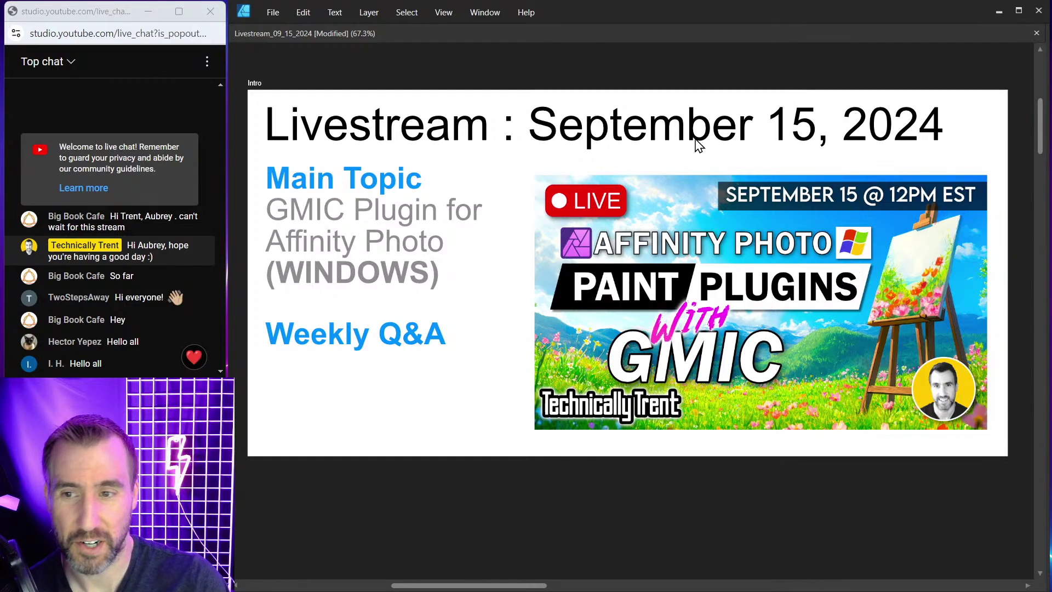
# Go from the Intro artboard to the GMIC Topic artboard in the livestream document.
pyautogui.moveTo(894, 155); pyautogui.dragTo(421, 145)
pyautogui.moveTo(717, 159); pyautogui.dragTo(236, 196)
pyautogui.moveTo(713, 184); pyautogui.dragTo(425, 157)
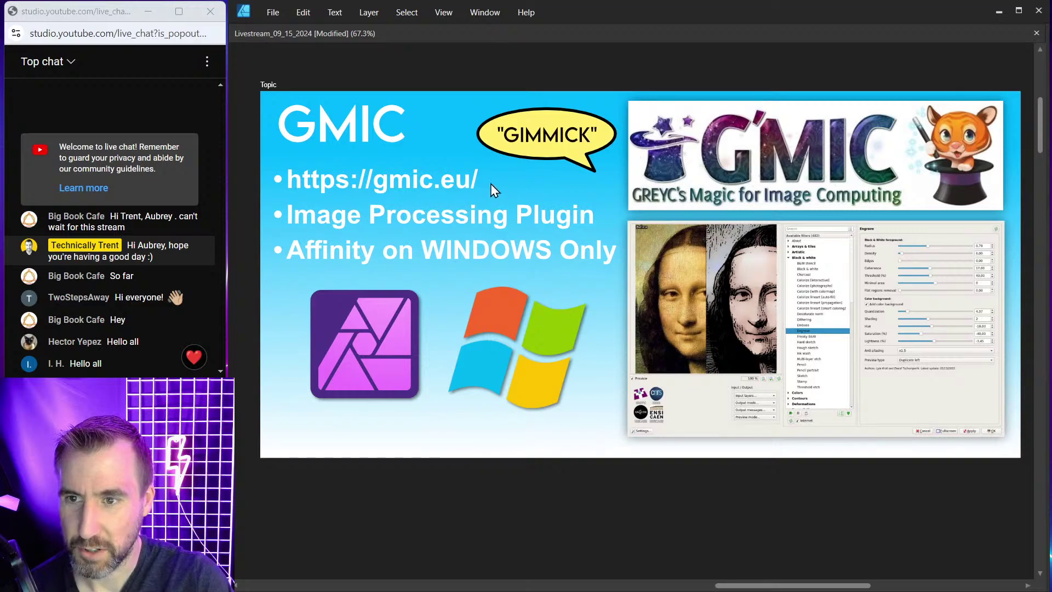
# Switch to Microsoft Edge and review the G'MIC home page's introduction and its list of user interfaces.
pyautogui.moveTo(630, 589)
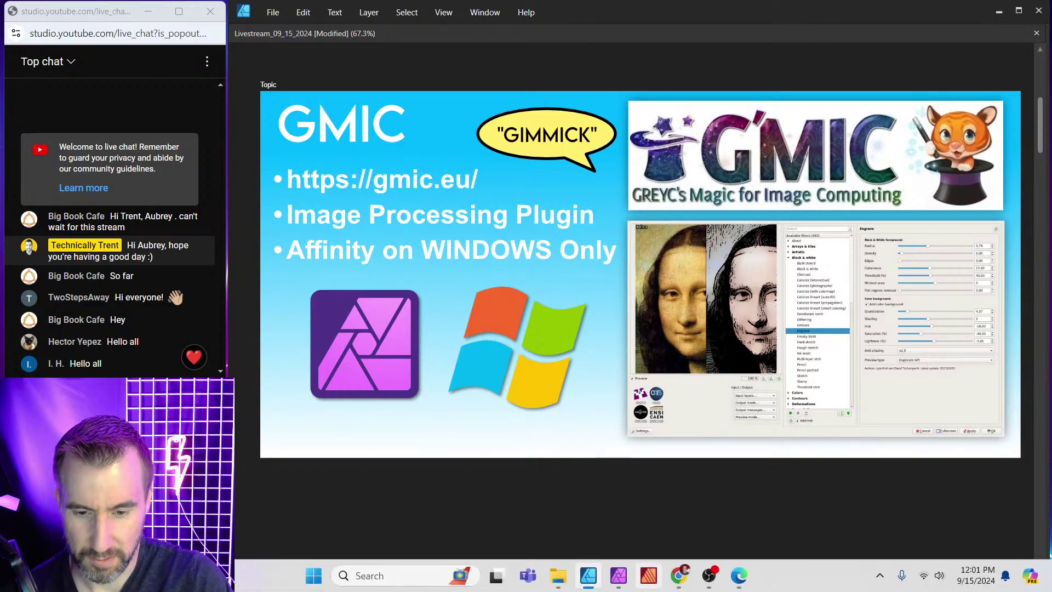
pyautogui.click(738, 575)
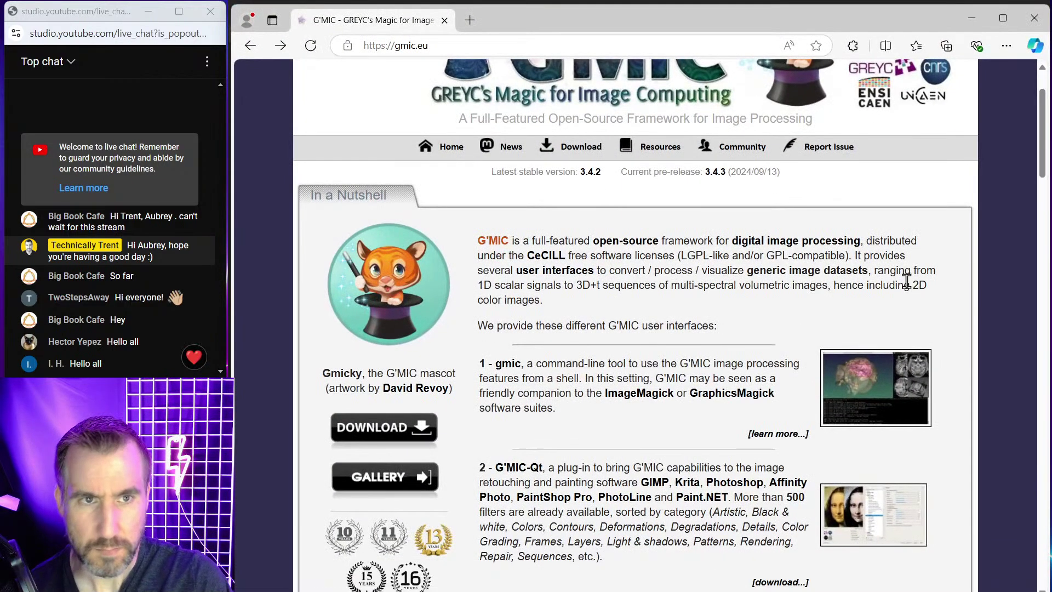
pyautogui.scroll(2, 964, 181)
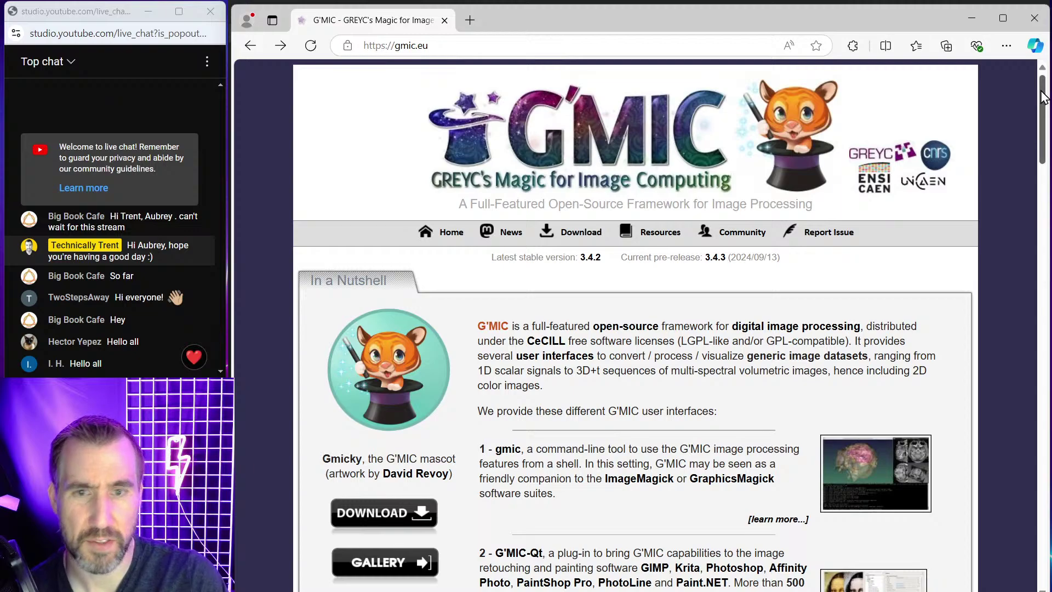
pyautogui.scroll(-1, 1043, 99)
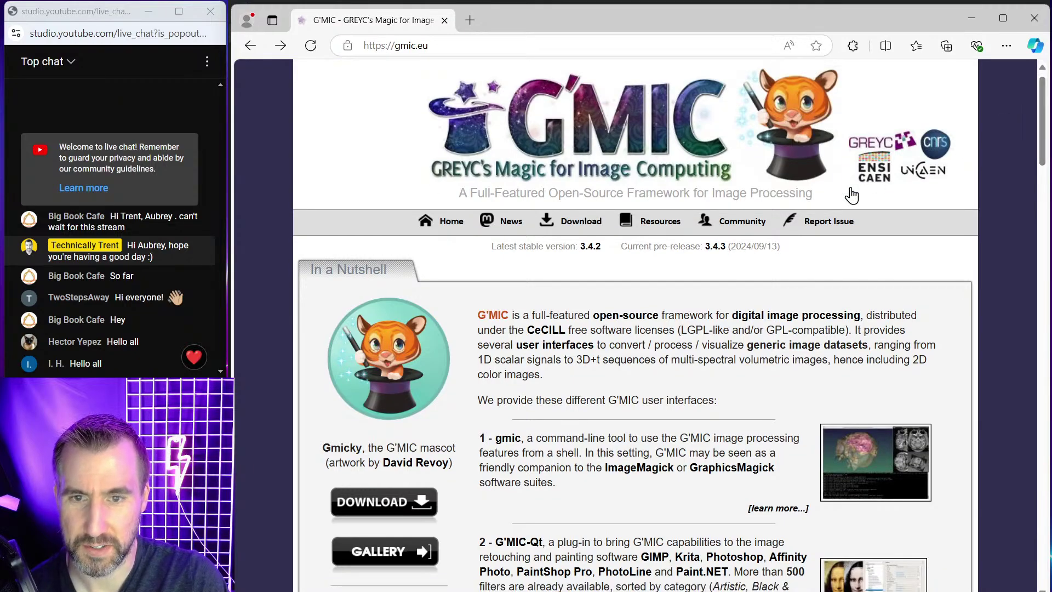
pyautogui.moveTo(729, 246); pyautogui.dragTo(816, 253)
pyautogui.click(695, 285)
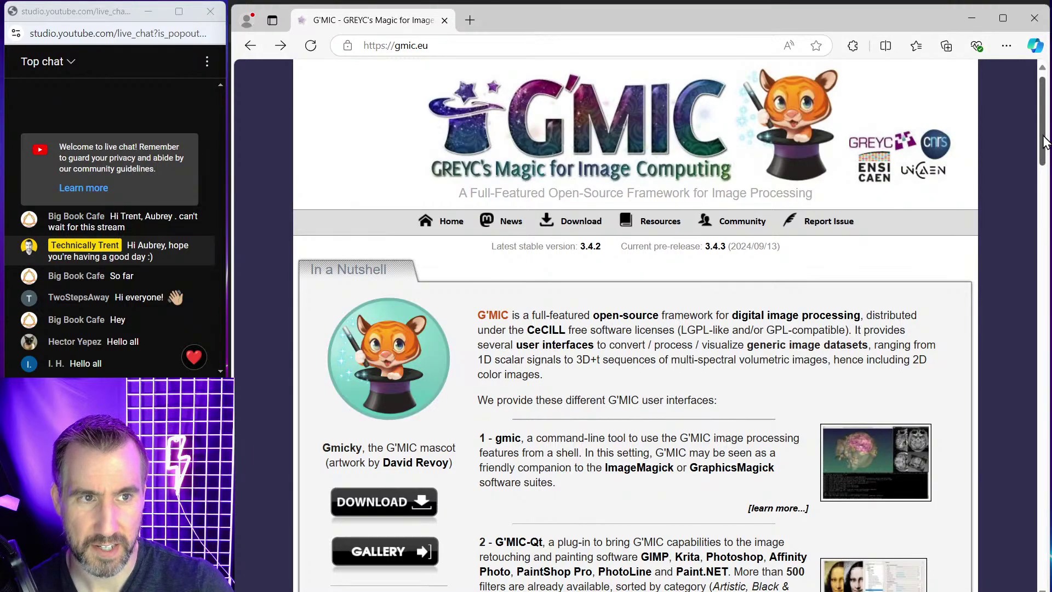
pyautogui.moveTo(1041, 143); pyautogui.dragTo(1037, 195)
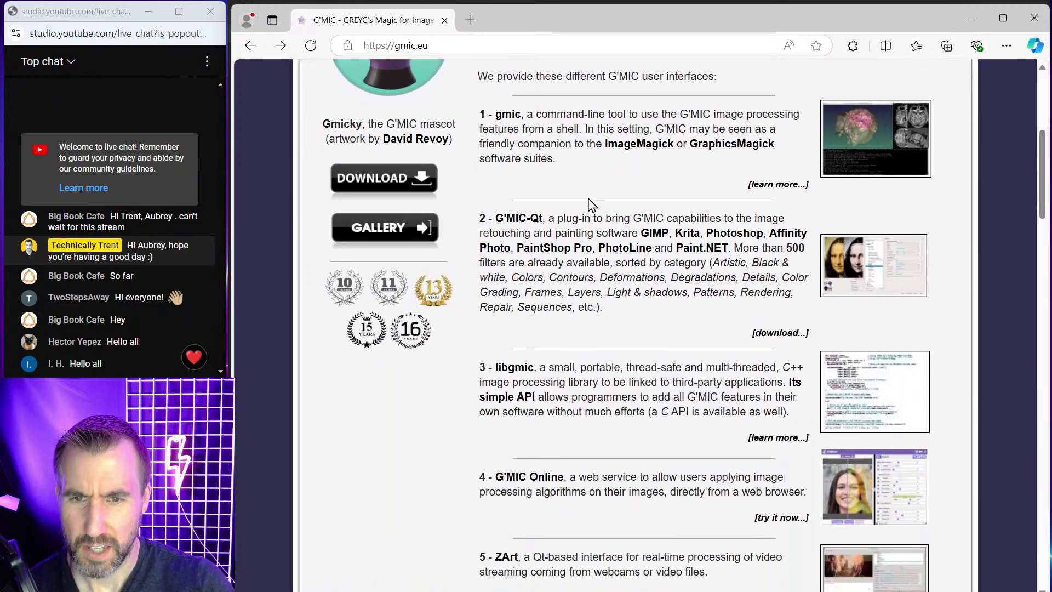
pyautogui.moveTo(3, 2)
pyautogui.mouseDown()
pyautogui.moveTo(43, 3)
pyautogui.moveTo(6, 4)
pyautogui.mouseUp()
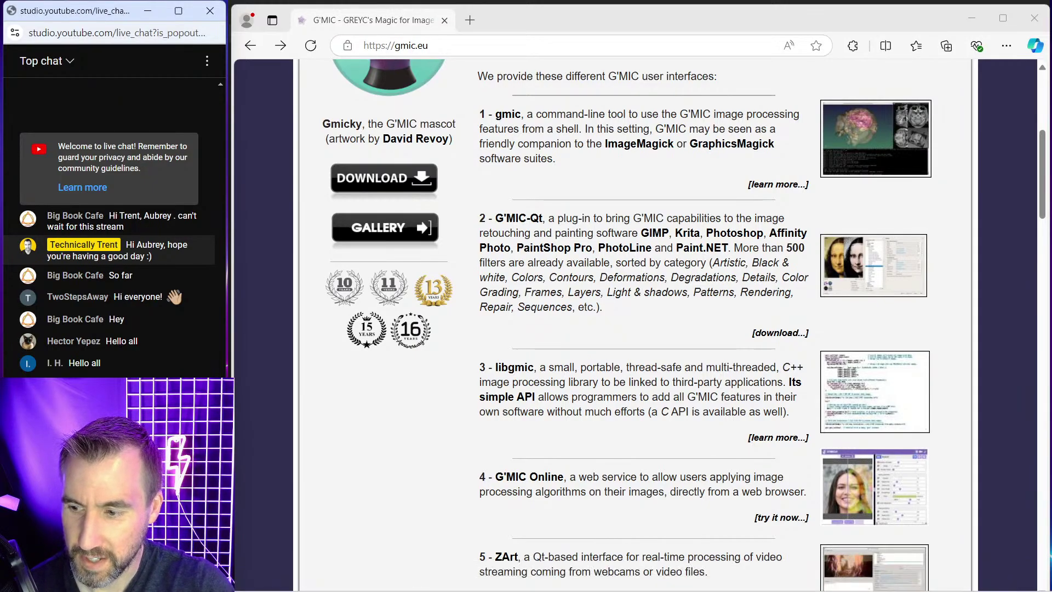
pyautogui.doubleClick(113, 10)
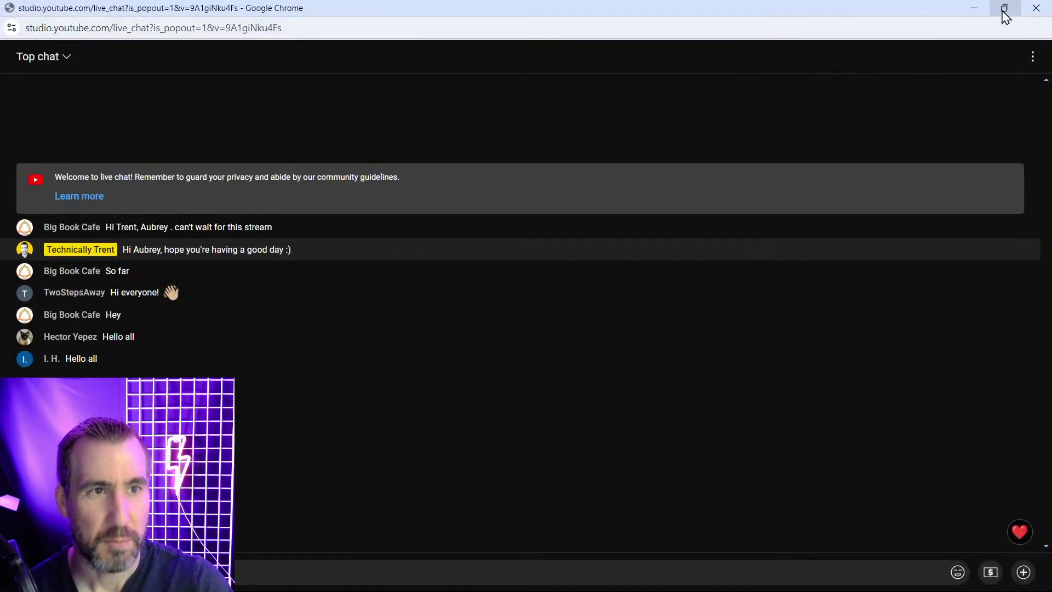
pyautogui.click(1003, 9)
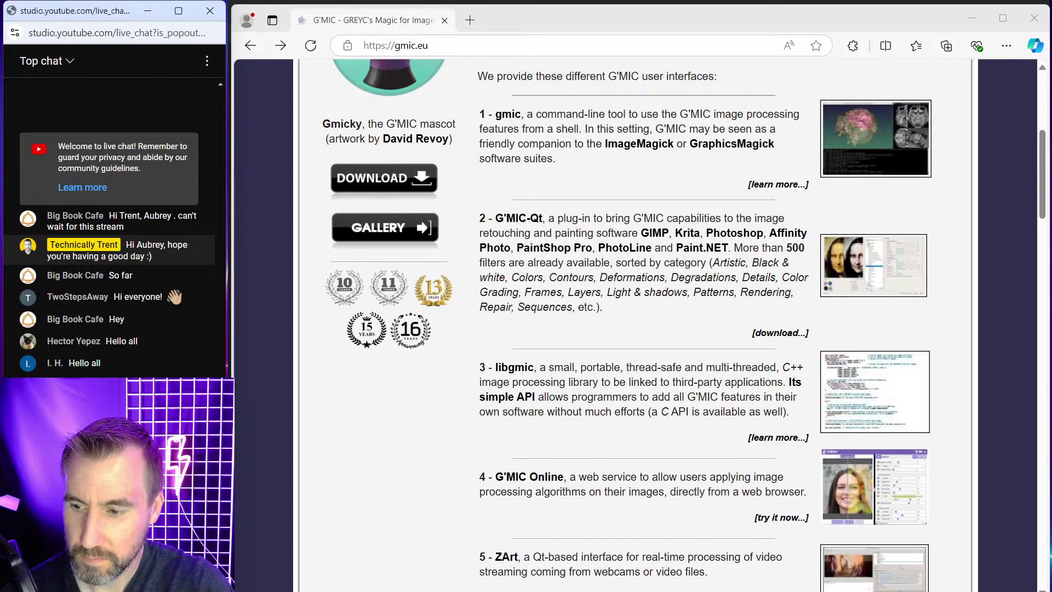
pyautogui.doubleClick(123, 9)
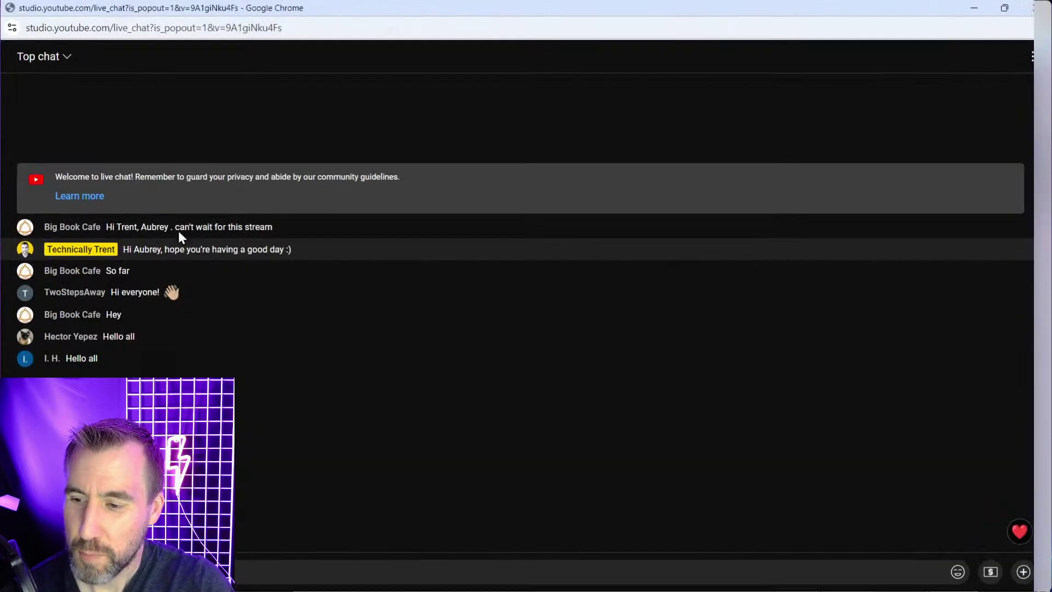
pyautogui.click(1003, 9)
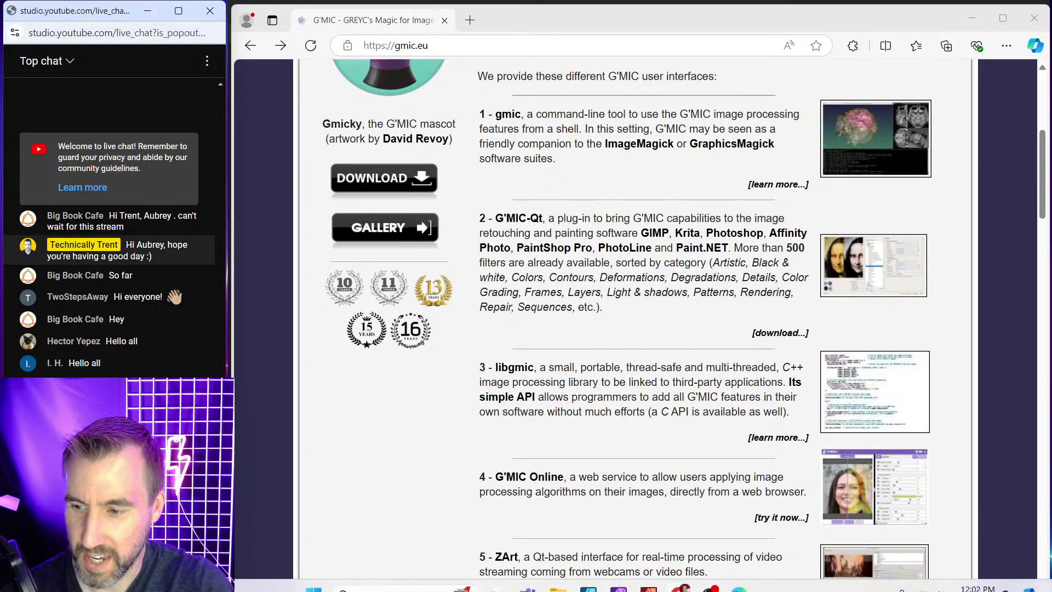
# Reposition the live chat window slightly and shorten its height, then return to the G'MIC page.
pyautogui.moveTo(122, 14)
pyautogui.mouseDown()
pyautogui.moveTo(122, 72)
pyautogui.moveTo(110, 9)
pyautogui.mouseUp()
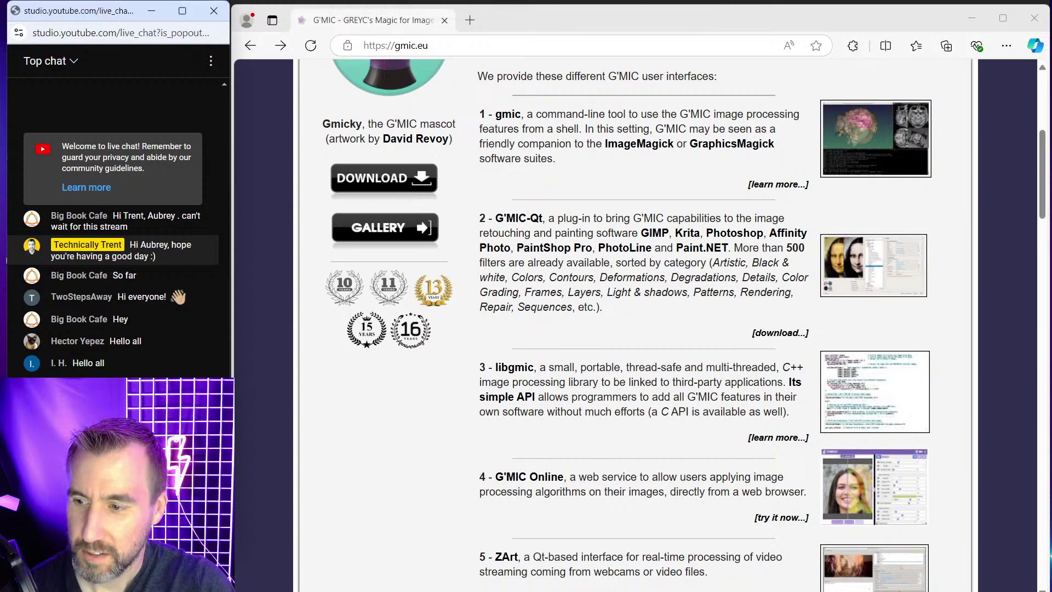
pyautogui.hotkey('ctrl', 'a')
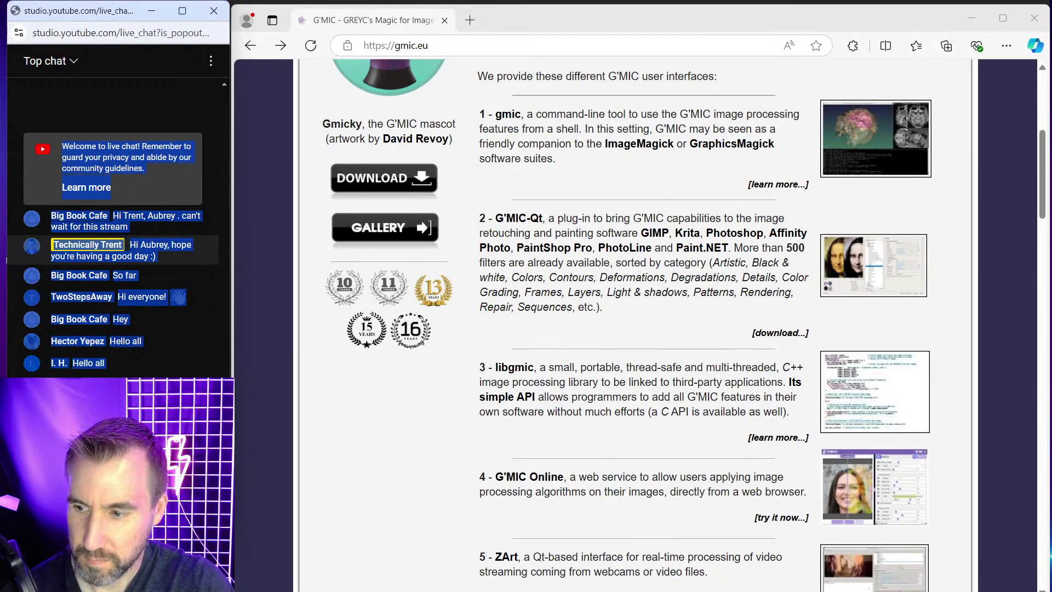
pyautogui.moveTo(138, 412)
pyautogui.mouseDown()
pyautogui.moveTo(138, 349)
pyautogui.moveTo(138, 404)
pyautogui.mouseUp()
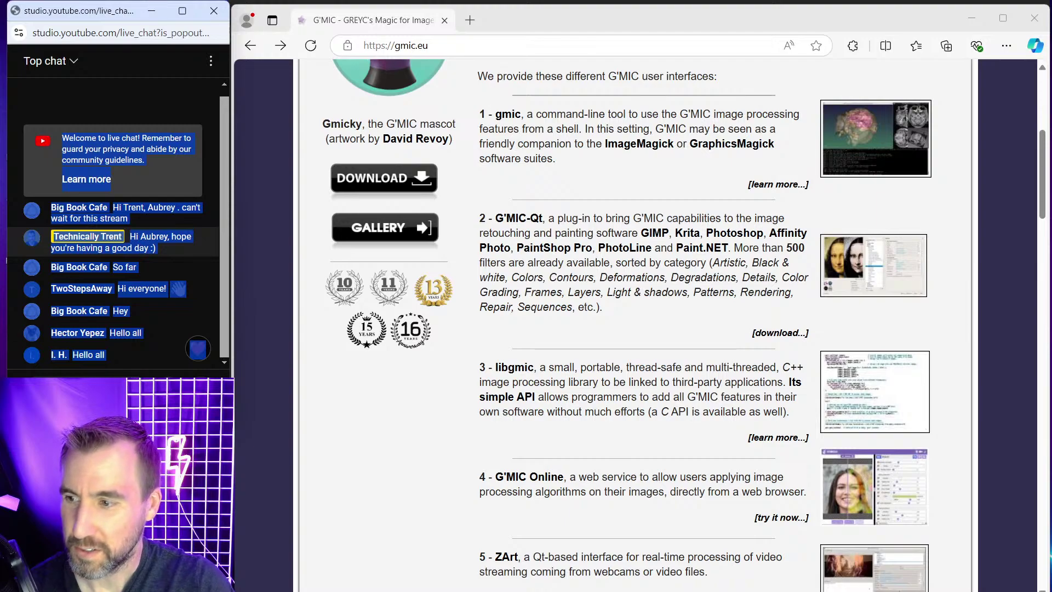
pyautogui.click(699, 25)
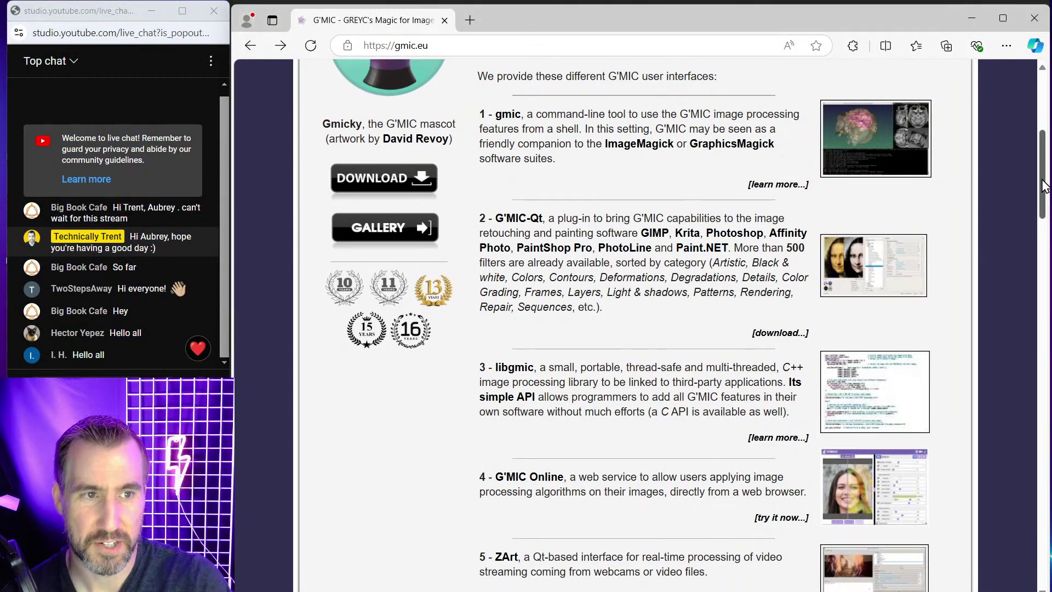
# Open the G'MIC image gallery and browse the example images in its Artistic category.
pyautogui.moveTo(1042, 185); pyautogui.dragTo(1050, 143)
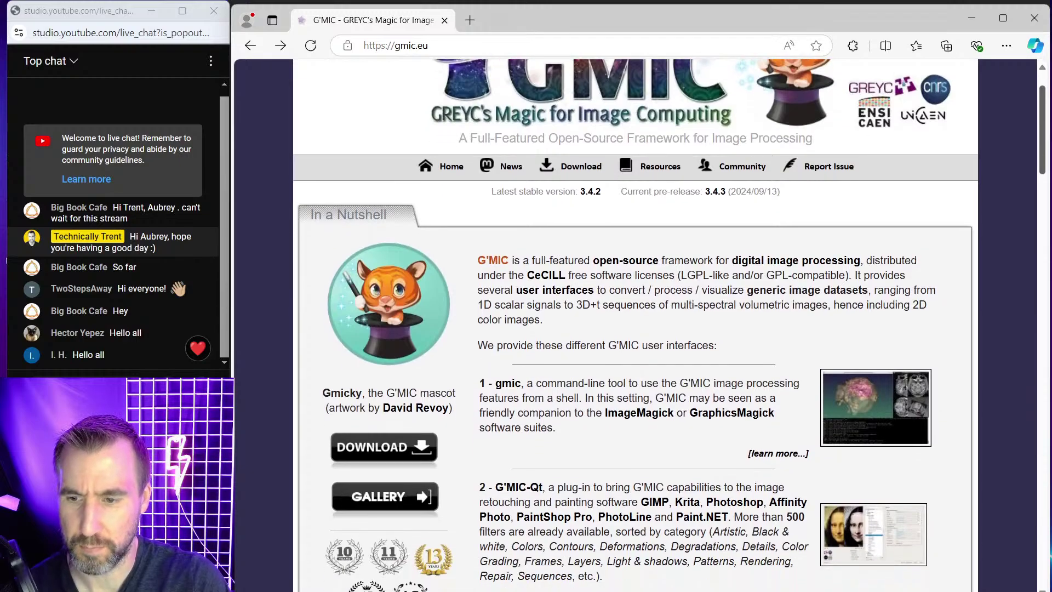
pyautogui.click(390, 499)
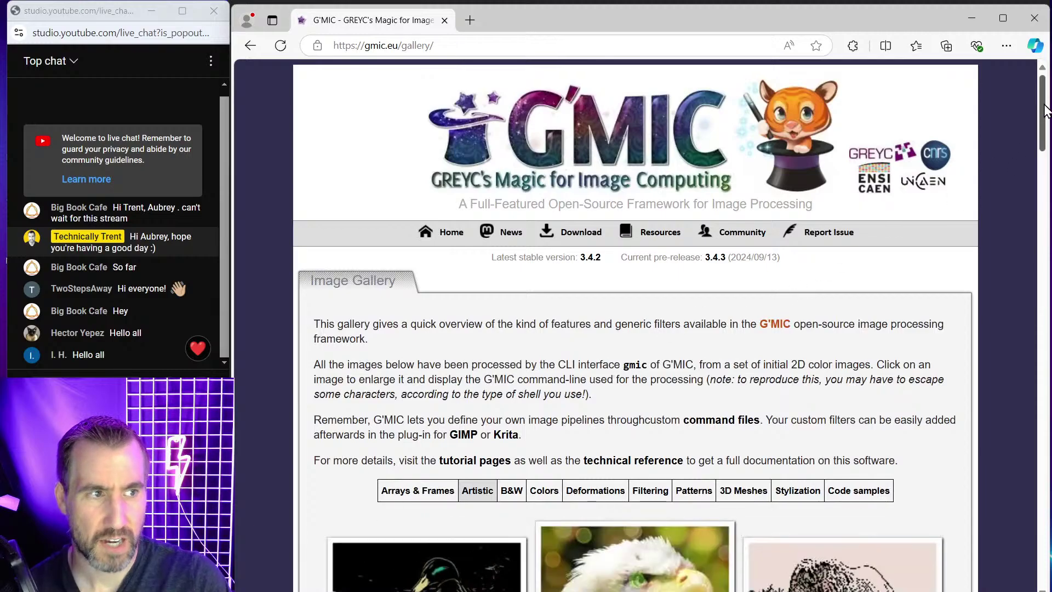
pyautogui.moveTo(1044, 116); pyautogui.dragTo(1046, 227)
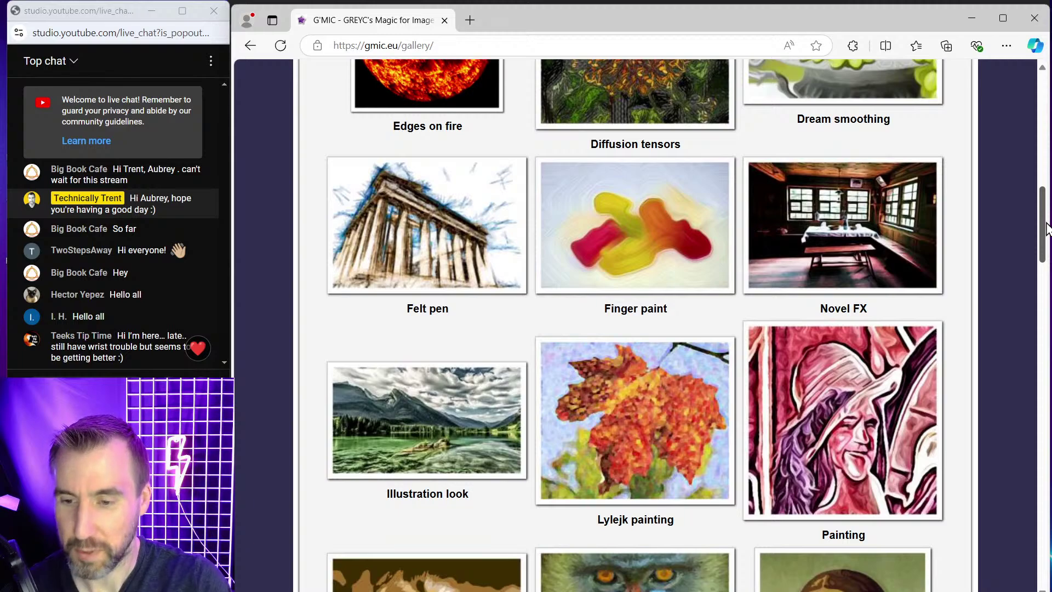
pyautogui.moveTo(1046, 228); pyautogui.dragTo(1046, 283)
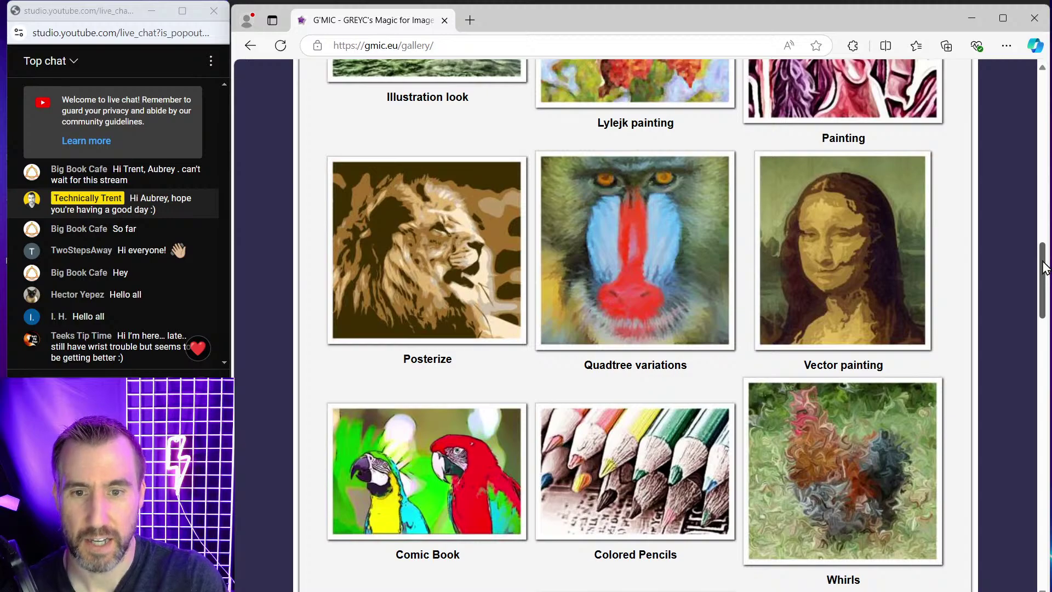
pyautogui.moveTo(1043, 262); pyautogui.dragTo(1042, 261)
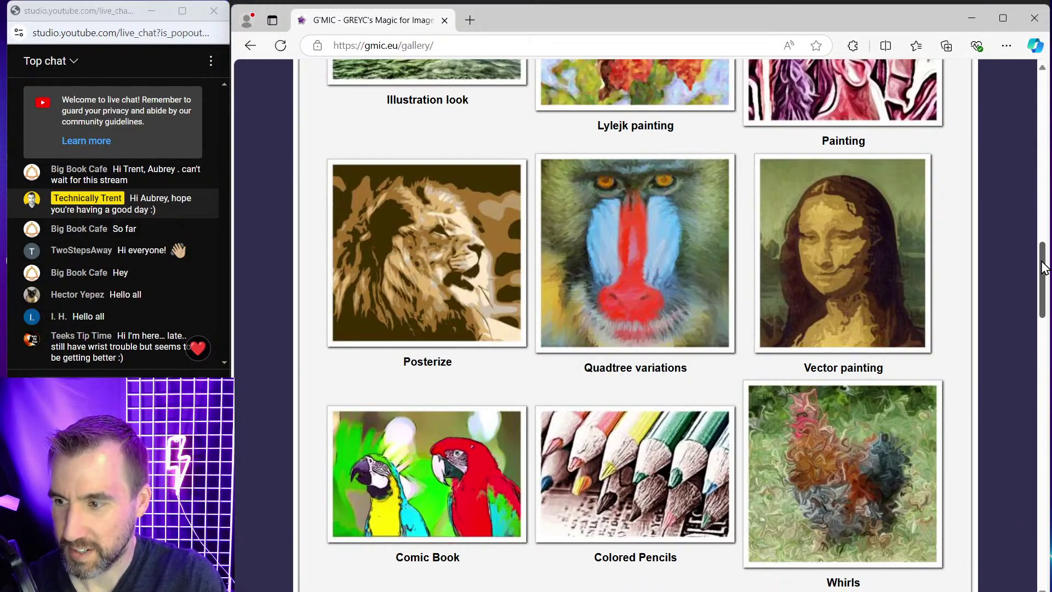
pyautogui.moveTo(1042, 268); pyautogui.dragTo(1047, 330)
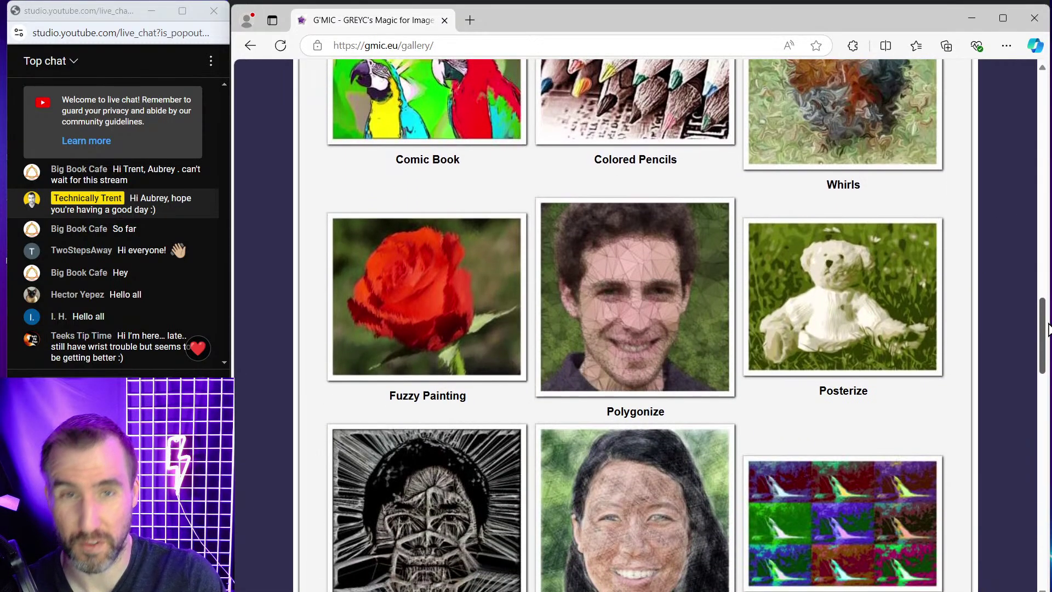
pyautogui.moveTo(1047, 331)
pyautogui.mouseDown()
pyautogui.moveTo(1048, 423)
pyautogui.moveTo(1049, 102)
pyautogui.mouseUp()
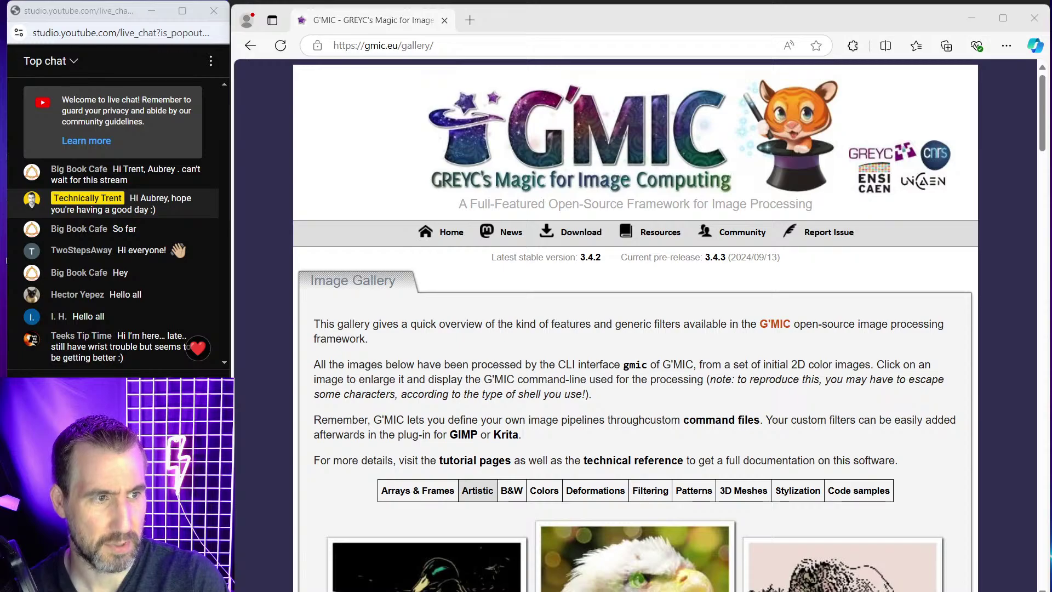
# Open the G'MIC download page and find the Windows downloads of the G'MIC-Qt plug-in for Photoshop and Affinity Photo.
pyautogui.click(564, 234)
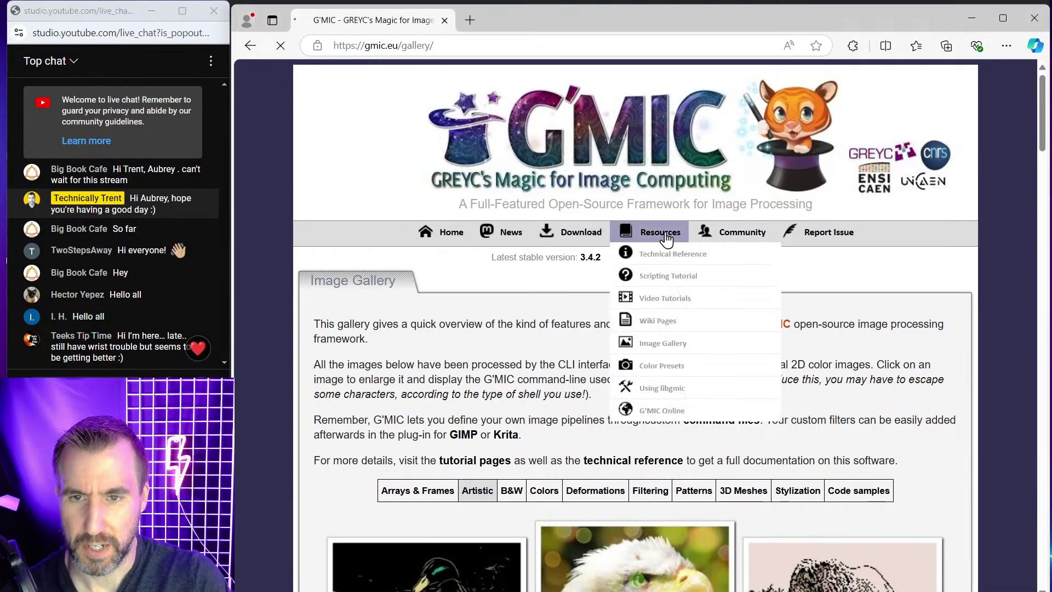
pyautogui.scroll(-5, 963, 181)
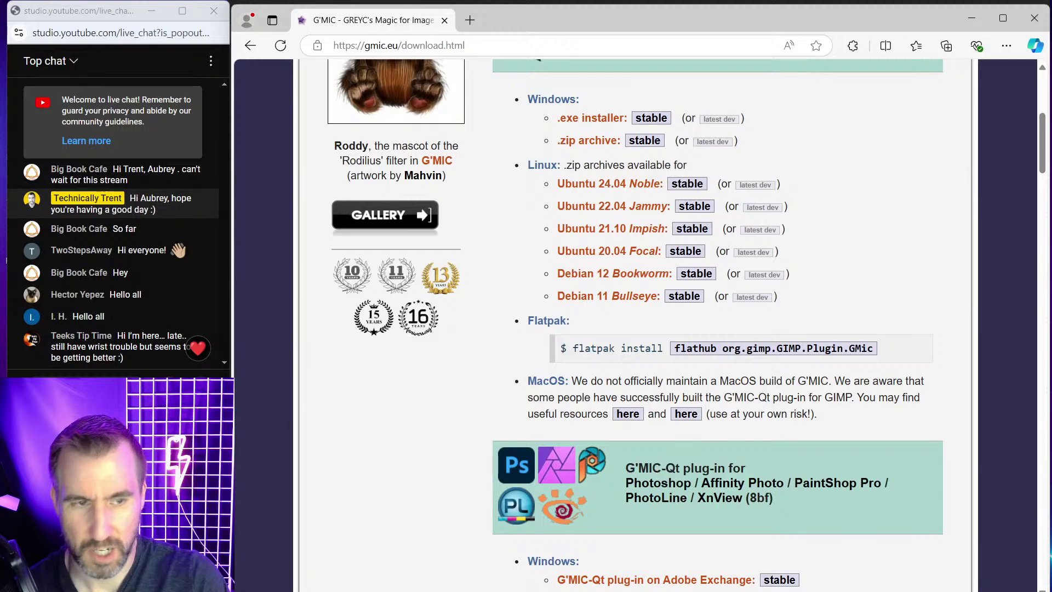
pyautogui.moveTo(1039, 166); pyautogui.dragTo(1039, 199)
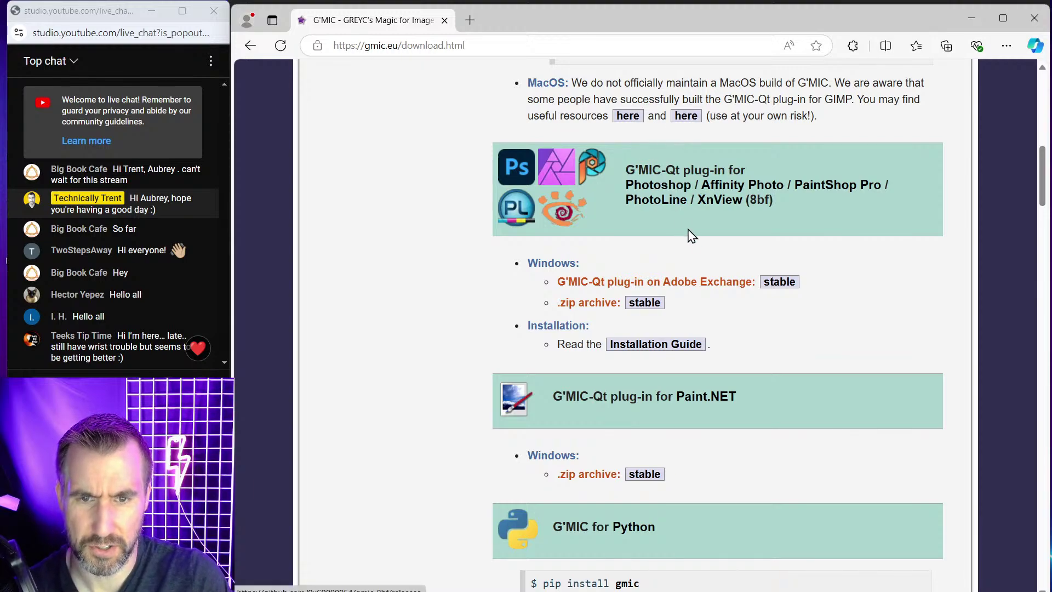
pyautogui.moveTo(562, 283); pyautogui.dragTo(749, 283)
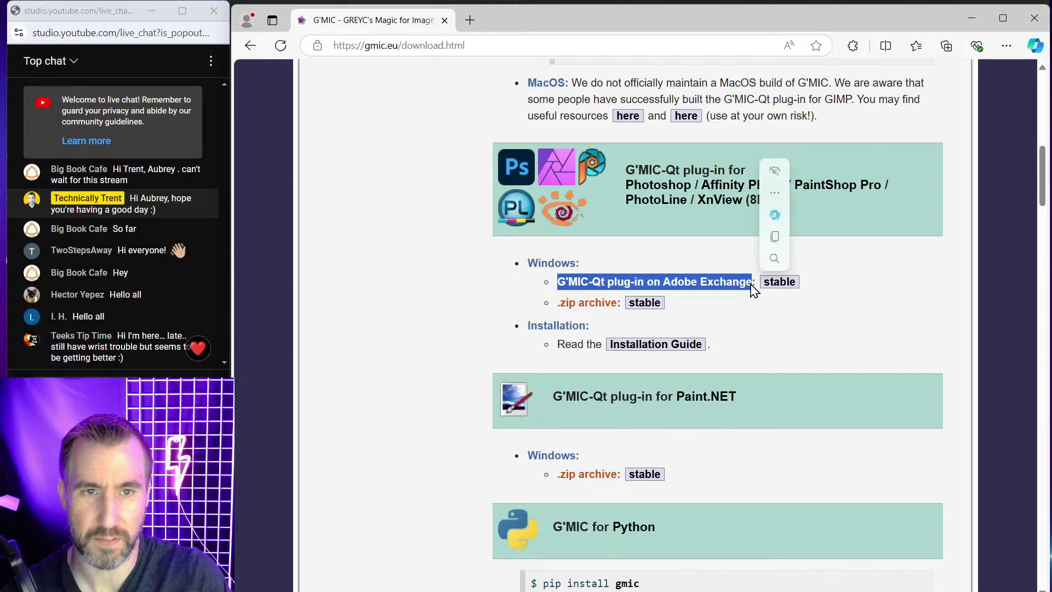
pyautogui.click(698, 280)
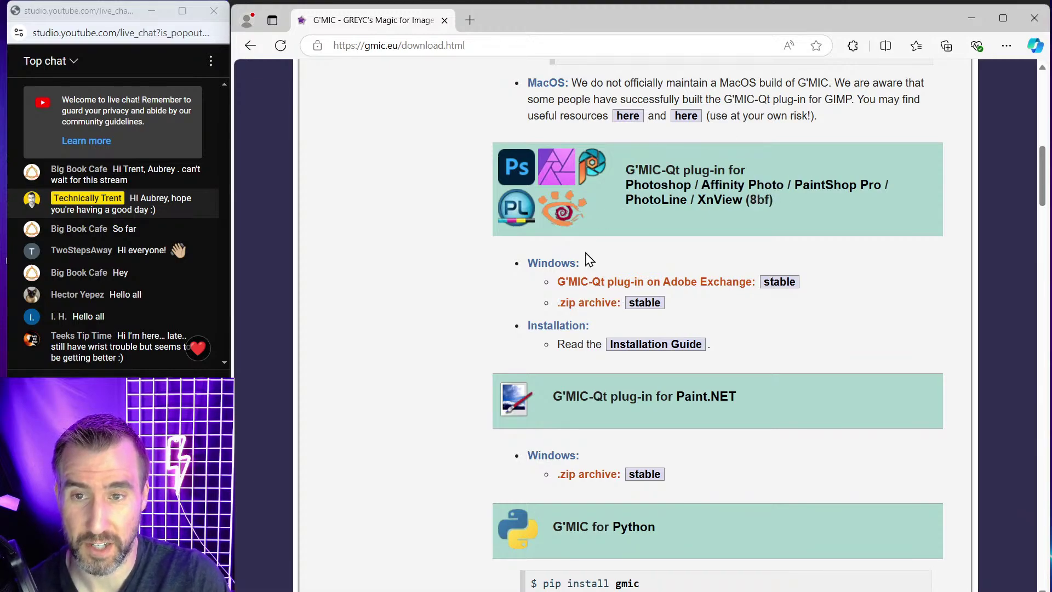
# Open the releases page for the stable Windows .zip archive and go to the GmicPlugin v3.4.2 assets.
pyautogui.click(645, 304)
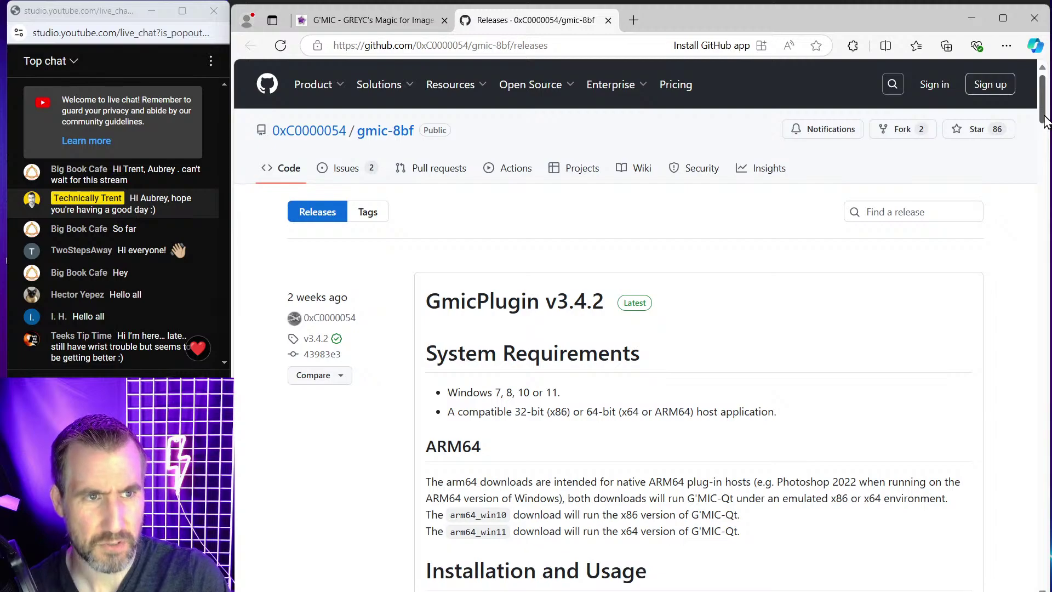
pyautogui.scroll(-1, 1044, 123)
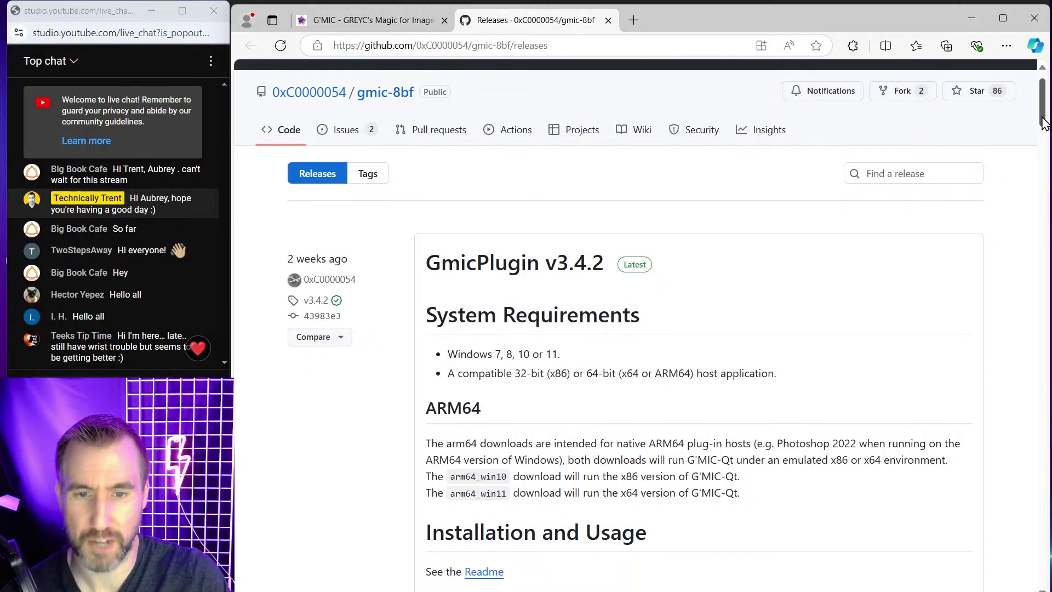
pyautogui.moveTo(1043, 123); pyautogui.dragTo(1046, 164)
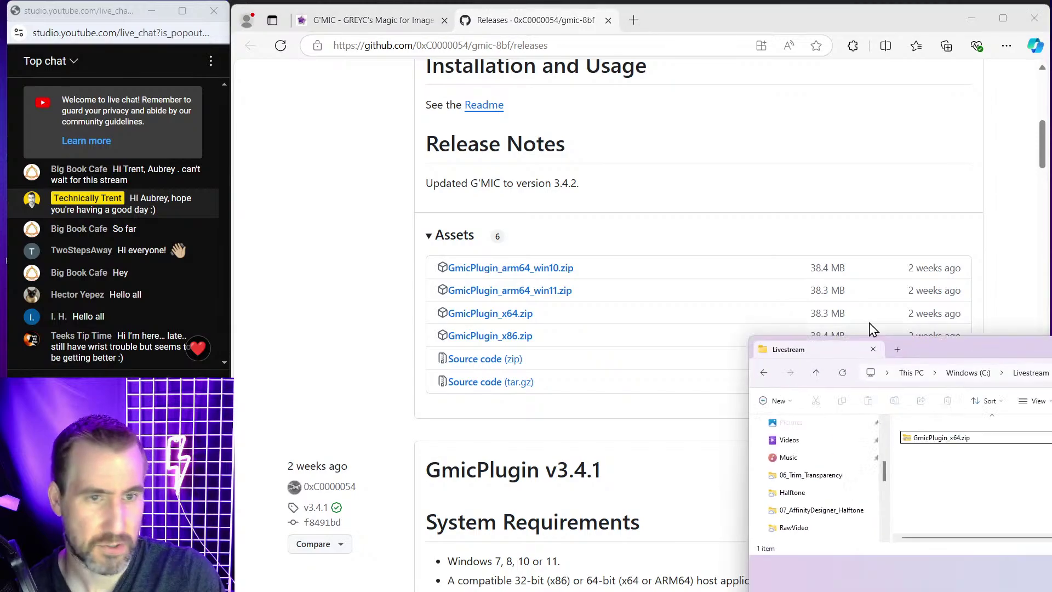
# Set the browser aside and extract GmicPlugin_x64.zip in the Livestream folder to C:\Livestream\GmicPlugin_x64.
pyautogui.click(971, 18)
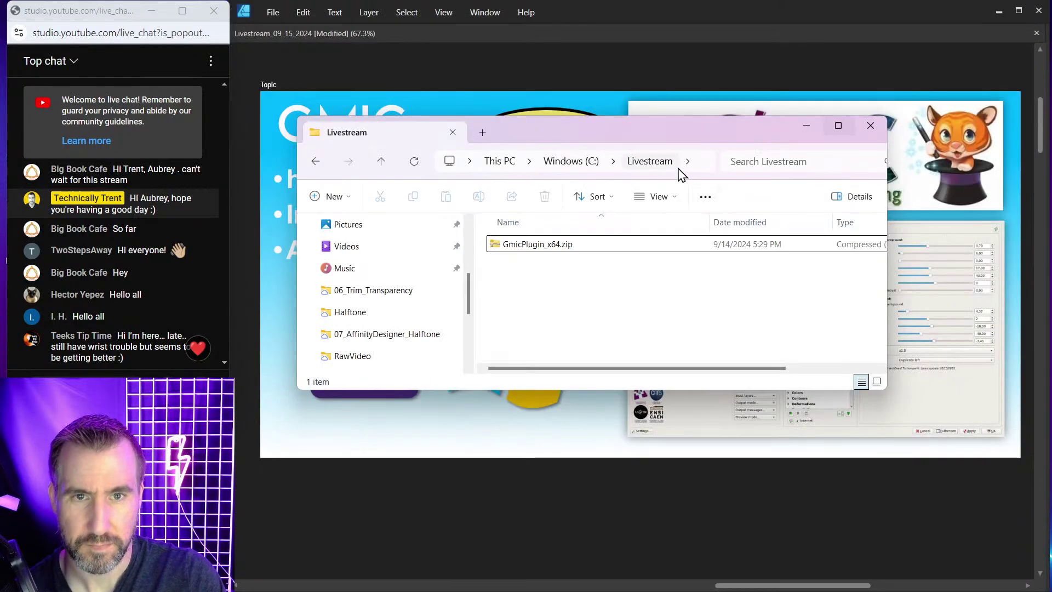
pyautogui.moveTo(708, 132); pyautogui.dragTo(700, 89)
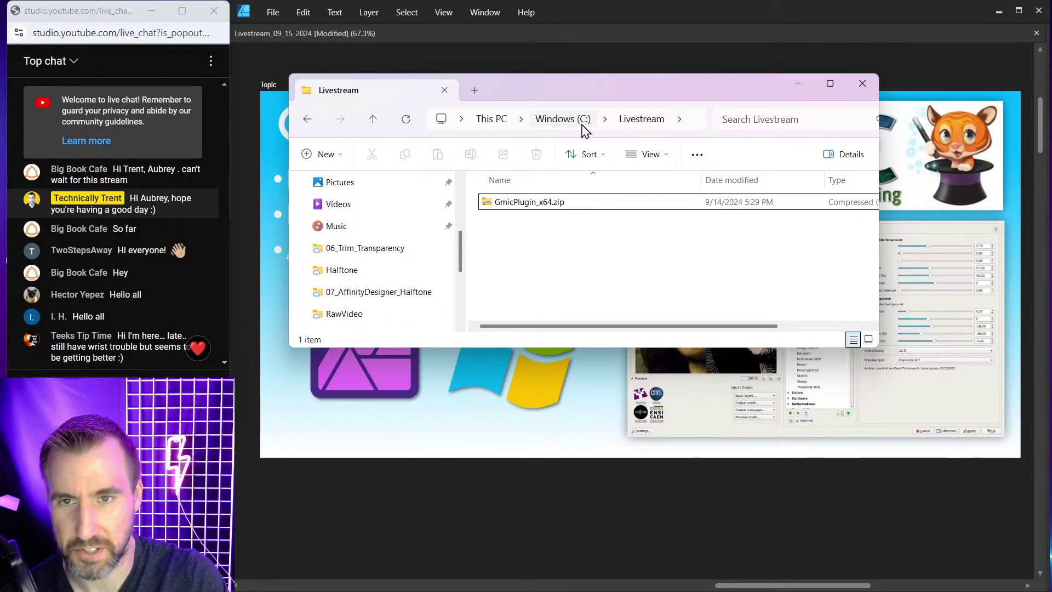
pyautogui.click(532, 206)
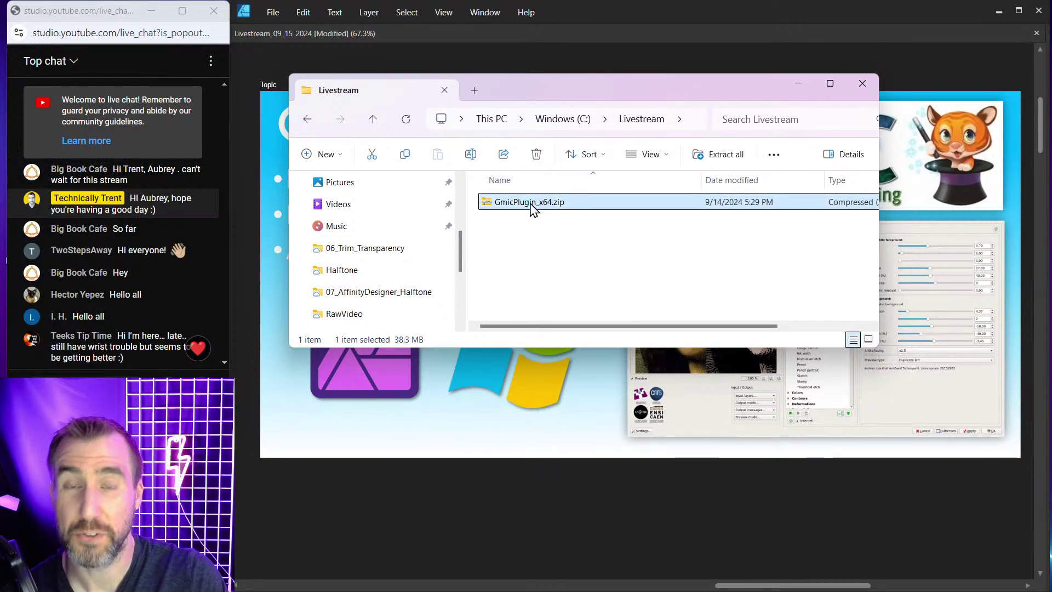
pyautogui.rightClick(532, 208)
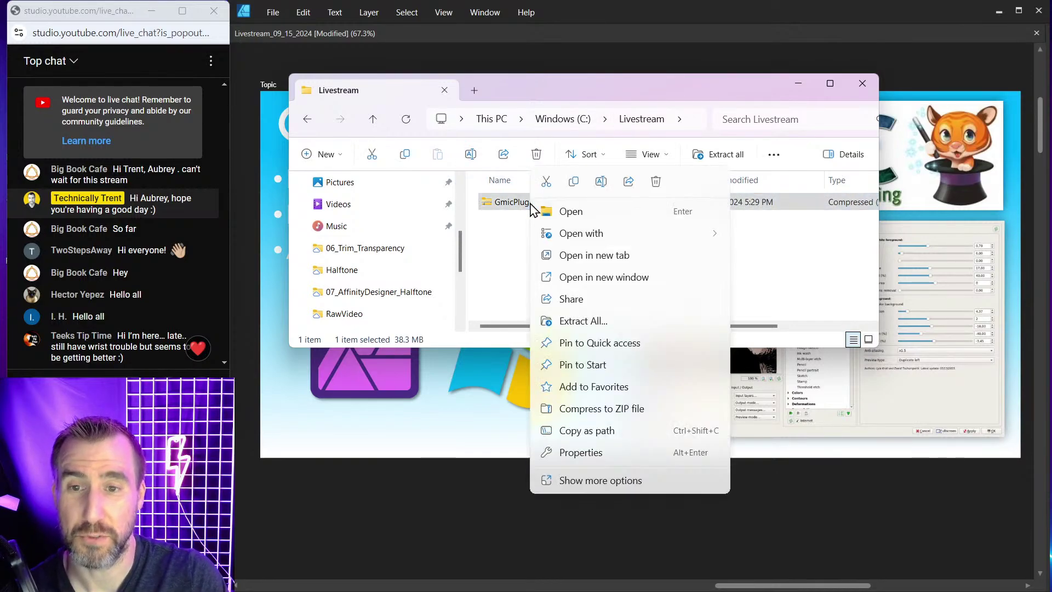
pyautogui.click(607, 324)
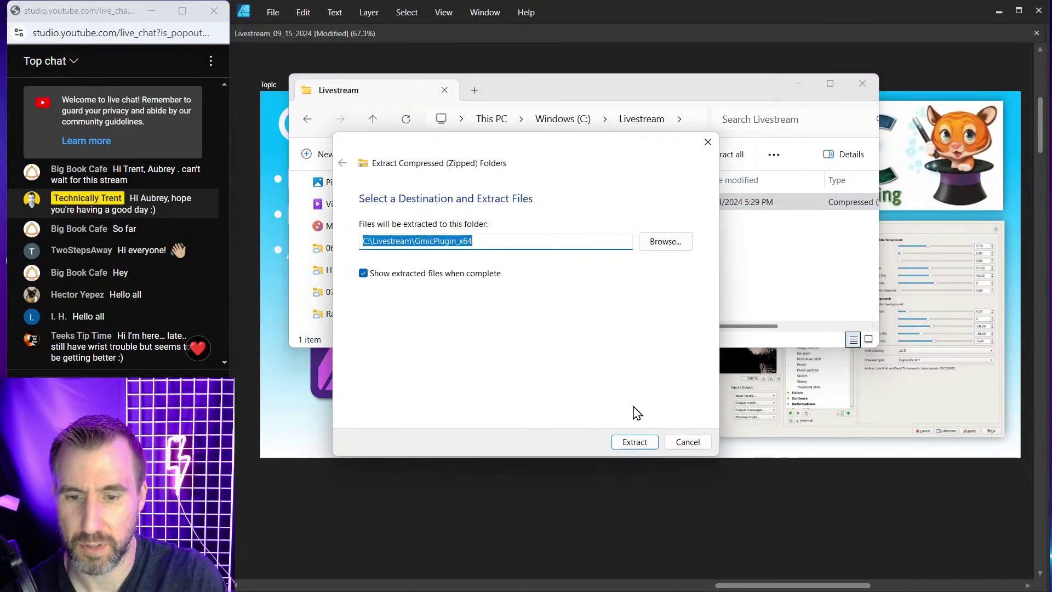
pyautogui.click(635, 442)
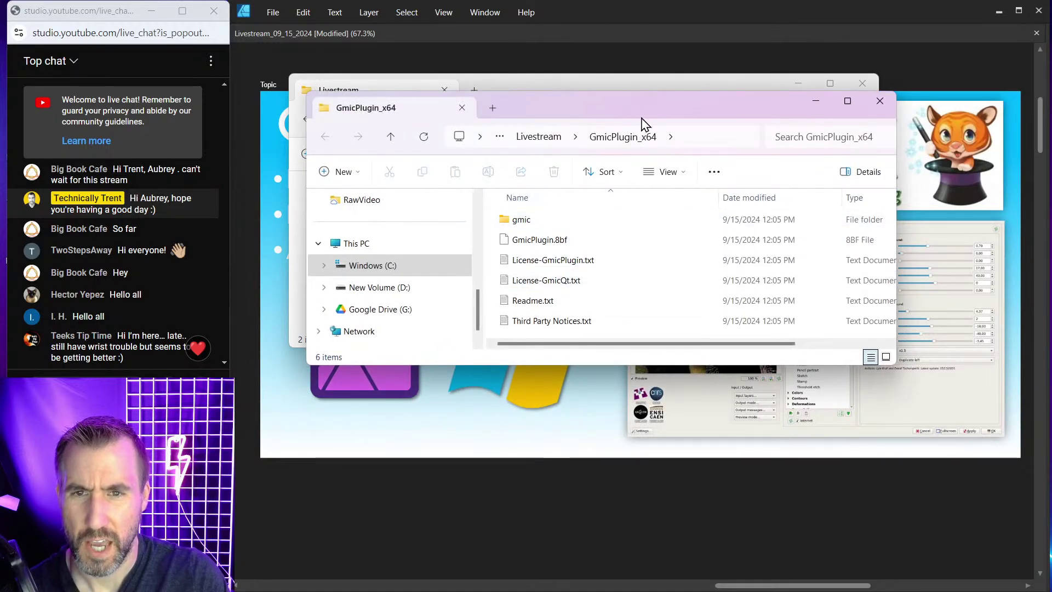
# Arrange the Livestream and GmicPlugin_x64 folder windows one above the other without overlap, shortening the Livestream window.
pyautogui.moveTo(647, 107); pyautogui.dragTo(626, 290)
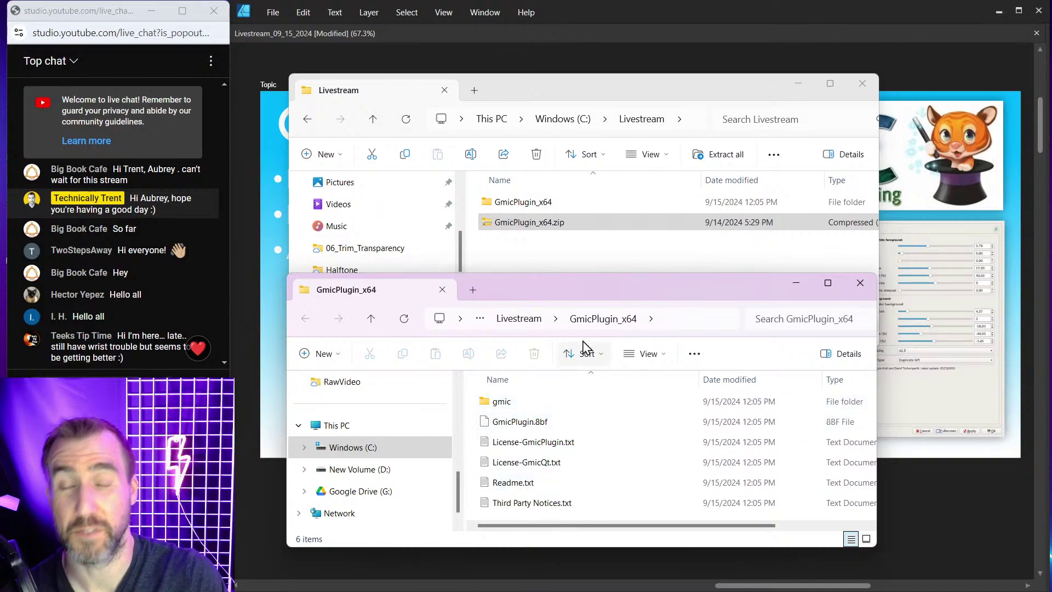
pyautogui.moveTo(708, 83); pyautogui.dragTo(716, 55)
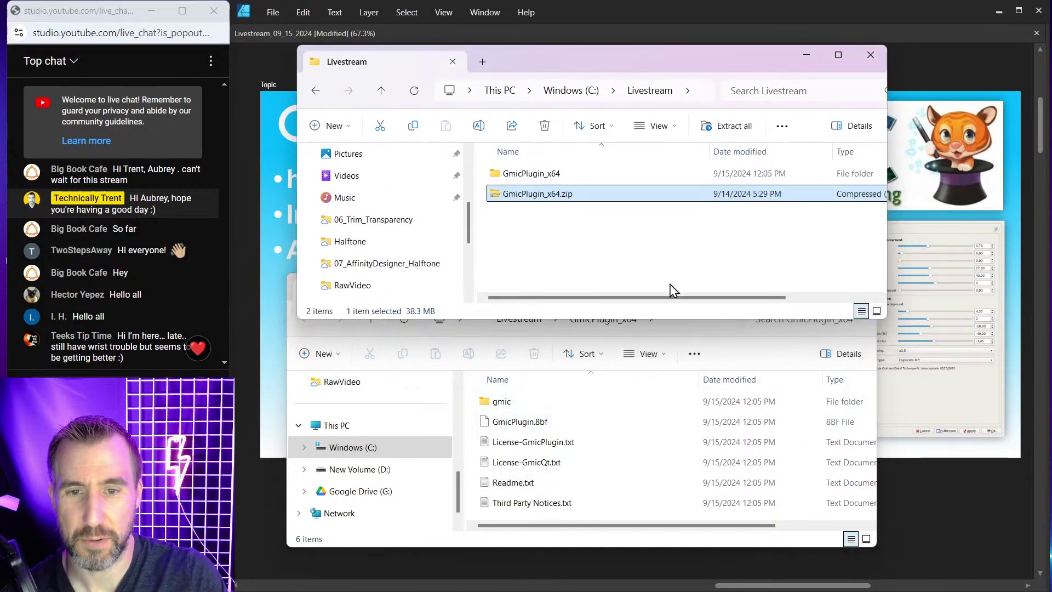
pyautogui.moveTo(674, 322); pyautogui.dragTo(671, 256)
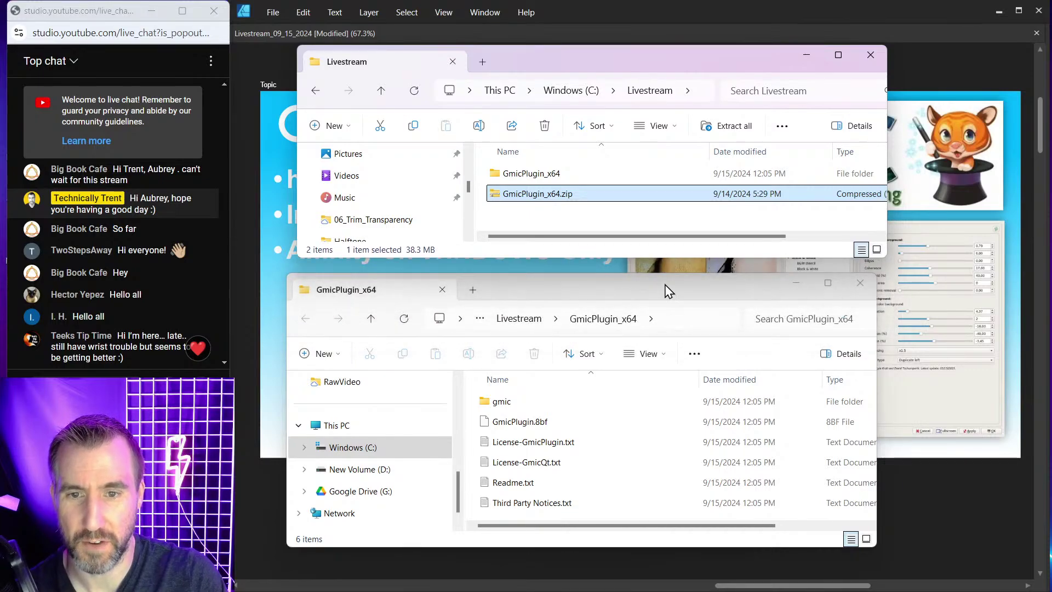
pyautogui.moveTo(671, 295); pyautogui.dragTo(674, 288)
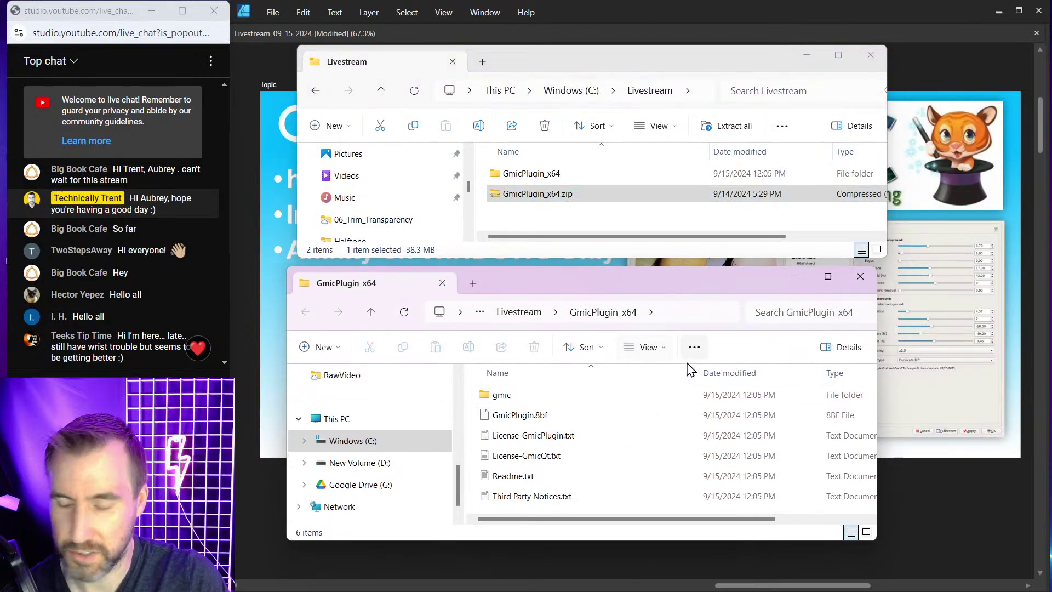
# Switch to Affinity Photo, open the default Photoshop plugins folder from its settings and move that folder window up.
pyautogui.moveTo(677, 583)
pyautogui.click(617, 575)
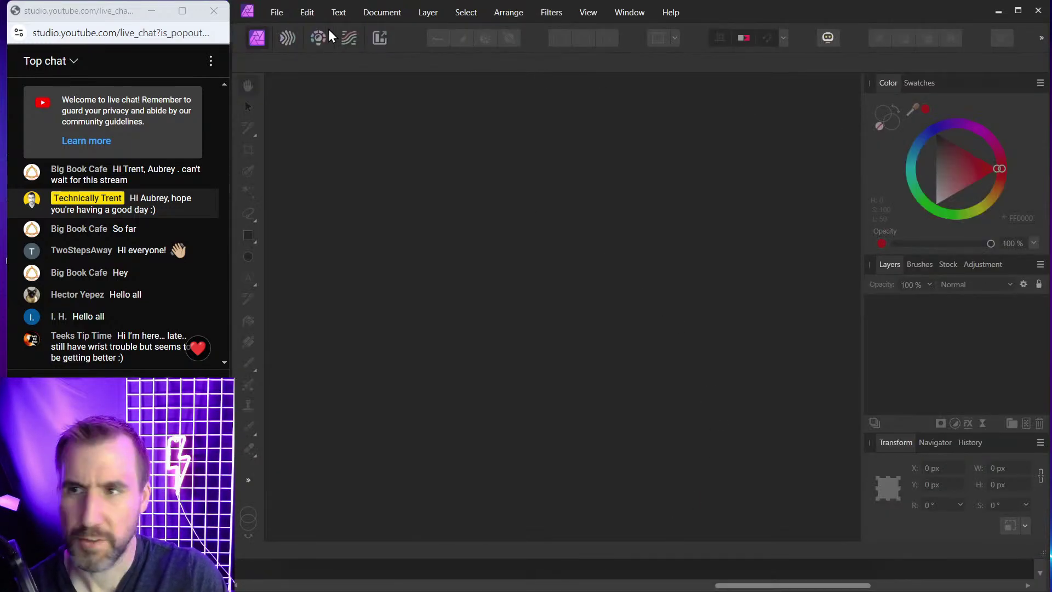
pyautogui.click(312, 19)
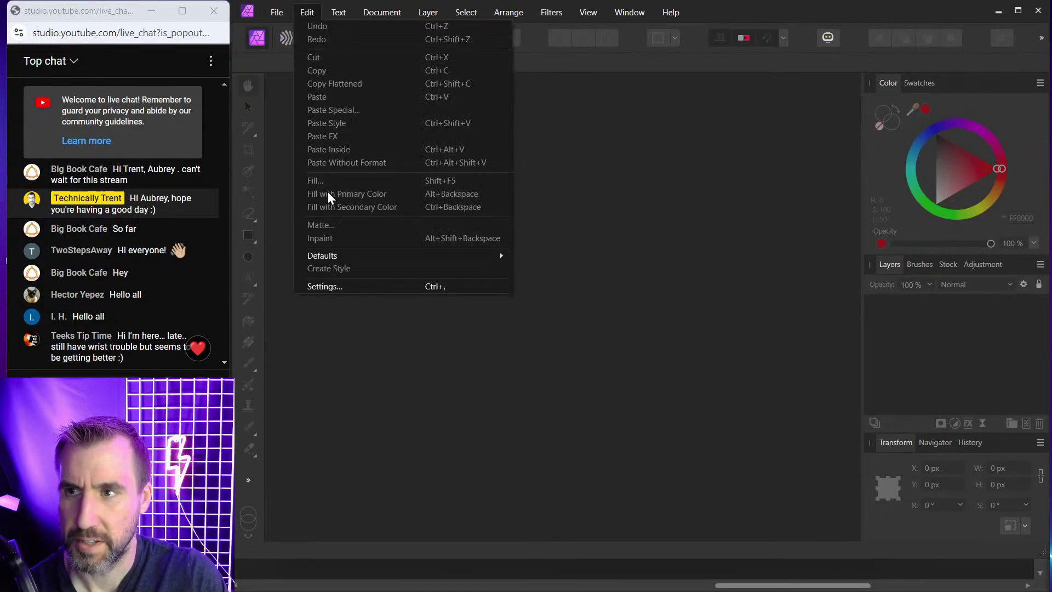
pyautogui.click(340, 287)
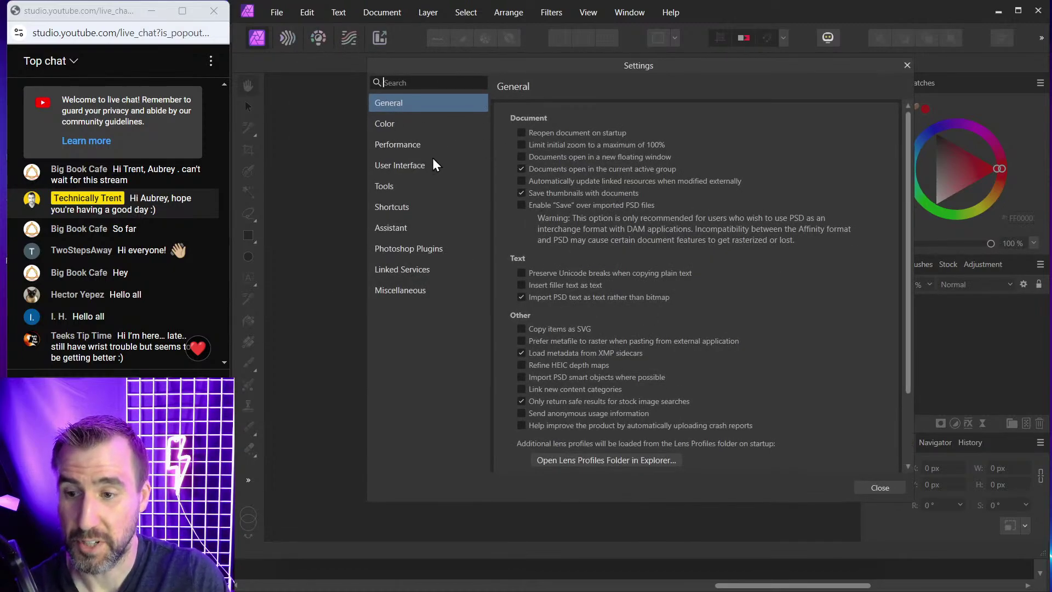
pyautogui.click(400, 248)
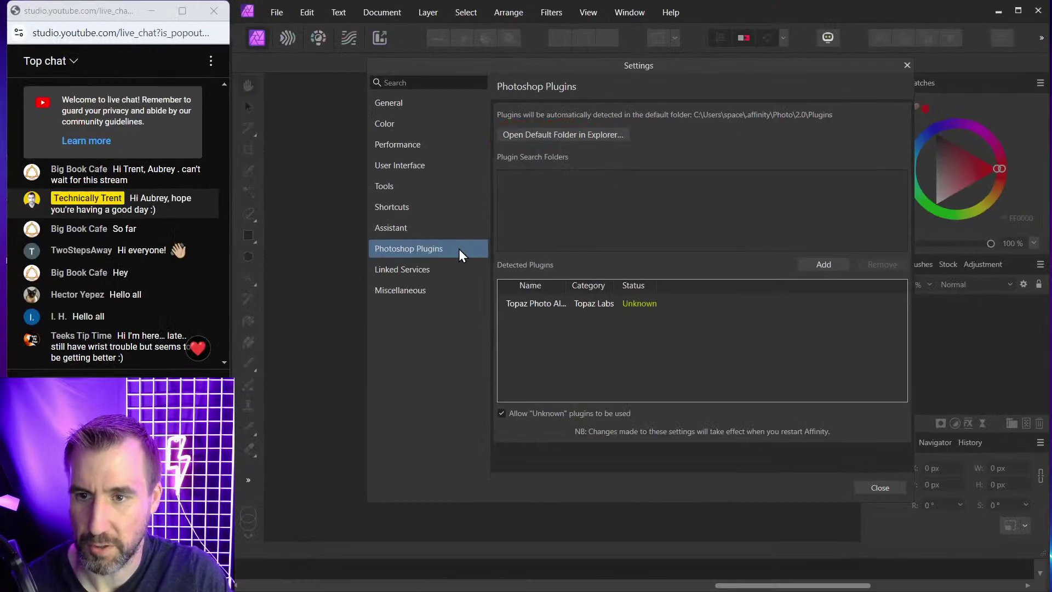
pyautogui.click(559, 136)
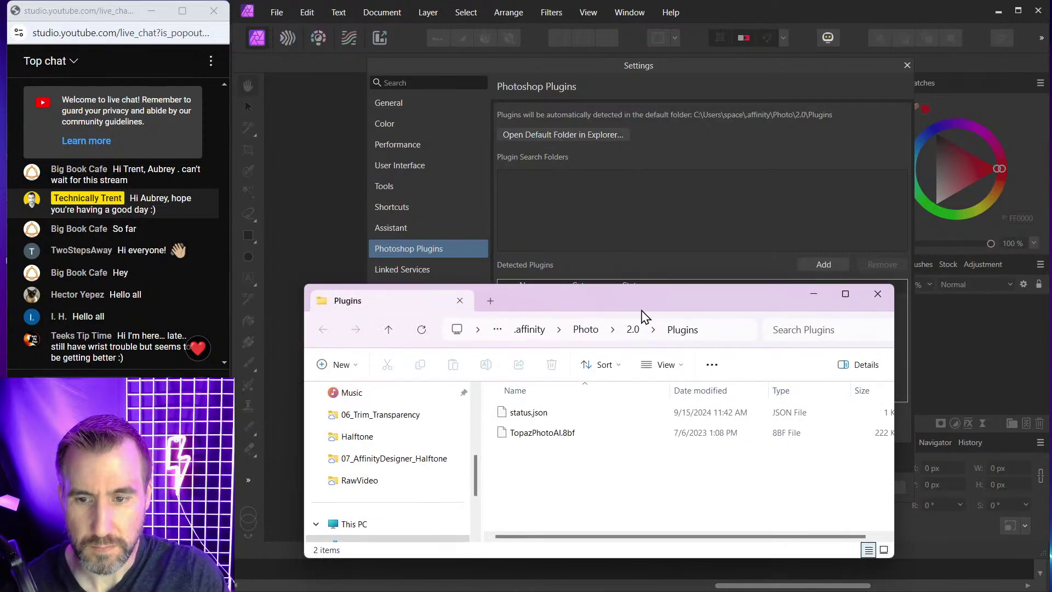
pyautogui.moveTo(641, 305); pyautogui.dragTo(665, 54)
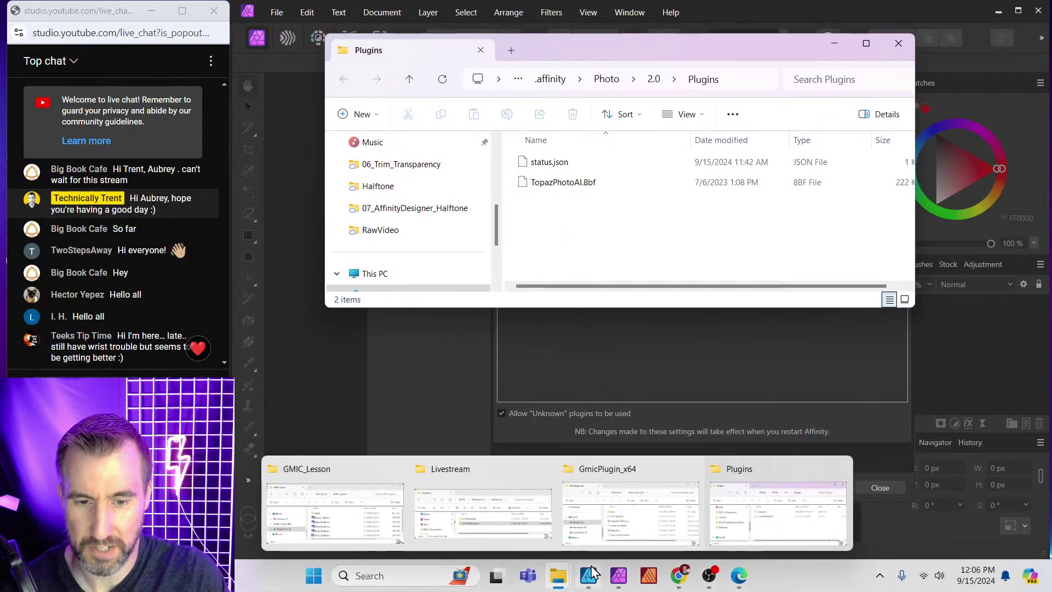
# Copy the gmic folder and GmicPlugin.8bf from the GmicPlugin_x64 folder into Affinity Photo's Plugins folder.
pyautogui.click(624, 534)
pyautogui.moveTo(617, 293); pyautogui.dragTo(652, 321)
pyautogui.click(540, 430)
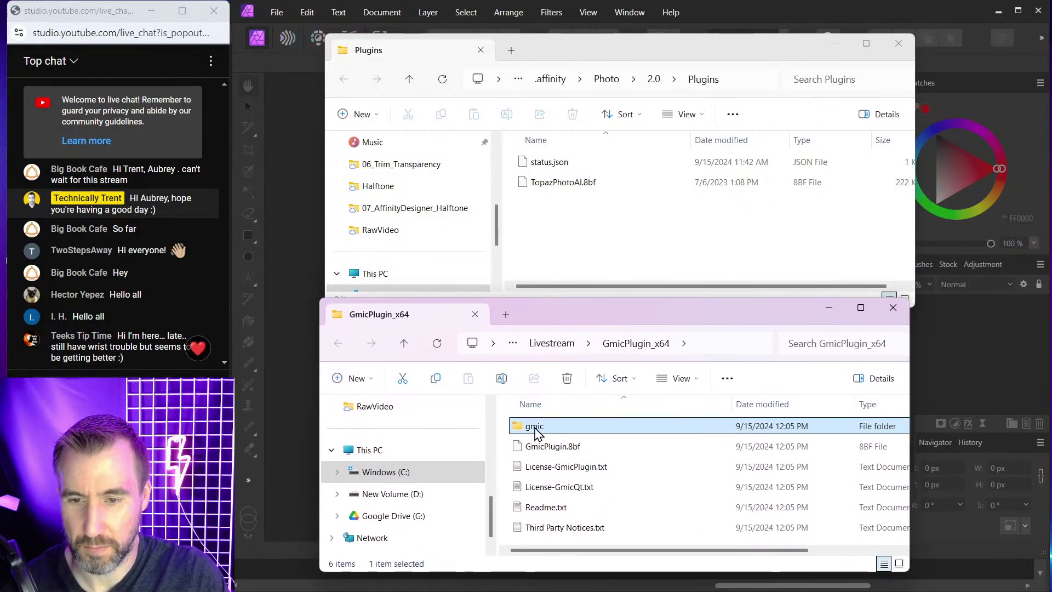
pyautogui.keyDown('ctrl'); pyautogui.click(560, 446); pyautogui.keyUp('ctrl')
pyautogui.rightClick(558, 433)
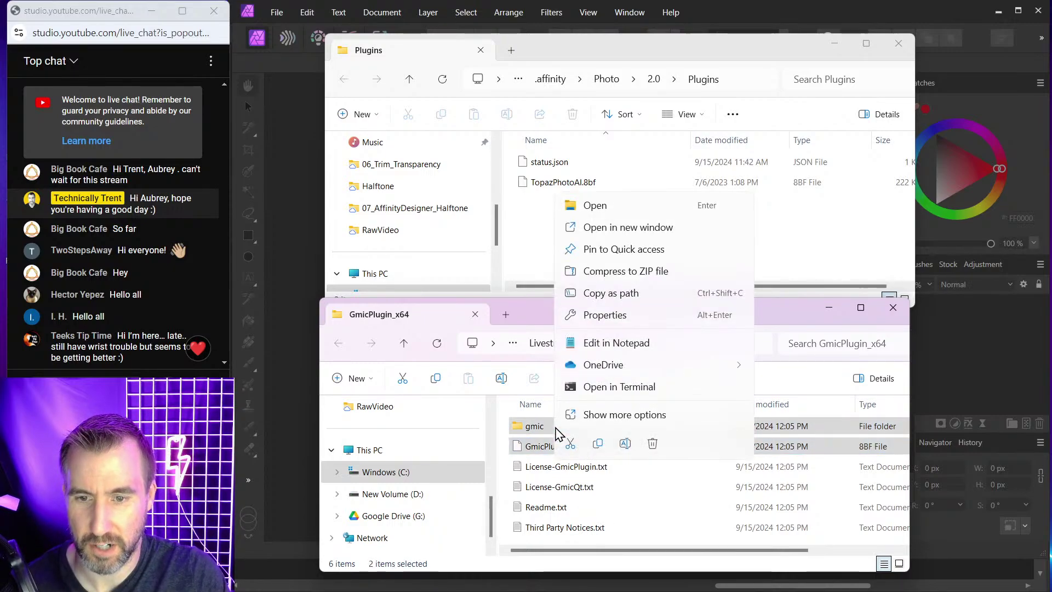
pyautogui.click(597, 446)
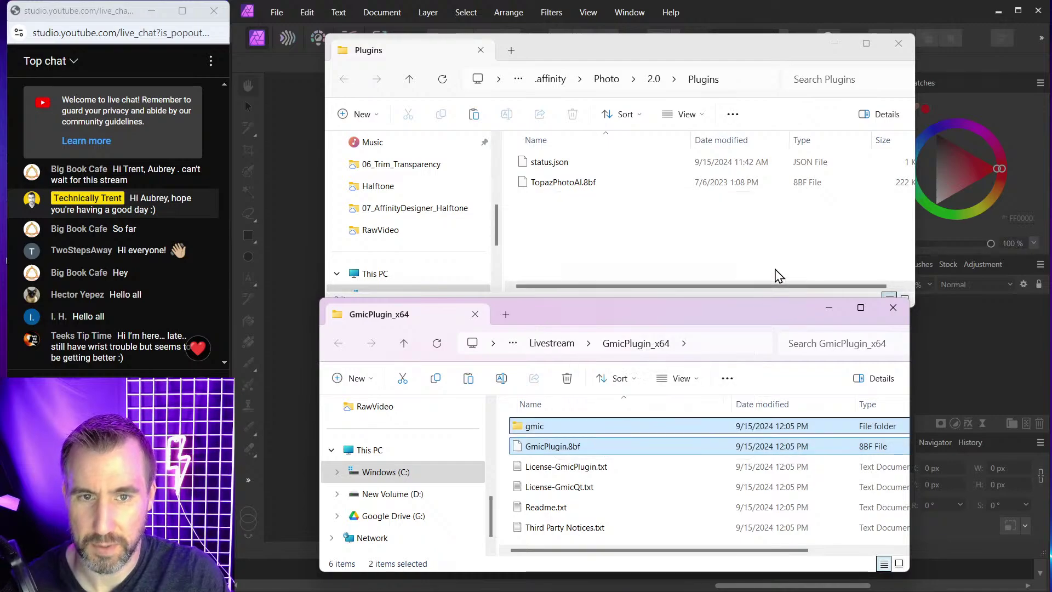
pyautogui.click(549, 235)
pyautogui.rightClick(550, 218)
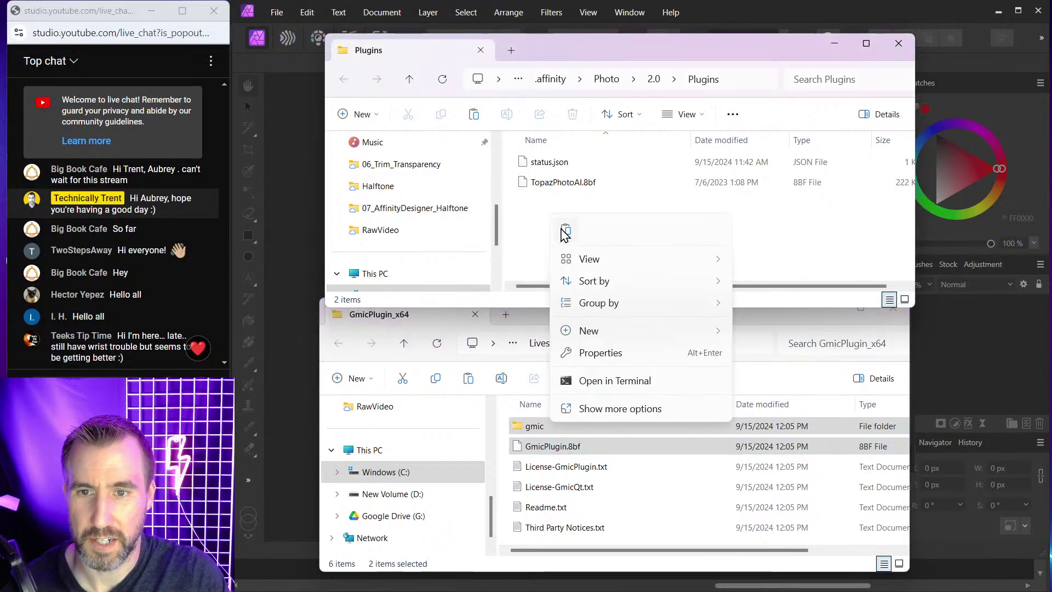
pyautogui.click(567, 234)
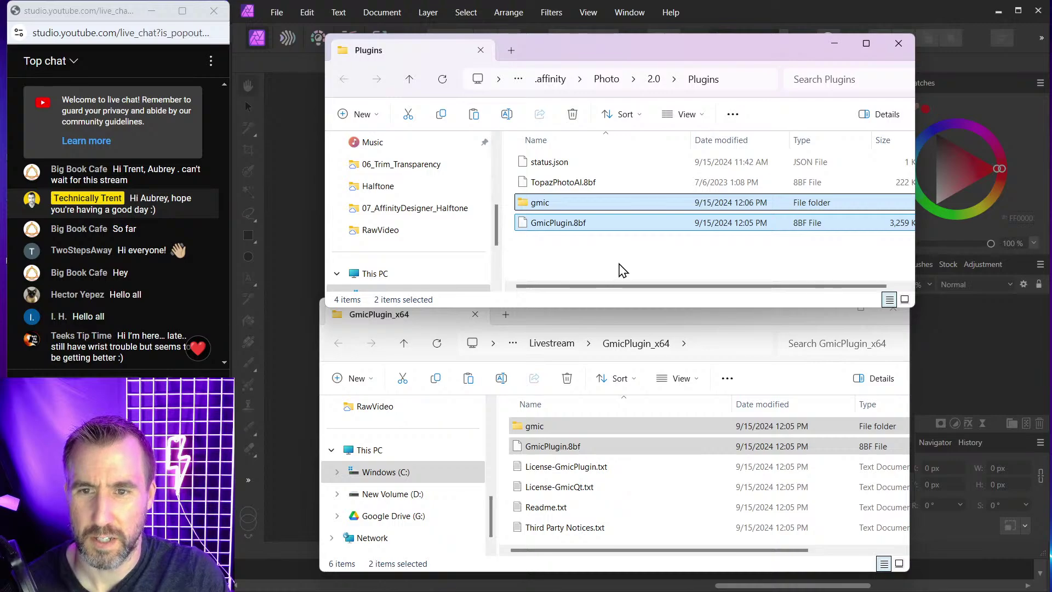
# Check the full path of Affinity Photo's Plugins folder.
pyautogui.click(758, 85)
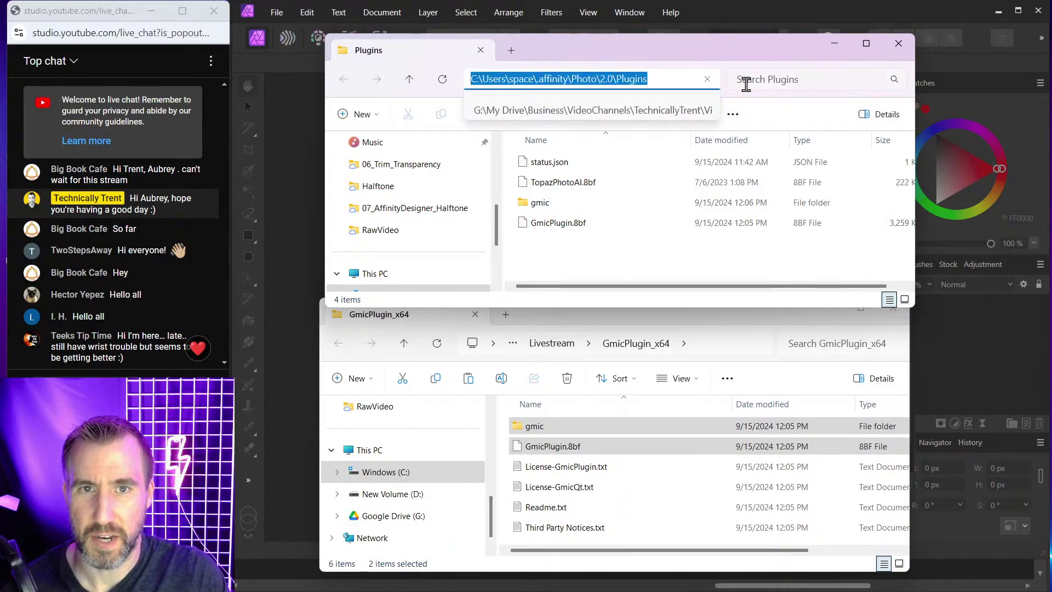
pyautogui.click(679, 78)
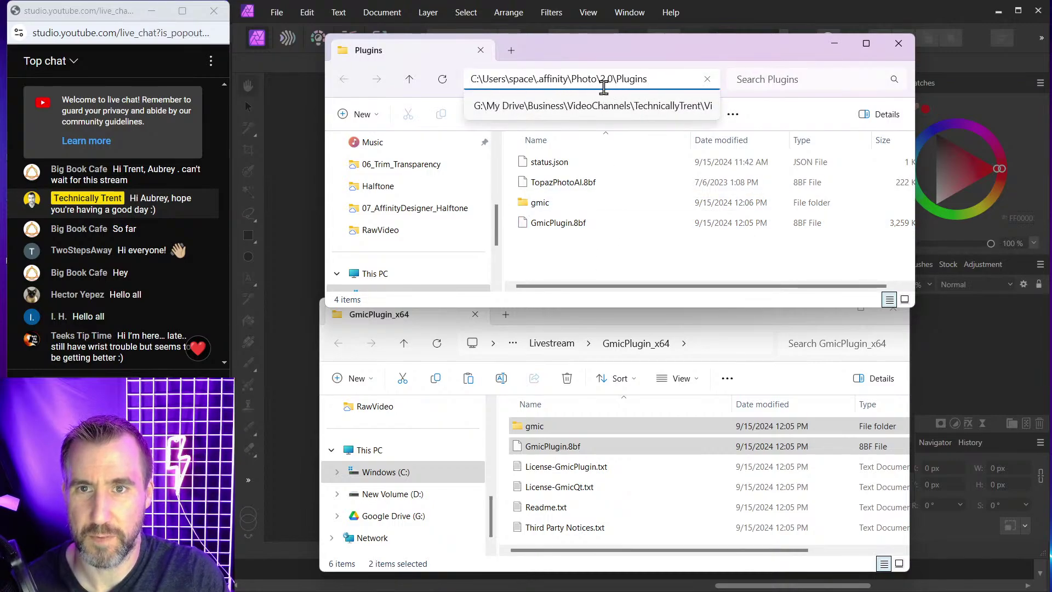
pyautogui.click(594, 269)
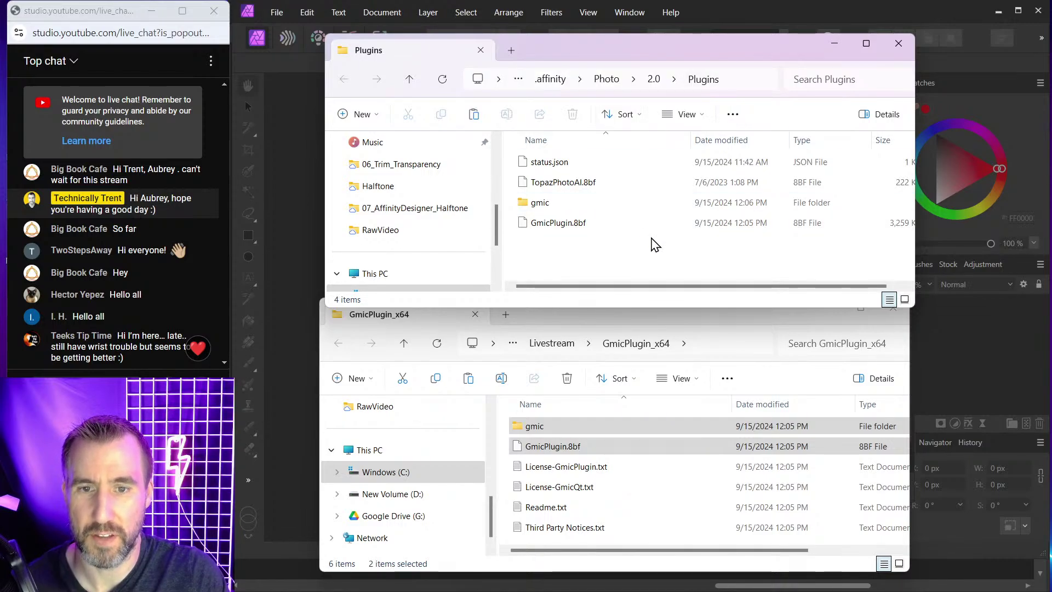
# Return to Affinity Photo, close its settings and restart the program.
pyautogui.click(813, 12)
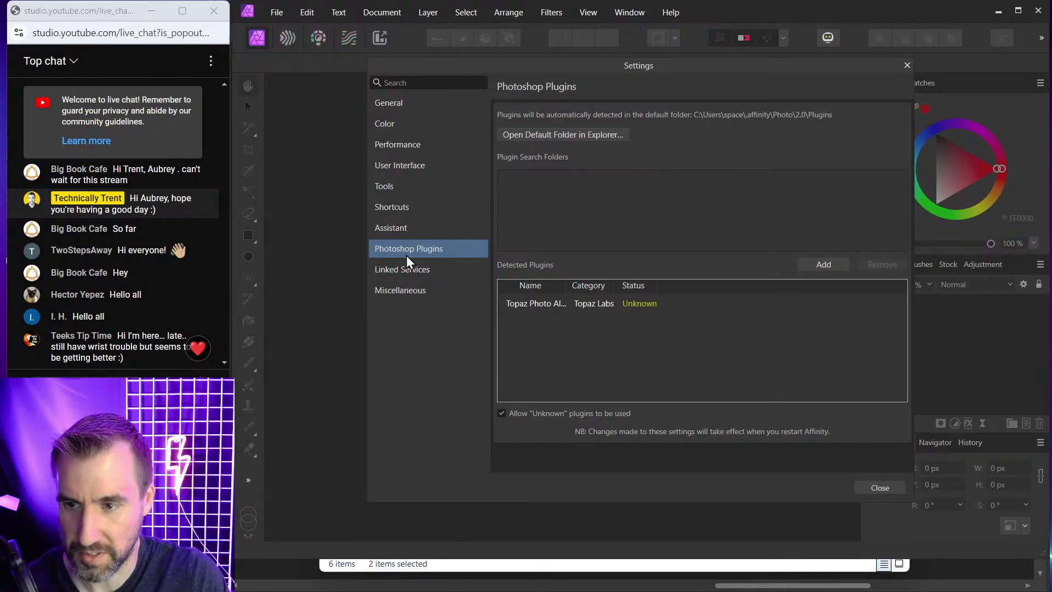
pyautogui.click(879, 487)
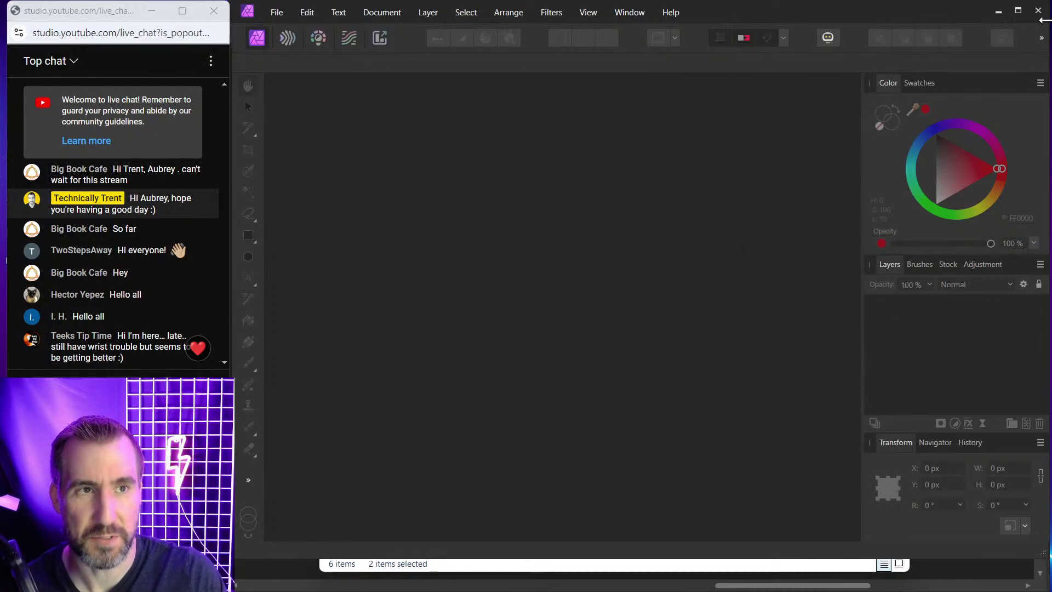
pyautogui.click(1038, 12)
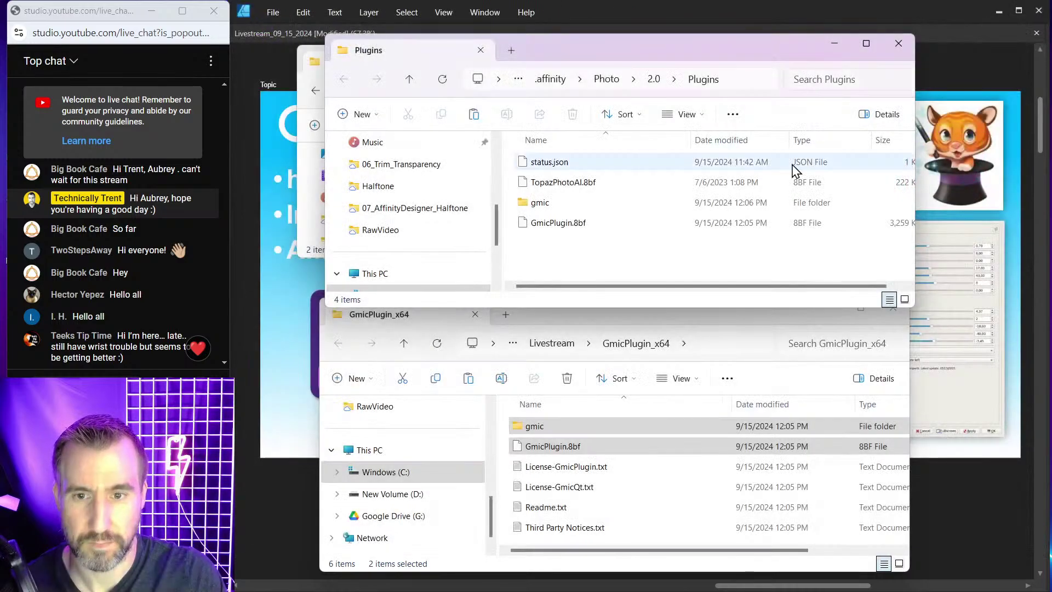
pyautogui.click(618, 580)
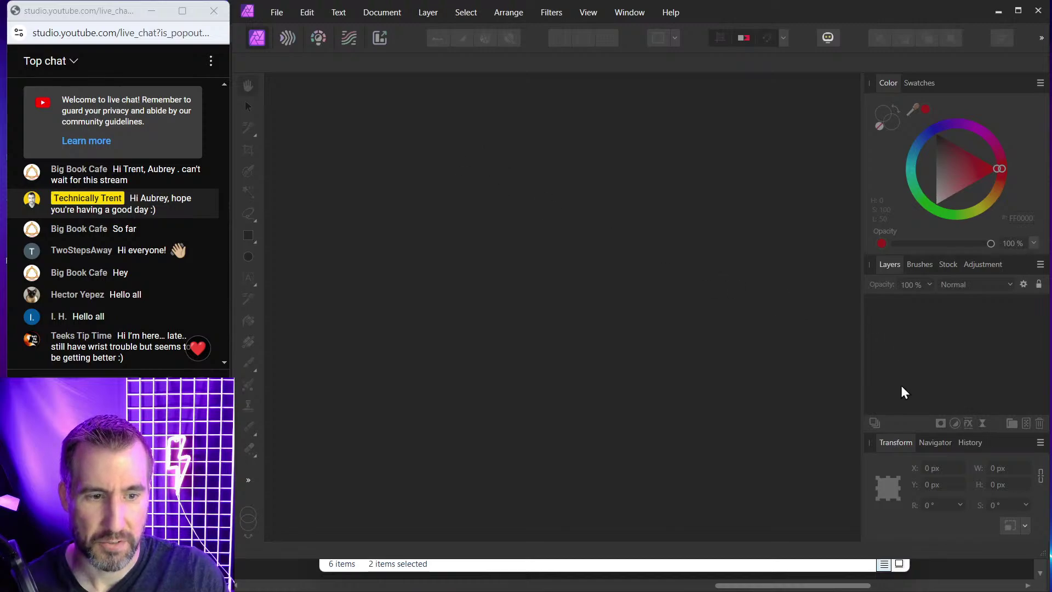
# Create a new document from the FHD 1080p preset, 1920 x 1080 px at 72 DPI.
pyautogui.click(276, 12)
pyautogui.click(293, 48)
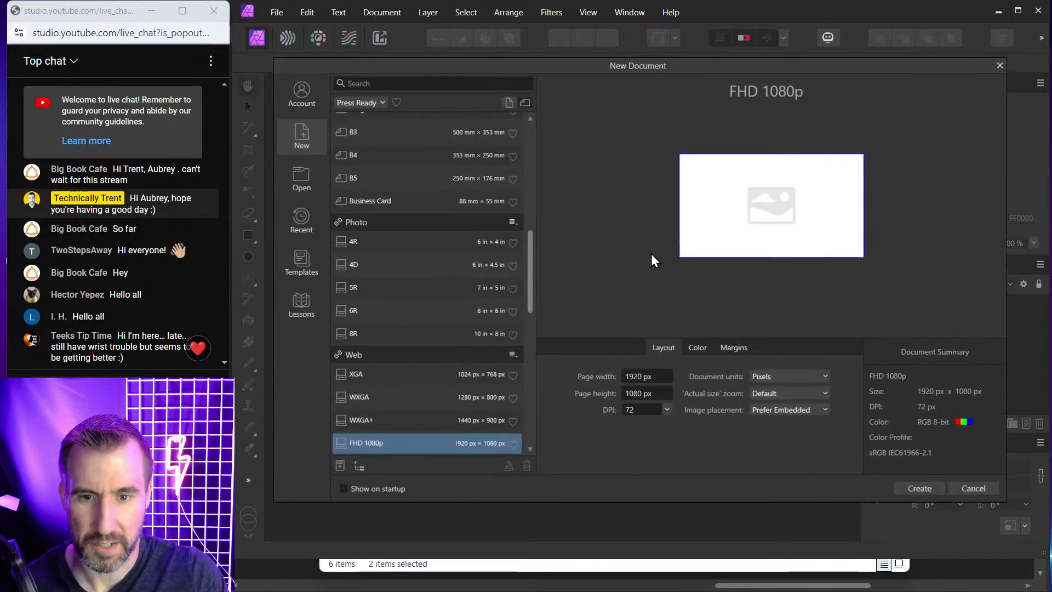
pyautogui.click(901, 488)
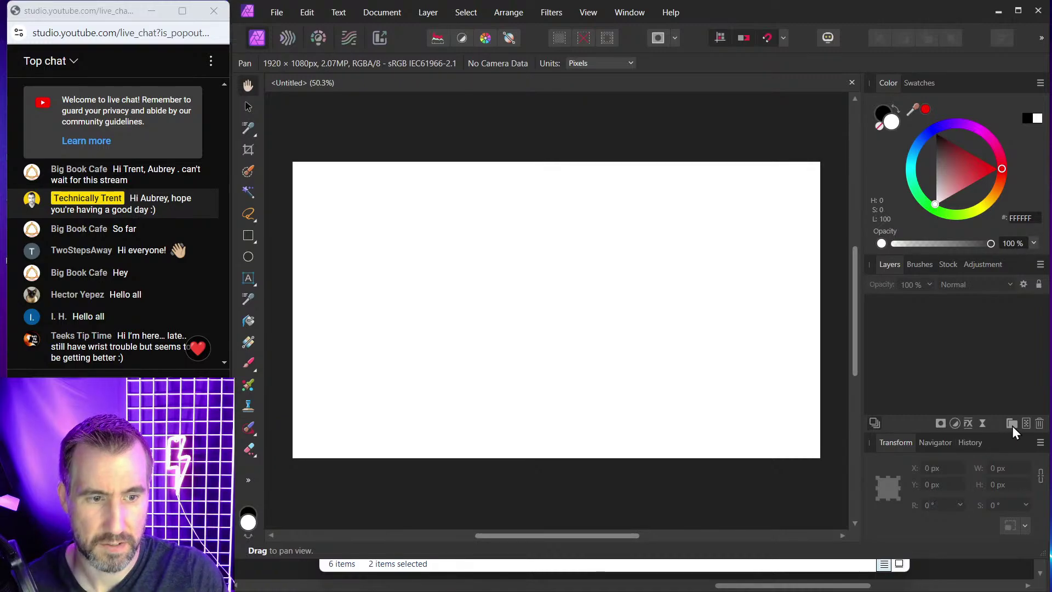
# Add a pixel layer and paint a black zigzag brush stroke across the middle of the canvas.
pyautogui.click(1026, 424)
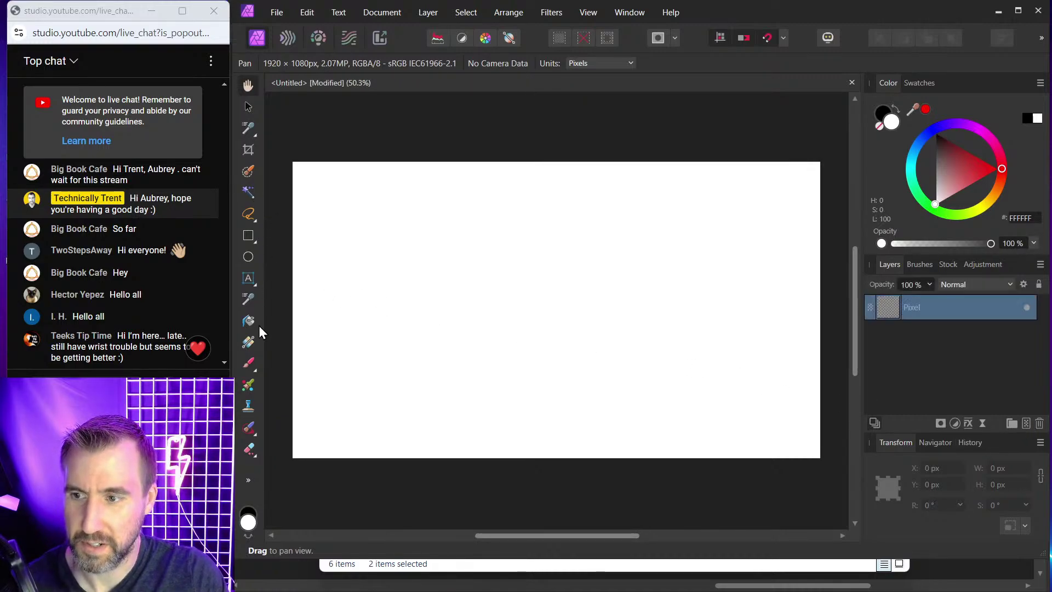
pyautogui.click(248, 362)
pyautogui.moveTo(500, 234)
pyautogui.mouseDown()
pyautogui.moveTo(474, 252)
pyautogui.moveTo(653, 386)
pyautogui.mouseUp()
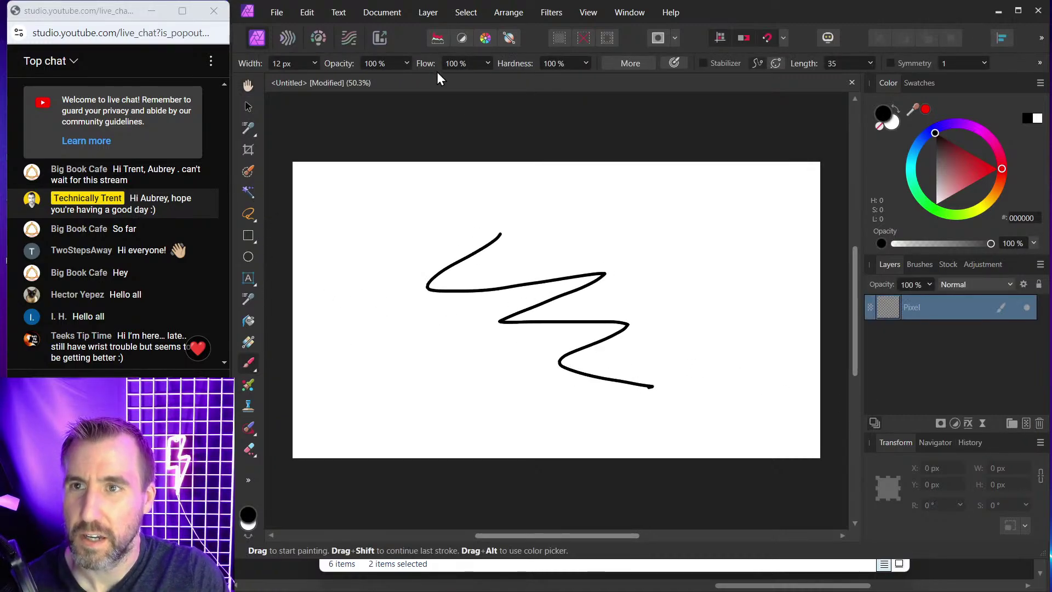
# Check that GMIC is listed among the plugin filters.
pyautogui.click(544, 12)
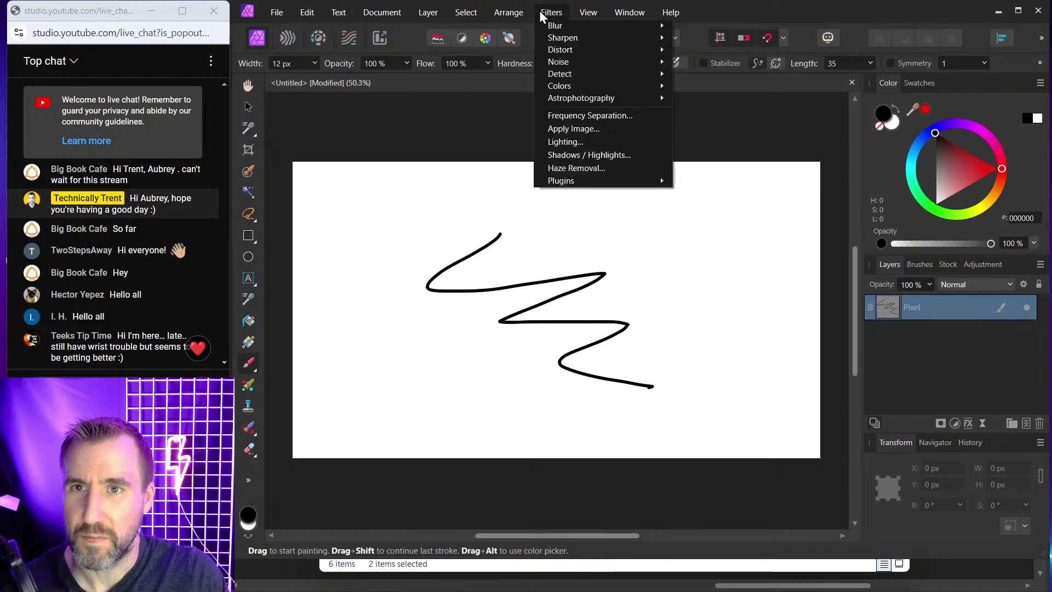
pyautogui.moveTo(601, 181)
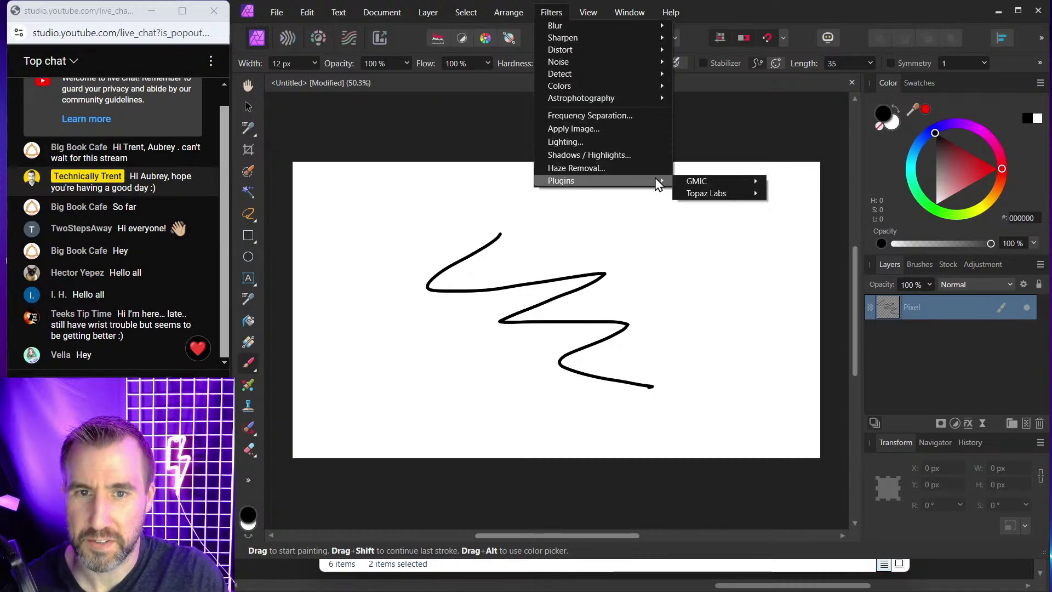
pyautogui.moveTo(688, 181)
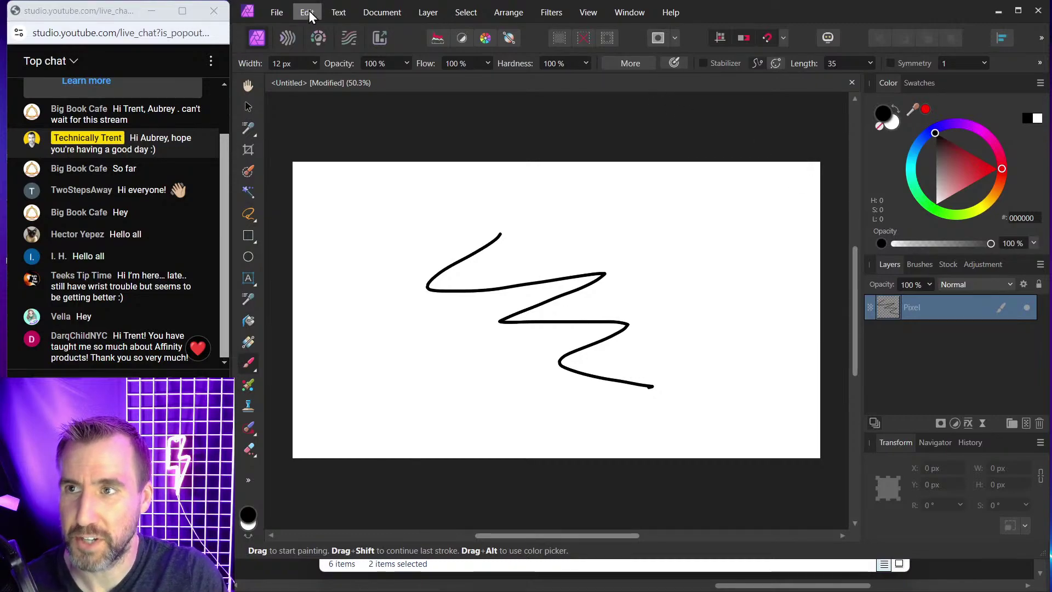
# Check in the Photoshop Plugins settings that G'MIC-Qt is detected and that "Unknown" plugins are allowed to be used.
pyautogui.click(311, 13)
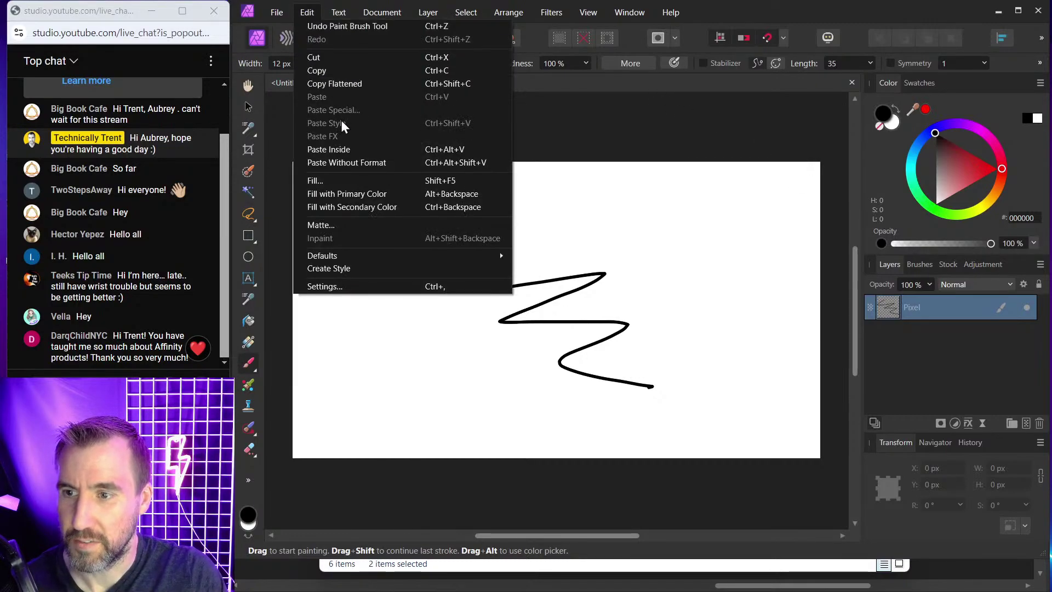
pyautogui.click(358, 289)
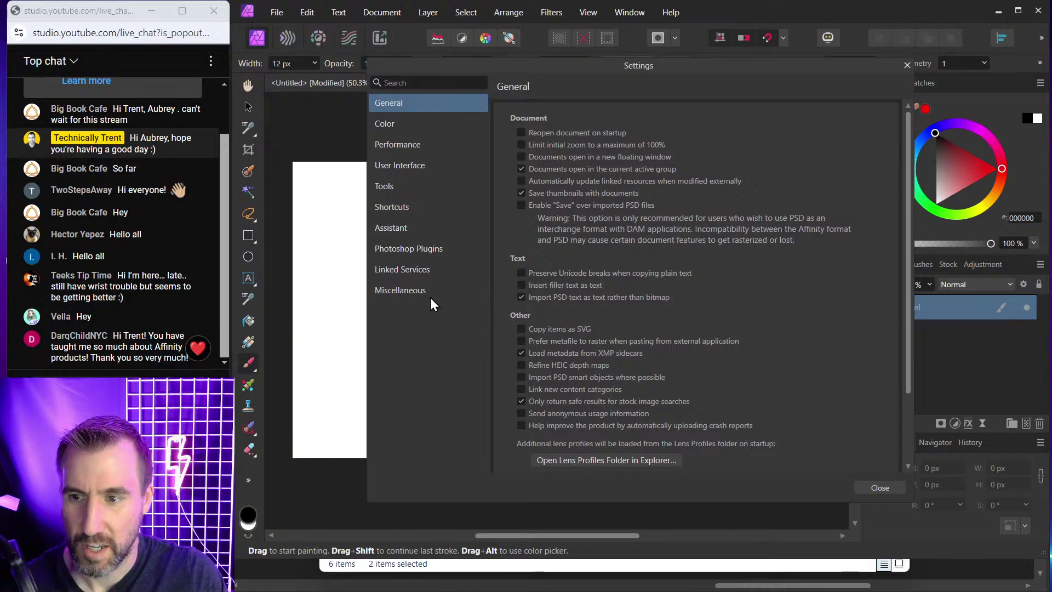
pyautogui.click(425, 251)
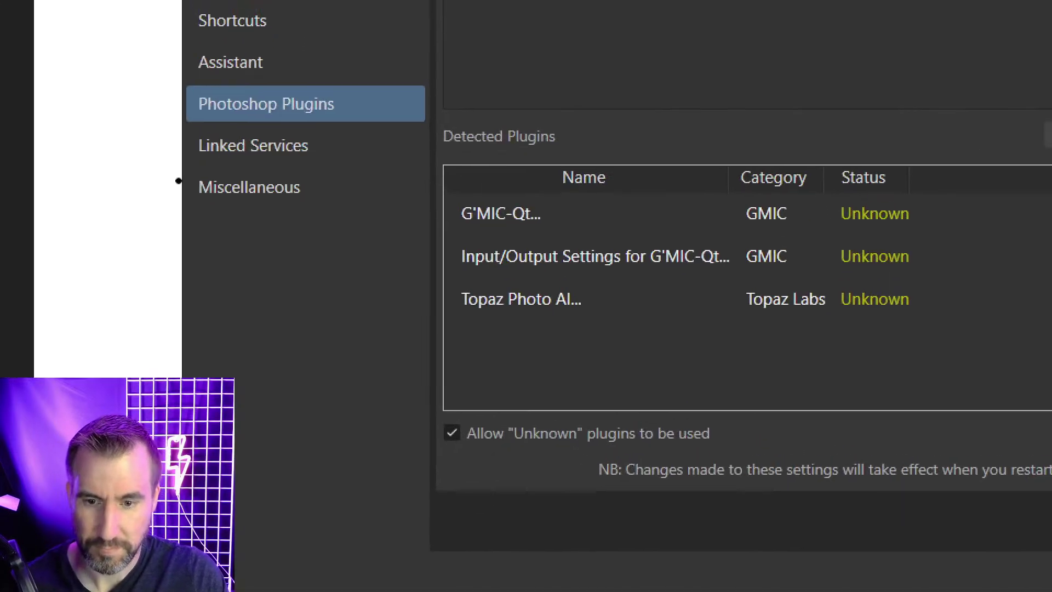
pyautogui.moveTo(499, 371)
pyautogui.mouseDown()
pyautogui.moveTo(407, 383)
pyautogui.moveTo(443, 423)
pyautogui.moveTo(505, 436)
pyautogui.moveTo(816, 433)
pyautogui.moveTo(702, 377)
pyautogui.moveTo(500, 371)
pyautogui.mouseUp()
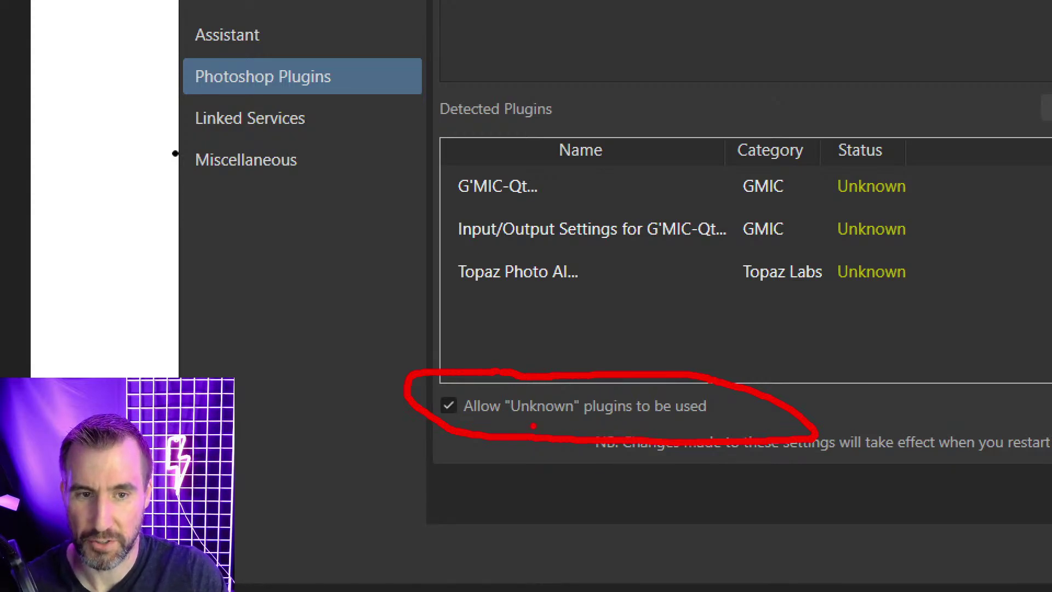
pyautogui.press('Escape')
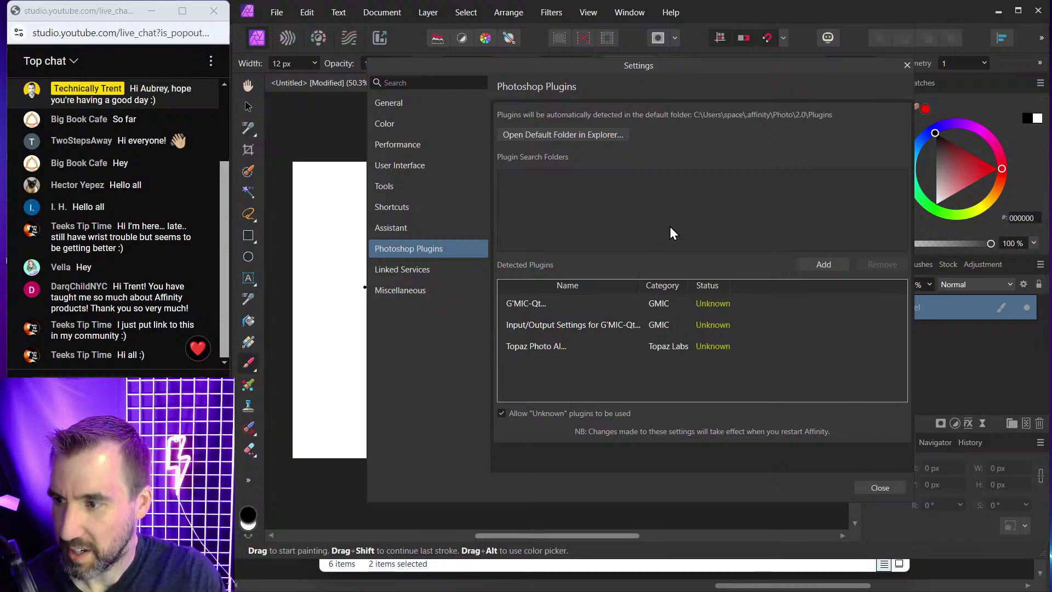
pyautogui.click(905, 65)
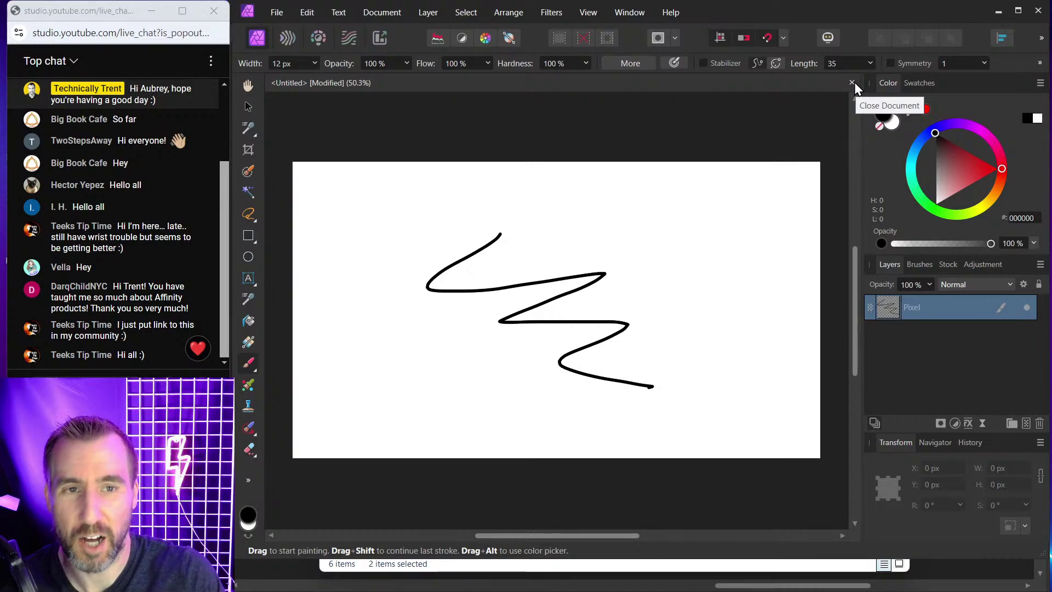
# Review the gmic folder and the GmicPlugin.8bf file in Affinity Photo's Plugins folder, and close the folder window.
pyautogui.moveTo(679, 590)
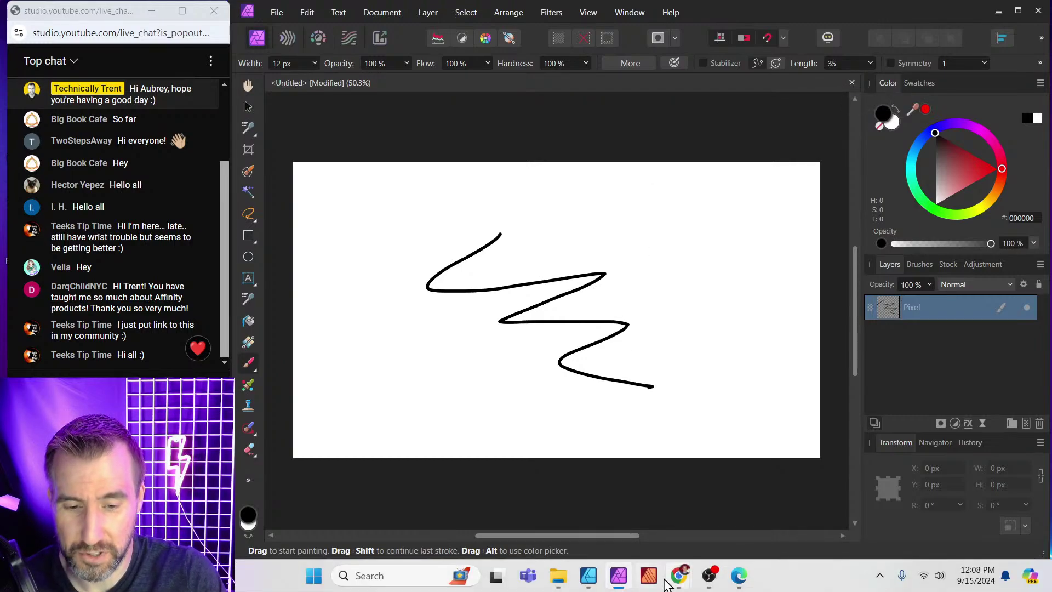
pyautogui.moveTo(562, 580)
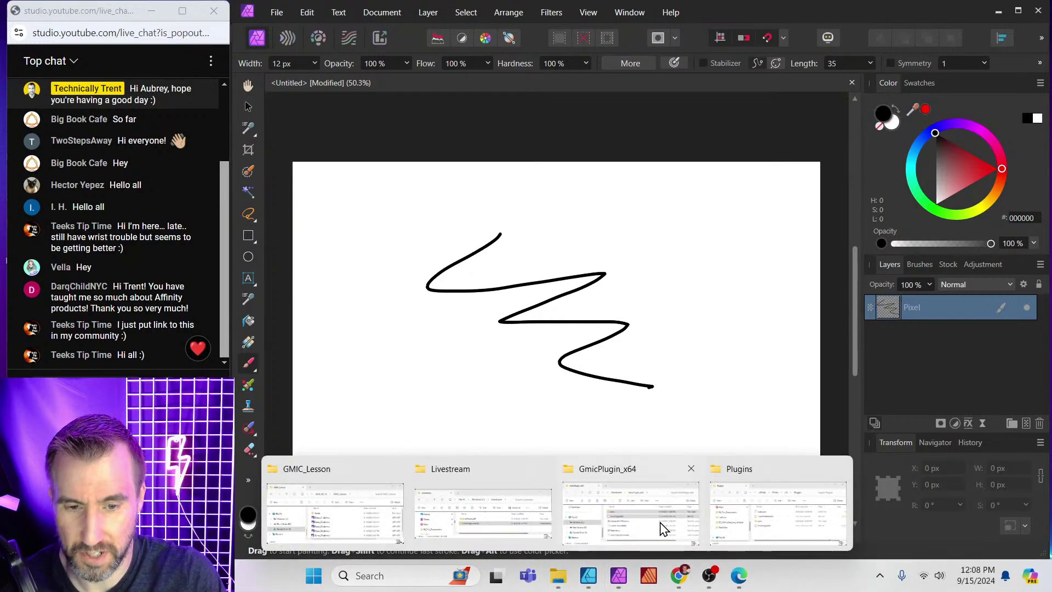
pyautogui.click(737, 519)
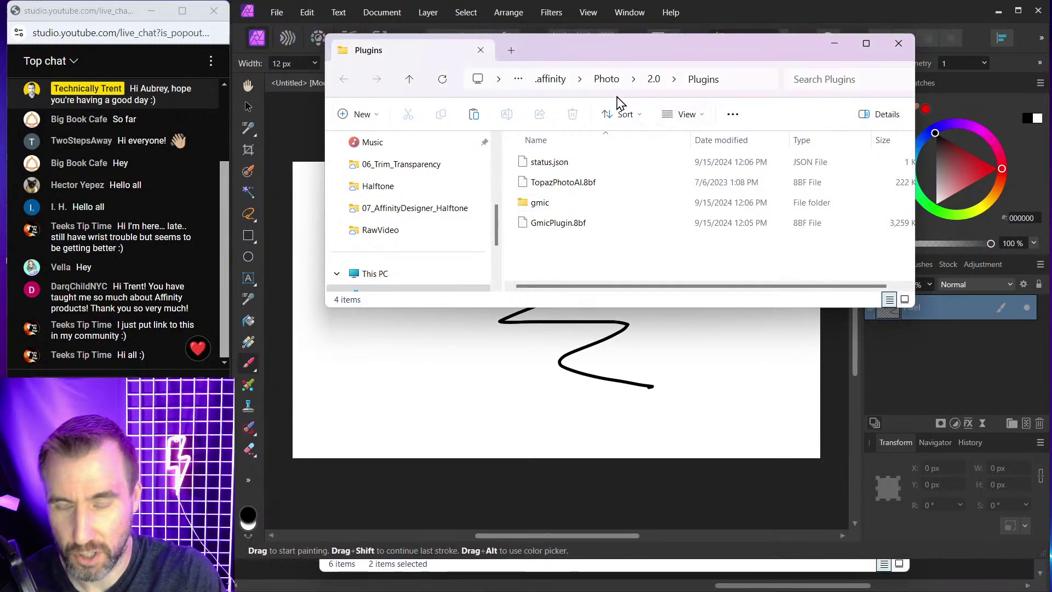
pyautogui.click(582, 204)
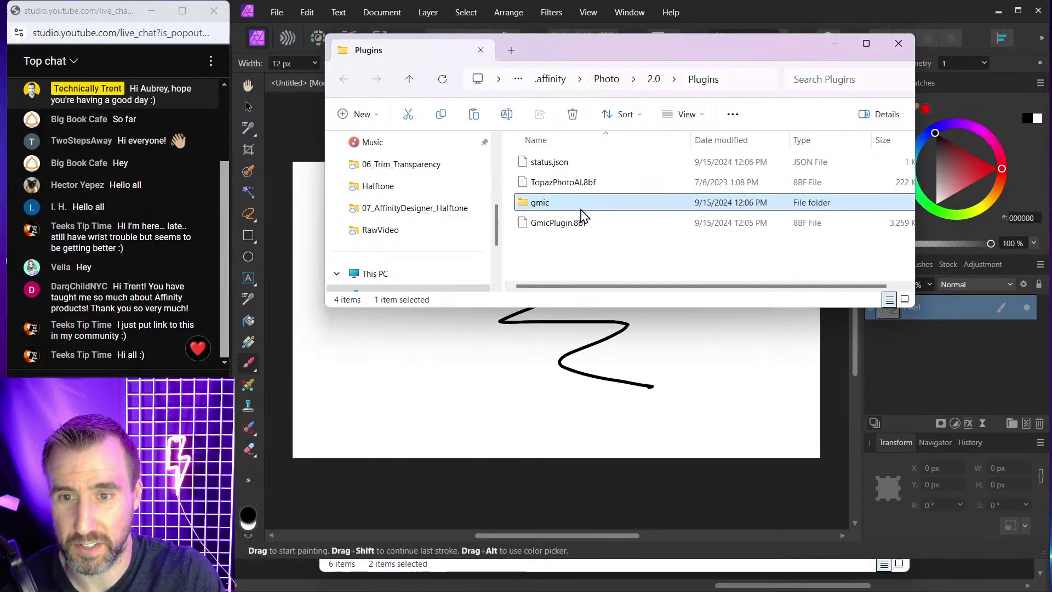
pyautogui.keyDown('shift'); pyautogui.click(589, 224); pyautogui.keyUp('shift')
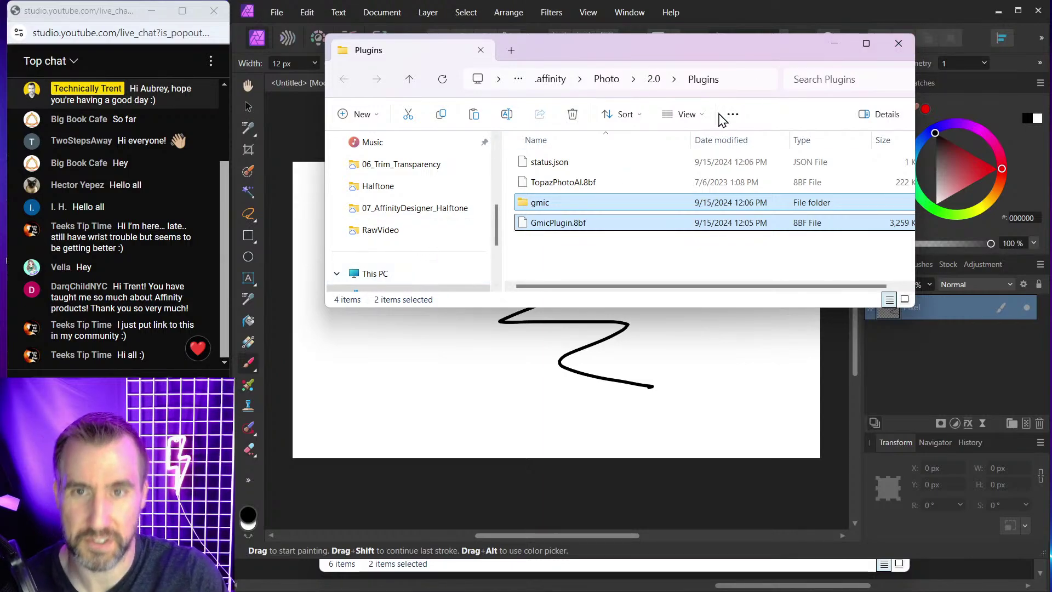
pyautogui.click(899, 43)
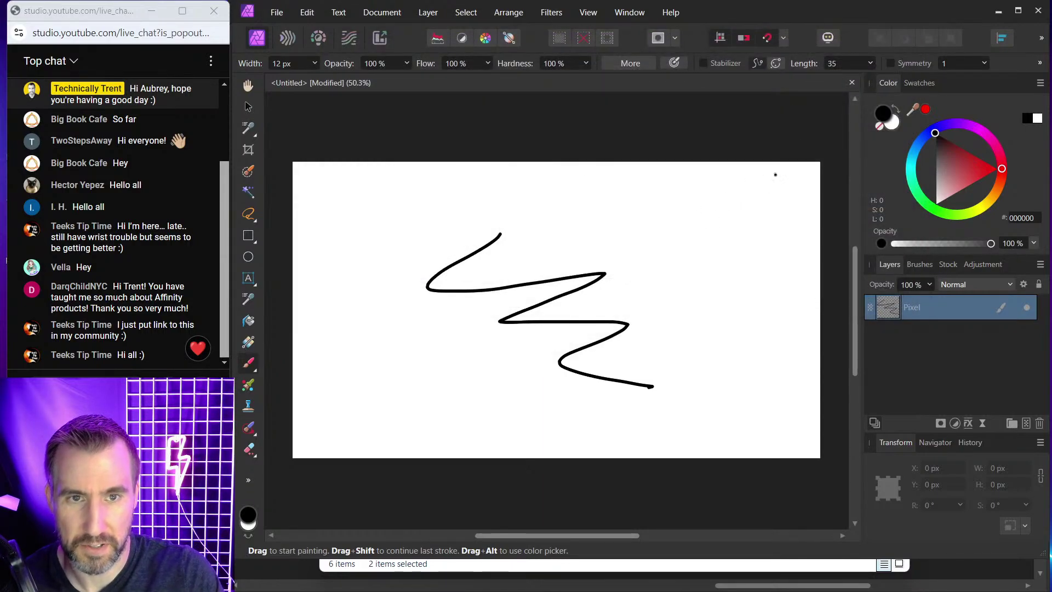
# Close the untitled brush-stroke document without saving its changes.
pyautogui.click(851, 82)
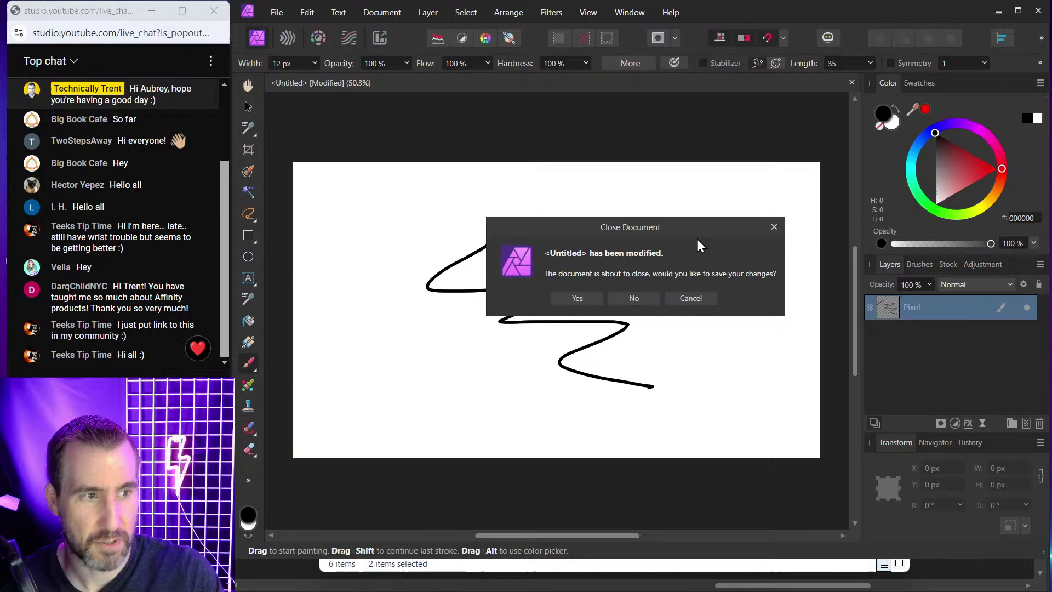
pyautogui.click(634, 298)
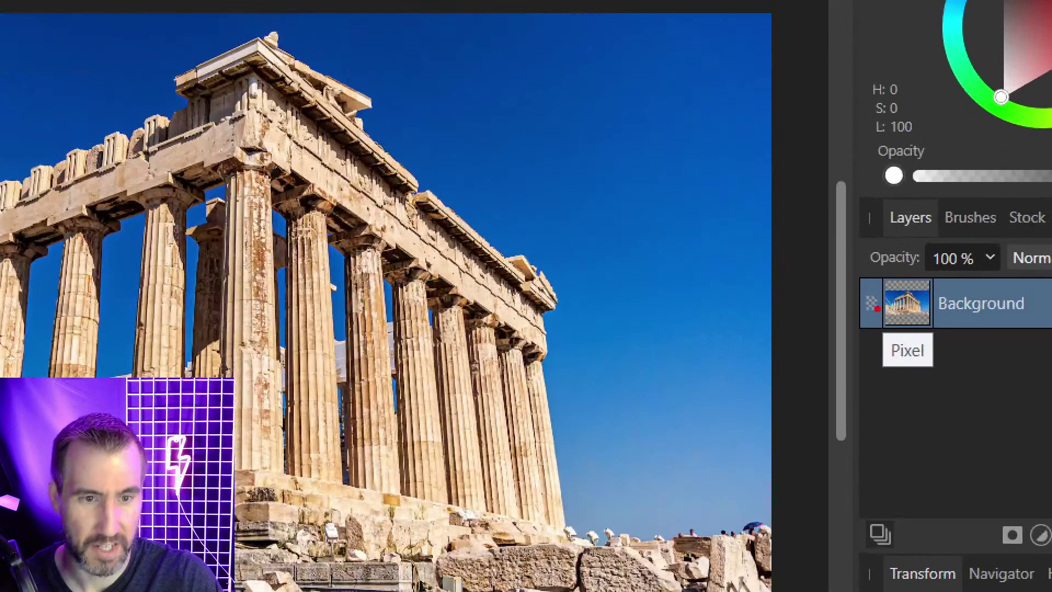
# Check that the Background layer of the temple photo is a pixel layer.
pyautogui.moveTo(882, 289)
pyautogui.mouseDown()
pyautogui.moveTo(847, 321)
pyautogui.moveTo(860, 339)
pyautogui.moveTo(882, 312)
pyautogui.mouseUp()
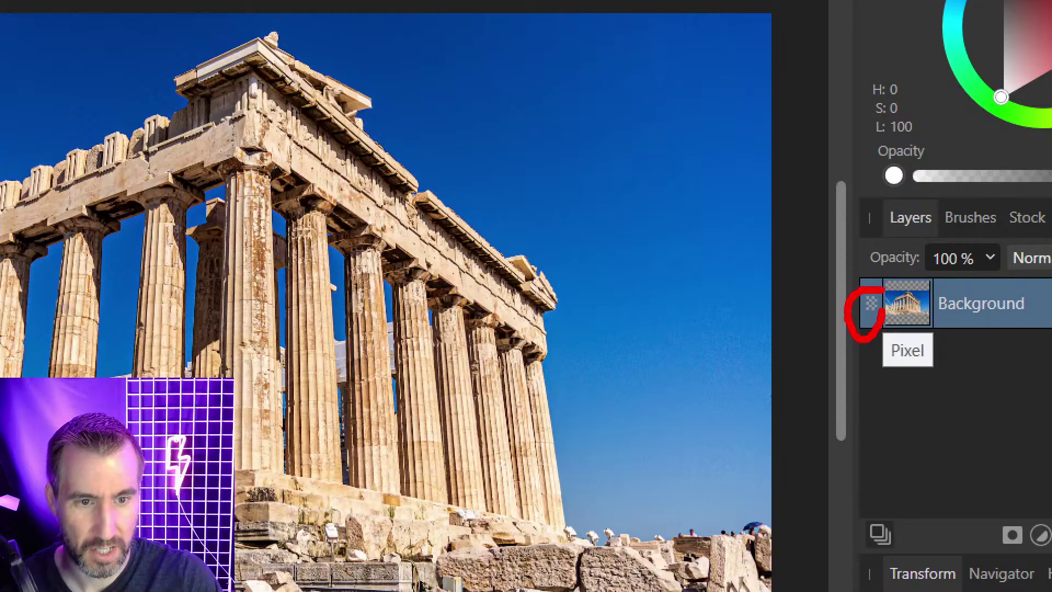
pyautogui.moveTo(889, 360); pyautogui.dragTo(929, 361)
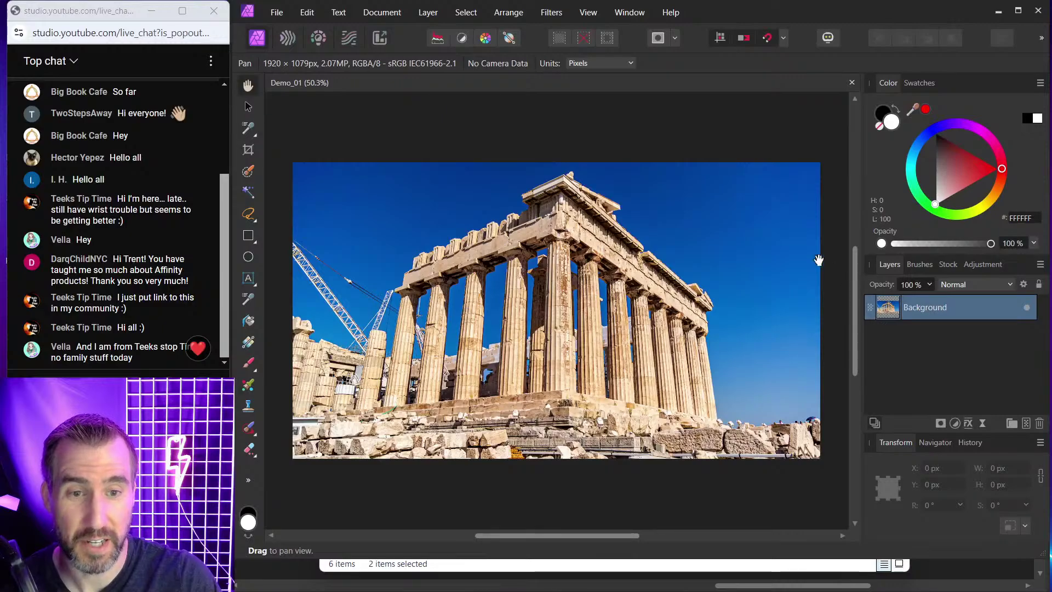
# Launch the G'MIC-Qt plugin filter on the temple photo's Background layer.
pyautogui.click(551, 13)
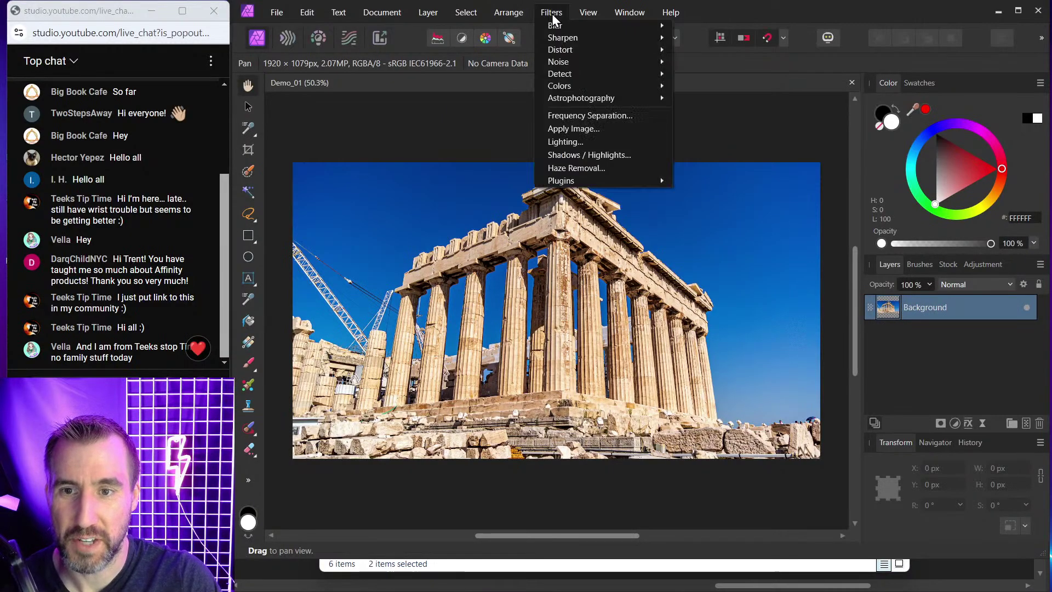
pyautogui.moveTo(588, 180)
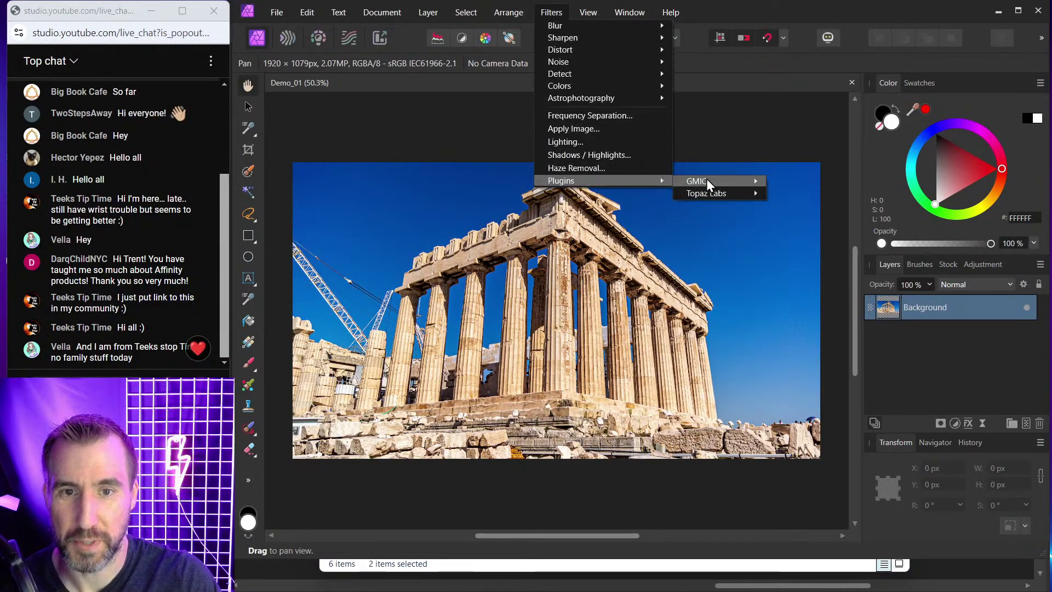
pyautogui.moveTo(707, 181)
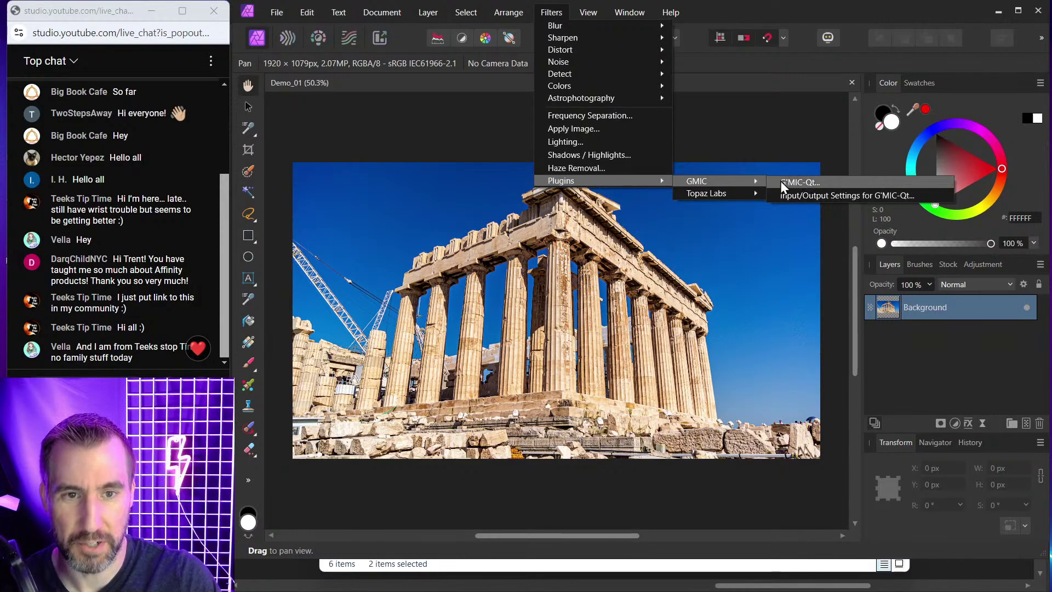
pyautogui.click(892, 328)
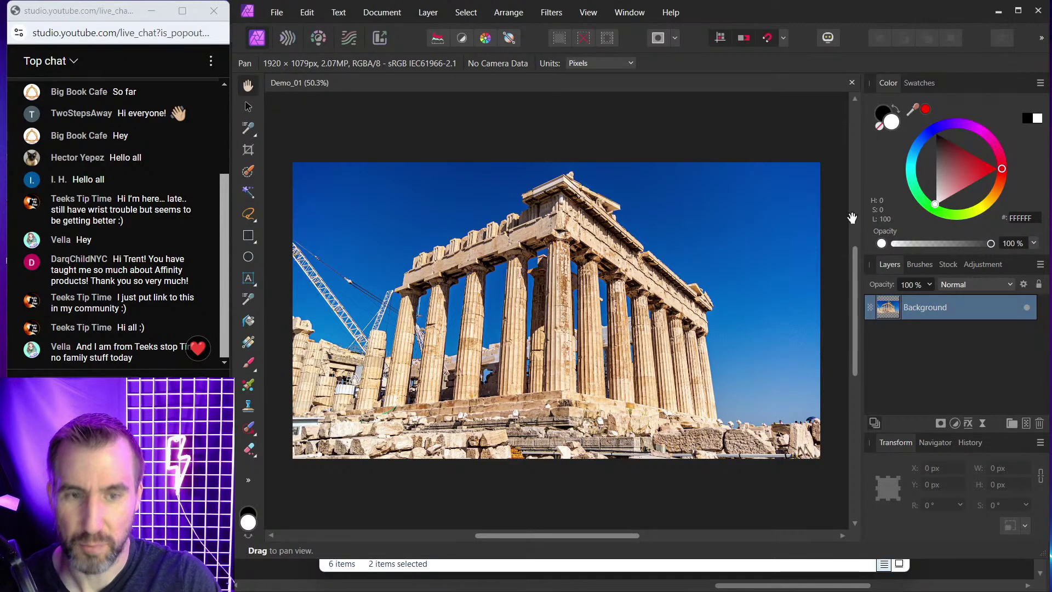
pyautogui.click(550, 12)
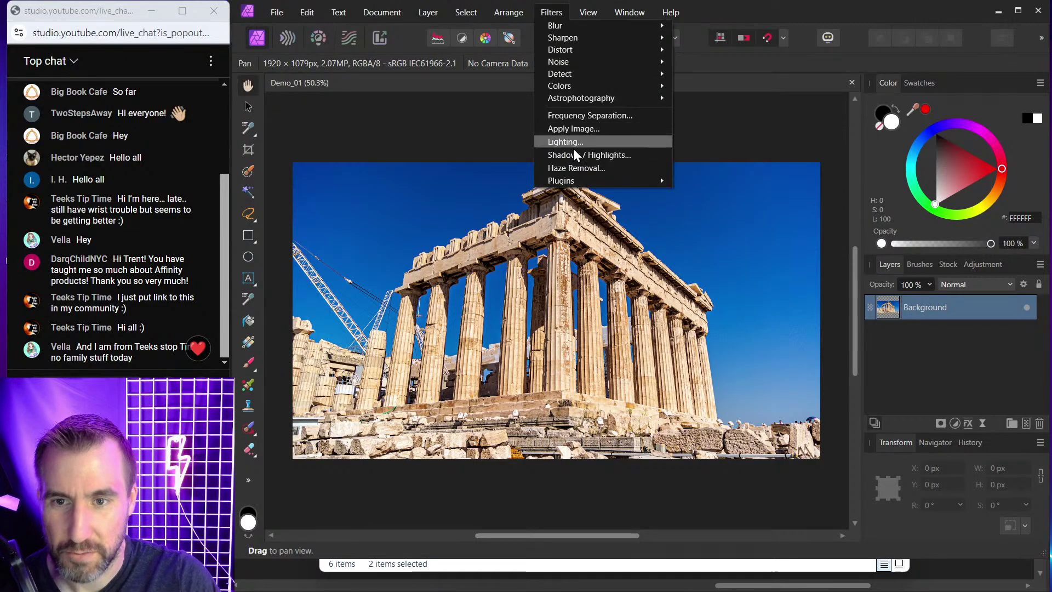
pyautogui.moveTo(624, 181)
pyautogui.moveTo(694, 183)
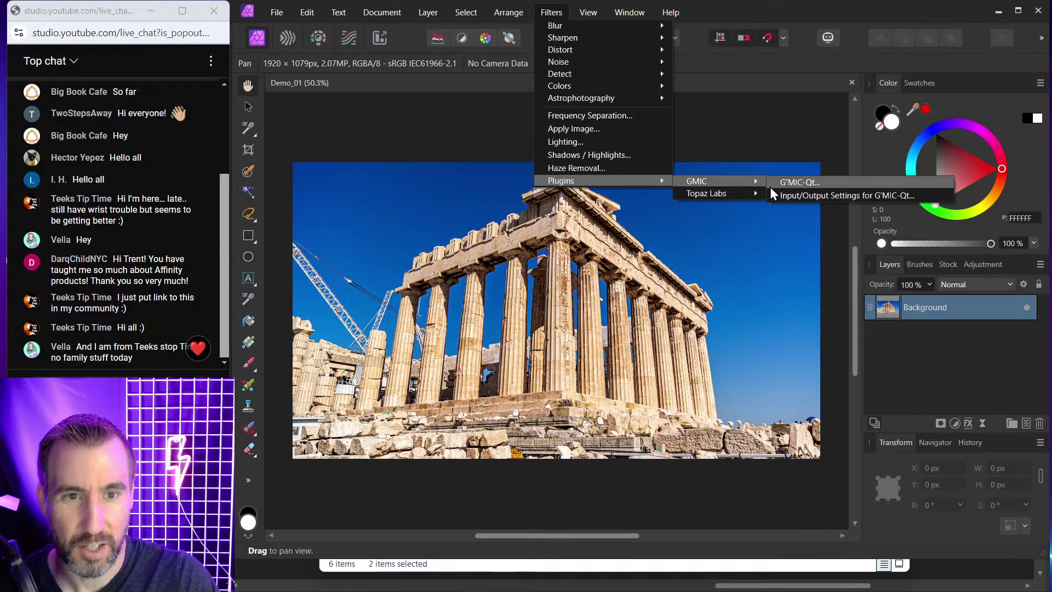
pyautogui.click(797, 184)
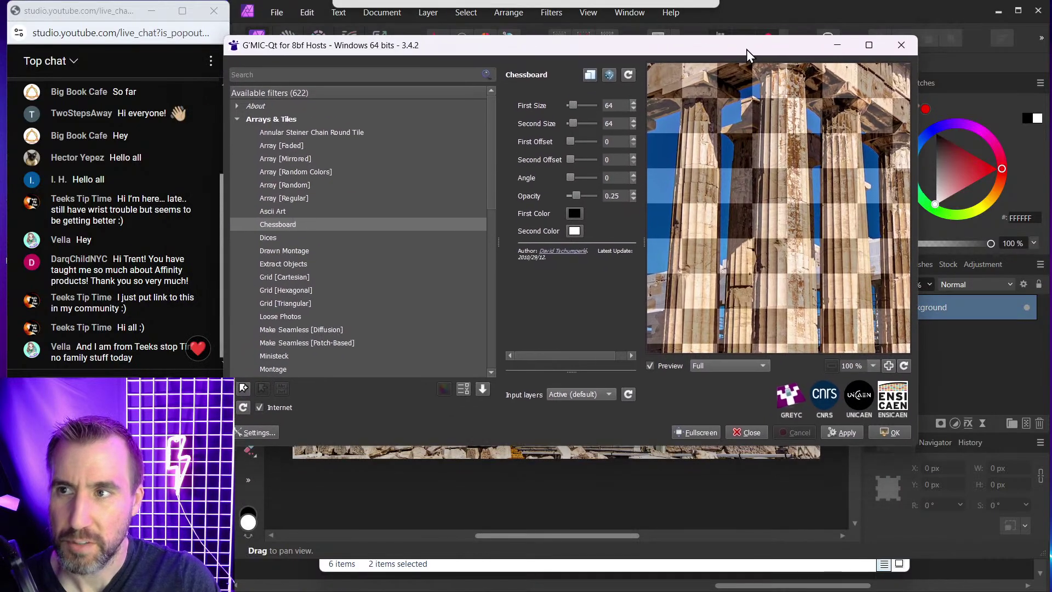
# Move the G'MIC-Qt window to the upper edge of the screen and enlarge it in width and height.
pyautogui.moveTo(746, 49); pyautogui.dragTo(752, 16)
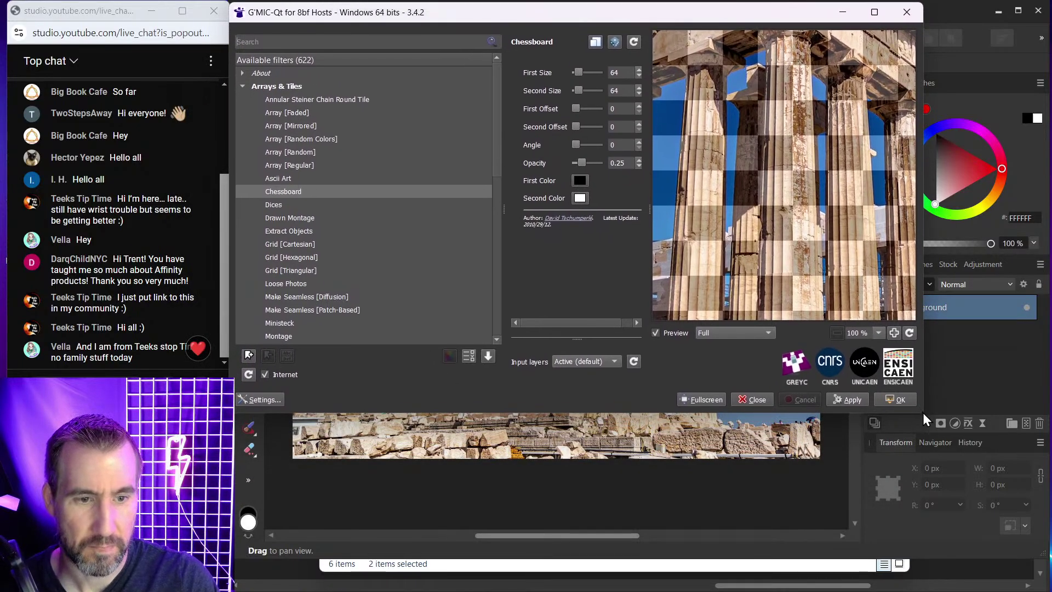
pyautogui.moveTo(923, 389); pyautogui.dragTo(1022, 390)
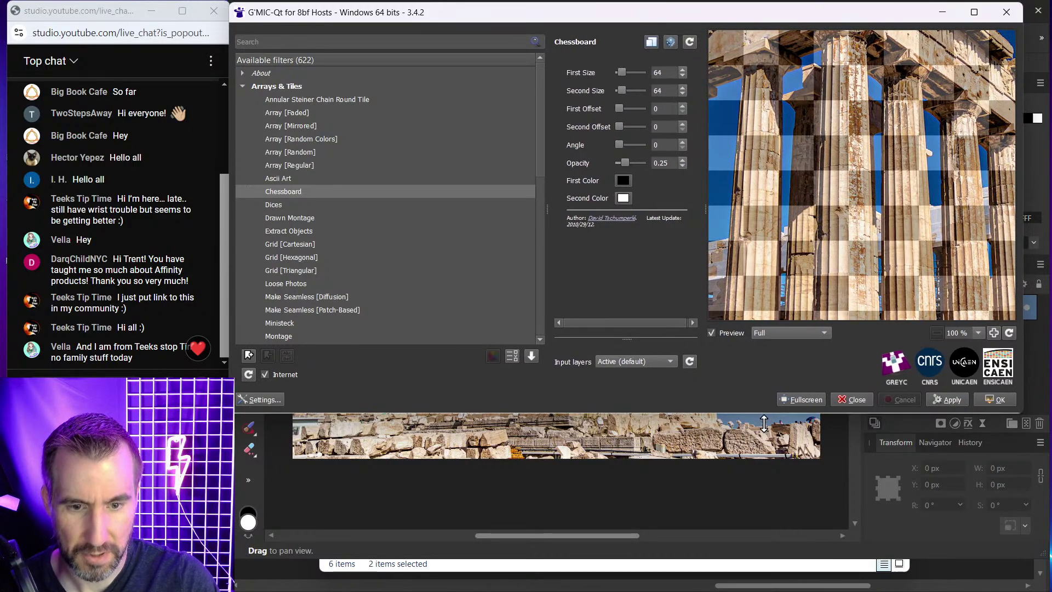
pyautogui.moveTo(755, 409); pyautogui.dragTo(754, 557)
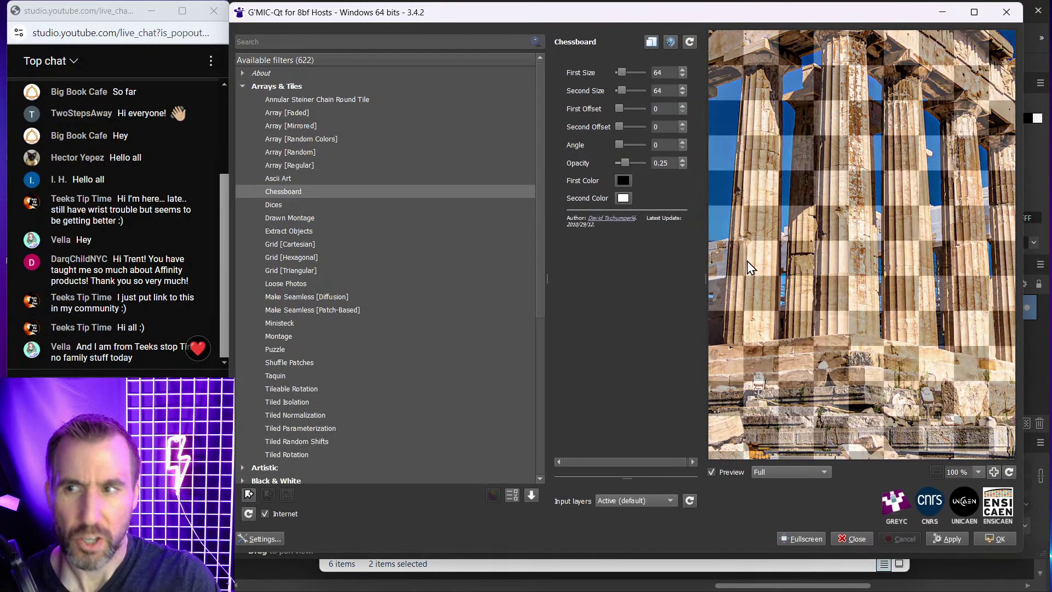
# Collapse the Arrays & Tiles category and review the number of available filters and their categories.
pyautogui.click(243, 86)
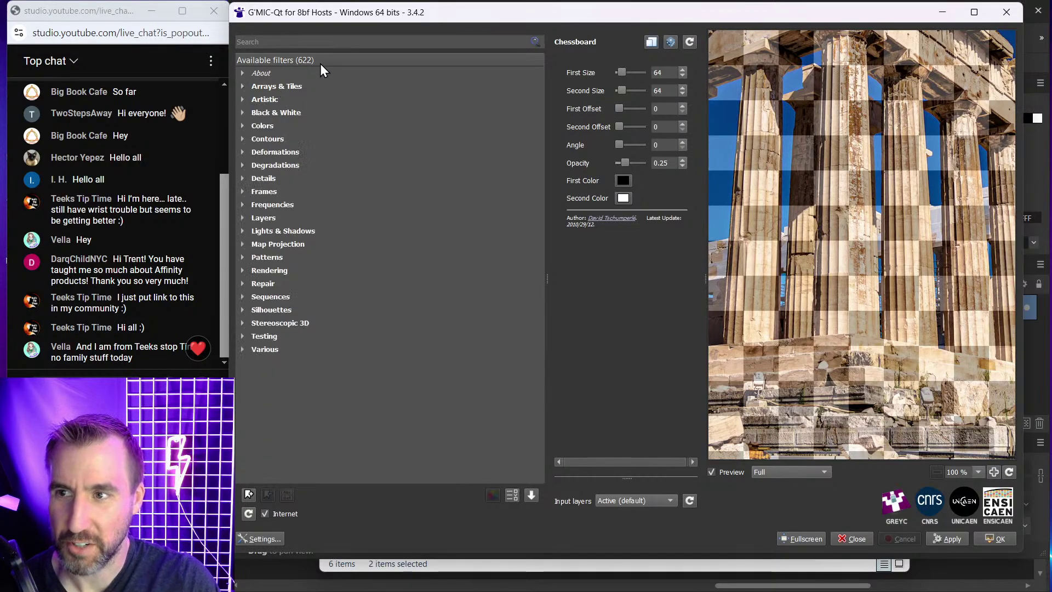
pyautogui.hotkey('ctrl', '1')
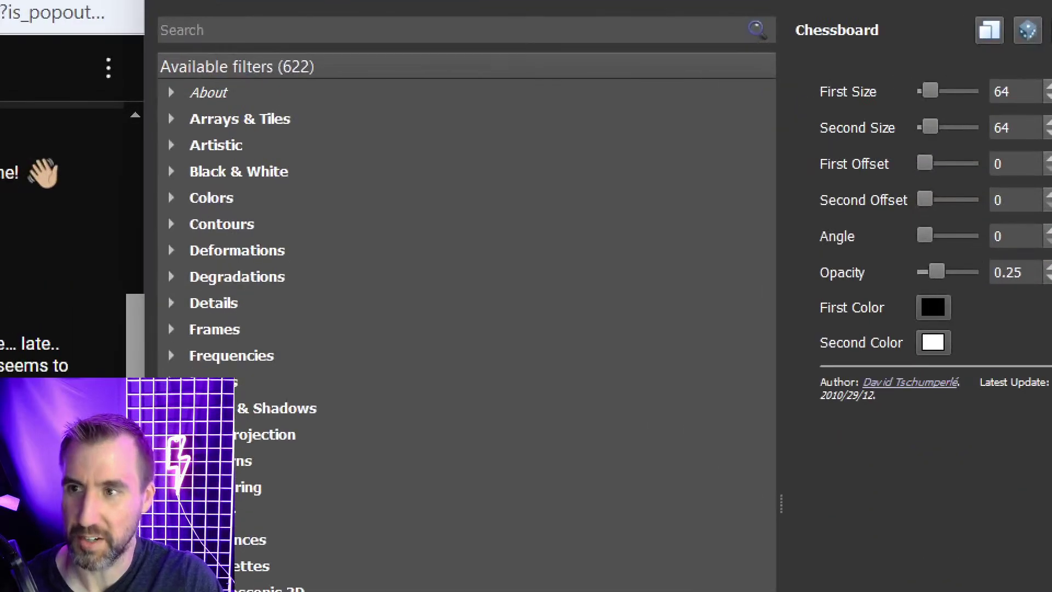
pyautogui.moveTo(320, 55)
pyautogui.mouseDown()
pyautogui.moveTo(264, 48)
pyautogui.moveTo(264, 75)
pyautogui.moveTo(312, 89)
pyautogui.moveTo(324, 53)
pyautogui.mouseUp()
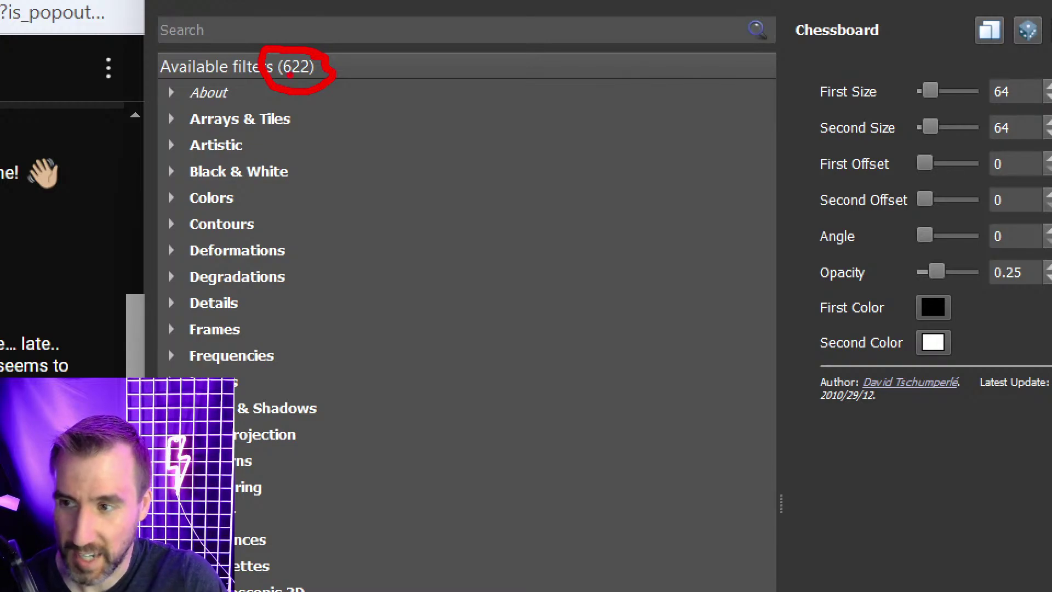
pyautogui.press('Escape')
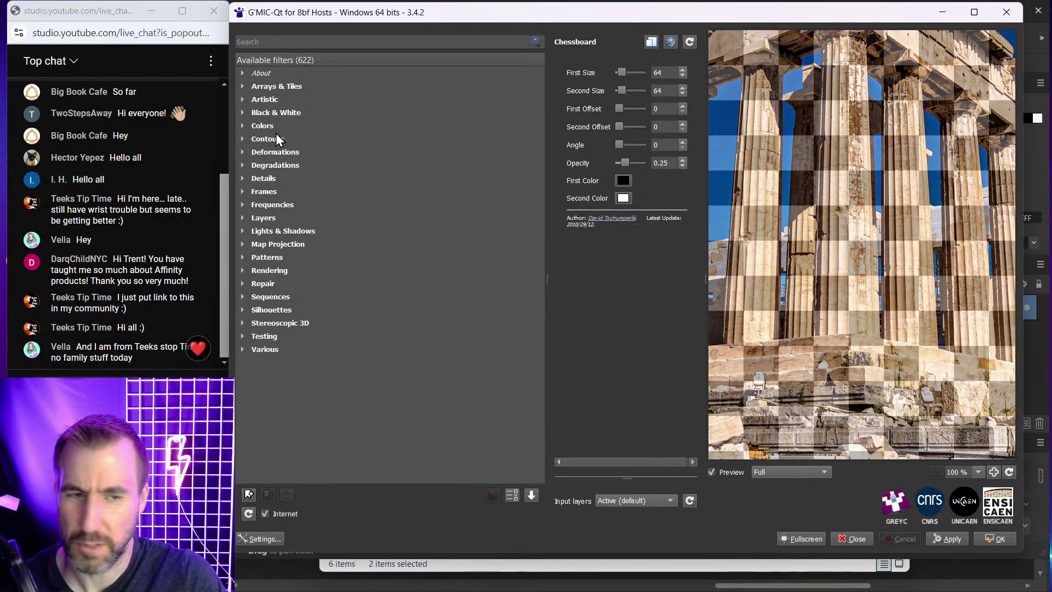
# Preview the Loose Photos filter from Arrays & Tiles and enlarge the preview by narrowing the filter list and parameter panes.
pyautogui.click(243, 87)
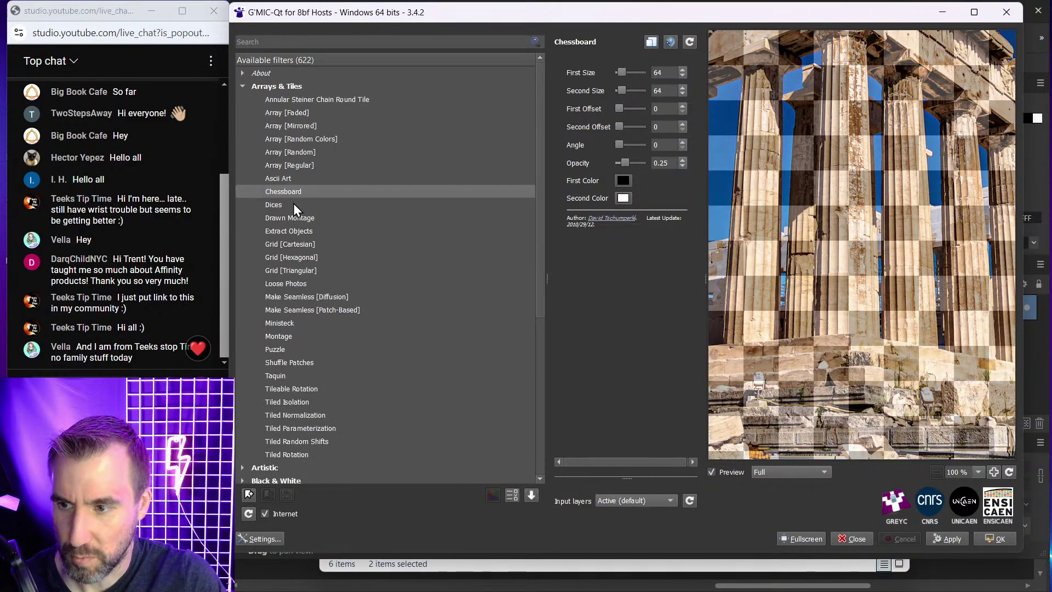
pyautogui.click(293, 283)
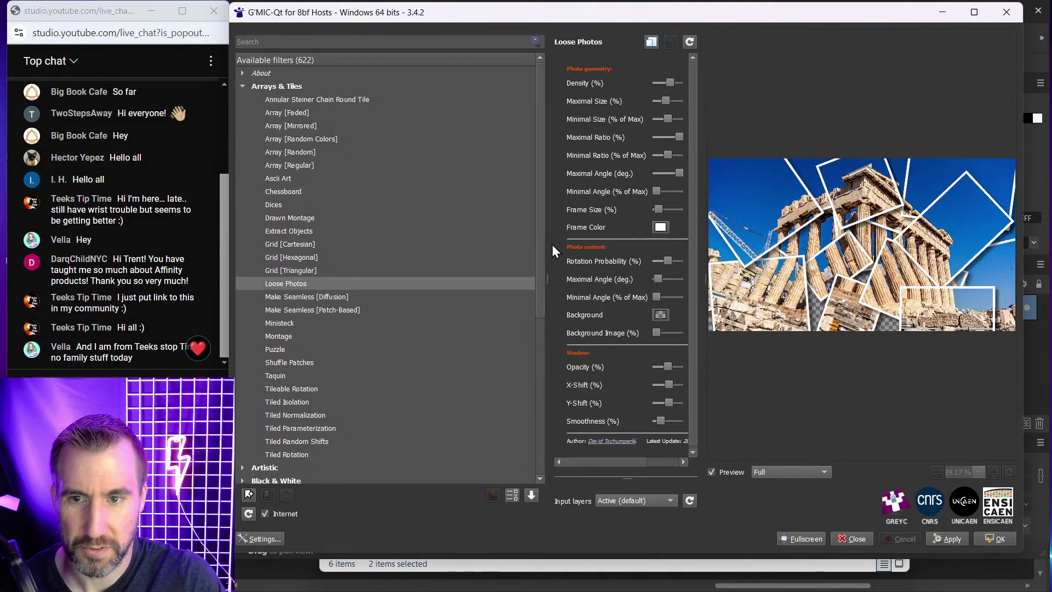
pyautogui.moveTo(545, 244); pyautogui.dragTo(393, 241)
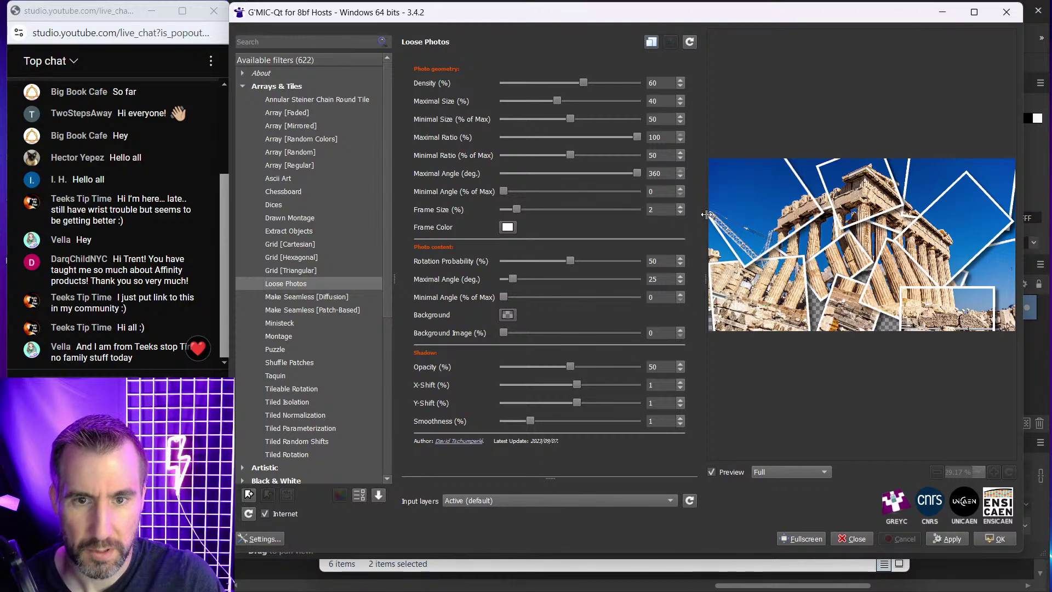
pyautogui.moveTo(706, 214); pyautogui.dragTo(578, 214)
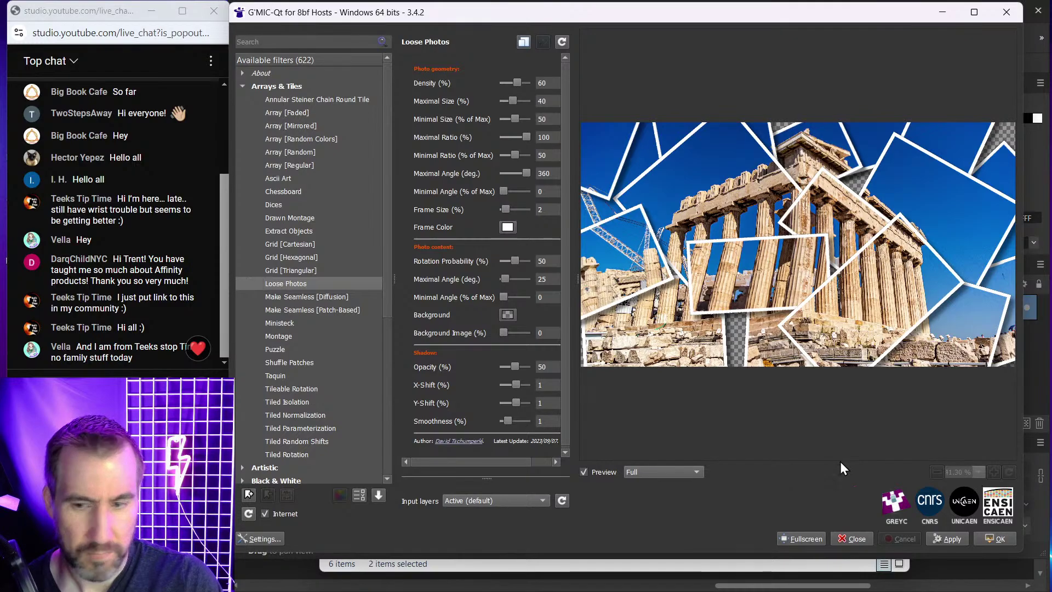
# Review the G'MIC-Qt interface settings, including preview placement, theme and preview zooming, and close them without changes.
pyautogui.click(262, 539)
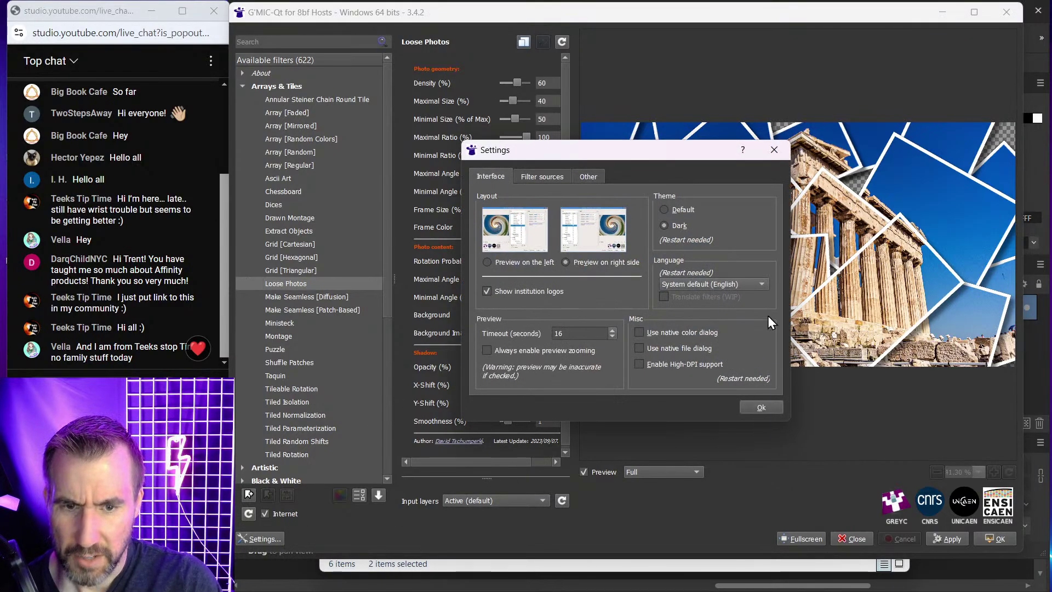
pyautogui.click(778, 152)
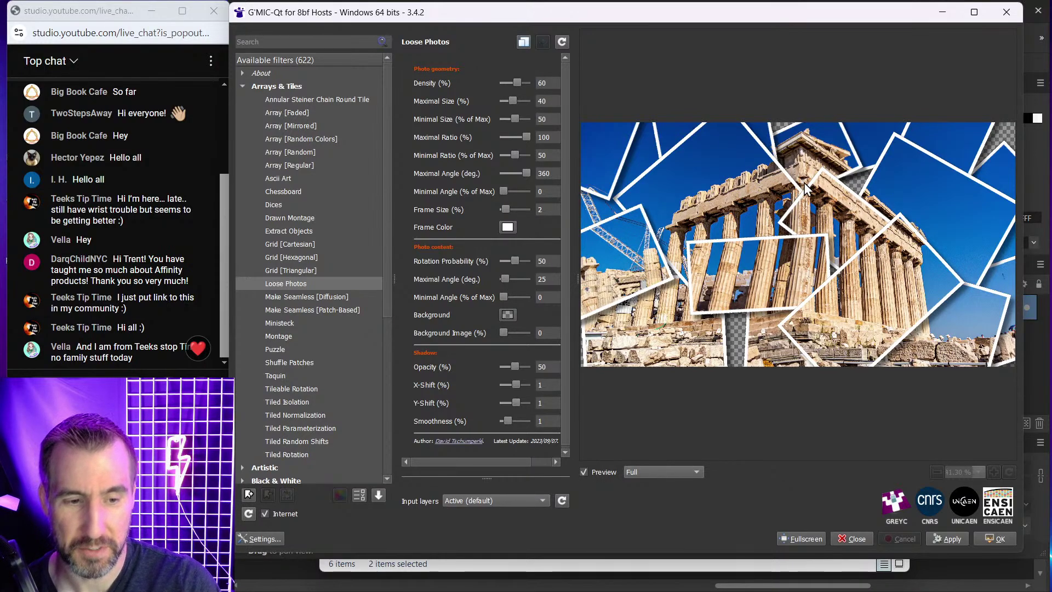
pyautogui.click(262, 538)
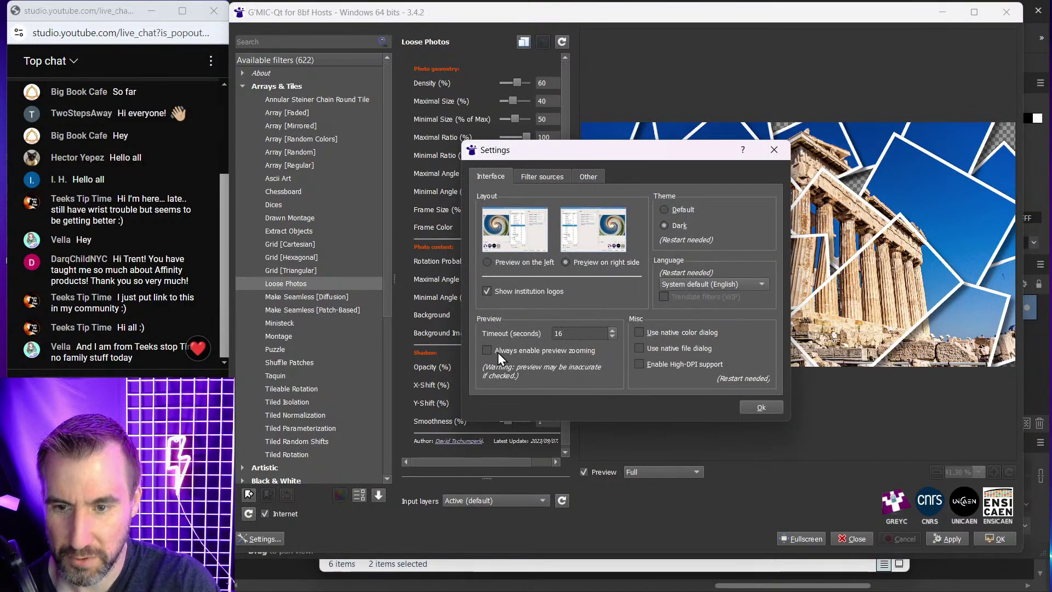
pyautogui.click(774, 149)
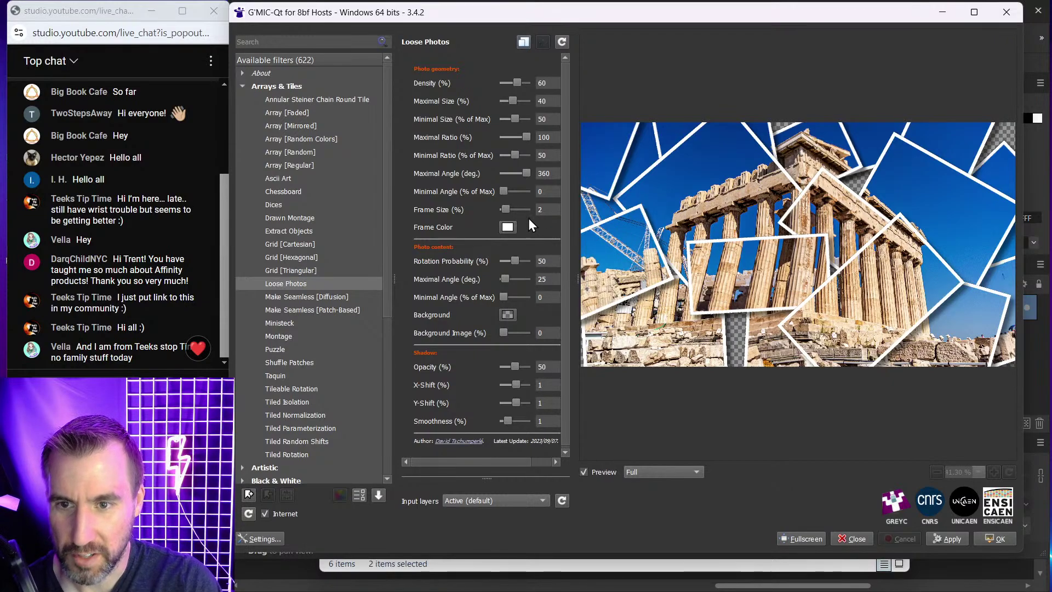
# Widen the filter parameter pane and set the Loose Photos density to 43% and maximal size to 57.9%.
pyautogui.moveTo(579, 281); pyautogui.dragTo(630, 280)
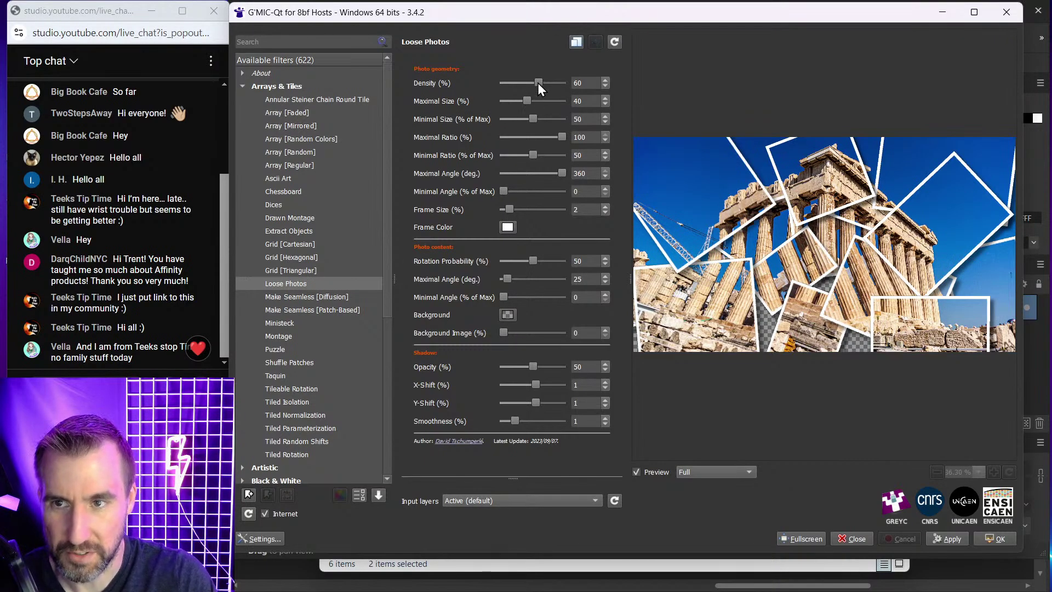
pyautogui.moveTo(537, 83); pyautogui.dragTo(521, 84)
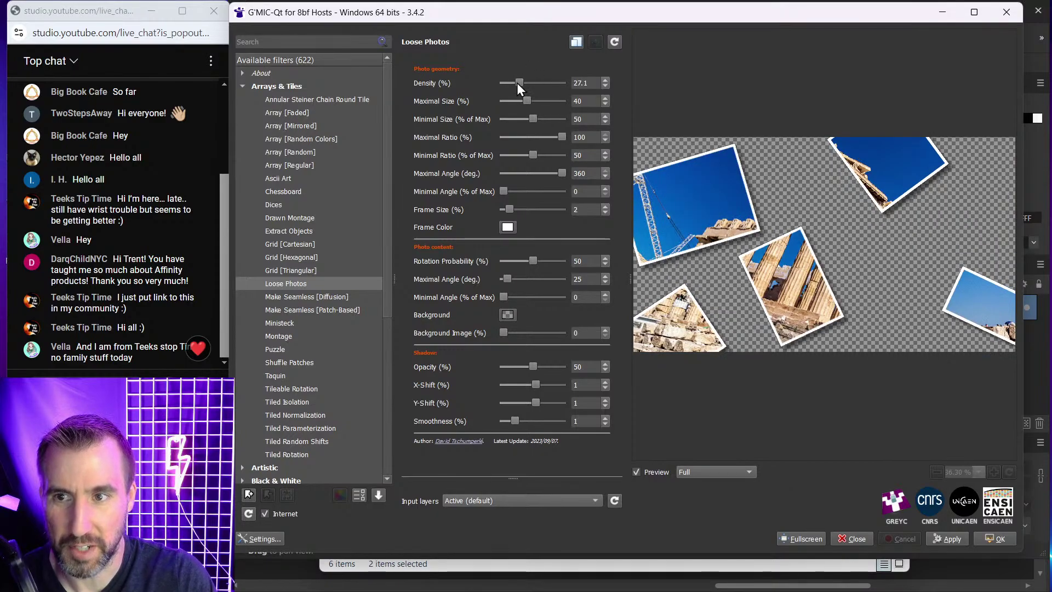
pyautogui.moveTo(517, 83); pyautogui.dragTo(537, 101)
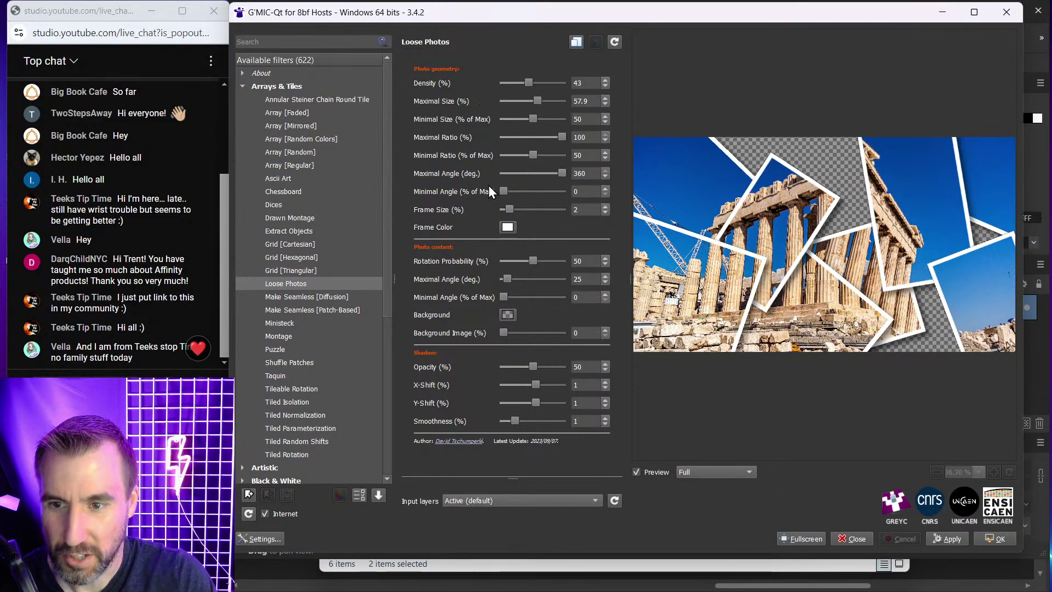
# Set the Loose Photos frame color to green (#00ff00) and the photo content's maximal angle to 23.76 degrees.
pyautogui.click(508, 227)
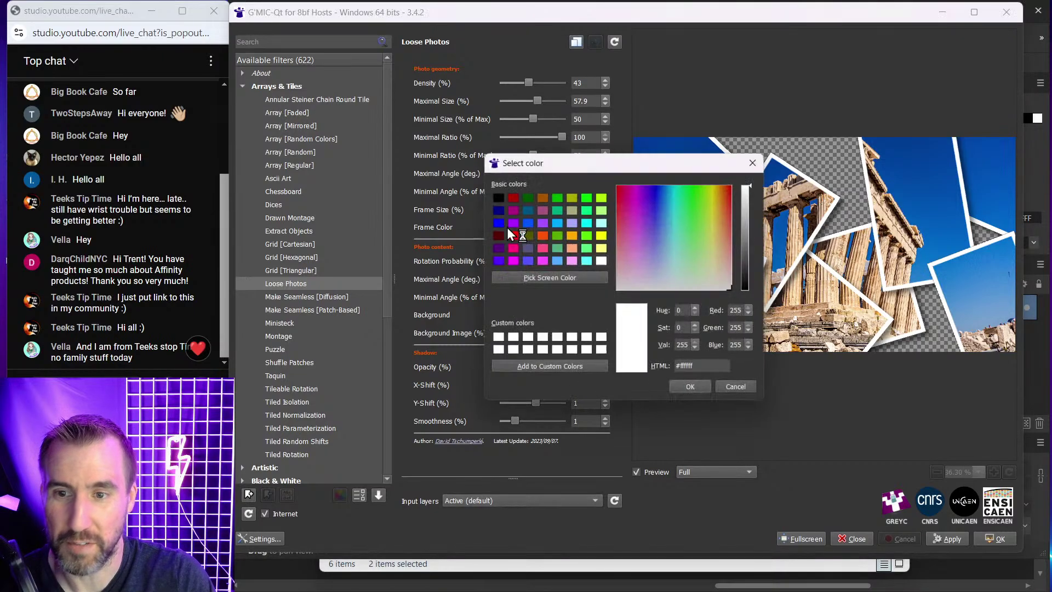
pyautogui.click(586, 196)
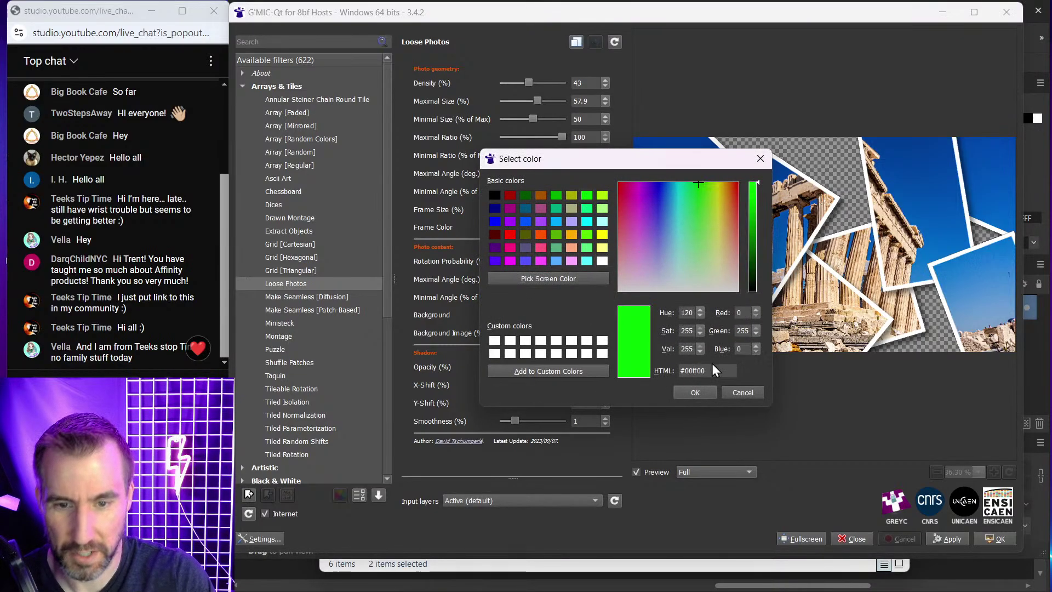
pyautogui.click(707, 396)
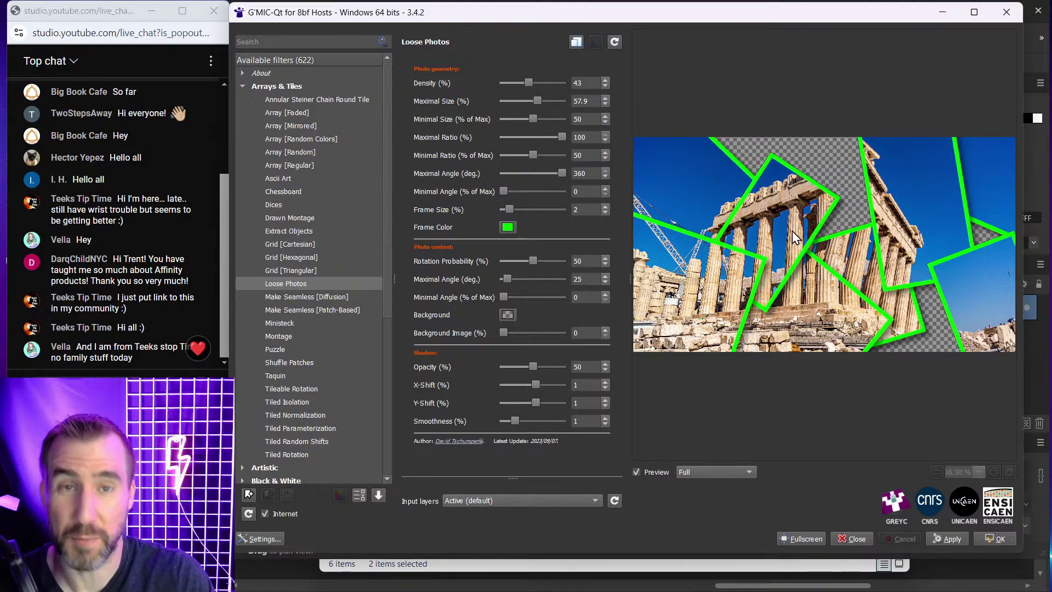
pyautogui.scroll(-1, 554, 282)
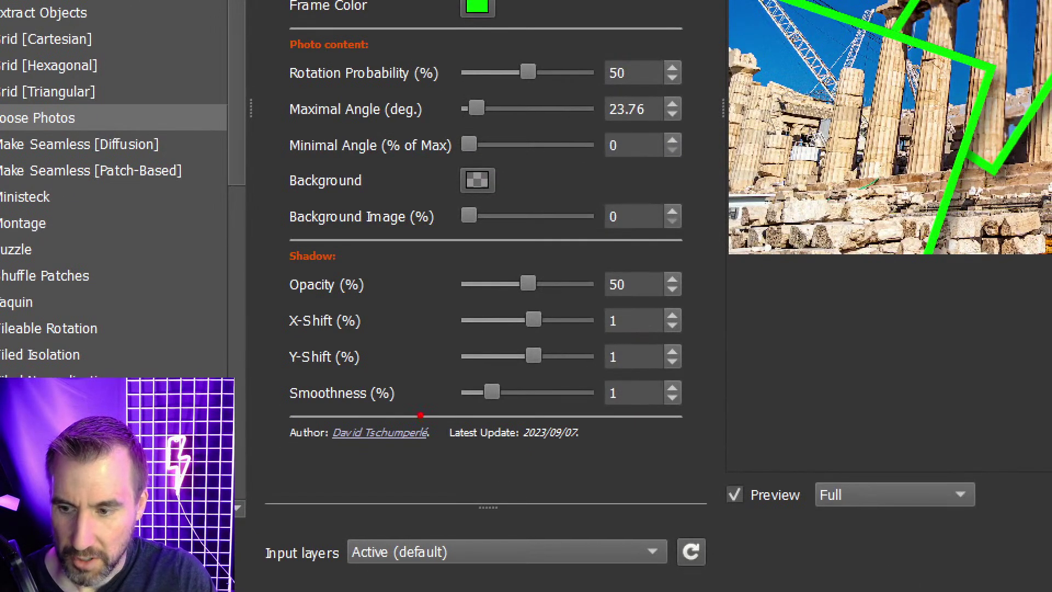
# Visit the Loose Photos author's website in the browser, skim the resume and latest news sections, and close it.
pyautogui.moveTo(420, 415)
pyautogui.mouseDown()
pyautogui.moveTo(332, 418)
pyautogui.moveTo(274, 439)
pyautogui.moveTo(393, 476)
pyautogui.moveTo(589, 459)
pyautogui.moveTo(503, 408)
pyautogui.moveTo(416, 415)
pyautogui.mouseUp()
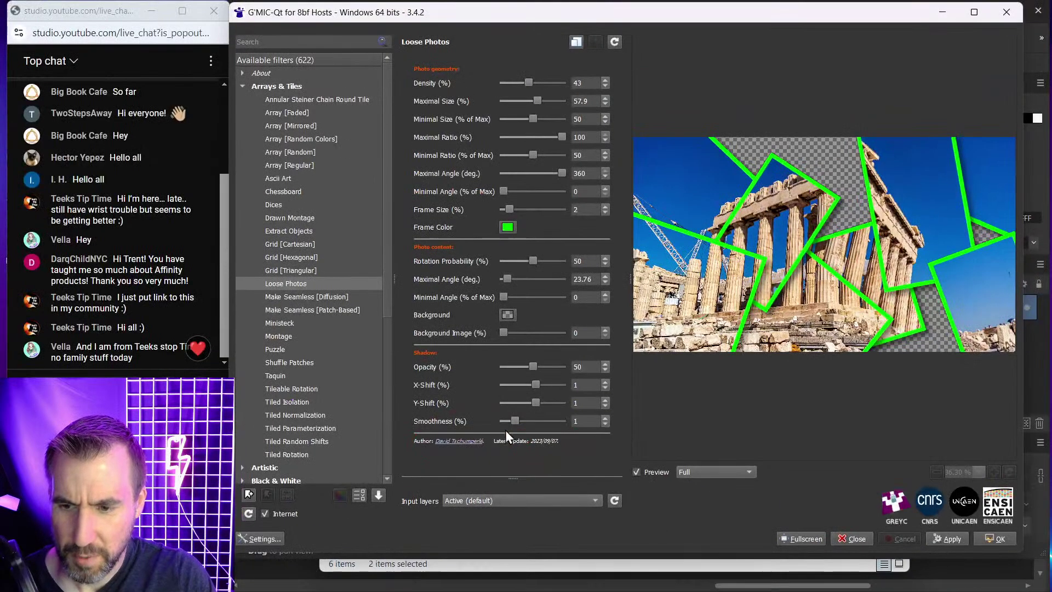
pyautogui.click(468, 445)
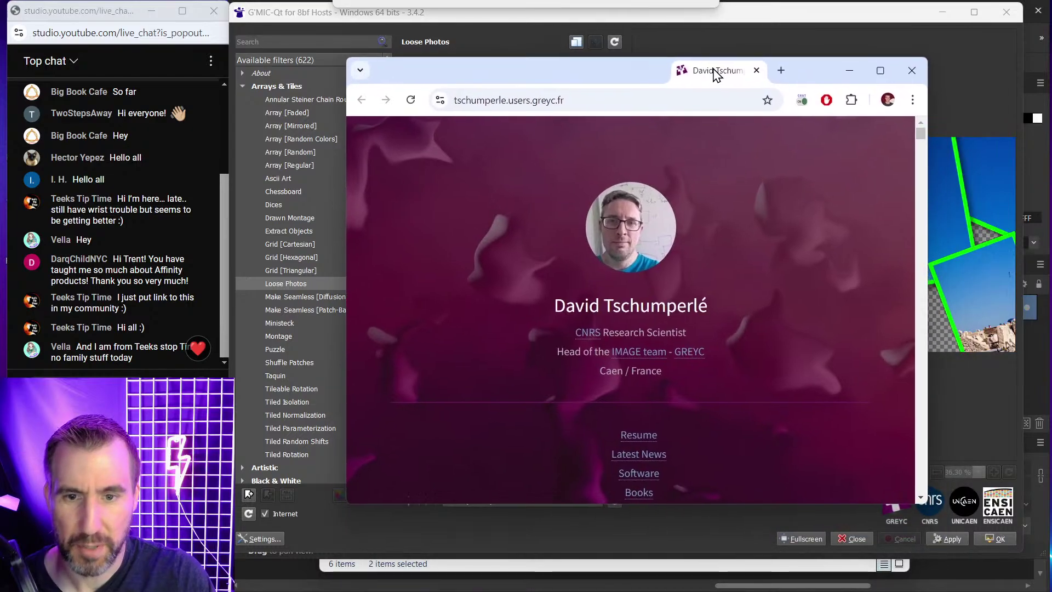
pyautogui.scroll(-8, 684, 225)
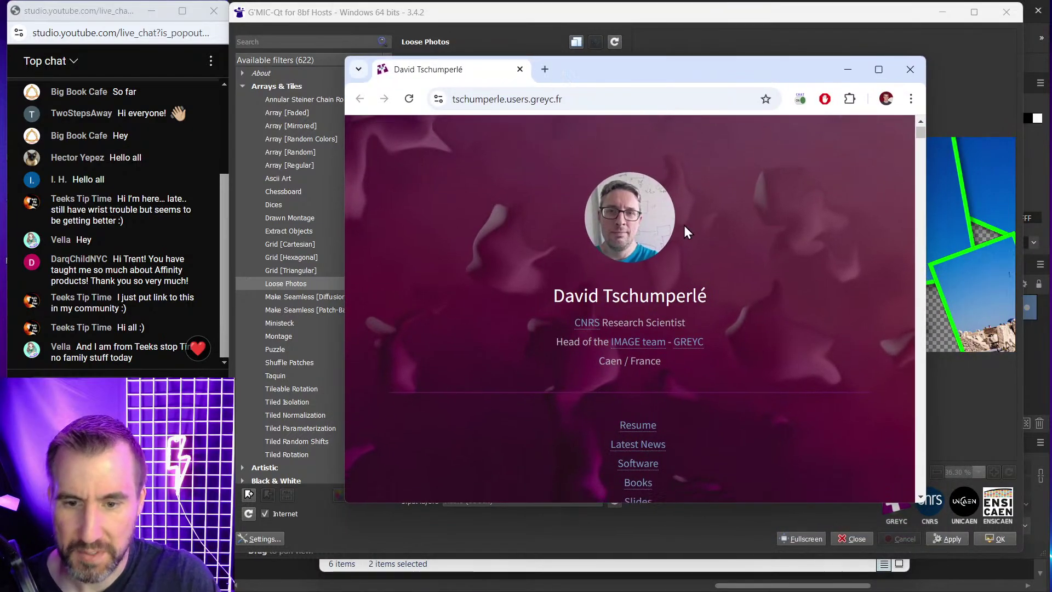
pyautogui.scroll(-4, 683, 231)
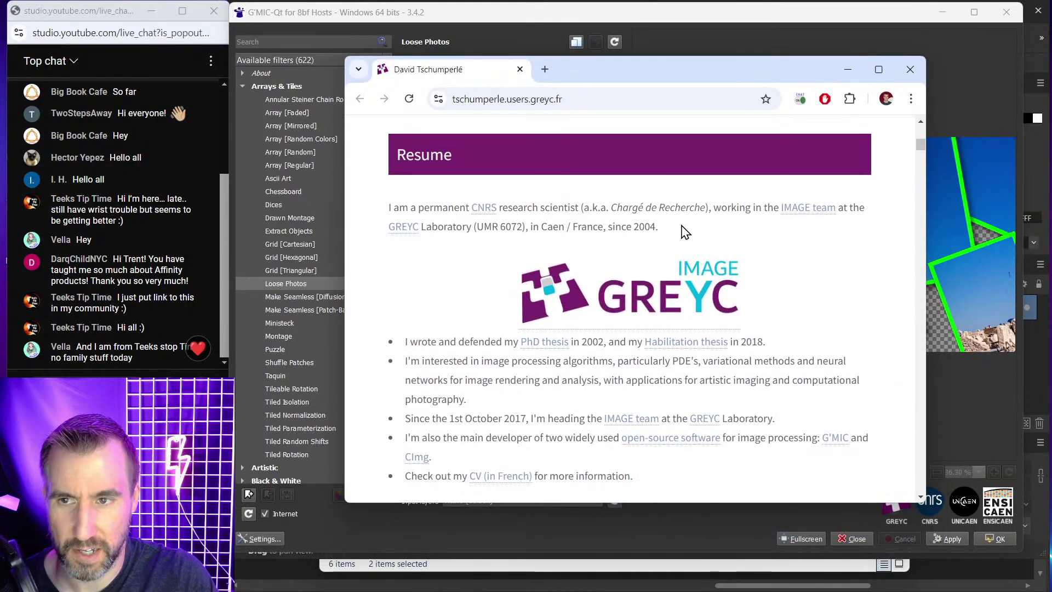
pyautogui.scroll(-6, 684, 230)
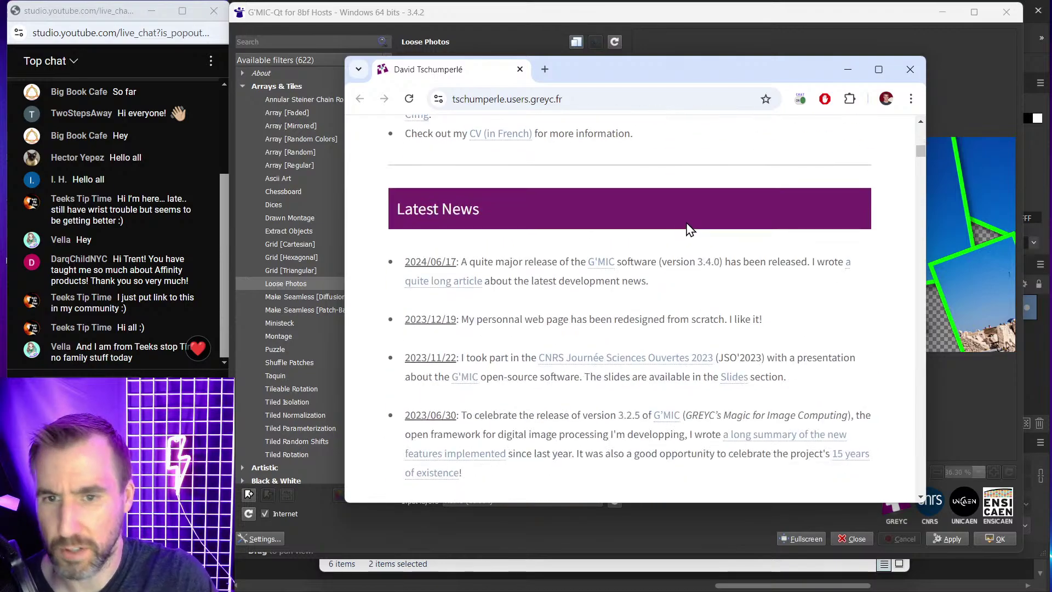
pyautogui.scroll(10, 765, 167)
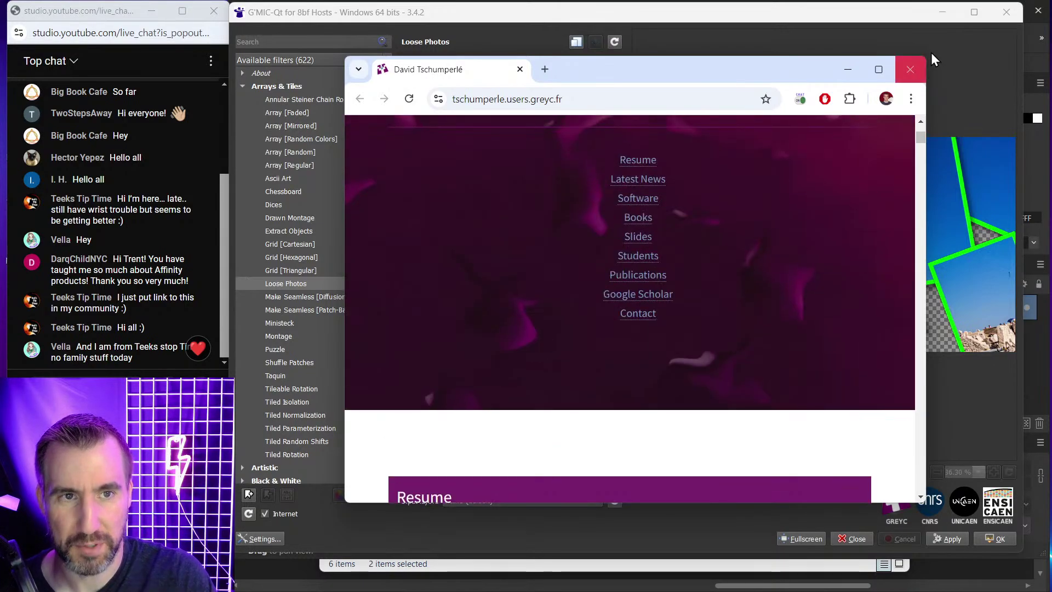
pyautogui.click(910, 69)
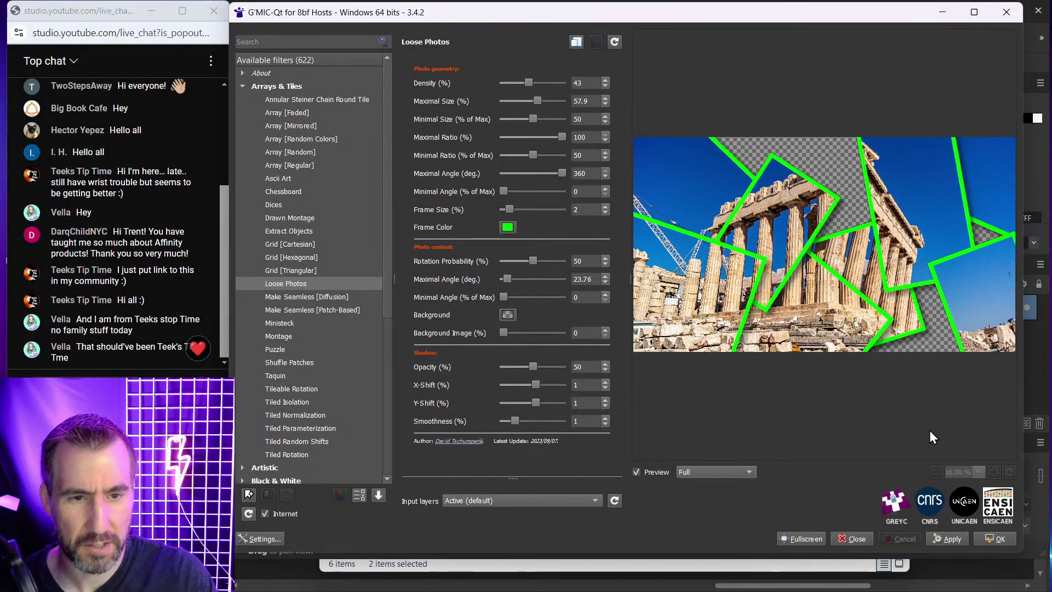
# Apply the Loose Photos filter to the temple photo, return to the document, and undo the filter result.
pyautogui.click(952, 537)
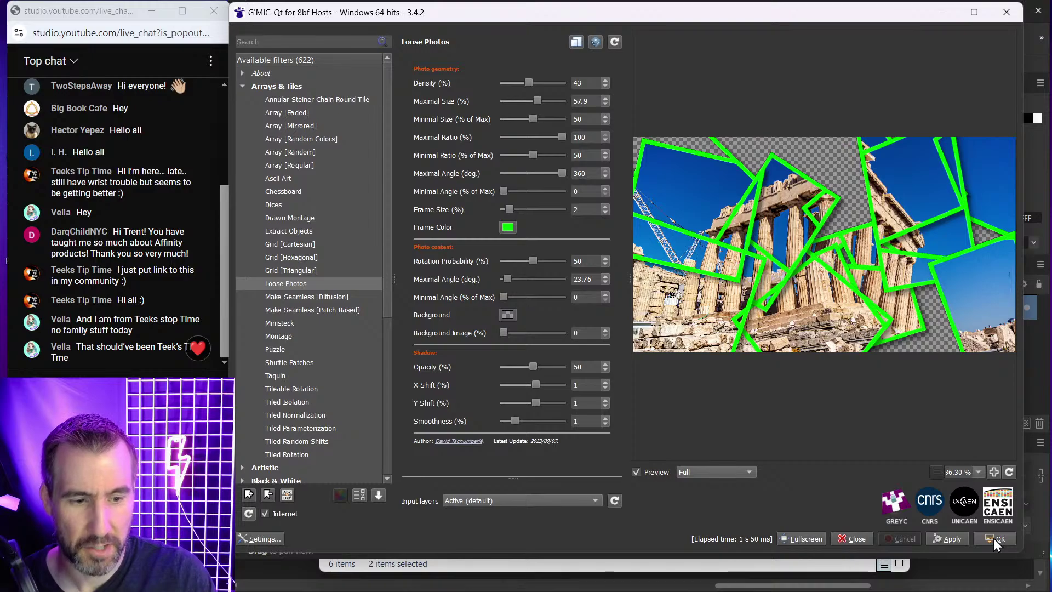
pyautogui.click(994, 538)
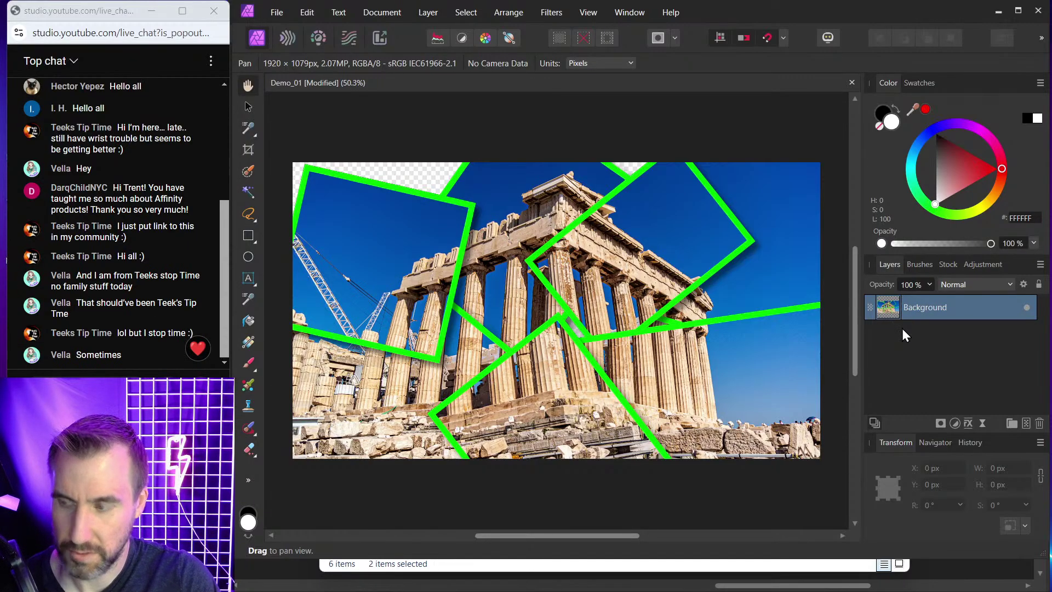
pyautogui.hotkey('ctrl', 'z')
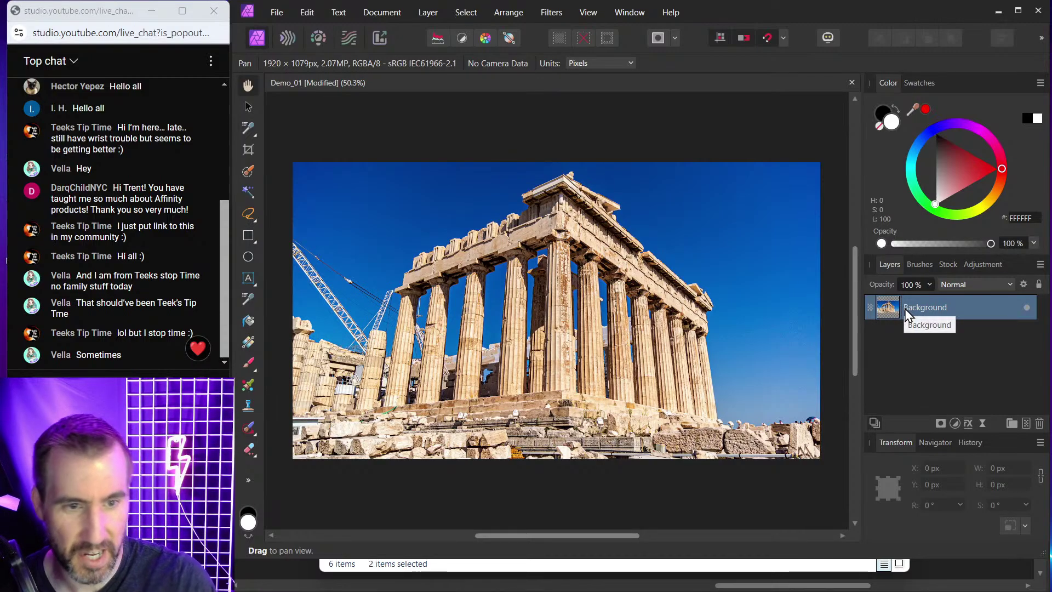
# Duplicate the temple photo's Background layer.
pyautogui.rightClick(892, 305)
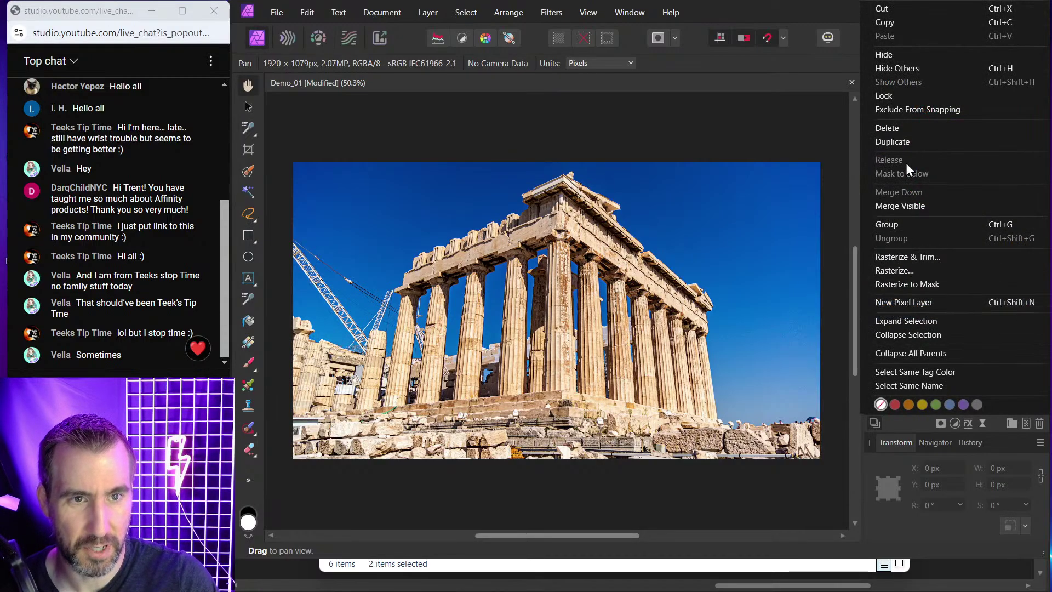
pyautogui.click(906, 141)
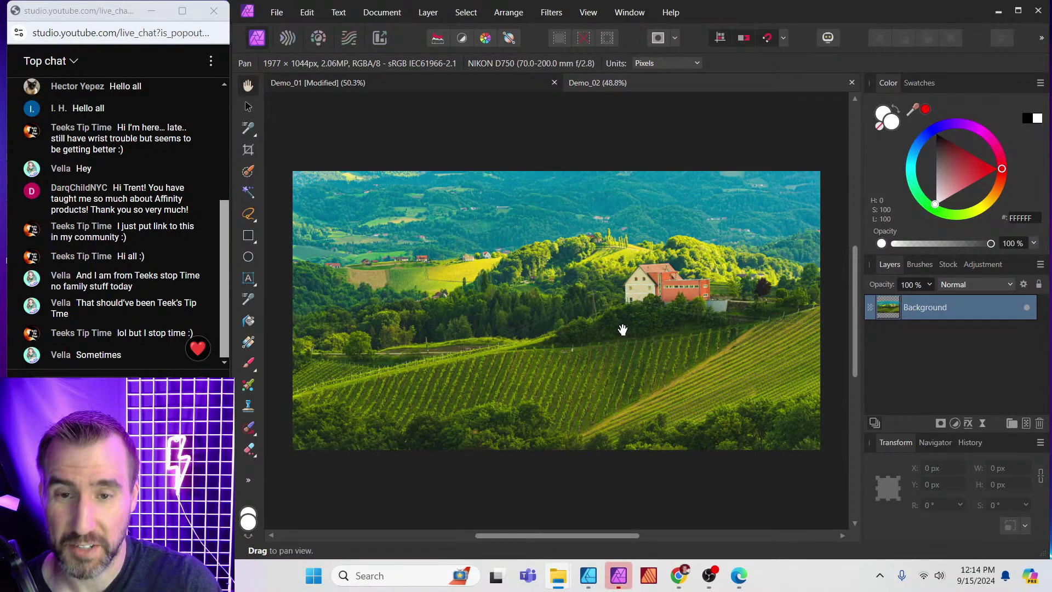
# Launch the G'MIC-Qt plugin filter on the Background layer of the vineyard photo Demo_02.
pyautogui.click(554, 12)
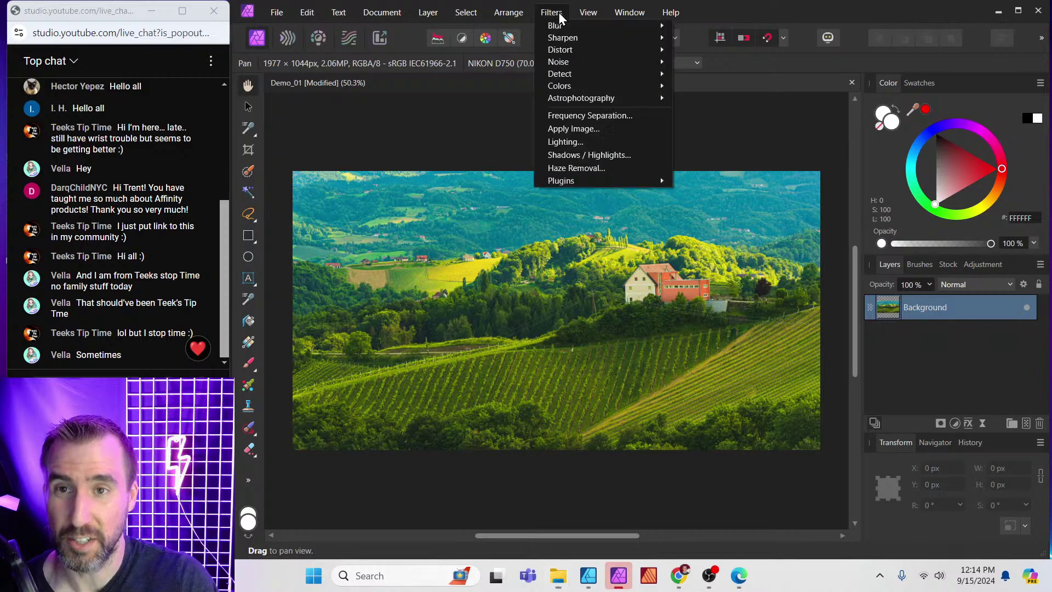
pyautogui.moveTo(568, 181)
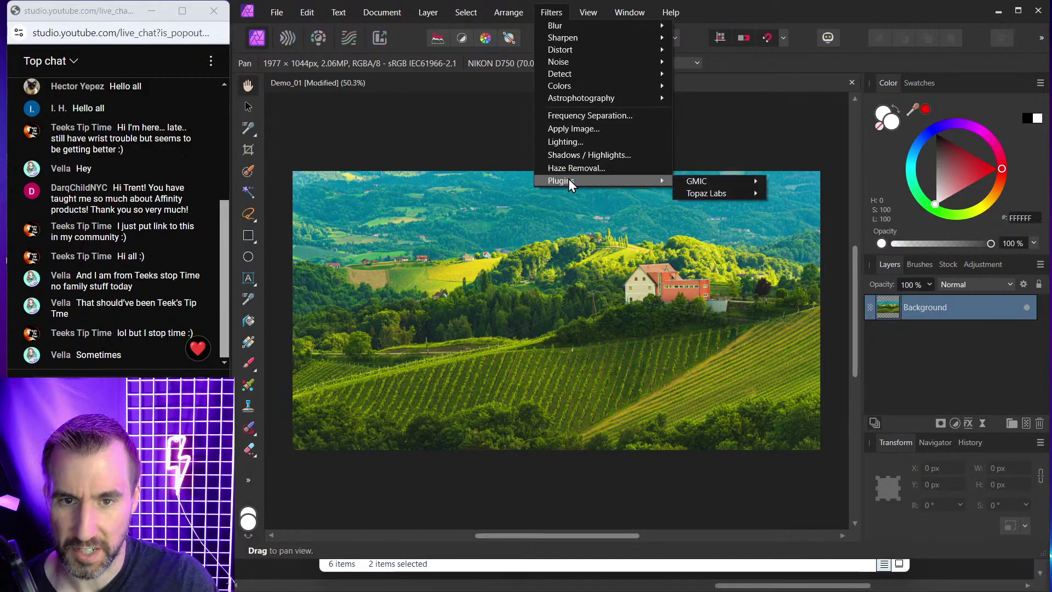
pyautogui.moveTo(708, 179)
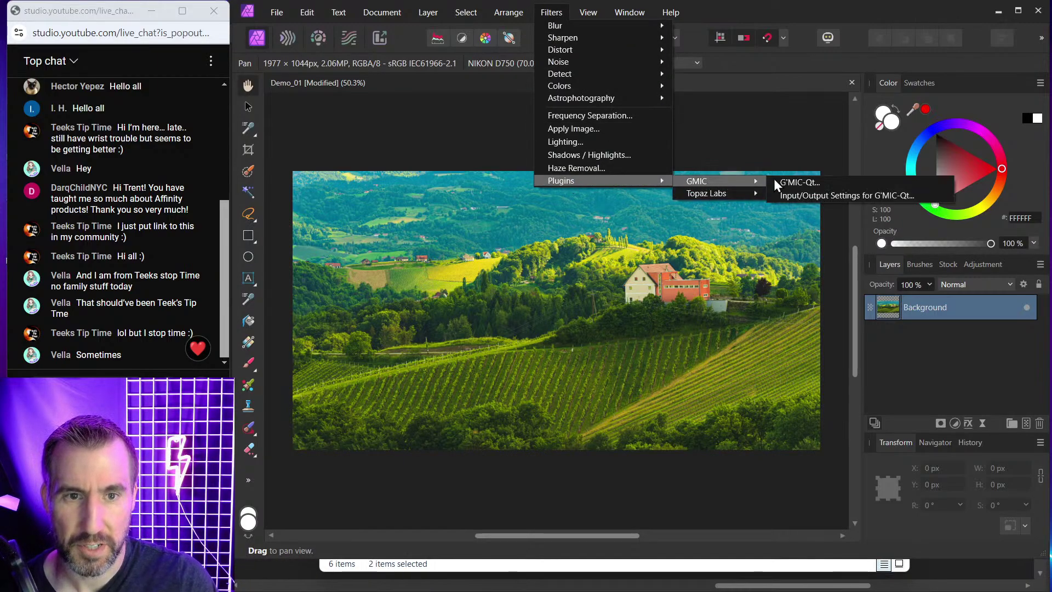
pyautogui.click(823, 179)
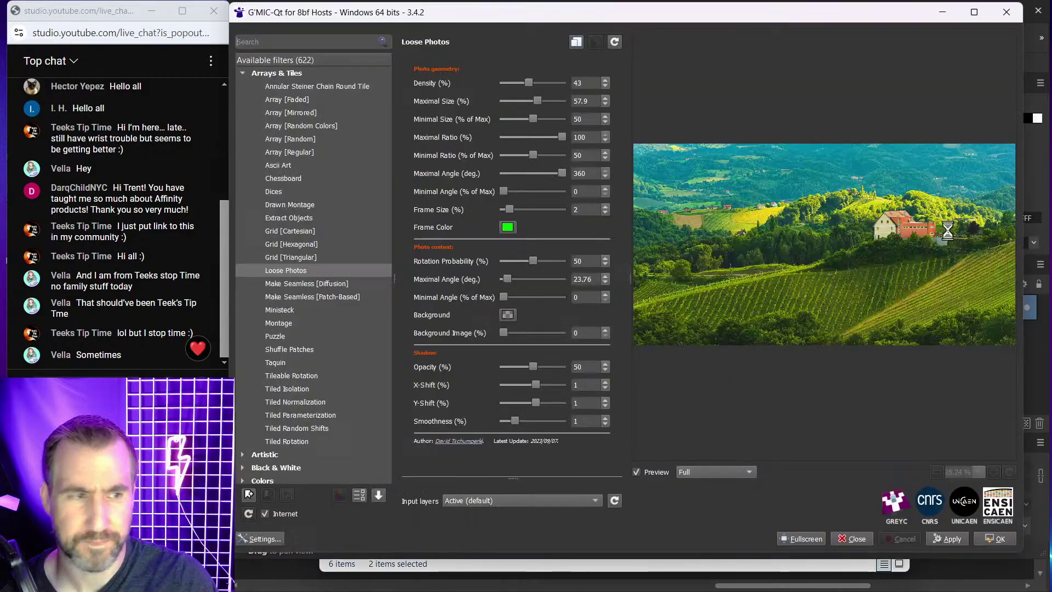
# Collapse the Arrays & Tiles category and preview the Brushify filter from the Artistic category on the vineyard photo.
pyautogui.click(242, 74)
pyautogui.click(281, 98)
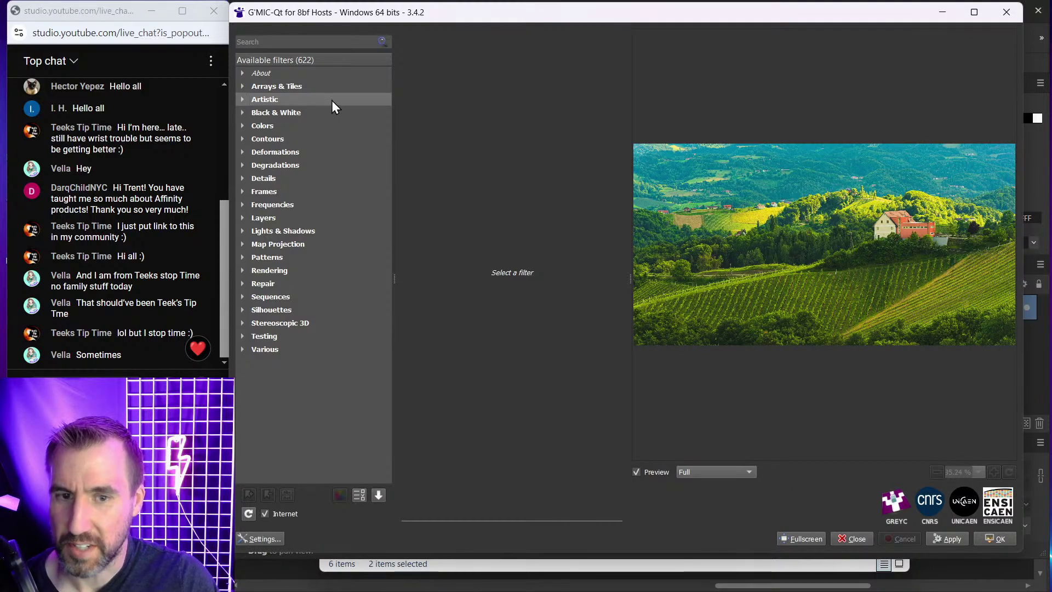
pyautogui.click(241, 100)
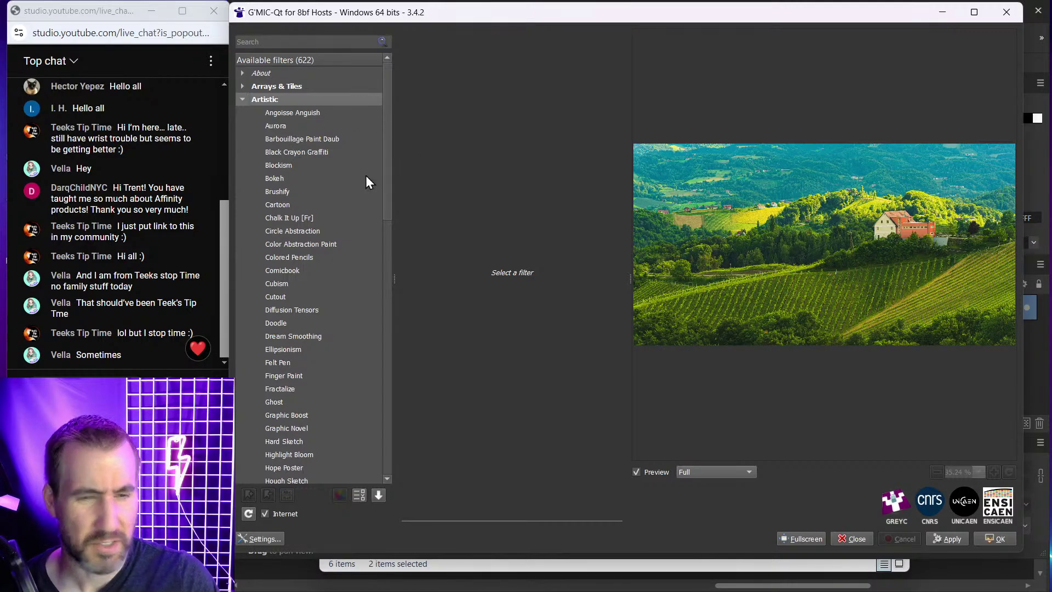
pyautogui.click(277, 191)
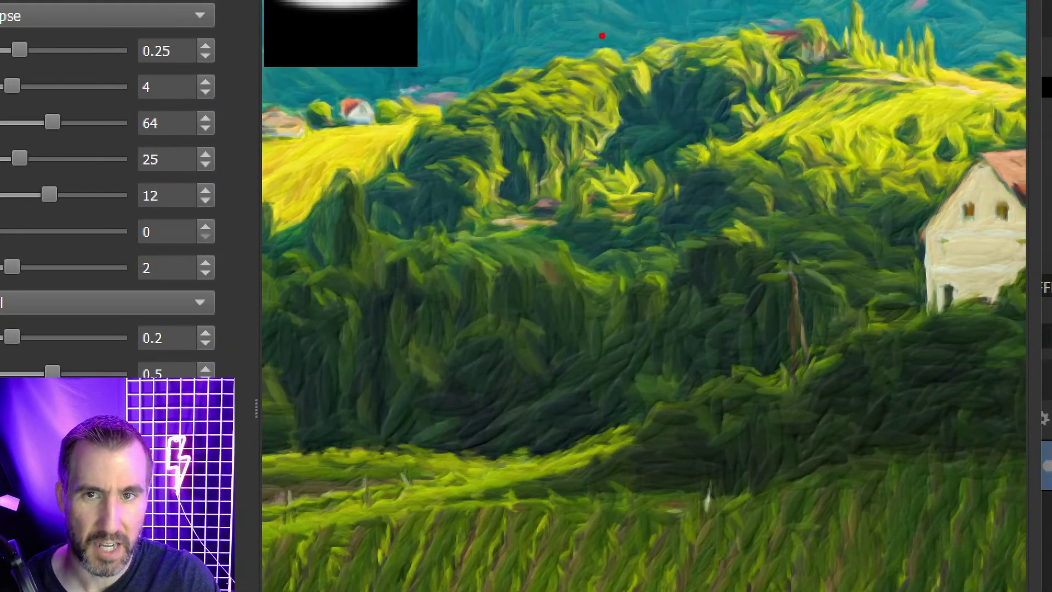
pyautogui.moveTo(555, 33)
pyautogui.mouseDown()
pyautogui.moveTo(295, 136)
pyautogui.moveTo(267, 346)
pyautogui.moveTo(405, 539)
pyautogui.moveTo(716, 573)
pyautogui.moveTo(964, 507)
pyautogui.moveTo(1043, 349)
pyautogui.moveTo(997, 137)
pyautogui.moveTo(788, 11)
pyautogui.moveTo(553, 34)
pyautogui.mouseUp()
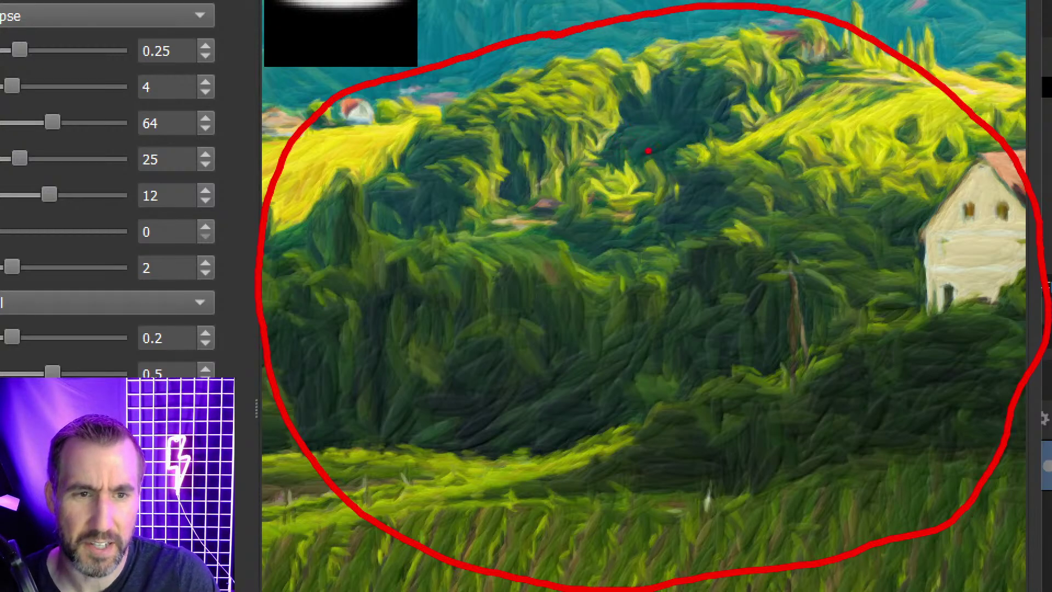
pyautogui.press('Escape')
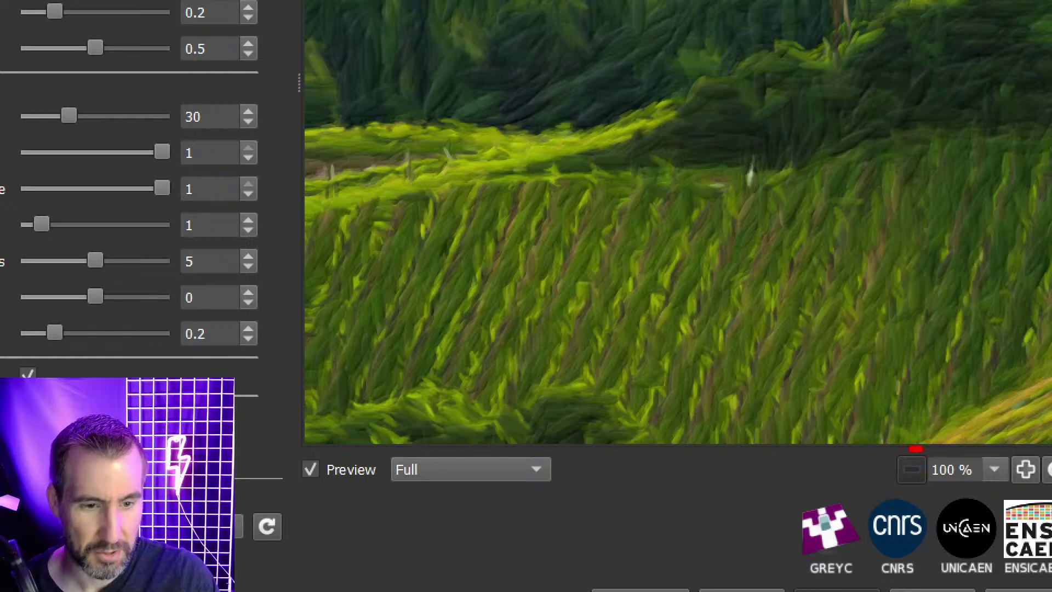
pyautogui.moveTo(912, 449)
pyautogui.mouseDown()
pyautogui.moveTo(933, 495)
pyautogui.moveTo(927, 453)
pyautogui.mouseUp()
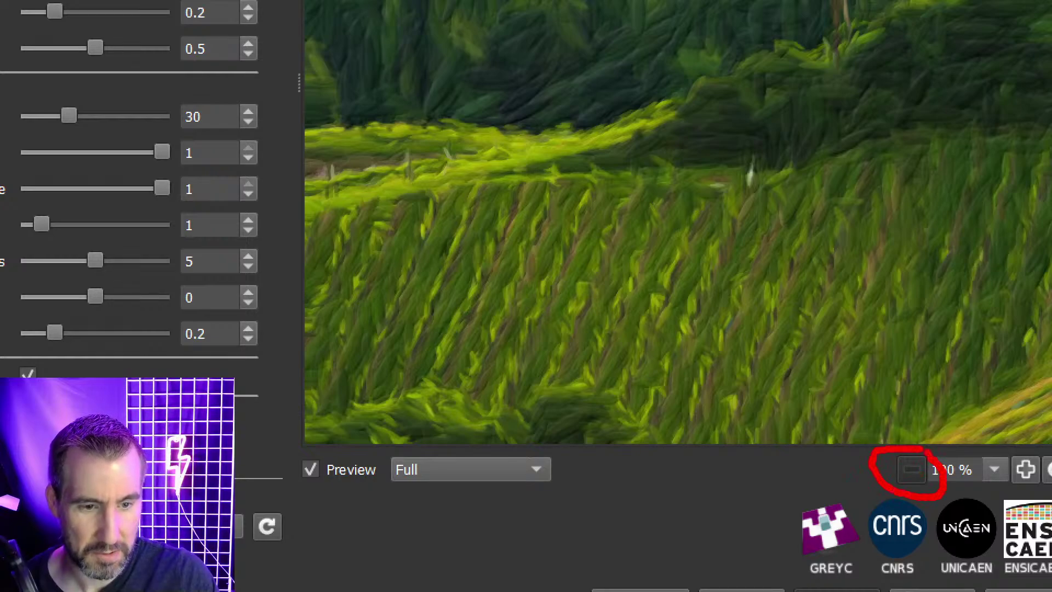
pyautogui.press('Escape')
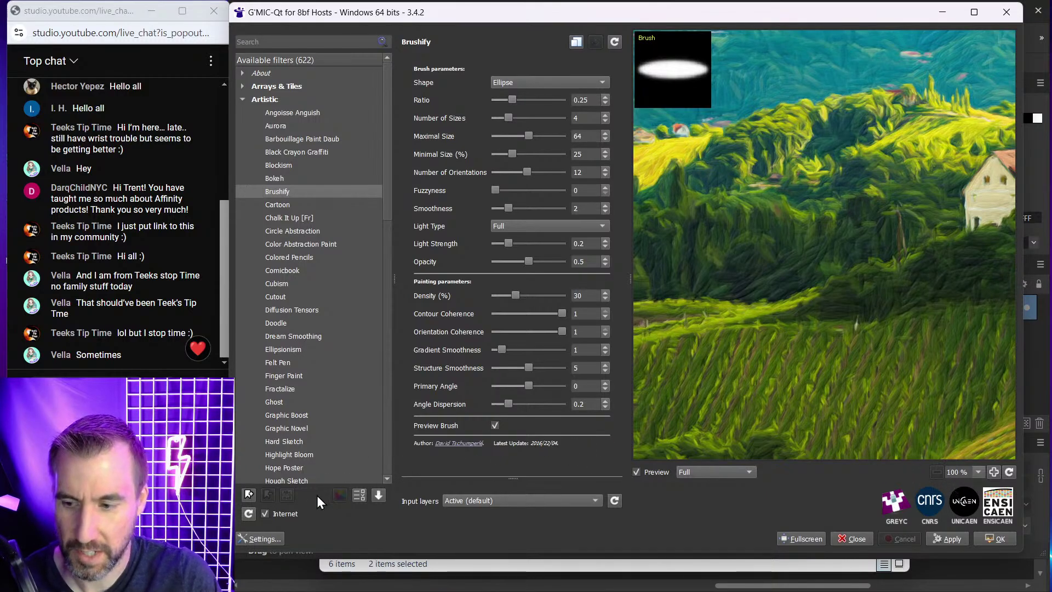
# Enable "Always enable preview zooming" in the G'MIC-Qt interface settings and accept the change.
pyautogui.click(265, 539)
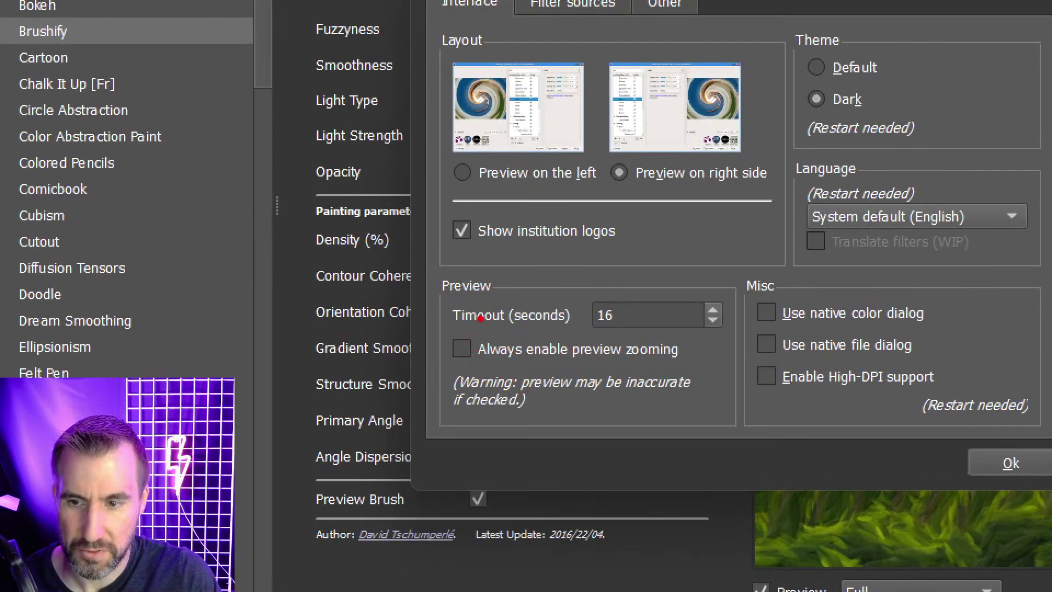
pyautogui.moveTo(480, 318)
pyautogui.mouseDown()
pyautogui.moveTo(435, 320)
pyautogui.moveTo(446, 362)
pyautogui.moveTo(478, 367)
pyautogui.moveTo(460, 317)
pyautogui.mouseUp()
pyautogui.click(461, 347)
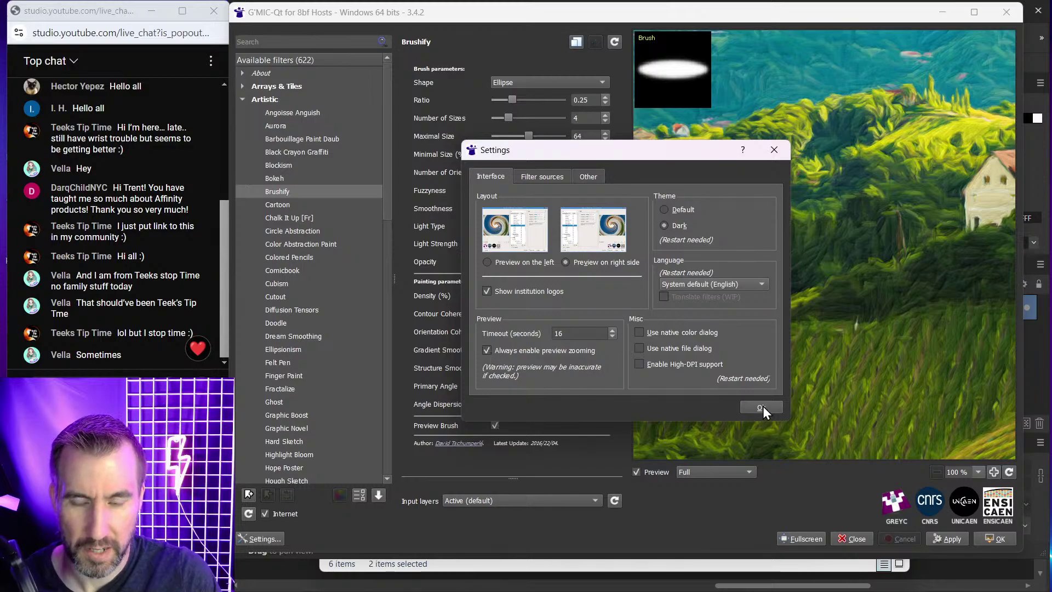
pyautogui.click(762, 406)
# Zoom the Brushify preview out to 57.87 % and read the warning about preview accuracy.
pyautogui.click(937, 471)
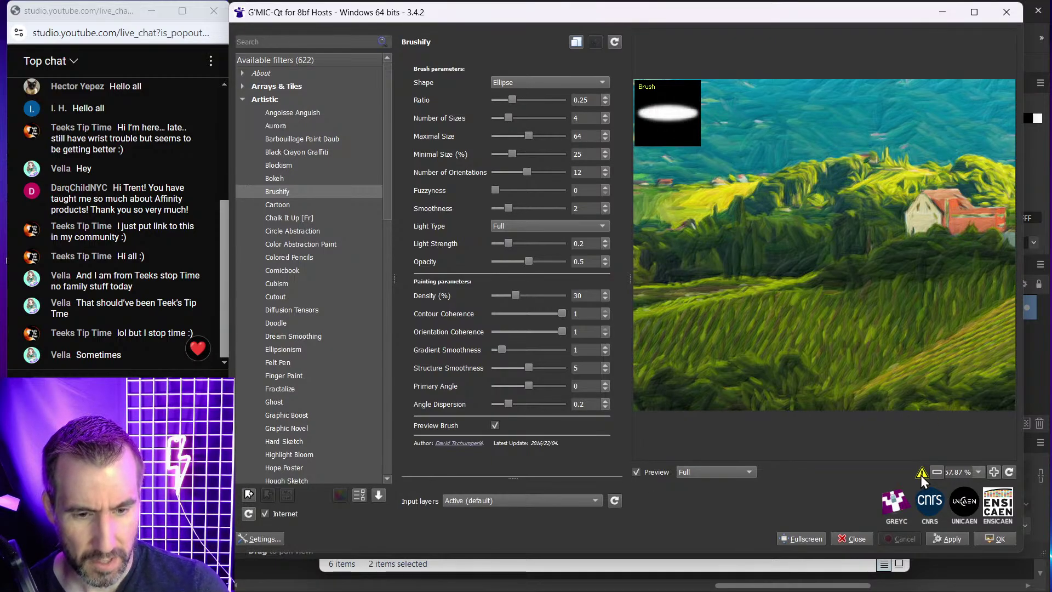
pyautogui.moveTo(921, 472)
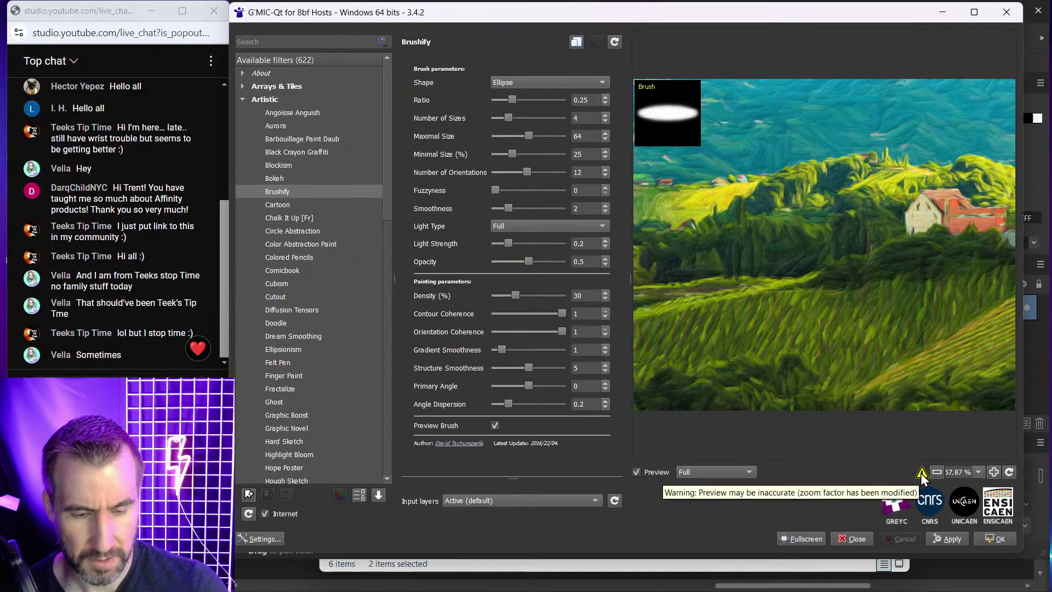
pyautogui.hotkey('ctrl', '1')
pyautogui.click(920, 472)
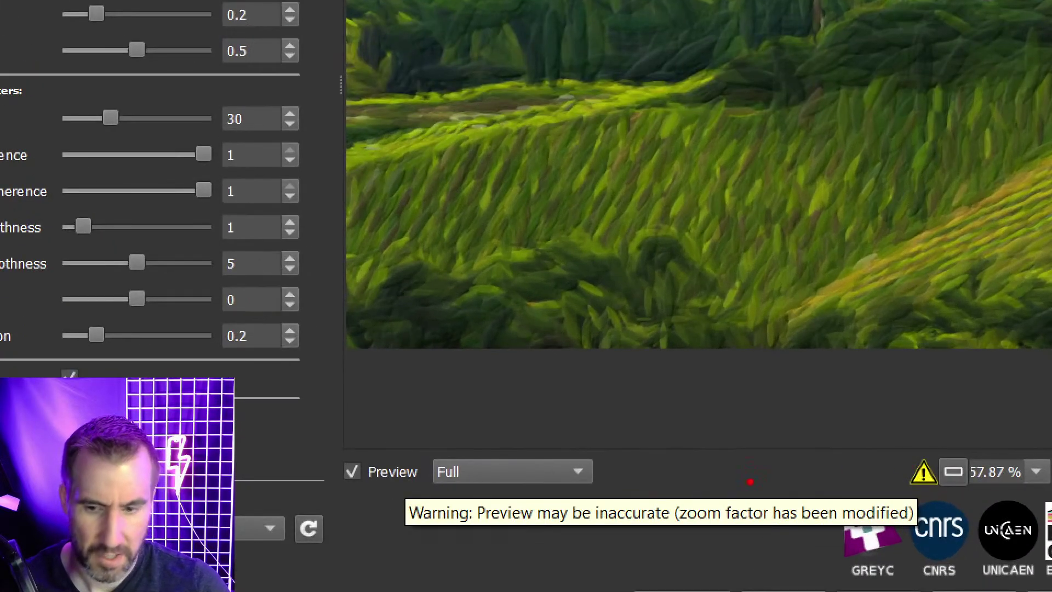
pyautogui.moveTo(692, 479)
pyautogui.mouseDown()
pyautogui.moveTo(437, 484)
pyautogui.moveTo(399, 530)
pyautogui.moveTo(586, 585)
pyautogui.moveTo(830, 574)
pyautogui.moveTo(934, 539)
pyautogui.moveTo(884, 466)
pyautogui.moveTo(695, 475)
pyautogui.mouseUp()
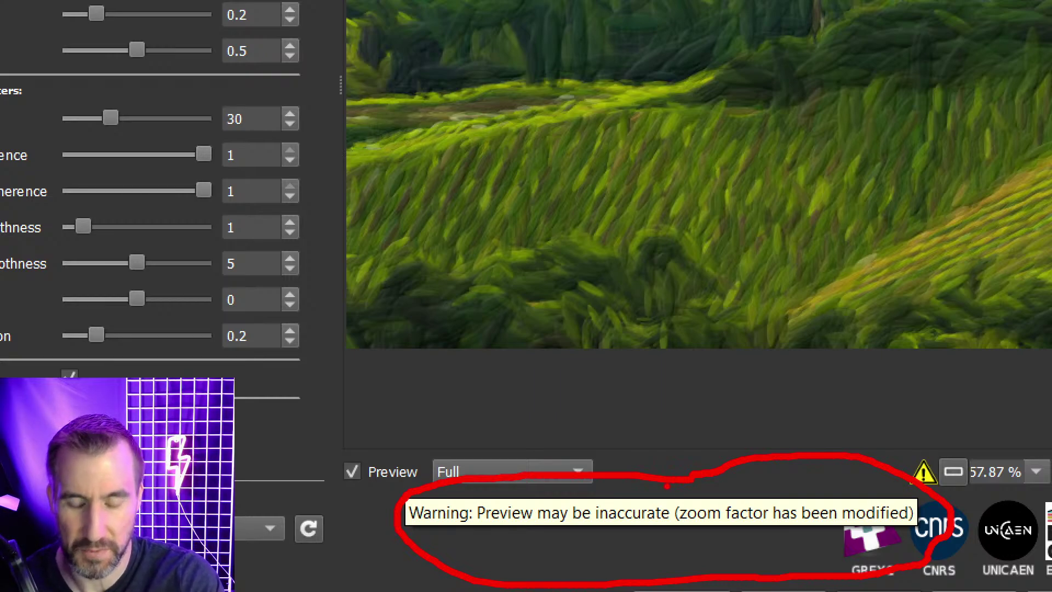
pyautogui.press('Escape')
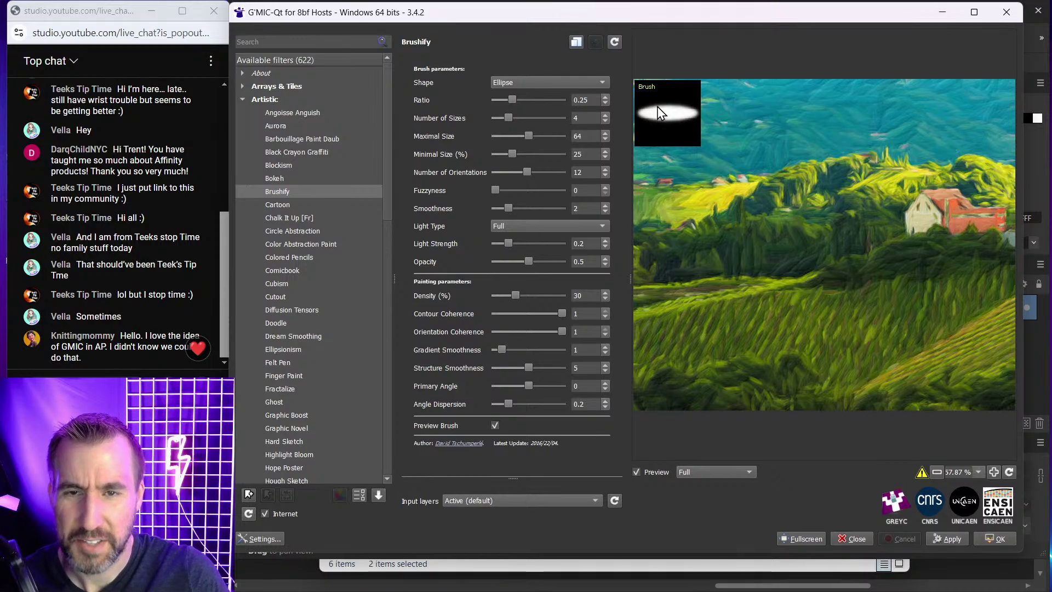
# Examine the available brush shapes and the painting parameters of the Brushify filter.
pyautogui.click(573, 85)
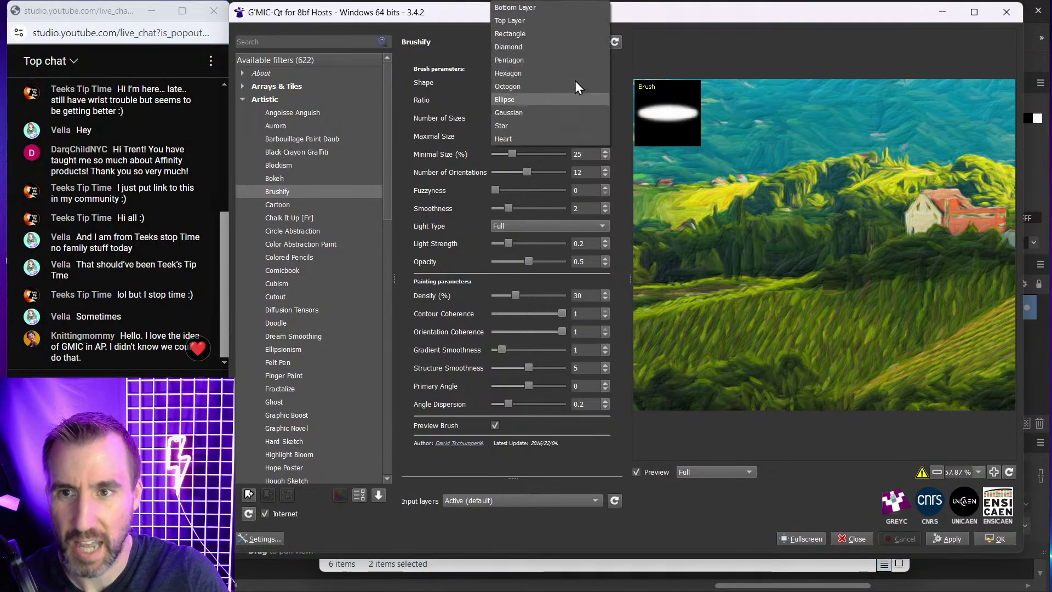
pyautogui.click(677, 57)
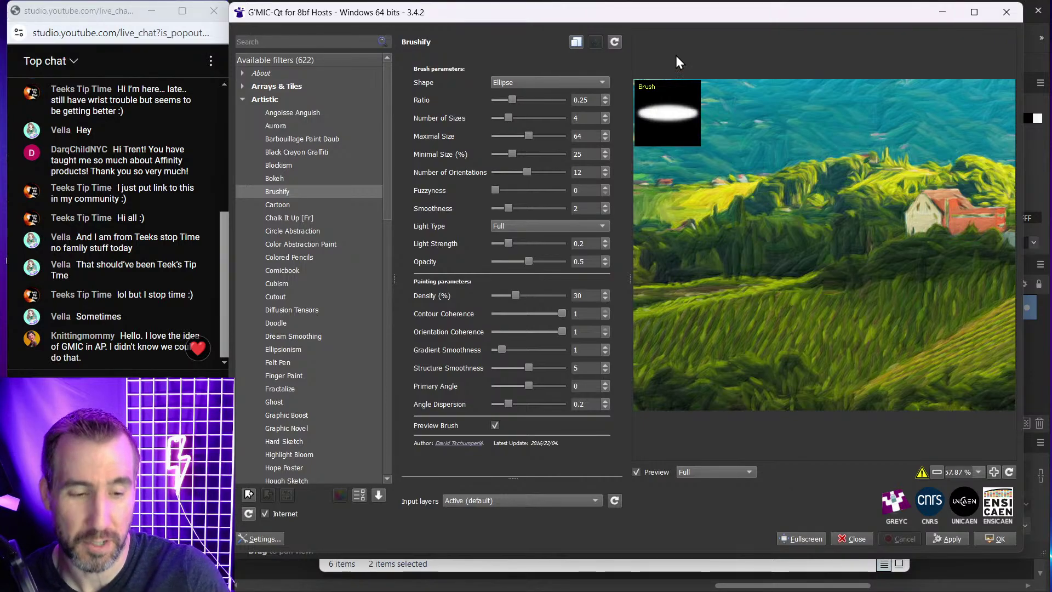
pyautogui.click(597, 81)
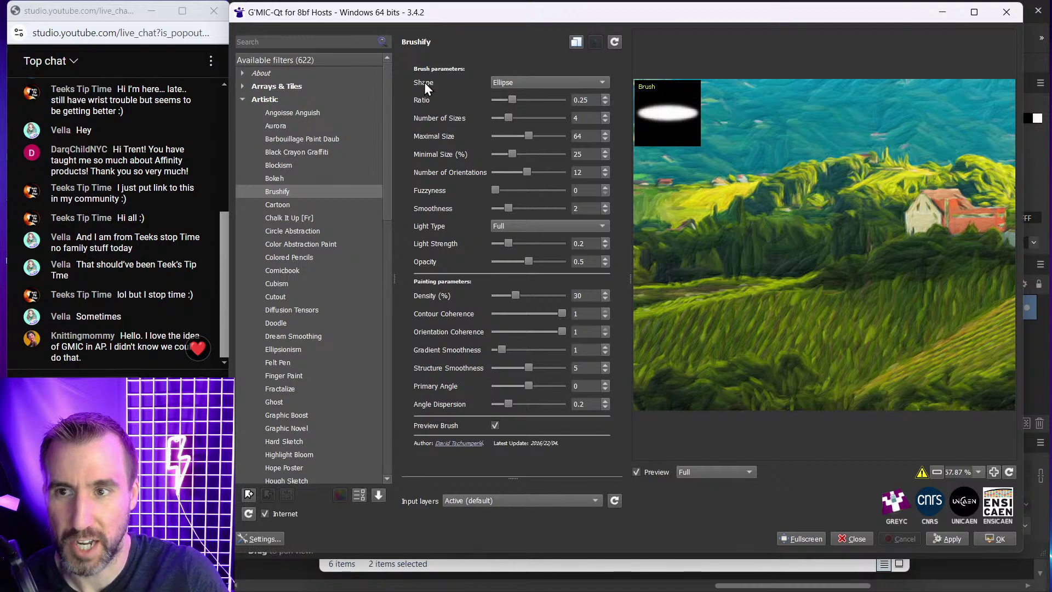
pyautogui.click(518, 83)
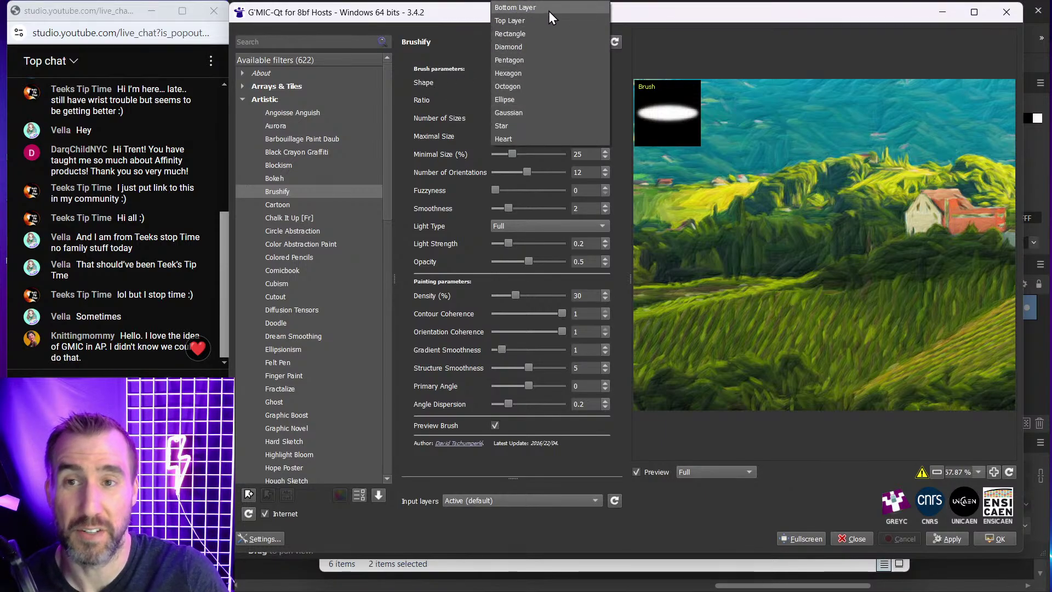
pyautogui.click(470, 52)
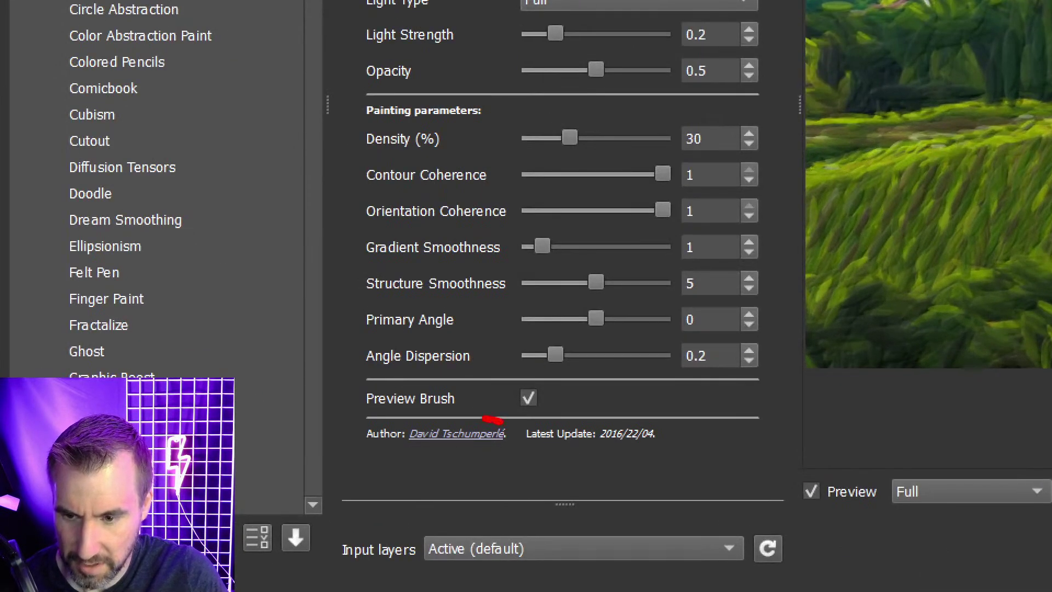
pyautogui.moveTo(485, 419)
pyautogui.mouseDown()
pyautogui.moveTo(410, 458)
pyautogui.moveTo(494, 454)
pyautogui.moveTo(511, 432)
pyautogui.mouseUp()
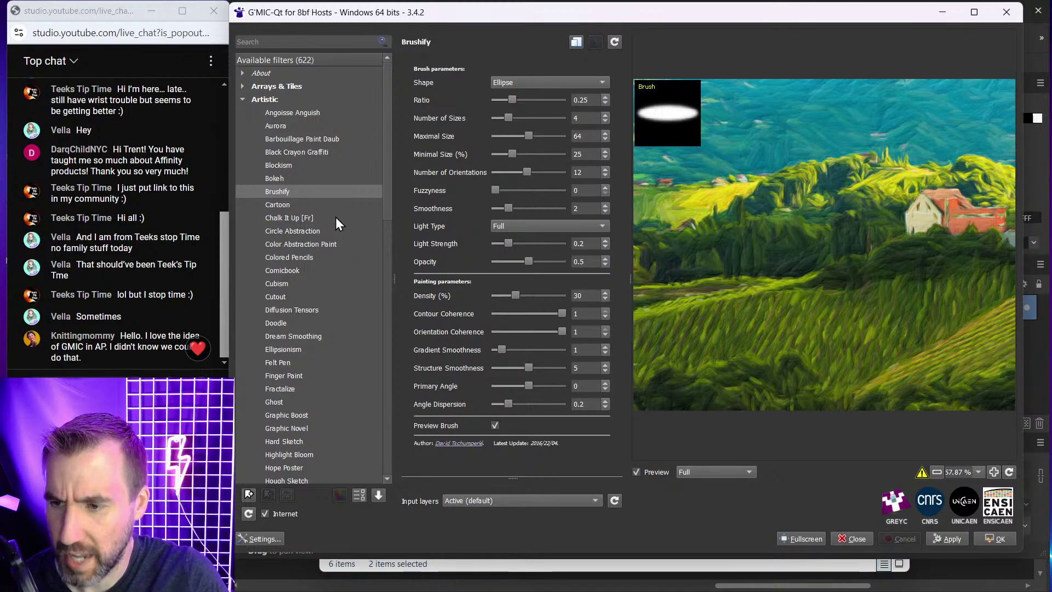
# Preview the Paint With Brush filter on the vineyard photo at 83.33 % zoom and review its brush parameters.
pyautogui.scroll(-2, 335, 219)
pyautogui.scroll(-5, 335, 217)
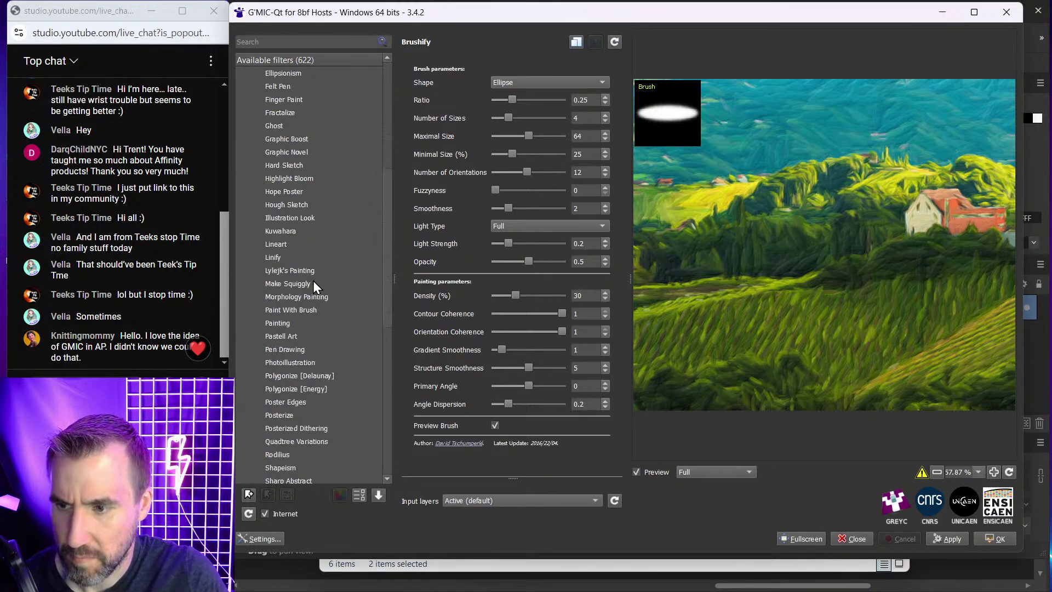
pyautogui.click(283, 315)
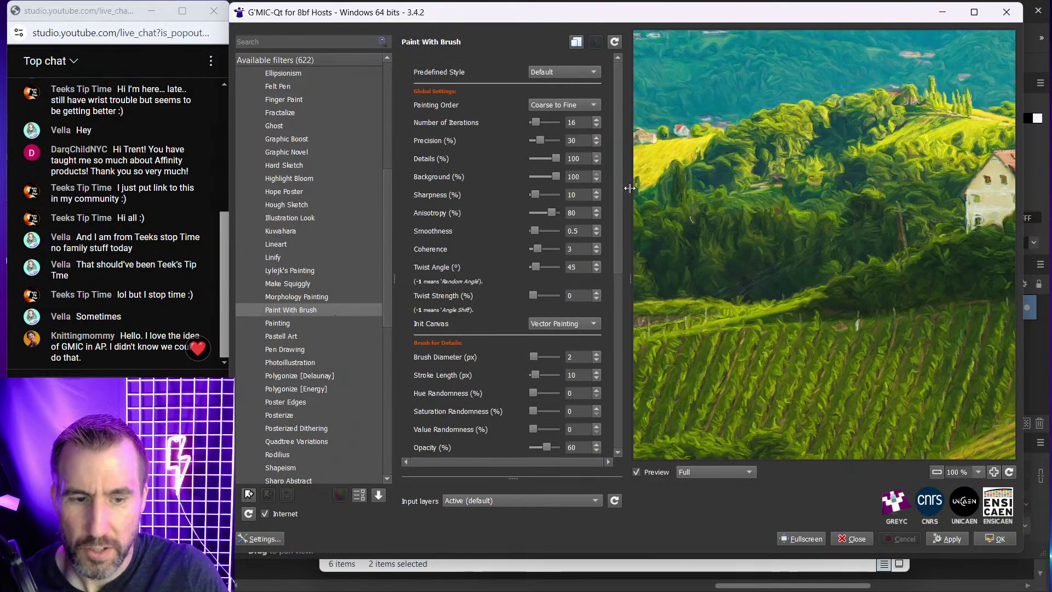
pyautogui.click(935, 469)
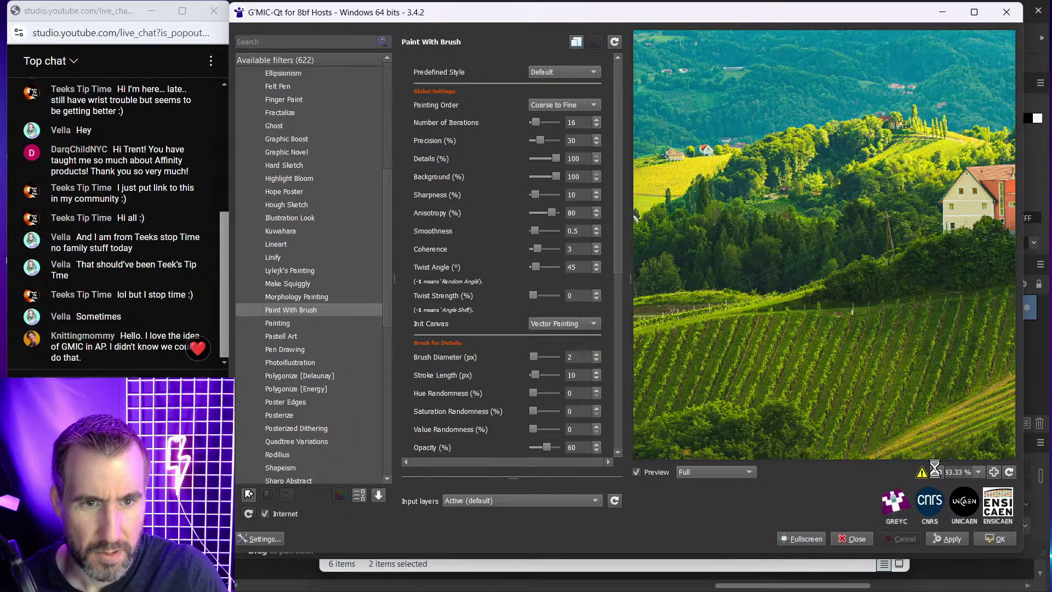
pyautogui.scroll(-4, 551, 297)
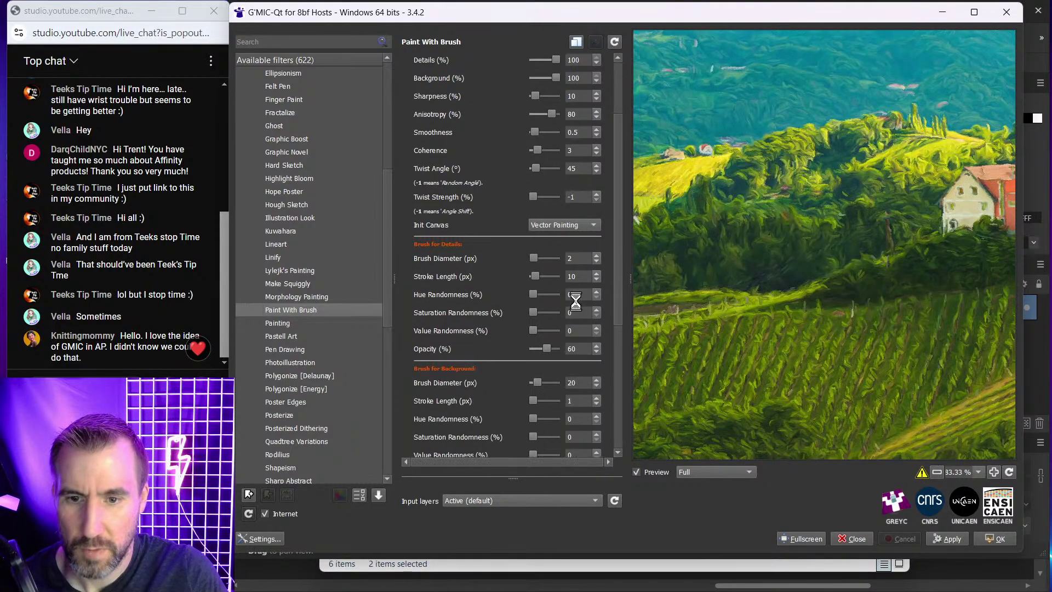
pyautogui.moveTo(619, 305); pyautogui.dragTo(628, 423)
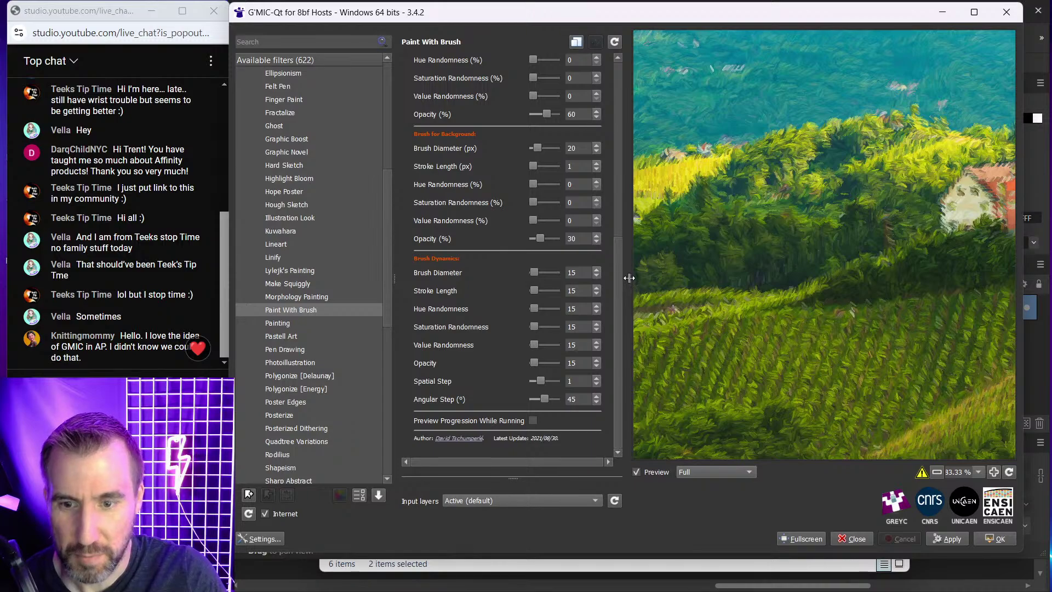
# Widen the preview area and zoom the Paint With Brush preview out to 57.87 %.
pyautogui.moveTo(630, 277); pyautogui.dragTo(605, 279)
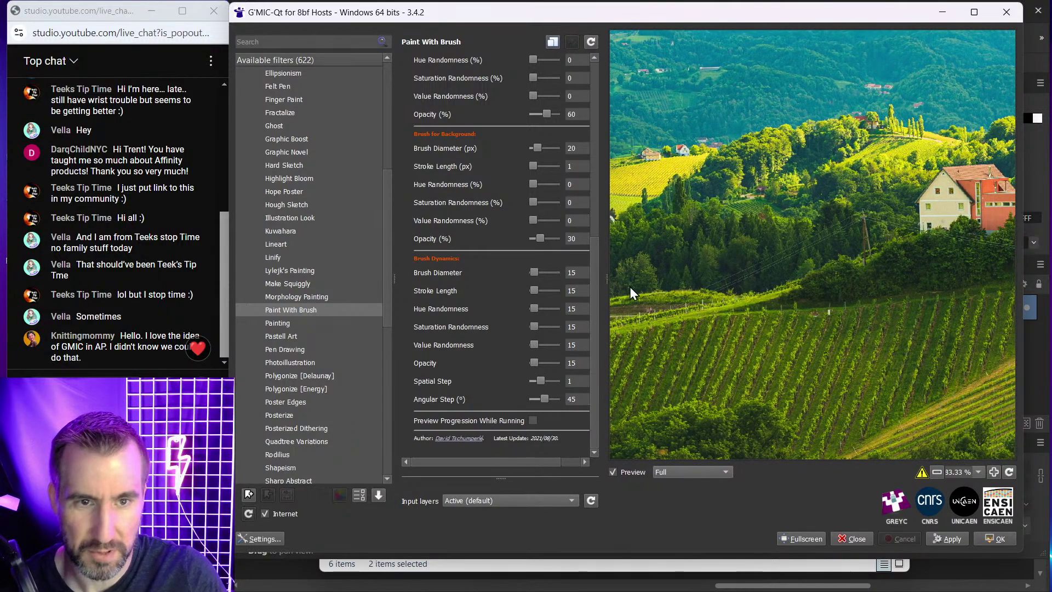
pyautogui.click(938, 472)
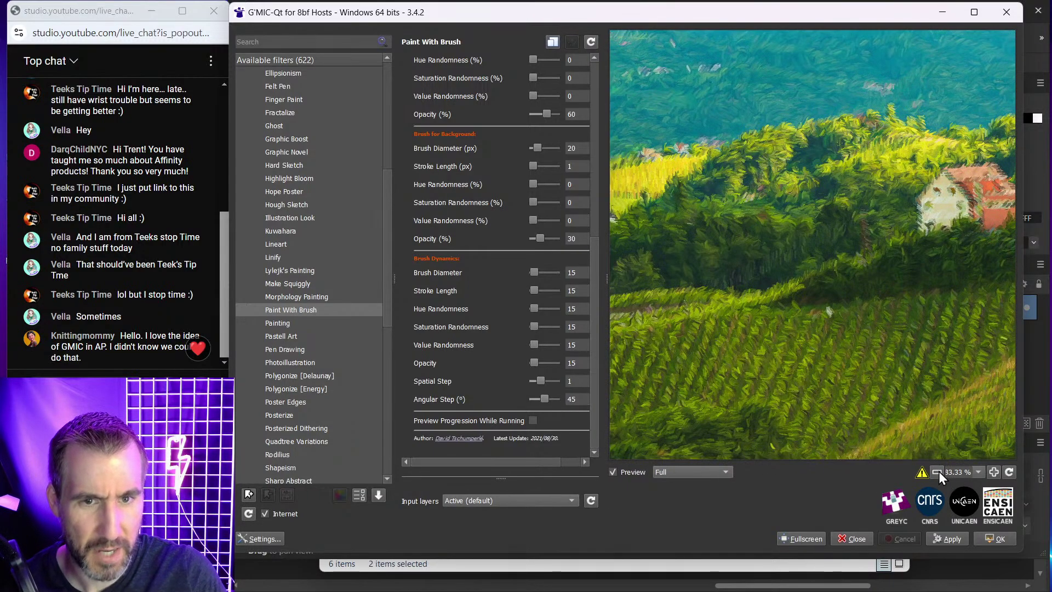
pyautogui.click(938, 472)
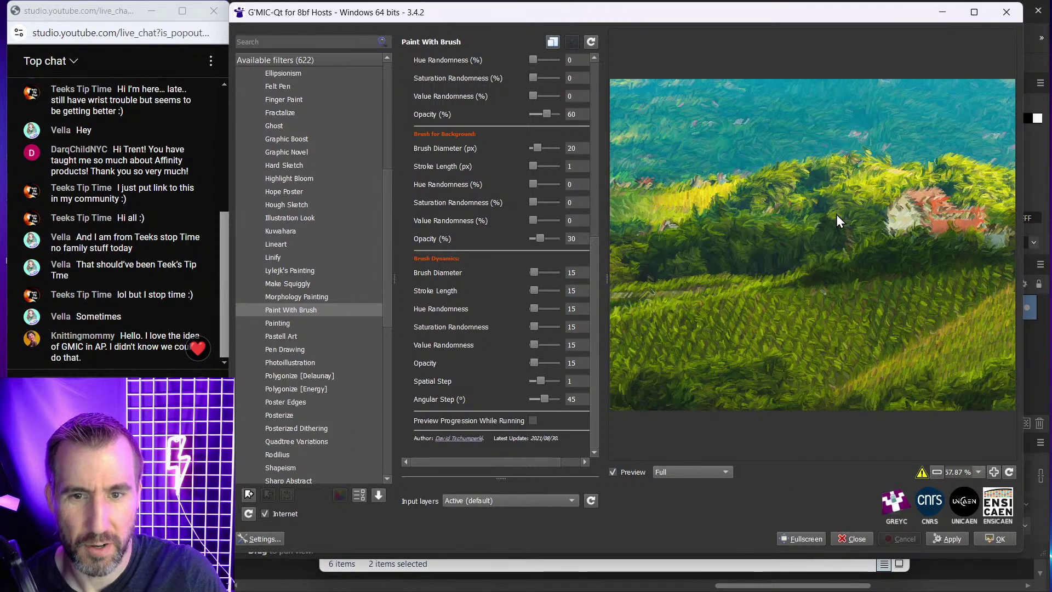
# Apply the Paint With Brush filter, return to the document, and inspect the brush strokes around the house.
pyautogui.click(955, 539)
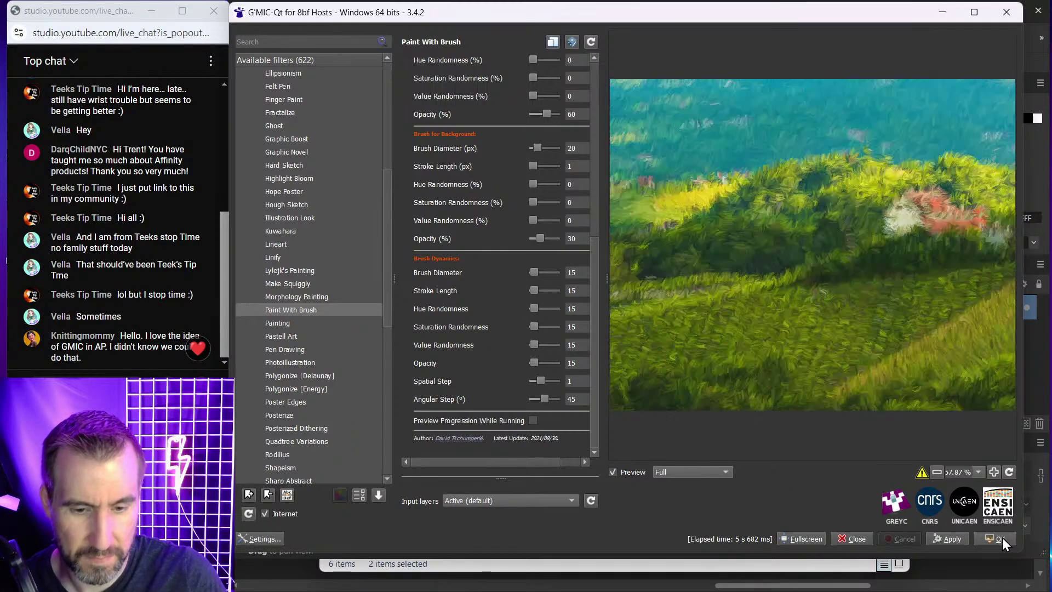
pyautogui.click(998, 539)
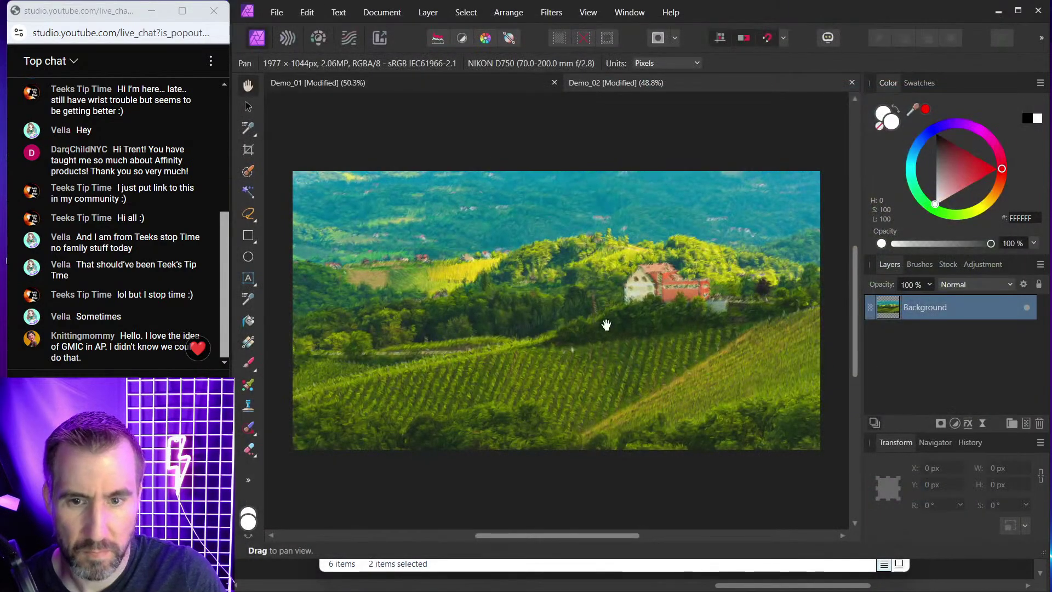
pyautogui.scroll(3, 636, 279)
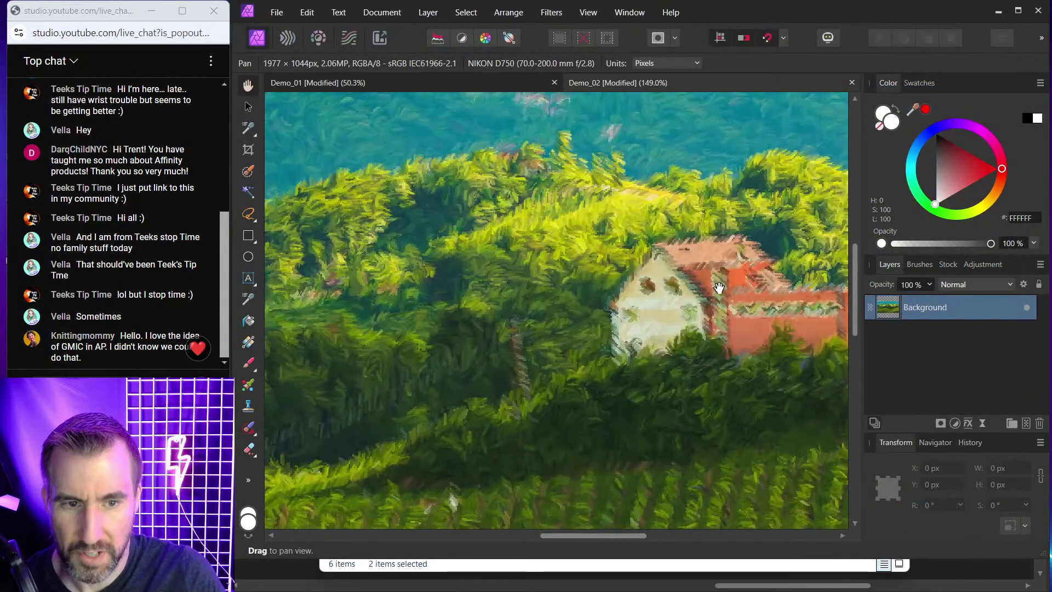
pyautogui.scroll(1, 719, 287)
pyautogui.scroll(-2, 707, 292)
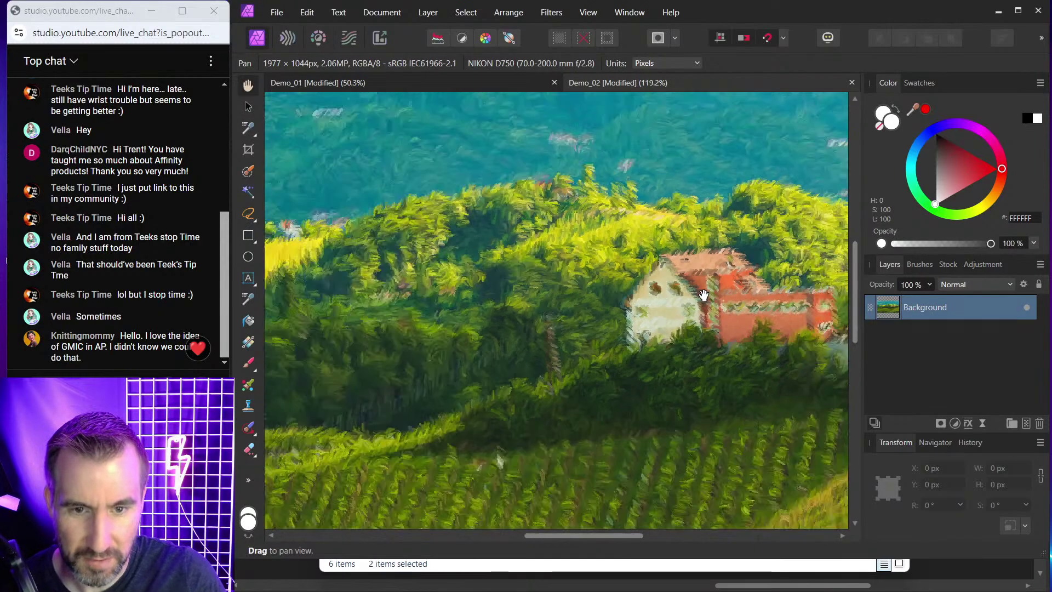
pyautogui.scroll(-1, 699, 294)
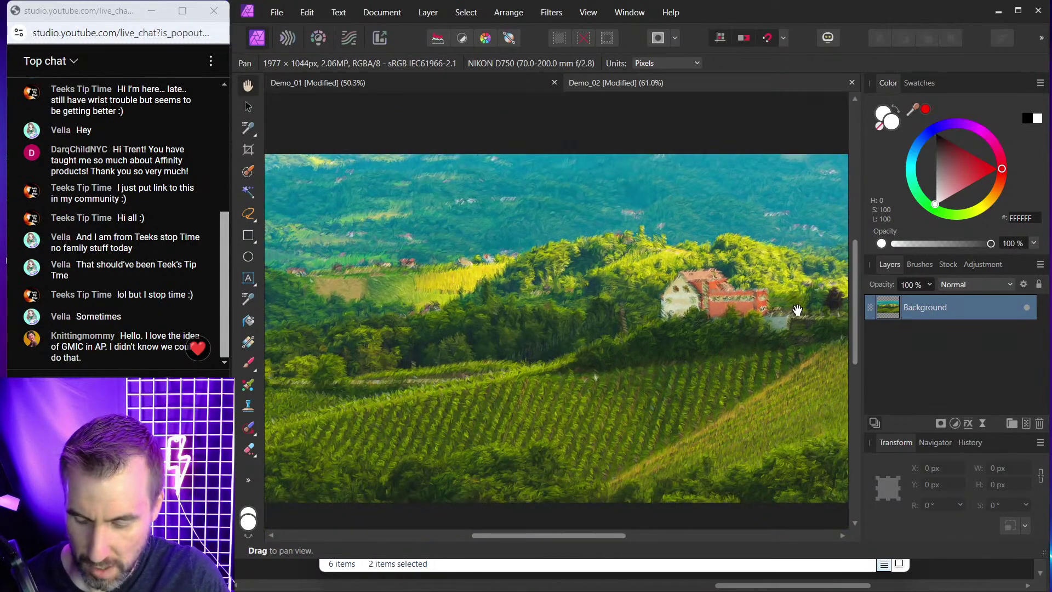
# Undo the plugin result, redo it to compare it with the original photo, and undo it again.
pyautogui.hotkey('ctrl', 'z')
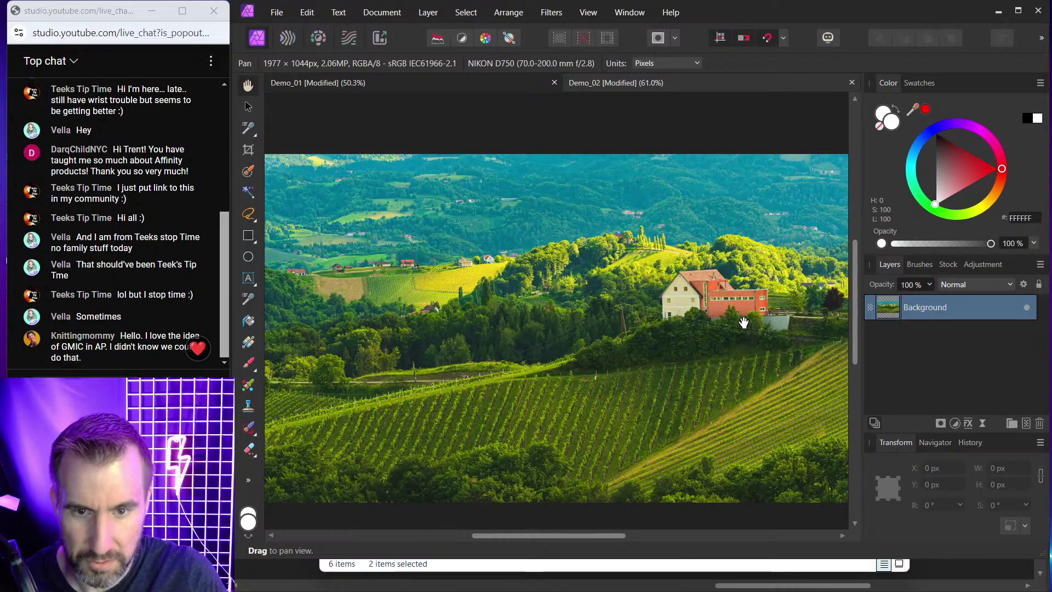
pyautogui.scroll(4, 710, 301)
pyautogui.click(307, 12)
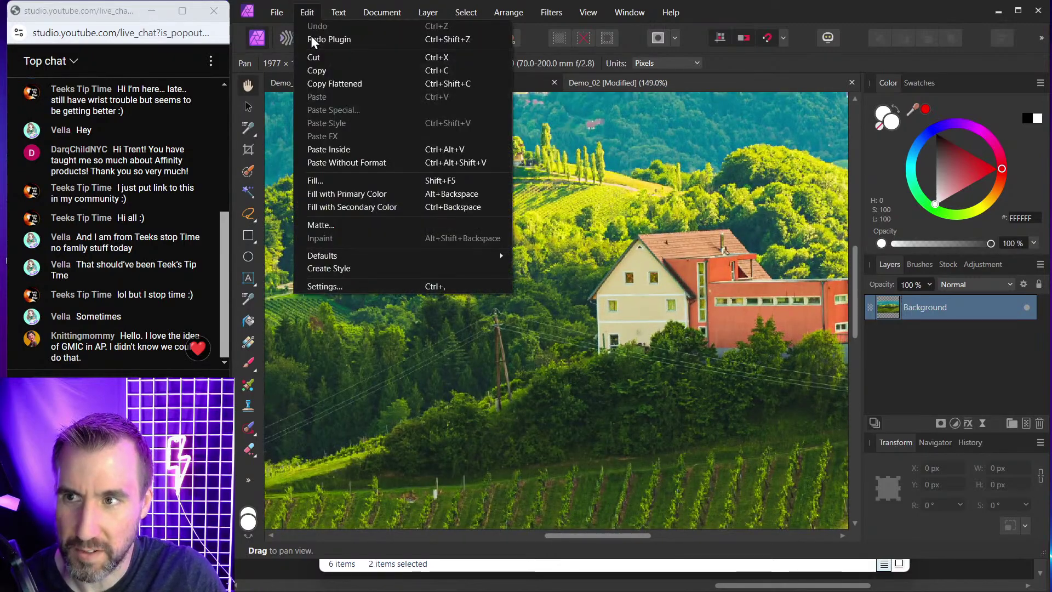
pyautogui.click(323, 39)
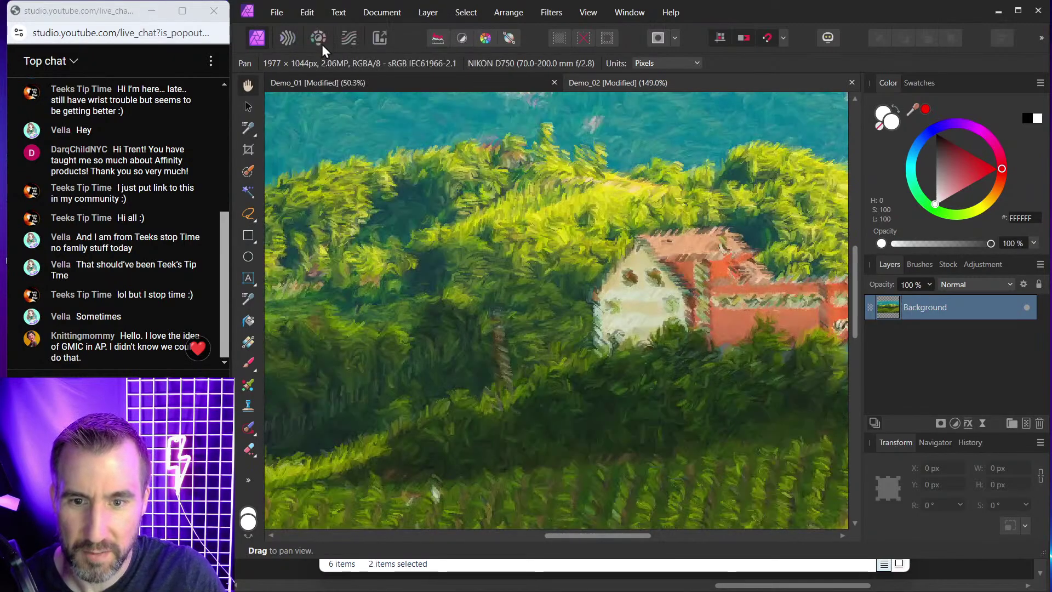
pyautogui.click(315, 10)
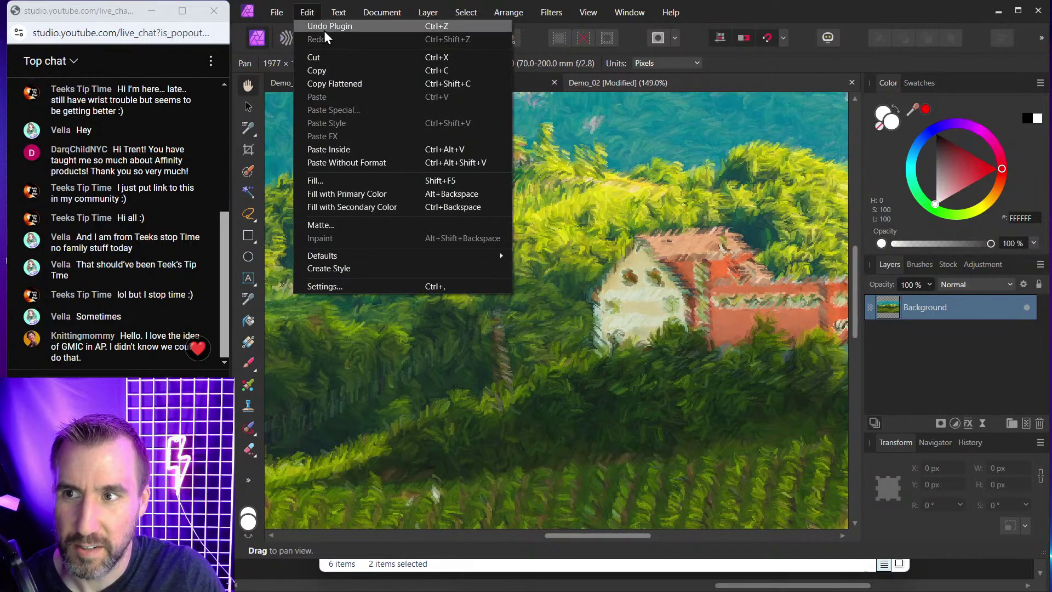
pyautogui.click(328, 26)
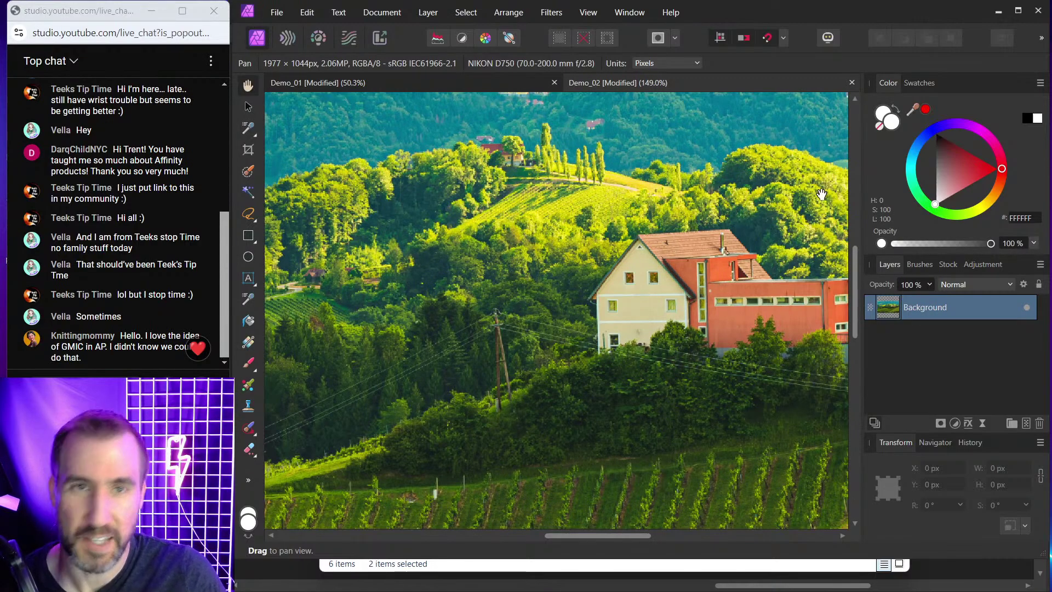
pyautogui.scroll(-5, 691, 248)
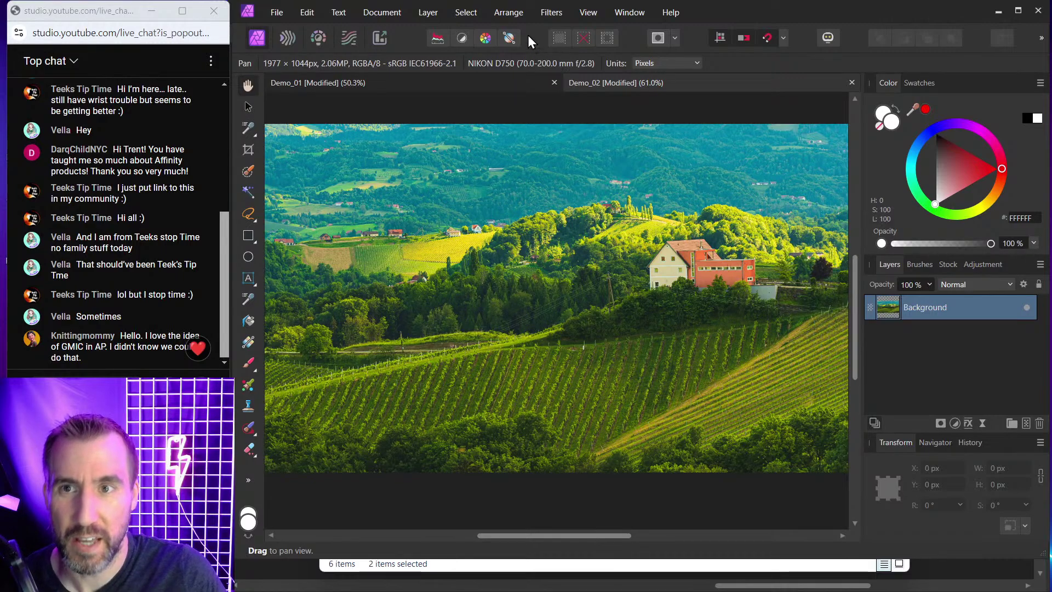
pyautogui.click(508, 14)
pyautogui.moveTo(551, 12)
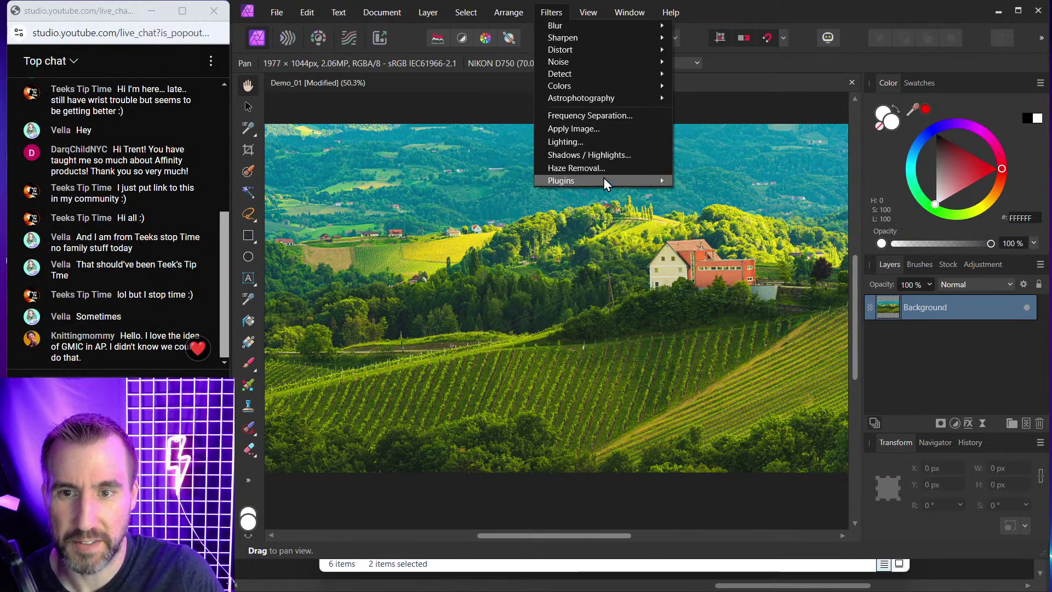
pyautogui.click(829, 10)
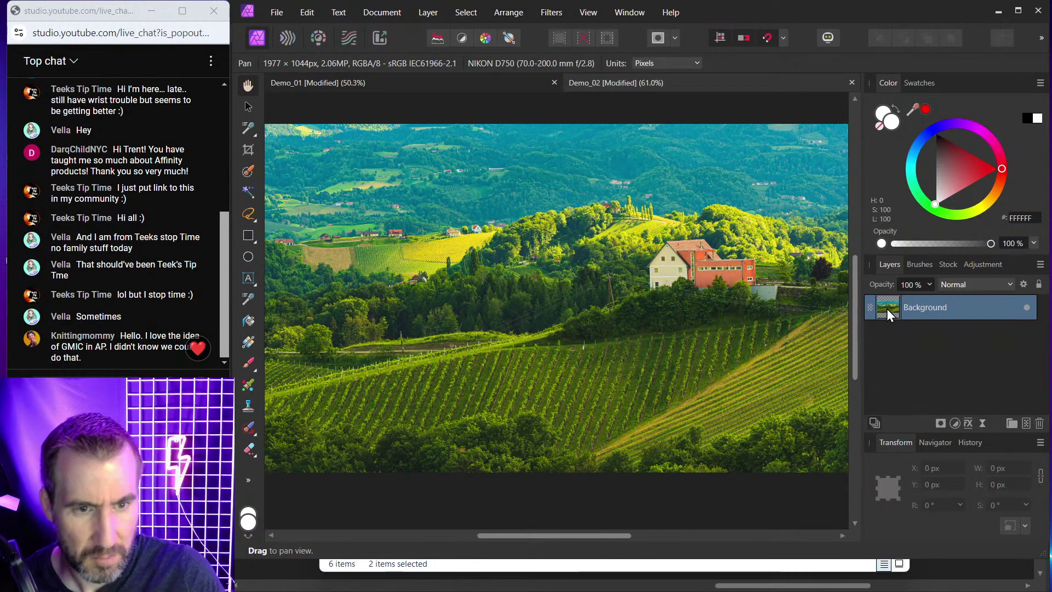
# Duplicate the vineyard photo's Background layer.
pyautogui.hotkey('ctrl', 'j')
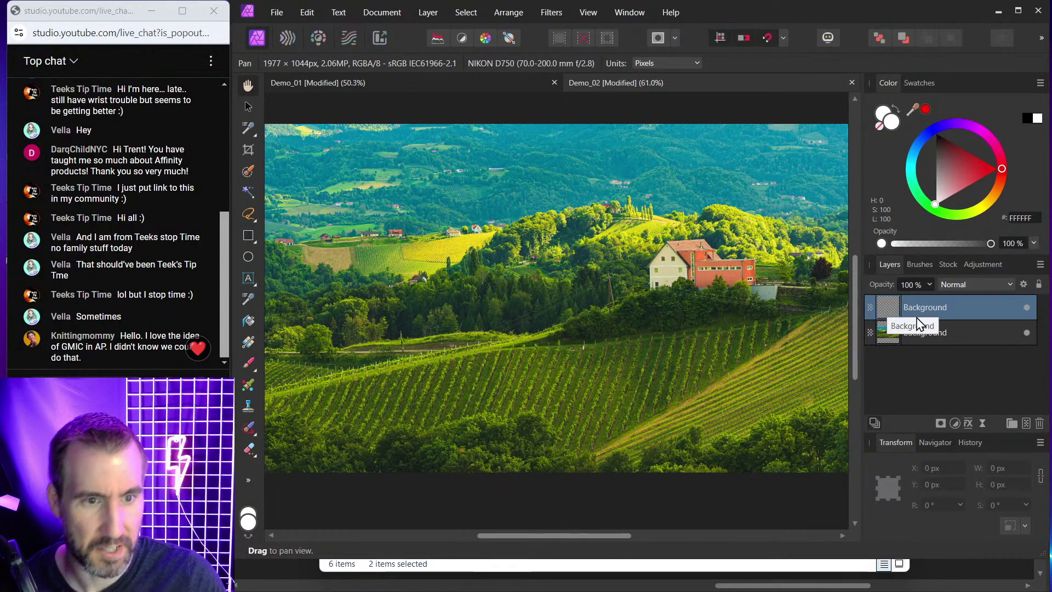
# Rename the vineyard photo's lower Background layer as Original.
pyautogui.doubleClick(939, 308)
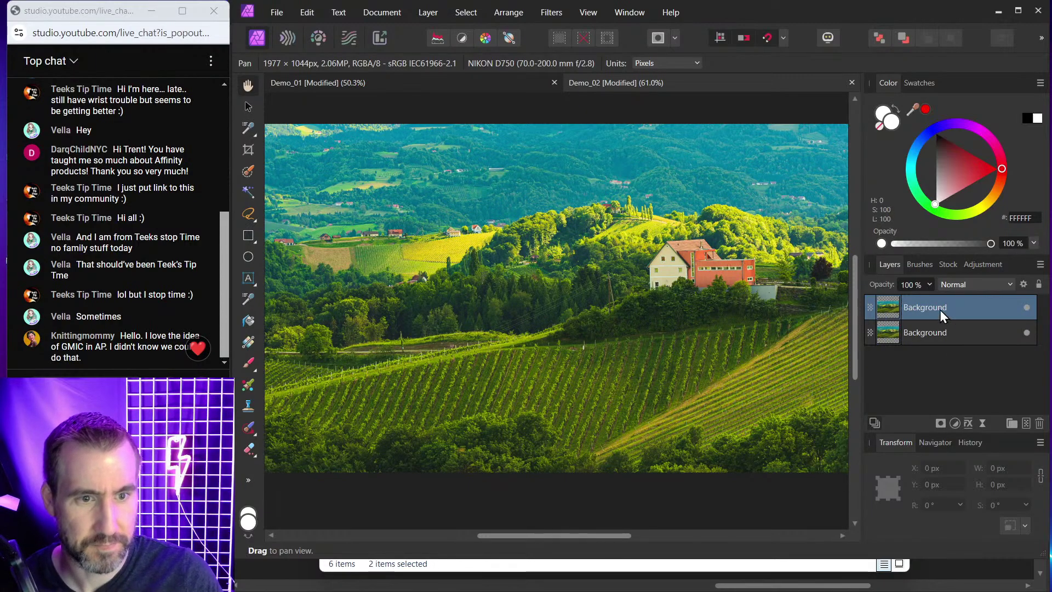
pyautogui.doubleClick(929, 338)
pyautogui.write('Original')
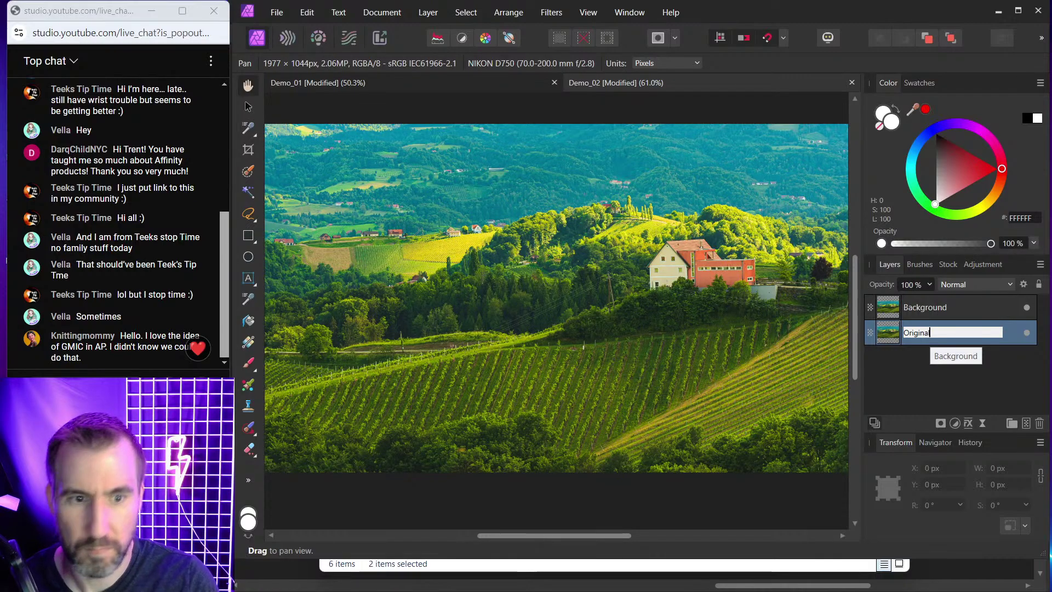
pyautogui.press('Return')
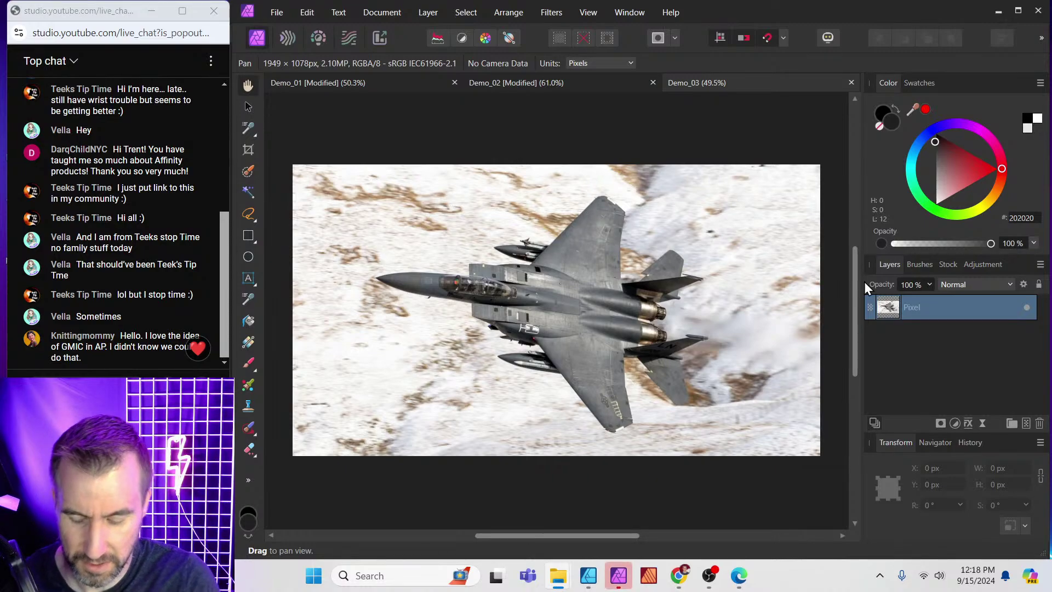
# Duplicate the Pixel layer of the fighter jet photo Demo_03 and recentre the image in view.
pyautogui.click(333, 357)
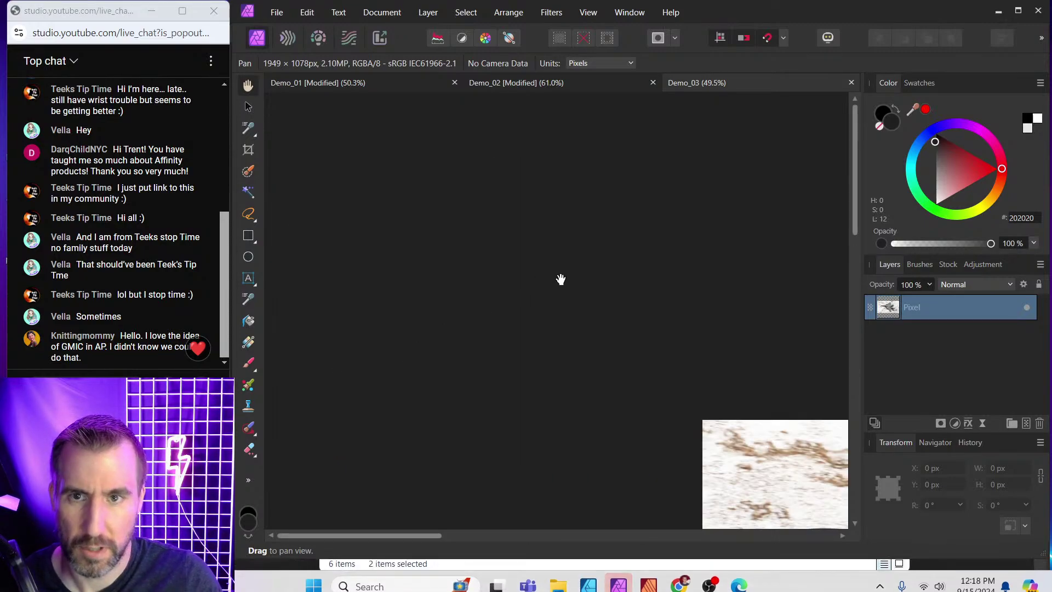
pyautogui.scroll(-5, 581, 271)
pyautogui.moveTo(694, 328); pyautogui.dragTo(640, 314)
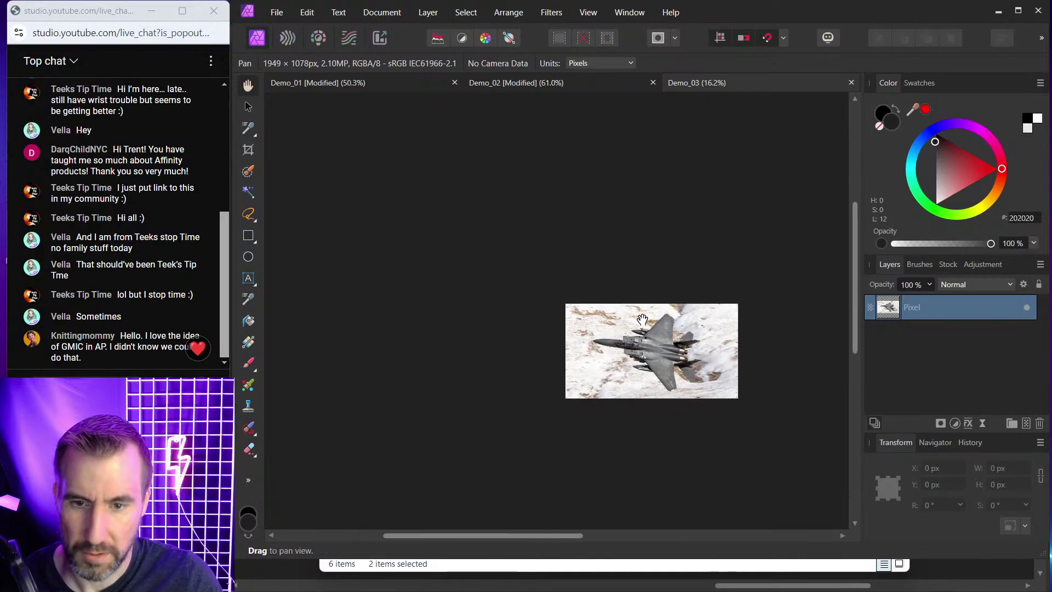
pyautogui.scroll(5, 642, 319)
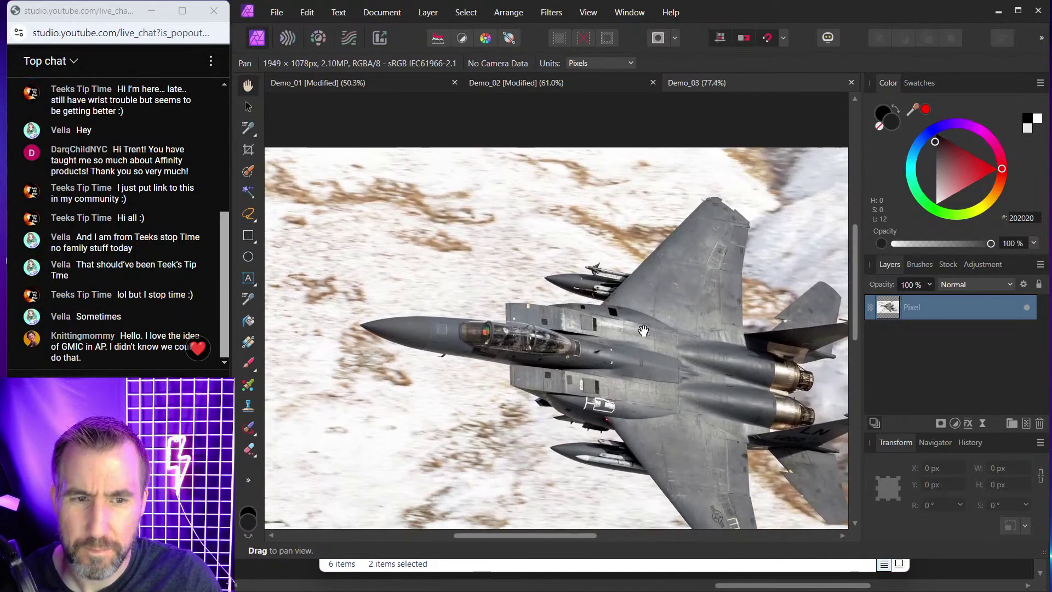
pyautogui.scroll(-1, 643, 331)
pyautogui.hotkey('ctrl', 'j')
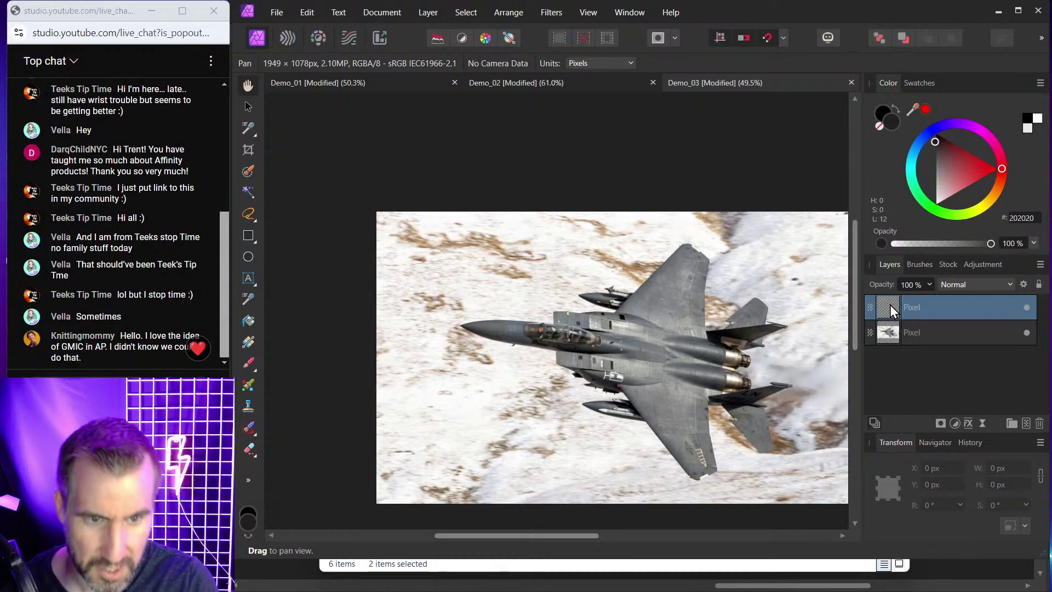
pyautogui.moveTo(738, 301); pyautogui.dragTo(666, 231)
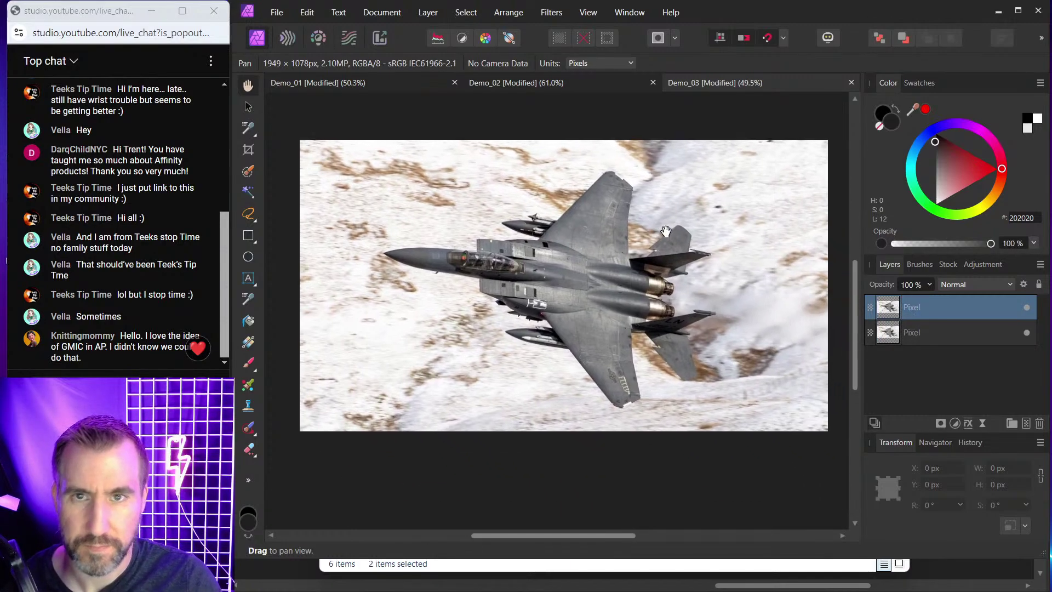
# Open the G'MIC plug-in on the duplicated jet layer and zoom the Paint With Brush preview out to the whole photo.
pyautogui.click(551, 14)
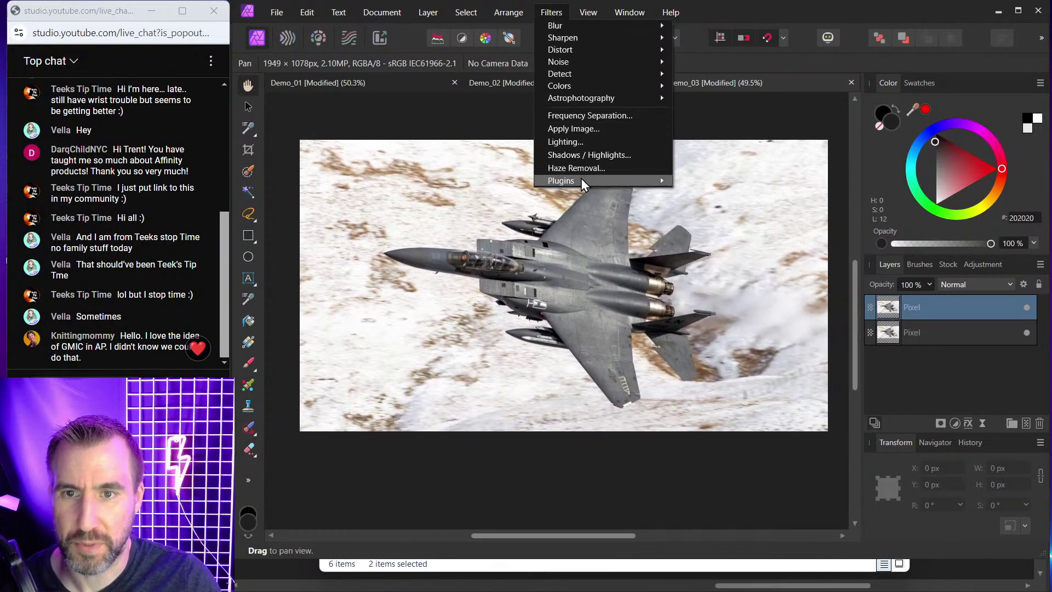
pyautogui.moveTo(581, 179)
pyautogui.moveTo(725, 182)
pyautogui.click(837, 184)
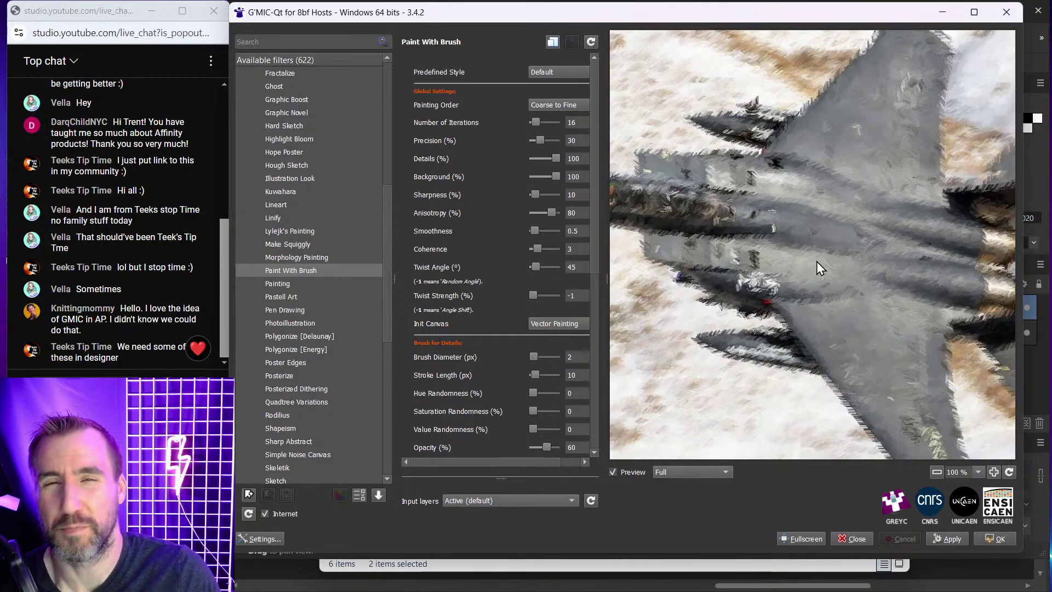
pyautogui.scroll(-3, 816, 261)
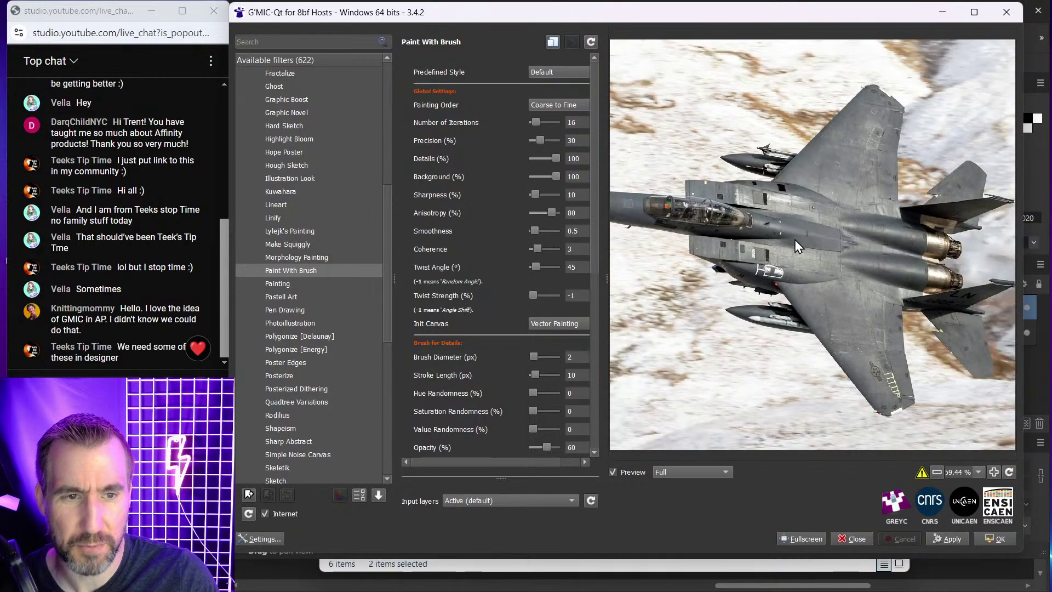
pyautogui.scroll(-2, 796, 245)
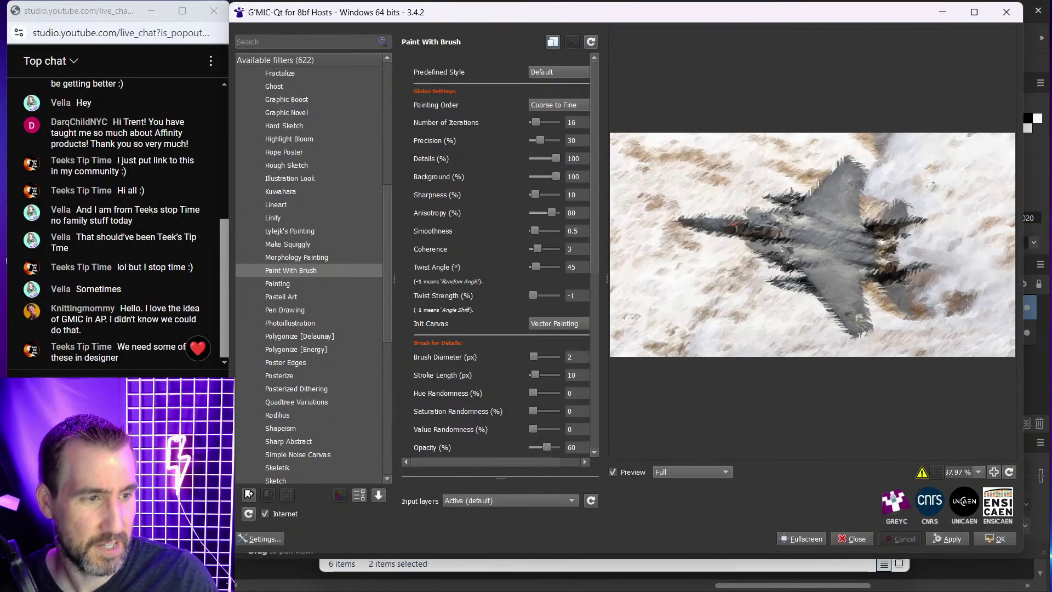
# Preview the artistic Comicbook filter on the jet photo at 57.87 % and examine its outlines and colours.
pyautogui.scroll(8, 304, 132)
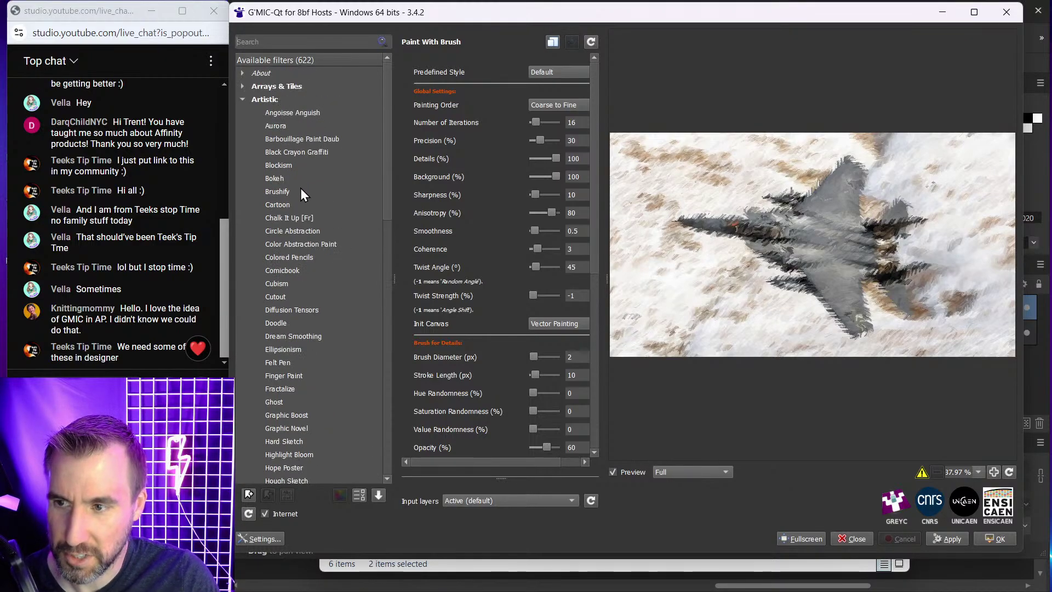
pyautogui.click(289, 271)
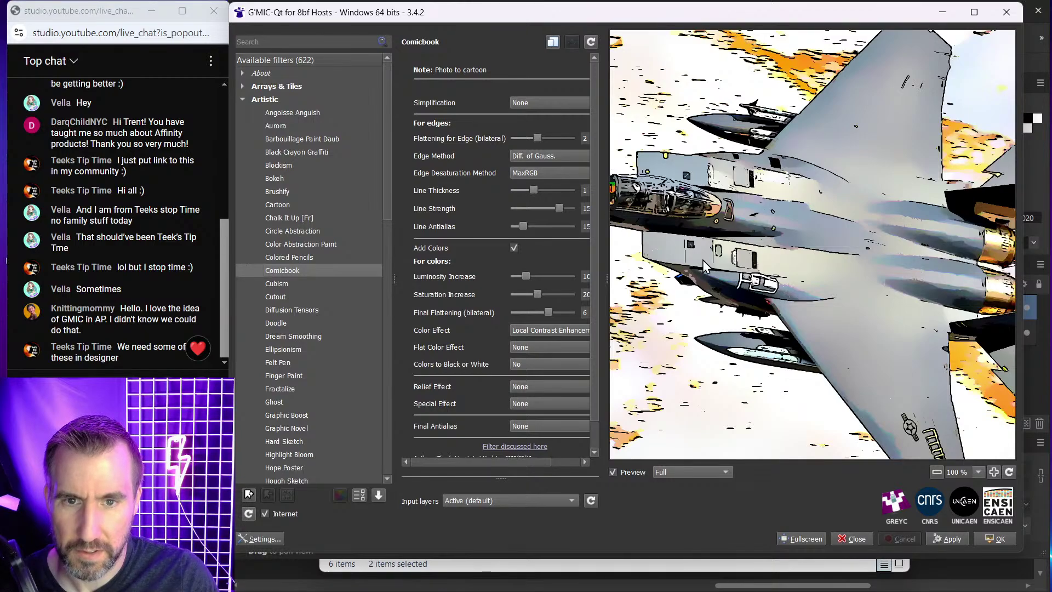
pyautogui.scroll(-2, 705, 268)
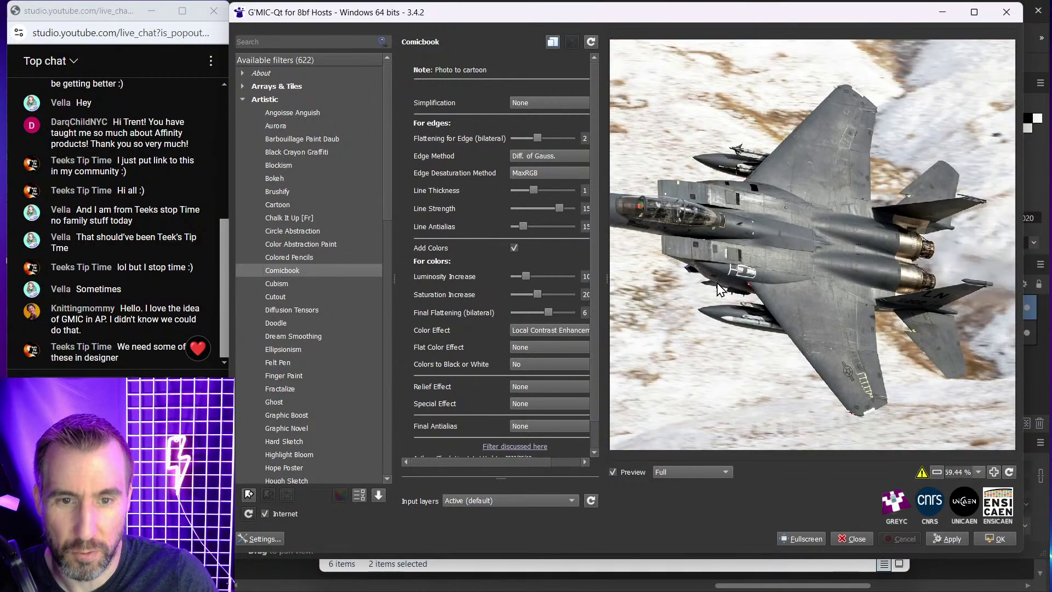
pyautogui.scroll(-1, 715, 282)
pyautogui.moveTo(700, 260); pyautogui.dragTo(757, 262)
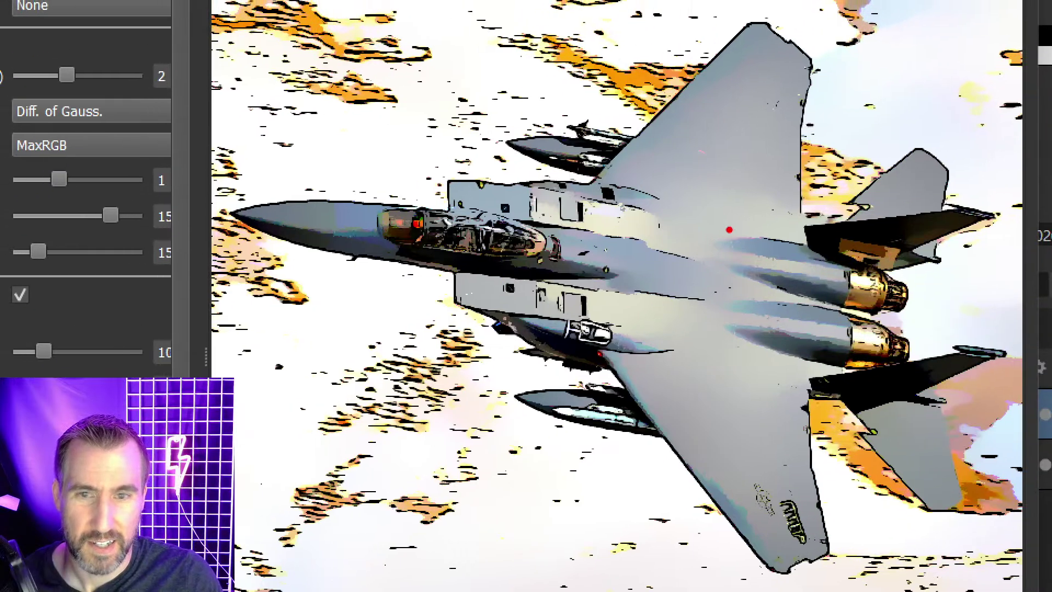
pyautogui.moveTo(462, 149)
pyautogui.mouseDown()
pyautogui.moveTo(240, 170)
pyautogui.moveTo(204, 211)
pyautogui.moveTo(426, 344)
pyautogui.moveTo(537, 479)
pyautogui.moveTo(749, 560)
pyautogui.moveTo(942, 584)
pyautogui.moveTo(1006, 353)
pyautogui.moveTo(960, 128)
pyautogui.moveTo(602, 30)
pyautogui.moveTo(466, 157)
pyautogui.mouseUp()
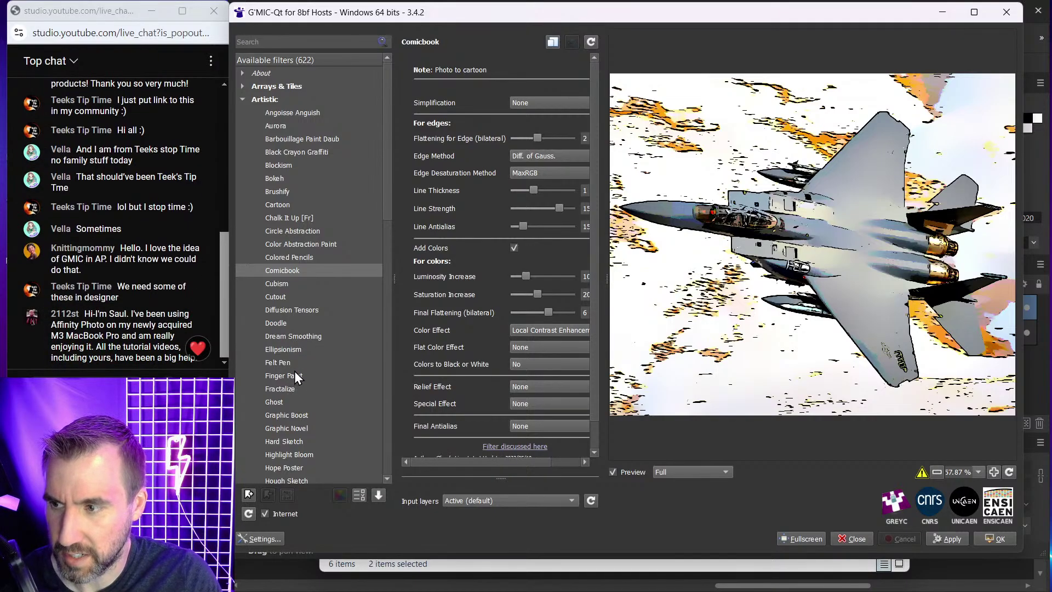
# Preview the artistic Lineart filter on the jet photo, widening the preview area and zooming out to 57.87 %.
pyautogui.scroll(-1, 294, 370)
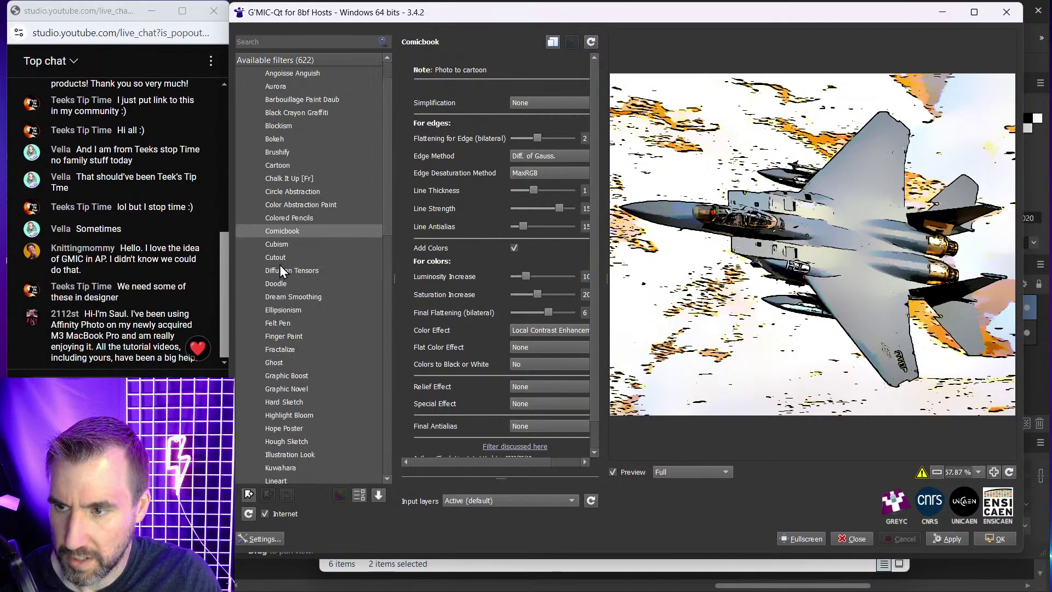
pyautogui.scroll(-1, 287, 311)
pyautogui.click(281, 440)
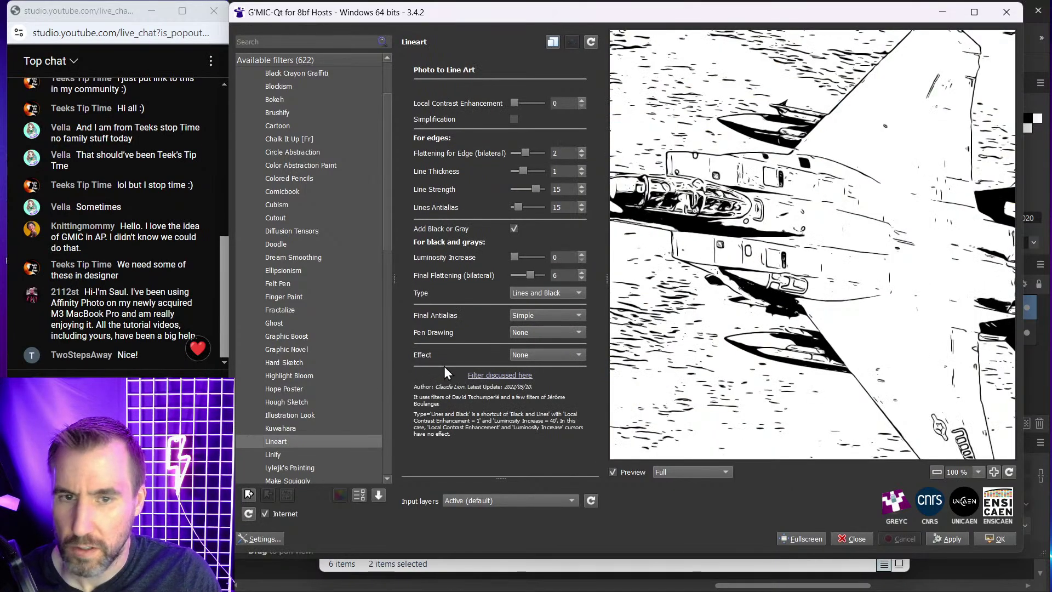
pyautogui.scroll(-3, 751, 271)
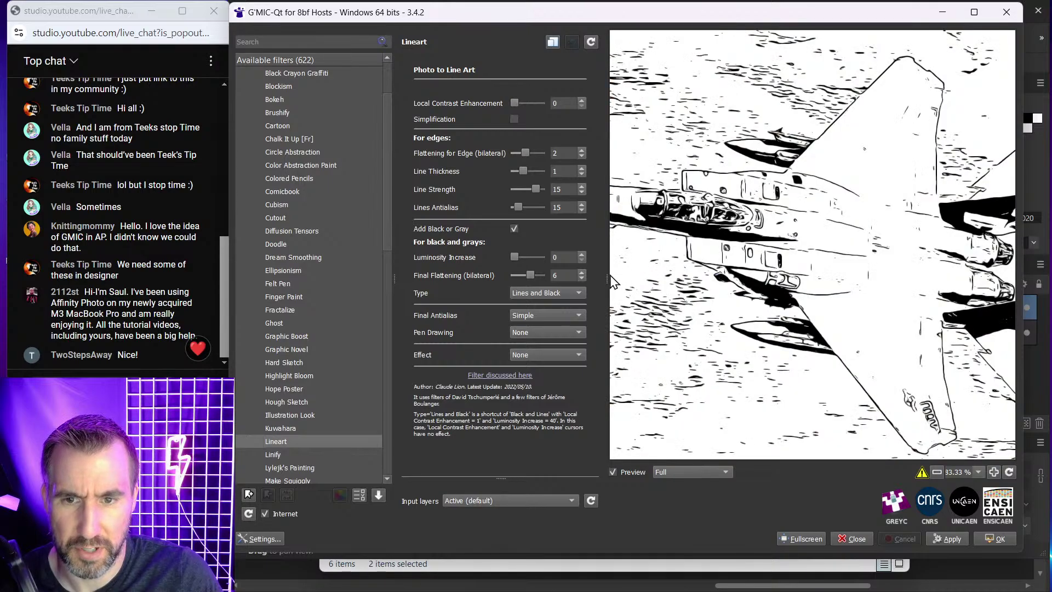
pyautogui.moveTo(595, 277); pyautogui.dragTo(566, 277)
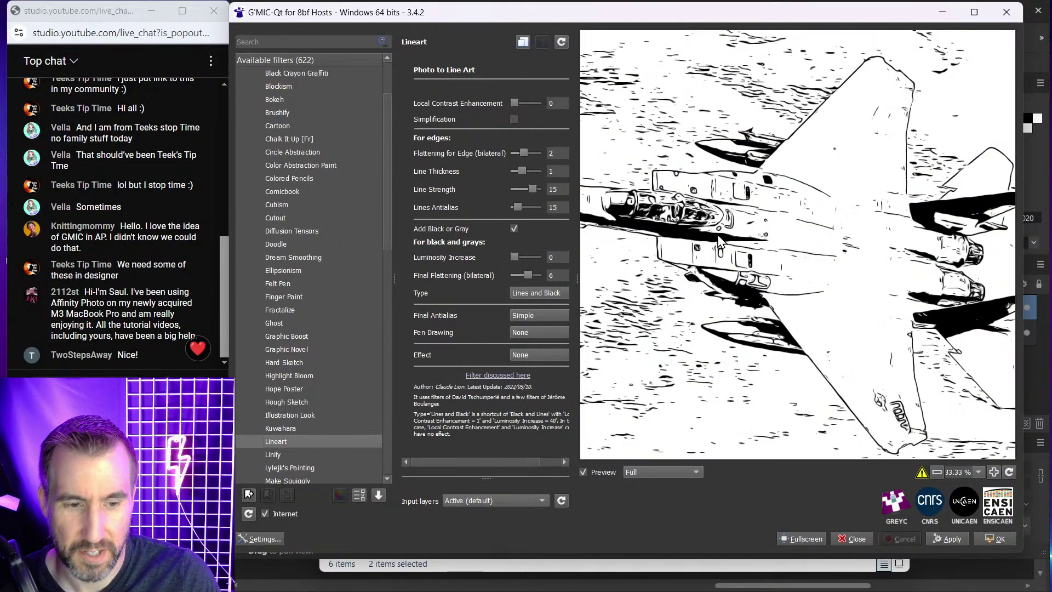
pyautogui.scroll(-1, 718, 236)
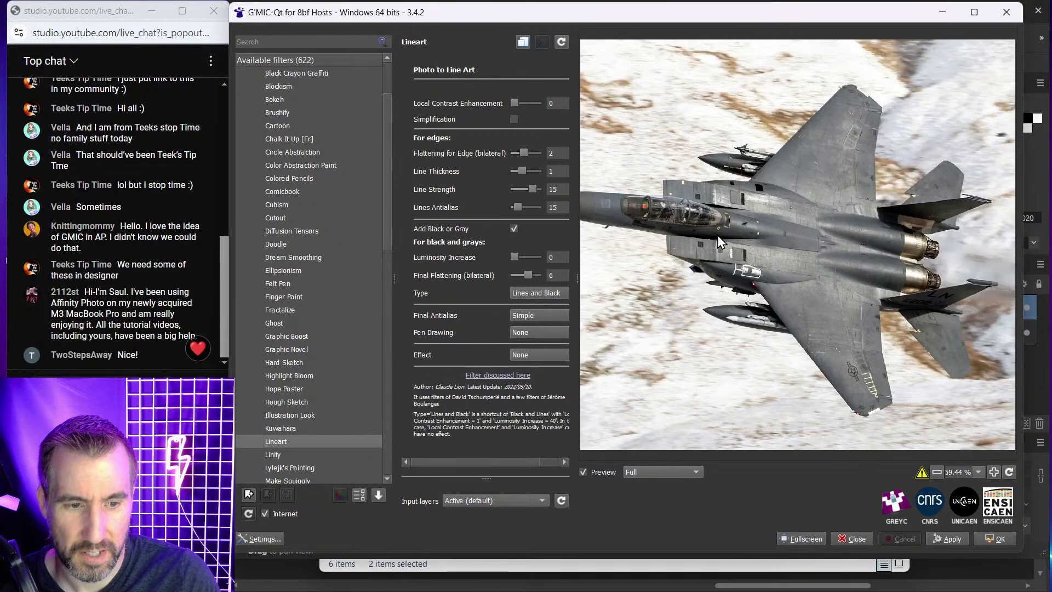
pyautogui.click(937, 473)
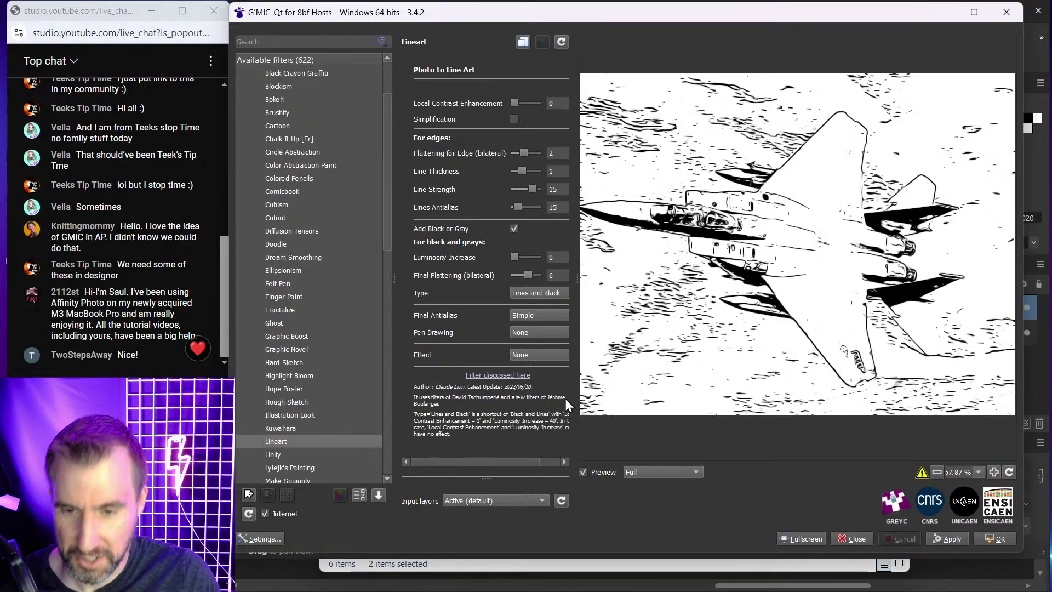
# Examine the author, update and usage notes below the Lineart filter's settings.
pyautogui.hotkey('ctrl', '1')
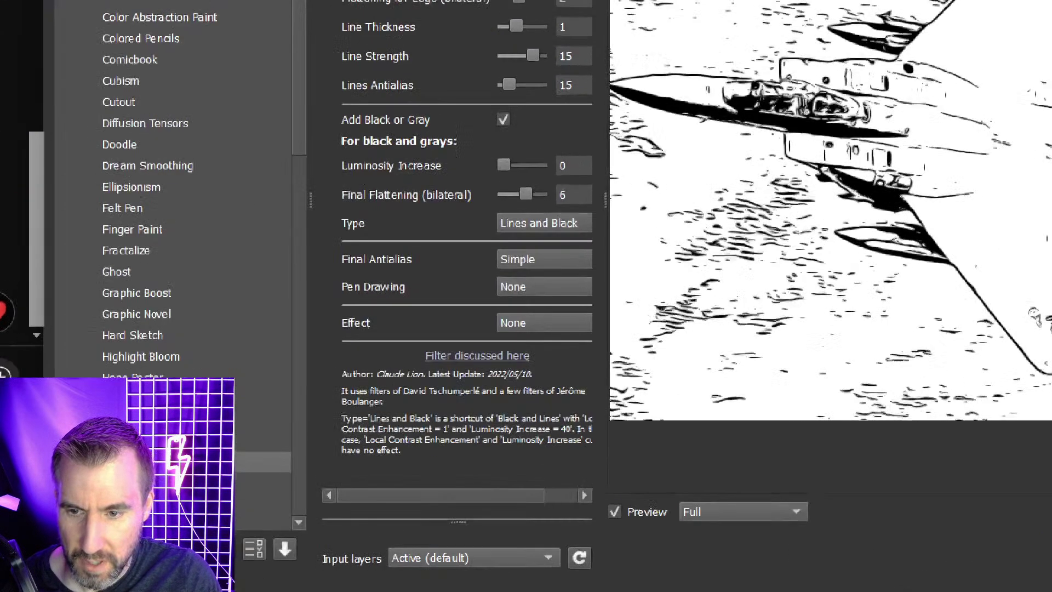
pyautogui.click(534, 404)
pyautogui.moveTo(425, 329)
pyautogui.mouseDown()
pyautogui.moveTo(307, 336)
pyautogui.moveTo(284, 393)
pyautogui.moveTo(342, 503)
pyautogui.moveTo(489, 511)
pyautogui.moveTo(600, 470)
pyautogui.moveTo(608, 397)
pyautogui.moveTo(480, 339)
pyautogui.moveTo(417, 332)
pyautogui.mouseUp()
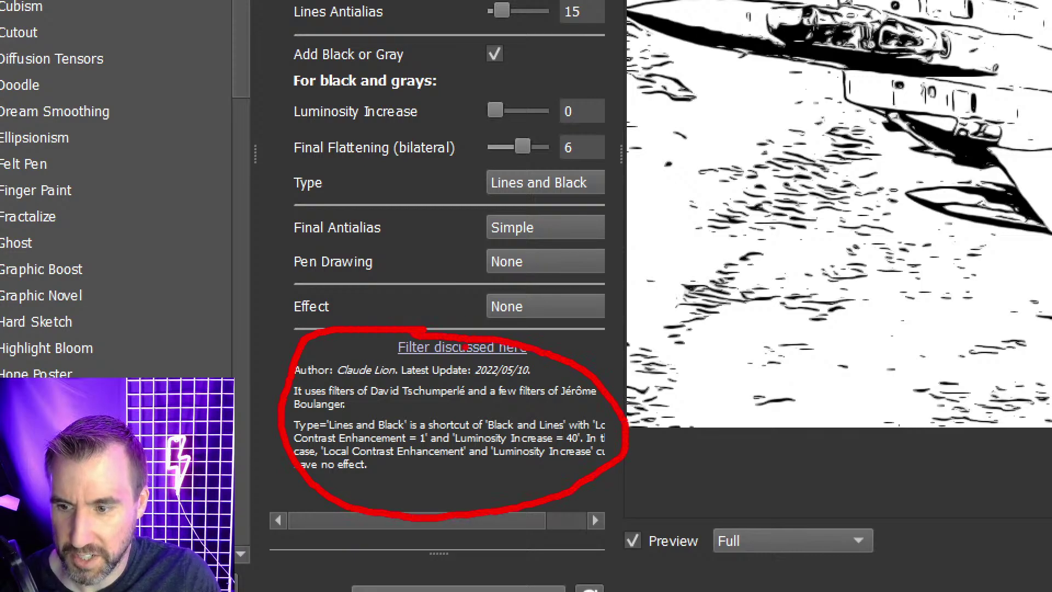
pyautogui.press('Escape')
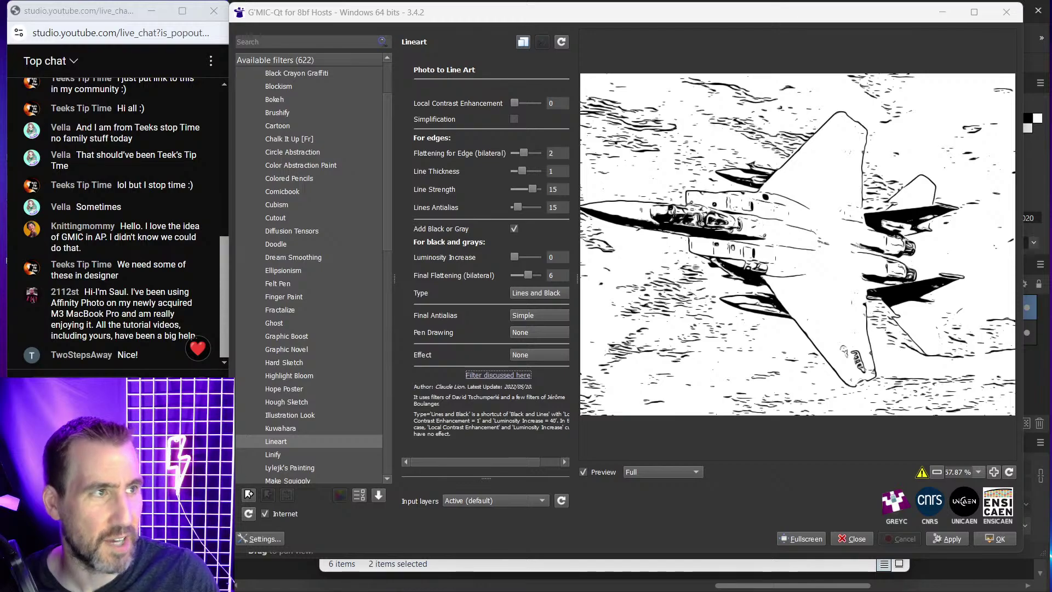
# Open the Lineart filter's linked forum discussion in the browser, enlarge the window, look through the example posts and close the page.
pyautogui.moveTo(1051, 118); pyautogui.dragTo(597, 24)
pyautogui.moveTo(833, 249); pyautogui.dragTo(988, 249)
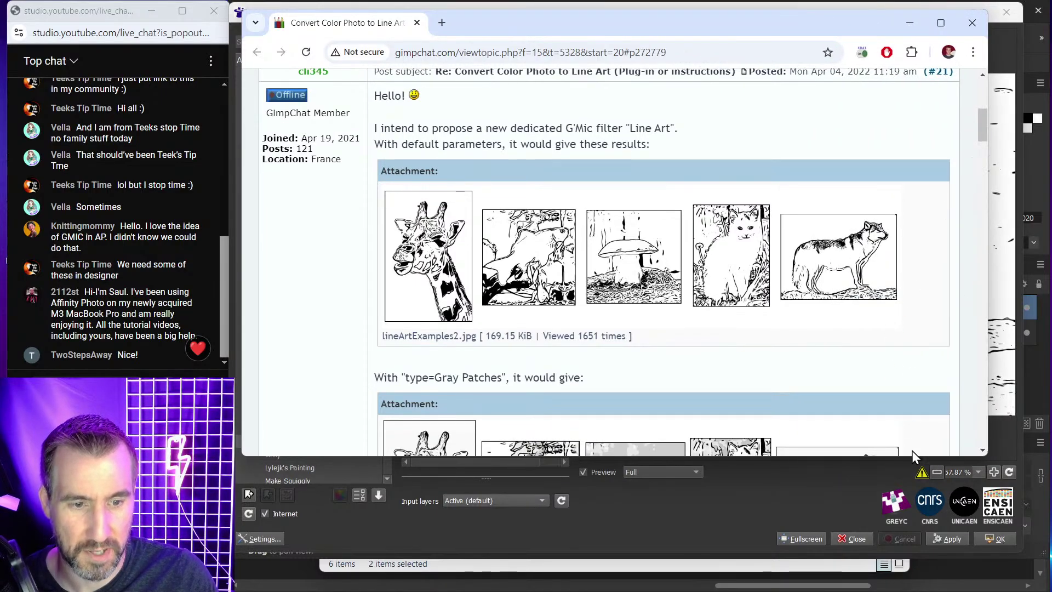
pyautogui.moveTo(913, 456); pyautogui.dragTo(919, 550)
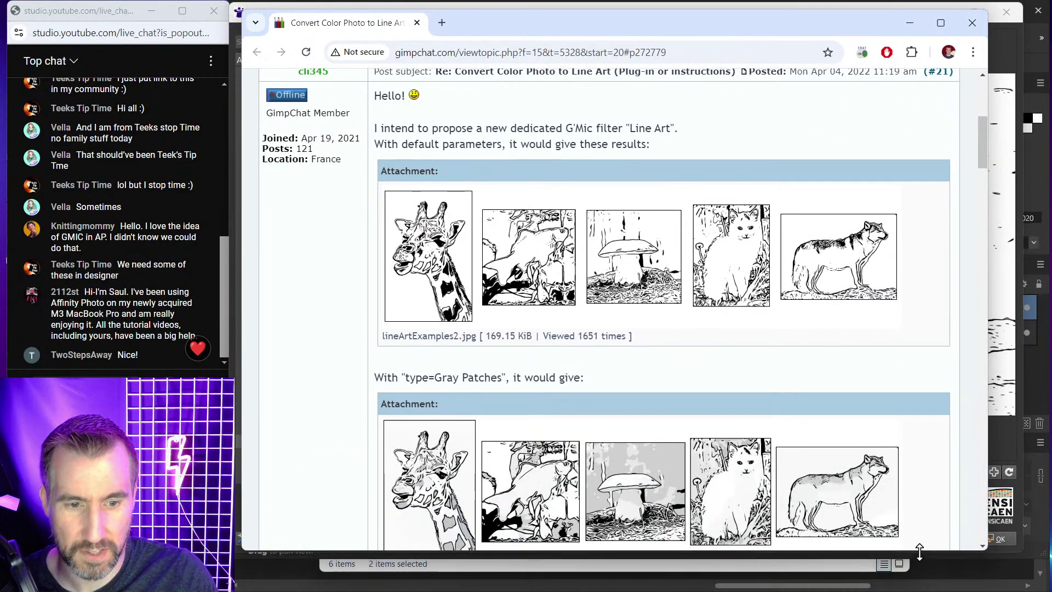
pyautogui.moveTo(984, 164); pyautogui.dragTo(1003, 388)
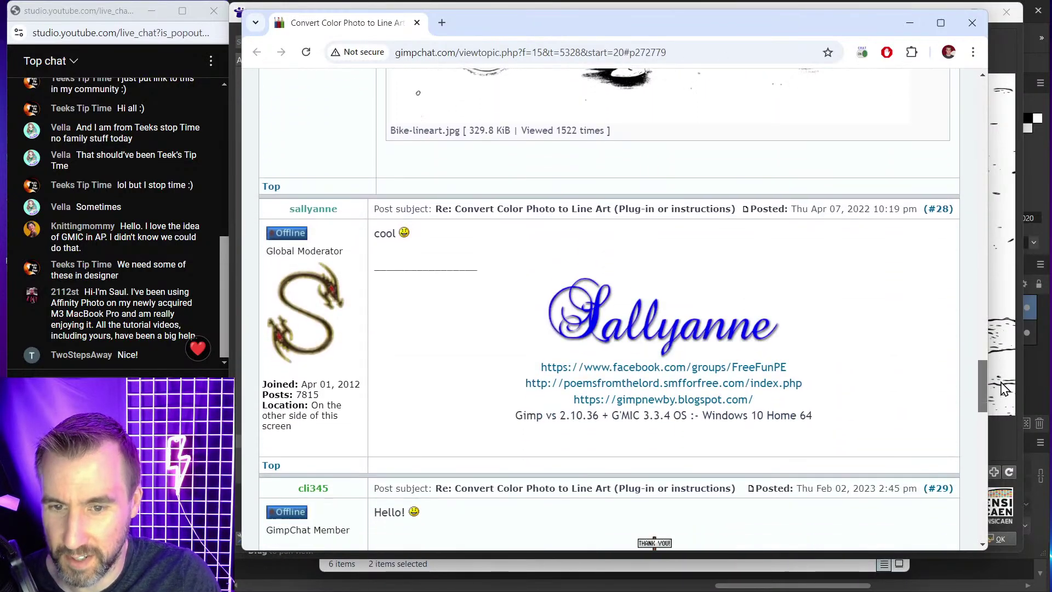
pyautogui.click(972, 22)
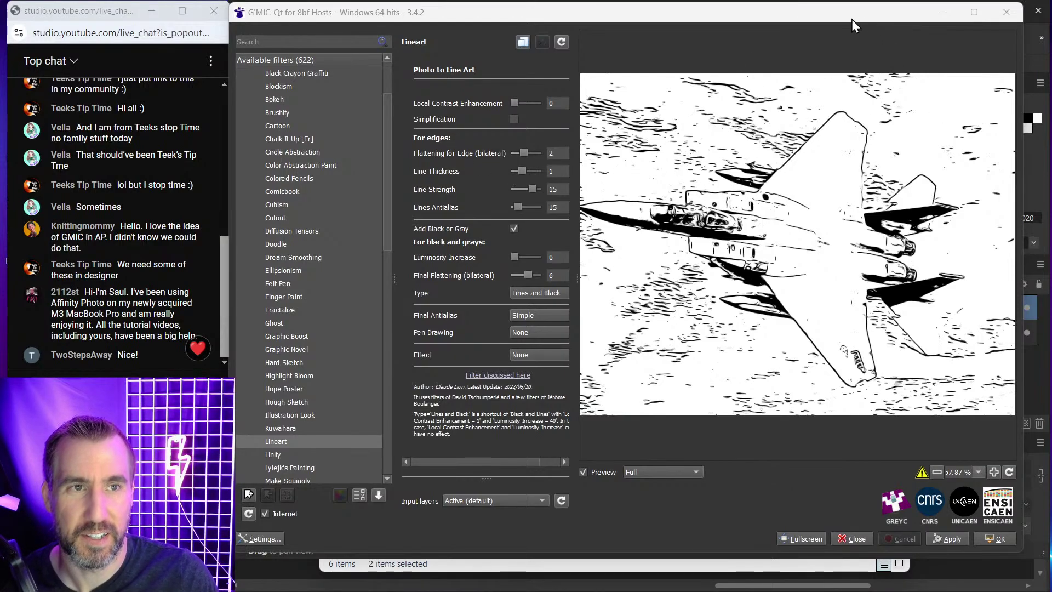
# Collapse the Artistic category and preview the Emboss and Black & White filters from the Black & White category.
pyautogui.moveTo(850, 18); pyautogui.dragTo(878, 25)
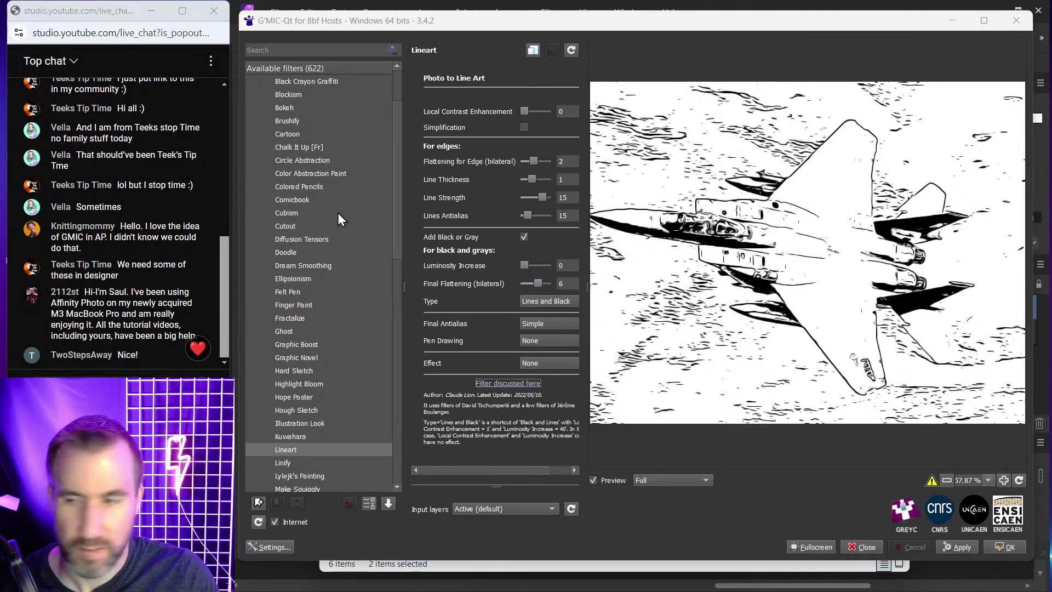
pyautogui.scroll(2, 304, 169)
pyautogui.click(251, 108)
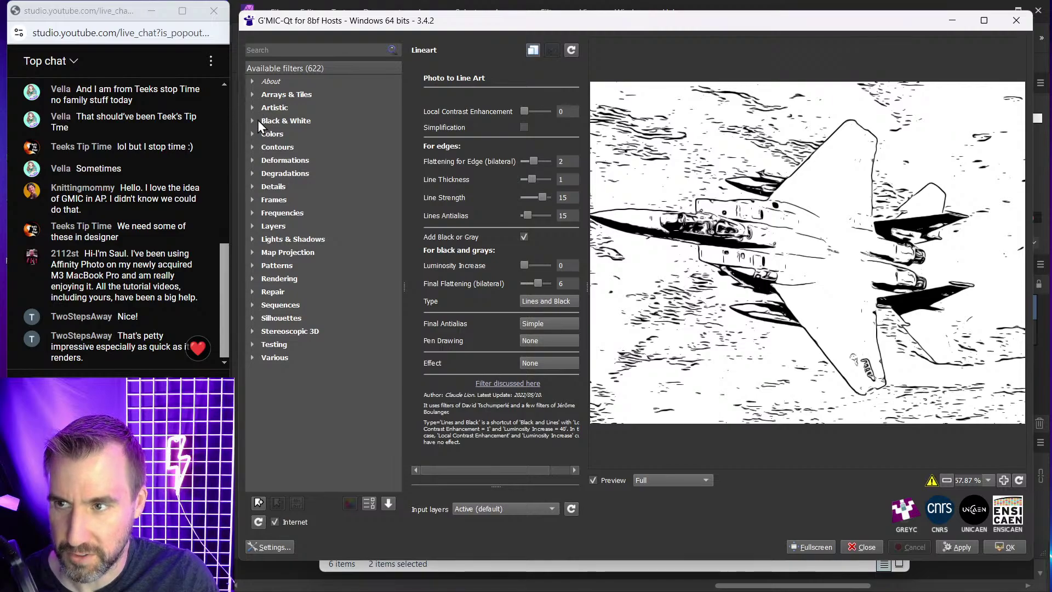
pyautogui.click(252, 120)
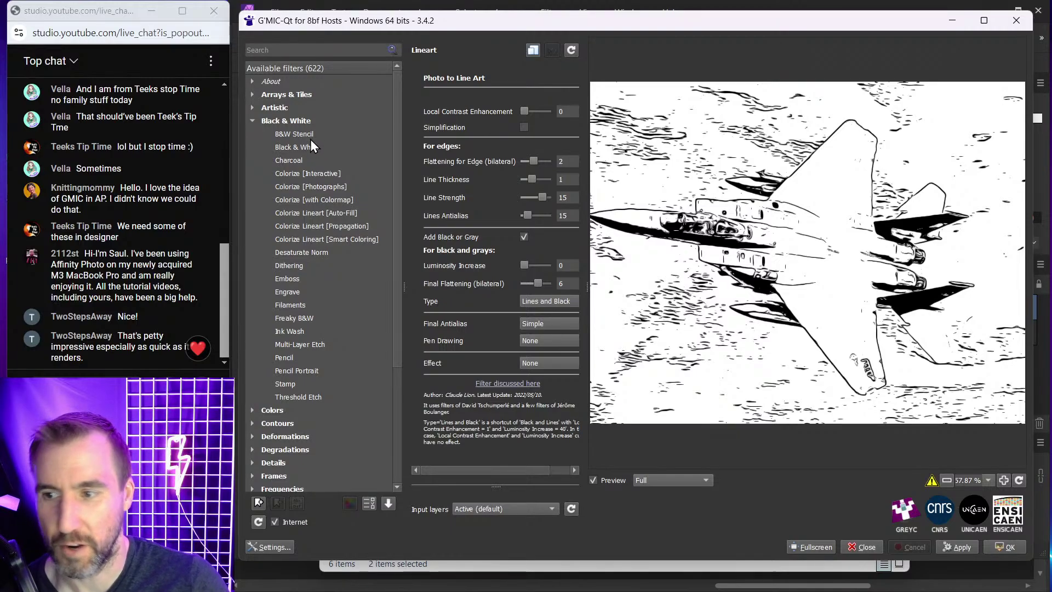
pyautogui.click(295, 276)
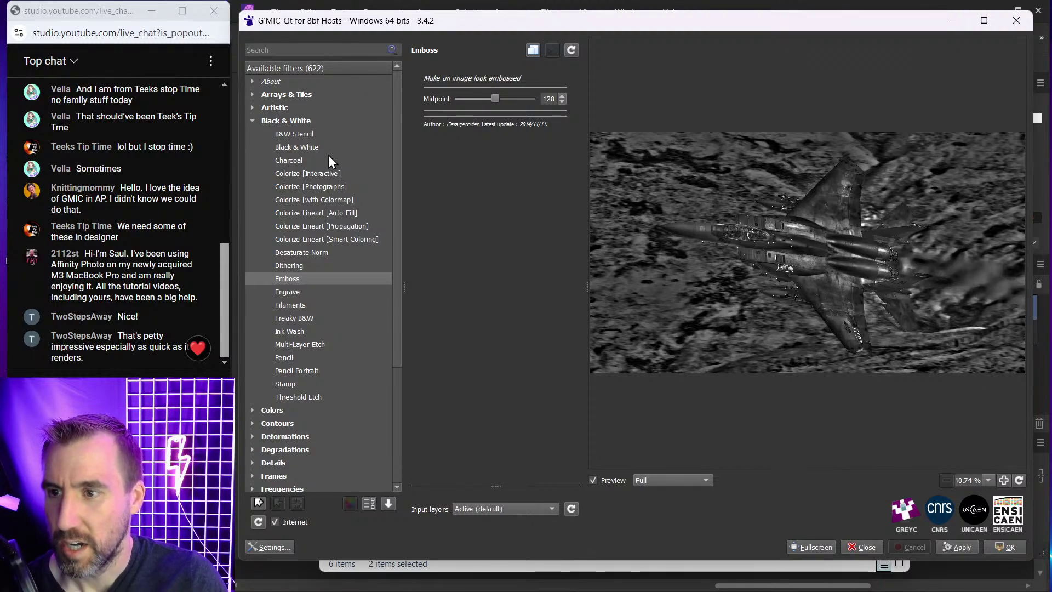
pyautogui.click(295, 148)
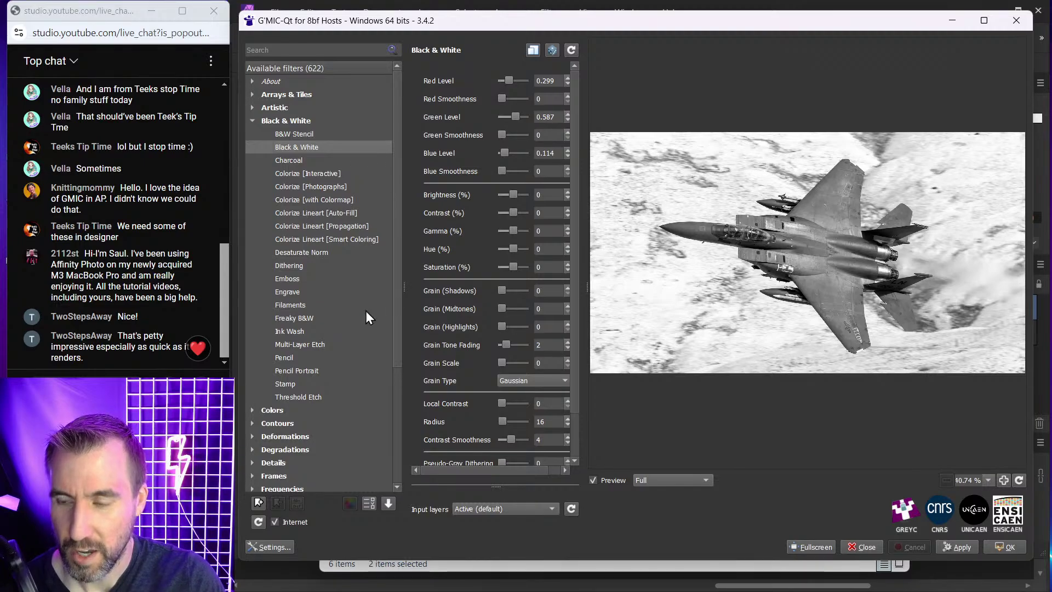
# Apply the Filaments filter from the Black & White category to the jet photo with its default settings and accept the result.
pyautogui.click(296, 305)
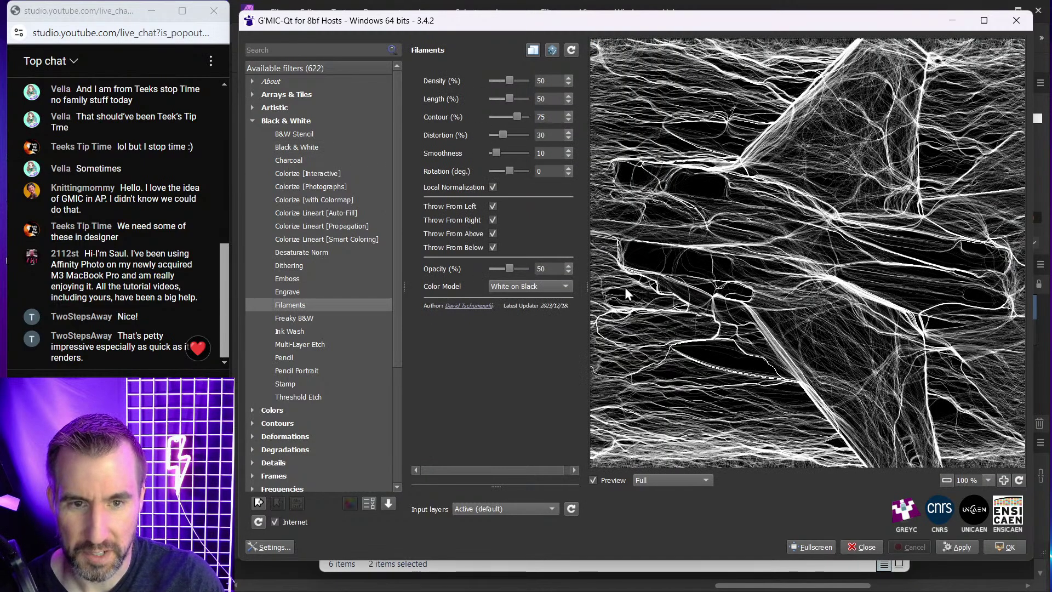
pyautogui.scroll(-2, 722, 268)
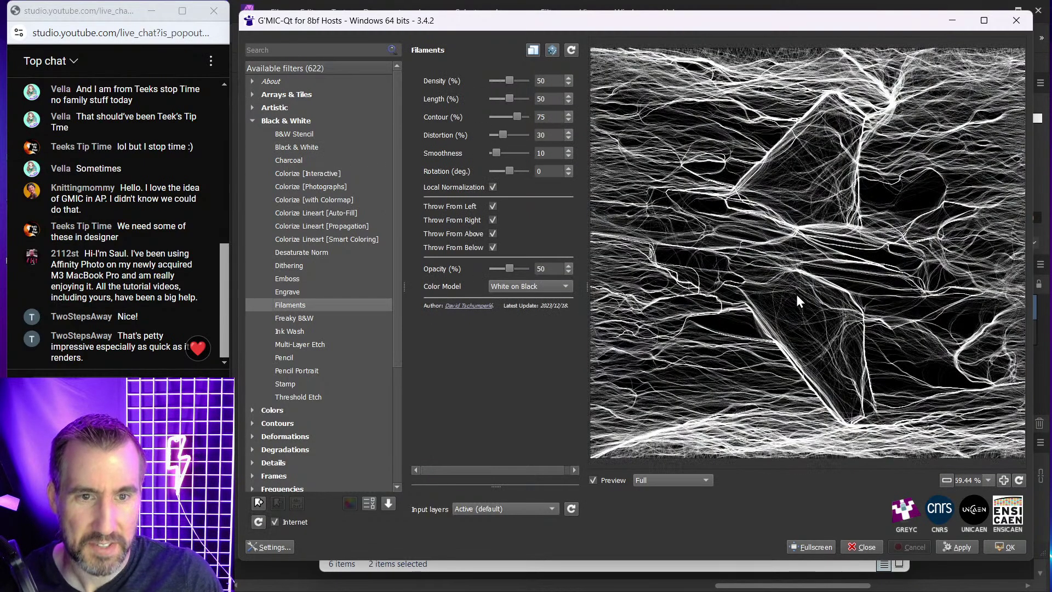
pyautogui.scroll(-1, 795, 295)
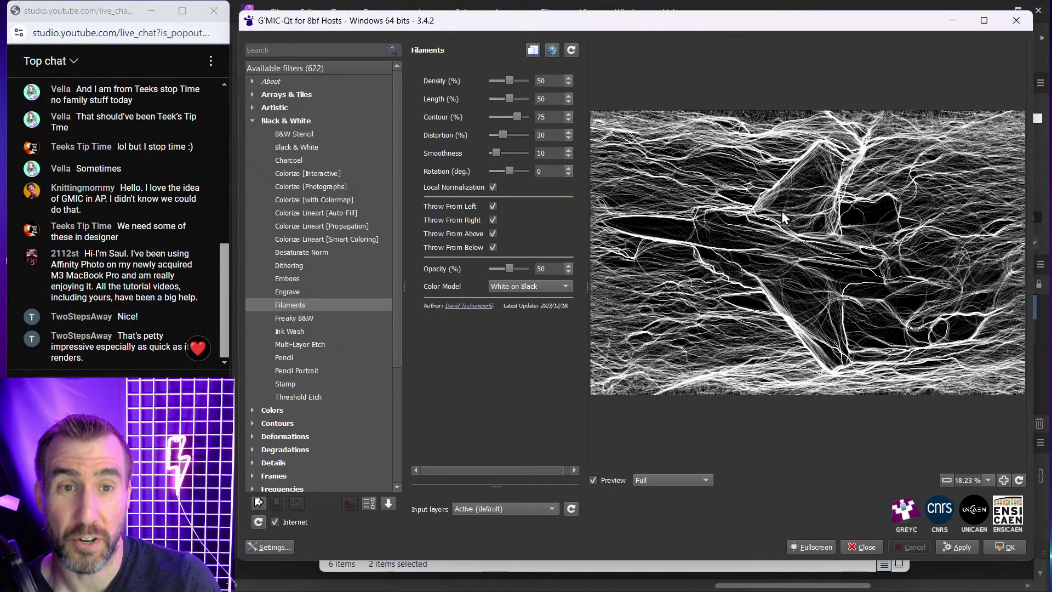
pyautogui.click(959, 550)
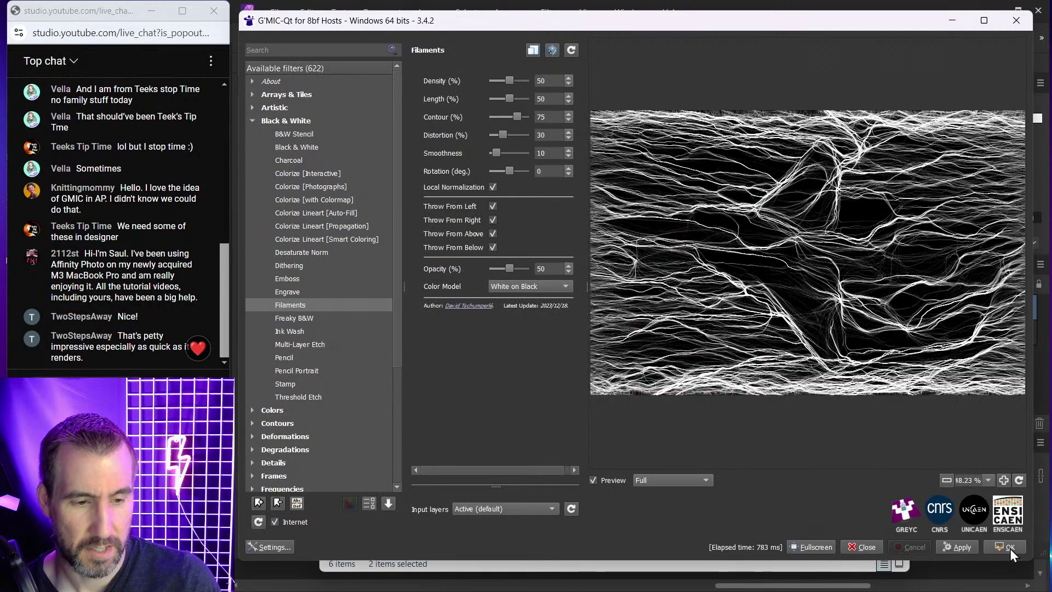
pyautogui.click(1011, 550)
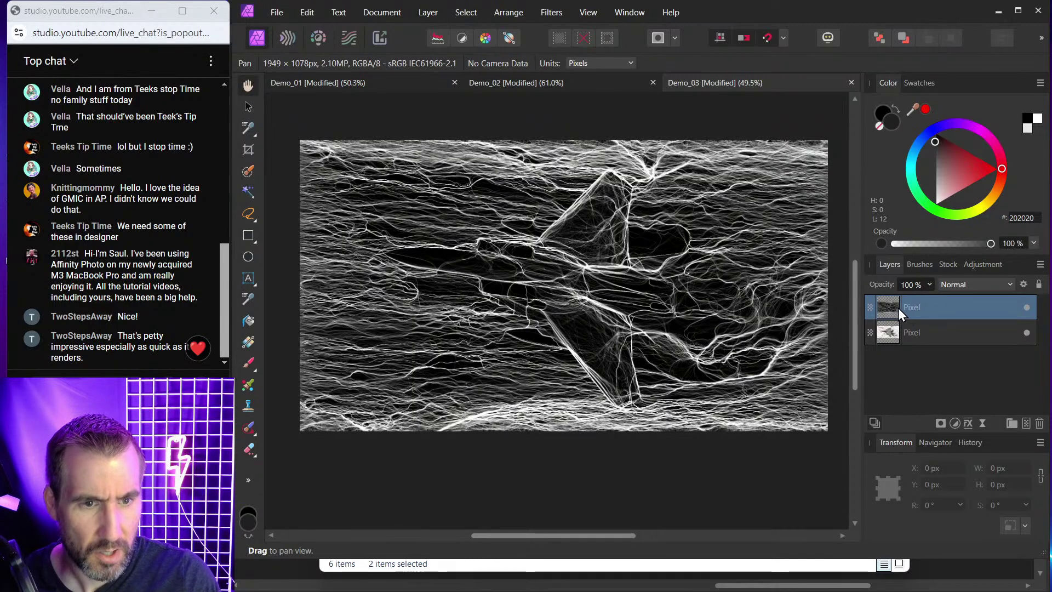
# Duplicate the filaments layer and hide the lower copy.
pyautogui.hotkey('ctrl', 'j')
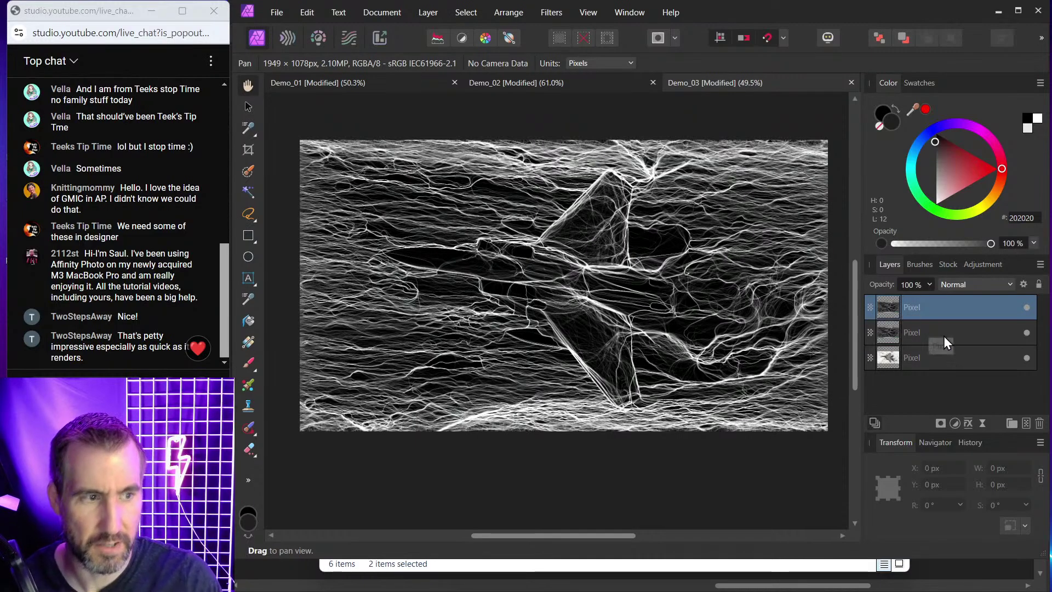
pyautogui.click(1027, 332)
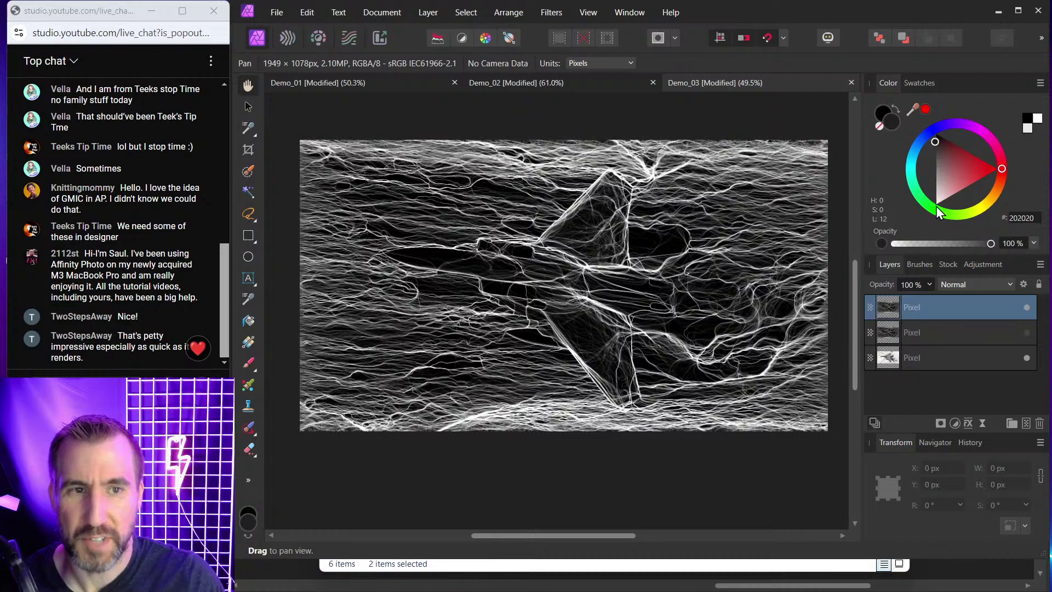
# Add a Gradient Map adjustment to the top filaments layer and delete the gradient's middle green stop.
pyautogui.click(955, 423)
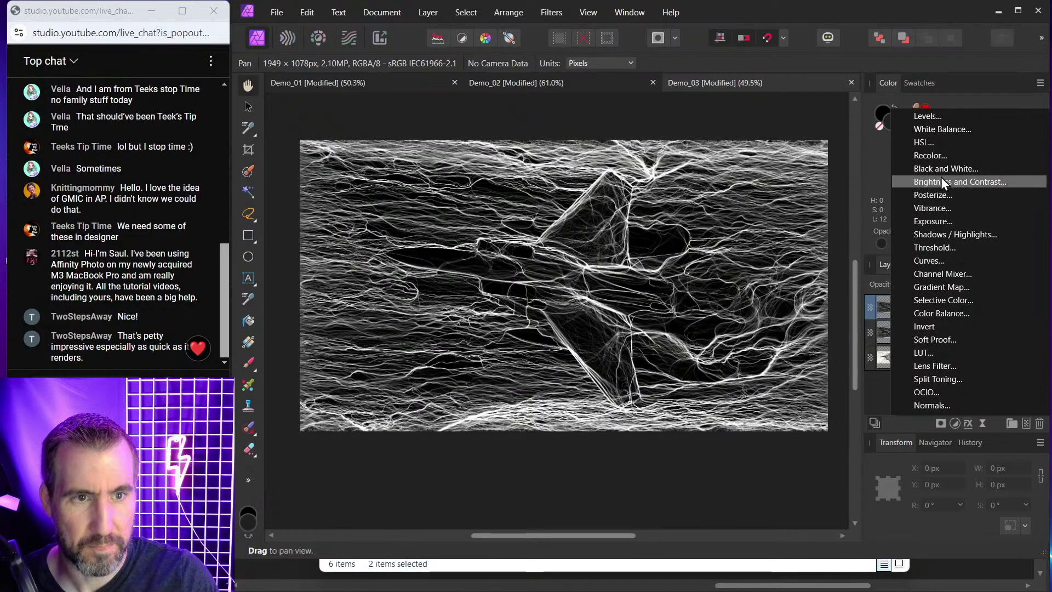
pyautogui.click(939, 286)
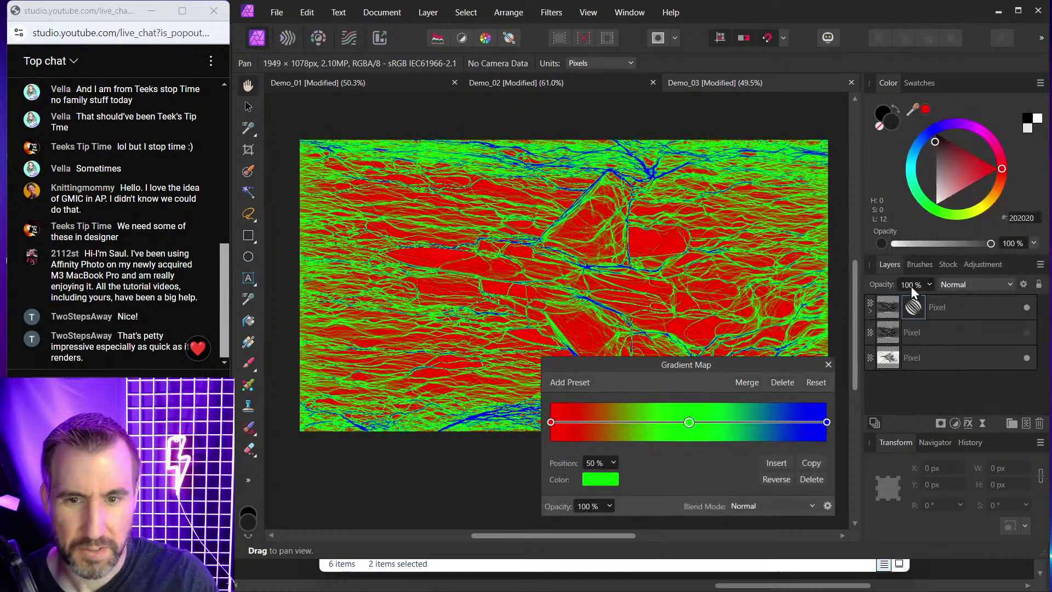
pyautogui.click(810, 480)
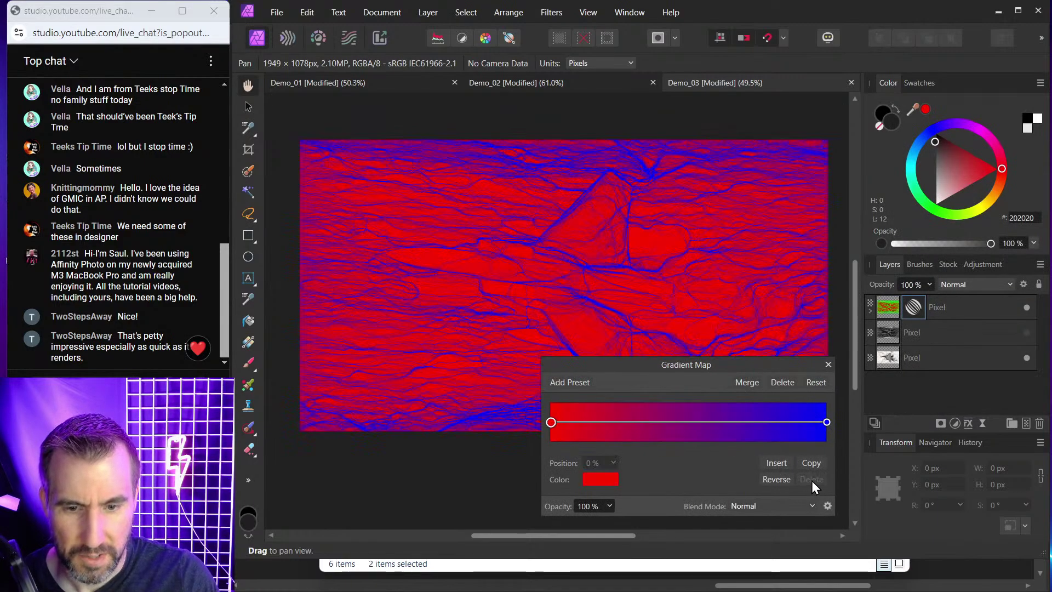
# Set the gradient map's start colour to black (000000) and its end colour to cyan (00E3FF), and close its settings.
pyautogui.click(599, 480)
pyautogui.moveTo(590, 383); pyautogui.dragTo(579, 344)
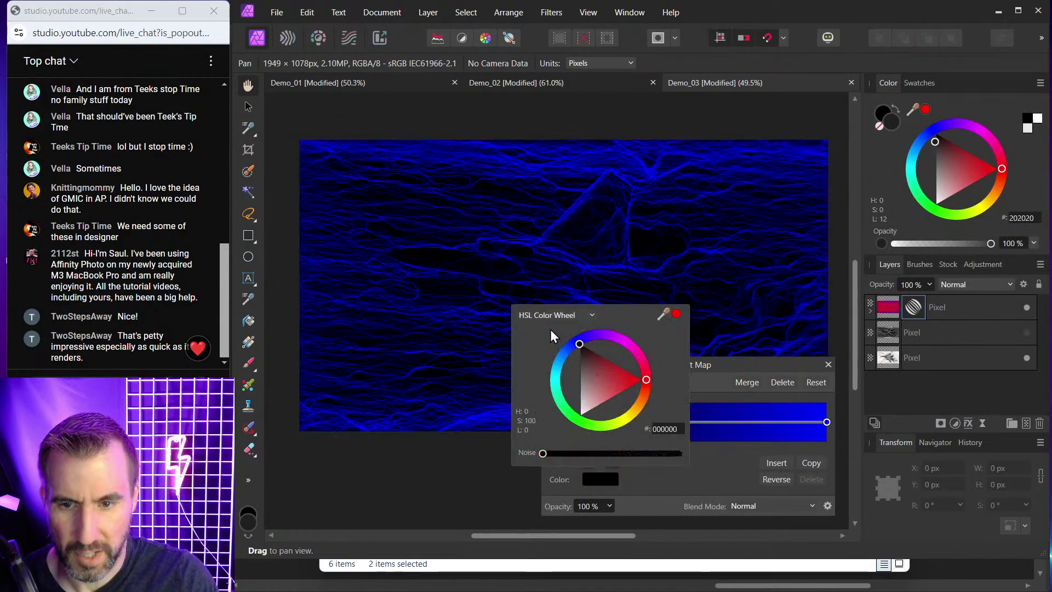
pyautogui.click(707, 374)
pyautogui.click(826, 422)
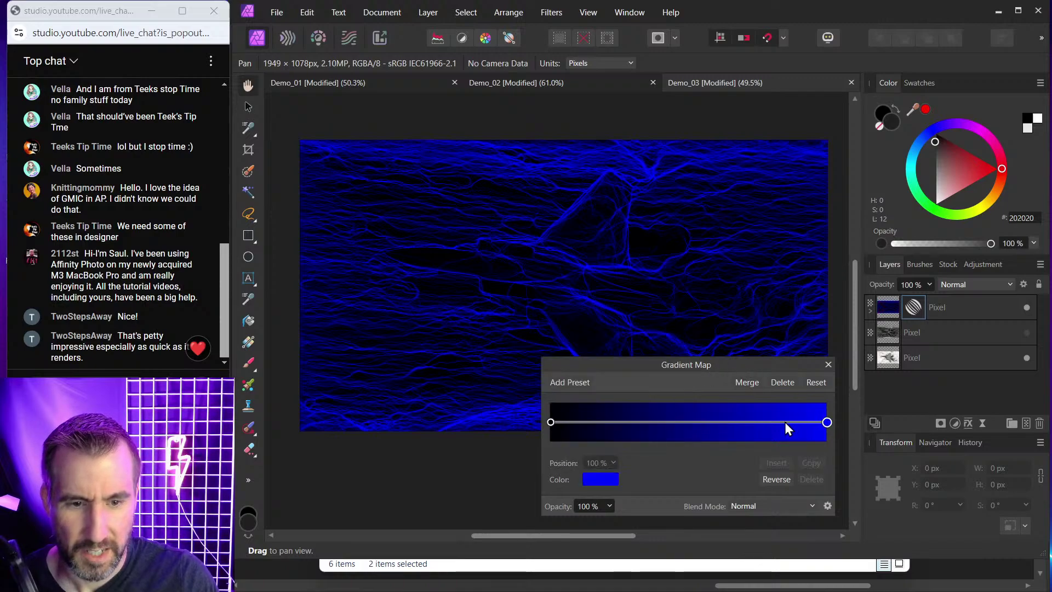
pyautogui.click(603, 480)
pyautogui.moveTo(570, 349); pyautogui.dragTo(557, 375)
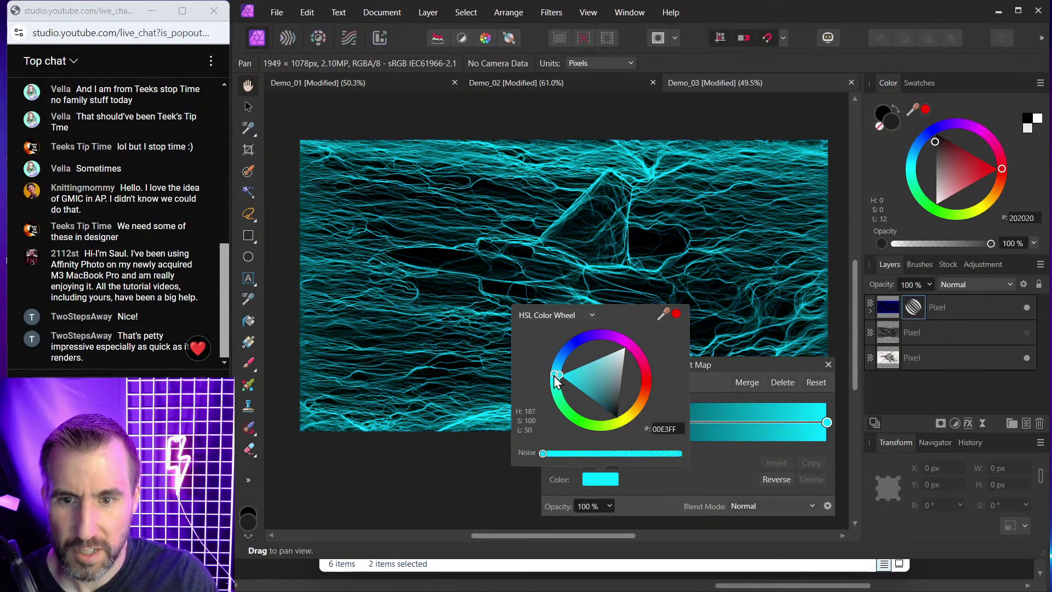
pyautogui.click(736, 368)
pyautogui.click(828, 365)
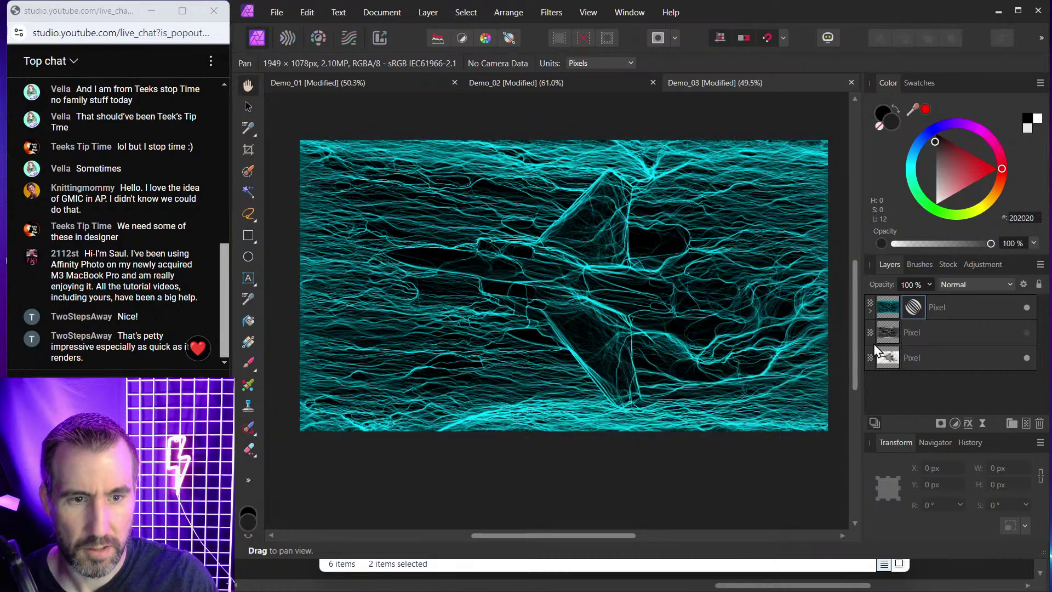
# Set the cyan filaments layer's blend mode to Screen over the jet photo.
pyautogui.click(886, 297)
pyautogui.click(977, 285)
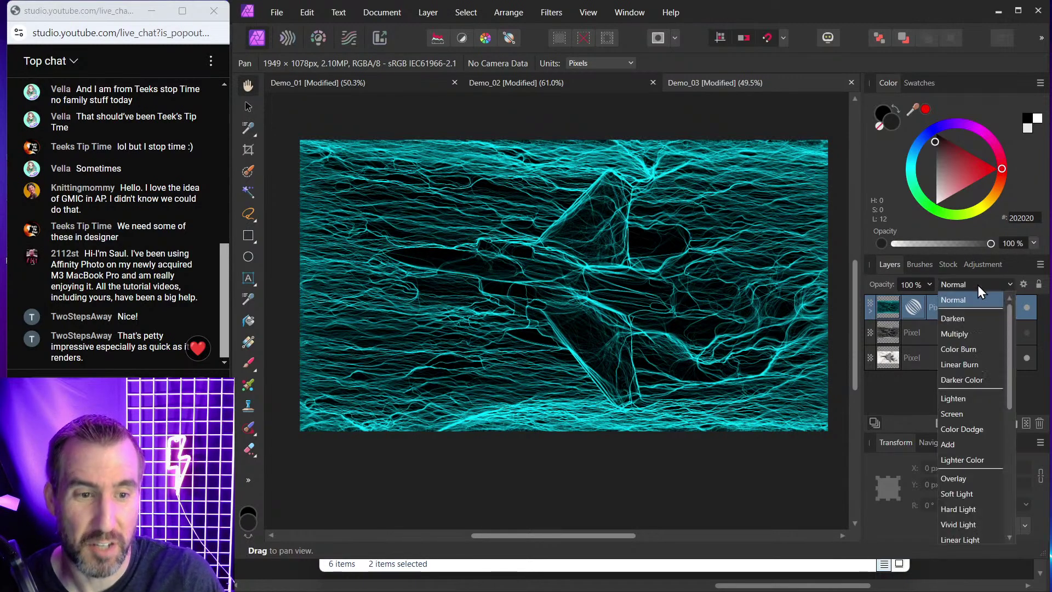
pyautogui.click(968, 415)
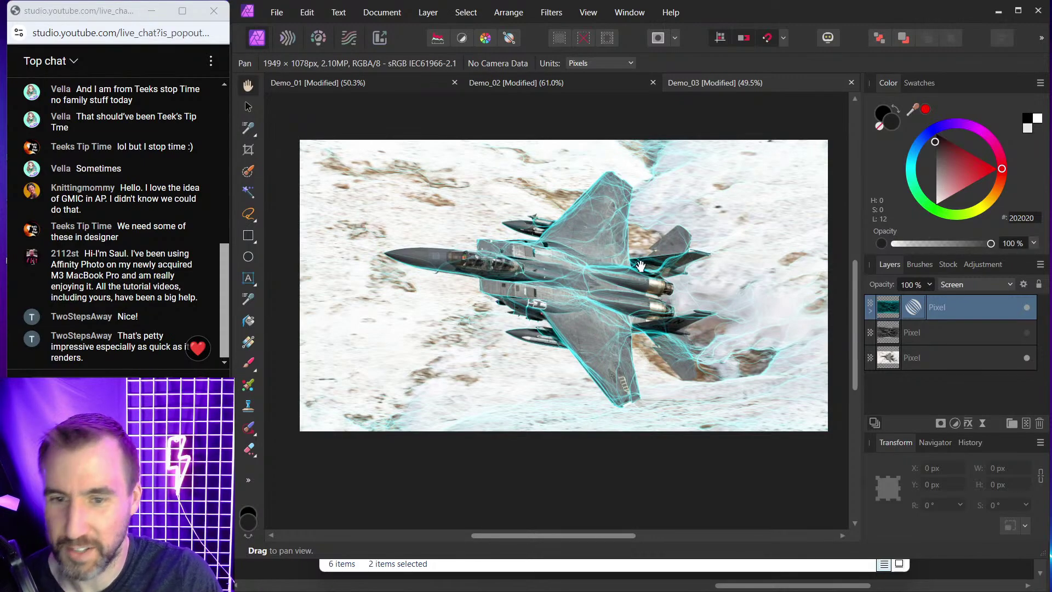
pyautogui.scroll(2, 575, 258)
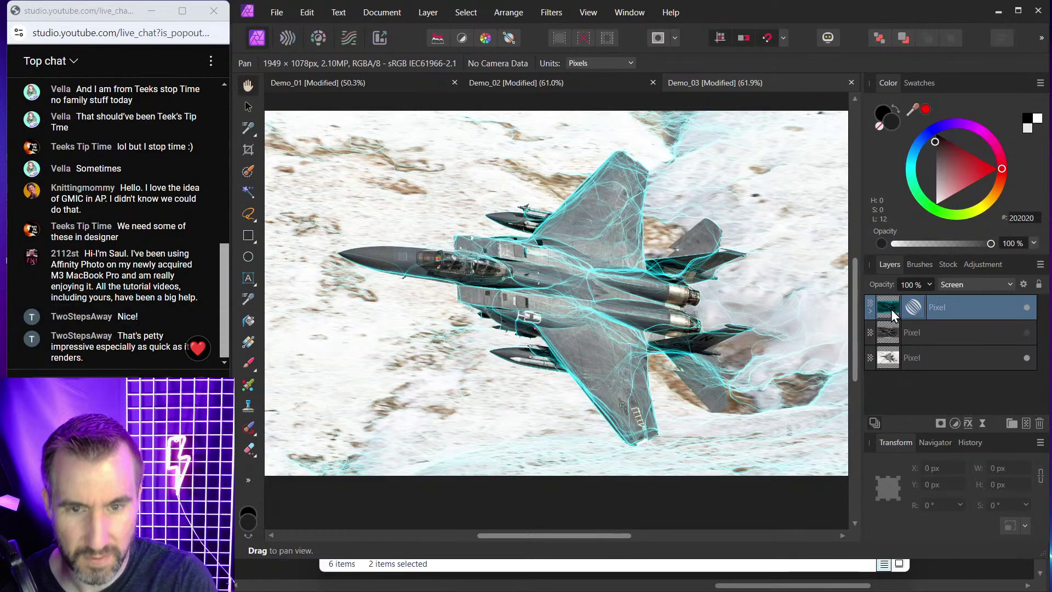
# Duplicate the cyan filaments layer and give the lower copy a Gaussian Blur layer effect with a radius of about 4.2 px.
pyautogui.hotkey('ctrl', 'j')
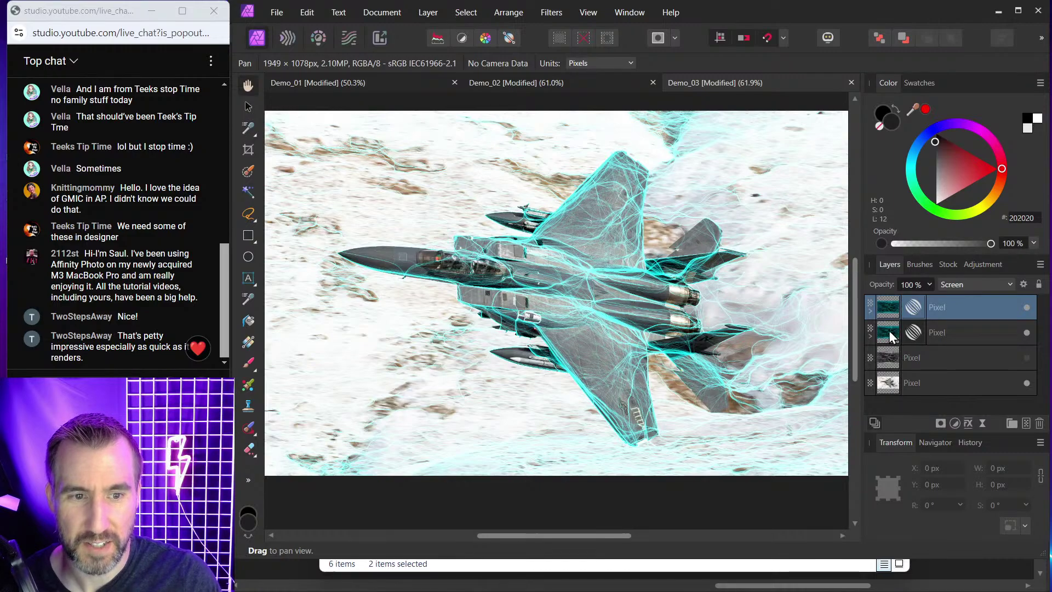
pyautogui.click(965, 333)
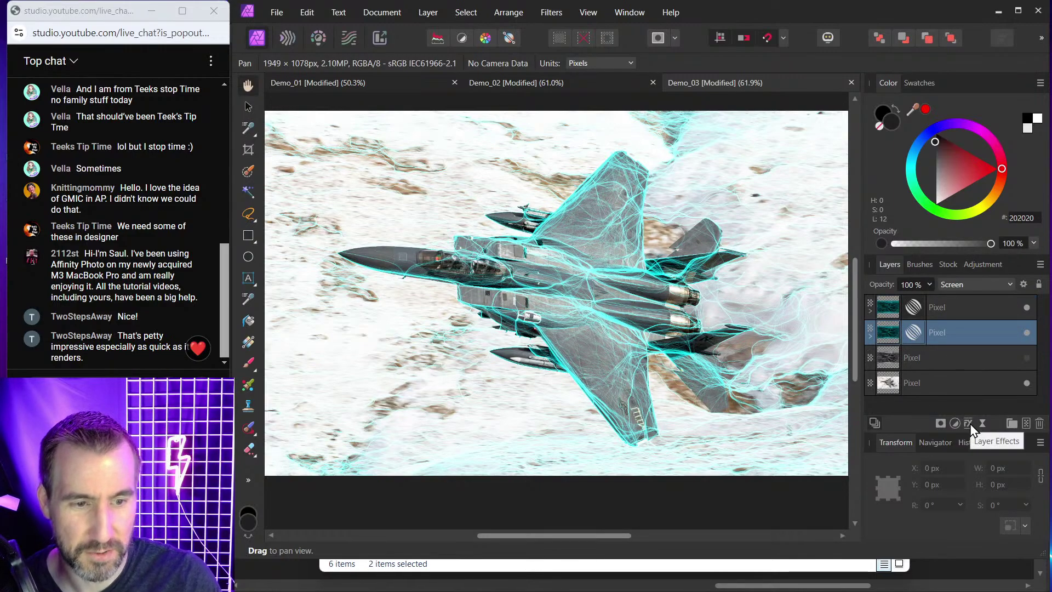
pyautogui.click(968, 424)
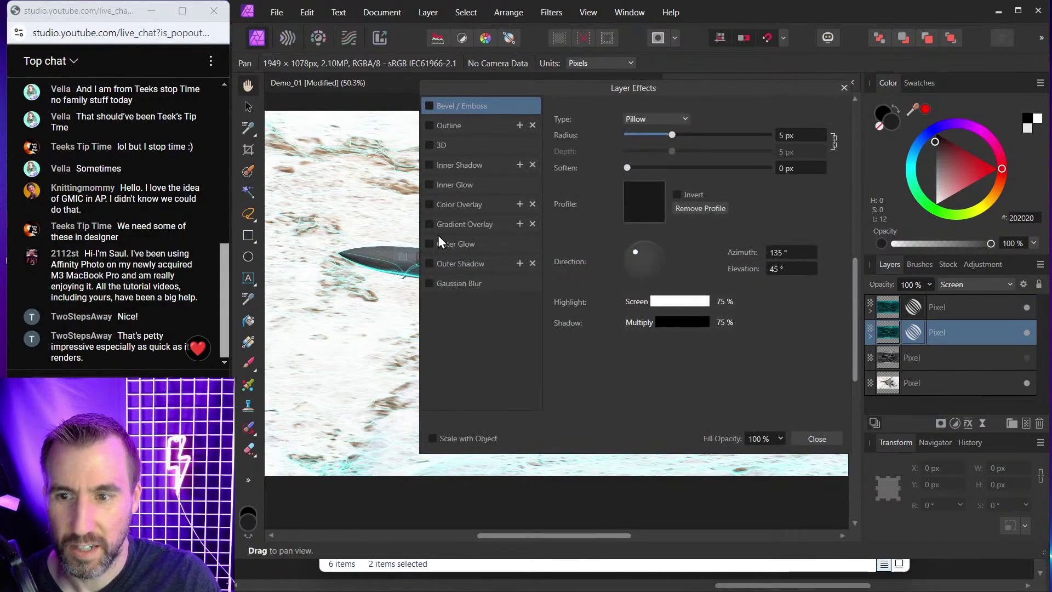
pyautogui.click(429, 283)
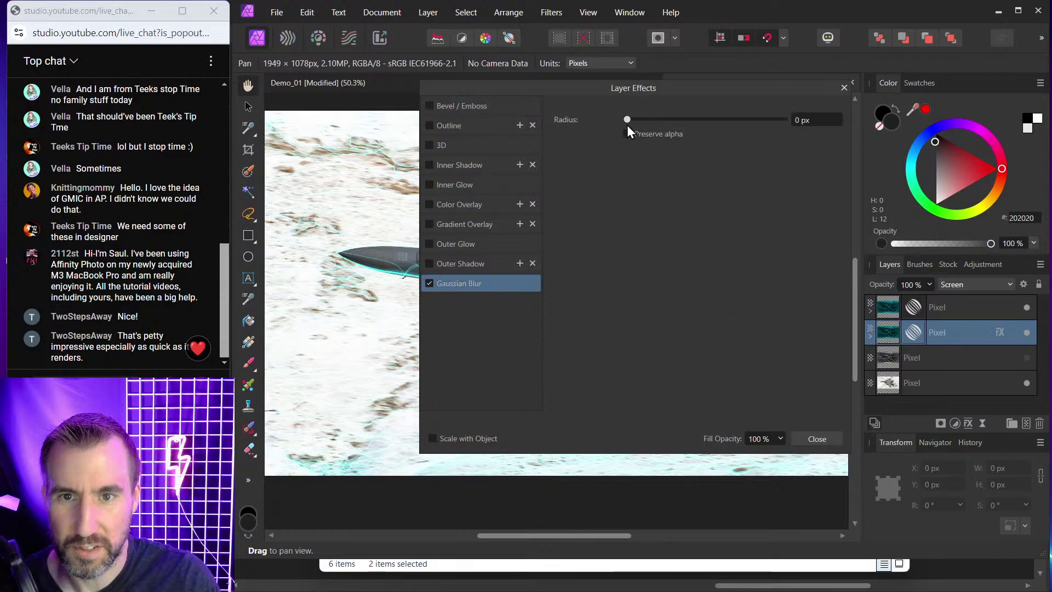
pyautogui.moveTo(669, 127); pyautogui.dragTo(705, 128)
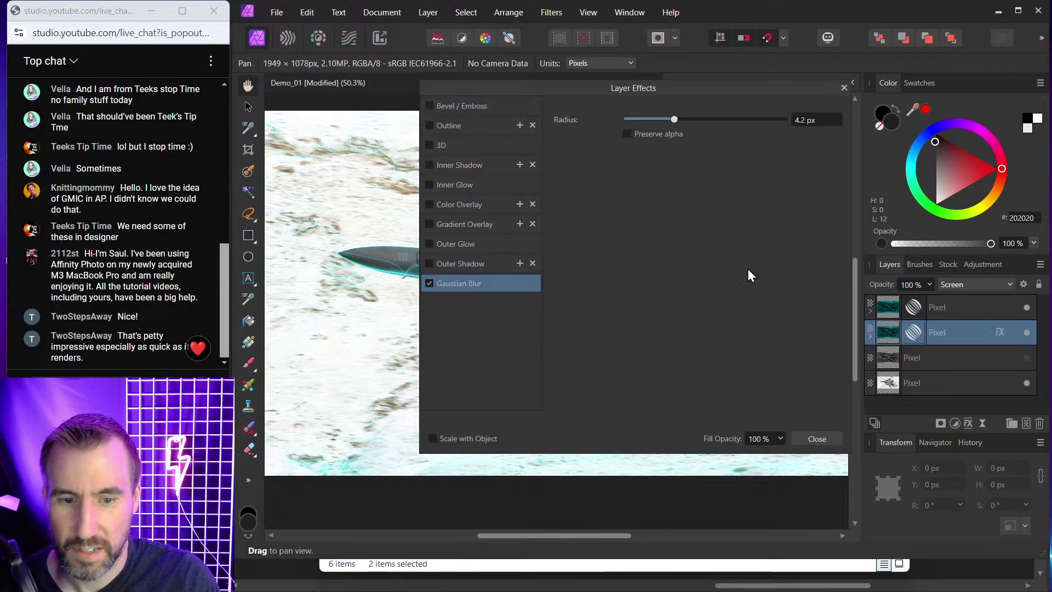
pyautogui.click(816, 438)
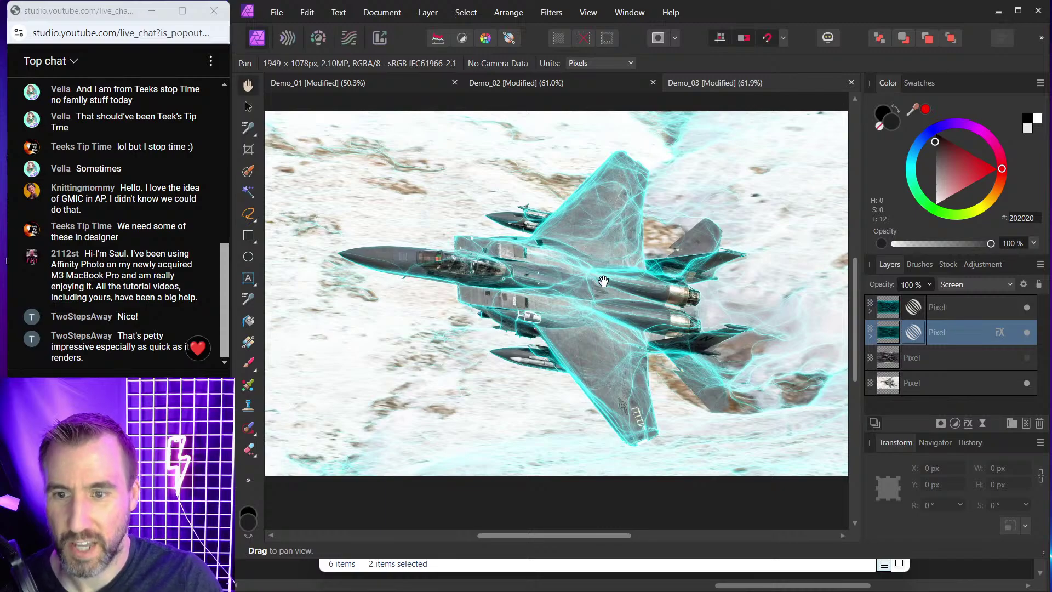
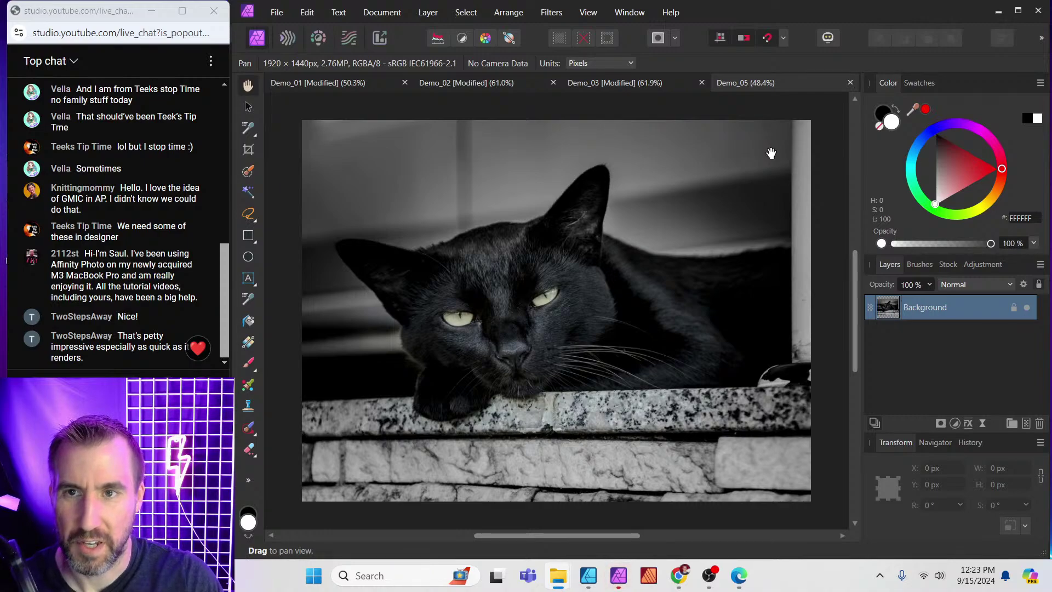
# Duplicate the Background layer of the black cat photo Demo_05.
pyautogui.click(1025, 423)
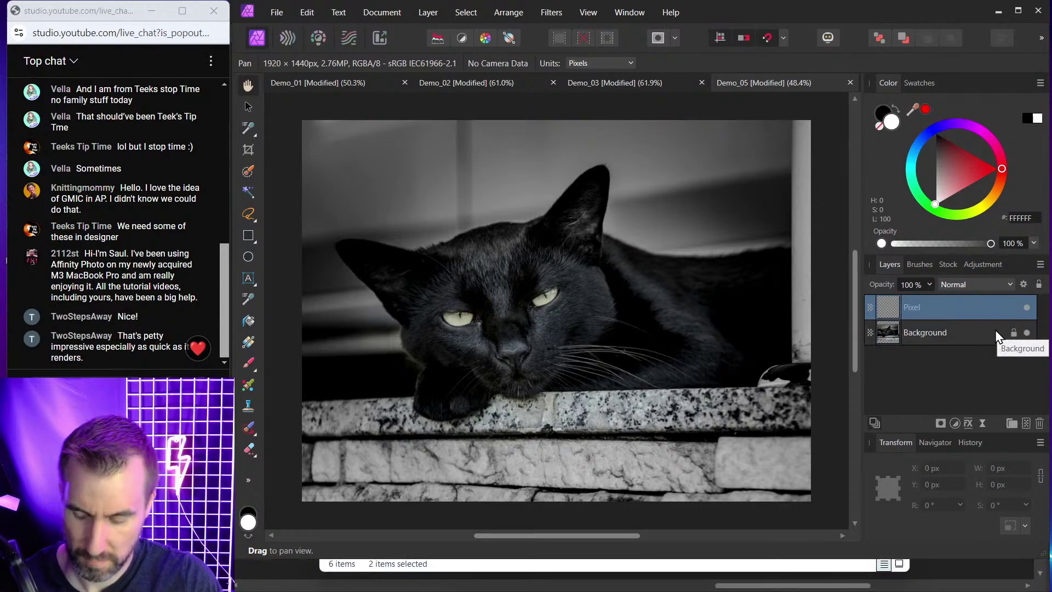
pyautogui.hotkey('ctrl', 'z')
pyautogui.hotkey('ctrl', 'j')
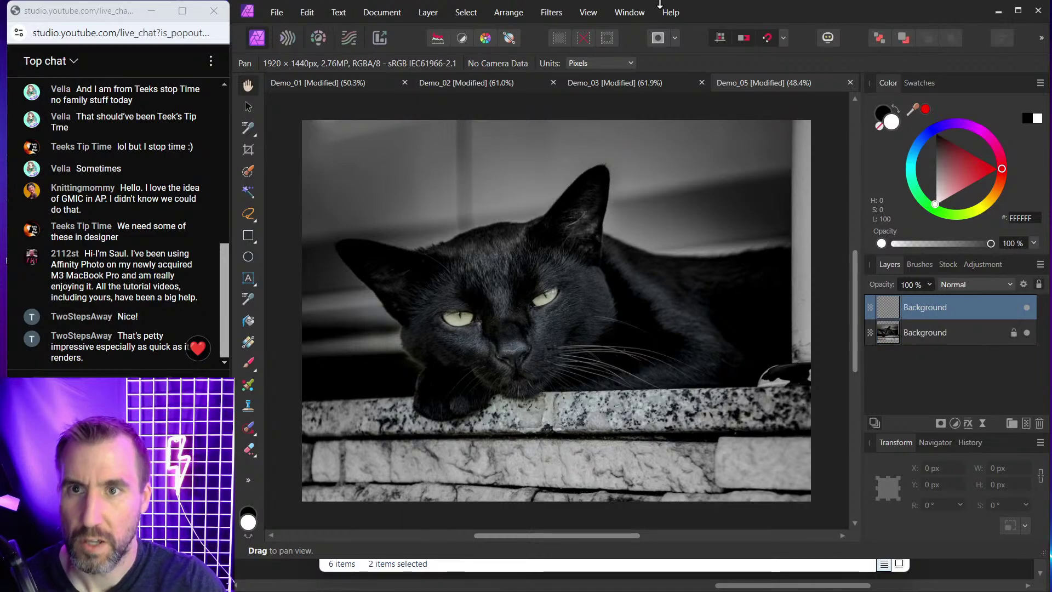
# Launch the G'MIC plug-in on the duplicated cat layer and preview the Filaments filter around the cat's face.
pyautogui.click(551, 12)
pyautogui.moveTo(640, 185)
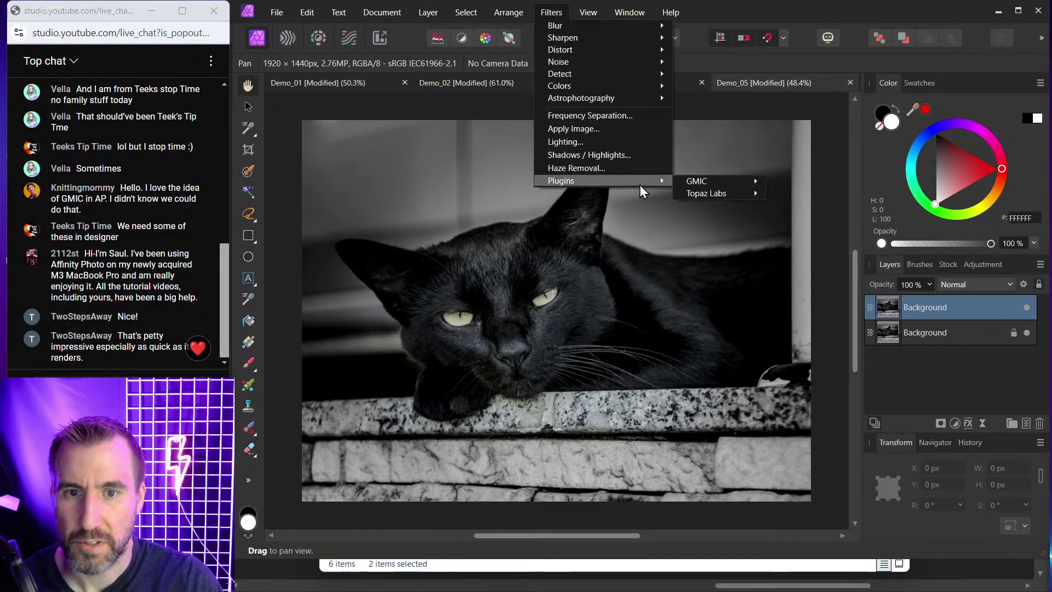
pyautogui.moveTo(715, 183)
pyautogui.click(794, 185)
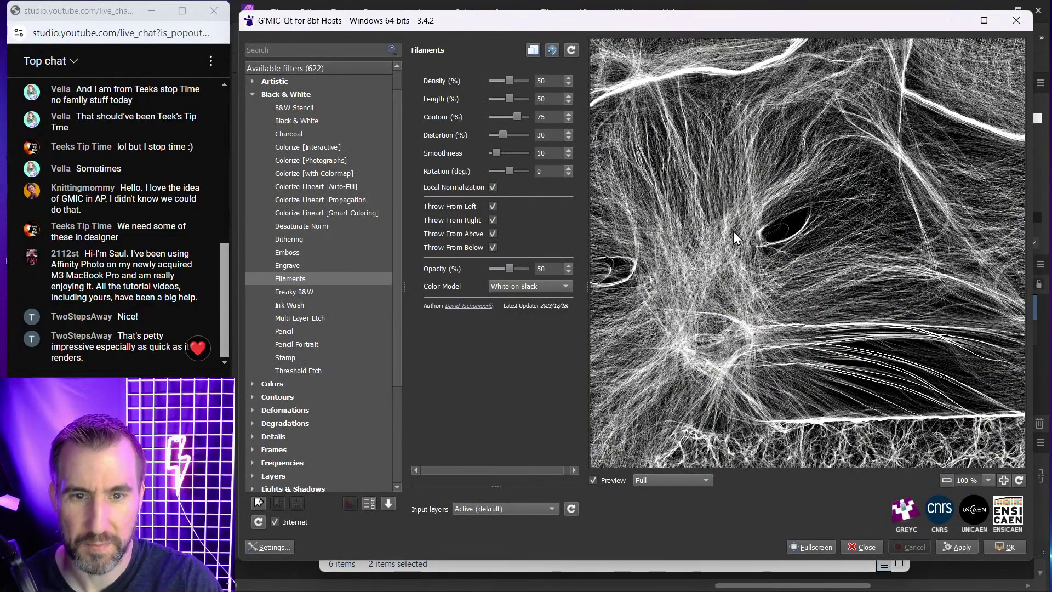
pyautogui.moveTo(733, 231); pyautogui.dragTo(803, 222)
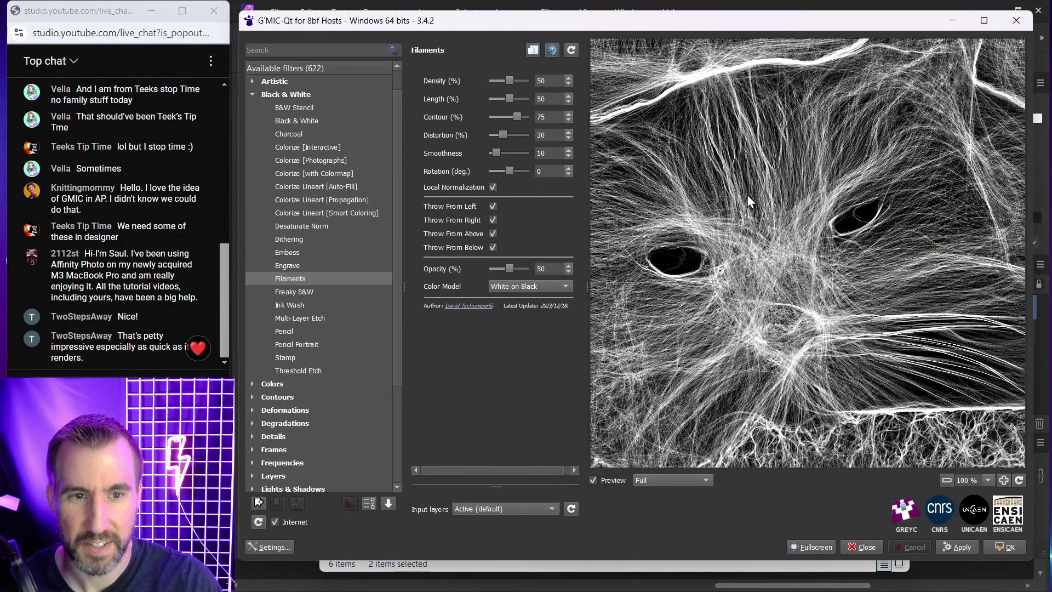
pyautogui.click(944, 482)
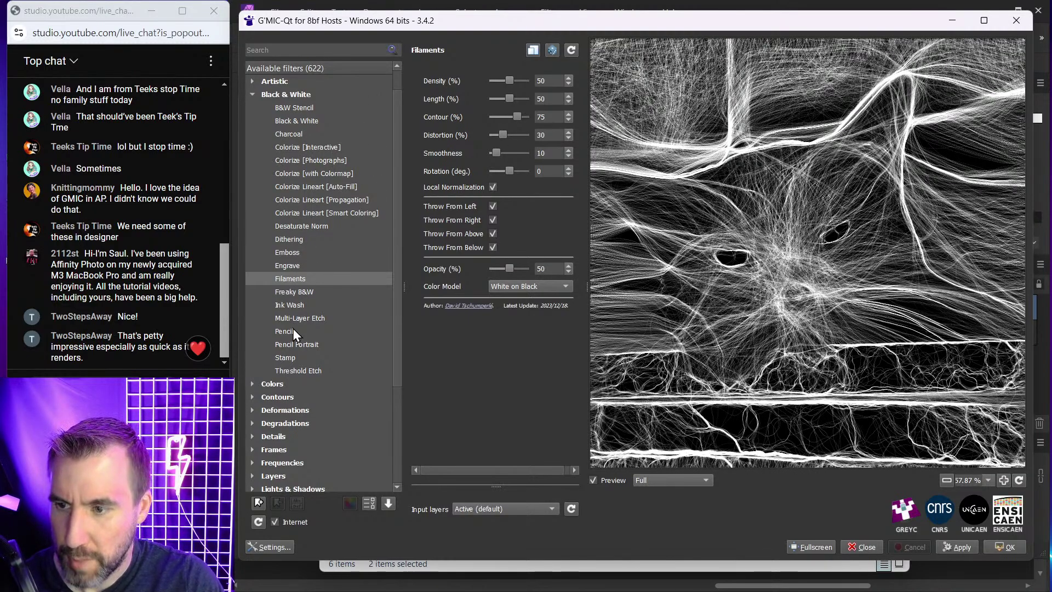
# Preview the Pencil Portrait filter on the cat photo and set its Stroke Length to 9.
pyautogui.click(318, 344)
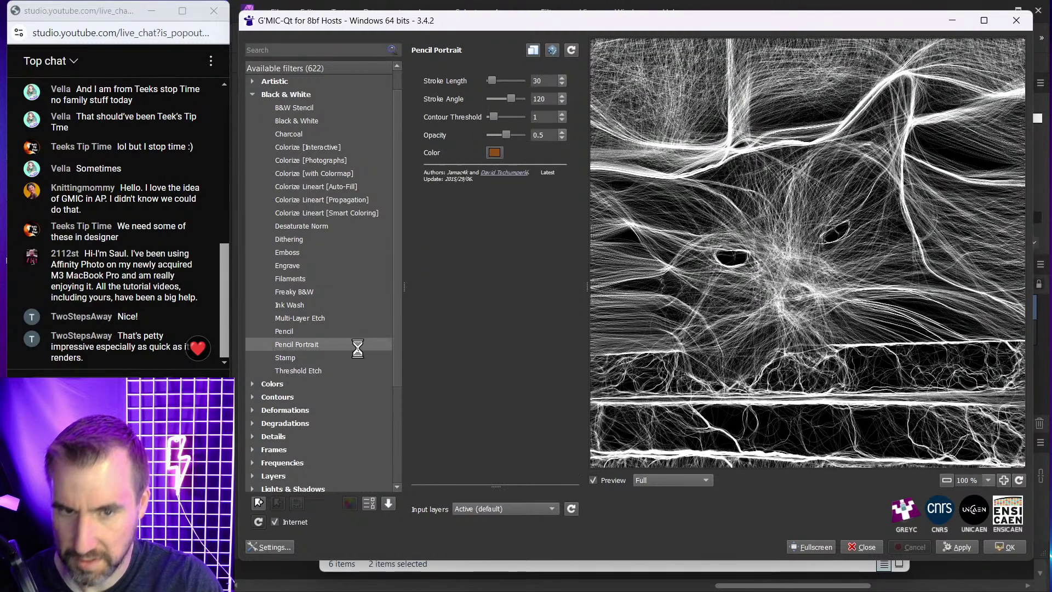
pyautogui.scroll(-1, 783, 307)
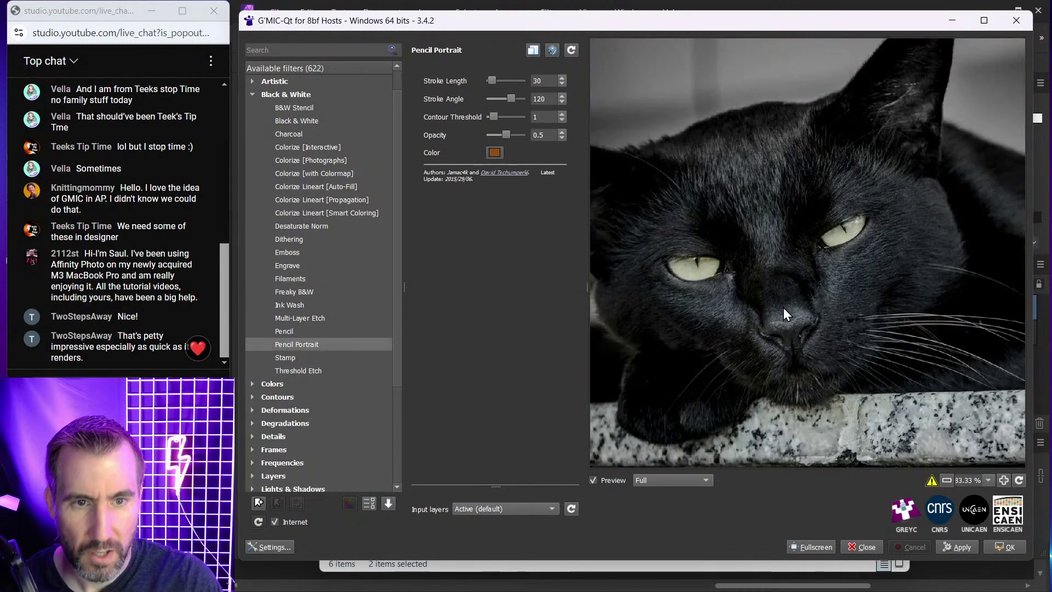
pyautogui.scroll(-2, 784, 307)
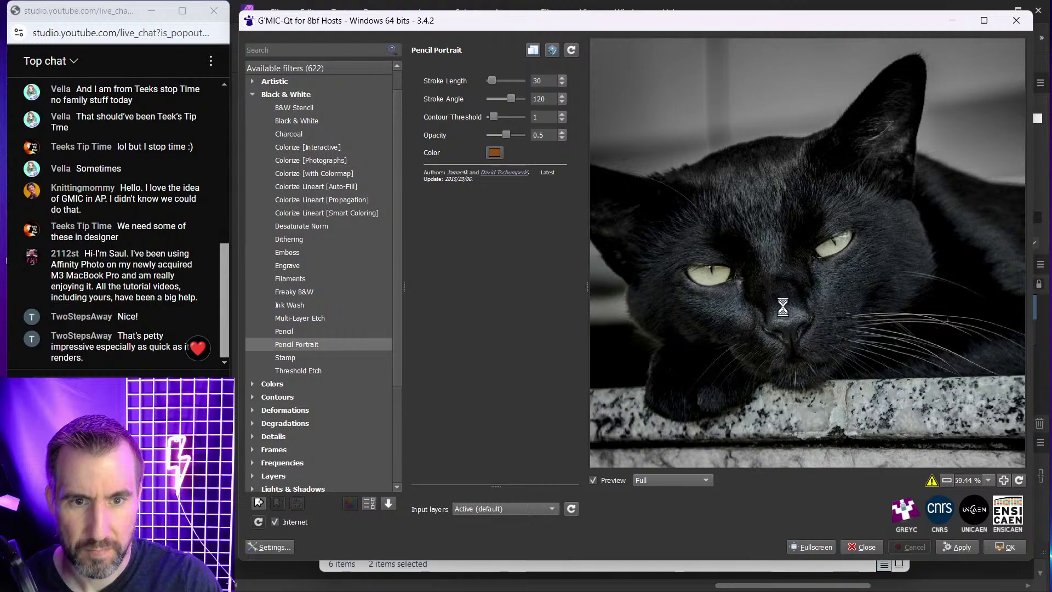
pyautogui.scroll(-1, 784, 310)
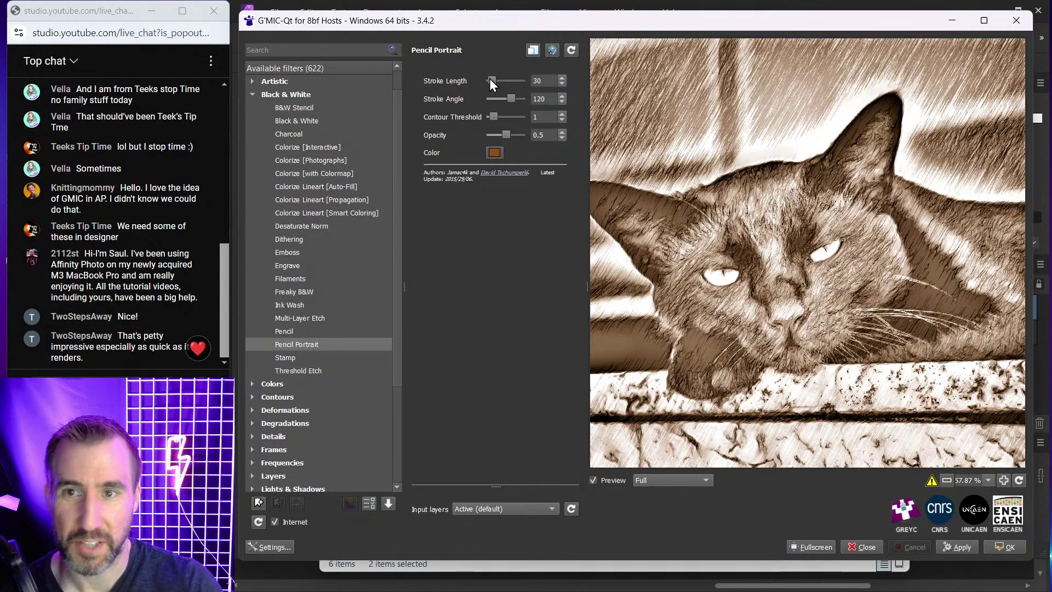
pyautogui.moveTo(491, 82); pyautogui.dragTo(492, 79)
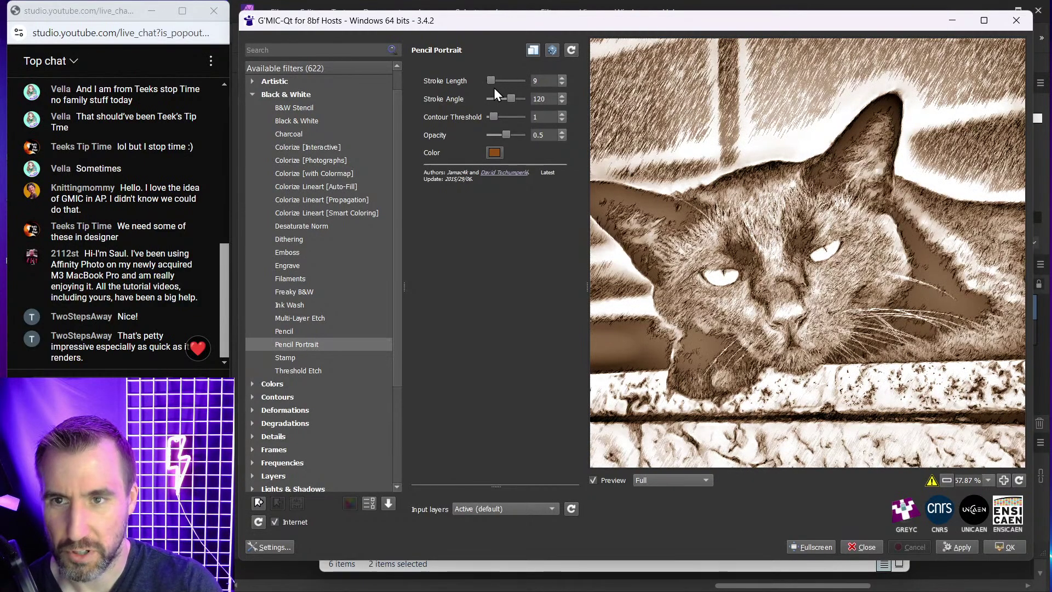
# Set the Pencil Portrait filter to Stroke Length 61.5, Stroke Angle 44.28 and Contour Threshold 2.11.
pyautogui.moveTo(496, 82); pyautogui.dragTo(499, 91)
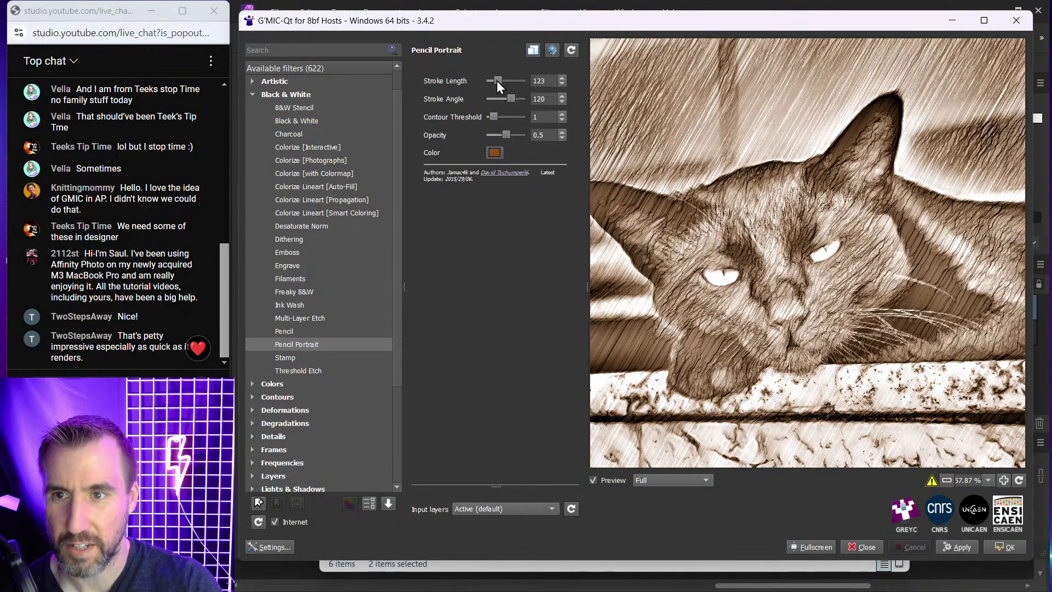
pyautogui.moveTo(496, 80); pyautogui.dragTo(491, 89)
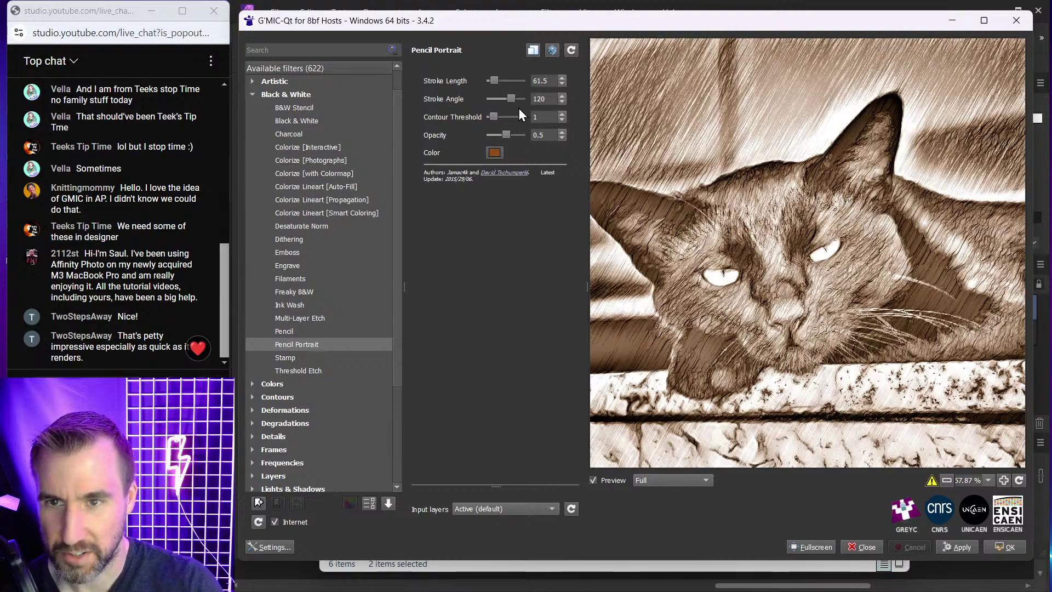
pyautogui.moveTo(510, 98); pyautogui.dragTo(479, 97)
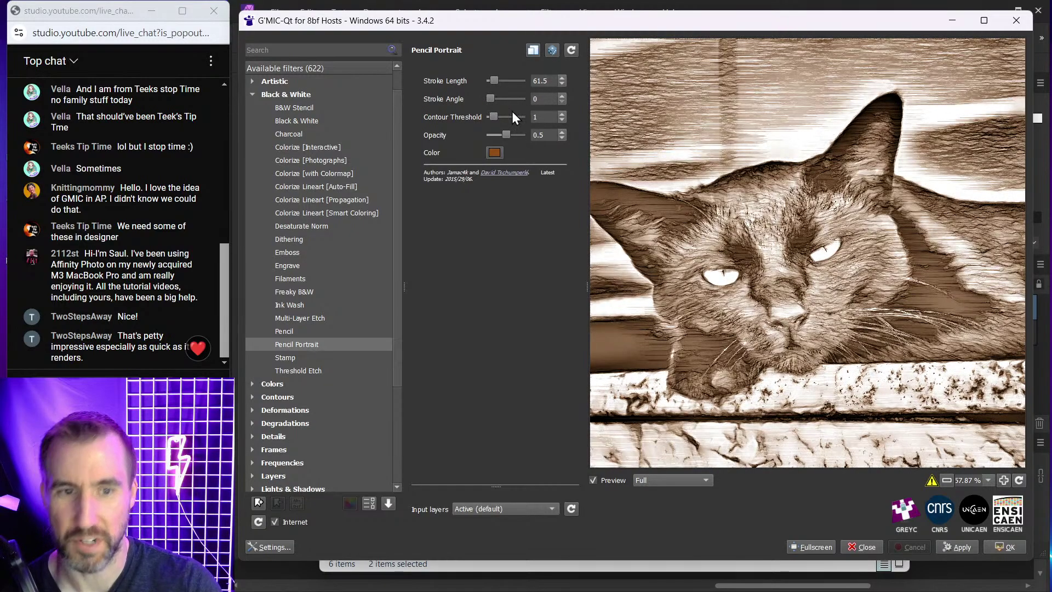
pyautogui.moveTo(489, 98); pyautogui.dragTo(495, 100)
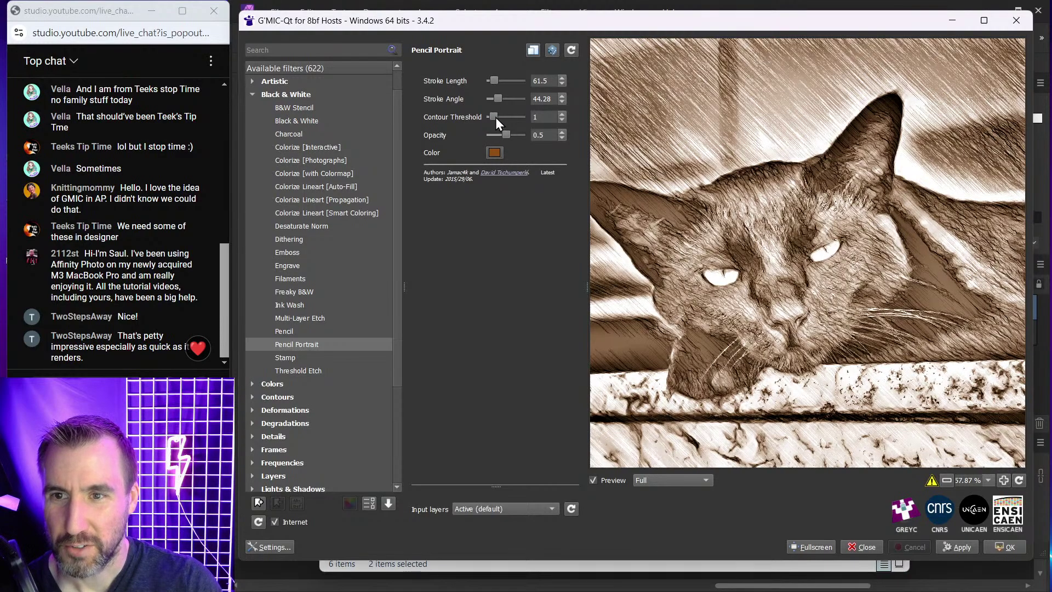
pyautogui.moveTo(496, 117); pyautogui.dragTo(501, 116)
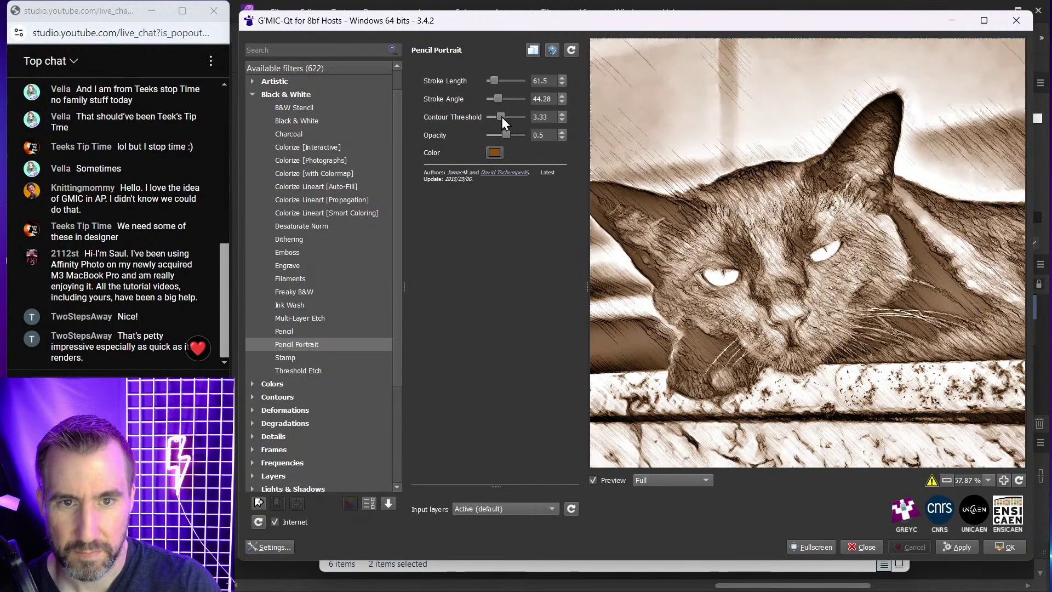
pyautogui.moveTo(501, 116); pyautogui.dragTo(497, 116)
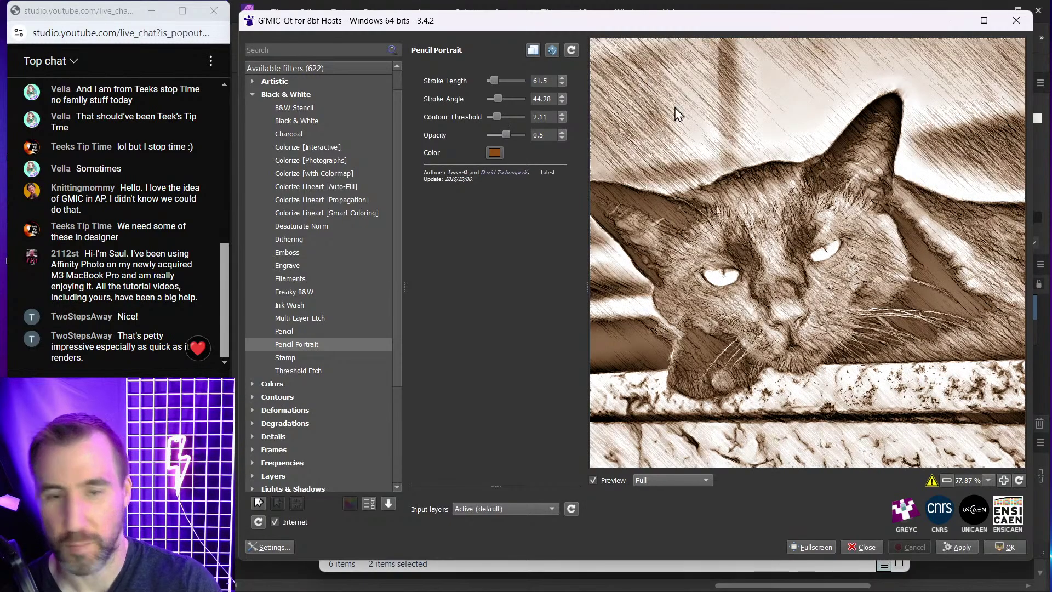
# Change the Pencil Portrait color to the dark purple #180238.
pyautogui.click(491, 150)
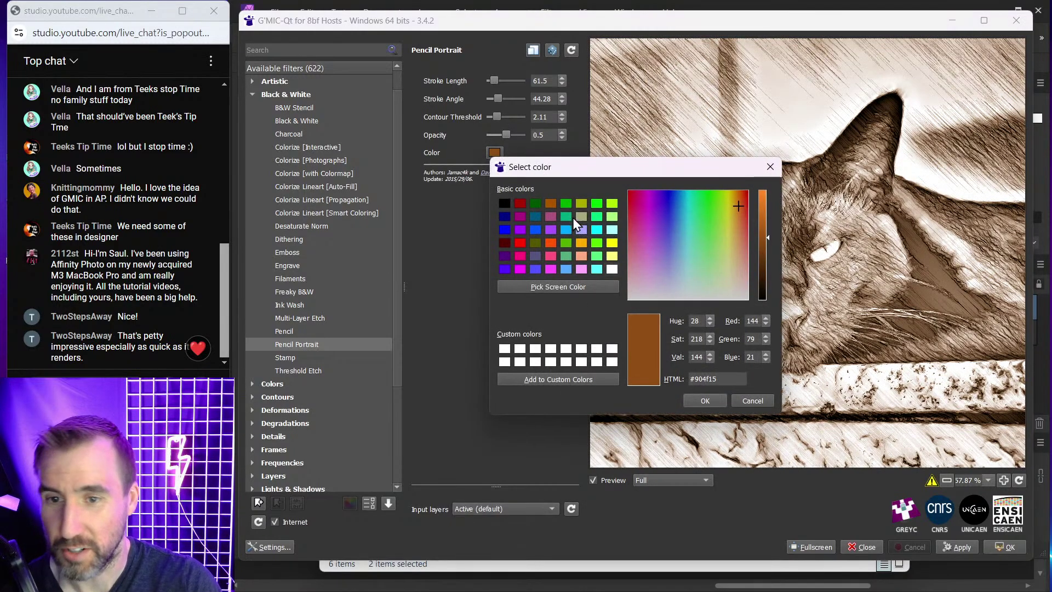
pyautogui.moveTo(719, 179); pyautogui.dragTo(505, 102)
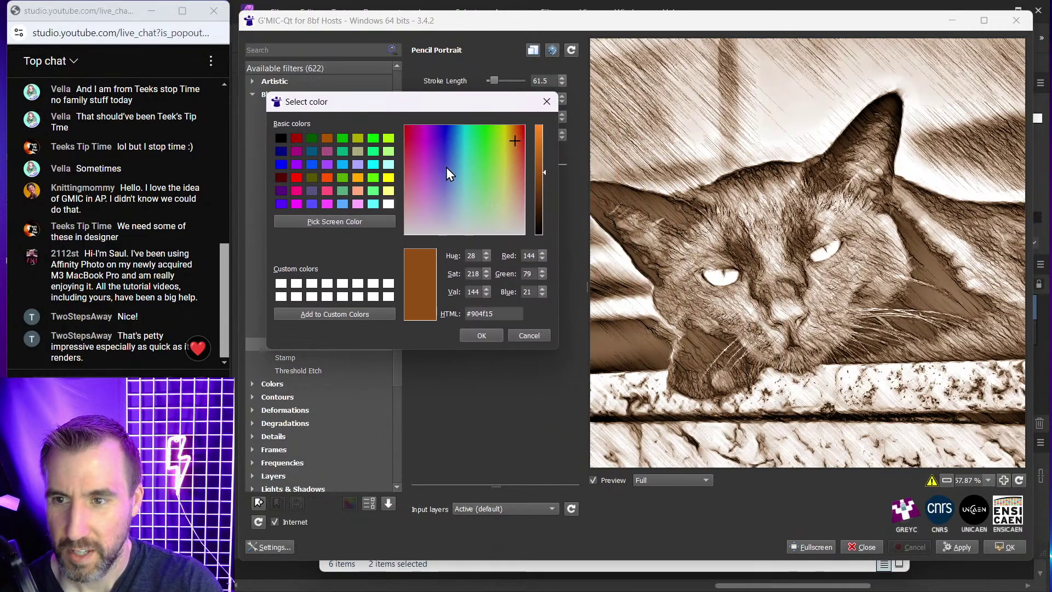
pyautogui.moveTo(445, 153); pyautogui.dragTo(437, 130)
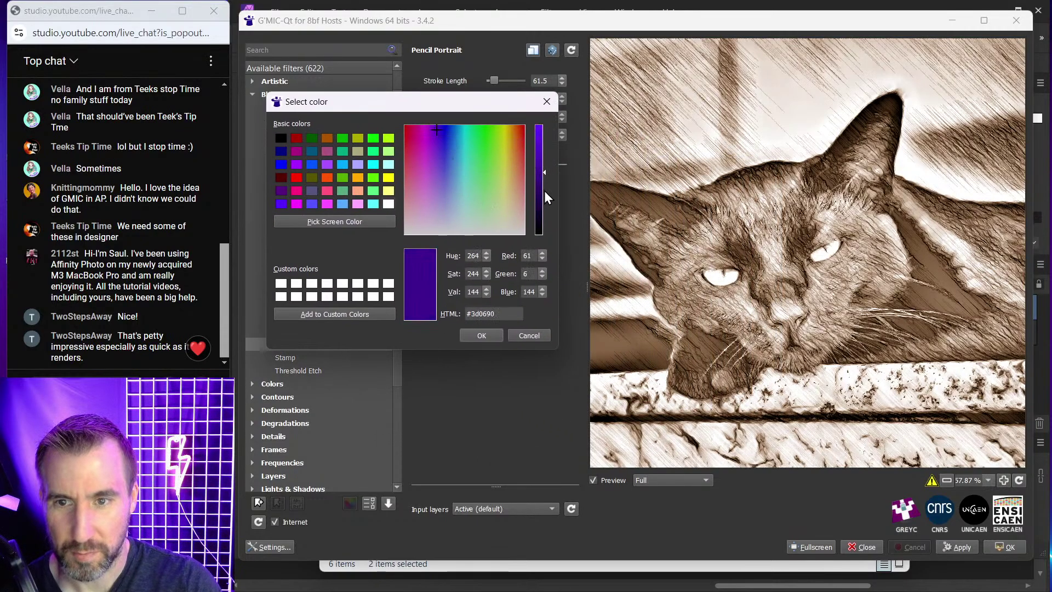
pyautogui.moveTo(544, 190)
pyautogui.mouseDown()
pyautogui.moveTo(541, 180)
pyautogui.moveTo(545, 210)
pyautogui.mouseUp()
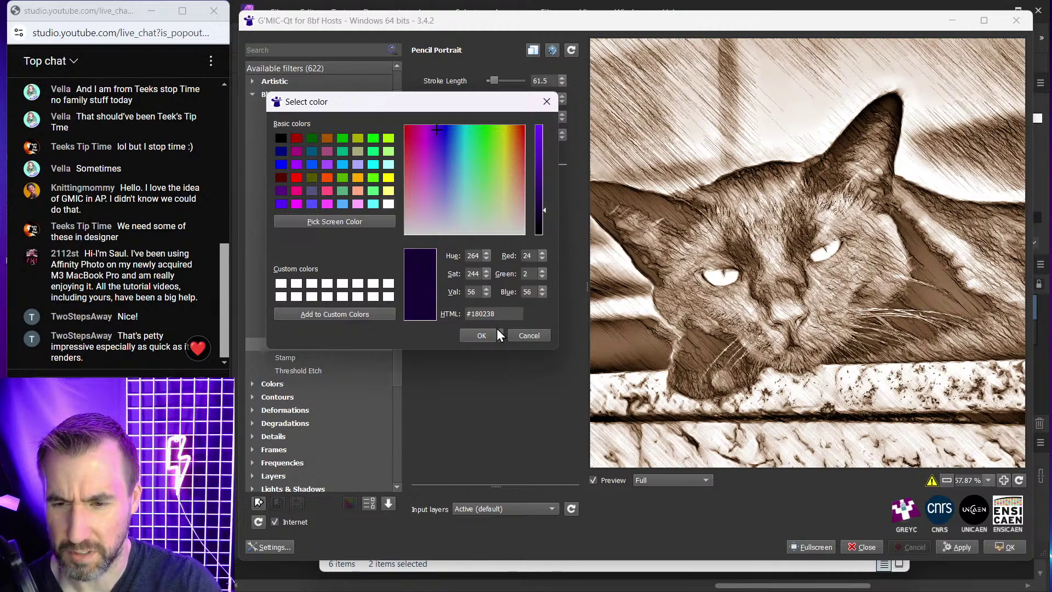
pyautogui.click(476, 334)
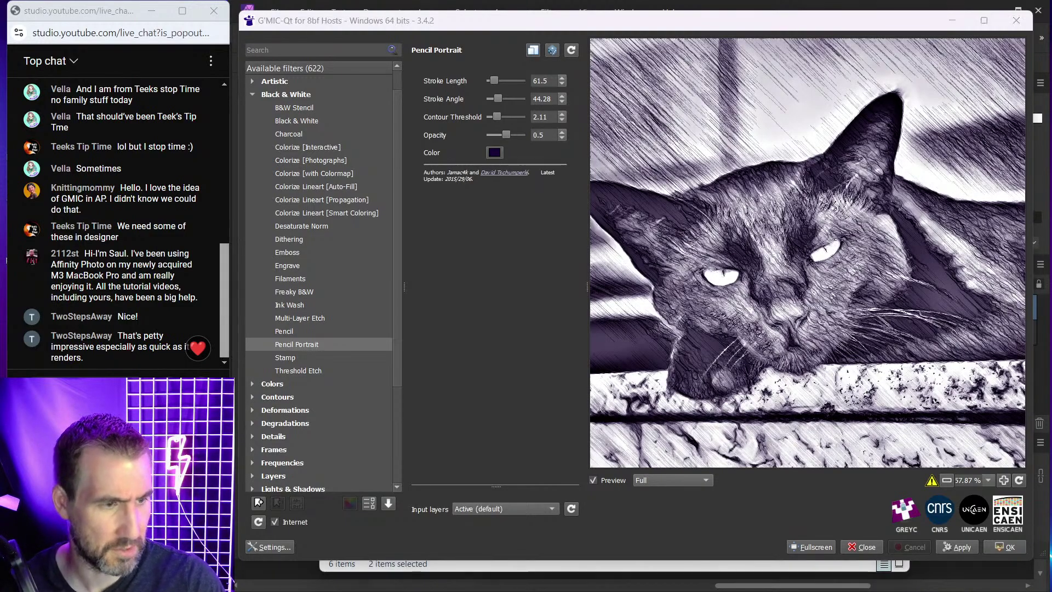
# Try to apply the Pencil Portrait filter to the cat photo and dismiss the G'MIC window.
pyautogui.click(1005, 547)
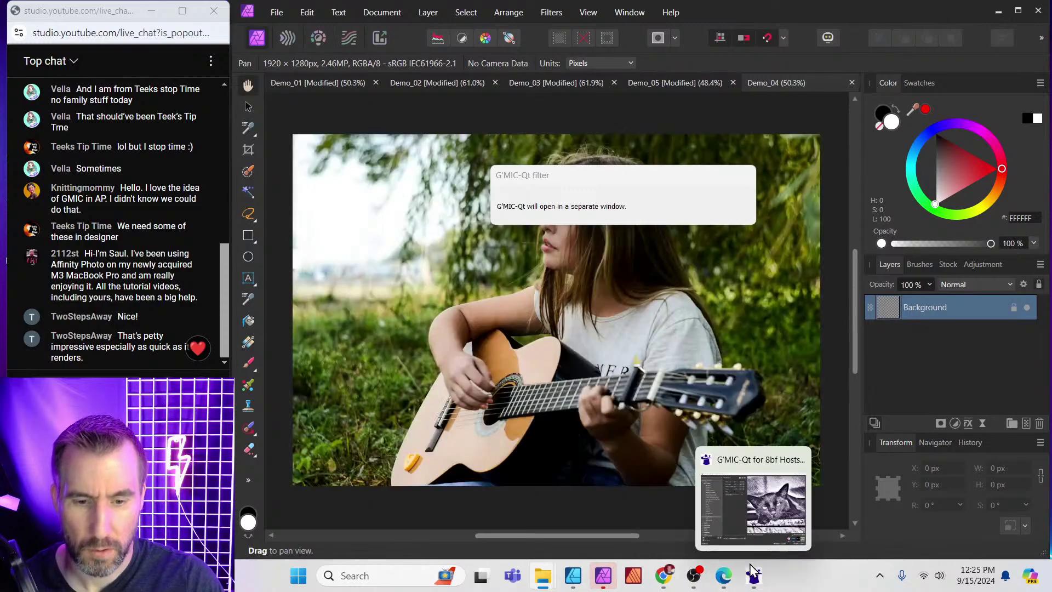
pyautogui.click(753, 575)
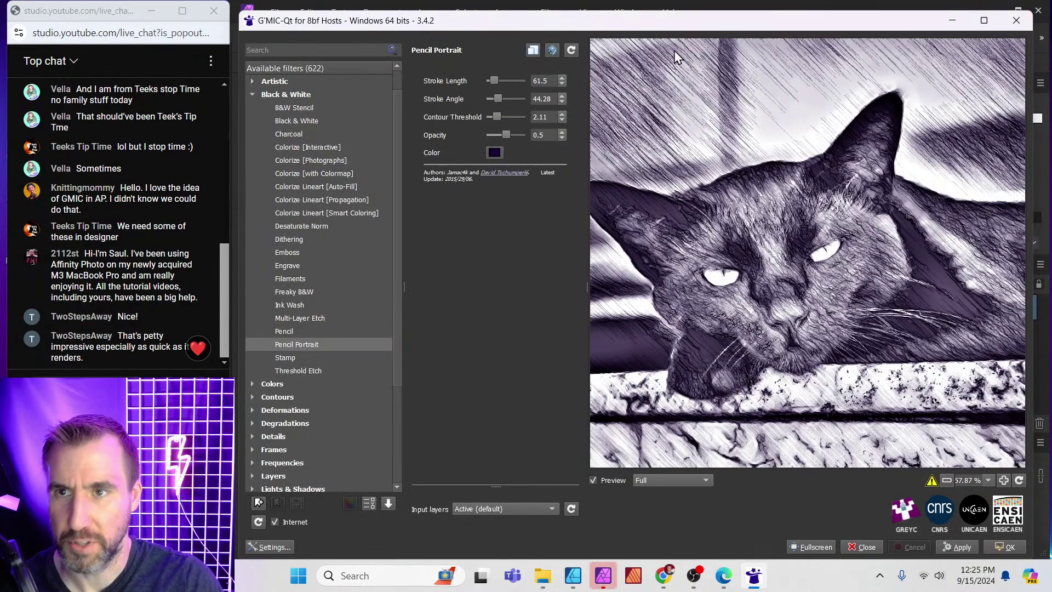
pyautogui.moveTo(919, 22); pyautogui.dragTo(938, 77)
pyautogui.click(984, 73)
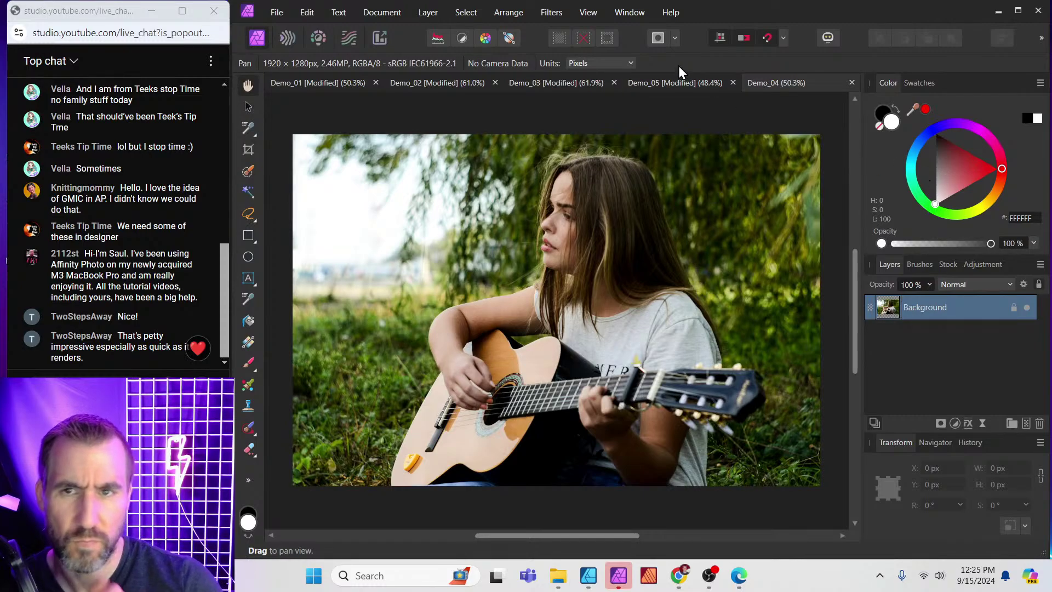
# Launch the G'MIC-Qt plug-in on the Background layer of the guitar photo Demo_04.
pyautogui.click(543, 11)
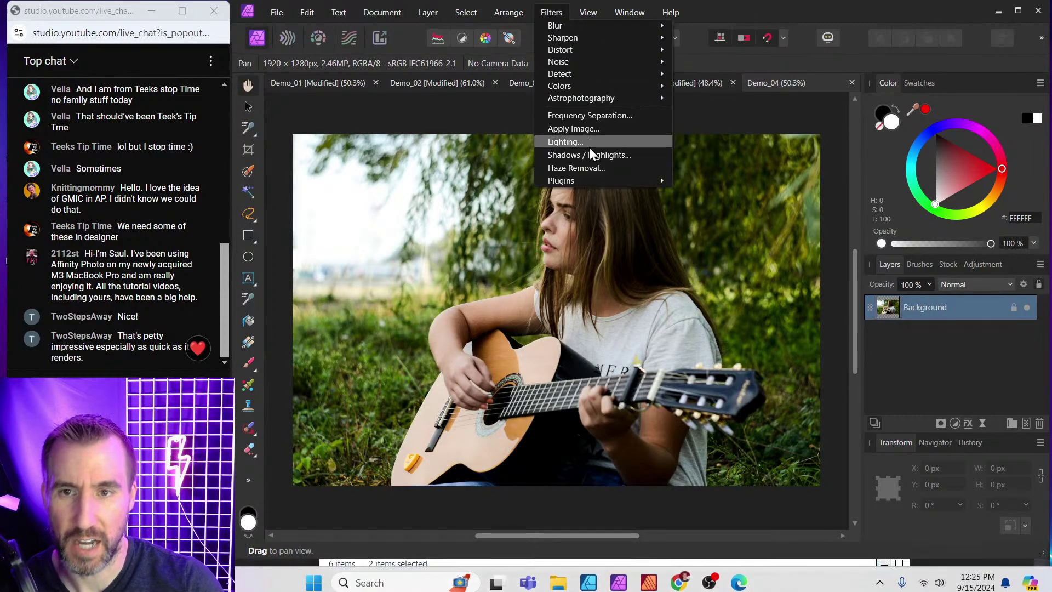
pyautogui.moveTo(594, 182)
pyautogui.moveTo(723, 182)
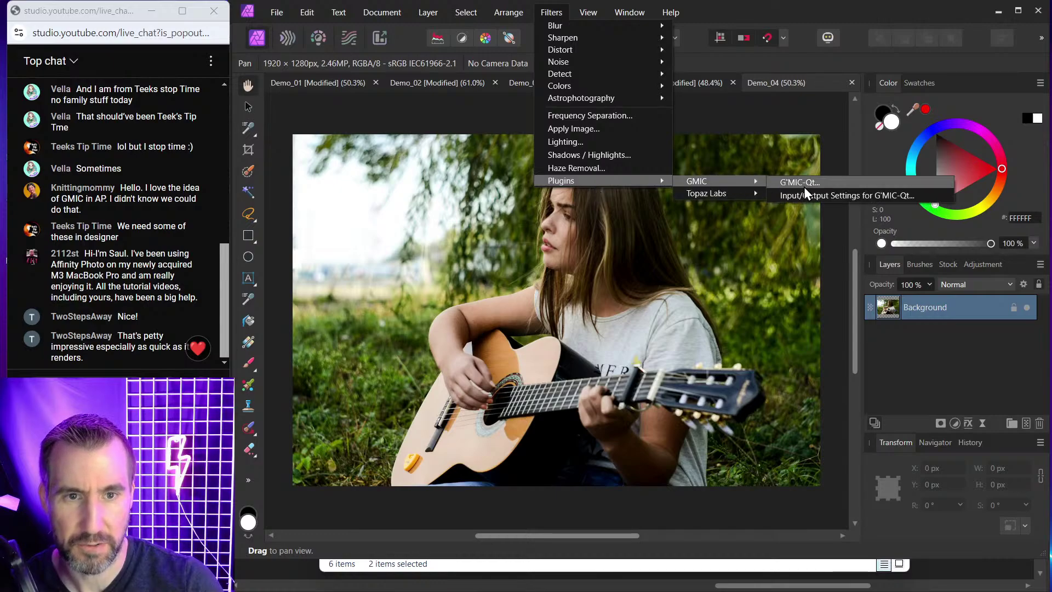
pyautogui.click(803, 183)
pyautogui.moveTo(469, 74); pyautogui.dragTo(498, 21)
# Expand the Colors category and look through its available filters.
pyautogui.click(267, 316)
pyautogui.click(250, 316)
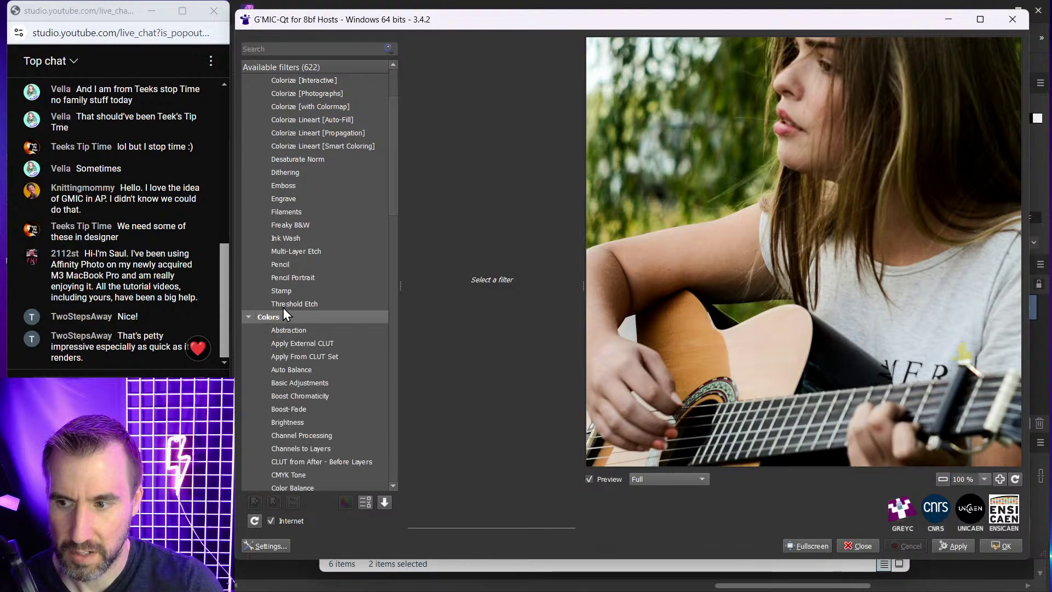
pyautogui.scroll(-2, 347, 278)
pyautogui.scroll(-2, 346, 278)
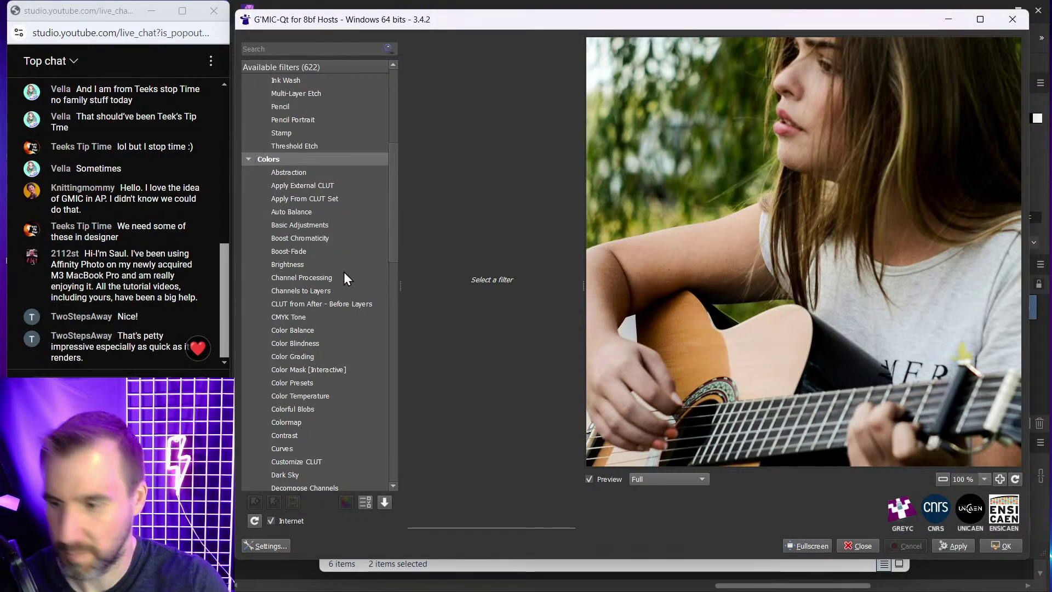
pyautogui.scroll(-7, 334, 282)
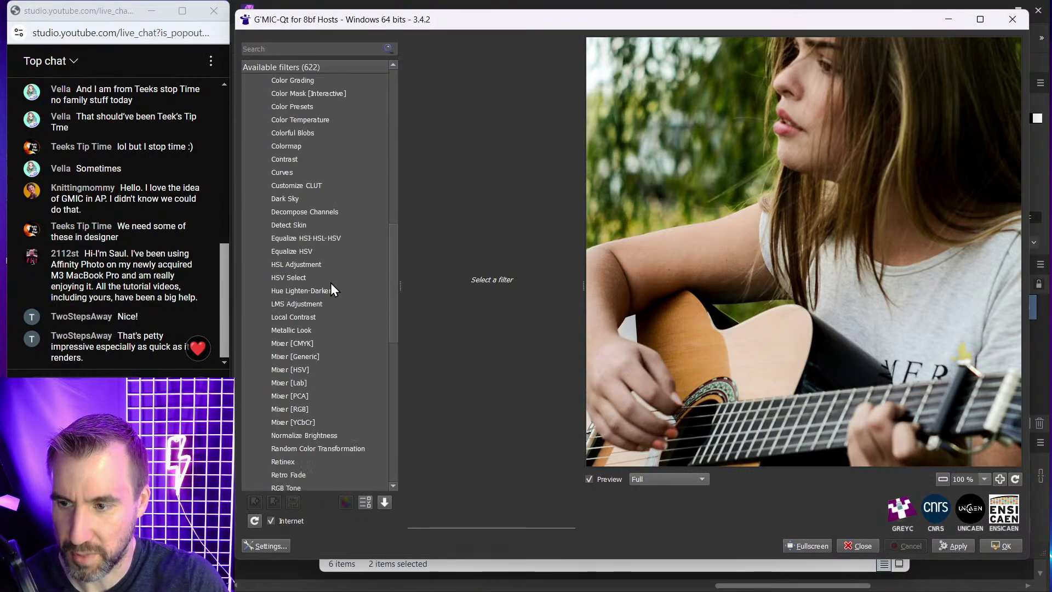
pyautogui.scroll(4, 312, 187)
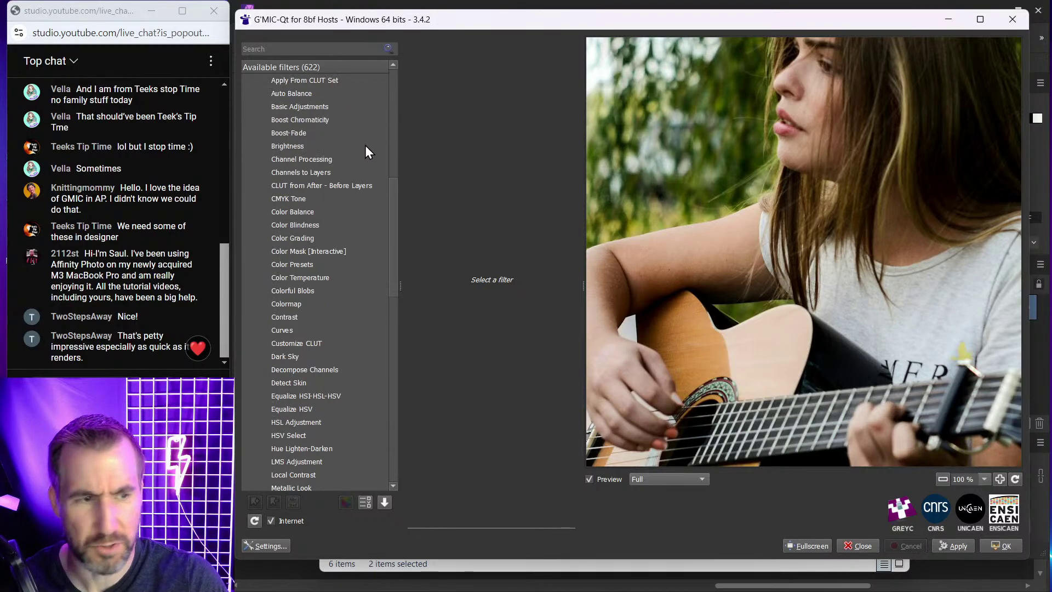
pyautogui.scroll(-15, 283, 264)
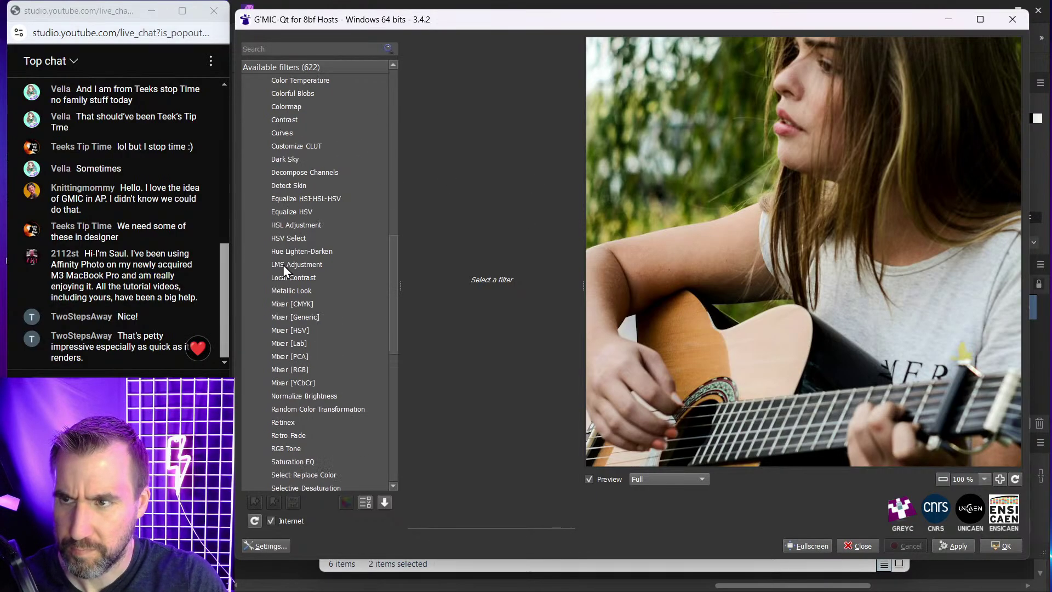
# Expand the Contours category and preview the Edge filter on the guitar photo at a reduced zoom.
pyautogui.click(248, 303)
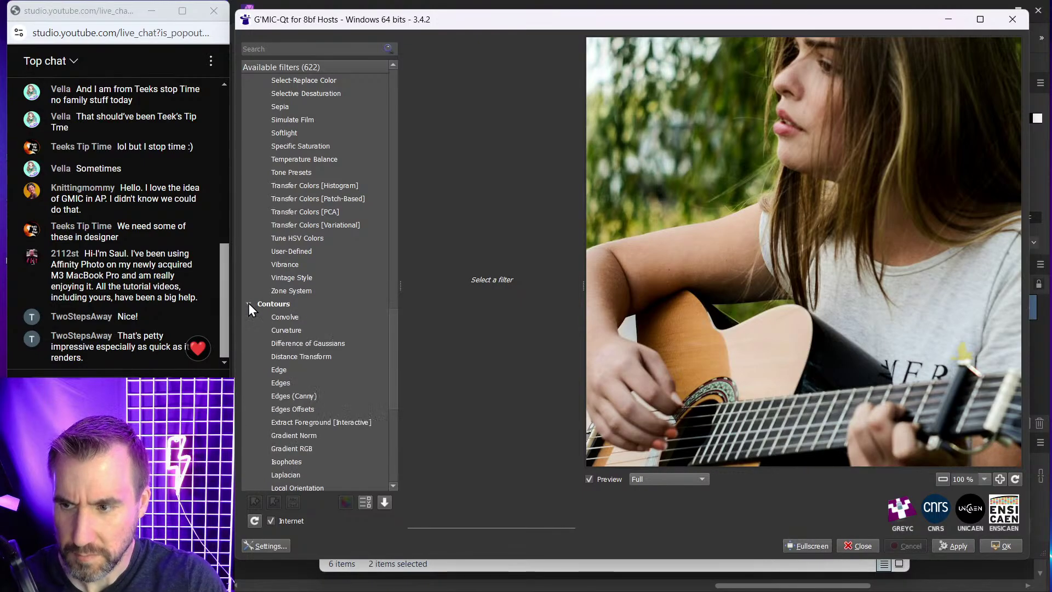
pyautogui.scroll(-1, 334, 216)
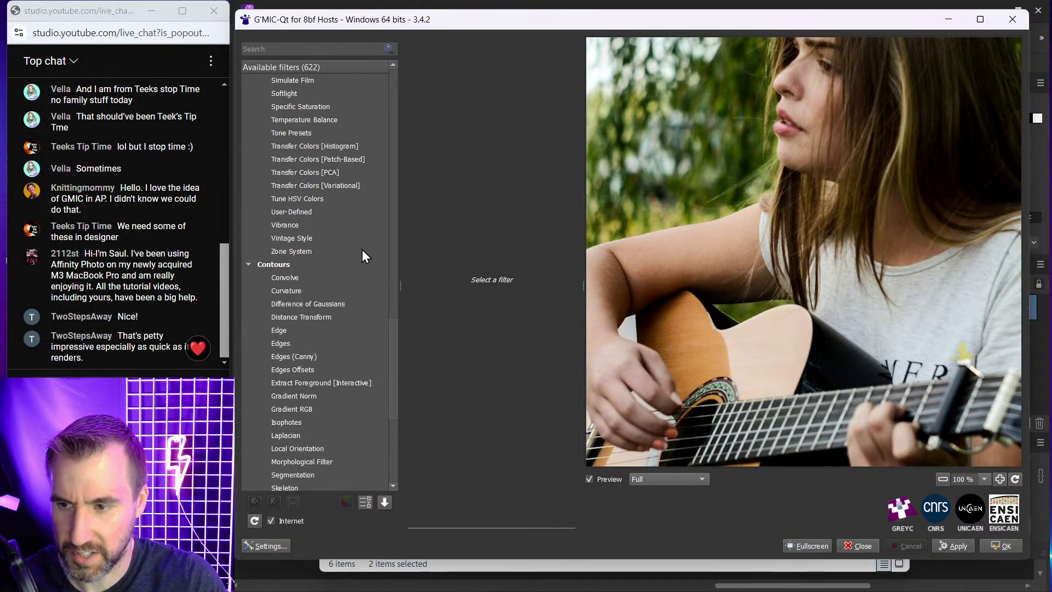
pyautogui.click(304, 330)
pyautogui.moveTo(835, 184); pyautogui.dragTo(809, 244)
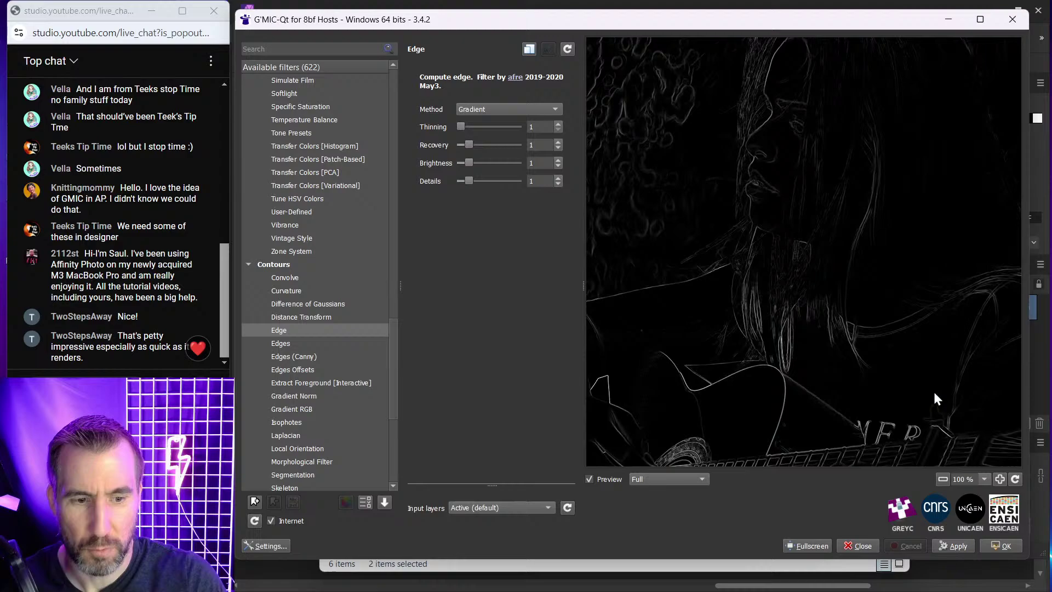
pyautogui.click(943, 480)
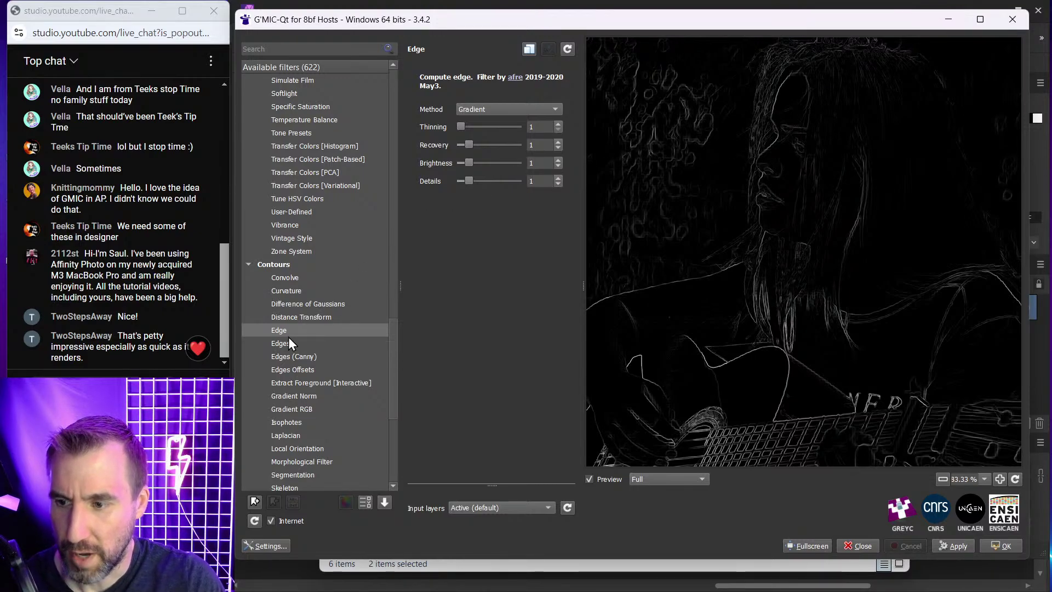
# Preview the Edges (Canny) and Gradient RGB filters on the guitar photo.
pyautogui.click(300, 356)
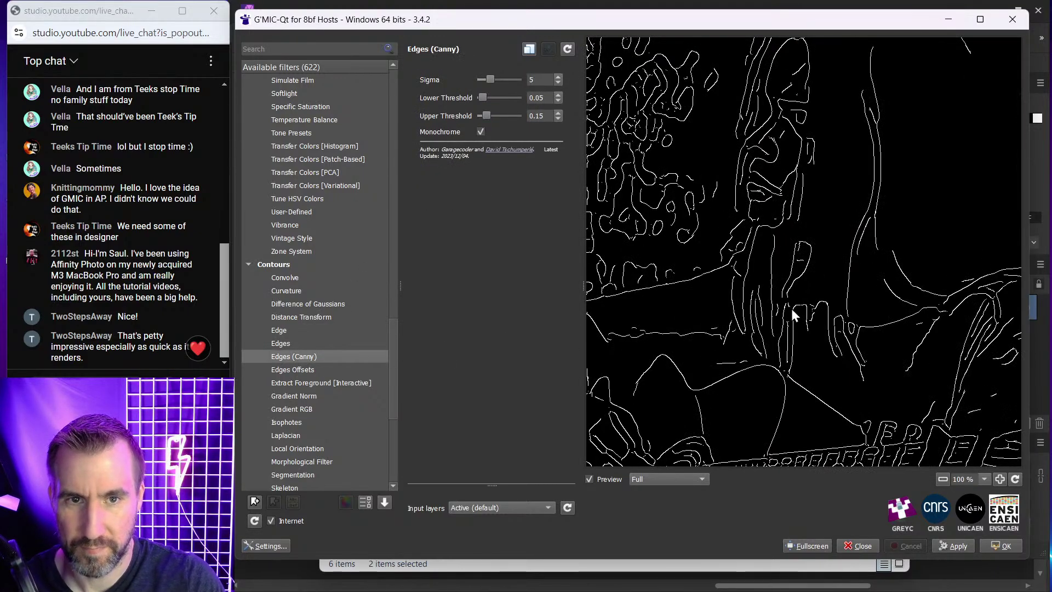
pyautogui.scroll(-3, 789, 315)
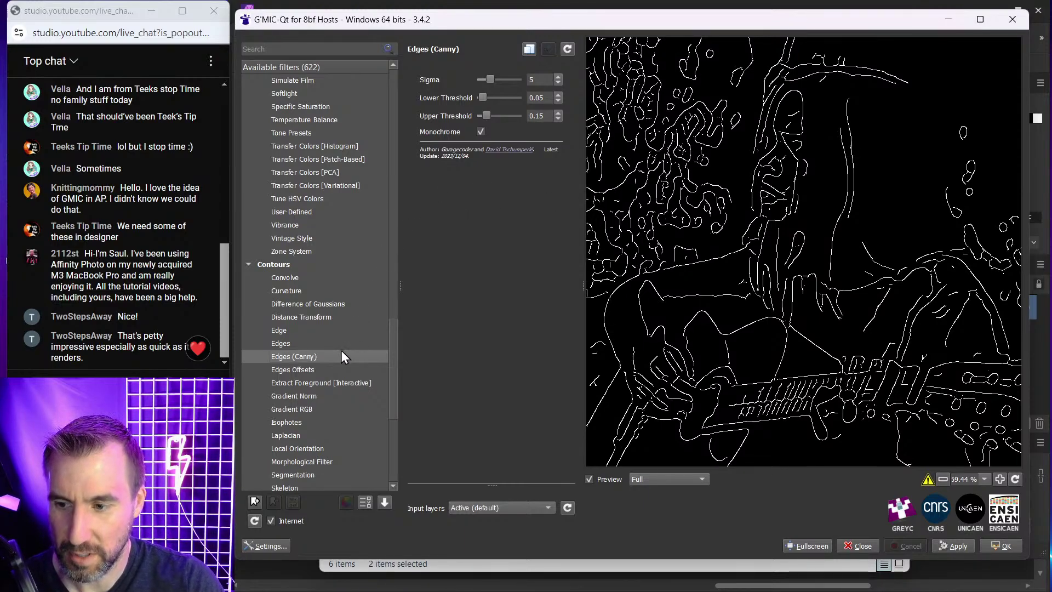
pyautogui.click(298, 408)
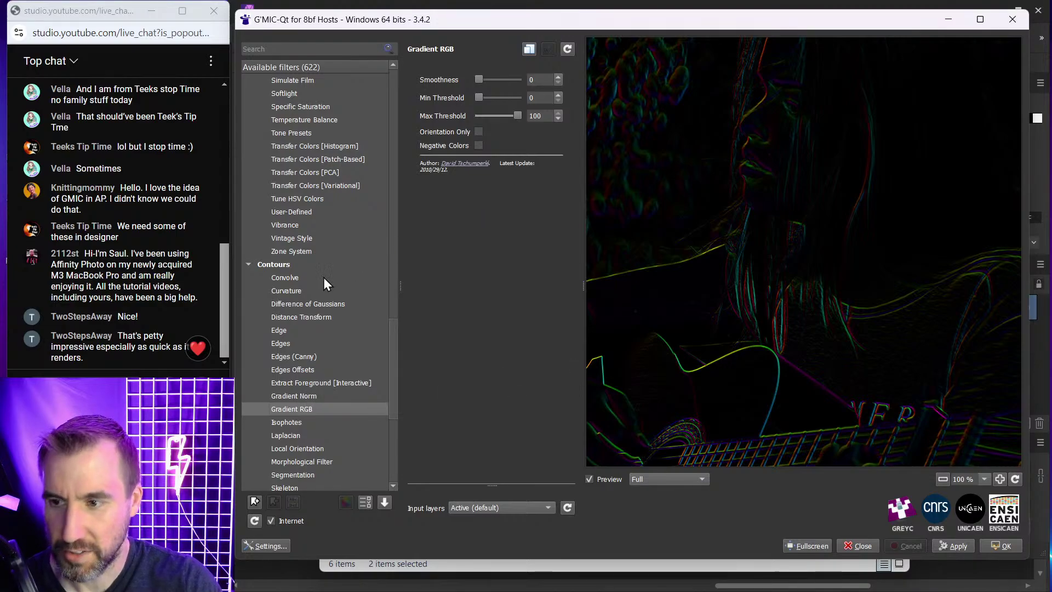
# Collapse the Contours and Colors filter categories.
pyautogui.click(249, 265)
pyautogui.scroll(5, 274, 198)
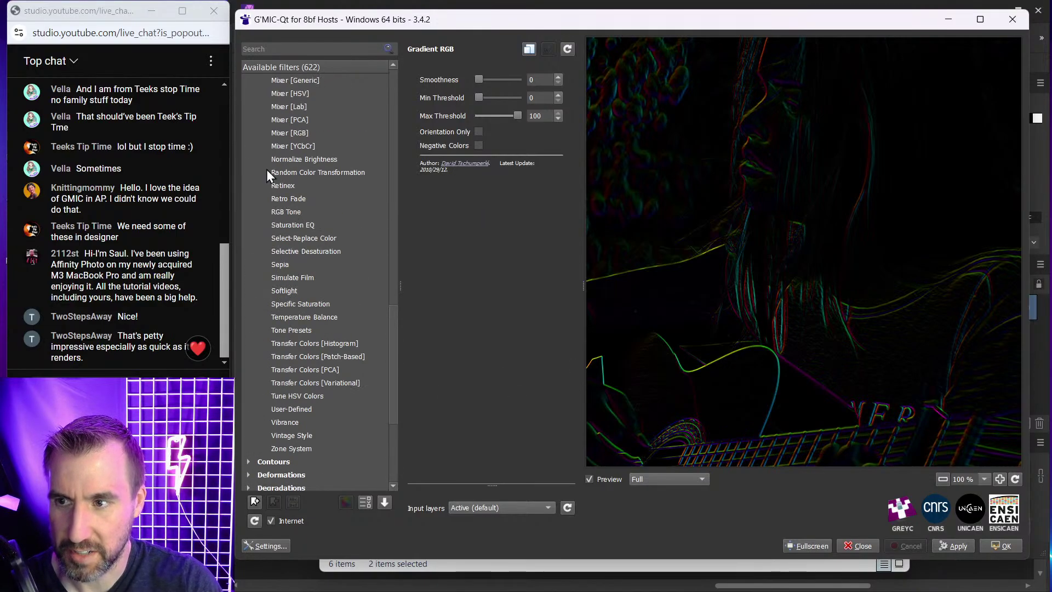
pyautogui.scroll(15, 266, 159)
pyautogui.click(249, 317)
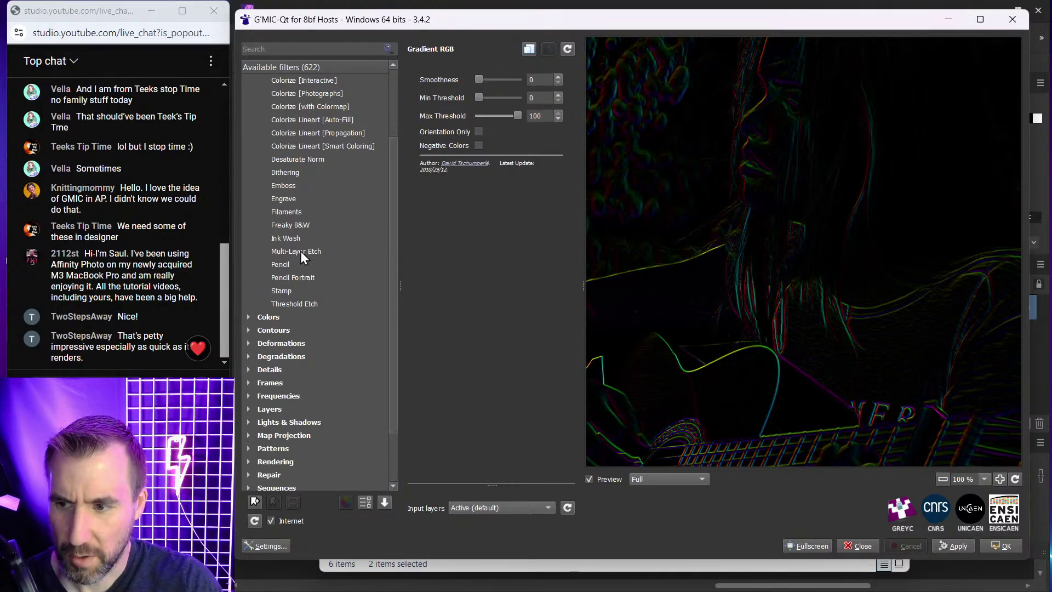
# Look through the Deformations filters and preview Textured Glass on the guitar photo.
pyautogui.click(284, 343)
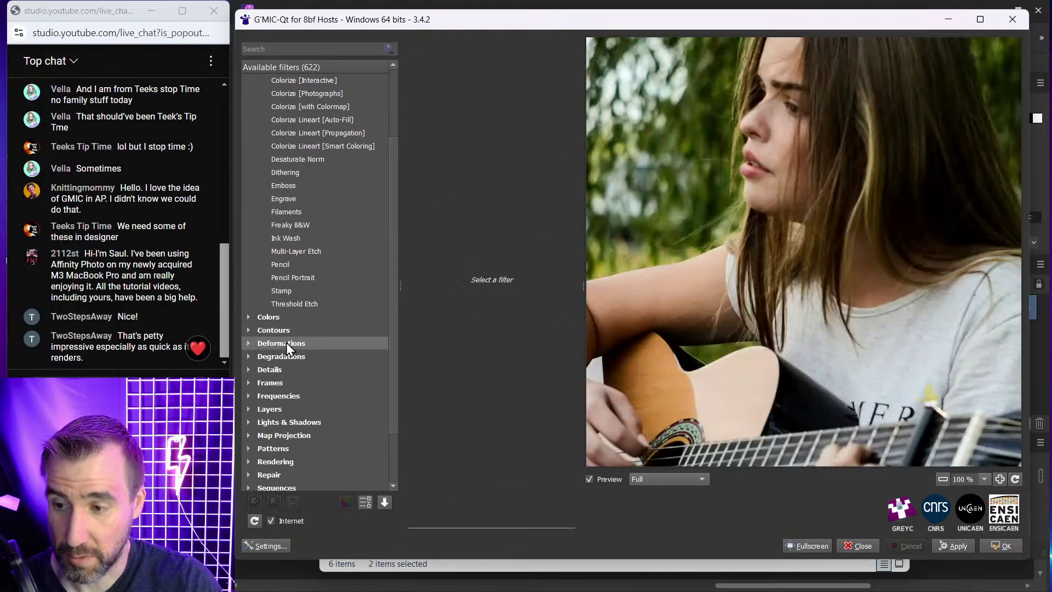
pyautogui.click(247, 343)
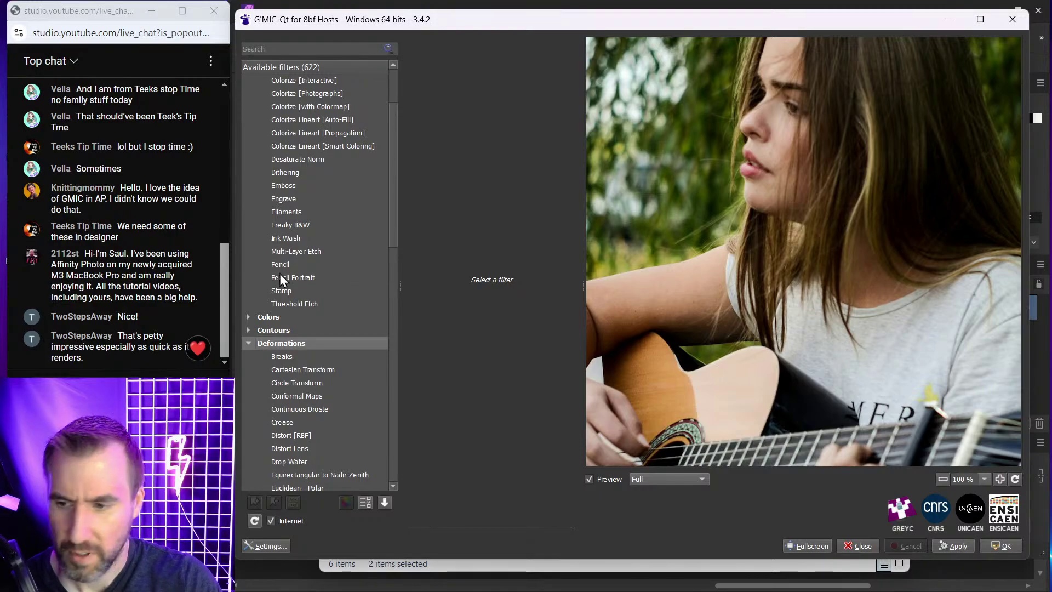
pyautogui.scroll(-4, 331, 285)
pyautogui.scroll(-5, 329, 282)
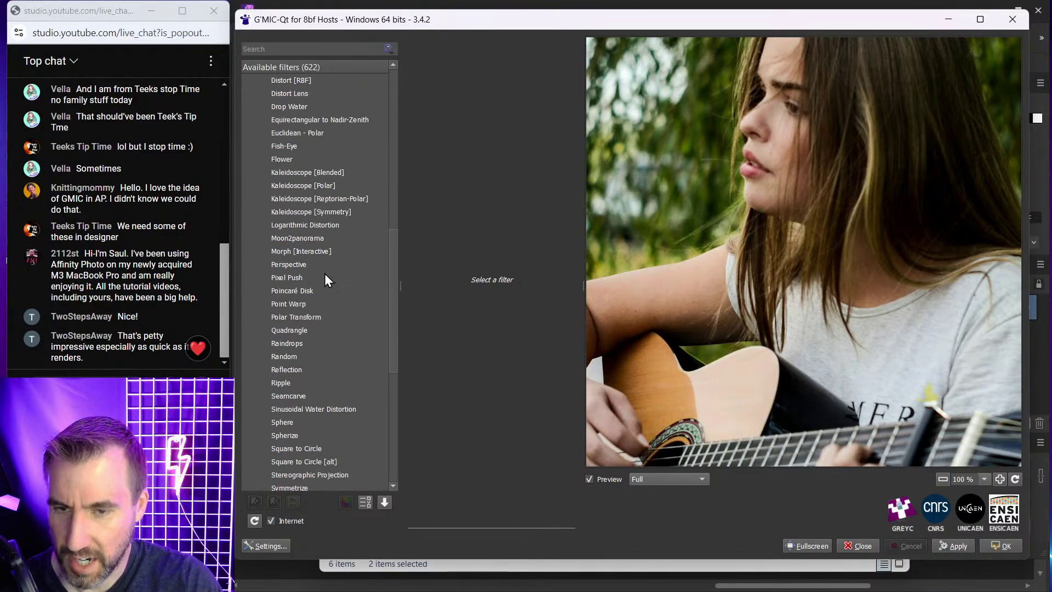
pyautogui.scroll(-3, 324, 274)
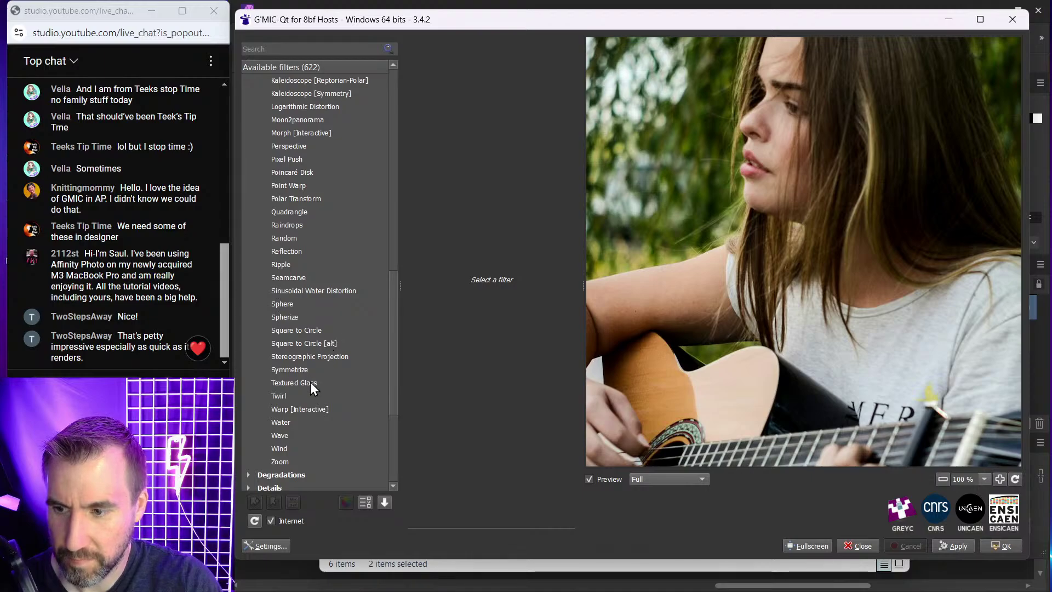
pyautogui.click(310, 382)
pyautogui.scroll(-3, 695, 246)
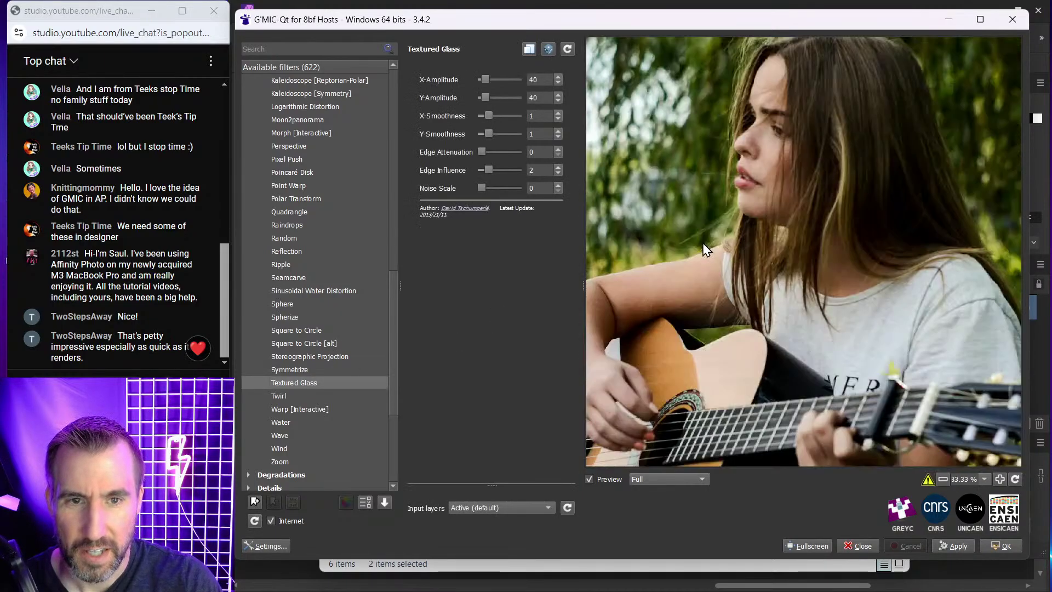
# Preview the Textured Glass filter on the guitar photo with an X-Amplitude of 48.4.
pyautogui.moveTo(800, 168); pyautogui.dragTo(788, 161)
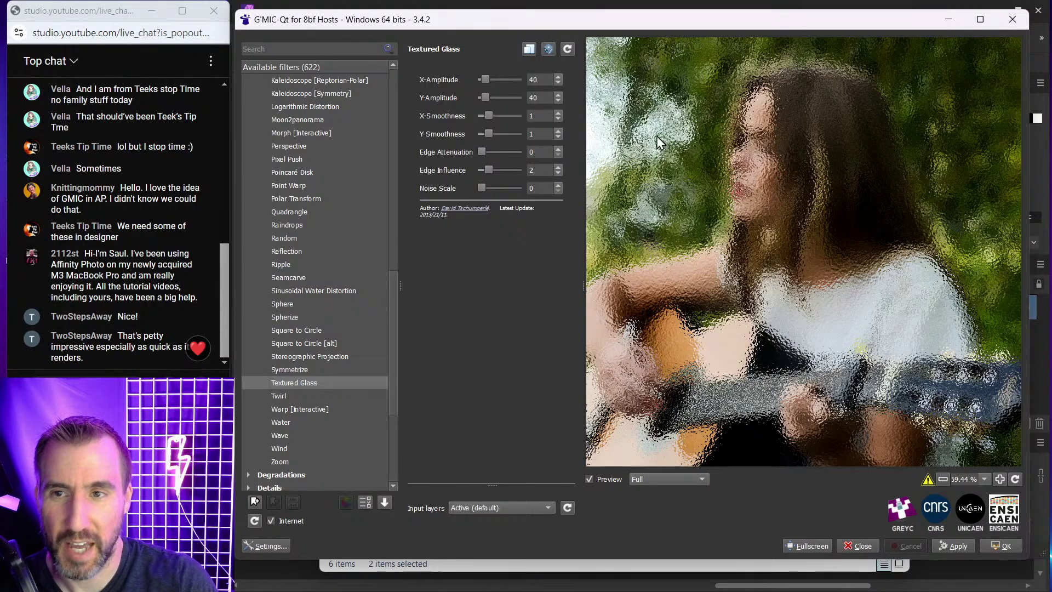
pyautogui.moveTo(487, 80); pyautogui.dragTo(486, 81)
pyautogui.moveTo(768, 241); pyautogui.dragTo(708, 126)
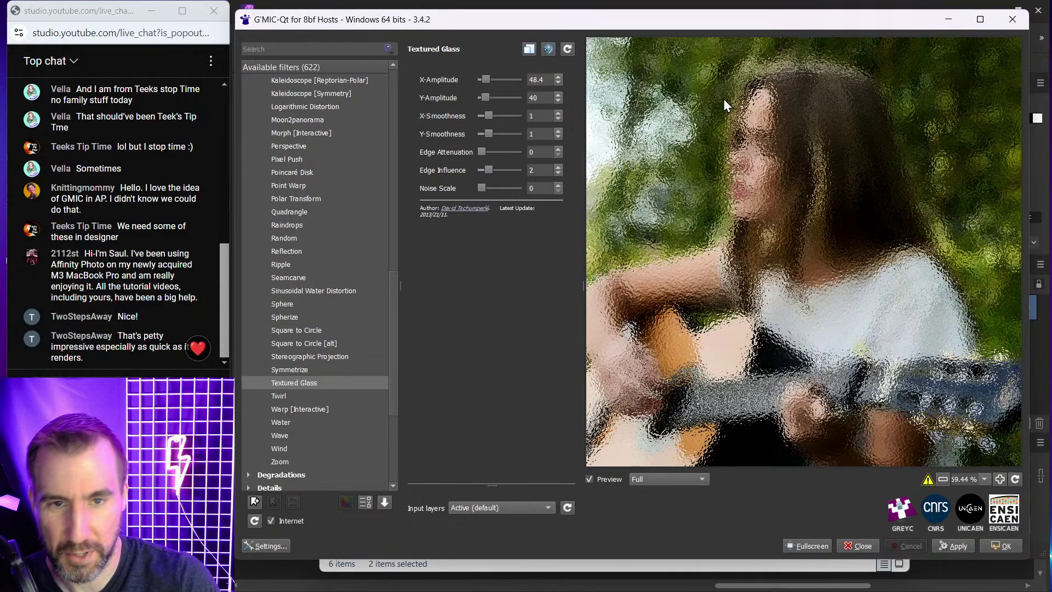
pyautogui.moveTo(622, 258); pyautogui.dragTo(750, 109)
pyautogui.moveTo(746, 39); pyautogui.dragTo(746, 38)
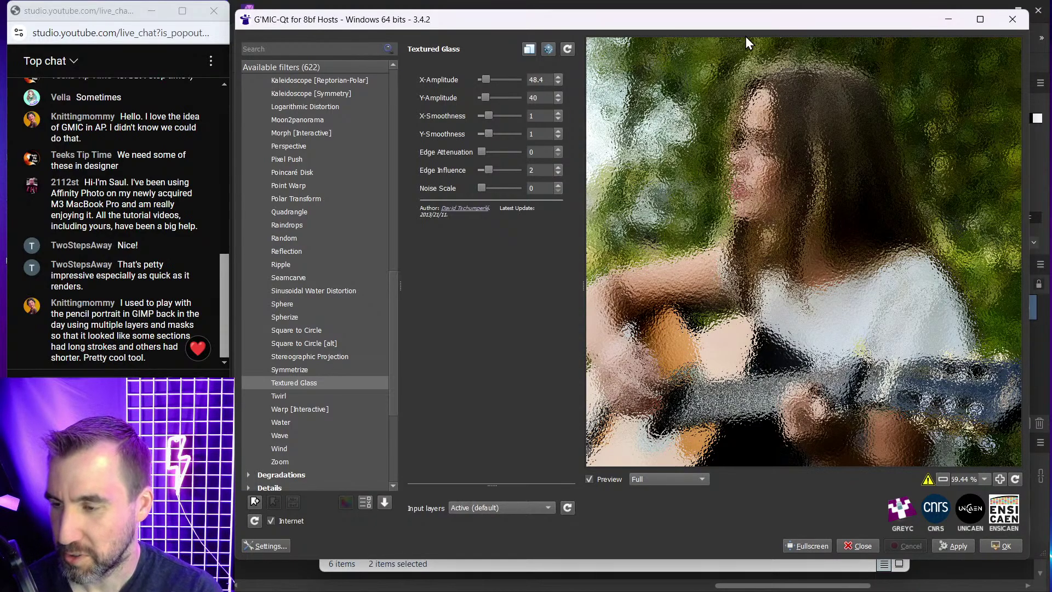
pyautogui.moveTo(745, 37); pyautogui.dragTo(745, 36)
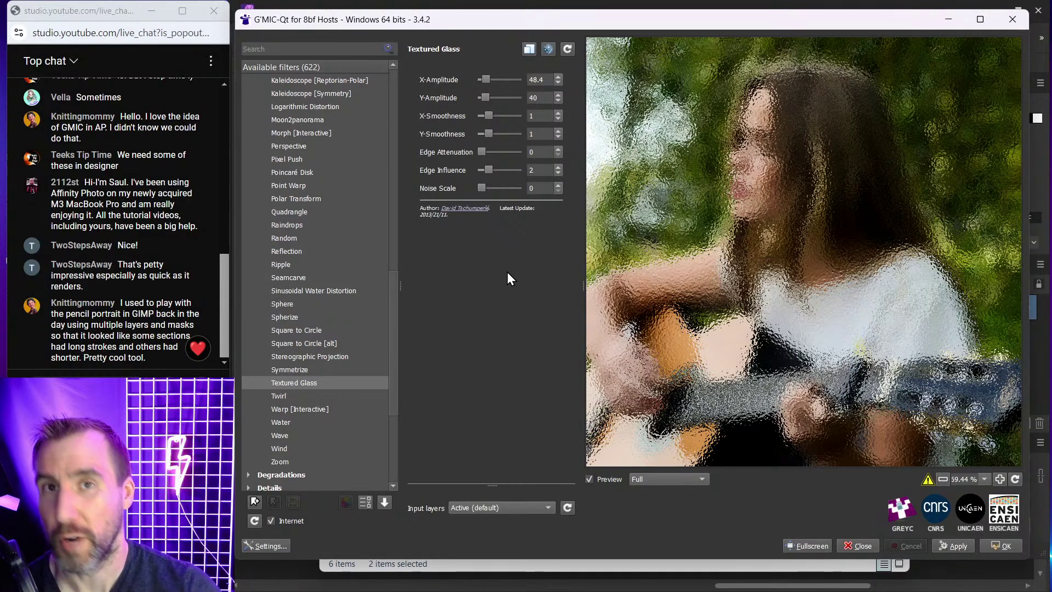
pyautogui.click(727, 301)
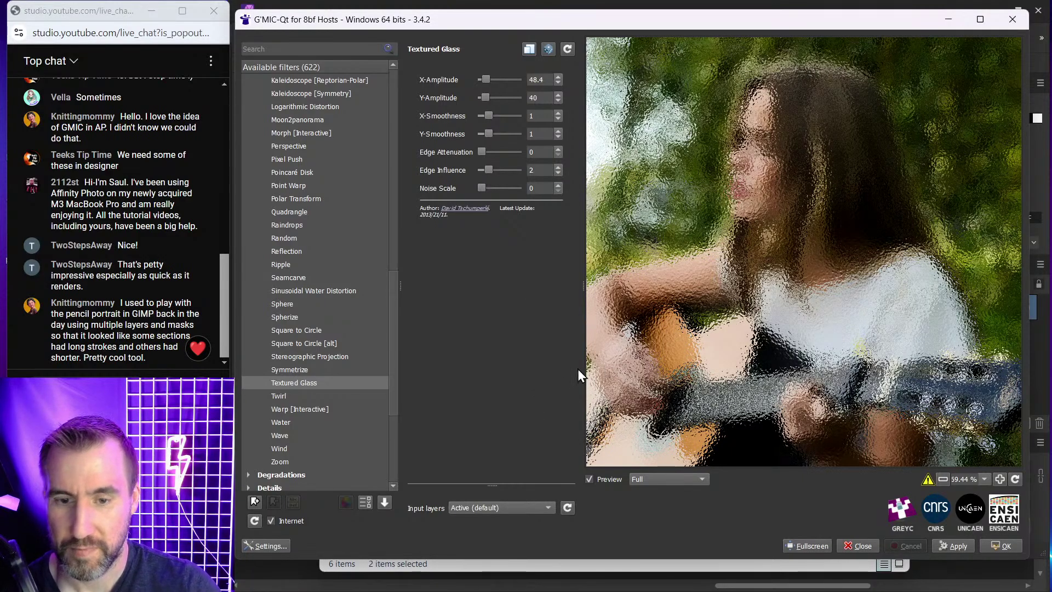
pyautogui.click(602, 281)
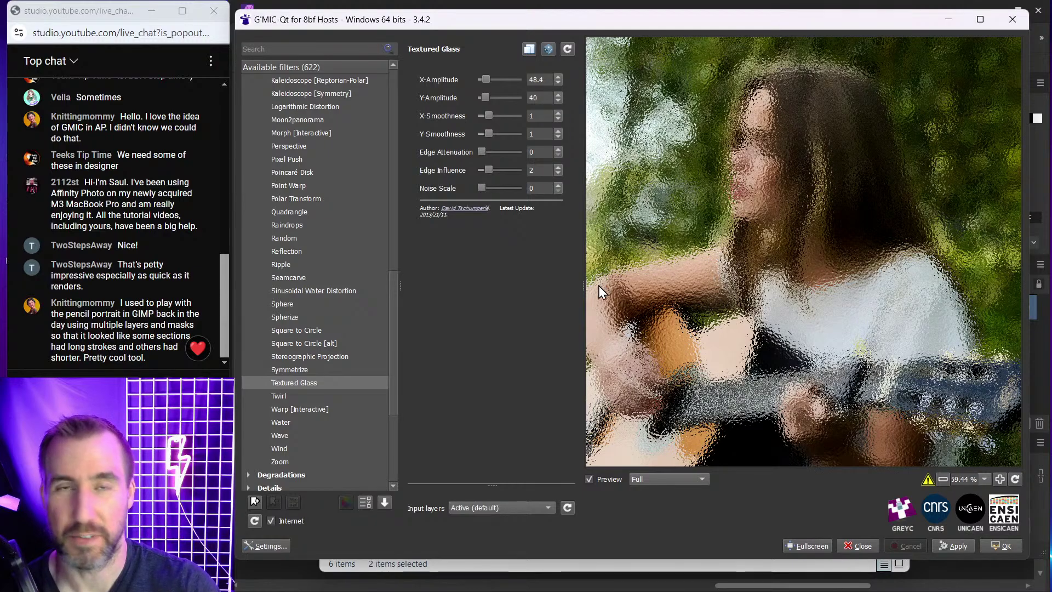
pyautogui.click(598, 285)
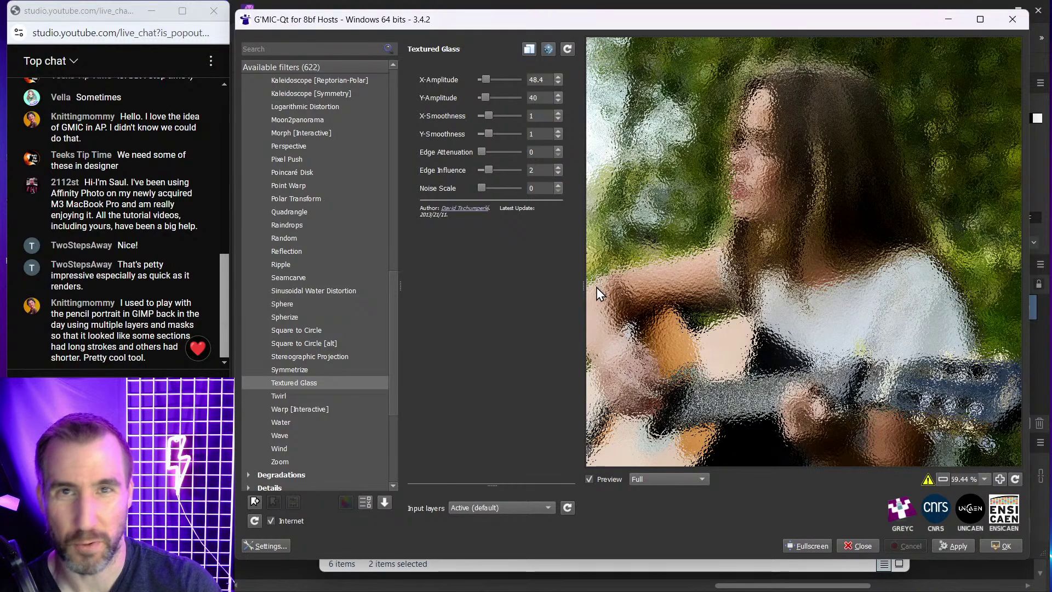
pyautogui.click(596, 285)
pyautogui.click(587, 256)
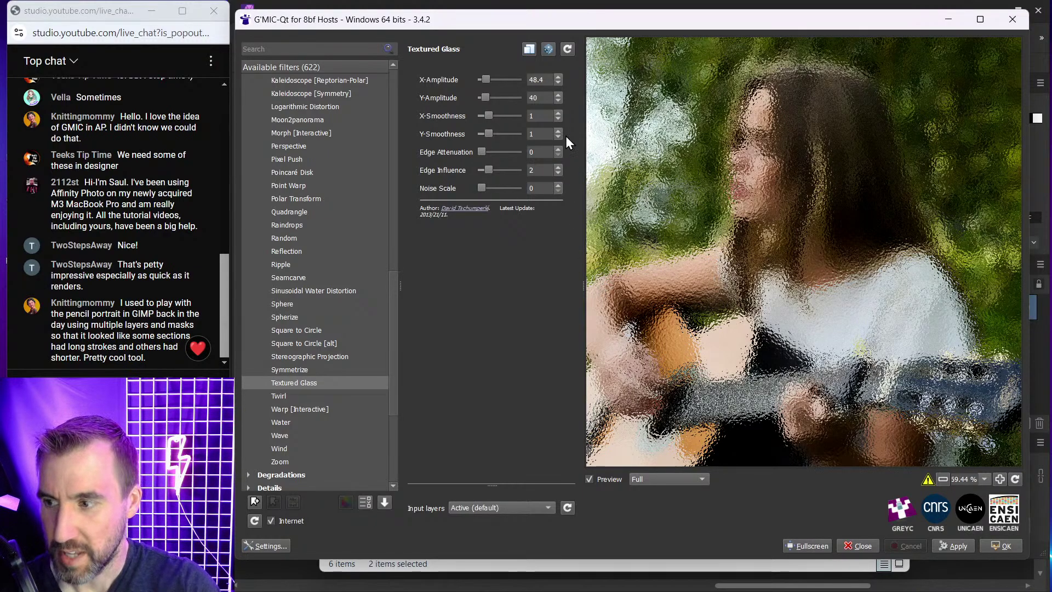
pyautogui.click(624, 171)
pyautogui.click(721, 187)
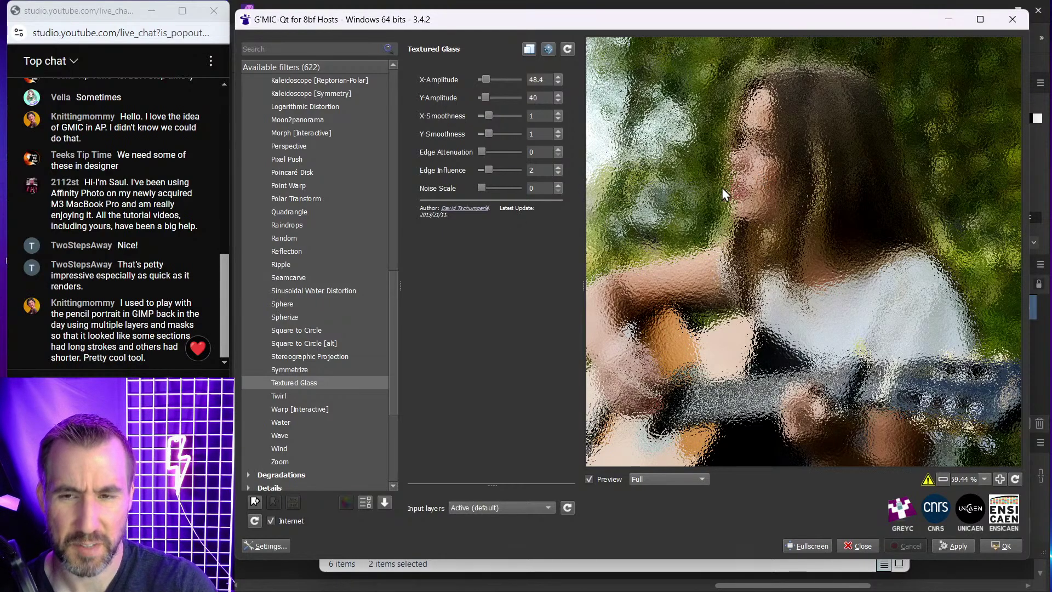
pyautogui.click(721, 202)
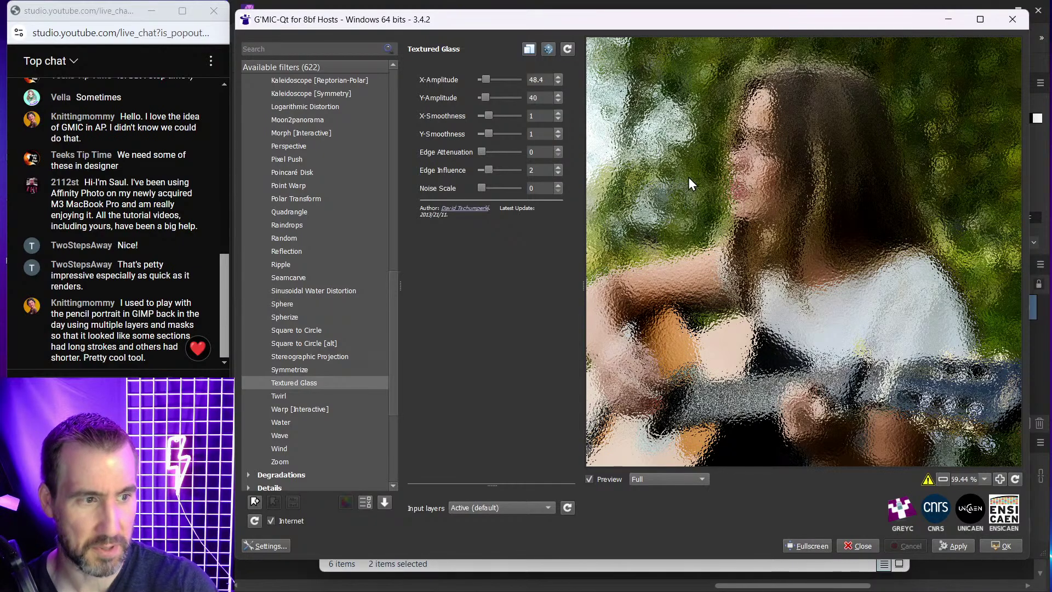
# Preview the Water and Wave deformation filters on the guitar photo and close the plug-in without applying either.
pyautogui.click(287, 426)
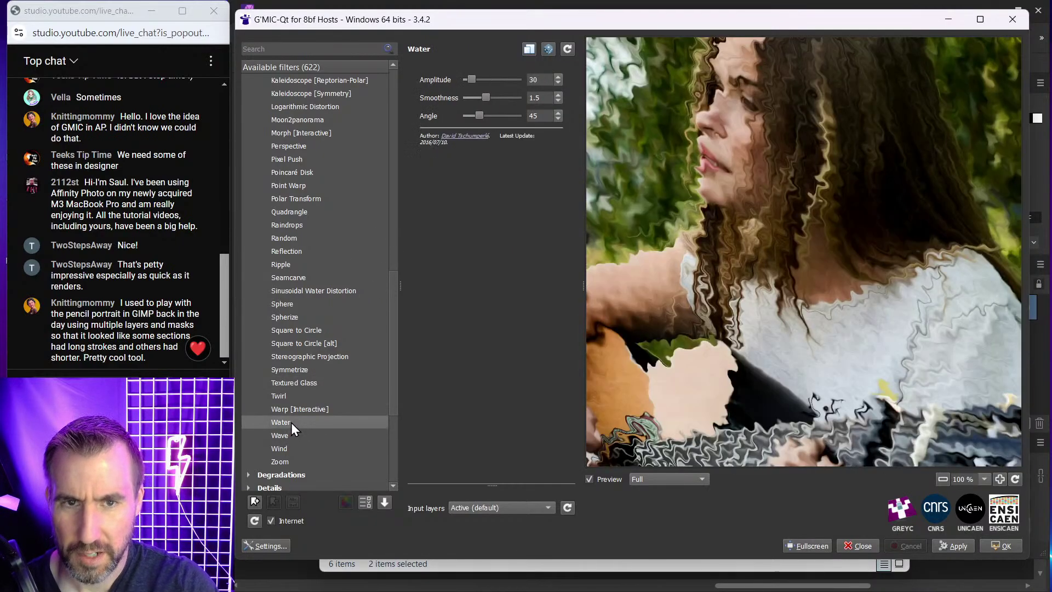
pyautogui.click(285, 435)
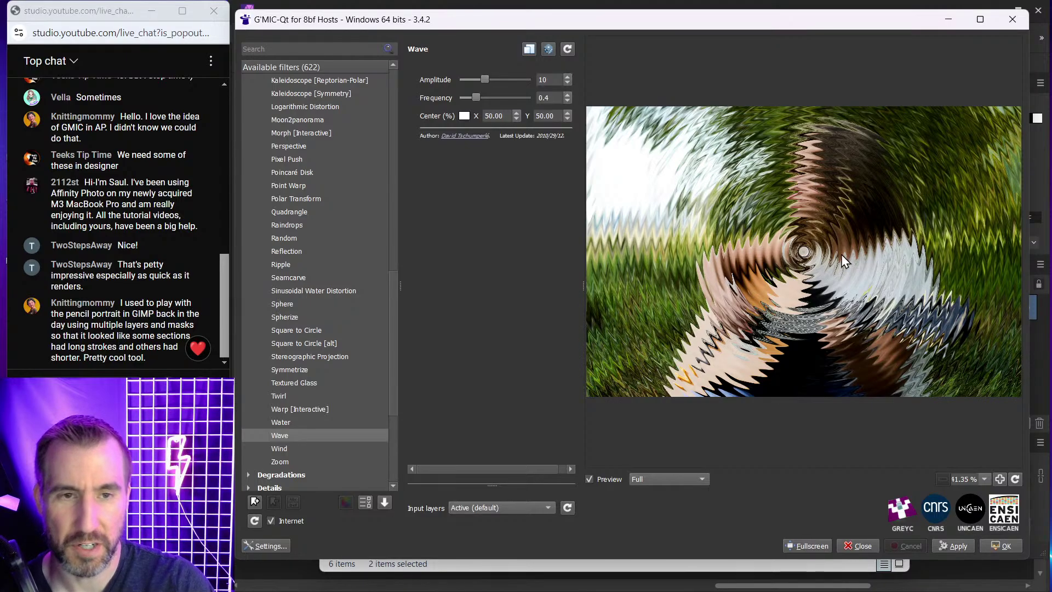
pyautogui.click(858, 545)
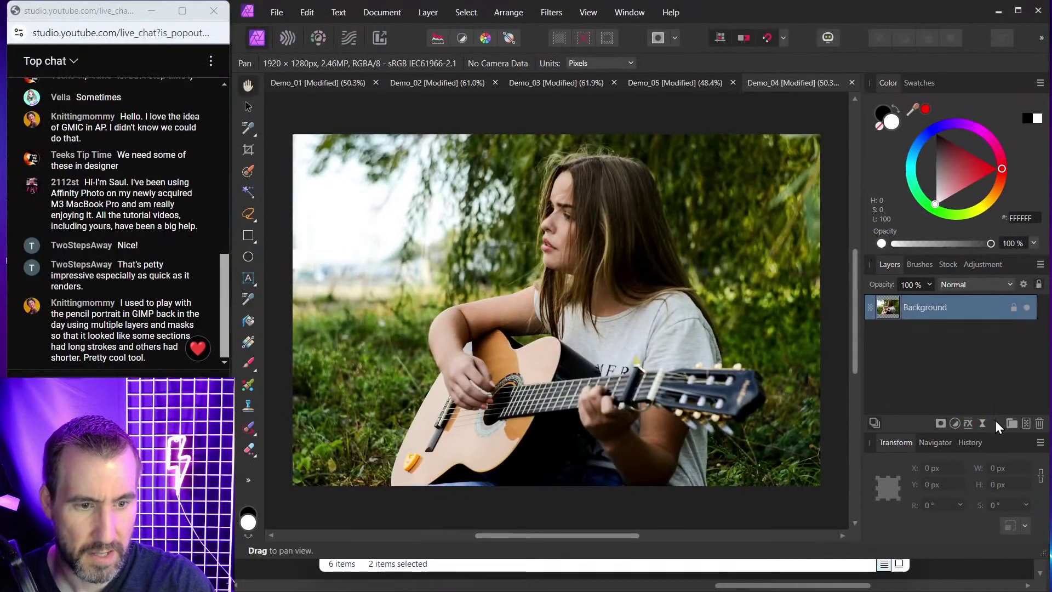
# Add a live Twirl filter to the Background layer and reselect that layer.
pyautogui.click(912, 425)
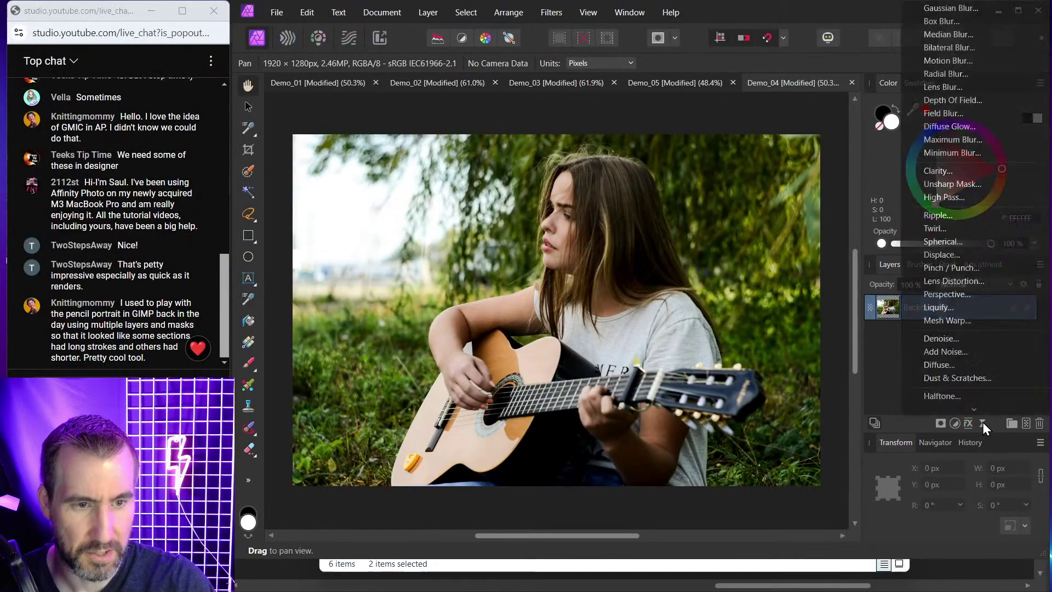
pyautogui.click(955, 233)
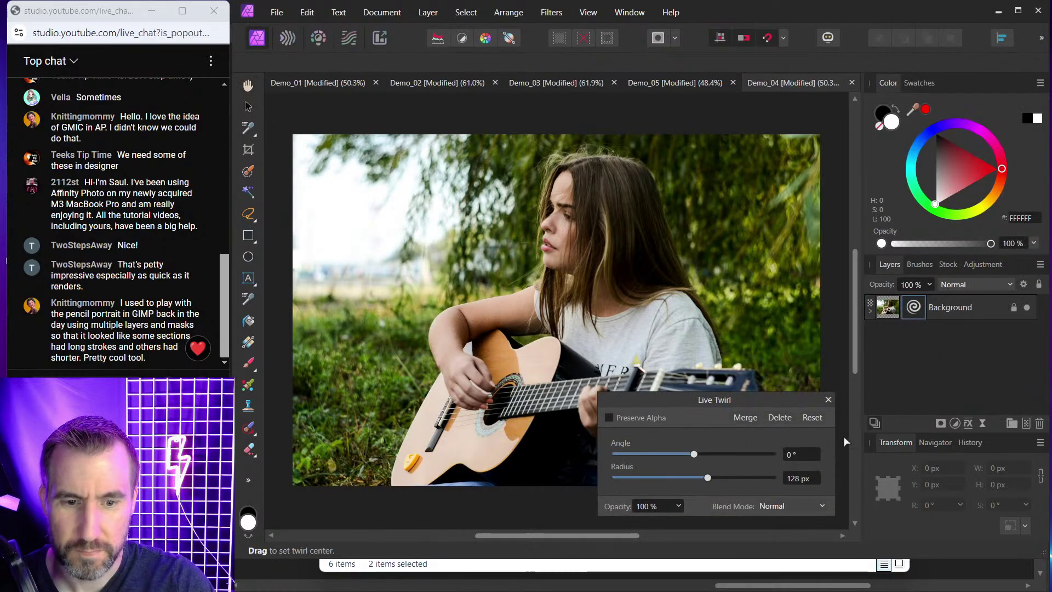
pyautogui.click(889, 307)
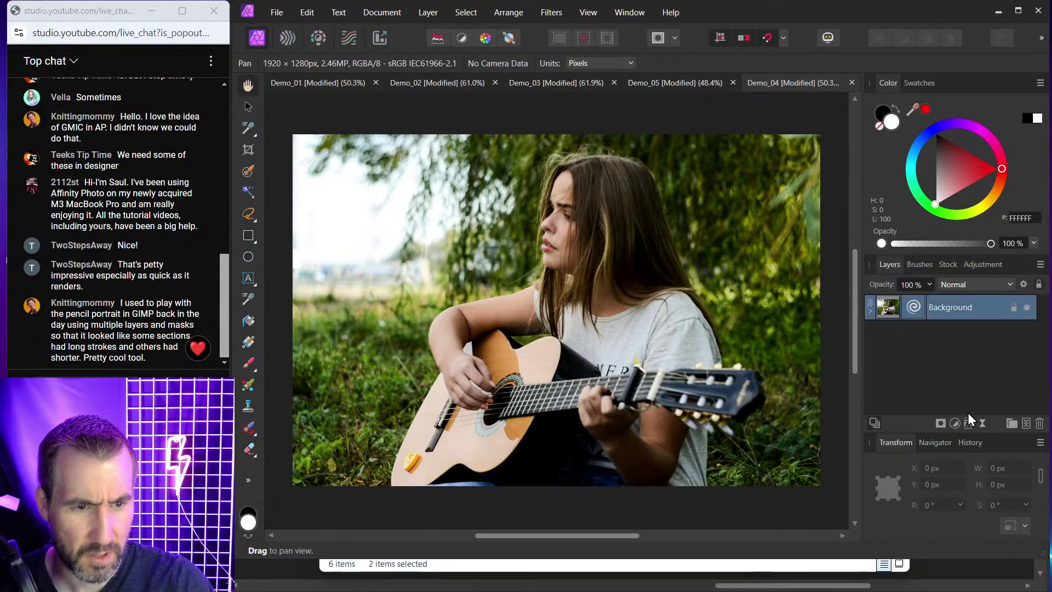
# Add a live Ripple filter with intensity 50 to the Background layer and close its settings.
pyautogui.click(982, 421)
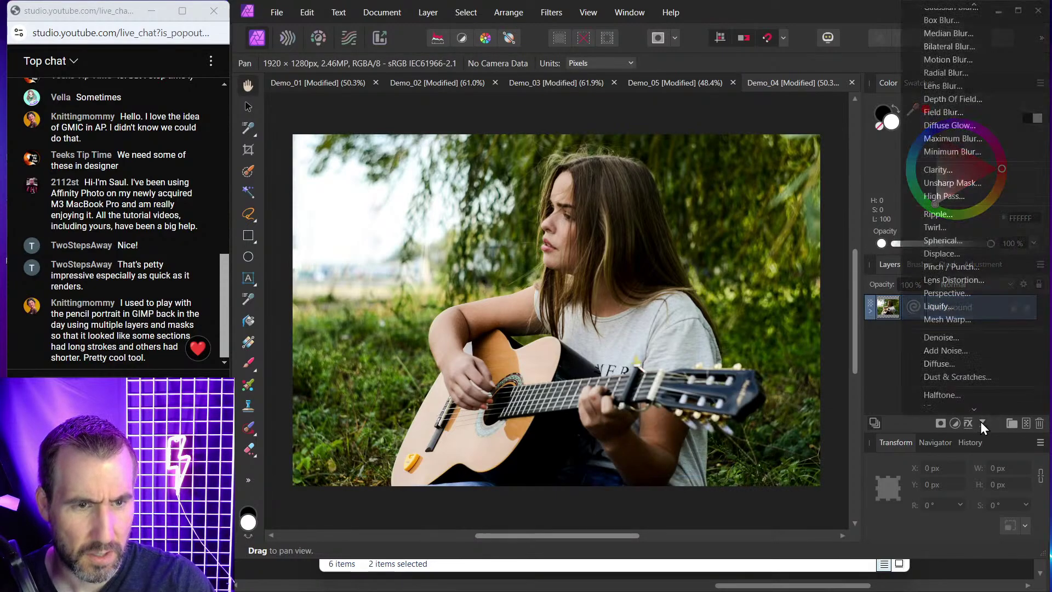
pyautogui.click(943, 206)
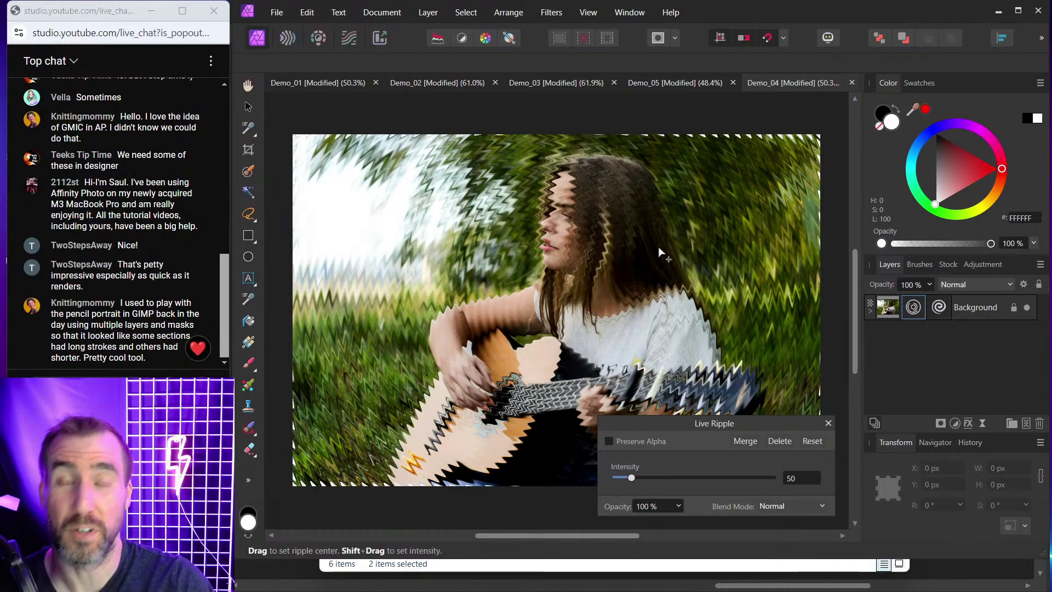
pyautogui.click(827, 423)
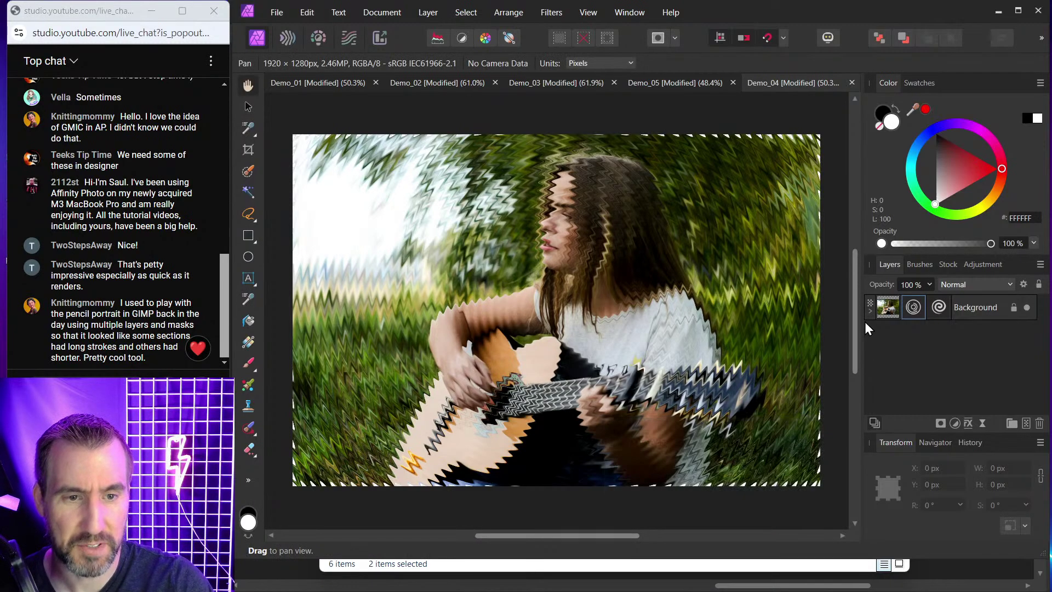
# Delete the live Ripple and Twirl filters nested under the Background layer.
pyautogui.click(870, 310)
pyautogui.keyDown('shift'); pyautogui.click(914, 357); pyautogui.keyUp('shift')
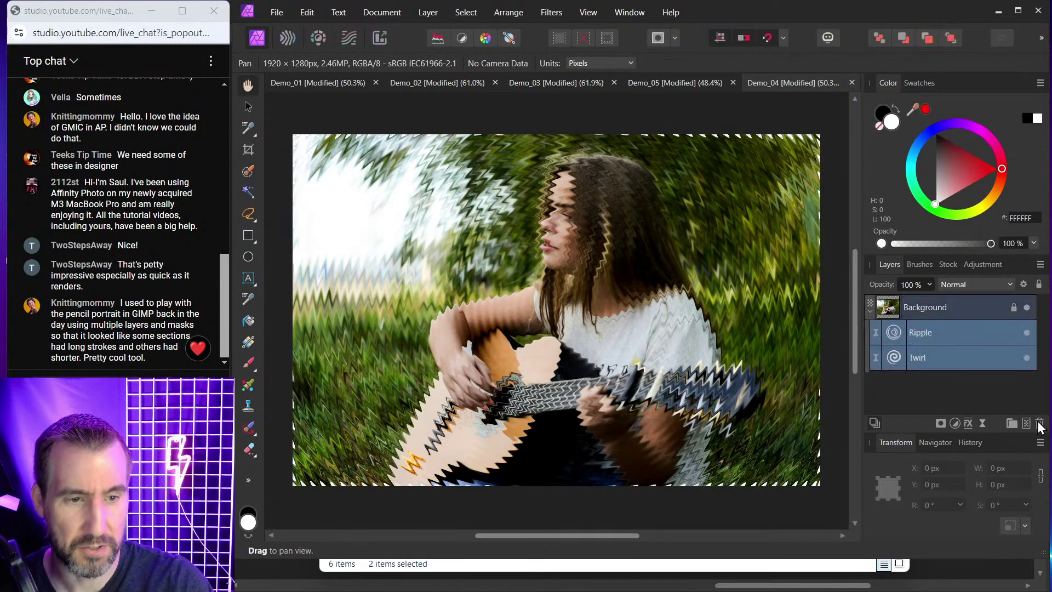
pyautogui.click(1039, 423)
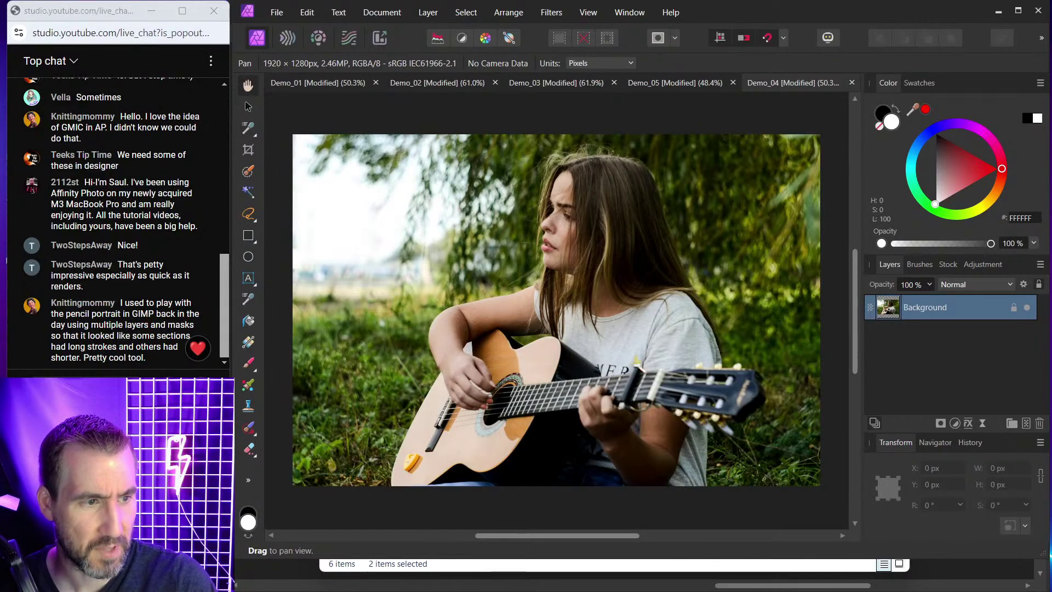
# Reopen the G'MIC-Qt plug-in on the guitar photo and expand the Degradations category.
pyautogui.click(503, 12)
pyautogui.moveTo(551, 13)
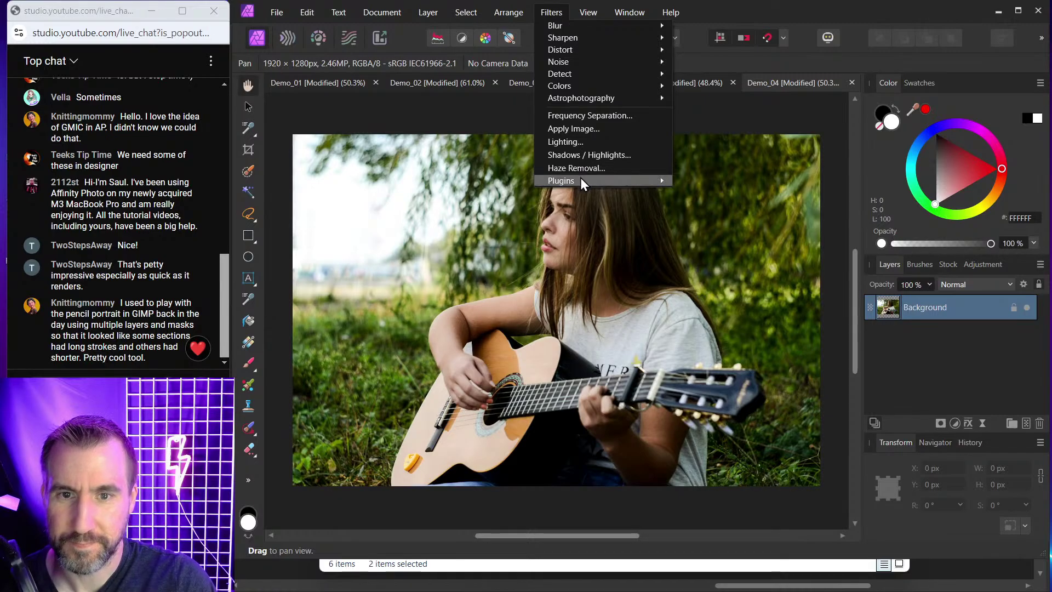
pyautogui.moveTo(580, 178)
pyautogui.moveTo(690, 182)
pyautogui.click(791, 185)
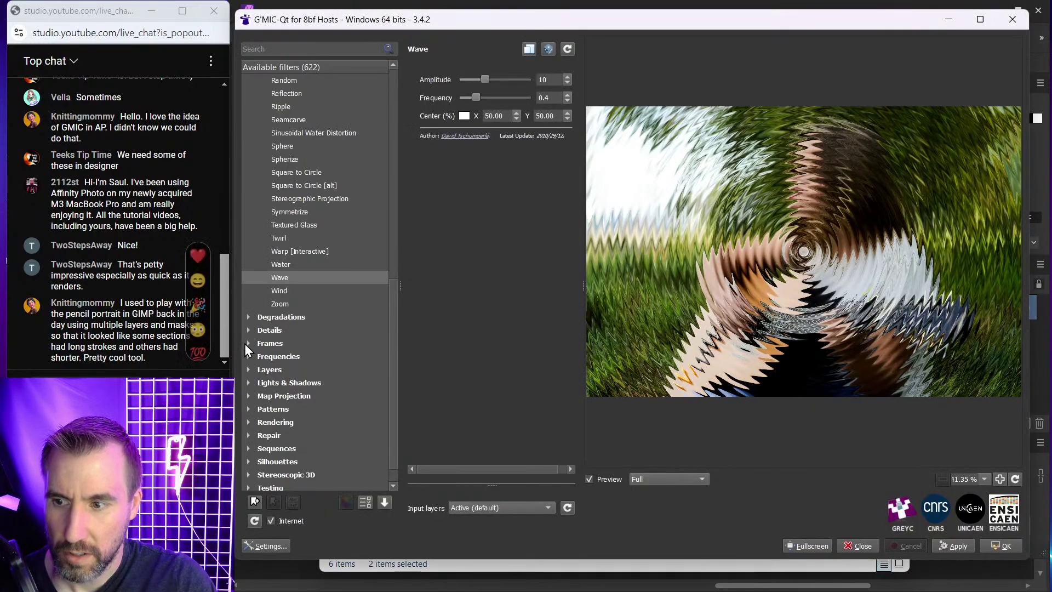
pyautogui.click(281, 317)
pyautogui.click(251, 316)
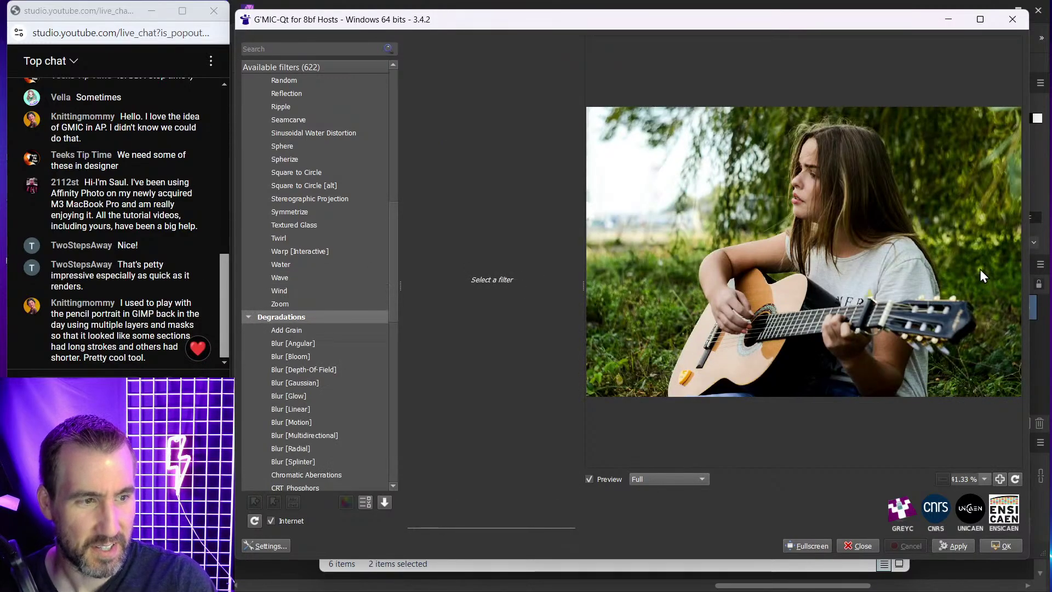
# Look through the Degradations filters and preview Chromatic Aberrations on the woman's face.
pyautogui.scroll(1, 327, 290)
pyautogui.scroll(-2, 327, 290)
pyautogui.scroll(-1, 326, 289)
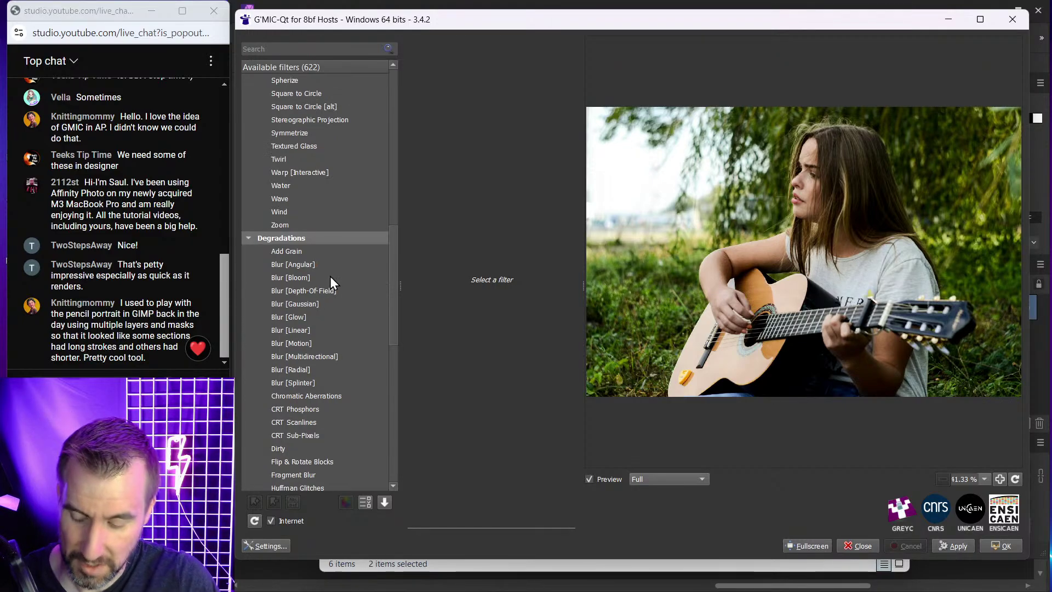
pyautogui.scroll(-3, 329, 285)
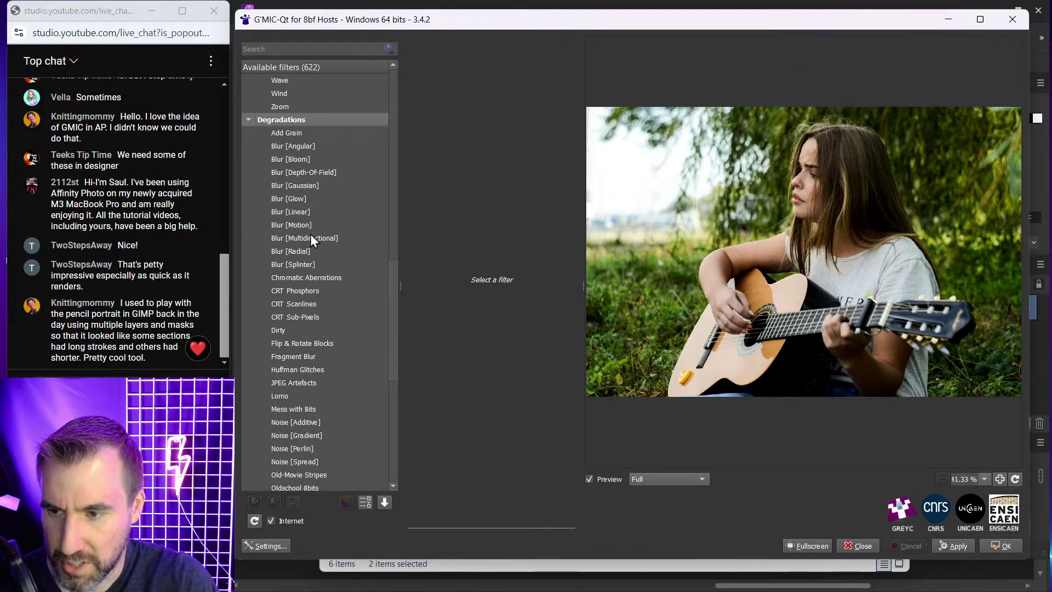
pyautogui.click(308, 276)
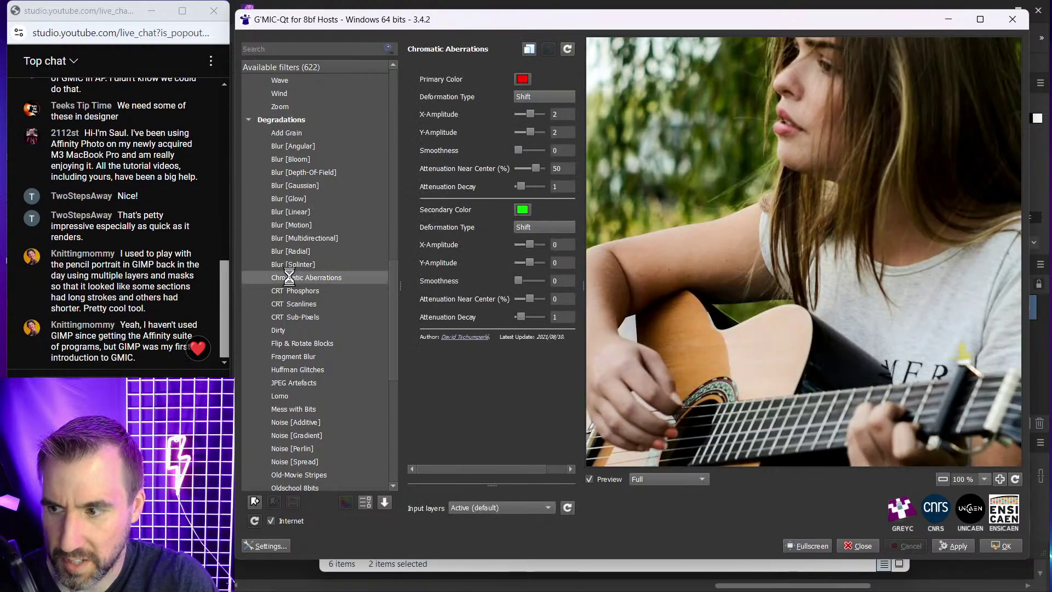
pyautogui.scroll(1, 785, 141)
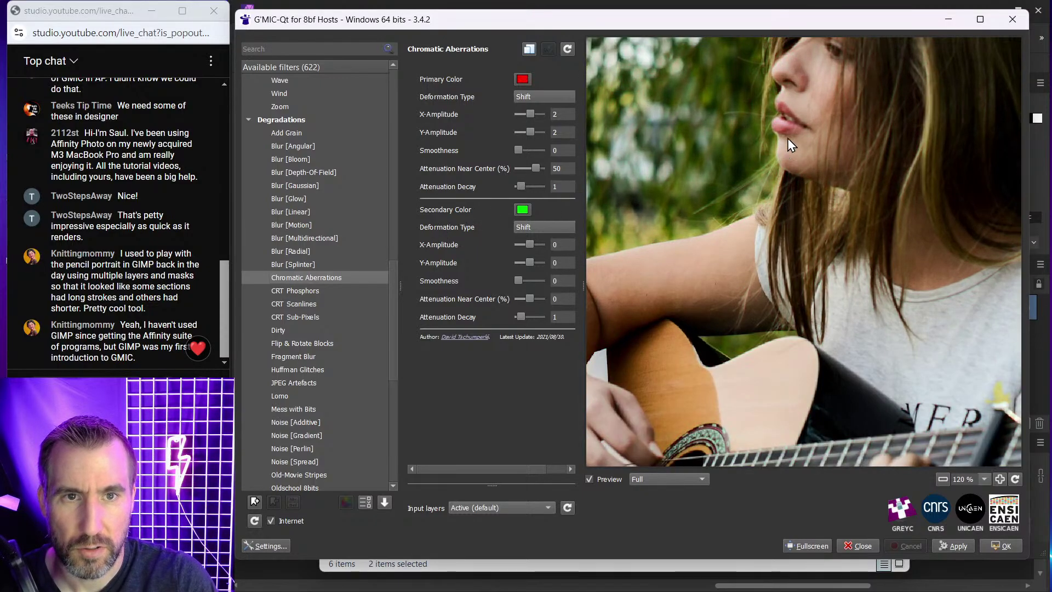
pyautogui.moveTo(811, 88); pyautogui.dragTo(784, 189)
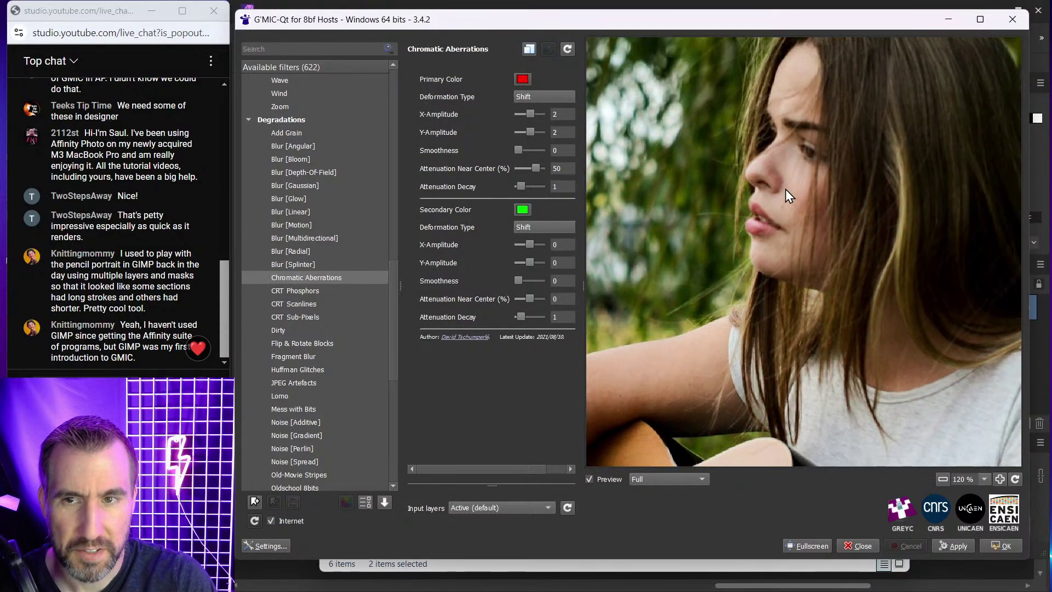
# Try a primary-color X-Amplitude of 21.312 for Chromatic Aberrations, reduce it to 6.08, and inspect the color fringing.
pyautogui.moveTo(531, 115); pyautogui.dragTo(534, 116)
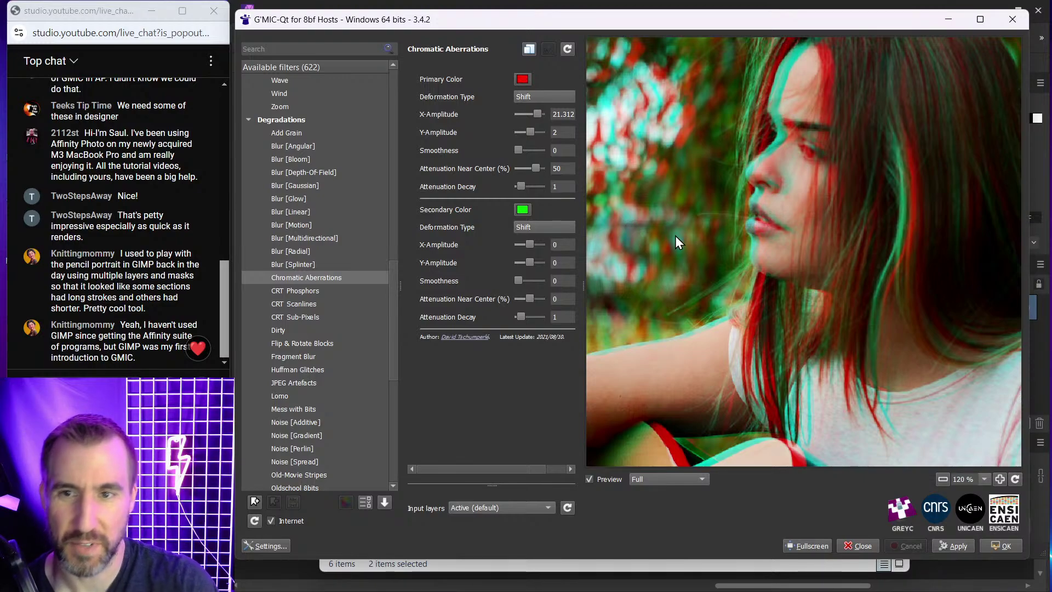
pyautogui.moveTo(539, 115); pyautogui.dragTo(531, 114)
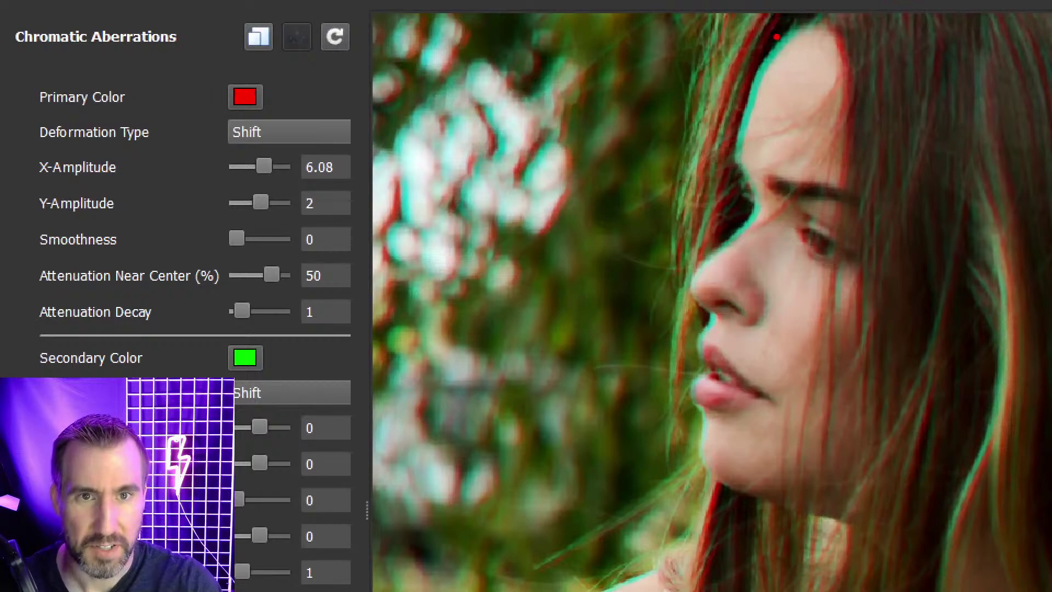
pyautogui.moveTo(777, 36)
pyautogui.mouseDown()
pyautogui.moveTo(729, 83)
pyautogui.moveTo(725, 189)
pyautogui.moveTo(745, 228)
pyautogui.moveTo(689, 256)
pyautogui.moveTo(673, 314)
pyautogui.moveTo(680, 430)
pyautogui.mouseUp()
pyautogui.press('Escape')
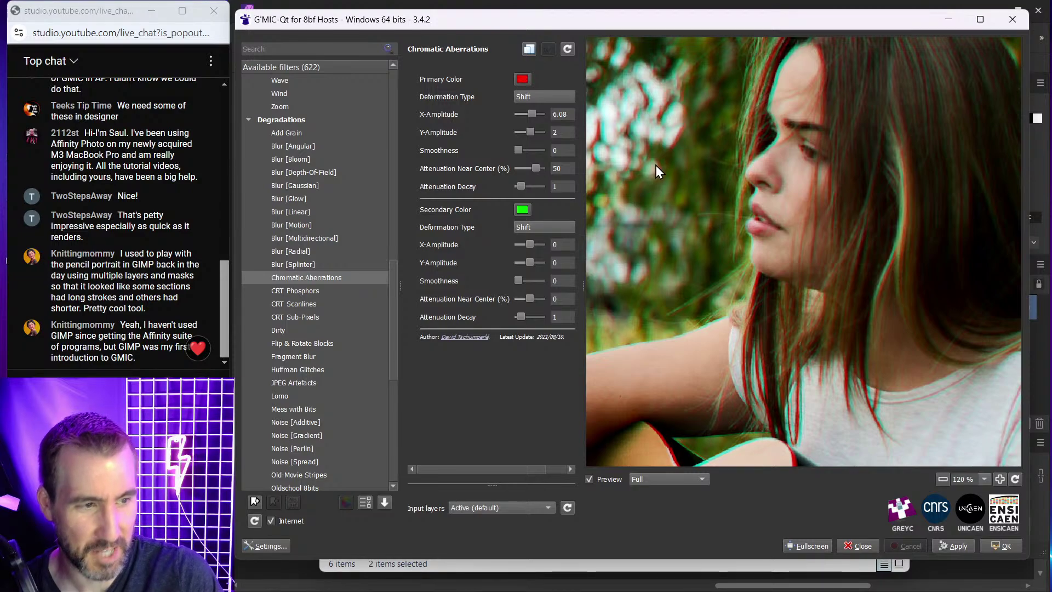
# Preview the CRT Phosphors filter on the guitar photo, followed by CRT Scanlines with an upscale factor of 2.
pyautogui.click(304, 290)
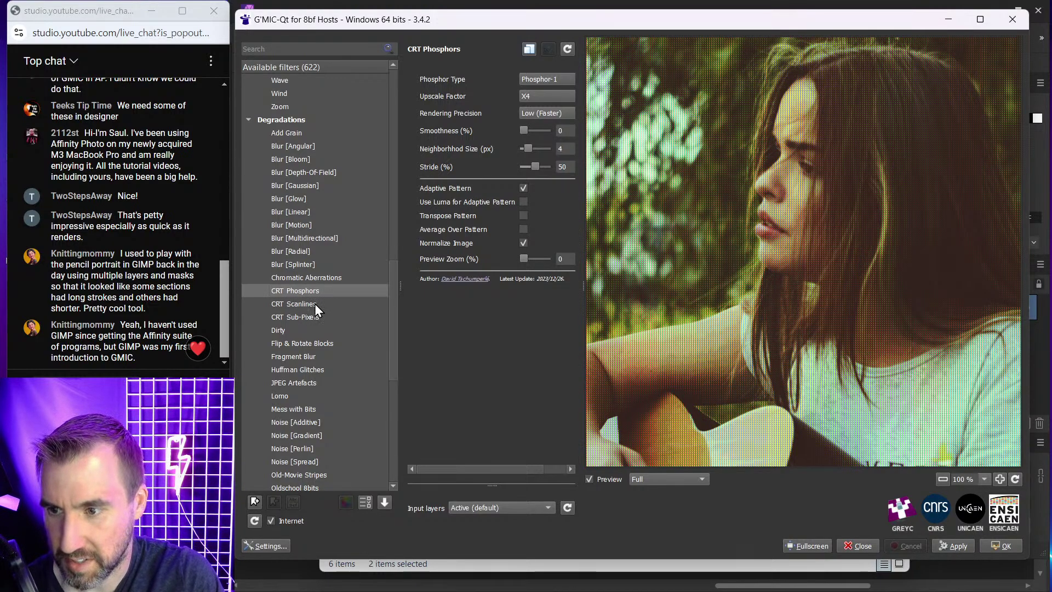
pyautogui.click(319, 305)
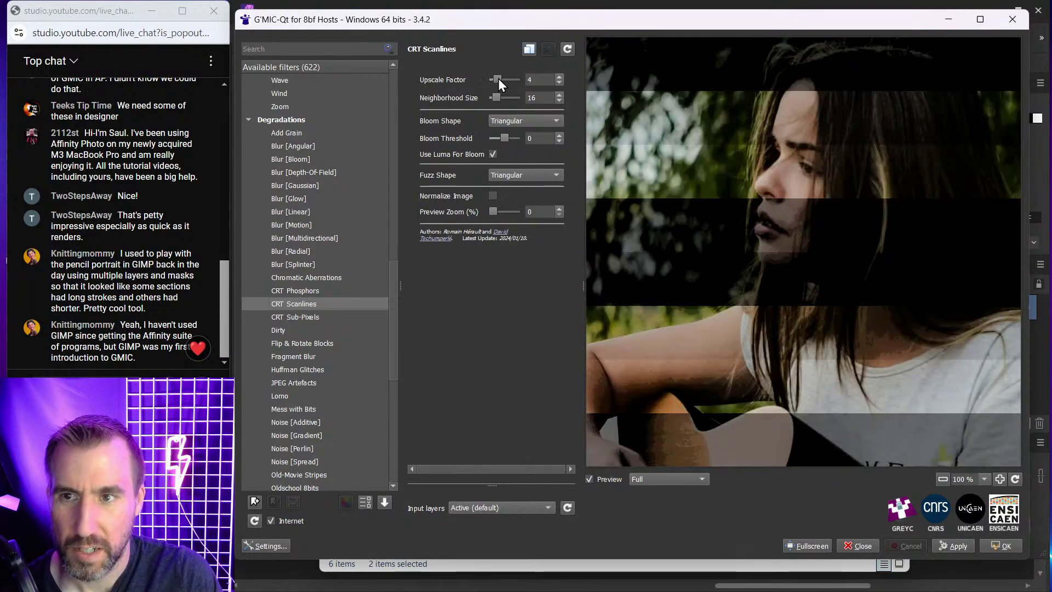
pyautogui.moveTo(499, 81); pyautogui.dragTo(495, 78)
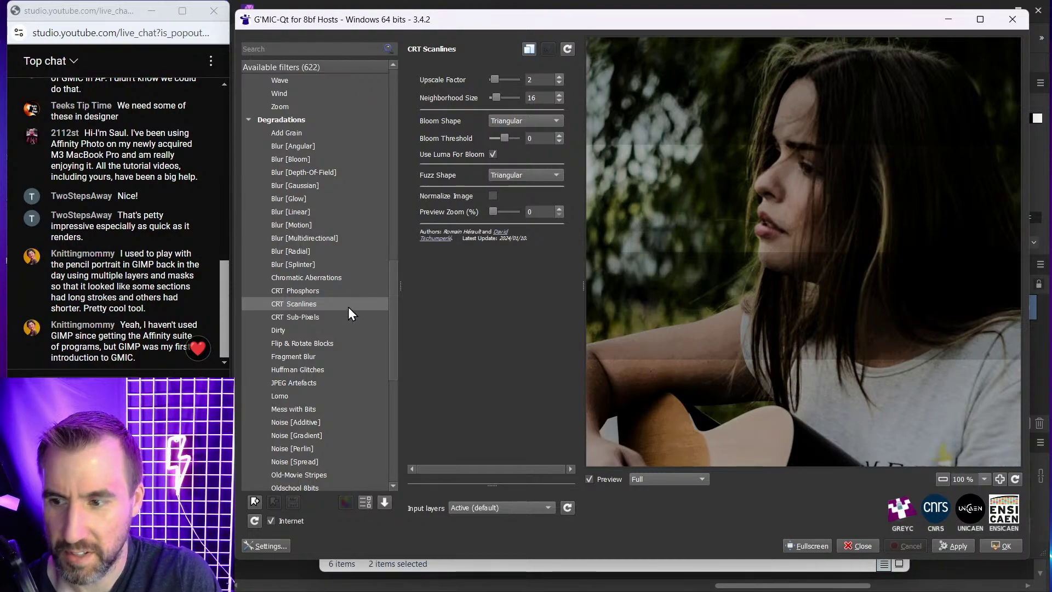
# Preview the CRT Sub-Pixels filter on the guitar photo and close the filter window without applying it.
pyautogui.click(304, 315)
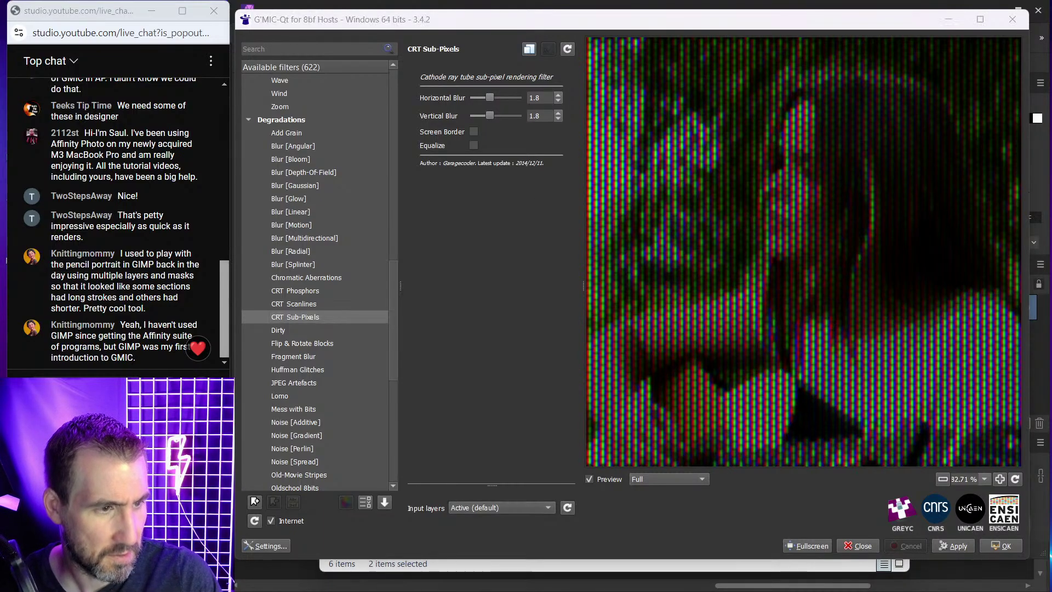
pyautogui.click(948, 19)
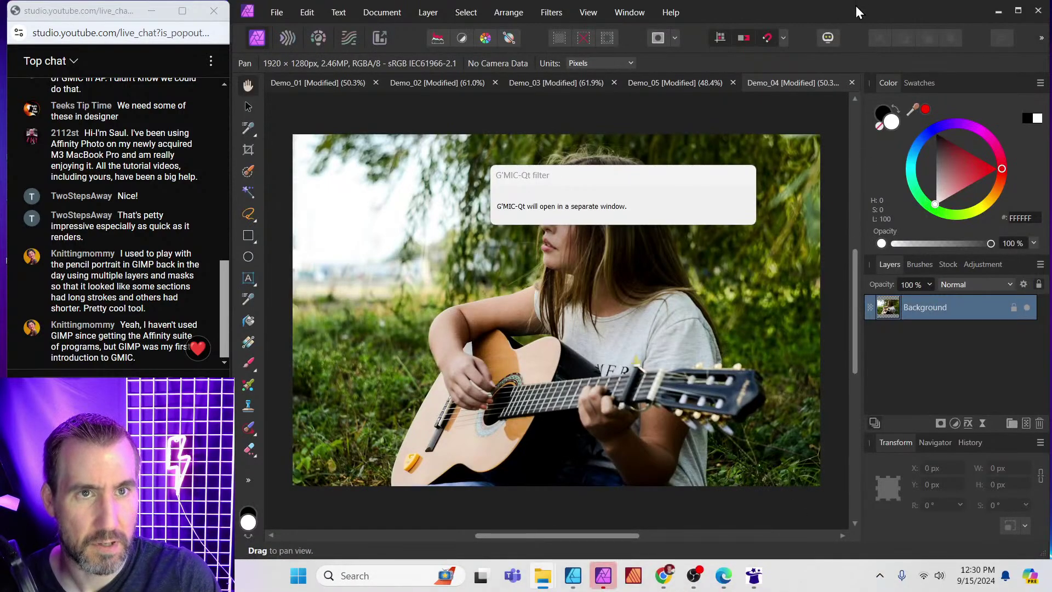
pyautogui.click(754, 575)
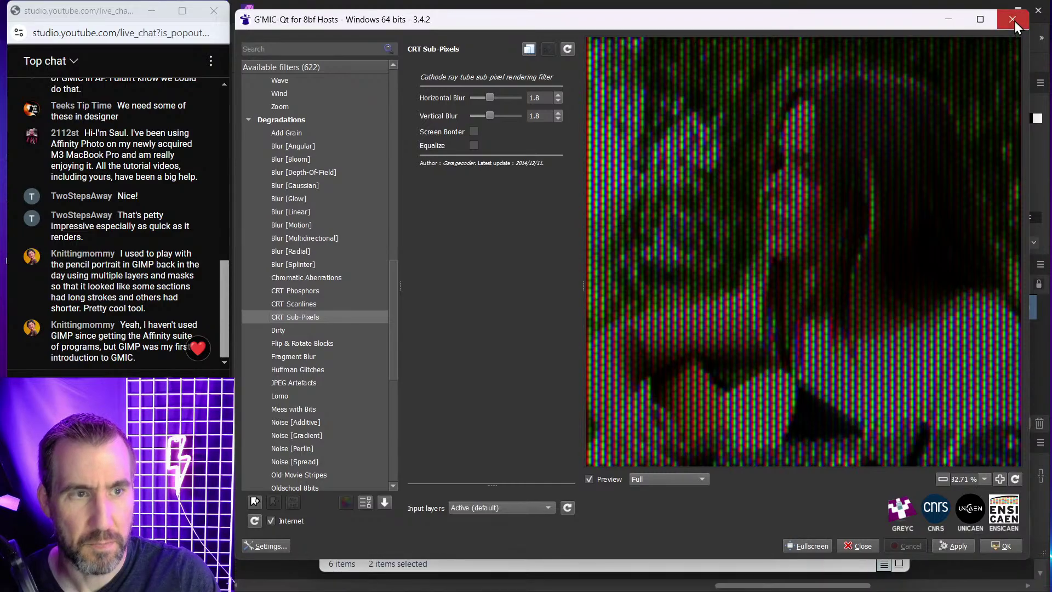
pyautogui.click(1013, 19)
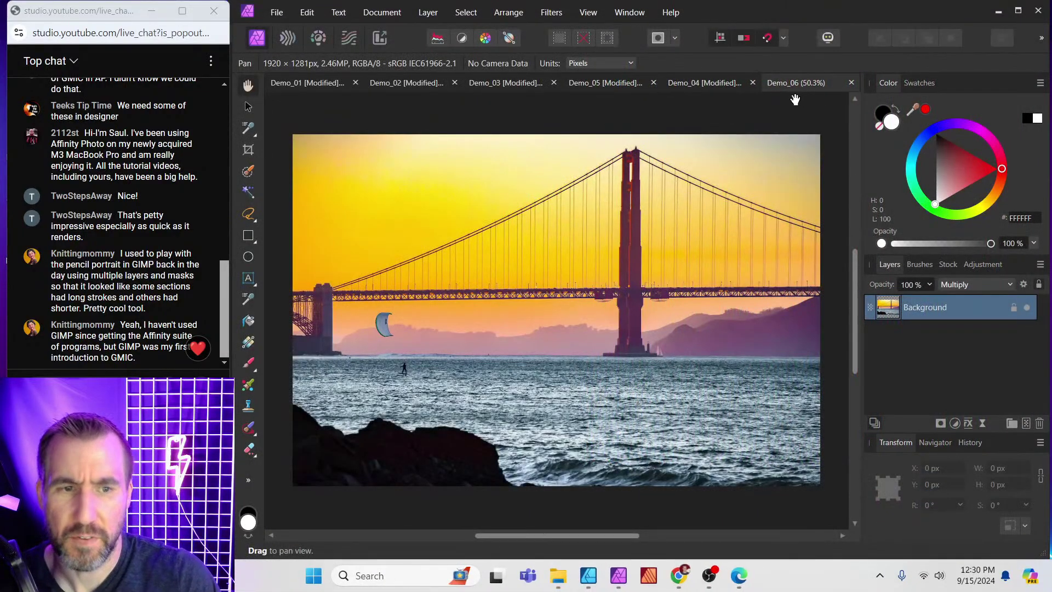
# Launch the G'MIC-Qt plugin on the Demo_06 bridge photo.
pyautogui.click(551, 12)
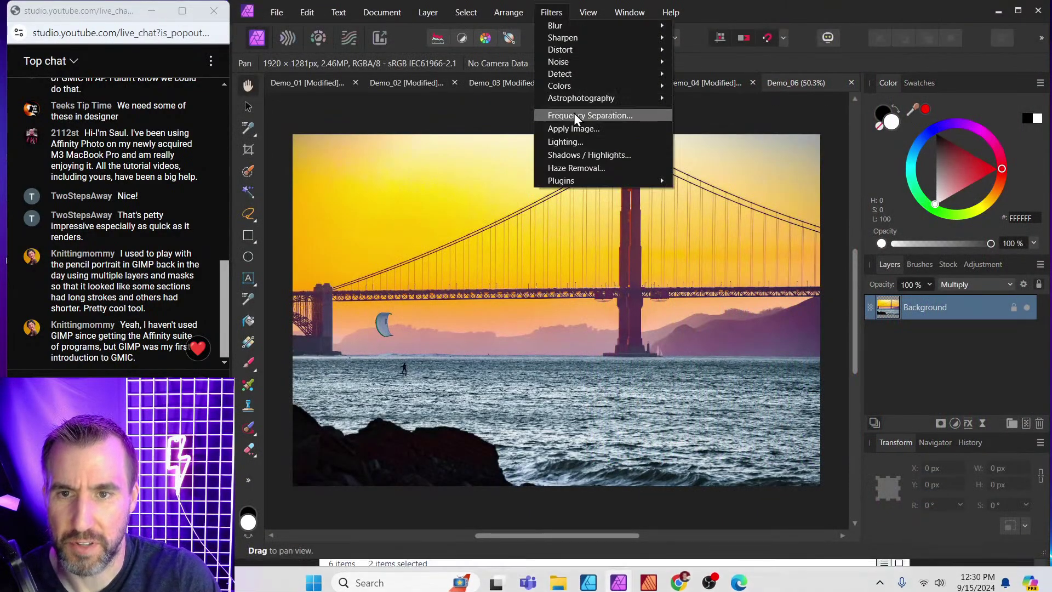
pyautogui.moveTo(613, 181)
pyautogui.moveTo(770, 182)
pyautogui.click(807, 182)
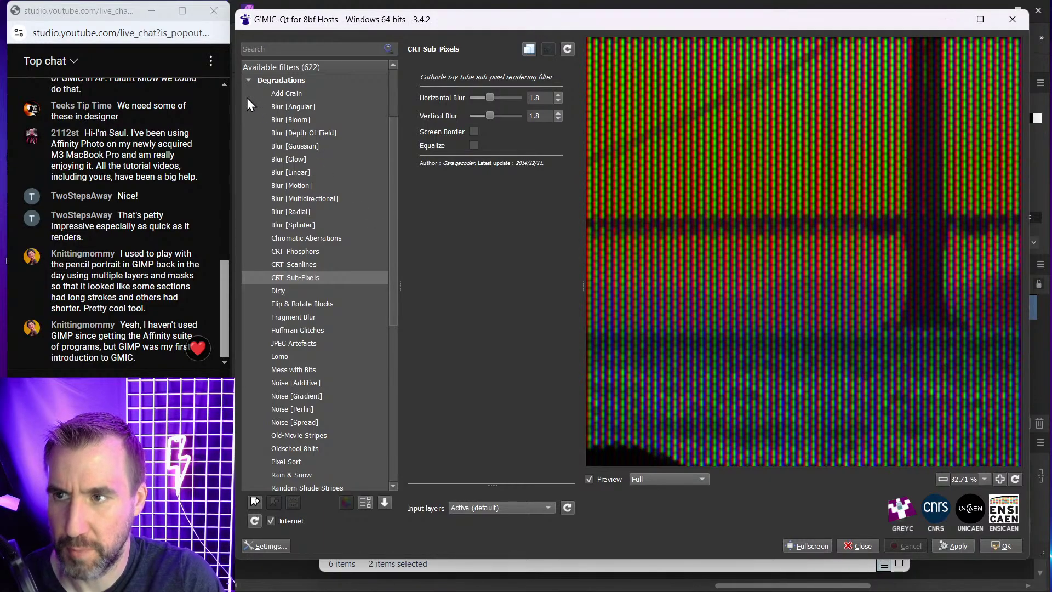
# Collapse the Degradations filter category and expand the Patterns category.
pyautogui.click(248, 80)
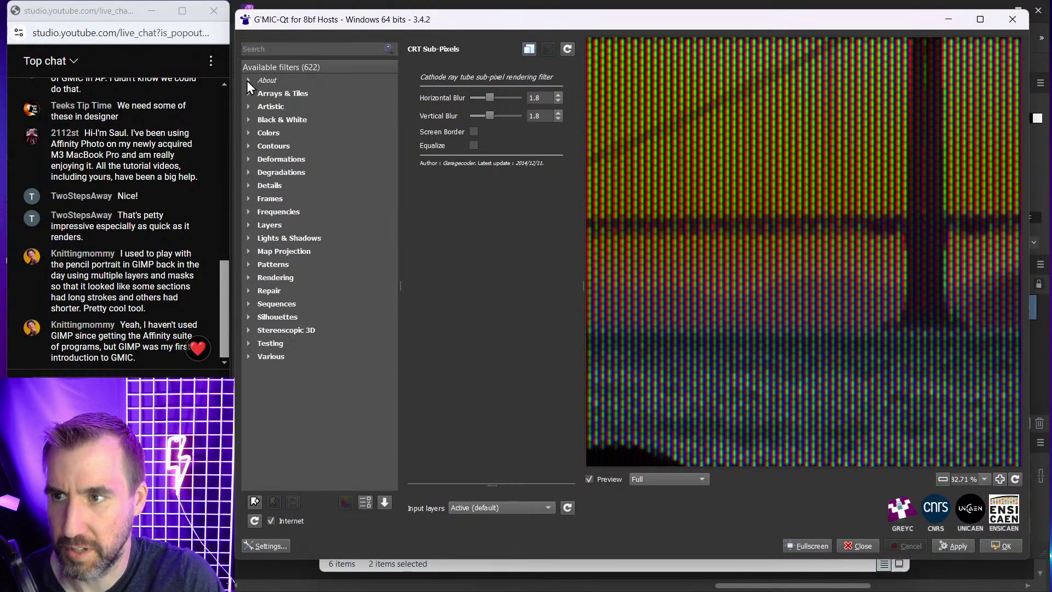
pyautogui.click(274, 264)
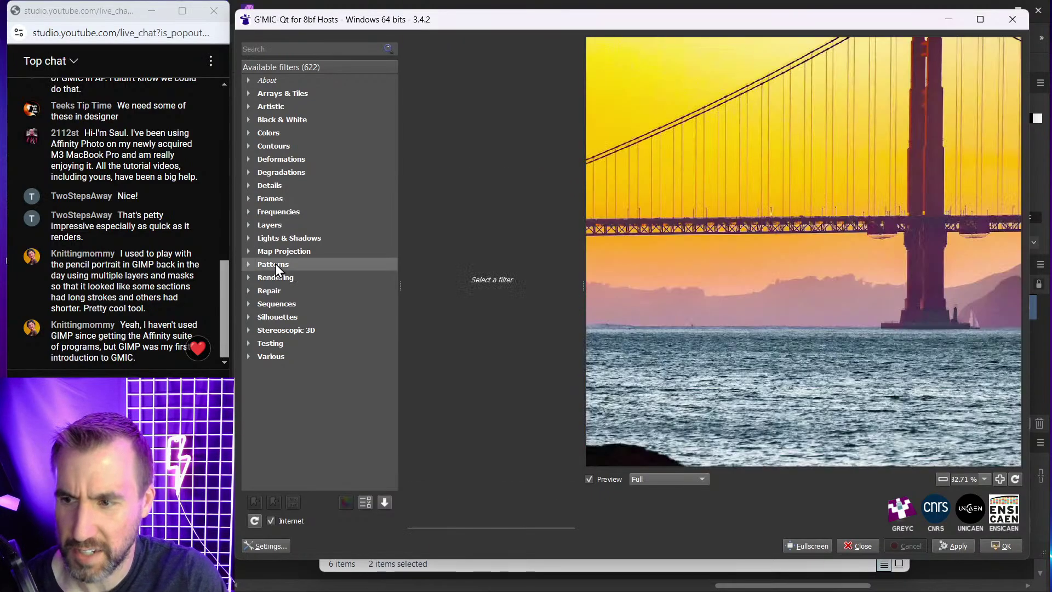
pyautogui.click(246, 264)
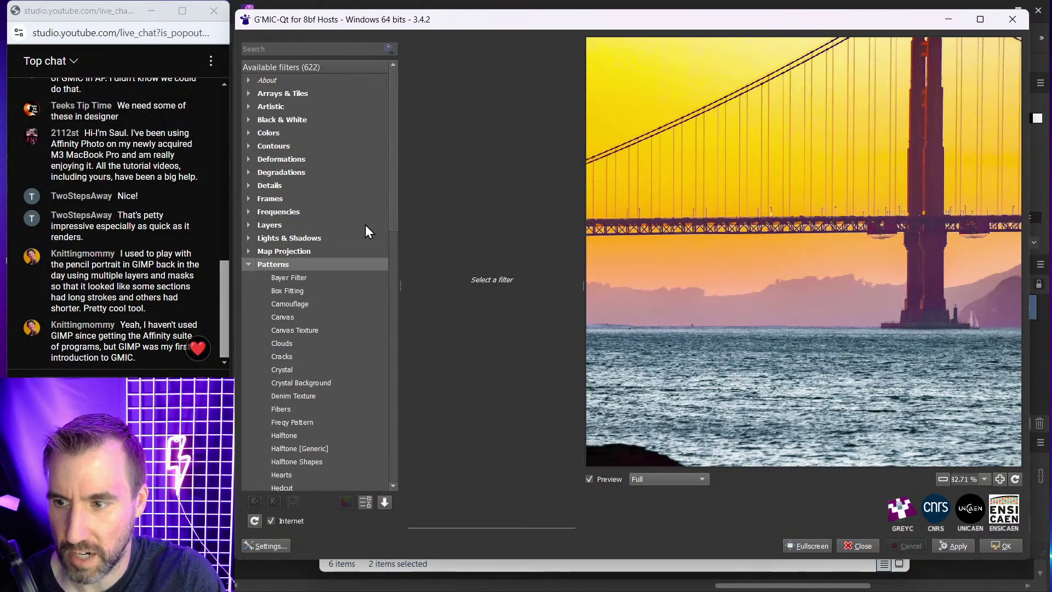
pyautogui.moveTo(392, 188); pyautogui.dragTo(396, 199)
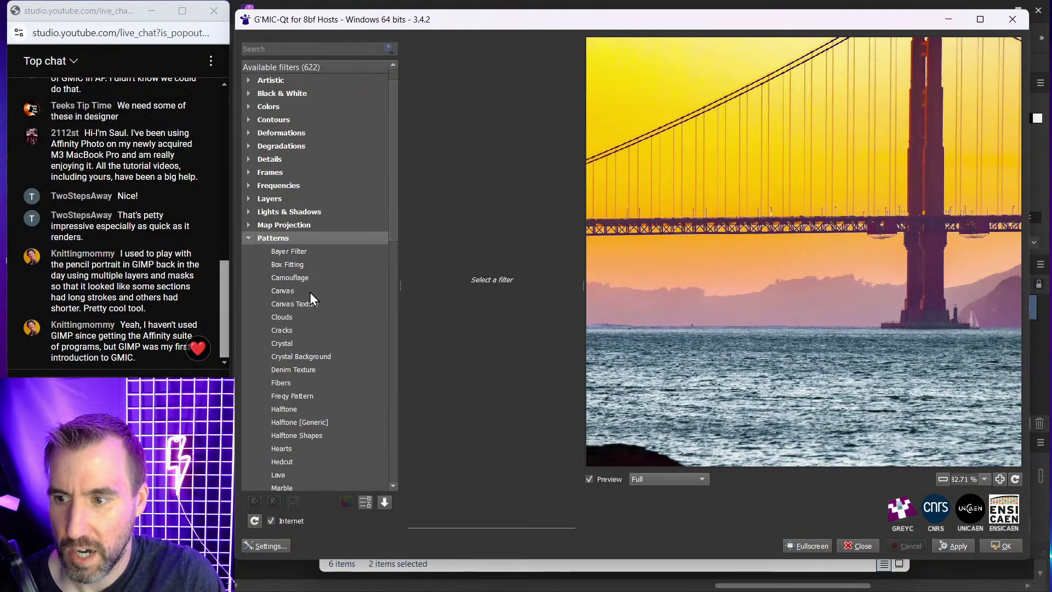
# Preview the Canvas pattern filter on the whole bridge photo.
pyautogui.click(276, 290)
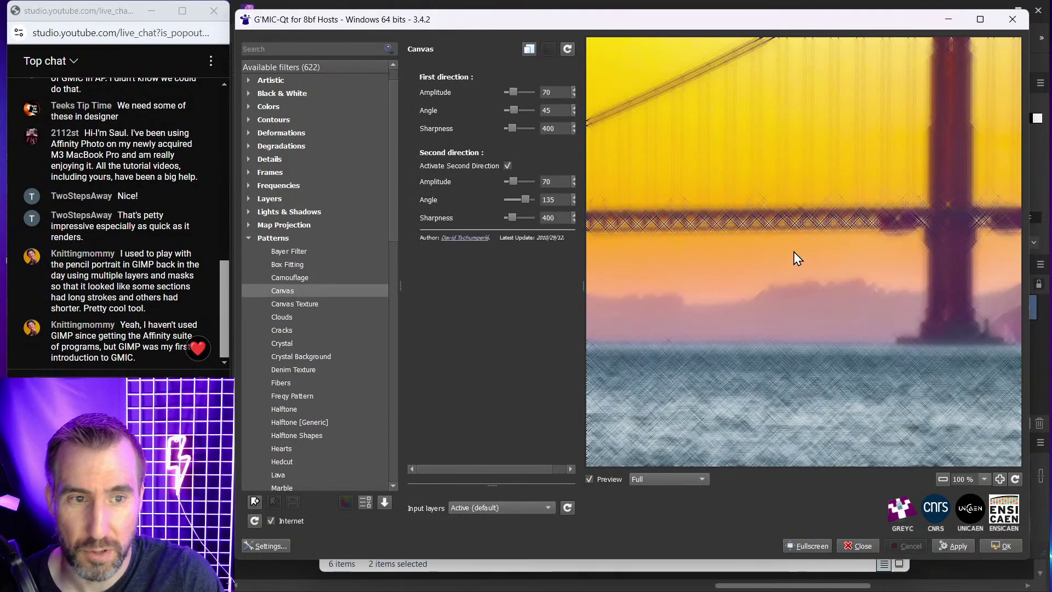
pyautogui.scroll(-3, 789, 255)
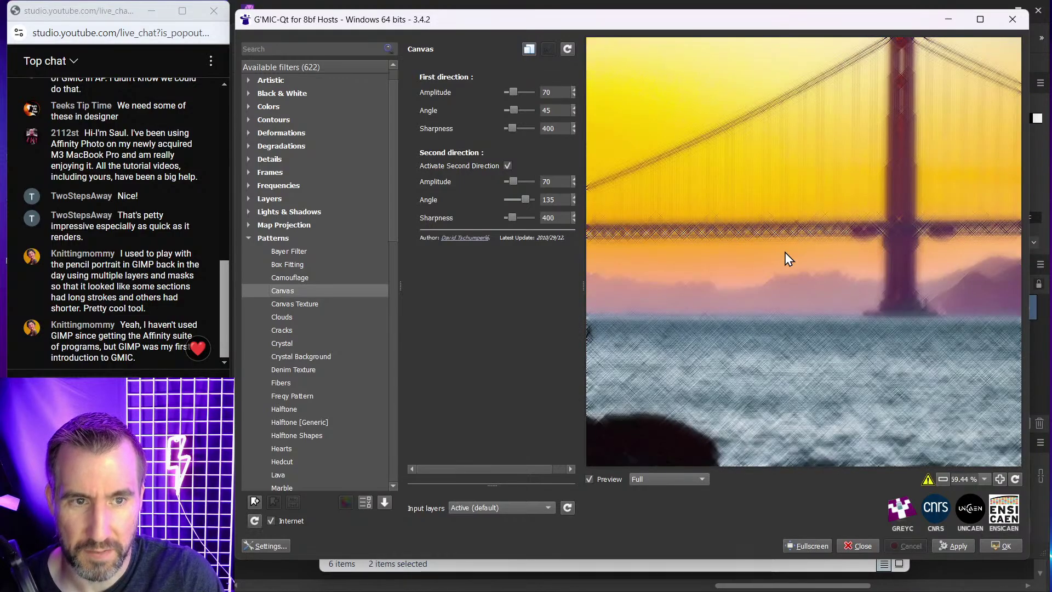
pyautogui.scroll(-2, 784, 254)
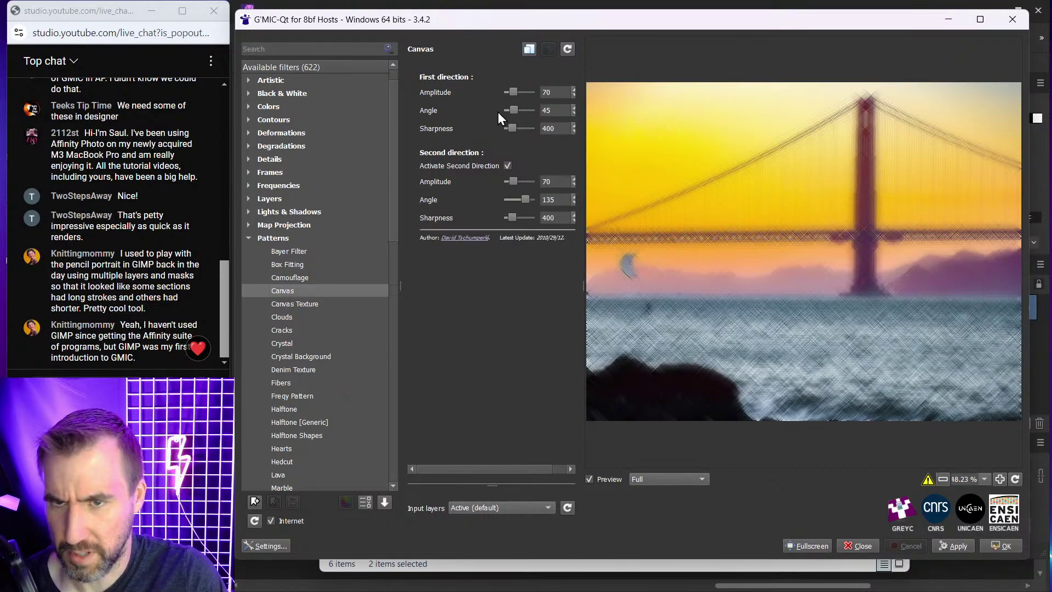
# Preview the Canvas Texture and Crystal pattern filters on the bridge photo.
pyautogui.click(297, 304)
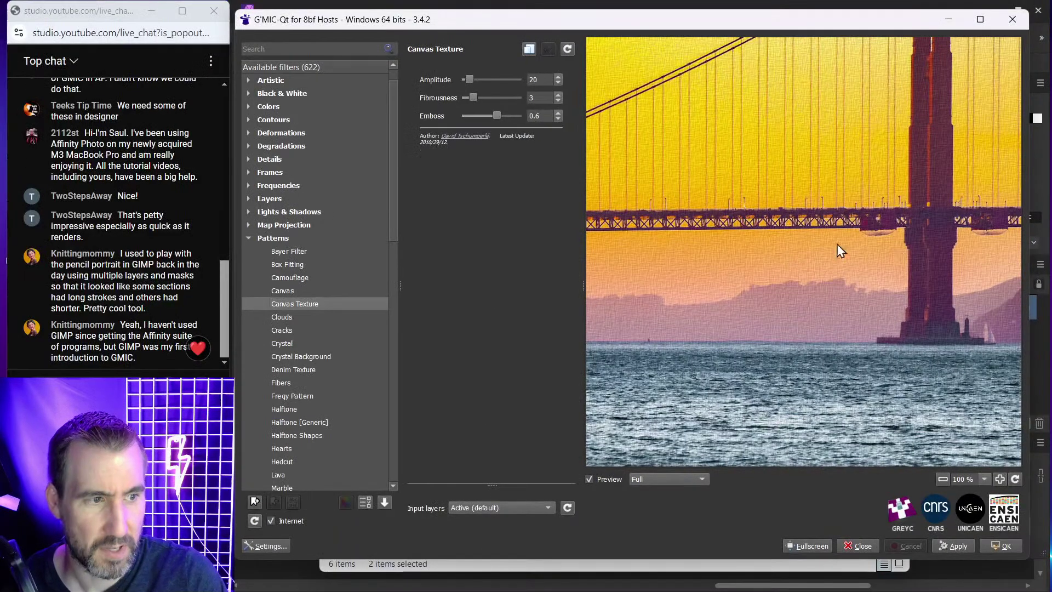
pyautogui.click(286, 343)
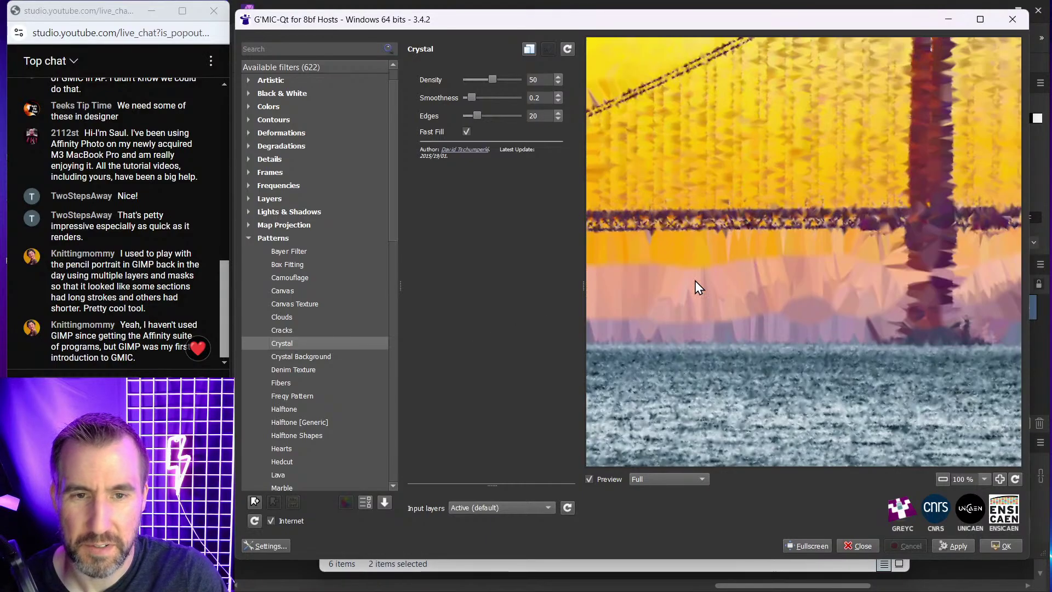
pyautogui.scroll(-3, 855, 260)
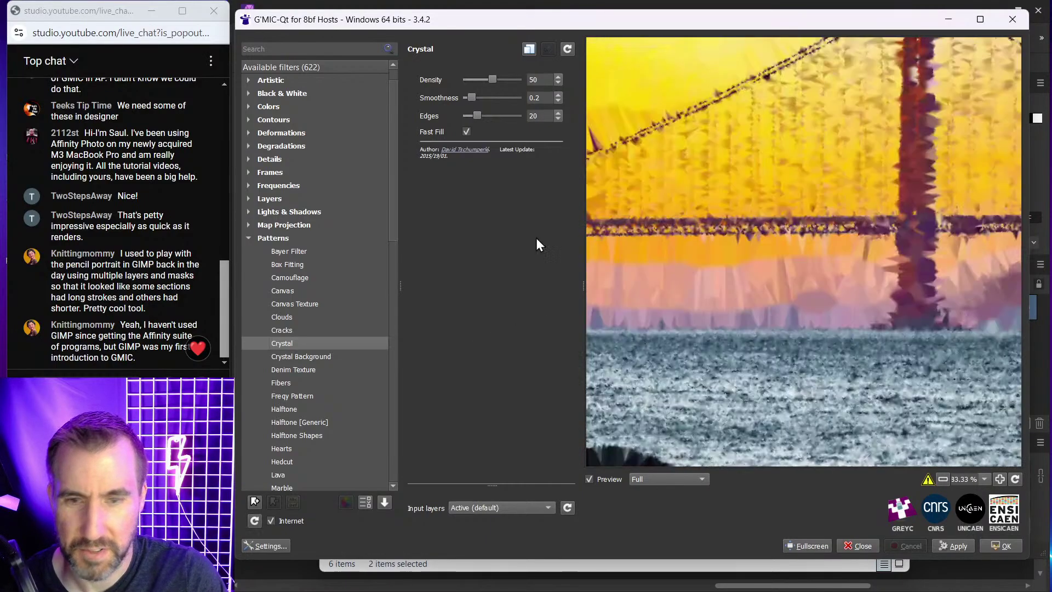
# Preview the Halftone filter on the bridge photo, comparing the Diamond, Diamond (Inv.) and Square shapes.
pyautogui.click(284, 409)
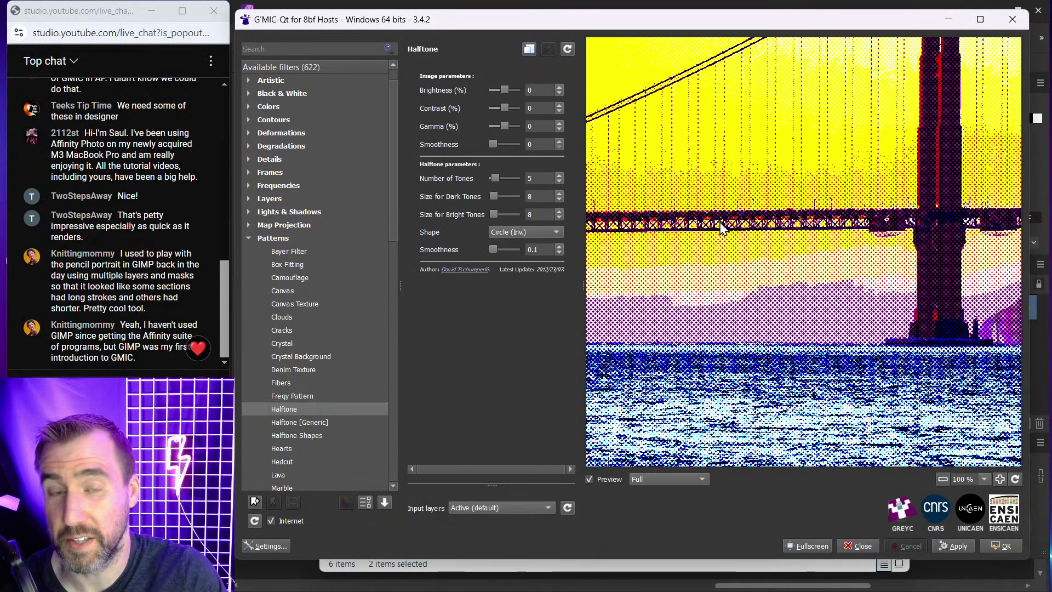
pyautogui.scroll(-3, 729, 222)
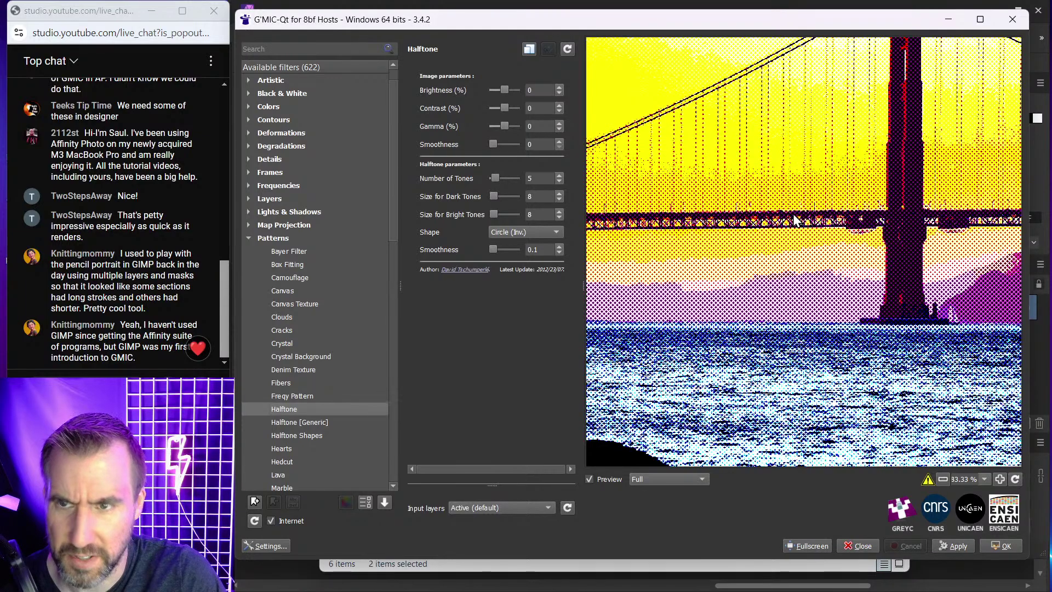
pyautogui.click(549, 231)
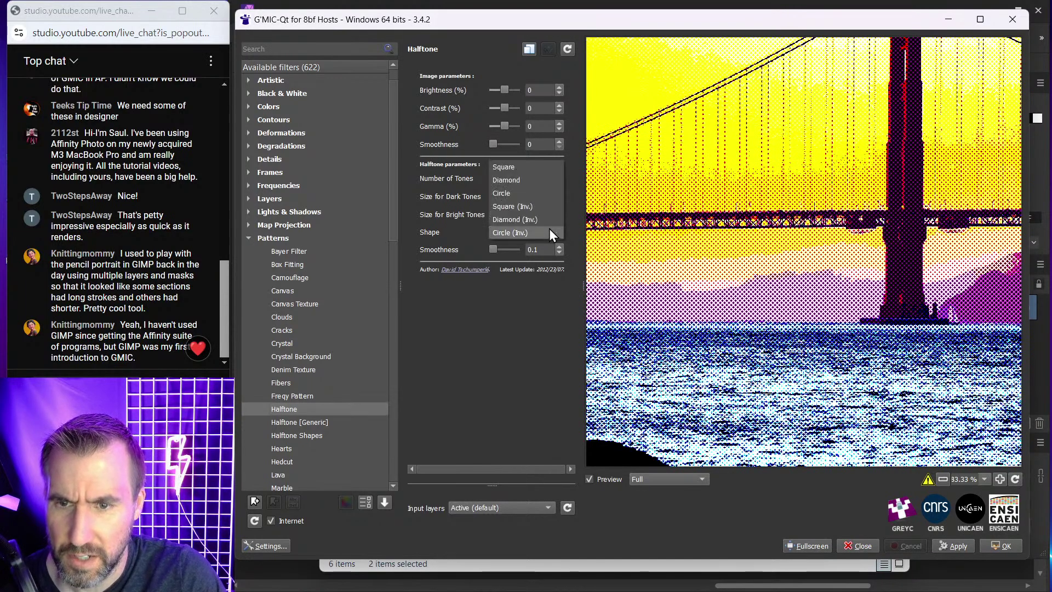
pyautogui.click(530, 180)
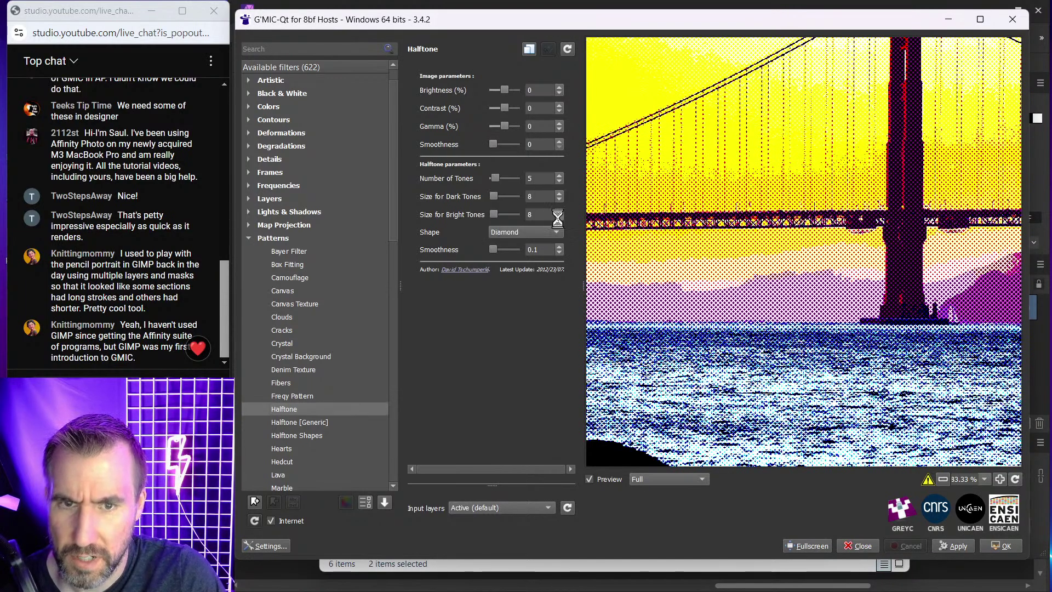
pyautogui.click(532, 232)
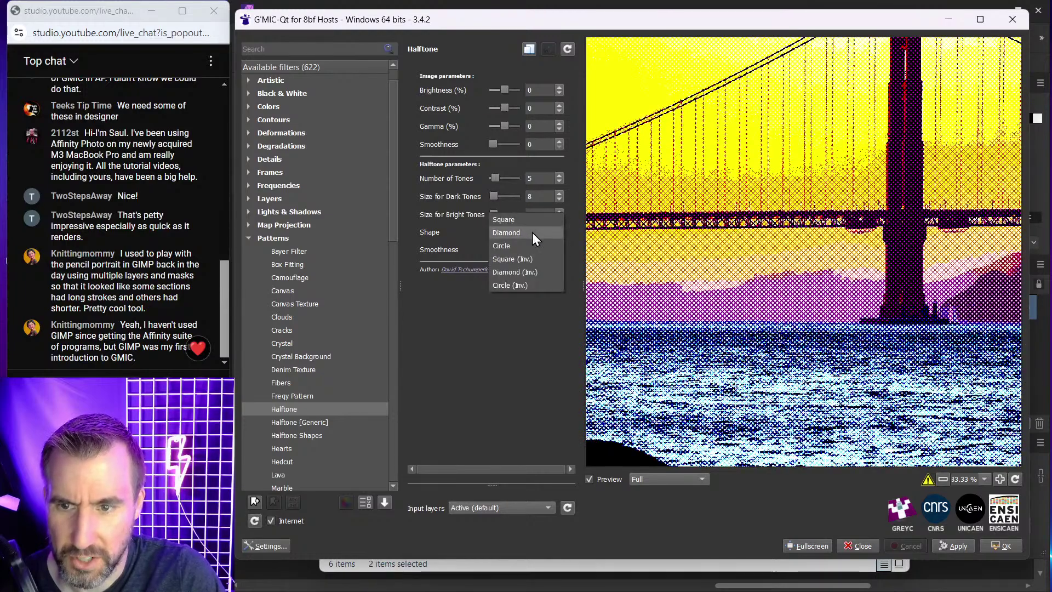
pyautogui.click(525, 271)
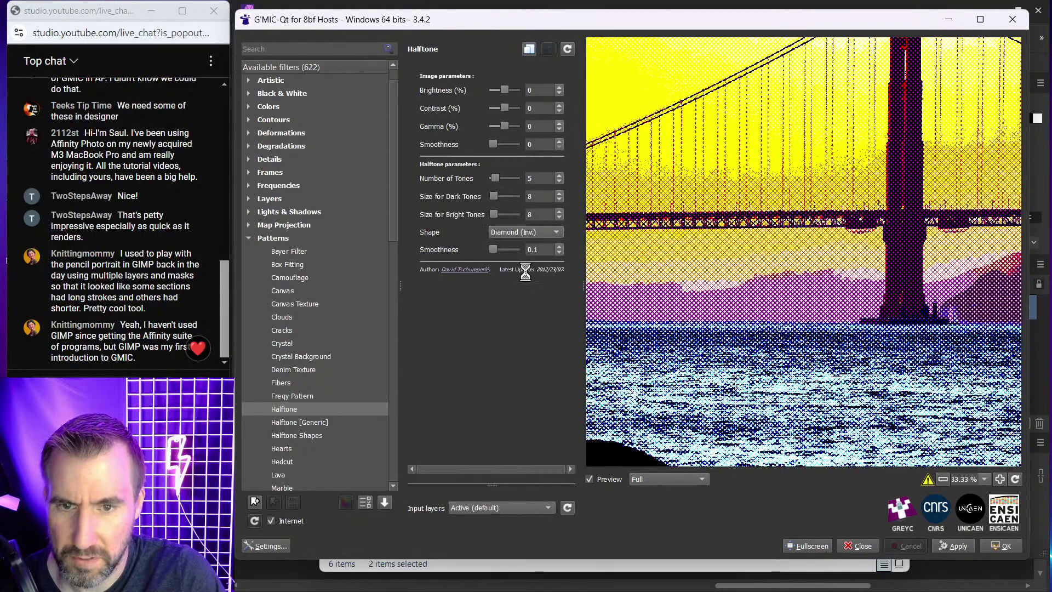
pyautogui.click(540, 235)
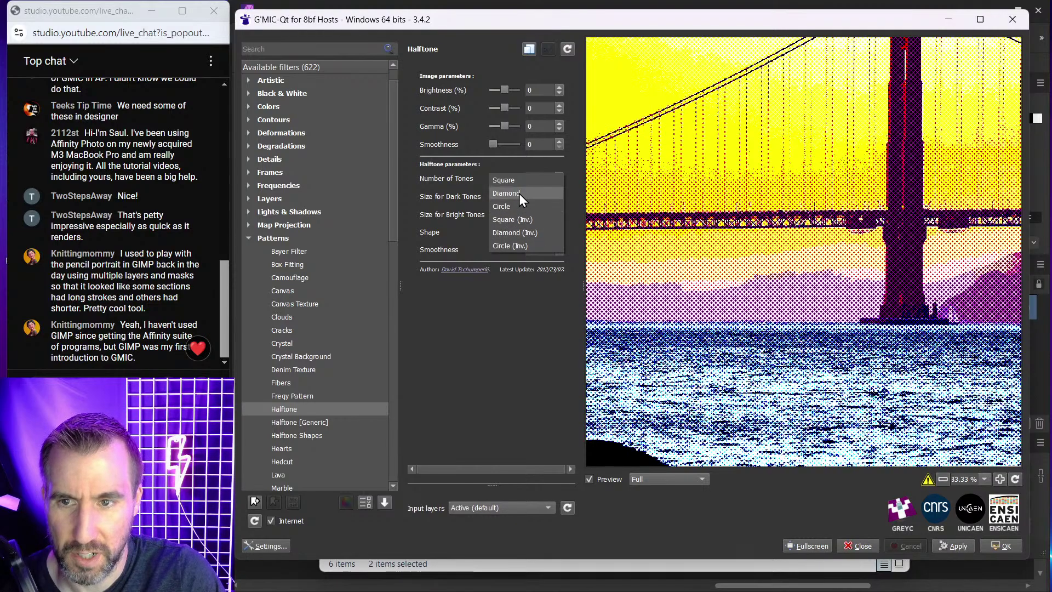
pyautogui.click(515, 177)
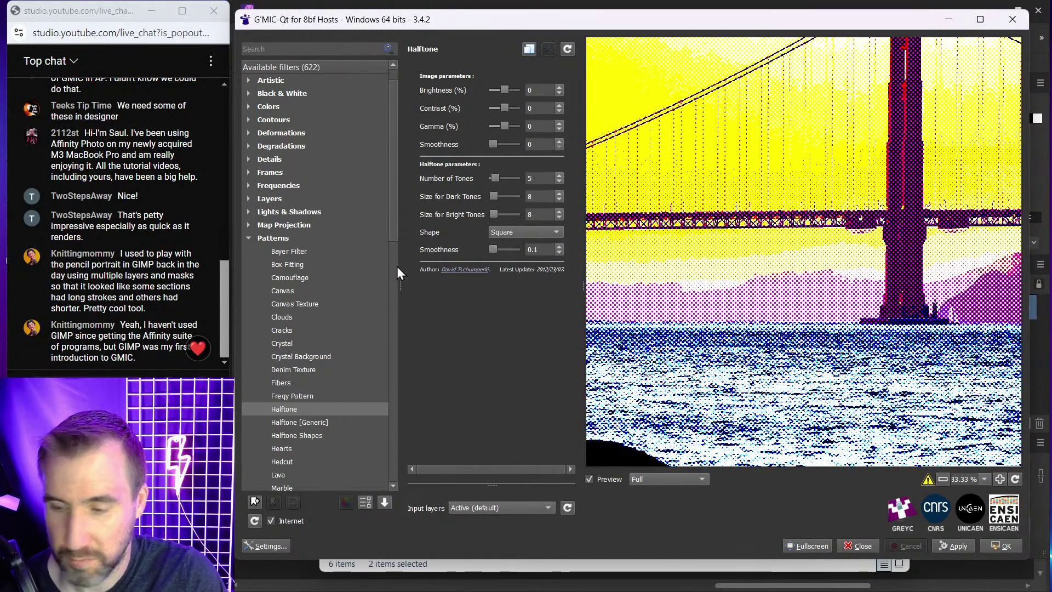
# Preview the Lava pattern filter on the whole bridge photo.
pyautogui.scroll(-1, 300, 350)
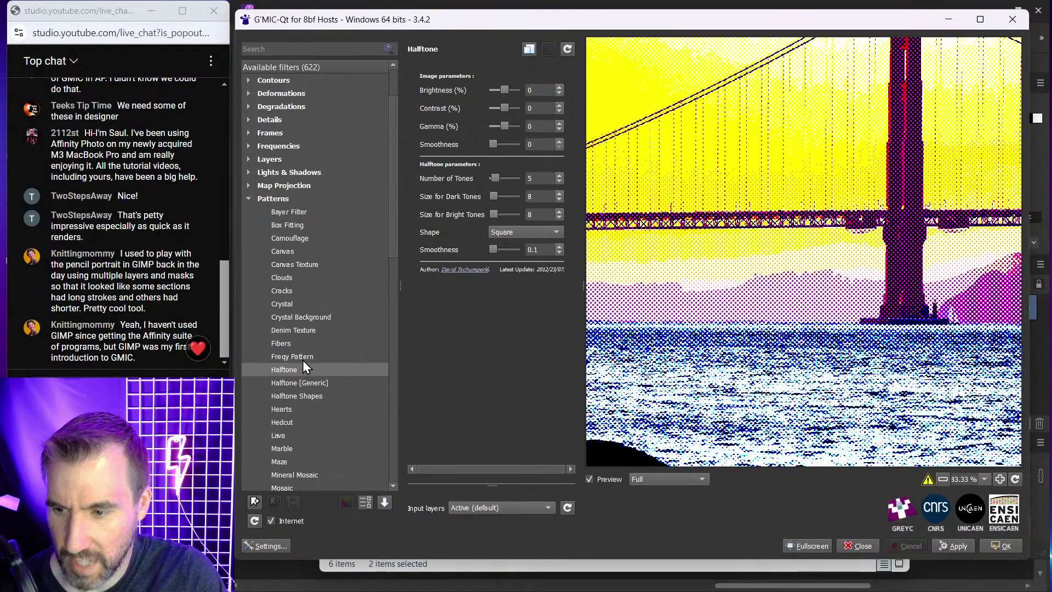
pyautogui.click(291, 438)
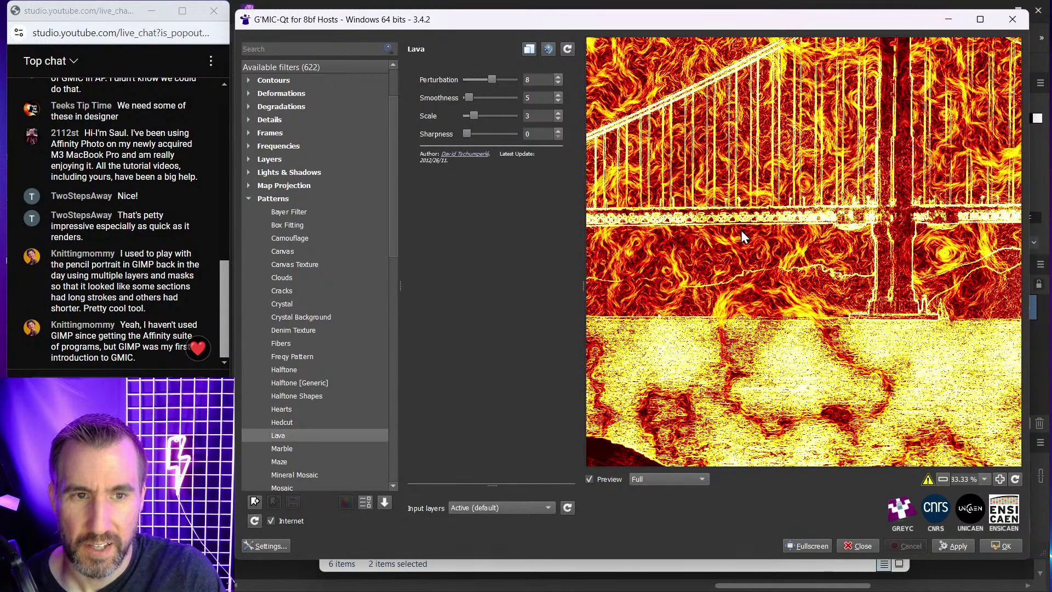
pyautogui.scroll(-1, 741, 231)
pyautogui.scroll(-1, 732, 228)
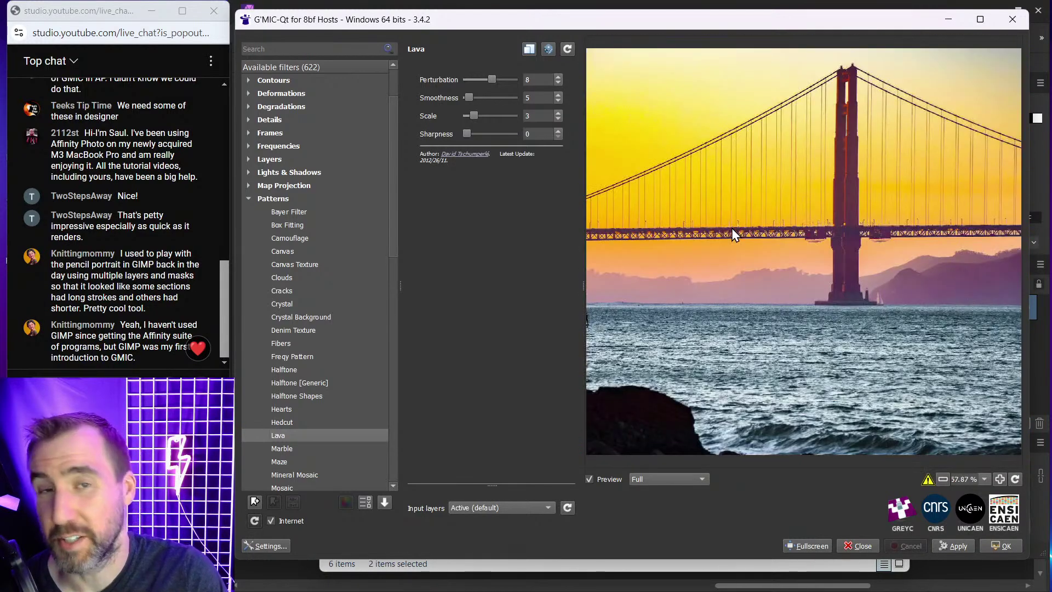
pyautogui.rightClick(807, 183)
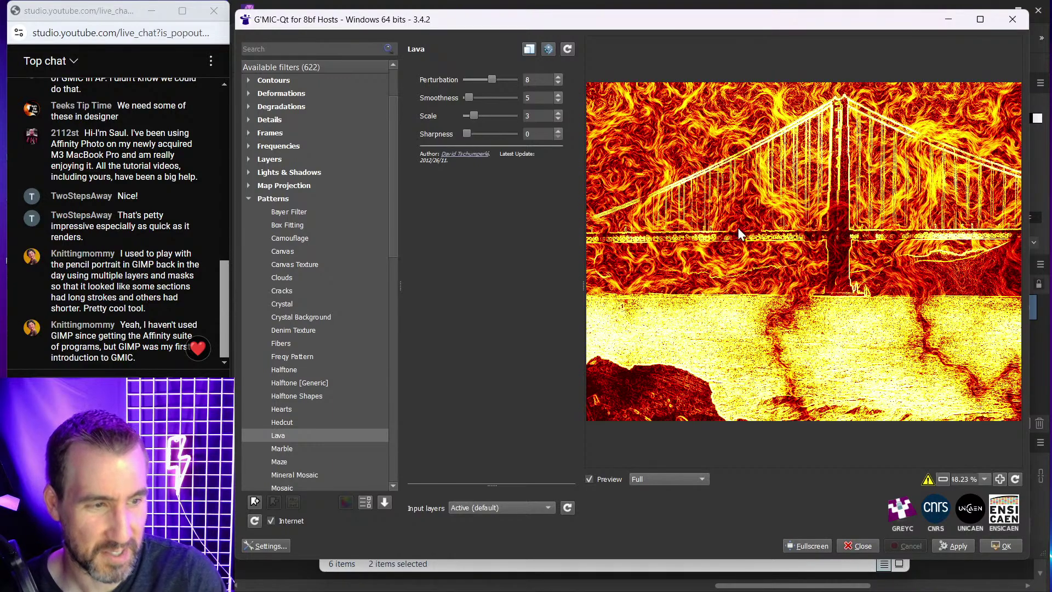
# Preview the Mosaic pattern filter on the whole bridge photo.
pyautogui.scroll(-2, 333, 384)
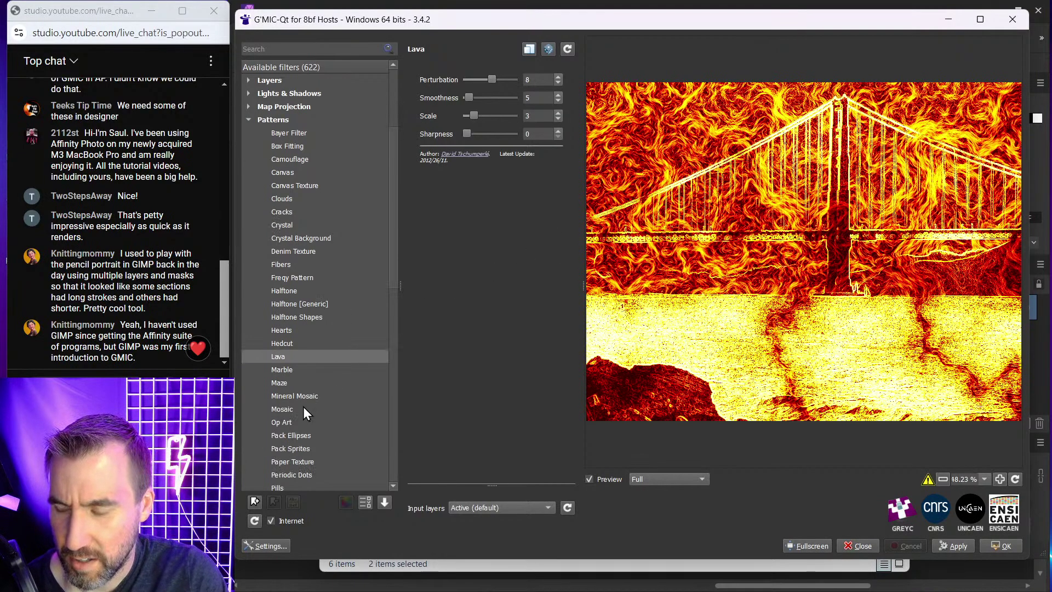
pyautogui.click(299, 409)
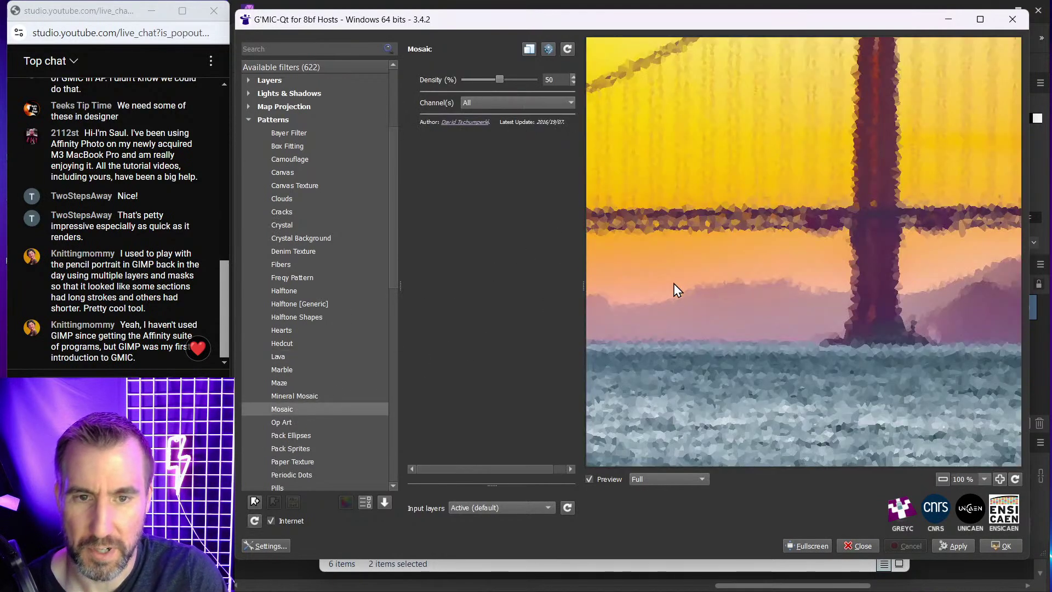
pyautogui.scroll(-3, 755, 251)
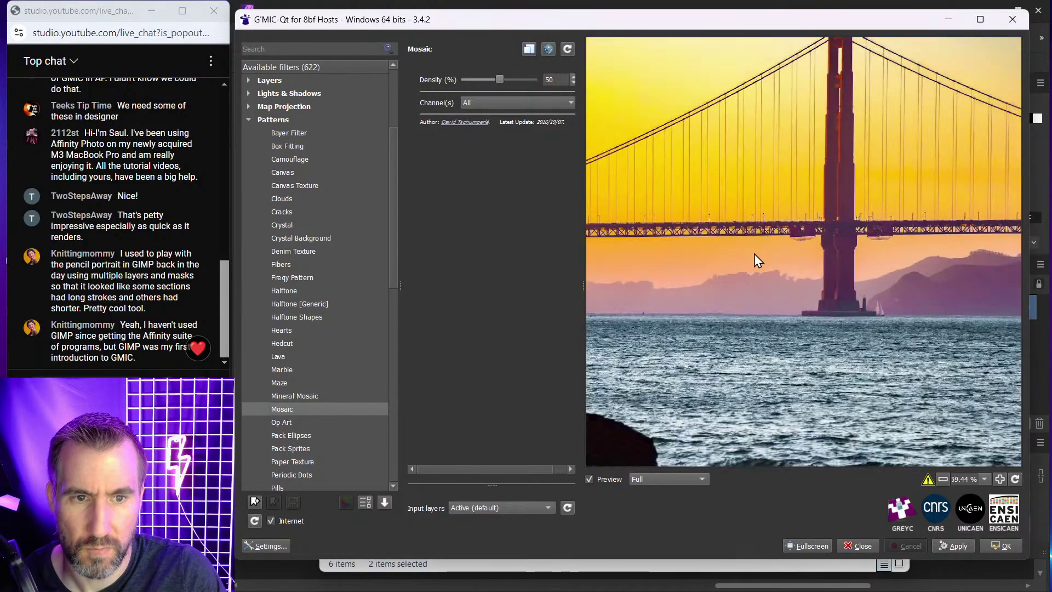
pyautogui.scroll(-2, 753, 254)
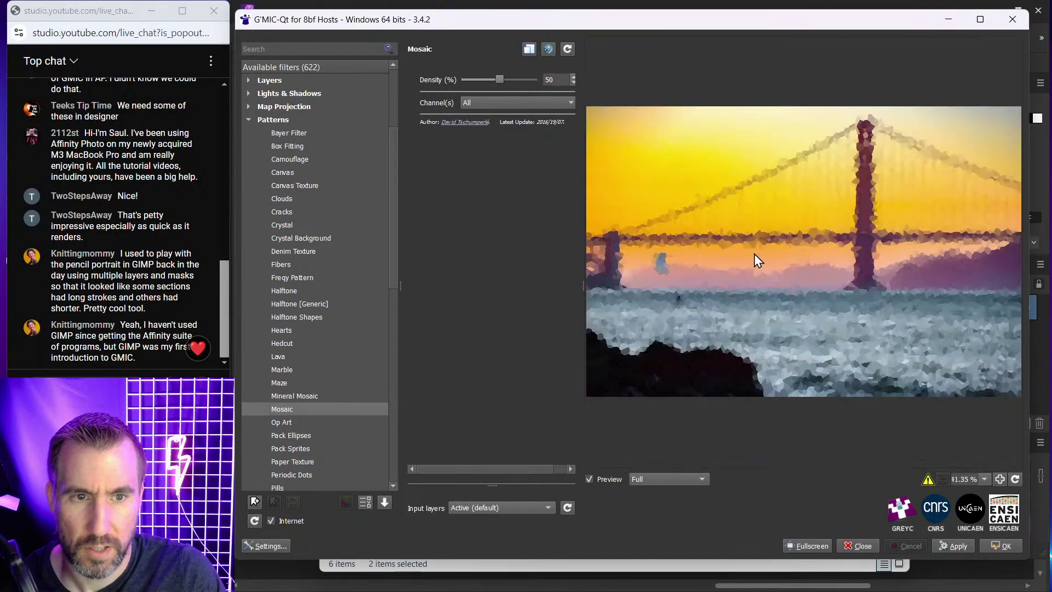
# Set the Mosaic density to 40% and preview the Voronoi pattern filter on the whole bridge photo.
pyautogui.moveTo(501, 81); pyautogui.dragTo(494, 80)
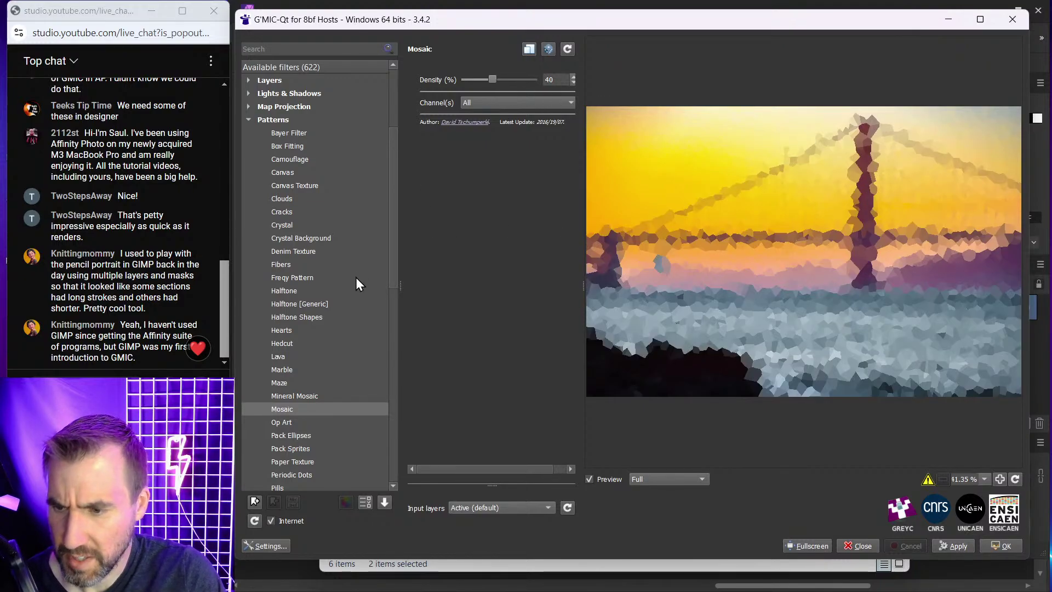
pyautogui.scroll(-2, 353, 278)
pyautogui.scroll(-2, 340, 269)
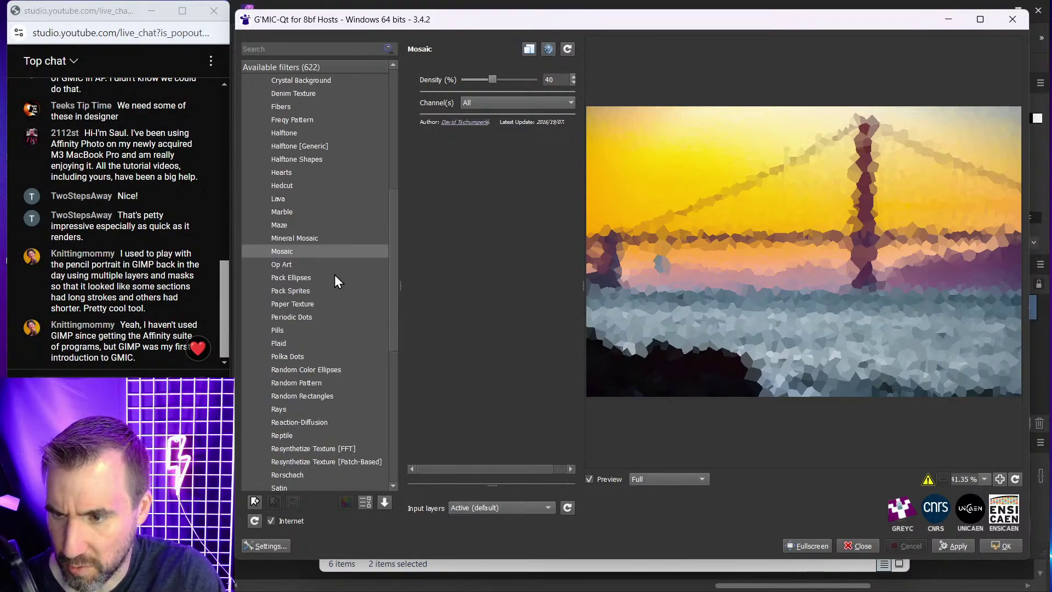
pyautogui.scroll(-3, 325, 344)
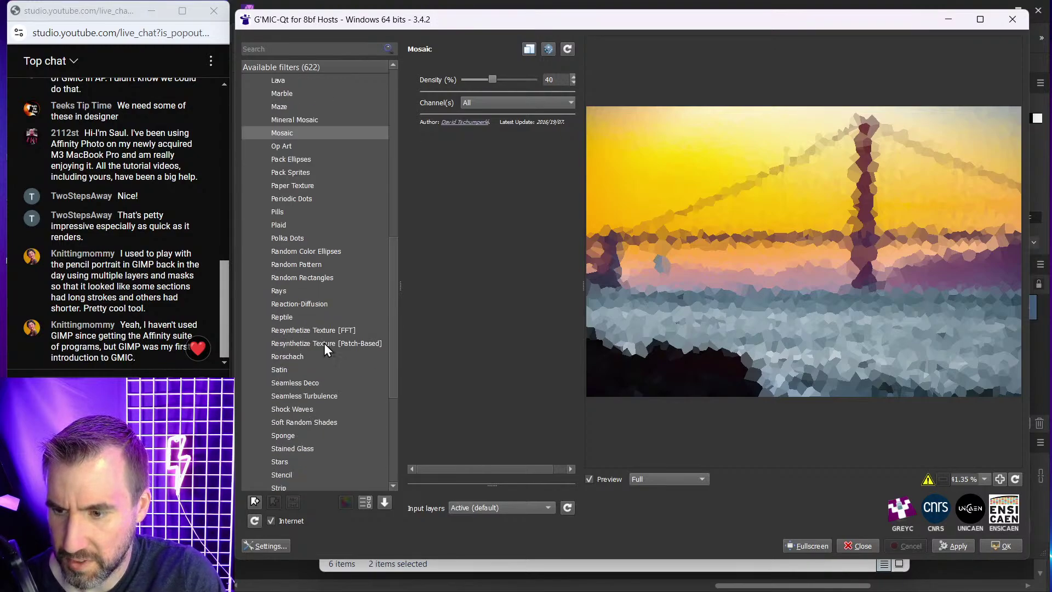
pyautogui.scroll(-4, 325, 344)
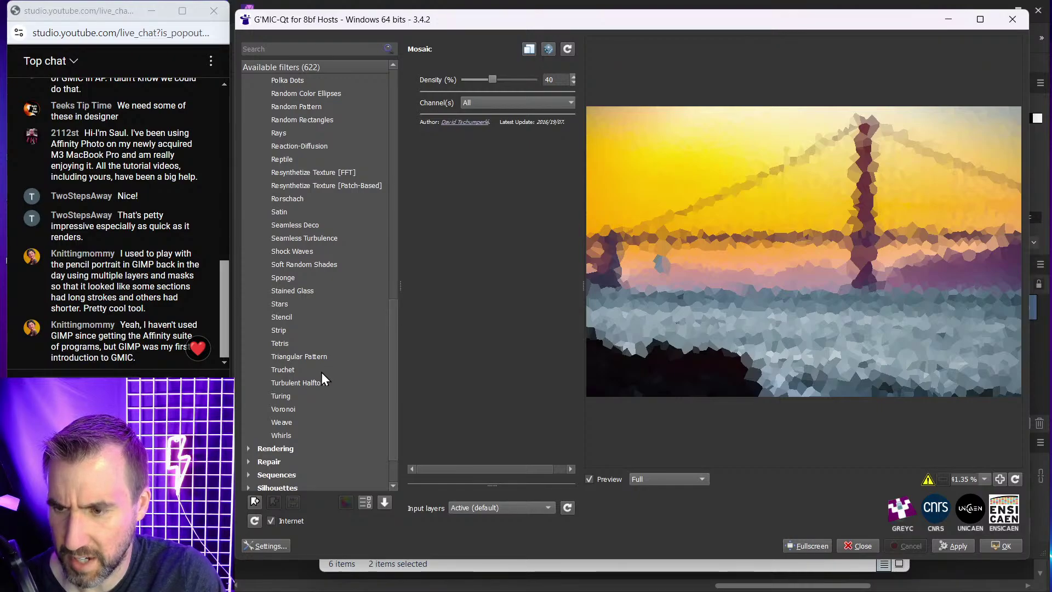
pyautogui.click(287, 407)
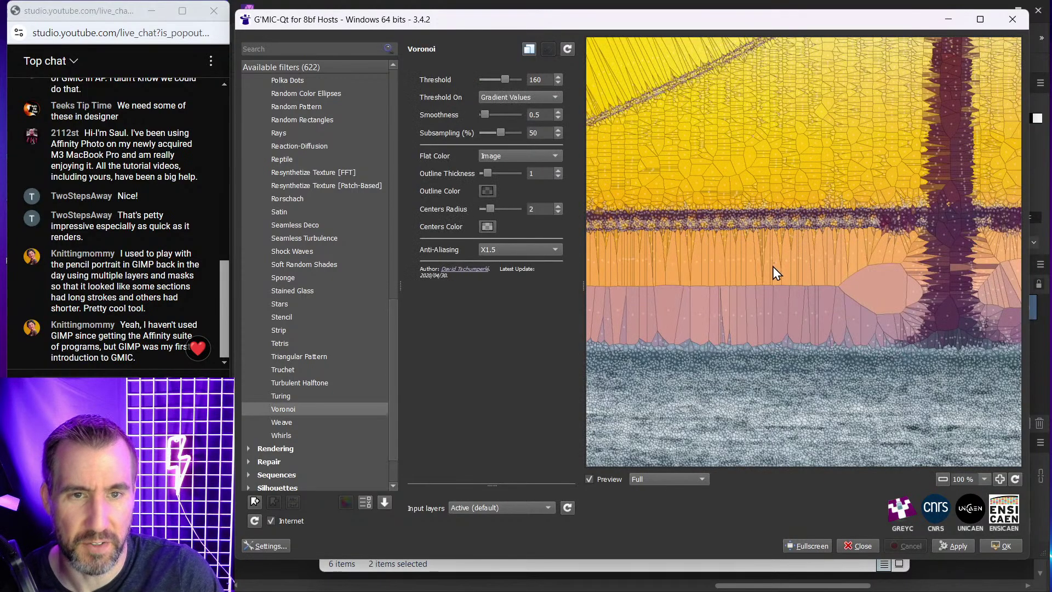
pyautogui.scroll(-3, 772, 266)
pyautogui.scroll(-1, 784, 239)
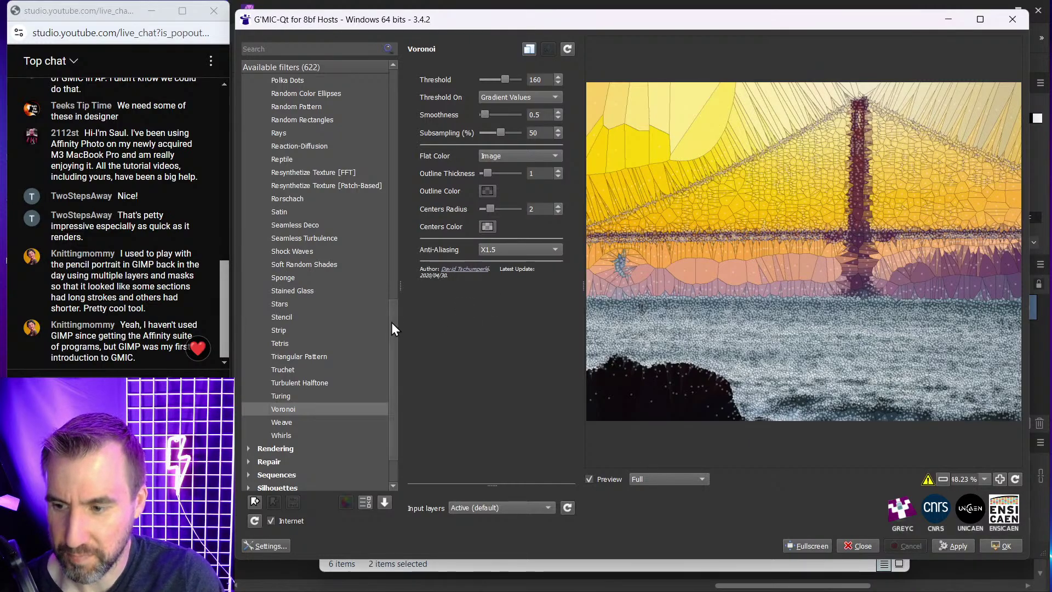
# Preview the 3D Mesh filter from the Rendering category on the bridge photo.
pyautogui.scroll(-2, 391, 321)
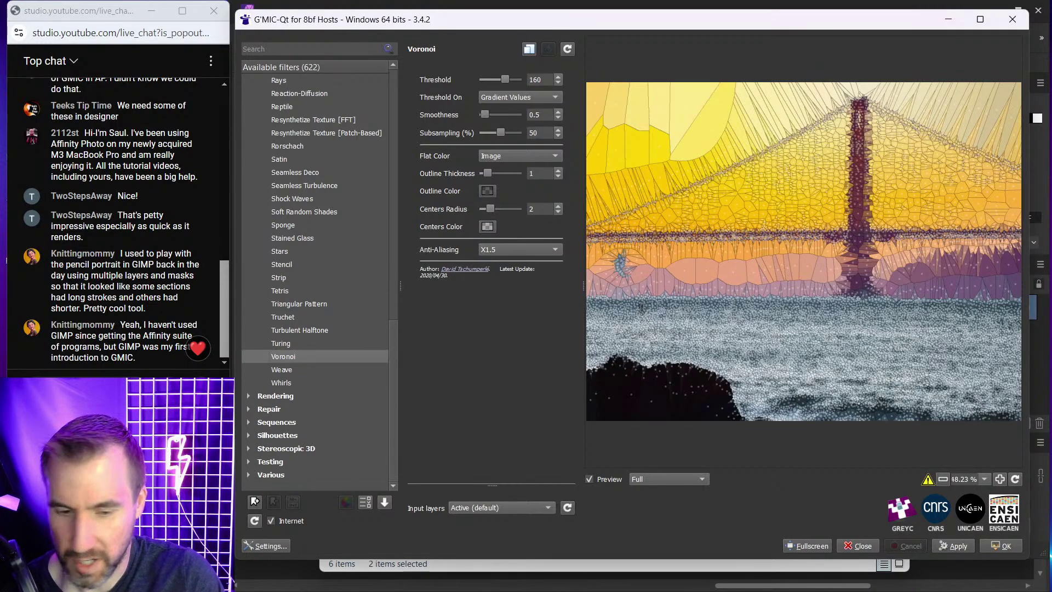
pyautogui.click(249, 396)
pyautogui.scroll(-3, 331, 312)
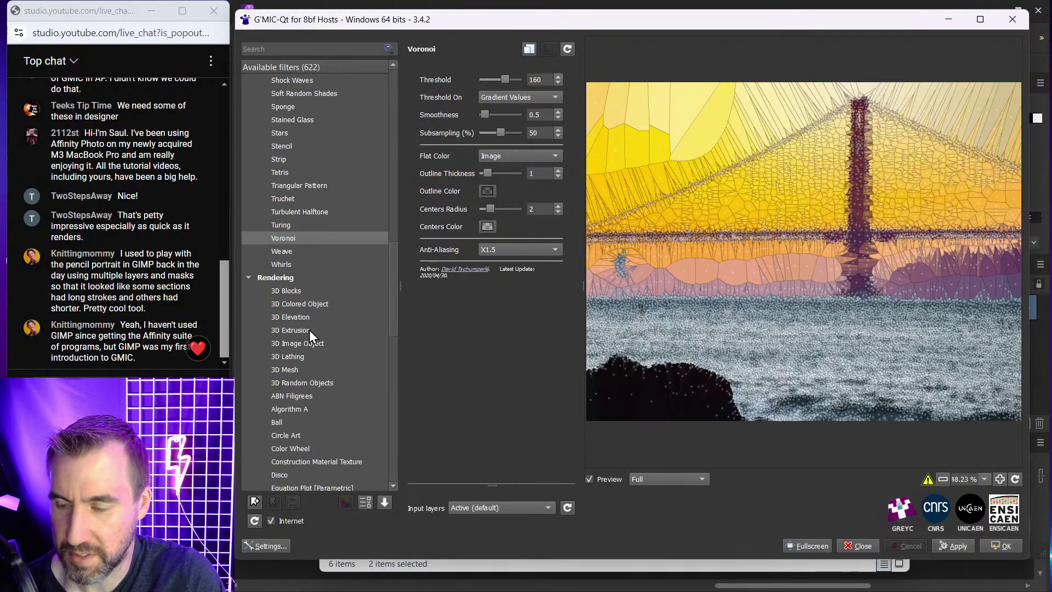
pyautogui.click(284, 370)
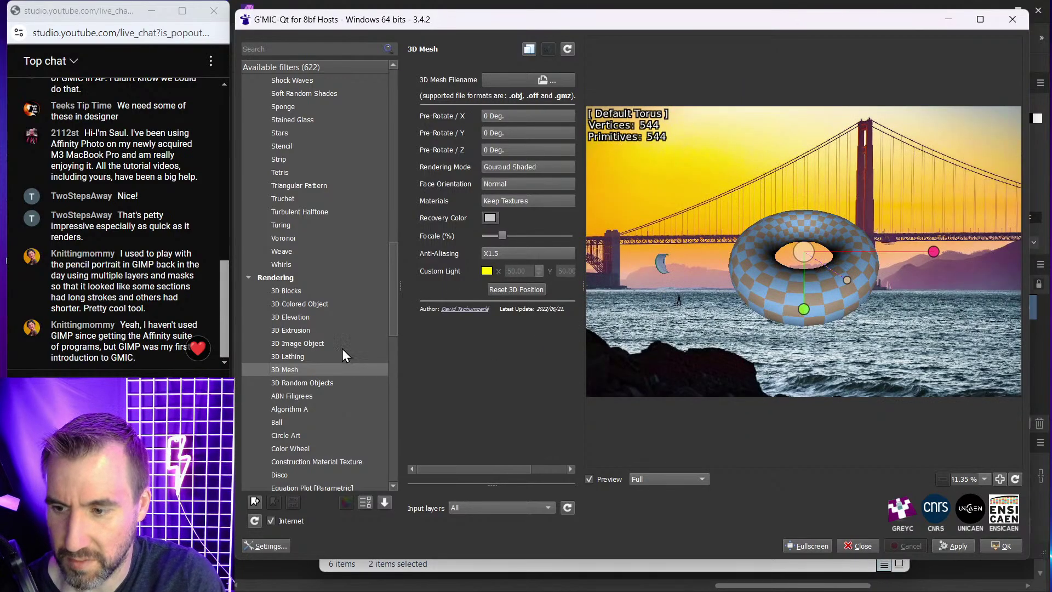
# Preview the 3D Blocks filter with its centre moved slightly lower and Elevation at 4.96, and close the plugin without applying it.
pyautogui.click(301, 296)
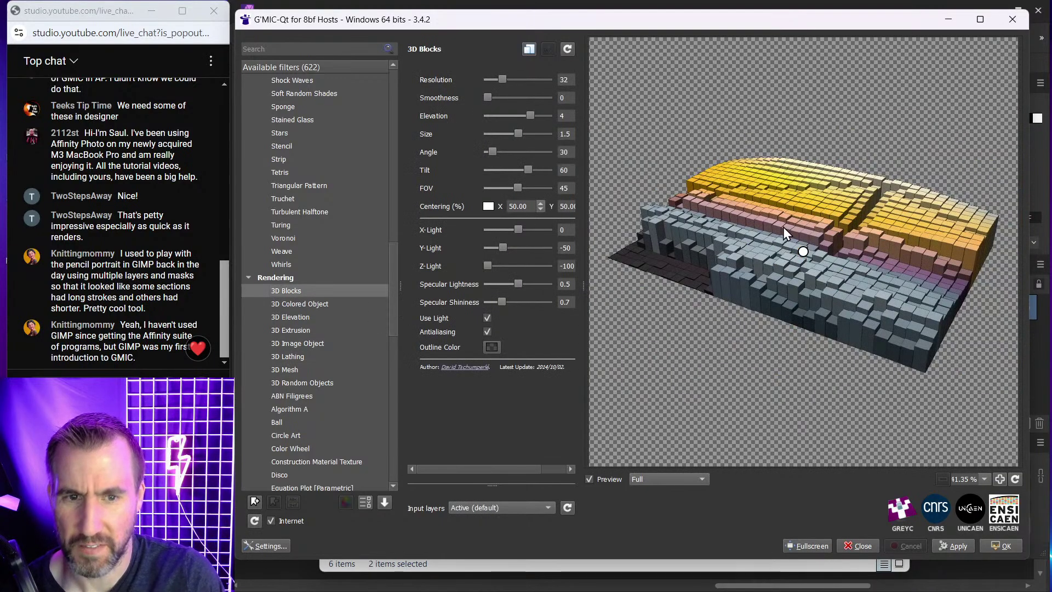
pyautogui.moveTo(805, 255); pyautogui.dragTo(804, 266)
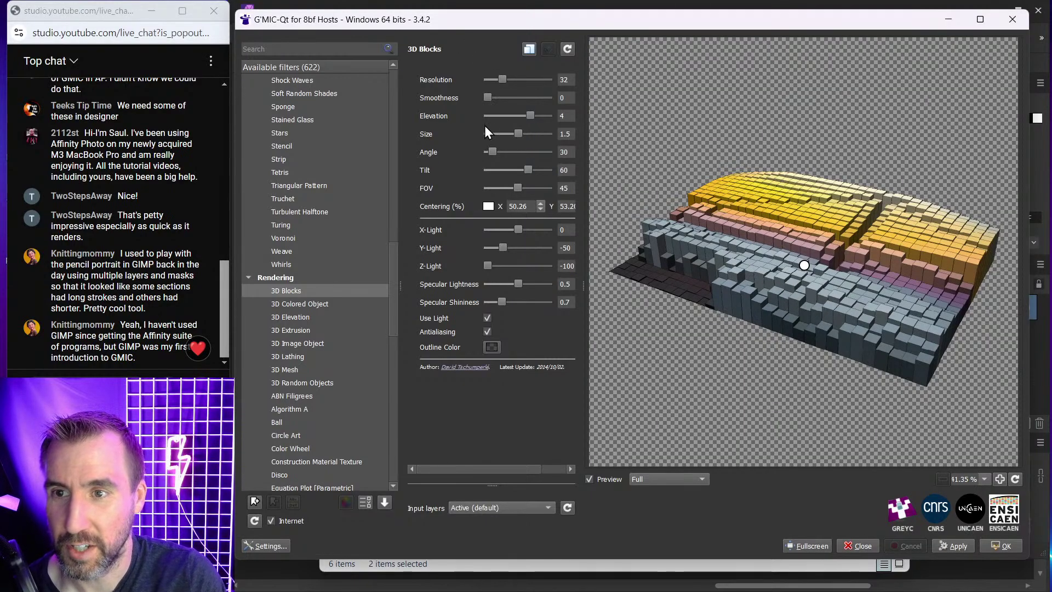
pyautogui.moveTo(518, 115); pyautogui.dragTo(537, 119)
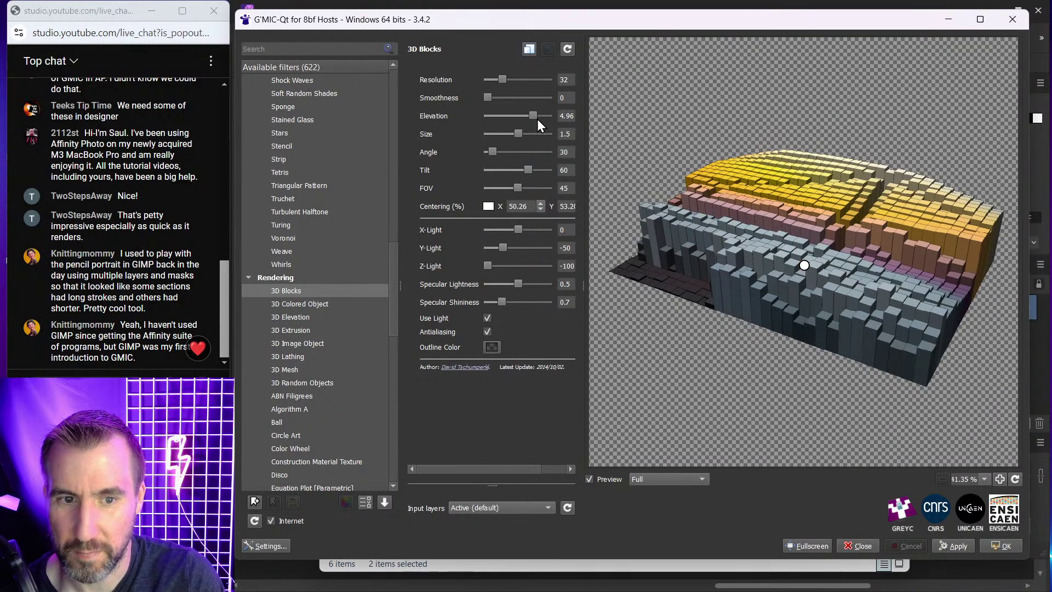
pyautogui.scroll(-15, 350, 389)
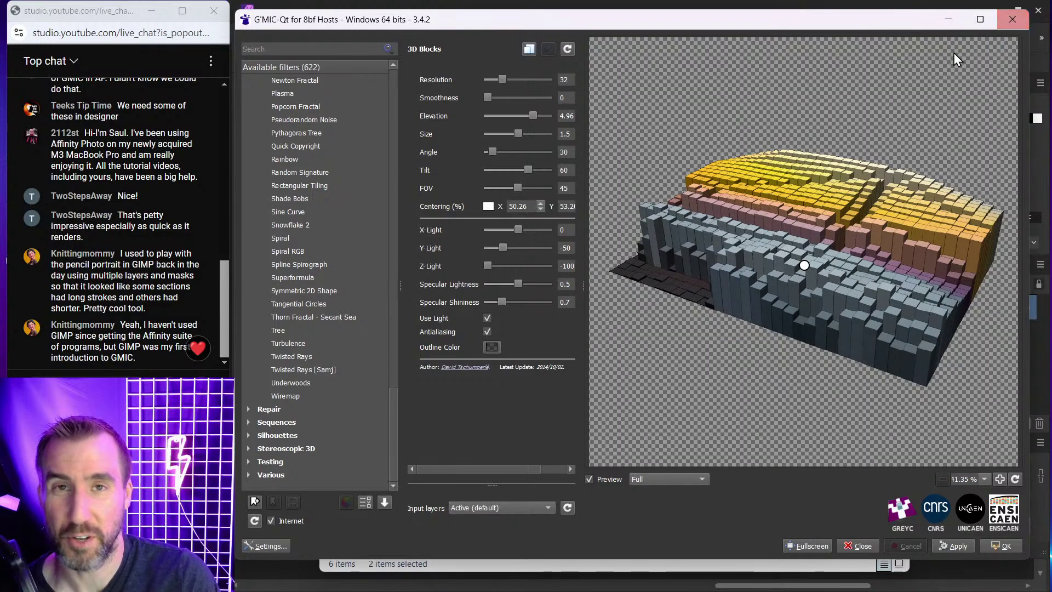
pyautogui.click(1019, 21)
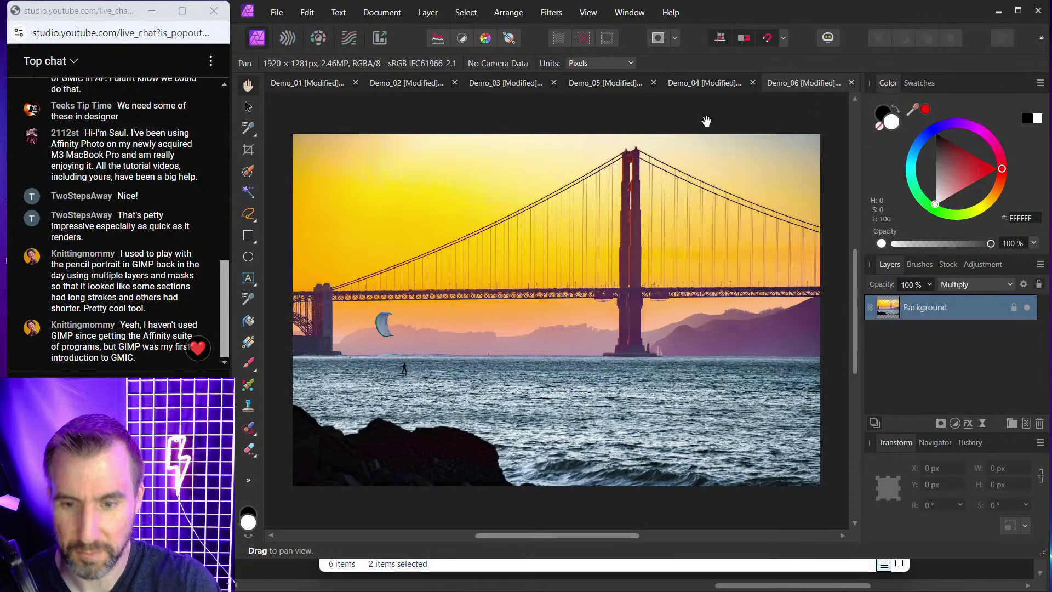
# Switch to Affinity Designer and view the Question 1 slide about the Refine output choices in the livestream document.
pyautogui.moveTo(630, 591)
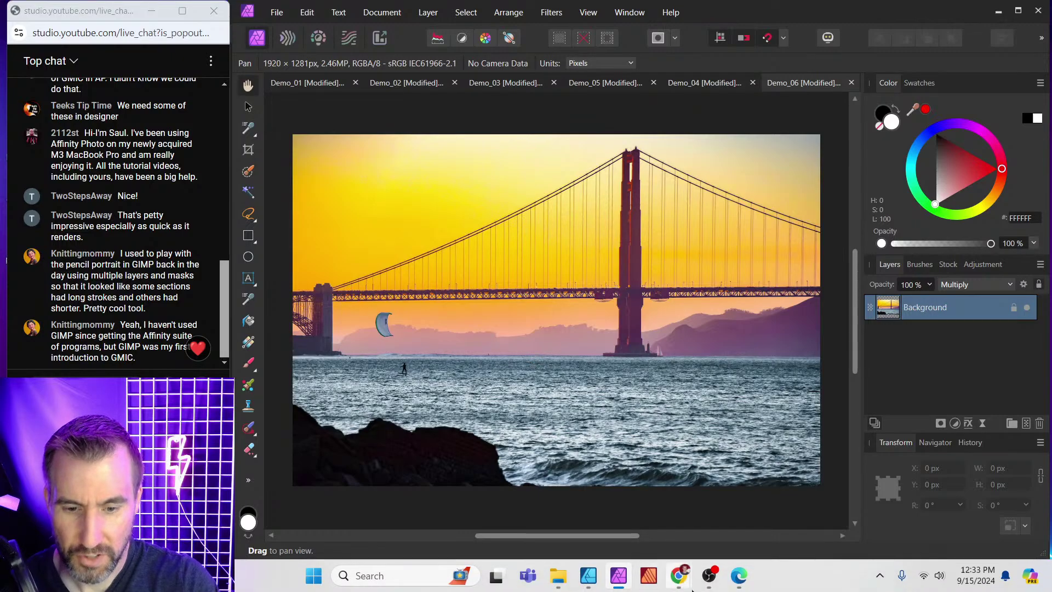
pyautogui.click(588, 585)
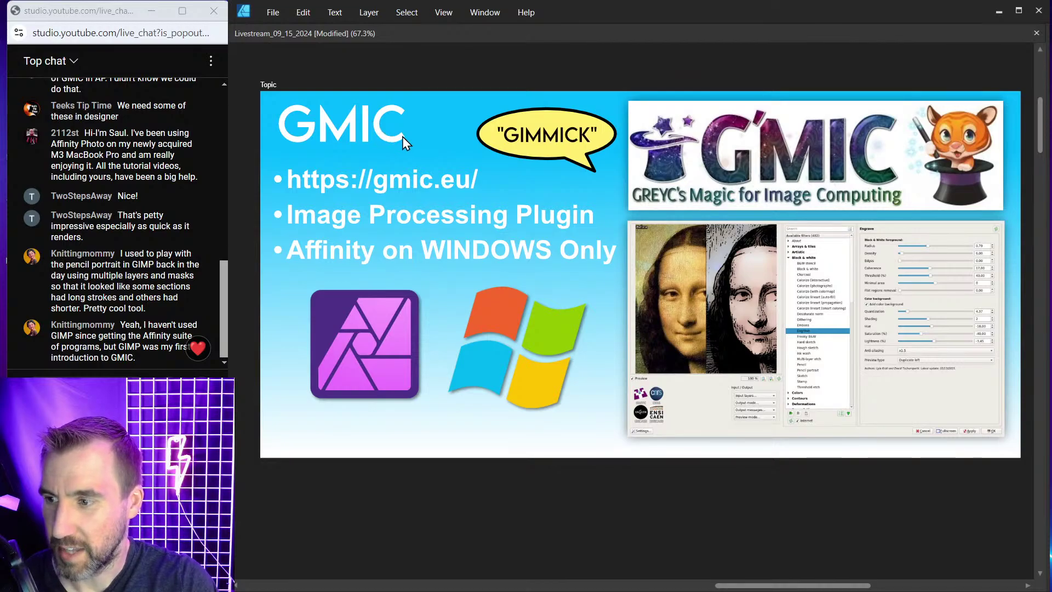
pyautogui.moveTo(393, 143); pyautogui.dragTo(425, 144)
pyautogui.hscroll(-10, 425, 144)
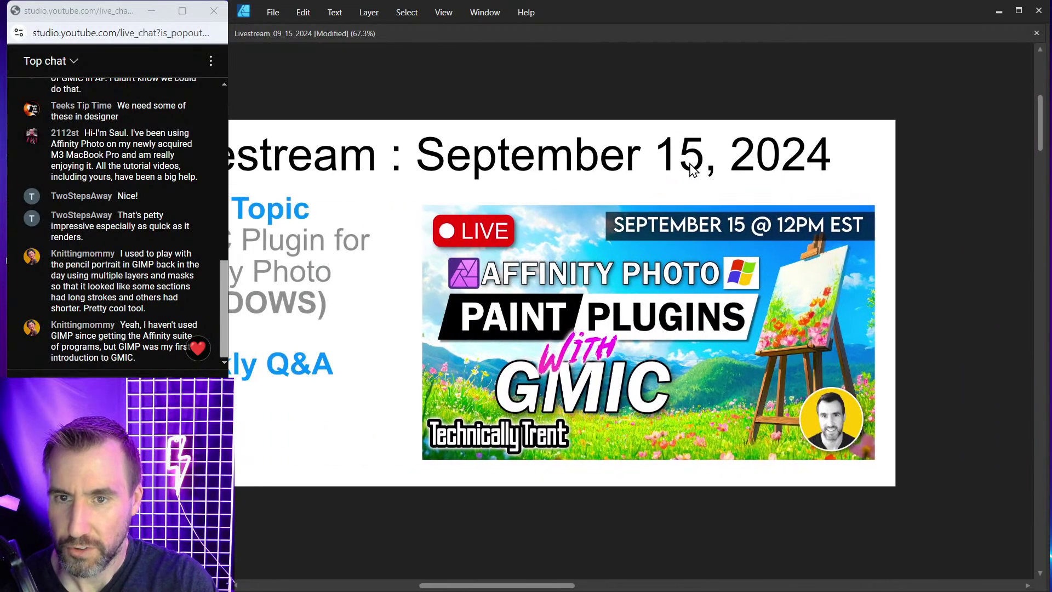
pyautogui.moveTo(693, 170); pyautogui.dragTo(803, 162)
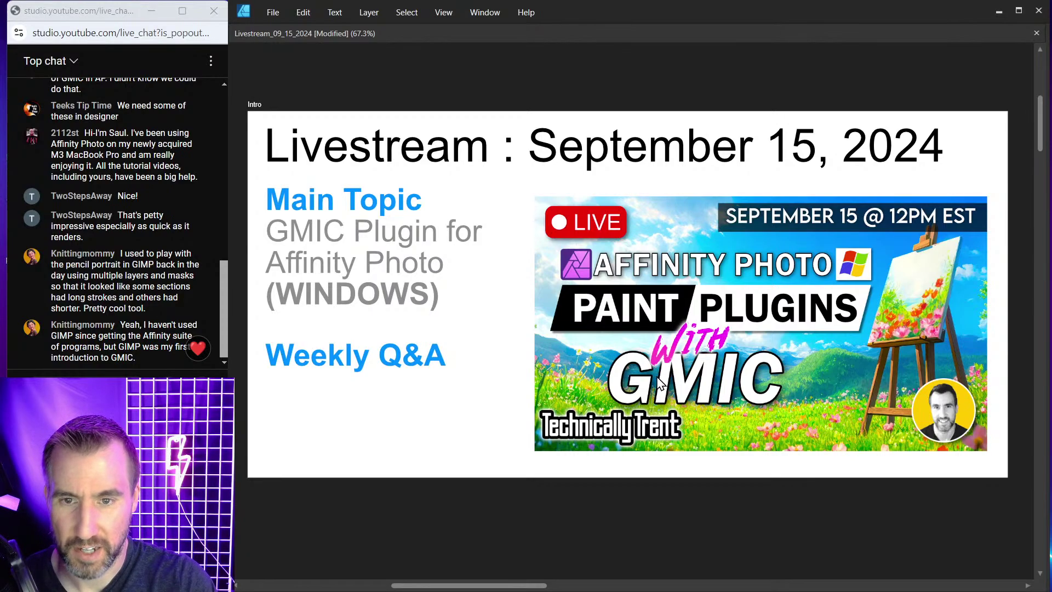
pyautogui.scroll(-2, 662, 387)
pyautogui.scroll(-10, 678, 387)
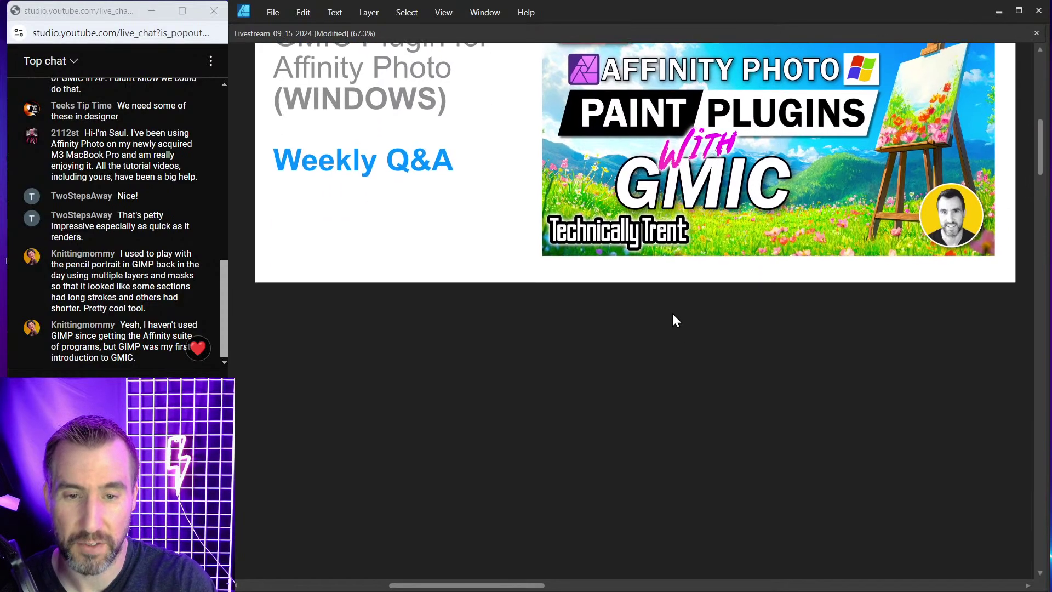
pyautogui.scroll(-6, 656, 244)
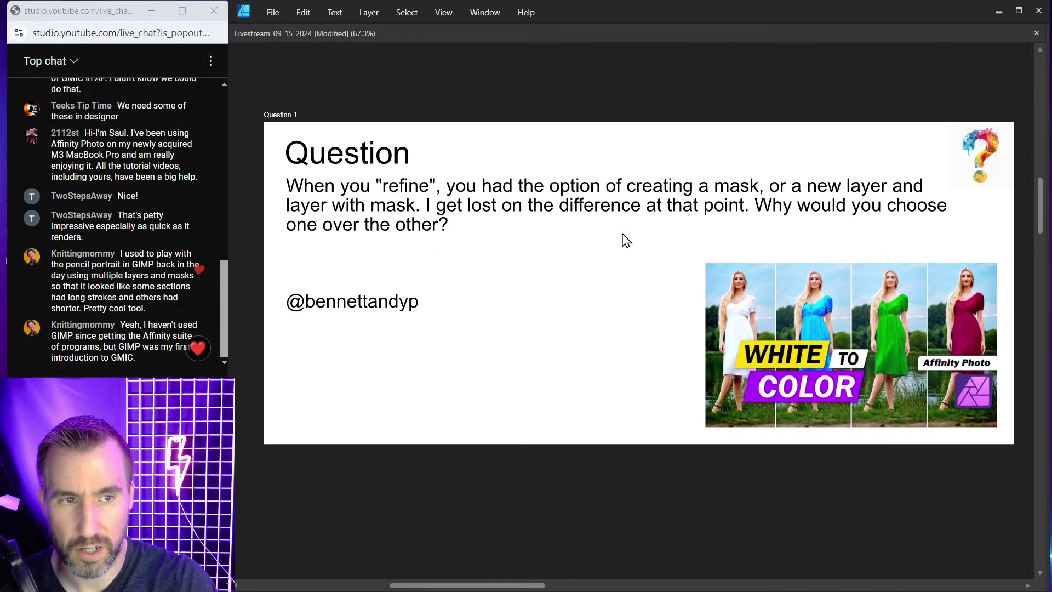
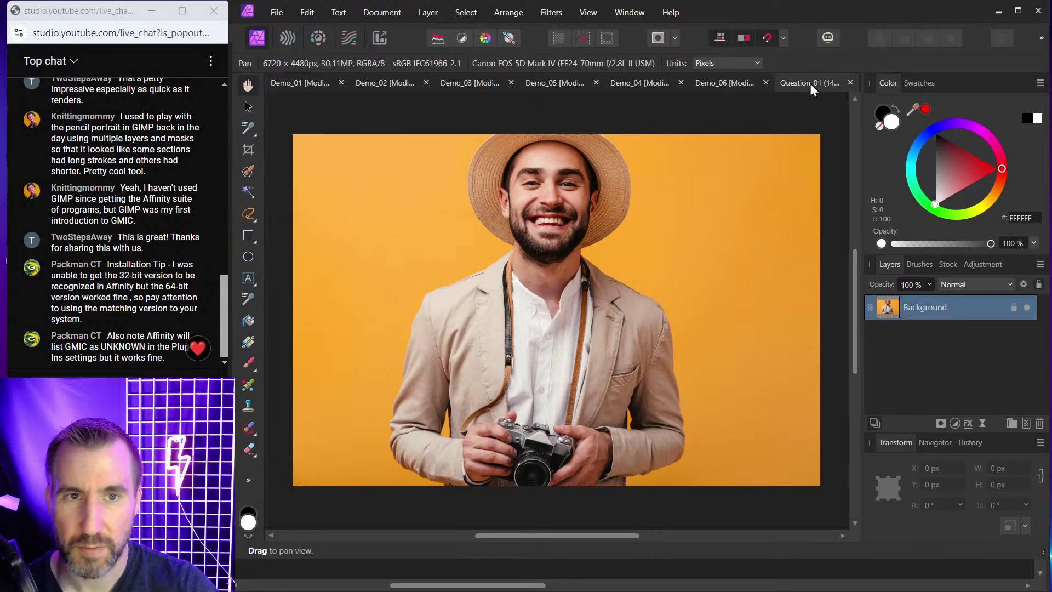
# Close the Demo_06, Demo_04 and Demo_05 documents without saving their changes.
pyautogui.click(766, 82)
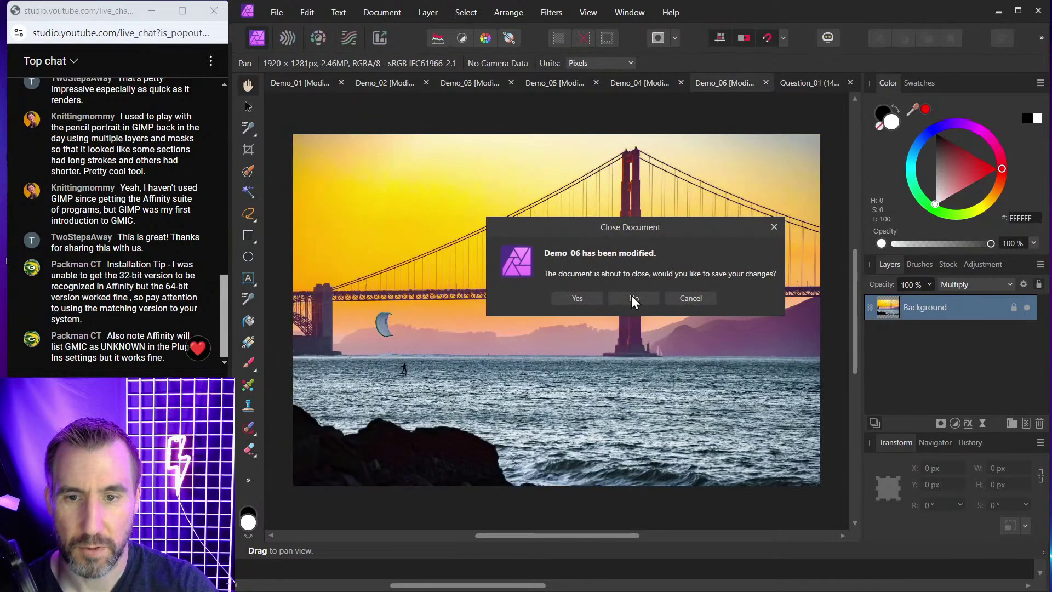
pyautogui.click(630, 295)
pyautogui.click(752, 83)
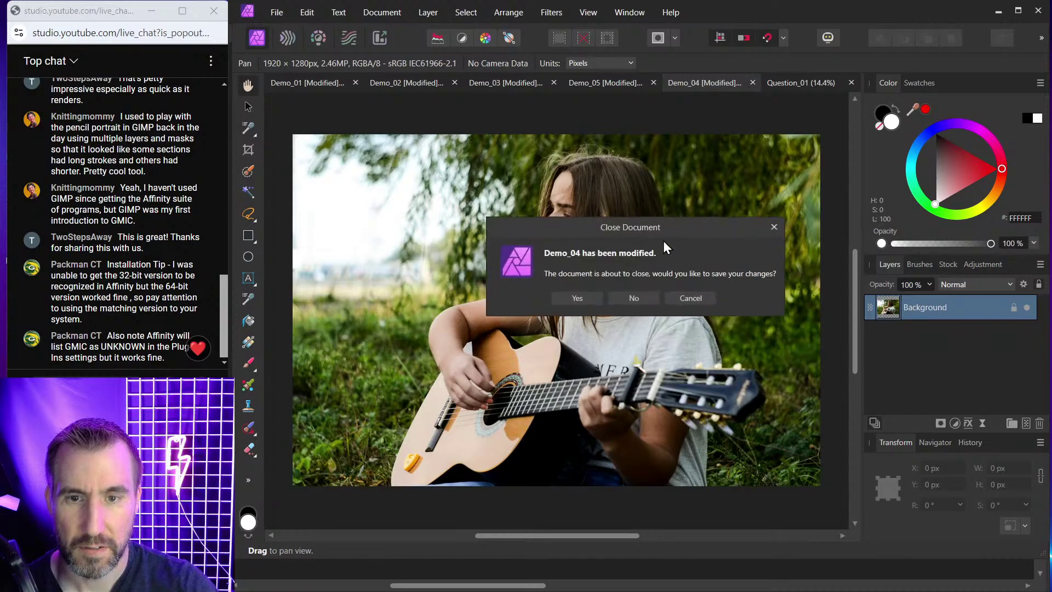
pyautogui.click(630, 296)
pyautogui.click(732, 83)
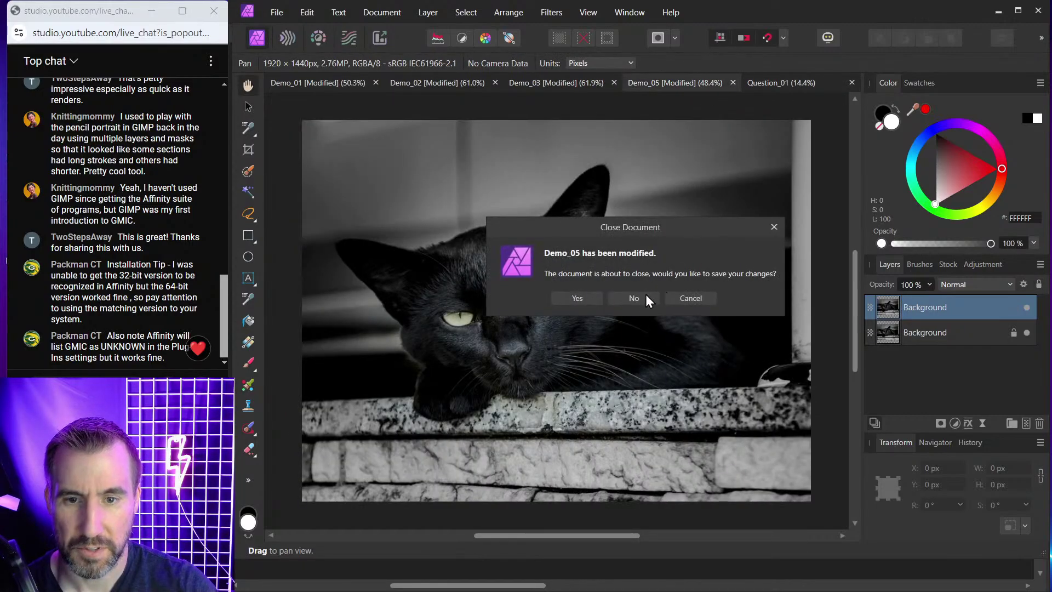
pyautogui.click(636, 296)
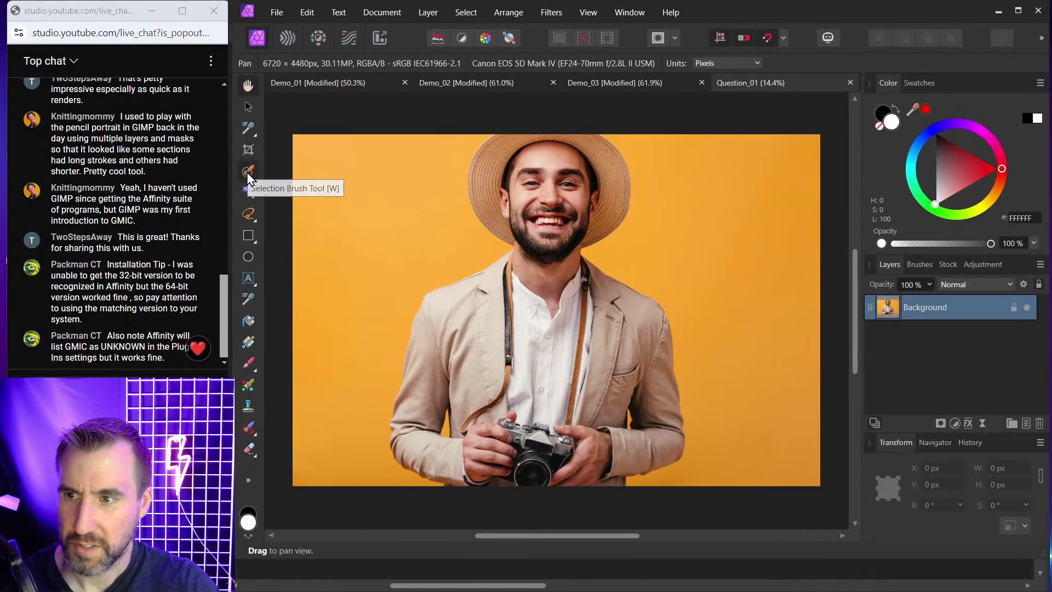
# Select the man with hat and camera in Question_01 using the Selection Brush at a width of 301 px.
pyautogui.click(247, 172)
pyautogui.press(']')
pyautogui.press(']')
pyautogui.press(']')
pyautogui.press(']')
pyautogui.press(']')
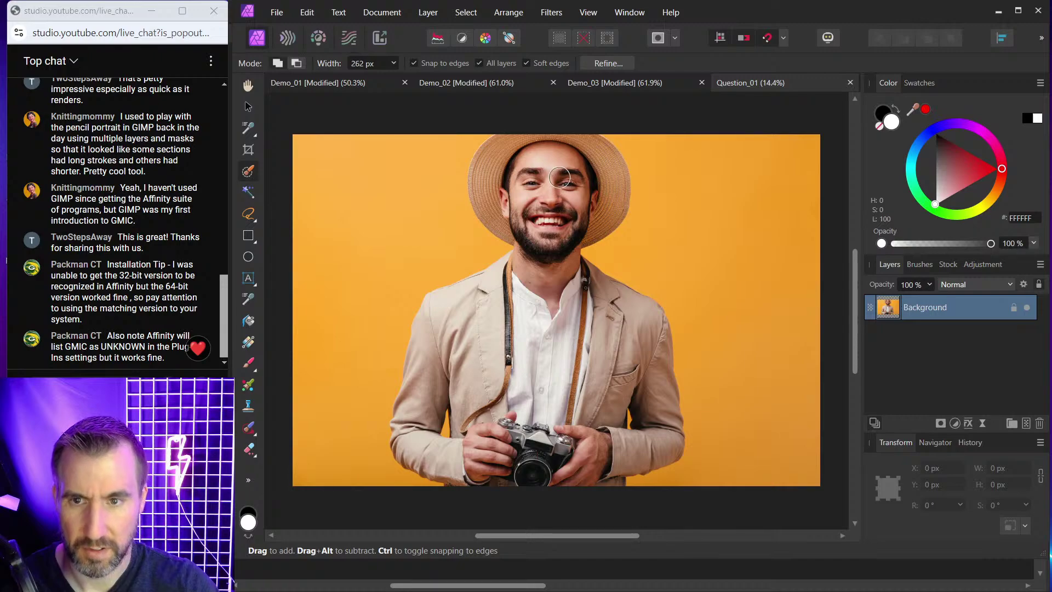
pyautogui.moveTo(539, 155)
pyautogui.mouseDown()
pyautogui.moveTo(500, 189)
pyautogui.moveTo(542, 218)
pyautogui.moveTo(586, 153)
pyautogui.moveTo(597, 179)
pyautogui.moveTo(554, 227)
pyautogui.moveTo(549, 262)
pyautogui.moveTo(615, 333)
pyautogui.moveTo(608, 386)
pyautogui.moveTo(638, 437)
pyautogui.moveTo(562, 446)
pyautogui.moveTo(485, 396)
pyautogui.moveTo(480, 300)
pyautogui.moveTo(455, 376)
pyautogui.moveTo(466, 422)
pyautogui.moveTo(444, 448)
pyautogui.moveTo(522, 398)
pyautogui.mouseUp()
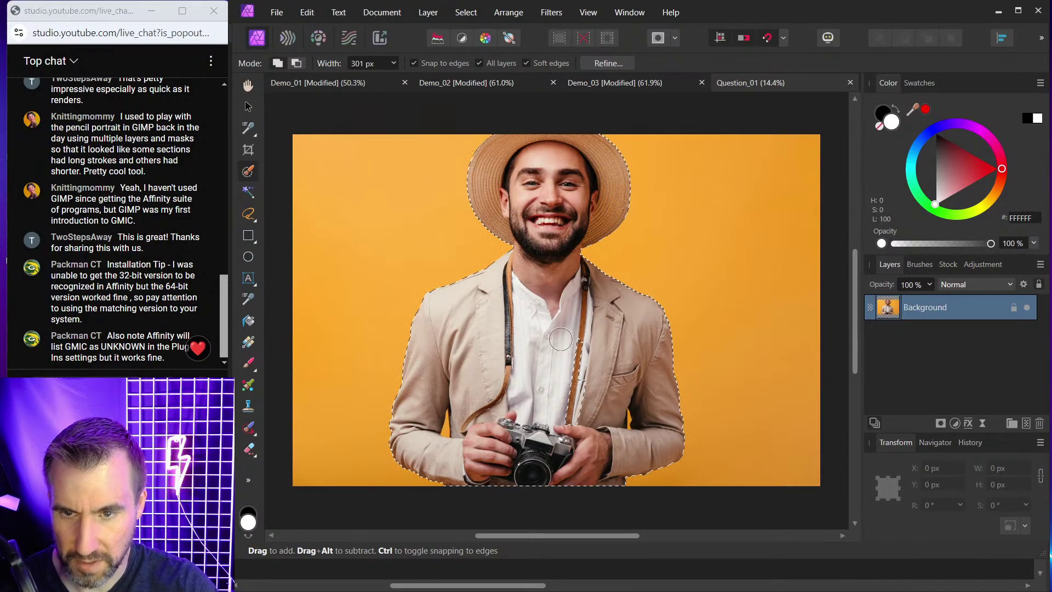
pyautogui.moveTo(580, 439); pyautogui.dragTo(577, 433)
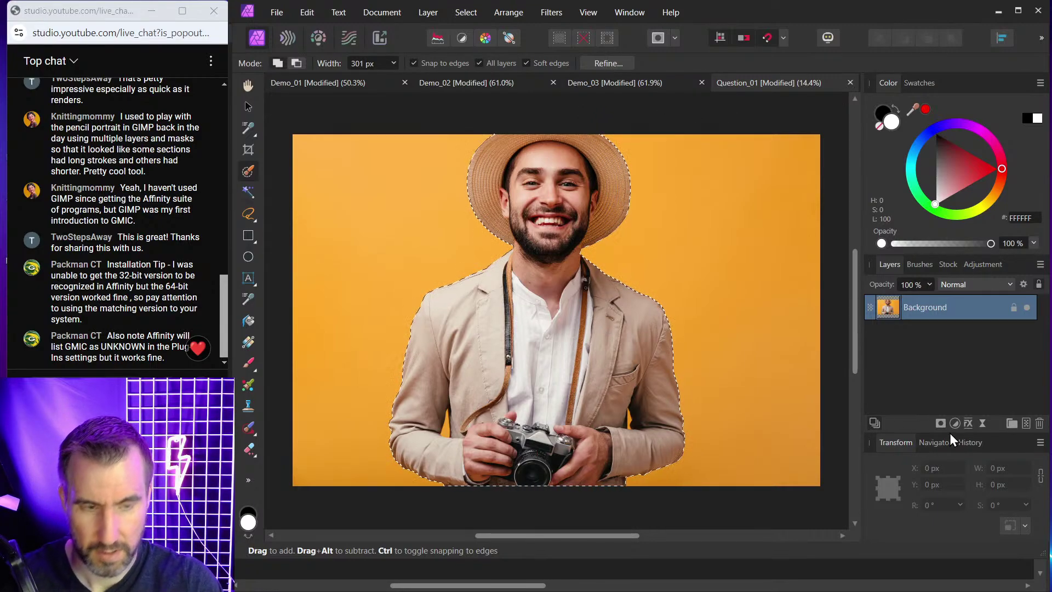
# Copy the selected man to a new layer and clear the custom name of the original photo layer.
pyautogui.hotkey('ctrl', 'j')
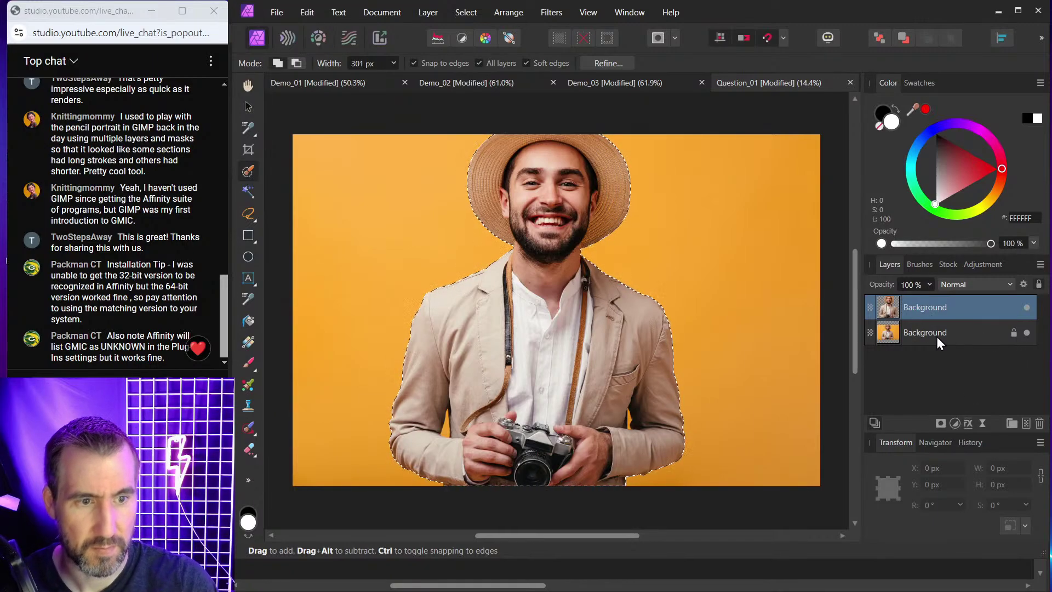
pyautogui.doubleClick(937, 334)
pyautogui.write('Origiuna')
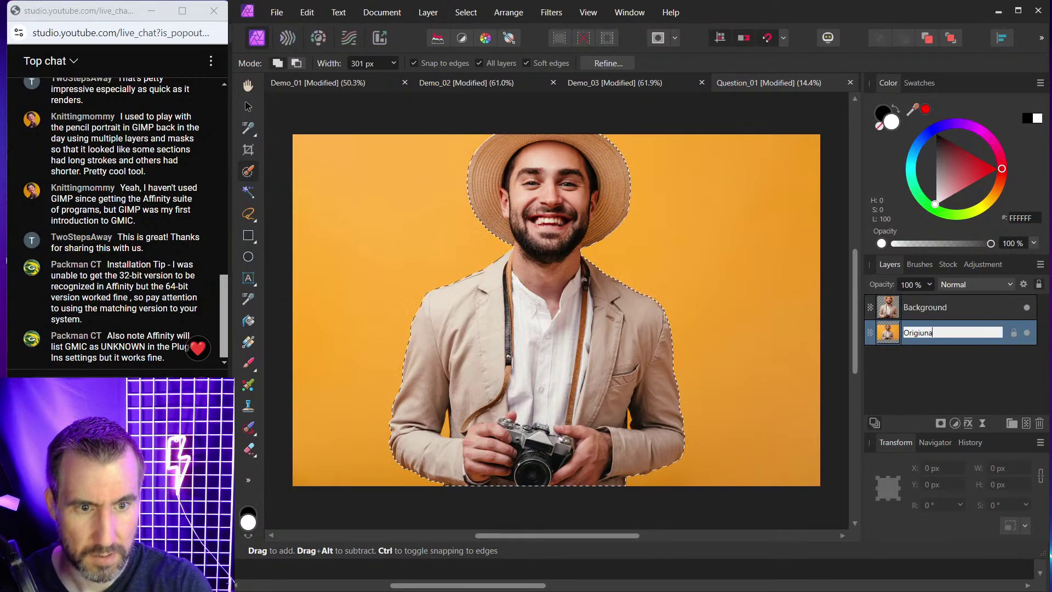
pyautogui.press('BackSpace')
pyautogui.press('BackSpace')
pyautogui.press('BackSpace')
pyautogui.press('BackSpace')
pyautogui.press('BackSpace')
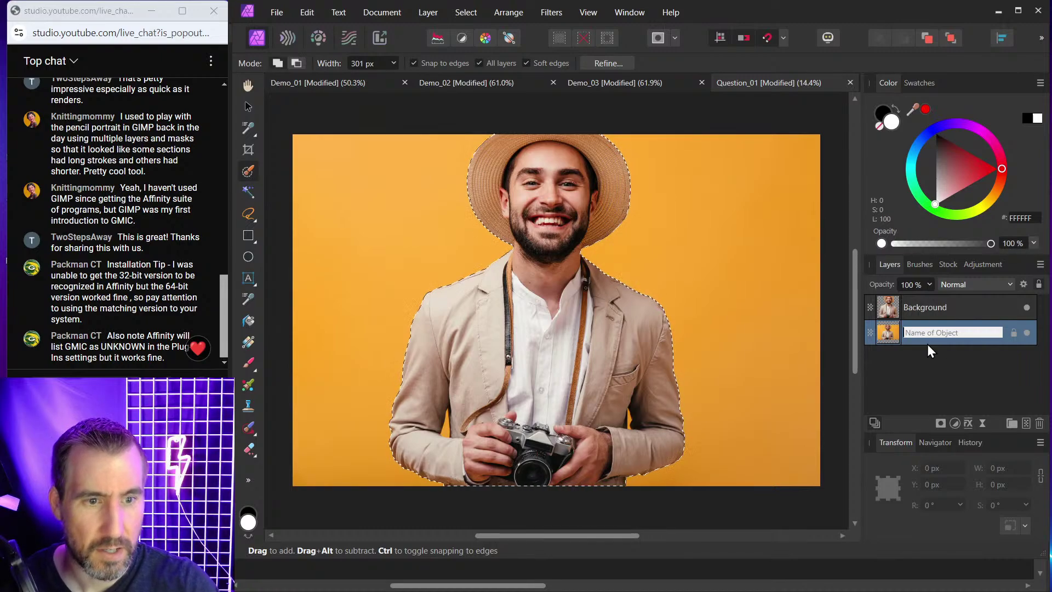
pyautogui.press('Return')
# Delete the layer containing the copied man, keeping only the original photo layer.
pyautogui.click(886, 310)
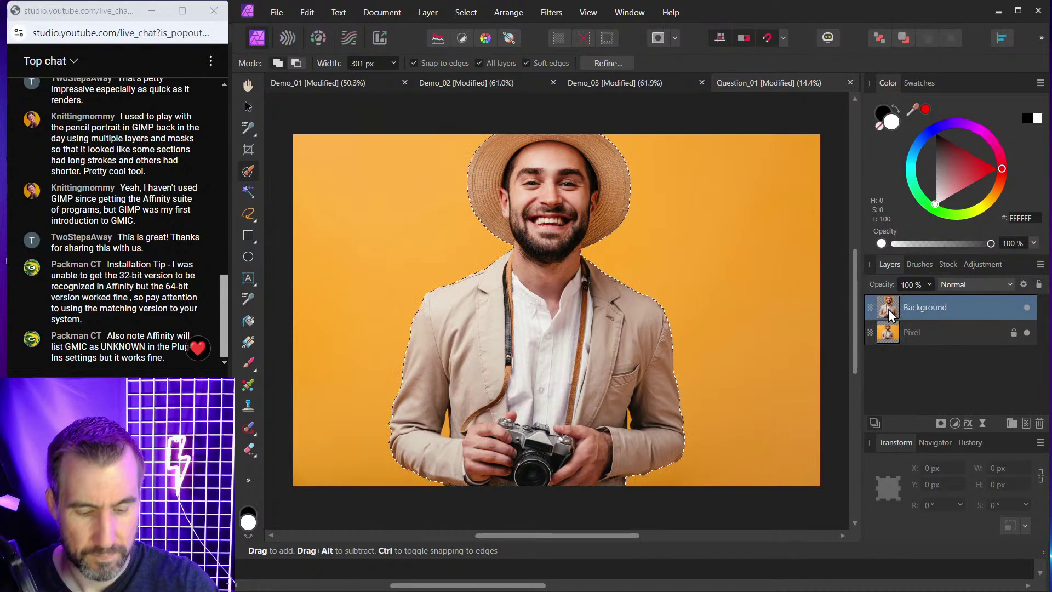
pyautogui.click(1039, 423)
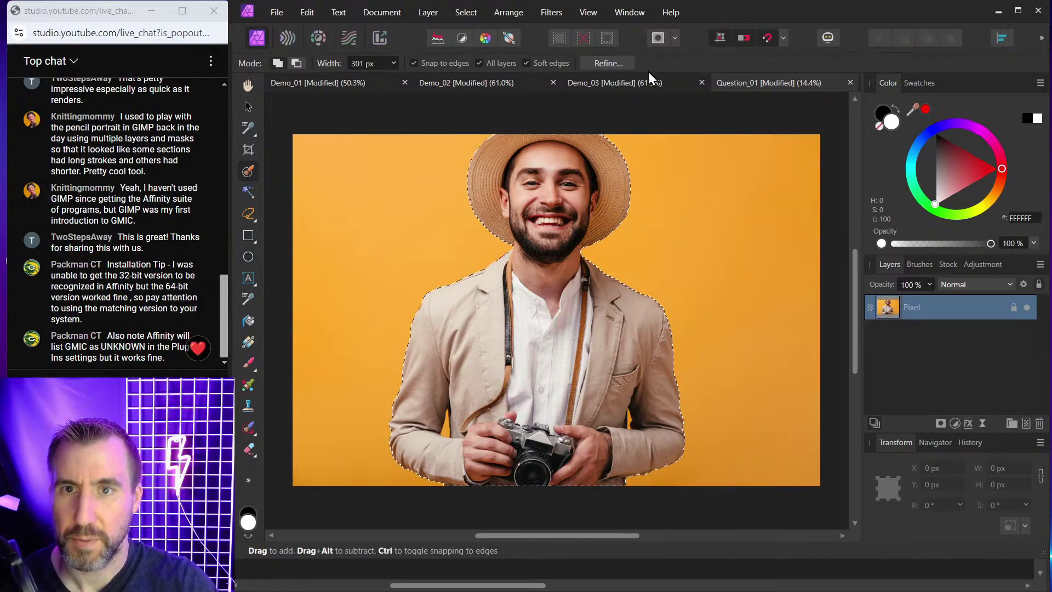
# Refine the selection of the man, review the available output types, and output it as a new layer with mask.
pyautogui.click(621, 65)
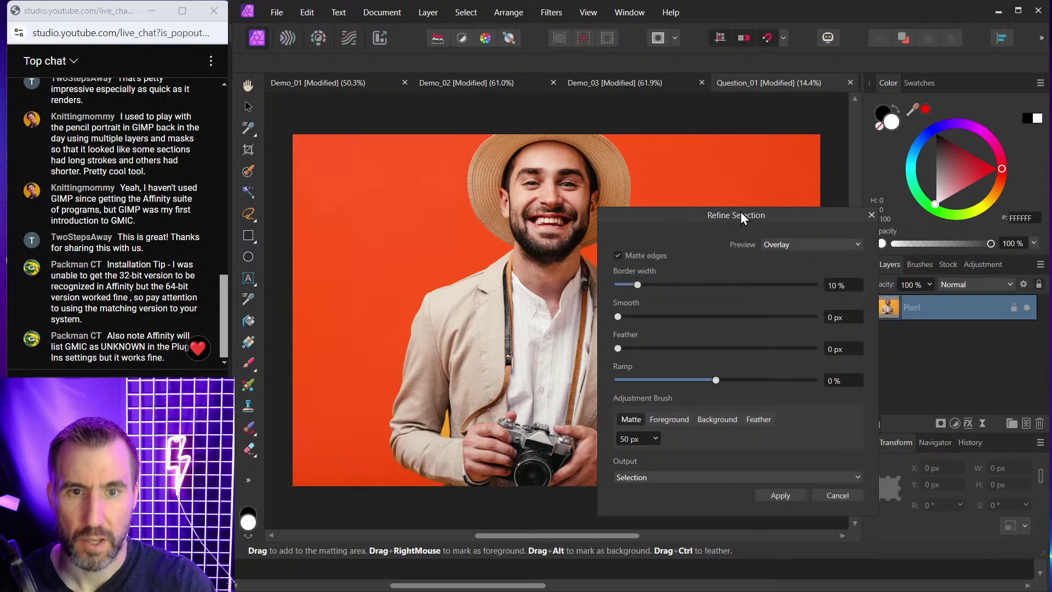
pyautogui.moveTo(740, 212); pyautogui.dragTo(730, 109)
pyautogui.click(669, 376)
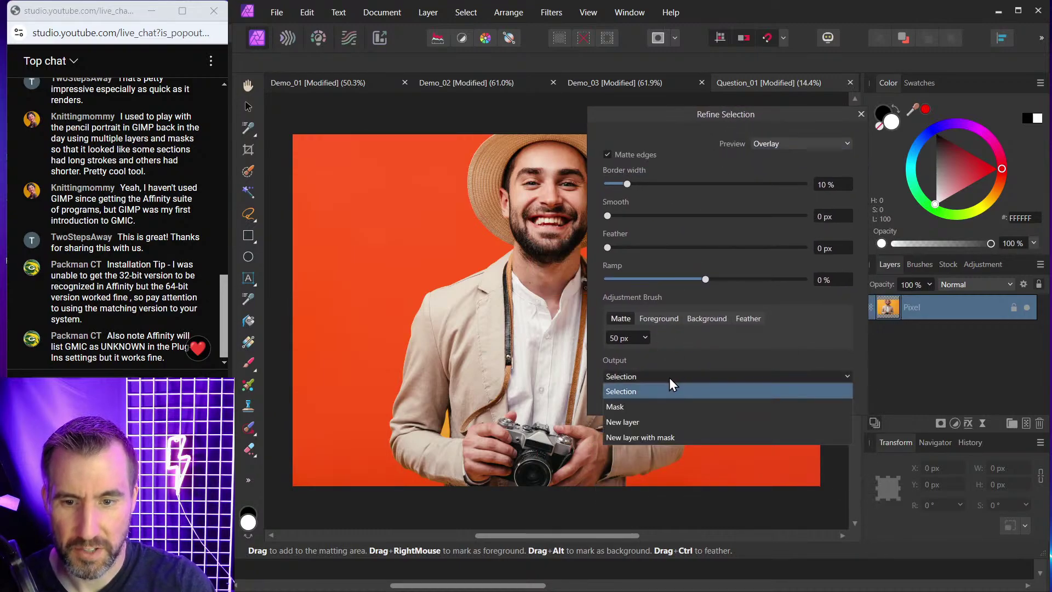
pyautogui.click(665, 362)
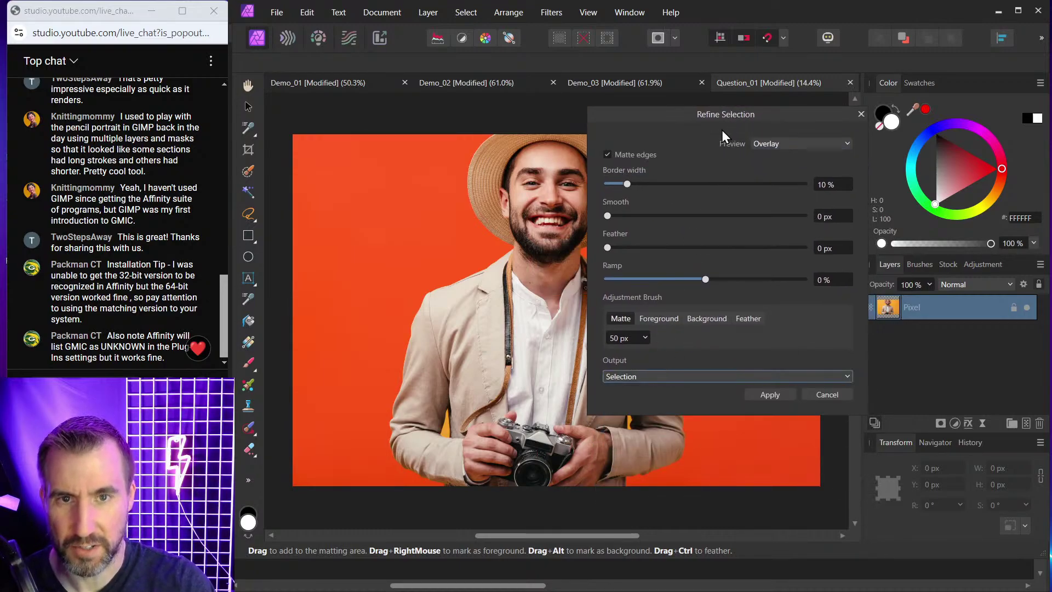
pyautogui.moveTo(722, 130); pyautogui.dragTo(821, 115)
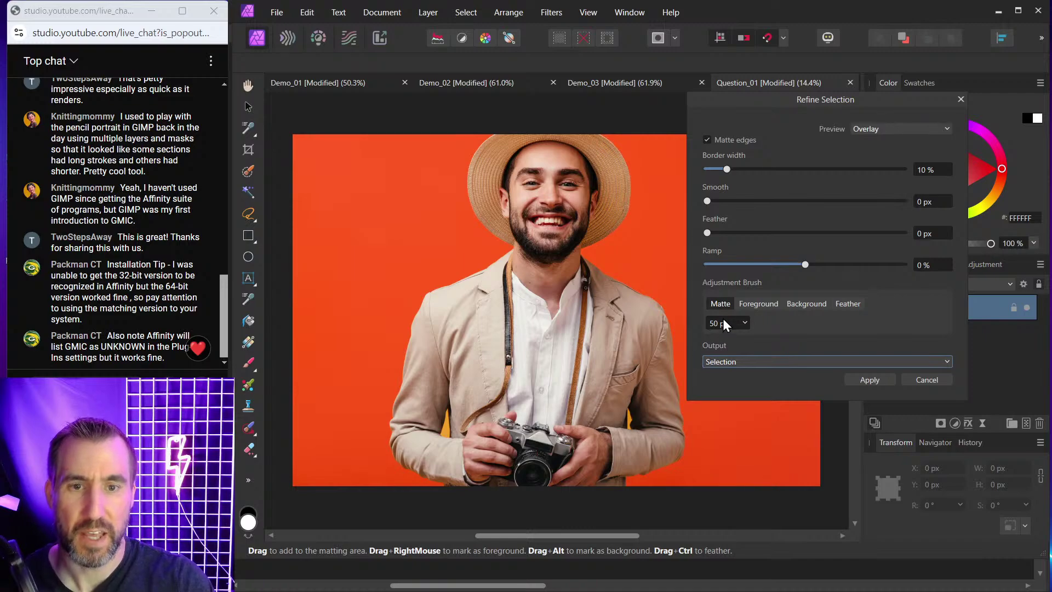
pyautogui.click(750, 359)
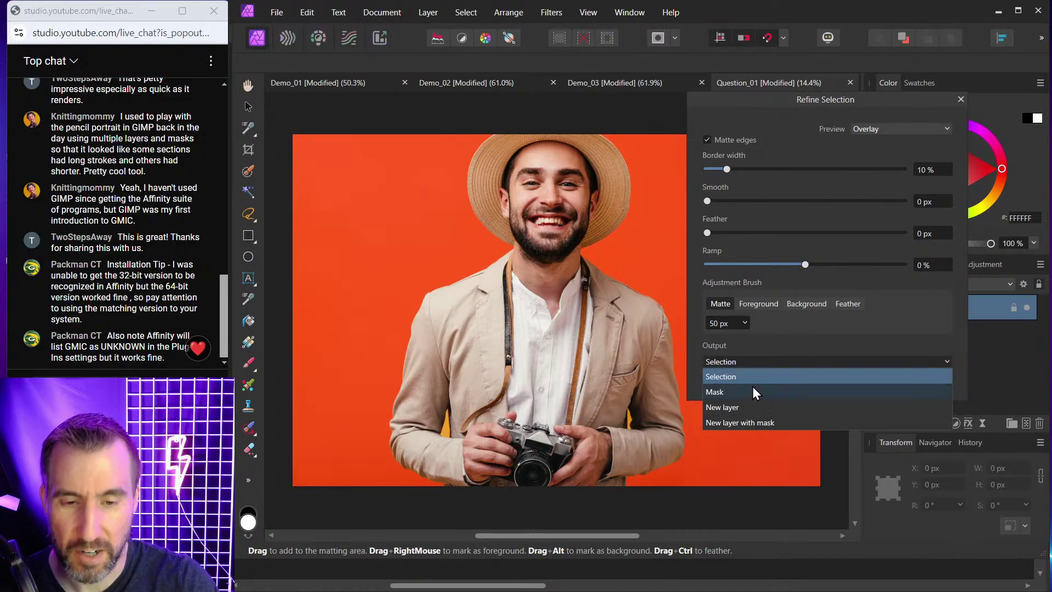
pyautogui.click(754, 345)
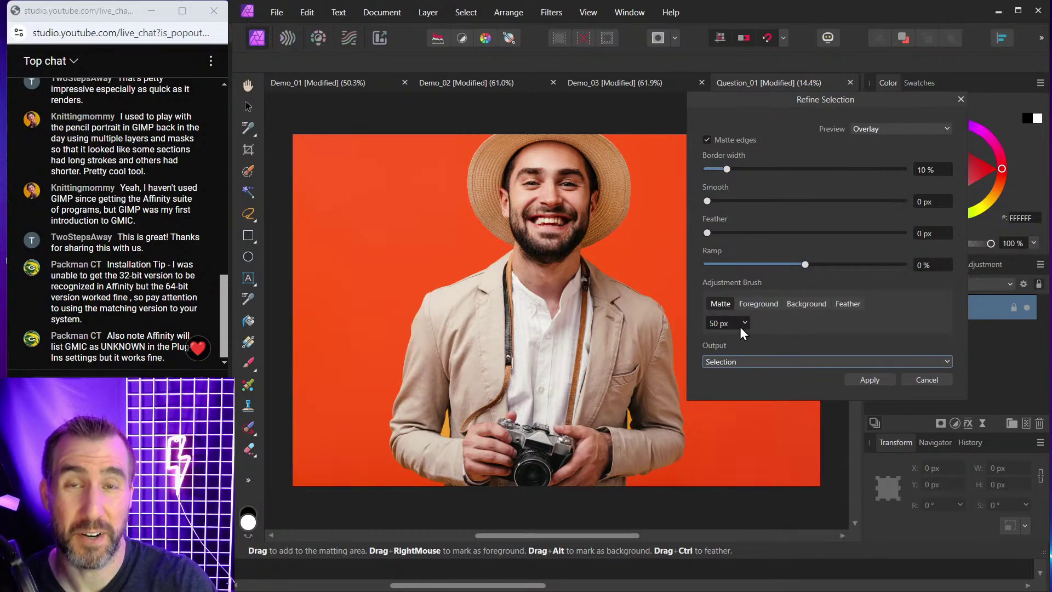
pyautogui.click(743, 360)
pyautogui.click(792, 345)
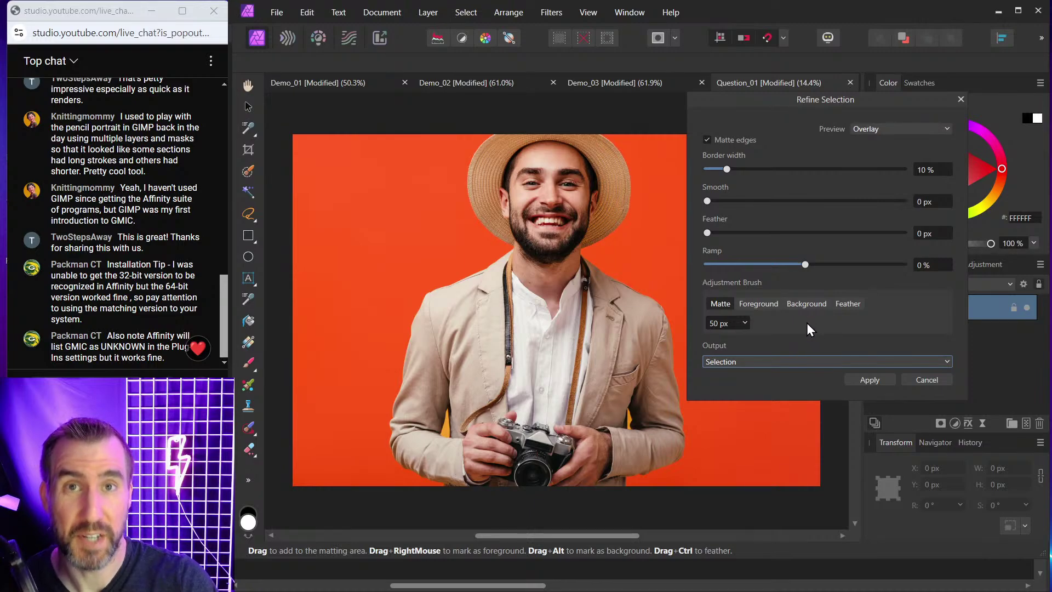
pyautogui.click(757, 360)
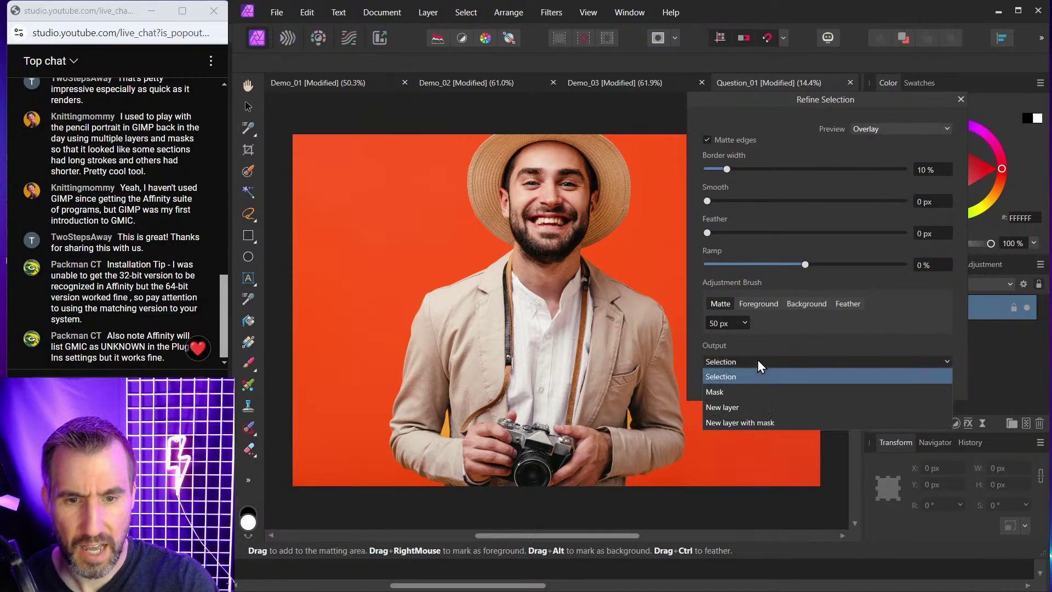
pyautogui.click(750, 423)
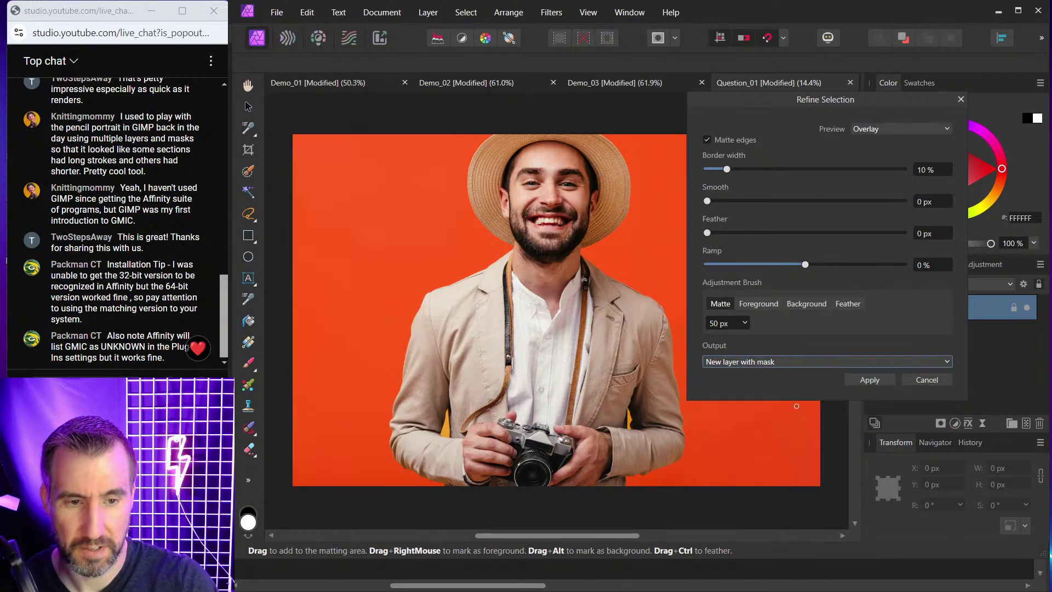
pyautogui.click(871, 380)
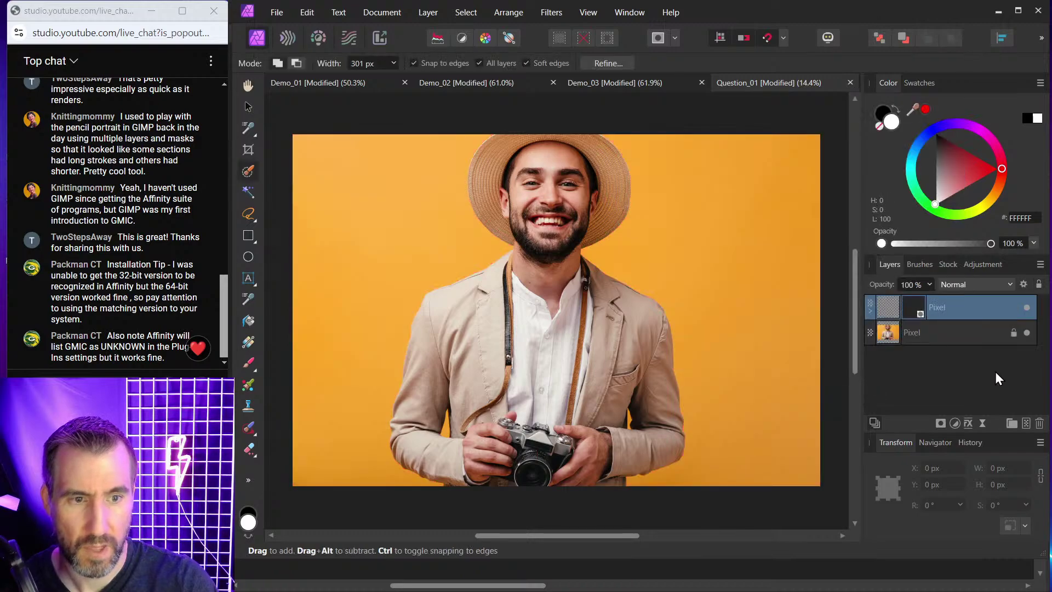
# Hide the original photo layer, expand the new masked layer, and switch its mask off and on to compare the cut-out.
pyautogui.click(1026, 332)
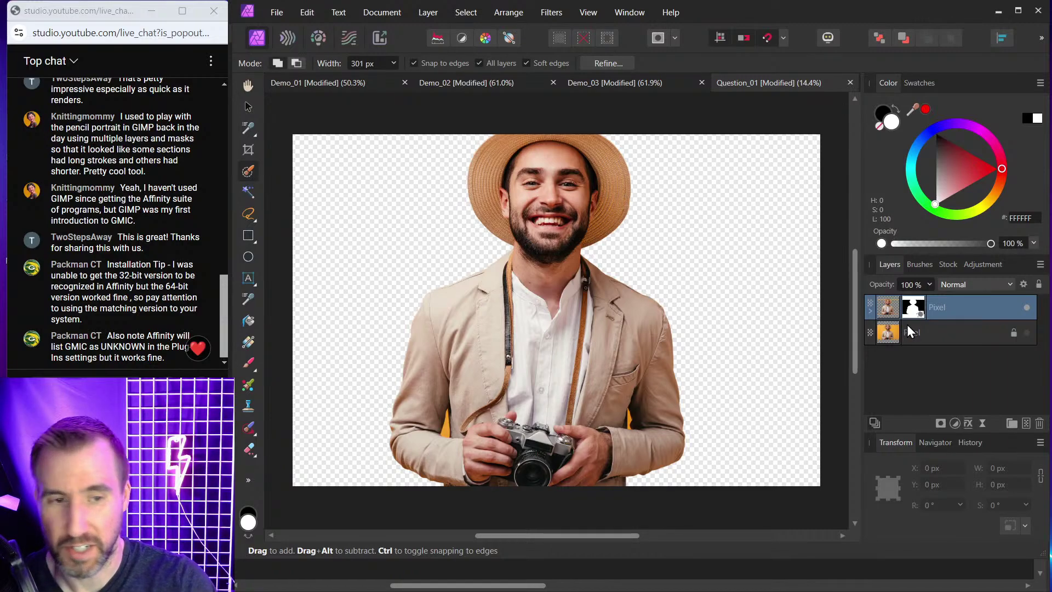
pyautogui.click(870, 311)
pyautogui.click(1024, 334)
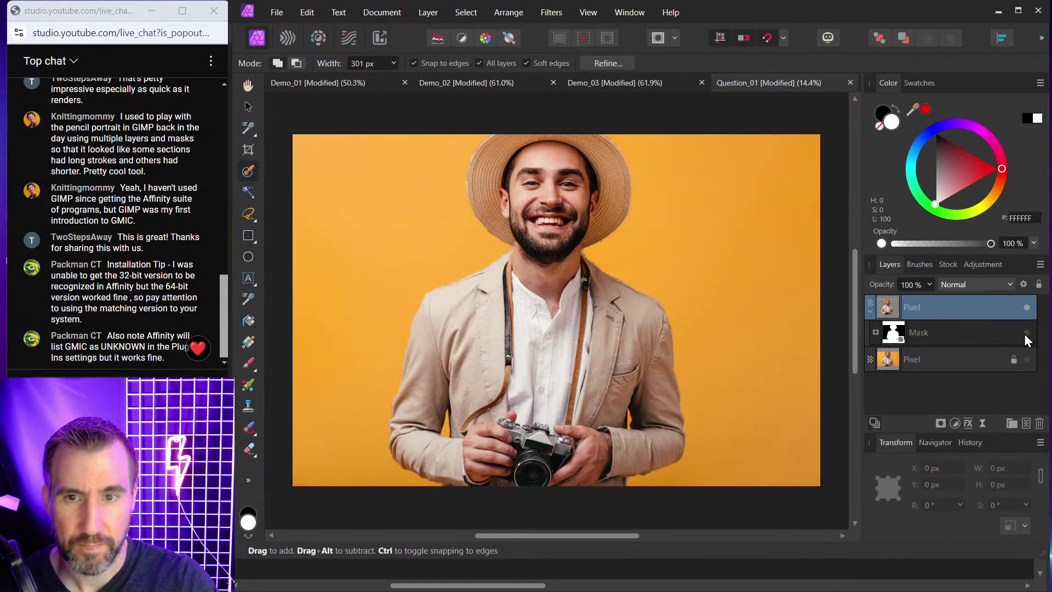
pyautogui.click(1024, 333)
pyautogui.click(1028, 334)
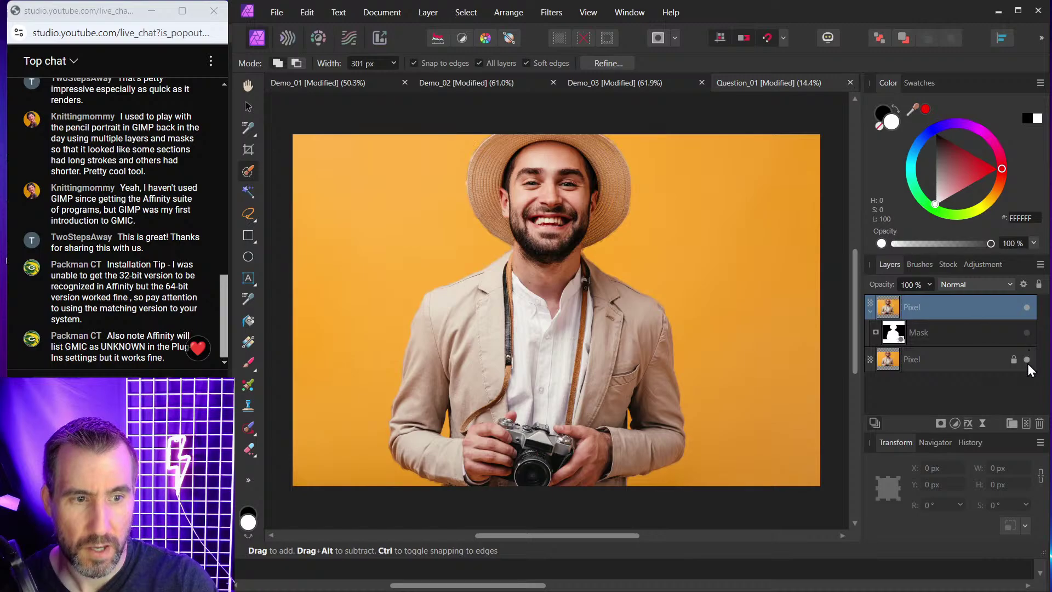
pyautogui.click(1026, 332)
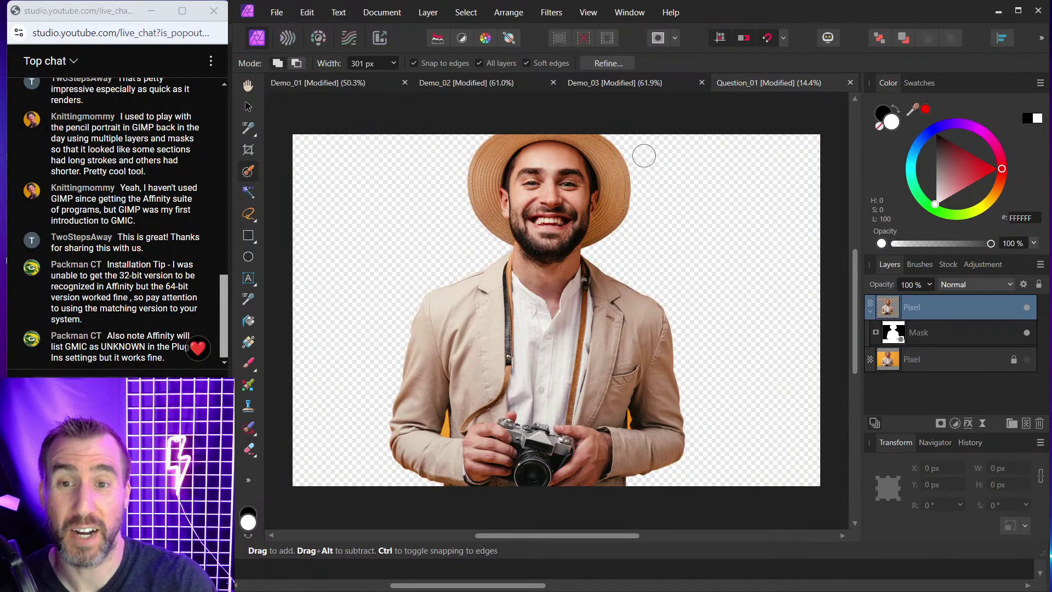
pyautogui.scroll(3, 608, 151)
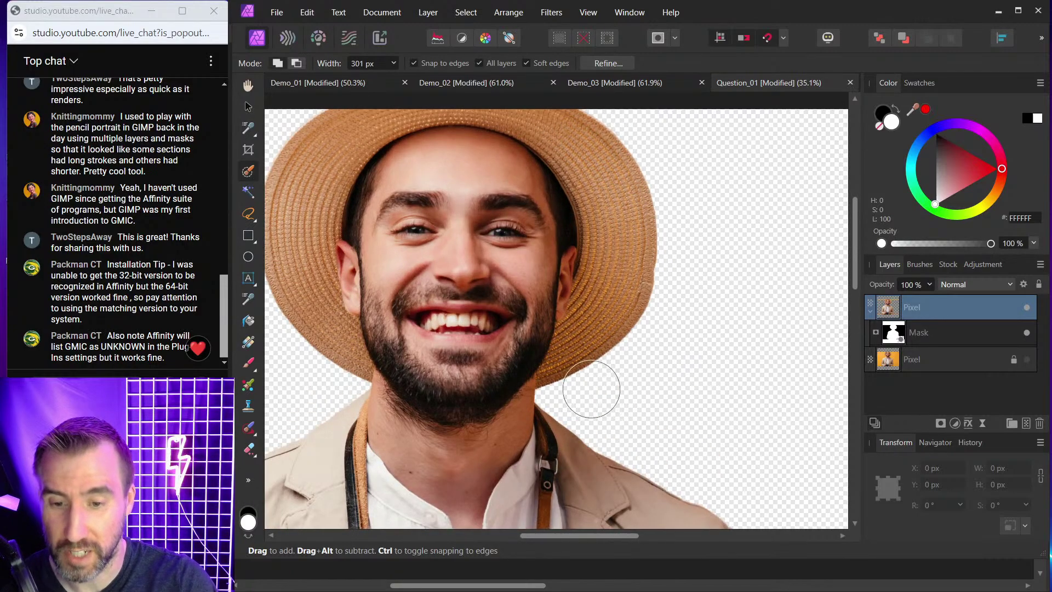
# Disable the mask and inspect the hat's edge, toggling the visibility of the new layer and the original to compare them.
pyautogui.hotkey('ctrl', 'z')
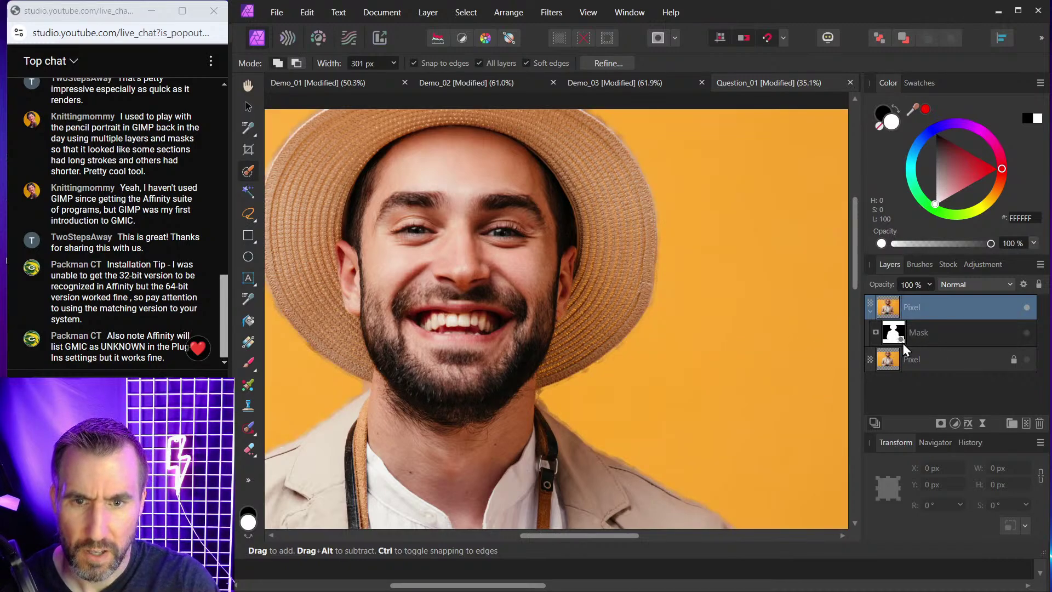
pyautogui.scroll(5, 712, 241)
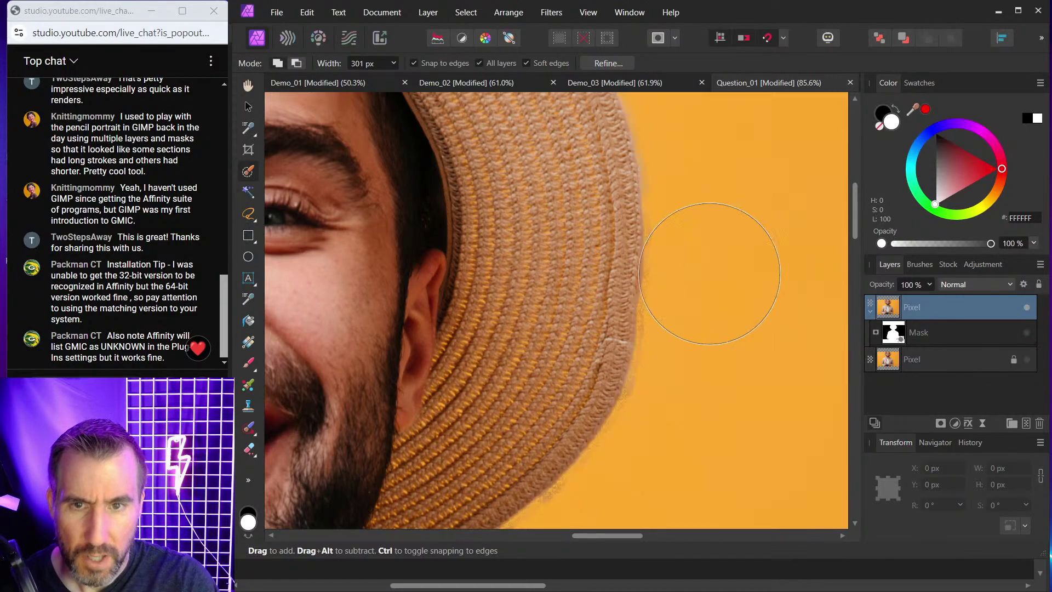
pyautogui.scroll(-4, 766, 351)
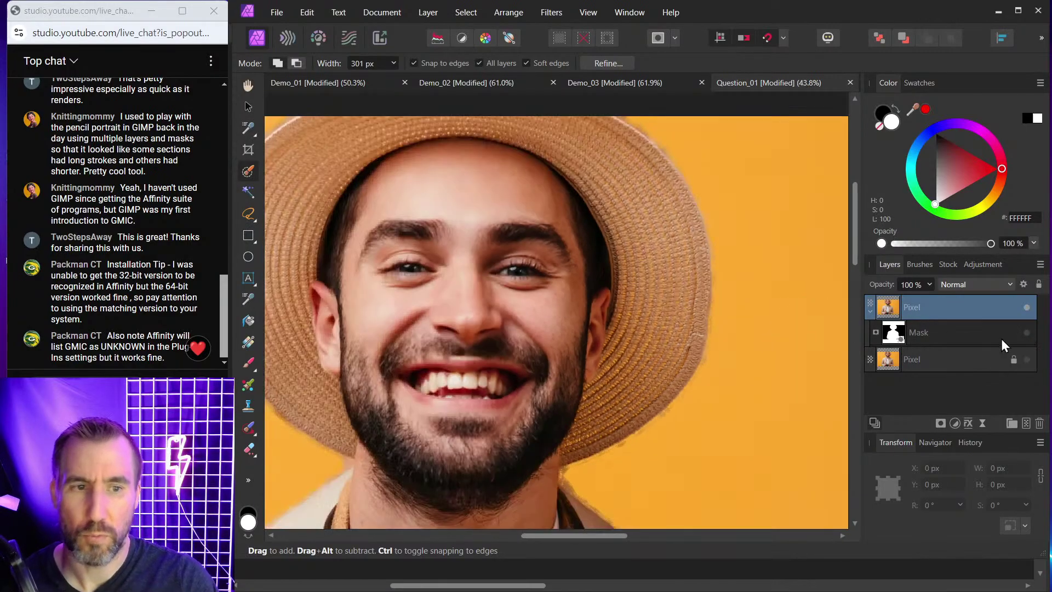
pyautogui.click(1027, 360)
pyautogui.click(1027, 307)
pyautogui.click(1027, 306)
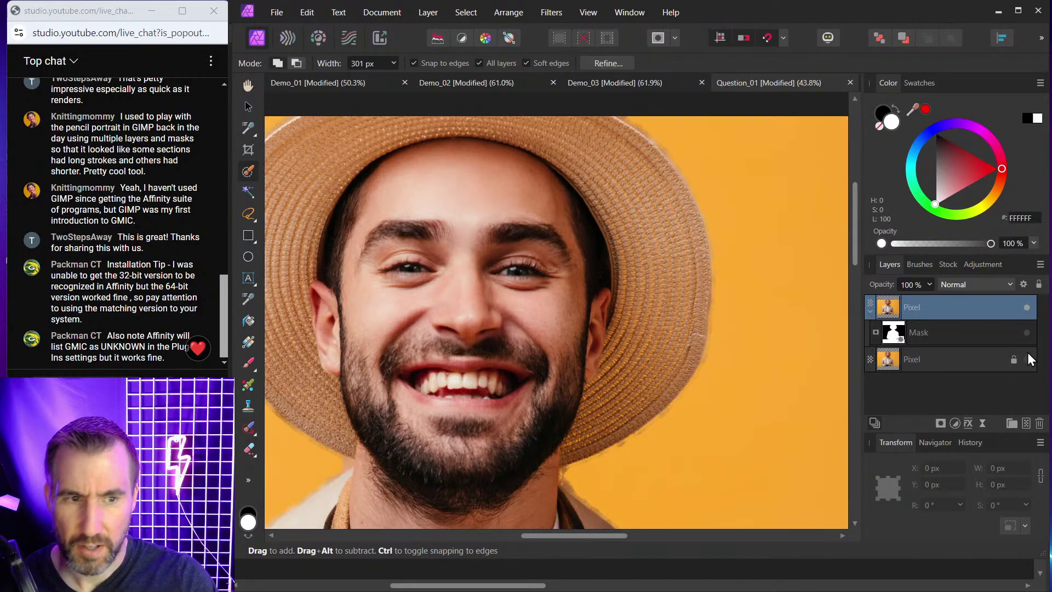
# Re-enable the mask on the new layer and view the man's cut-out against transparency.
pyautogui.click(1026, 333)
pyautogui.scroll(-4, 541, 274)
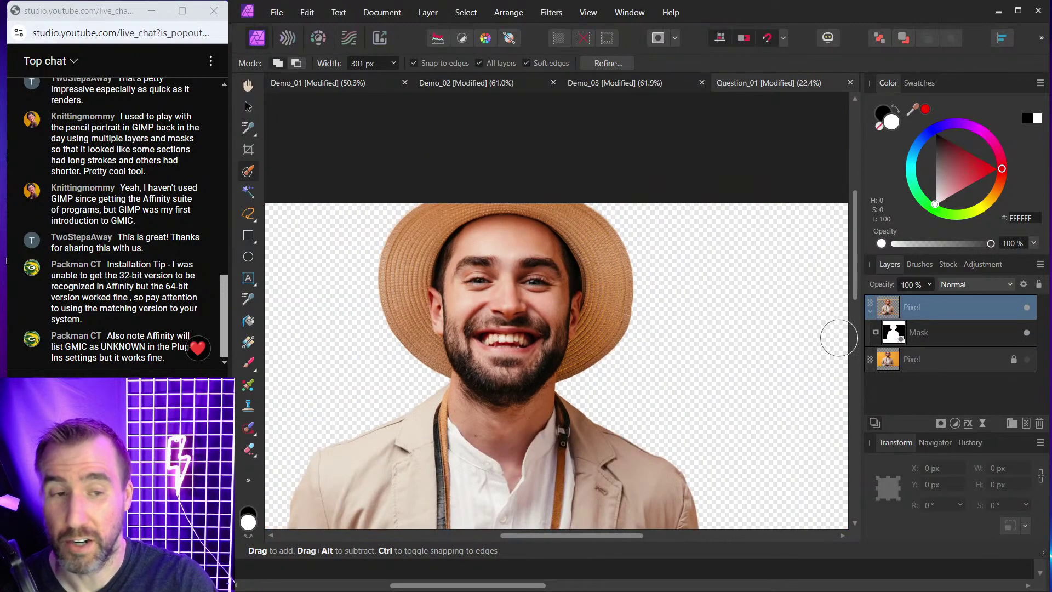
pyautogui.moveTo(603, 258); pyautogui.dragTo(649, 239)
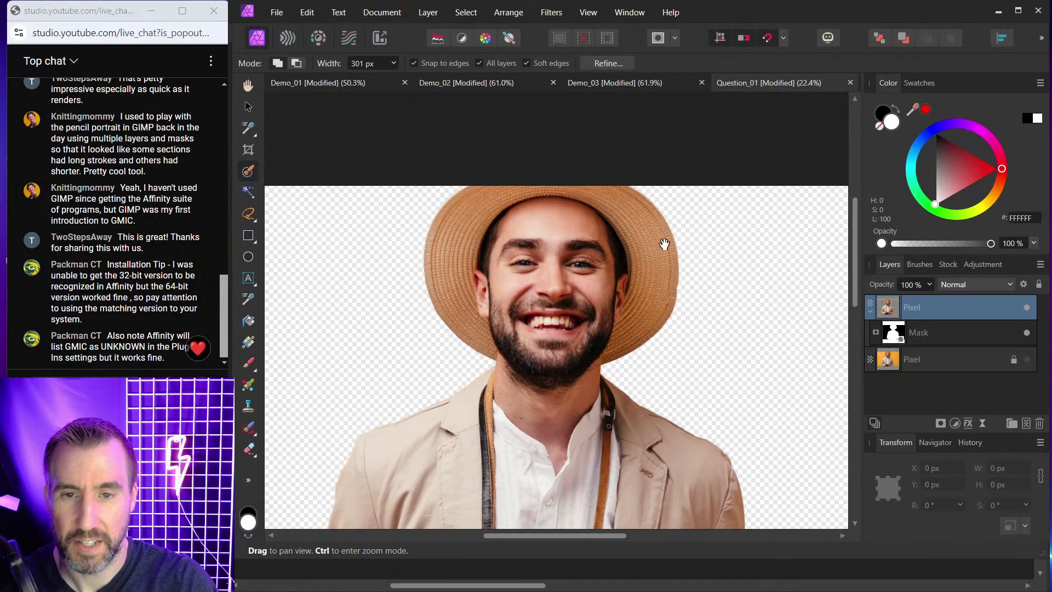
# Disable the mask again to examine the edge of the jacket's shoulder up close, and switch to the Move tool.
pyautogui.click(1026, 332)
pyautogui.scroll(5, 682, 397)
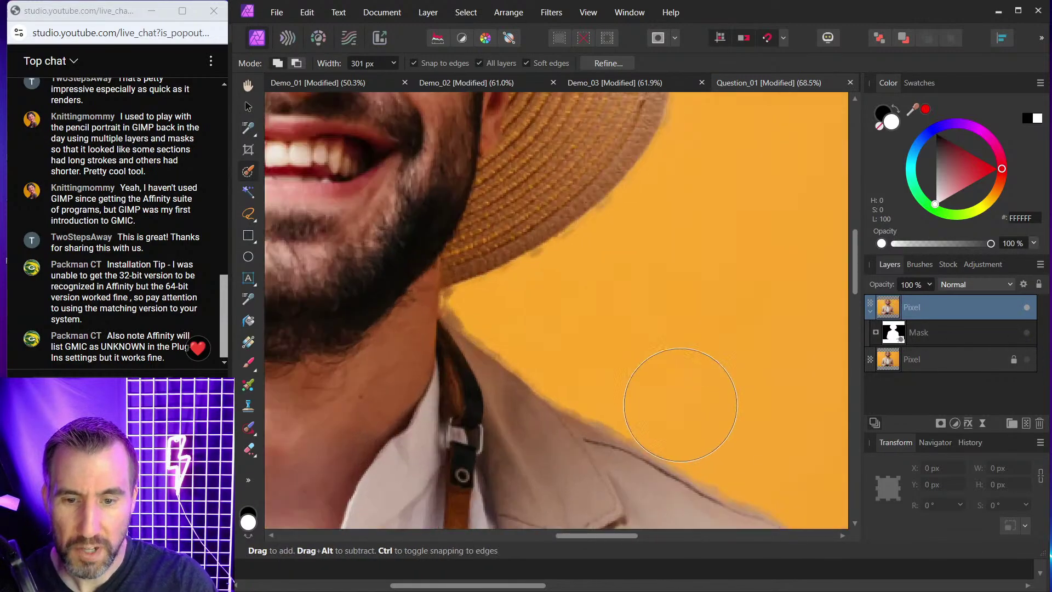
pyautogui.moveTo(668, 405); pyautogui.dragTo(688, 333)
pyautogui.press('[')
pyautogui.press('[')
pyautogui.press('[')
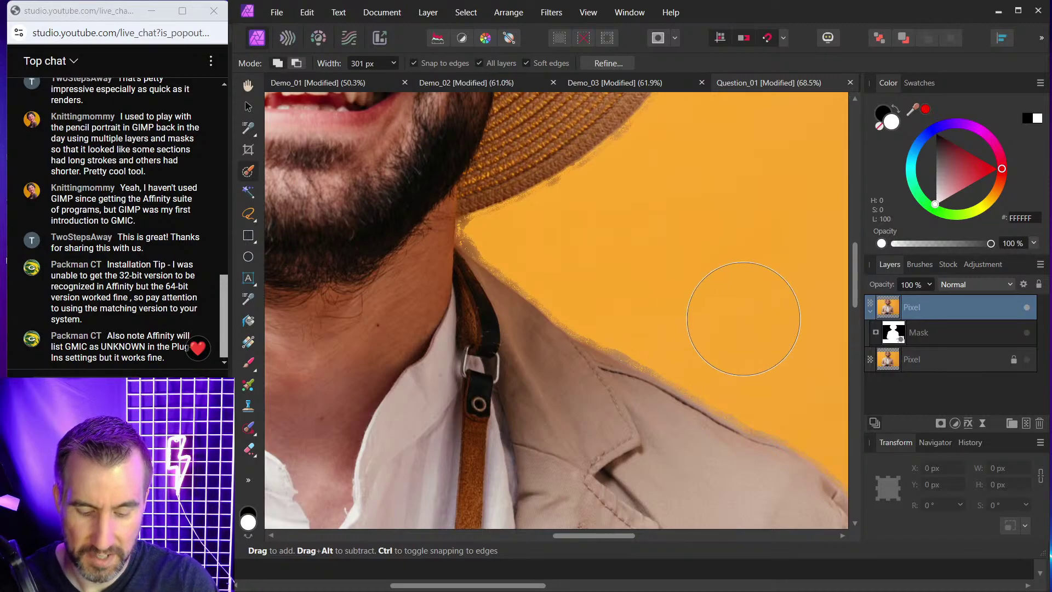
pyautogui.click(249, 106)
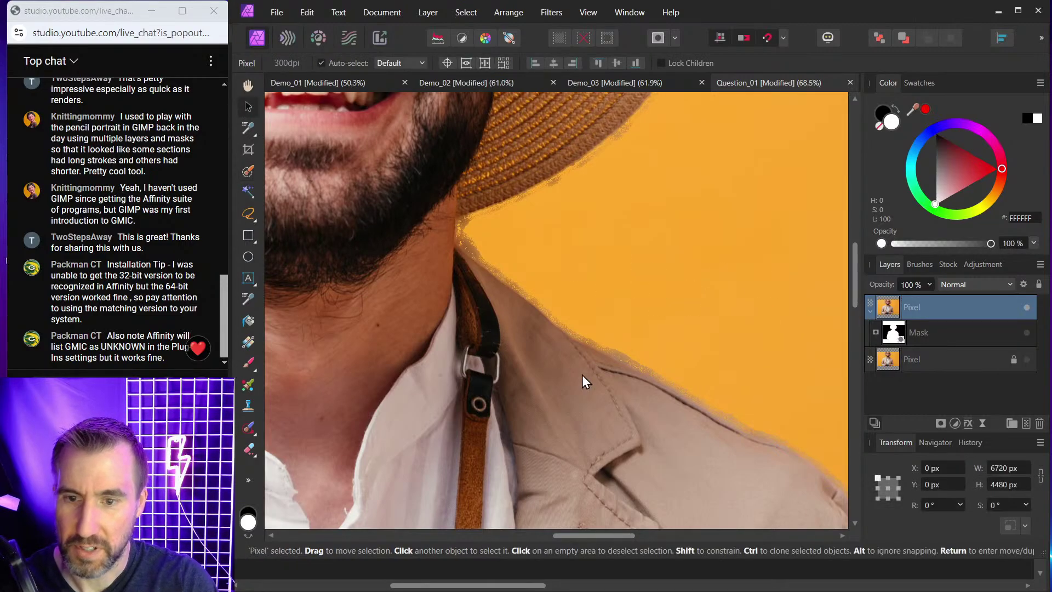
# Circle the jacket's shoulder edge in red with a screen annotation, and clear the markup.
pyautogui.scroll(2, 671, 436)
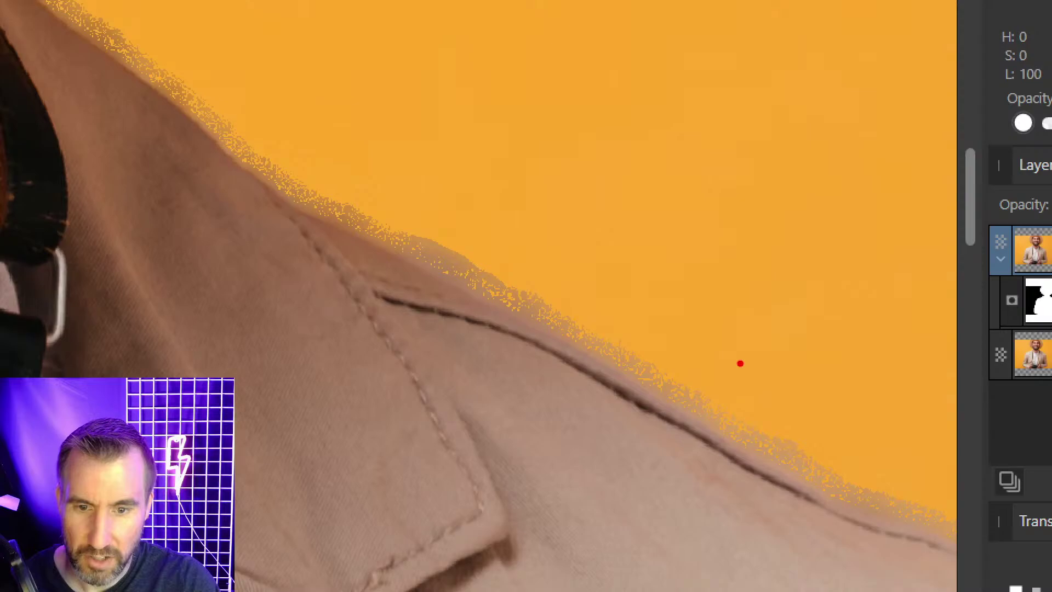
pyautogui.moveTo(710, 350); pyautogui.dragTo(617, 301)
pyautogui.moveTo(494, 239)
pyautogui.mouseDown()
pyautogui.moveTo(361, 201)
pyautogui.moveTo(339, 235)
pyautogui.moveTo(442, 324)
pyautogui.moveTo(626, 442)
pyautogui.moveTo(803, 505)
pyautogui.moveTo(837, 476)
pyautogui.moveTo(779, 387)
pyautogui.moveTo(681, 344)
pyautogui.mouseUp()
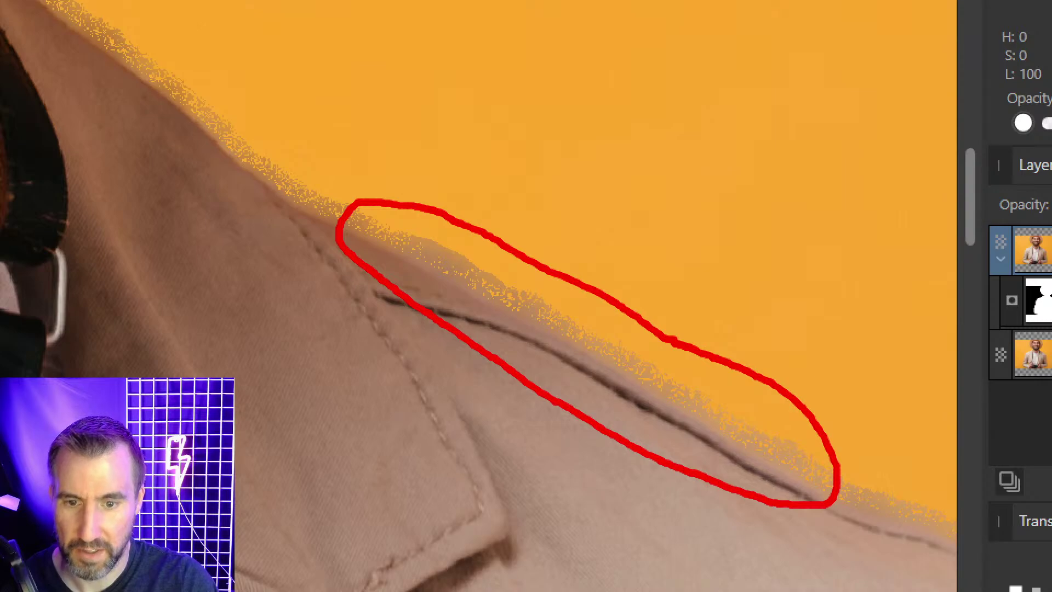
pyautogui.press('Escape')
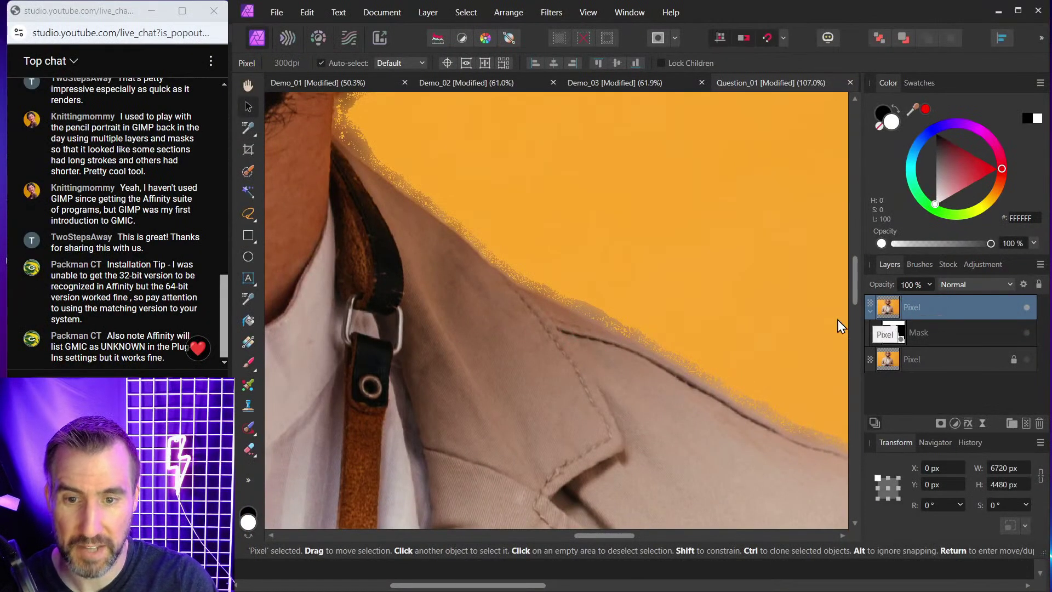
# Enable the mask, show the original photo layer beneath it, and disable the mask again.
pyautogui.click(1027, 332)
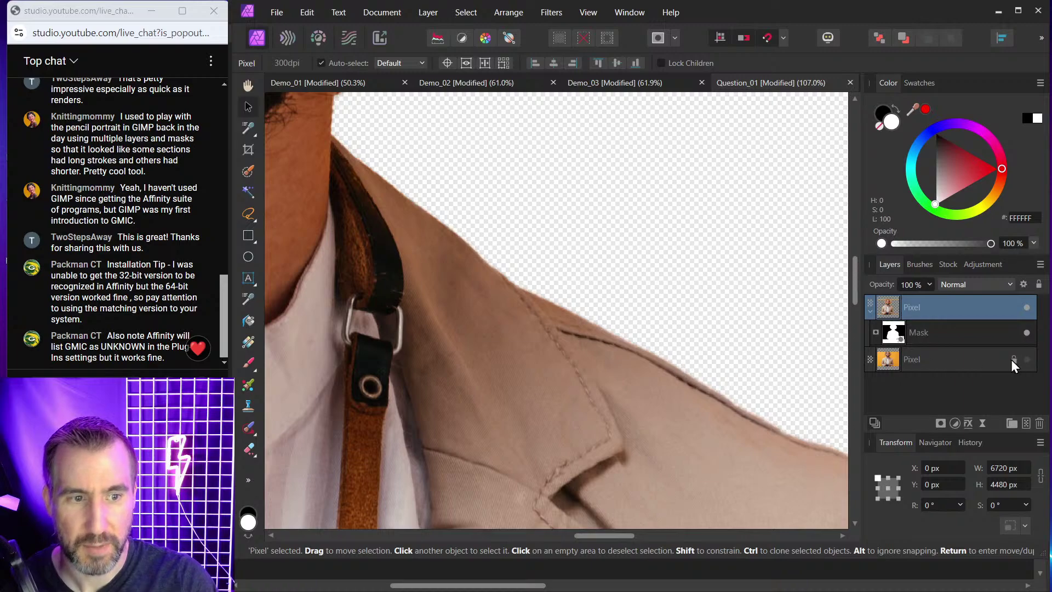
pyautogui.click(1027, 360)
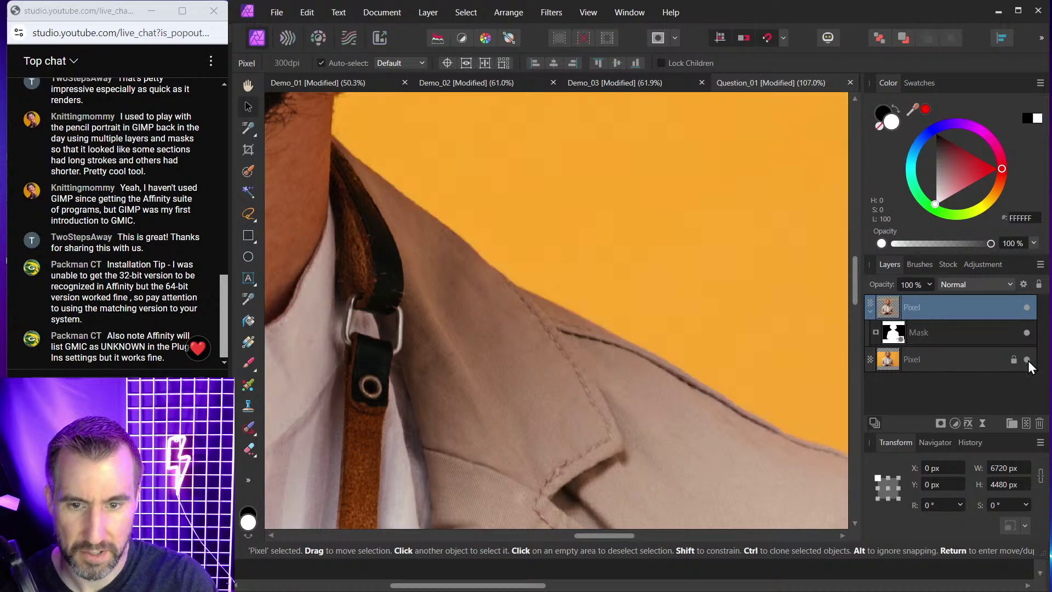
pyautogui.click(1028, 333)
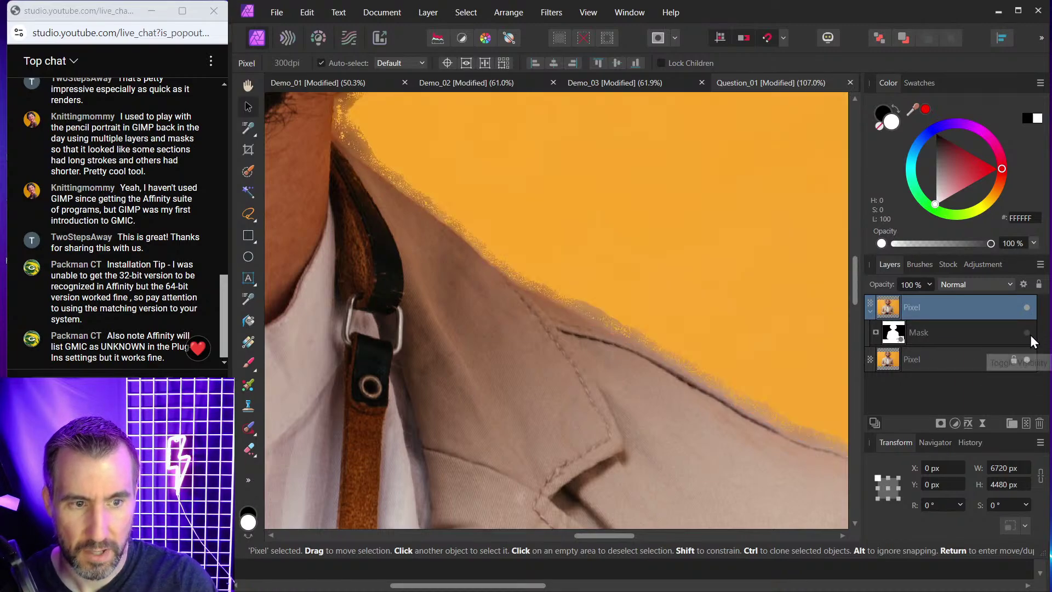
# Toggle the new layer's visibility repeatedly to compare the shoulder edge's pixels with the original photo at high magnification.
pyautogui.click(1026, 307)
pyautogui.scroll(4, 653, 350)
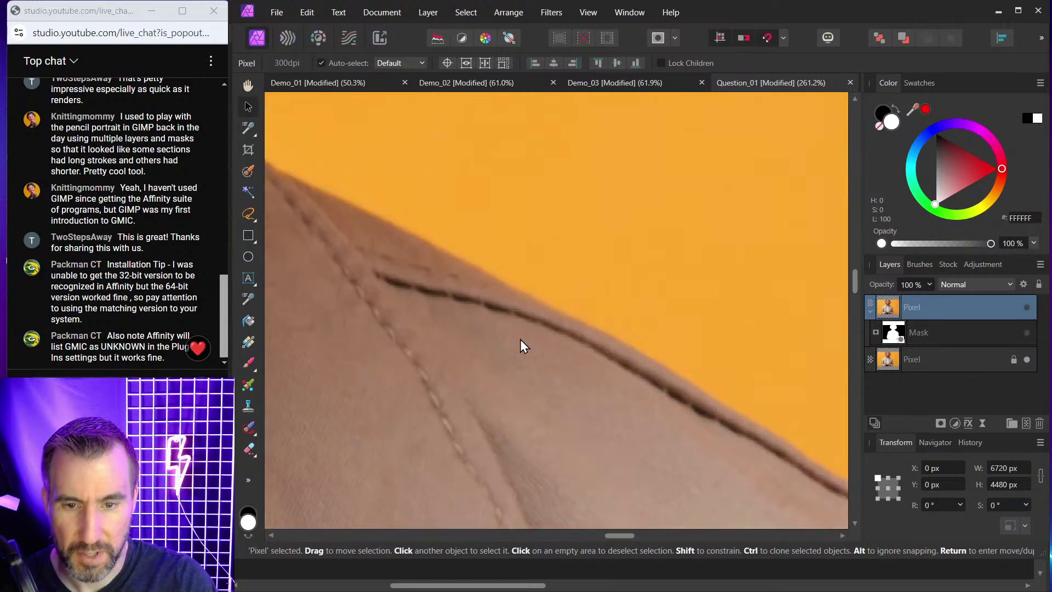
pyautogui.click(1028, 308)
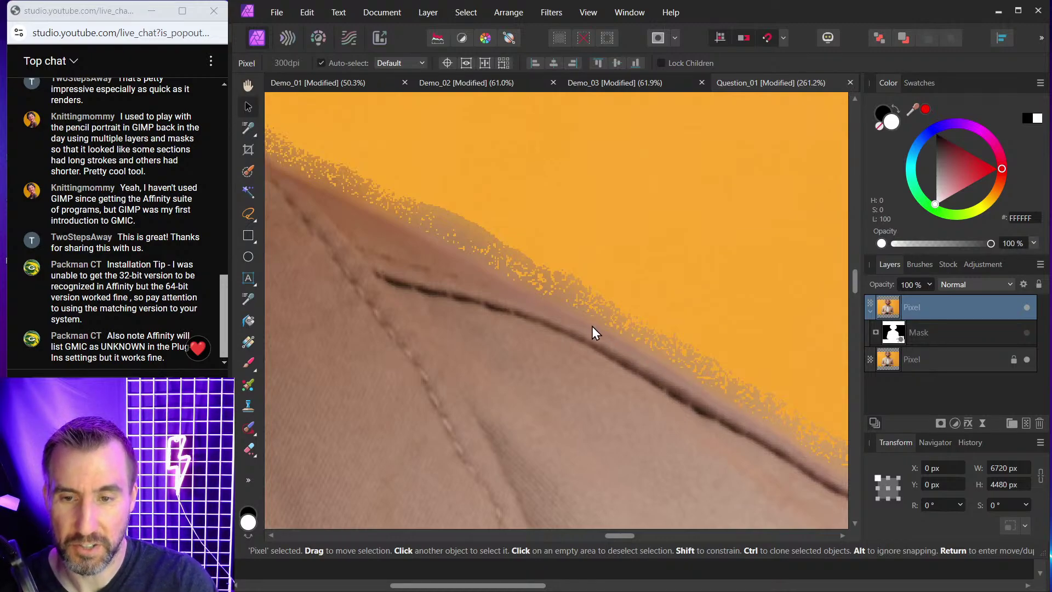
pyautogui.scroll(3, 567, 316)
pyautogui.click(1025, 307)
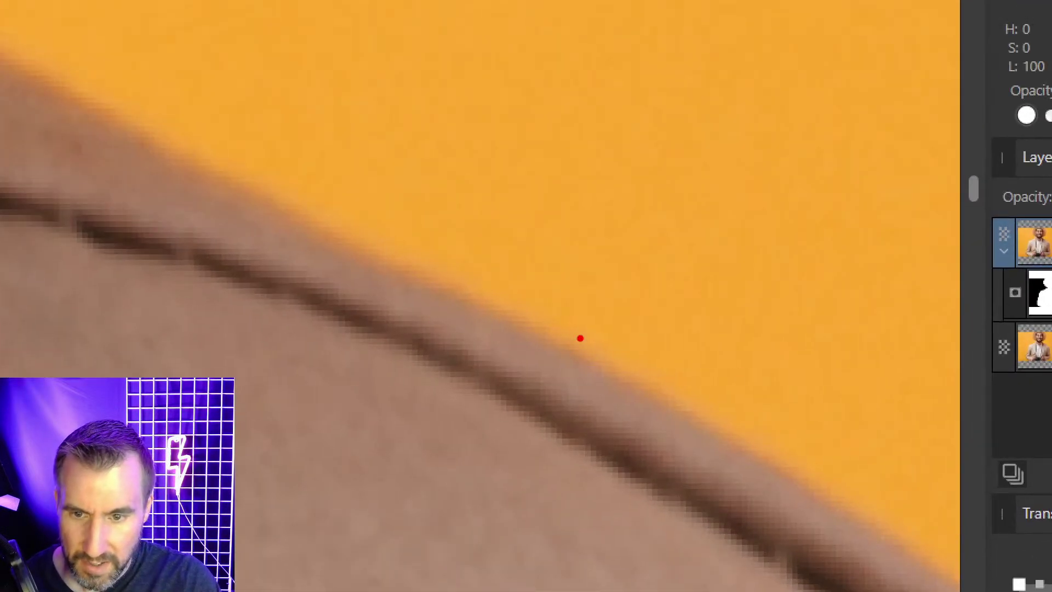
pyautogui.moveTo(580, 336)
pyautogui.mouseDown()
pyautogui.moveTo(487, 312)
pyautogui.moveTo(539, 358)
pyautogui.moveTo(697, 428)
pyautogui.moveTo(667, 382)
pyautogui.moveTo(570, 335)
pyautogui.mouseUp()
pyautogui.press('Escape')
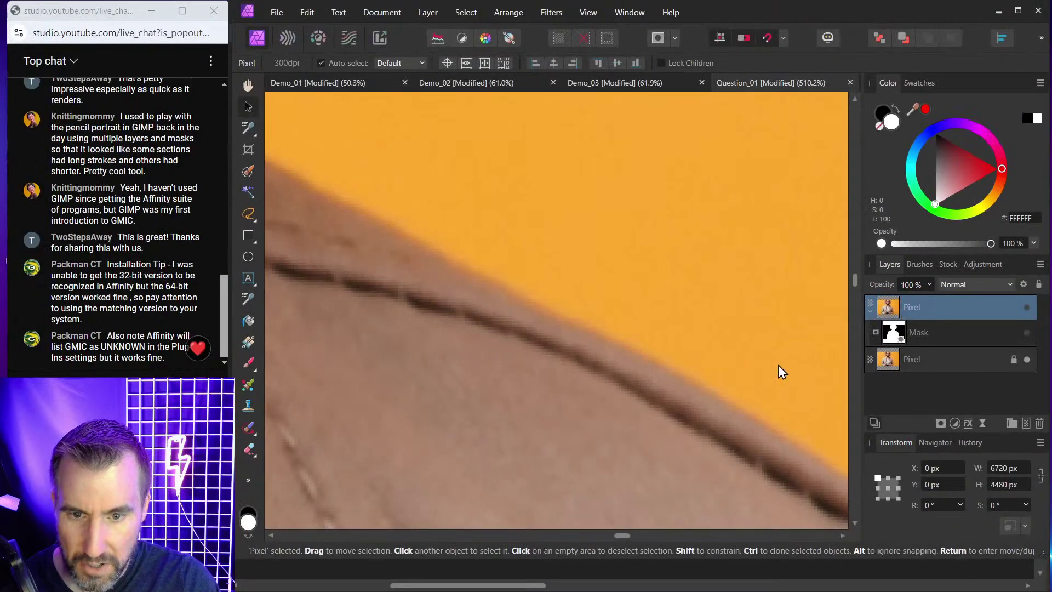
pyautogui.click(1027, 307)
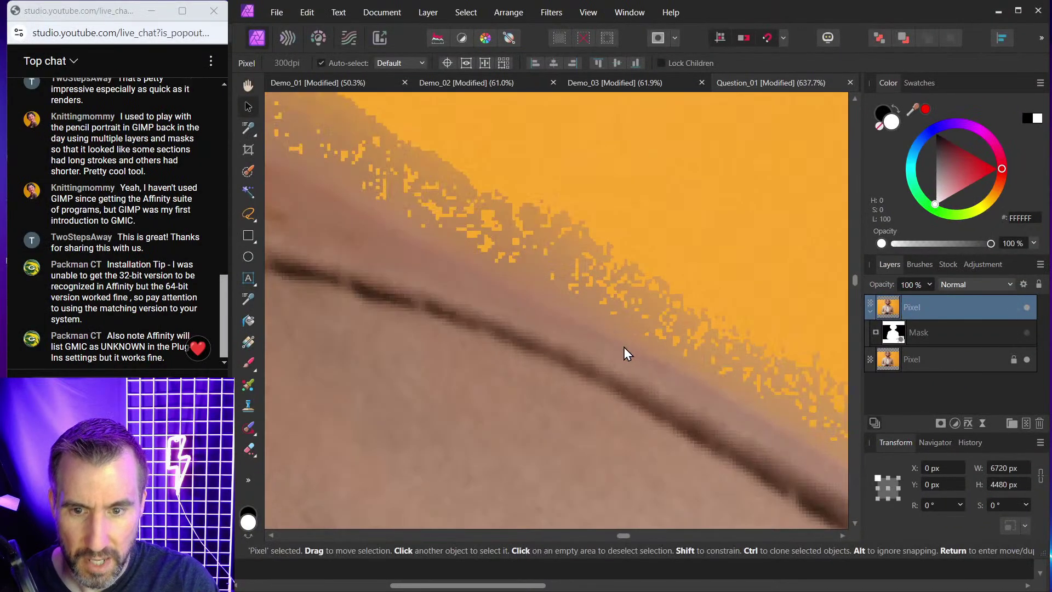
# Hide and show the new layer at even higher magnification to compare its shoulder-edge pixels with the original photo.
pyautogui.scroll(5, 636, 344)
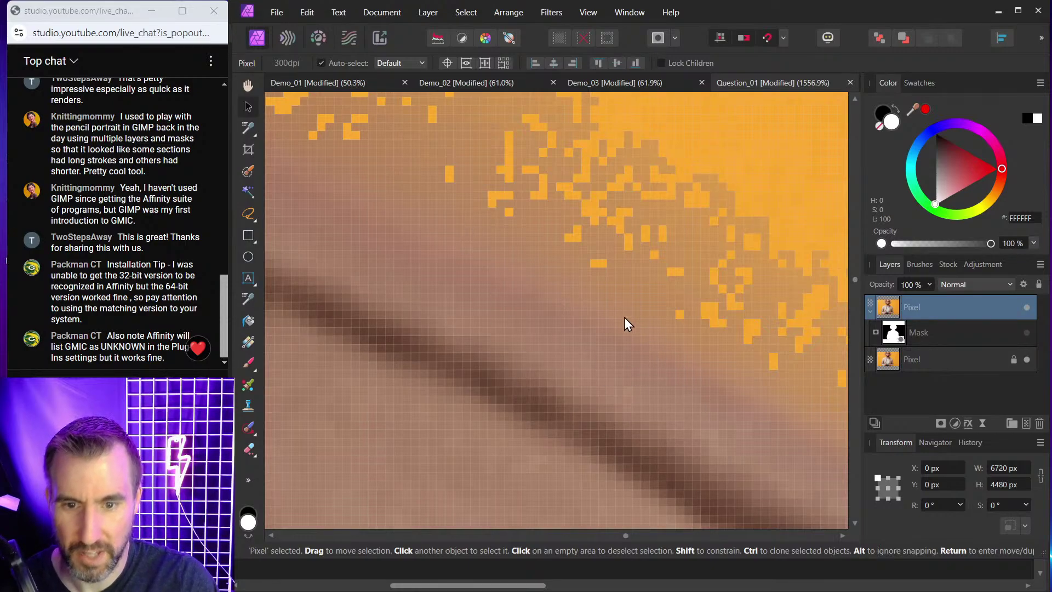
pyautogui.click(1026, 307)
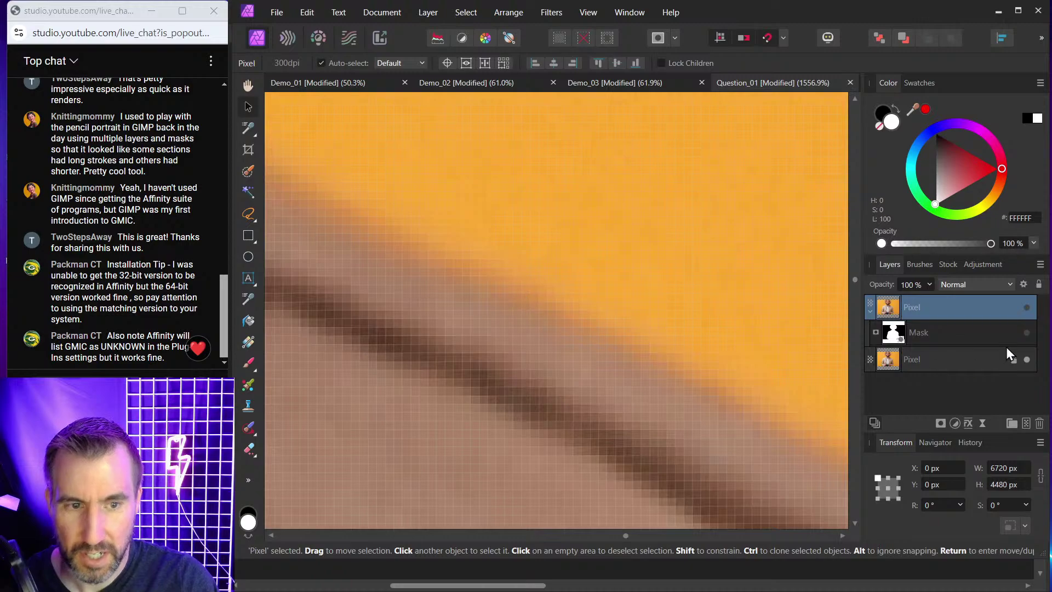
pyautogui.click(1026, 307)
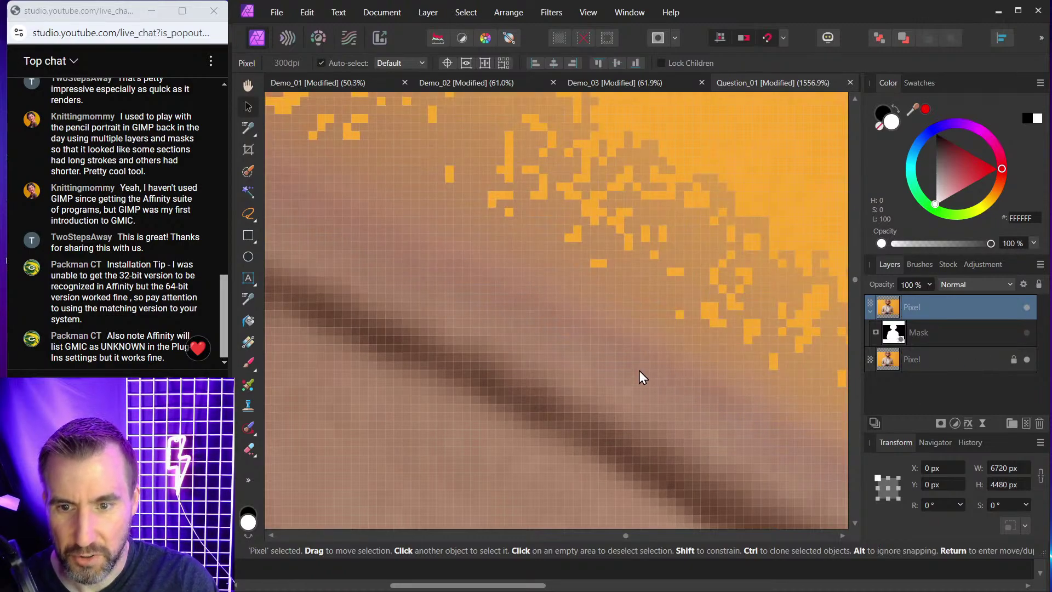
# Enable the new layer's mask and hide the original photo layer to inspect the cut-out shoulder edge on transparency.
pyautogui.click(1027, 333)
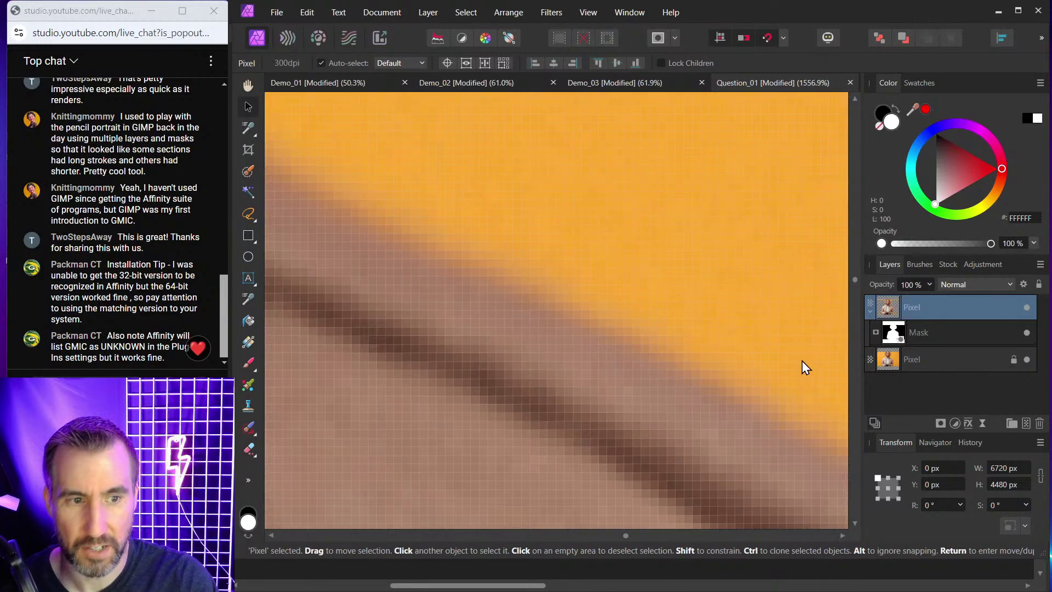
pyautogui.click(1026, 360)
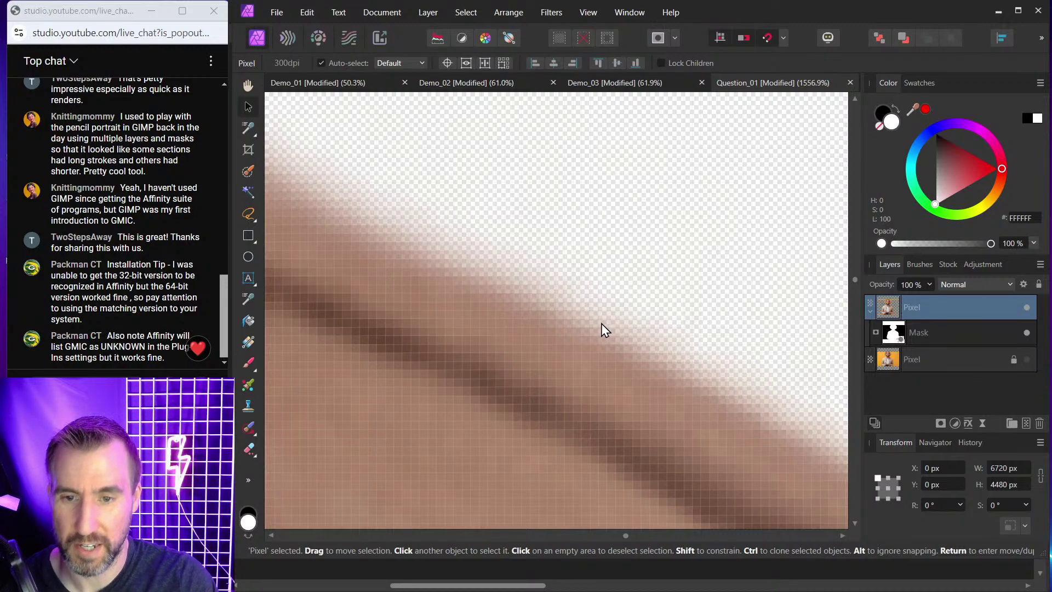
pyautogui.scroll(-10, 567, 334)
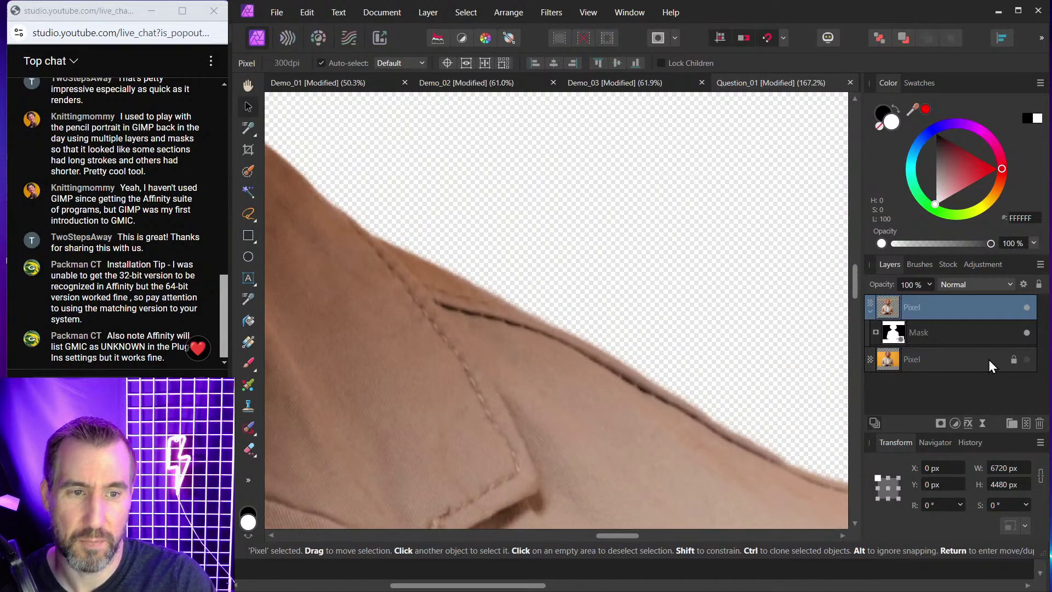
# Select the original photo layer, hide the masked layer above it, and make the original photo visible.
pyautogui.click(892, 360)
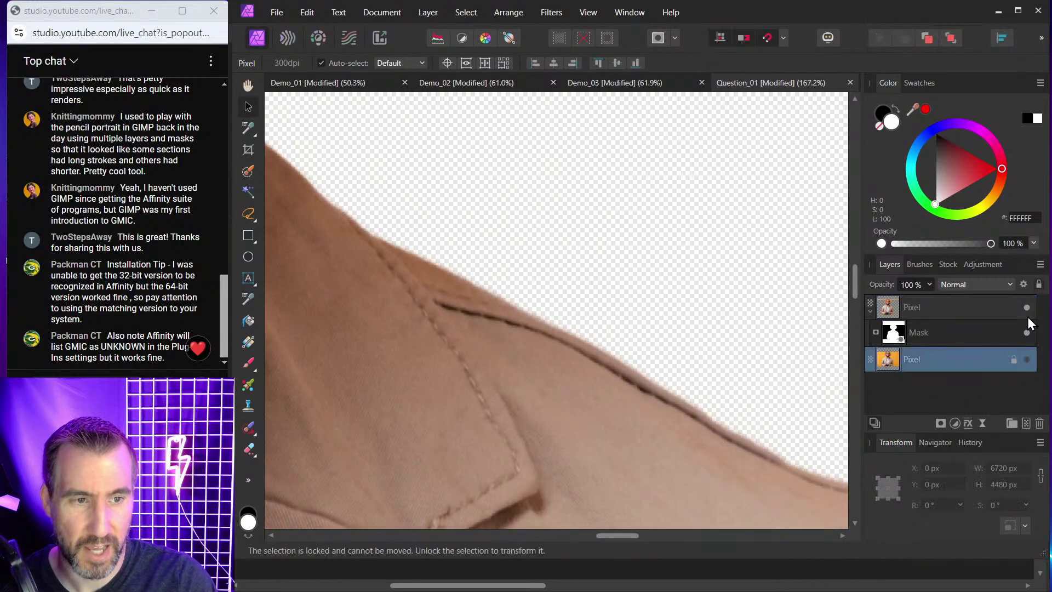
pyautogui.click(1027, 307)
pyautogui.click(1027, 359)
pyautogui.scroll(-5, 519, 238)
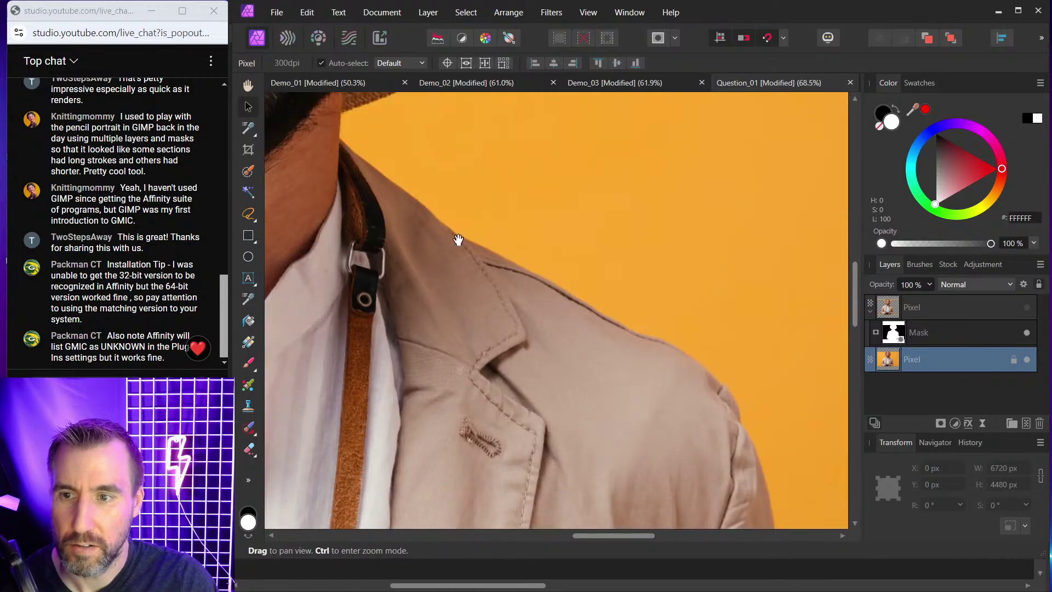
# Select the whole man, including hat and camera, with the Selection Brush at a width of 119 px.
pyautogui.press('w')
pyautogui.press('space')
pyautogui.moveTo(387, 169); pyautogui.dragTo(537, 232)
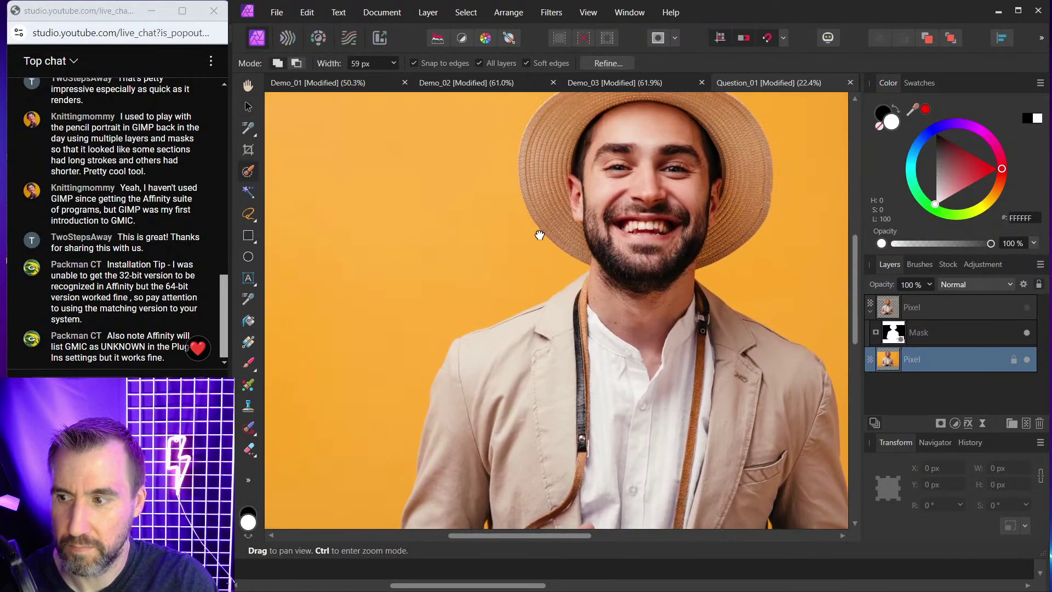
pyautogui.moveTo(629, 176); pyautogui.dragTo(637, 198)
pyautogui.scroll(-3, 637, 199)
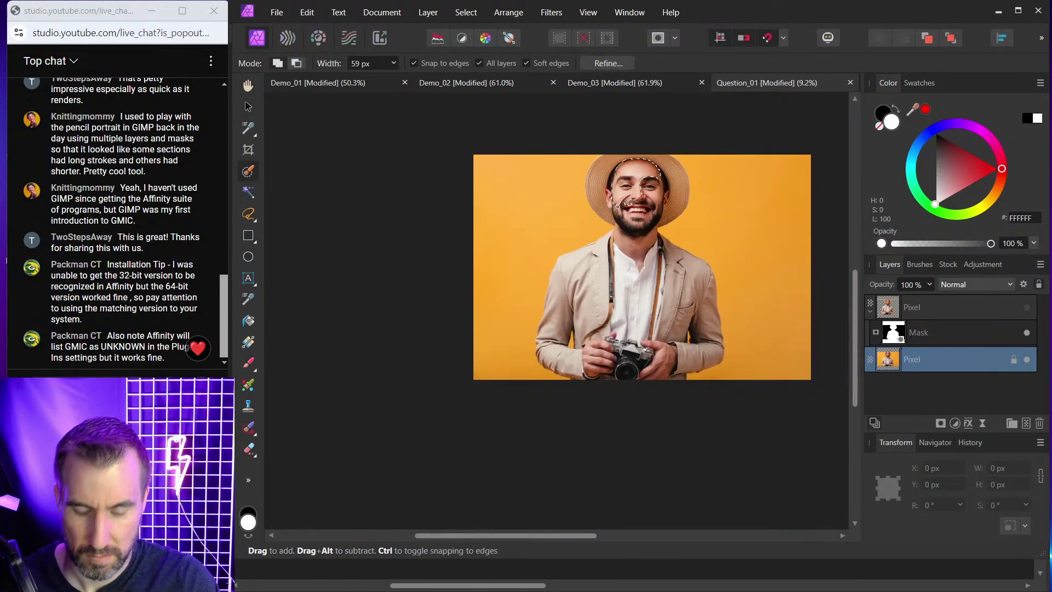
pyautogui.press(']')
pyautogui.press(']')
pyautogui.press(']')
pyautogui.moveTo(601, 169)
pyautogui.mouseDown()
pyautogui.moveTo(603, 219)
pyautogui.moveTo(668, 175)
pyautogui.moveTo(699, 328)
pyautogui.moveTo(679, 358)
pyautogui.moveTo(630, 362)
pyautogui.moveTo(607, 244)
pyautogui.moveTo(609, 274)
pyautogui.moveTo(558, 351)
pyautogui.moveTo(597, 362)
pyautogui.moveTo(613, 339)
pyautogui.mouseUp()
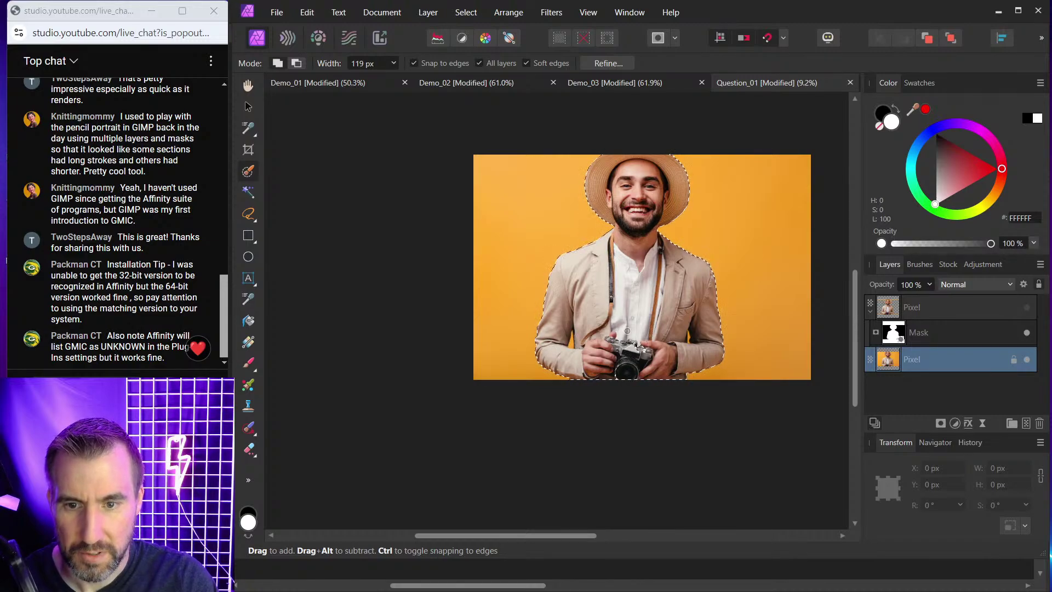
# Open Refine Selection on the man's selection, review the available output options, and cancel the refinement.
pyautogui.click(584, 63)
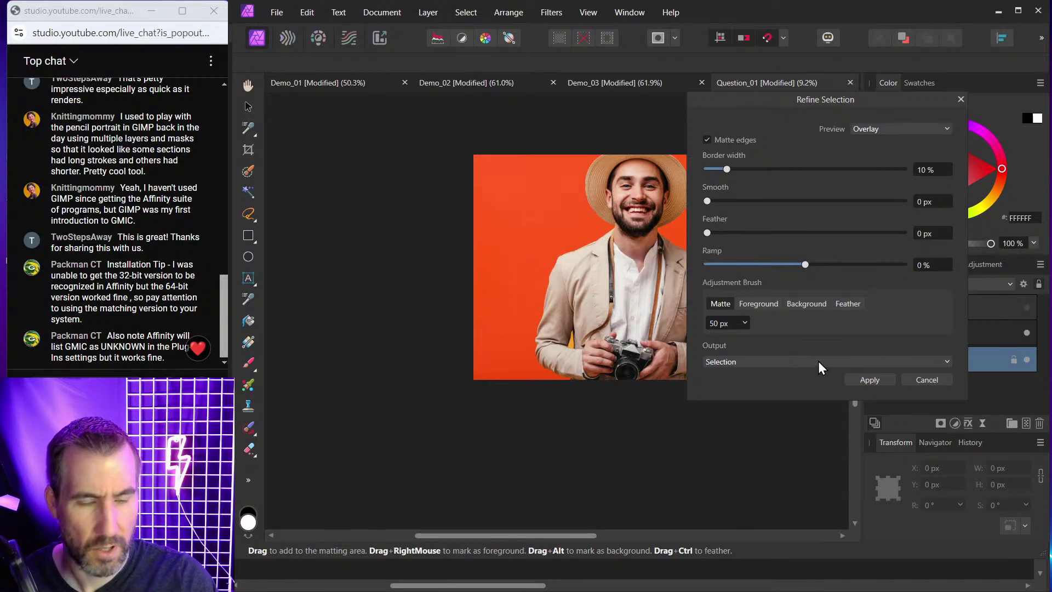
pyautogui.click(816, 361)
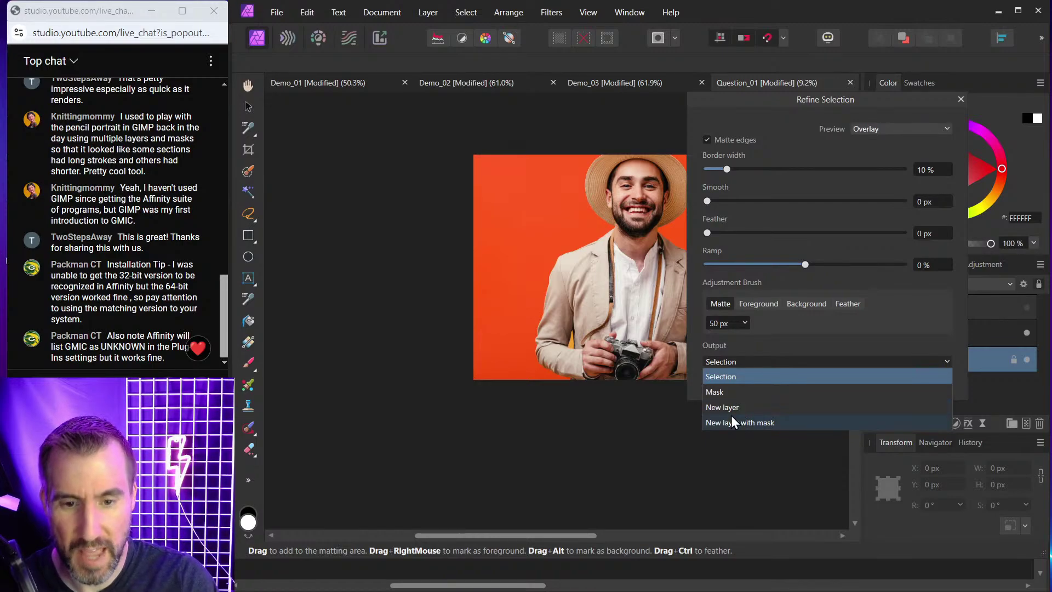
pyautogui.click(745, 408)
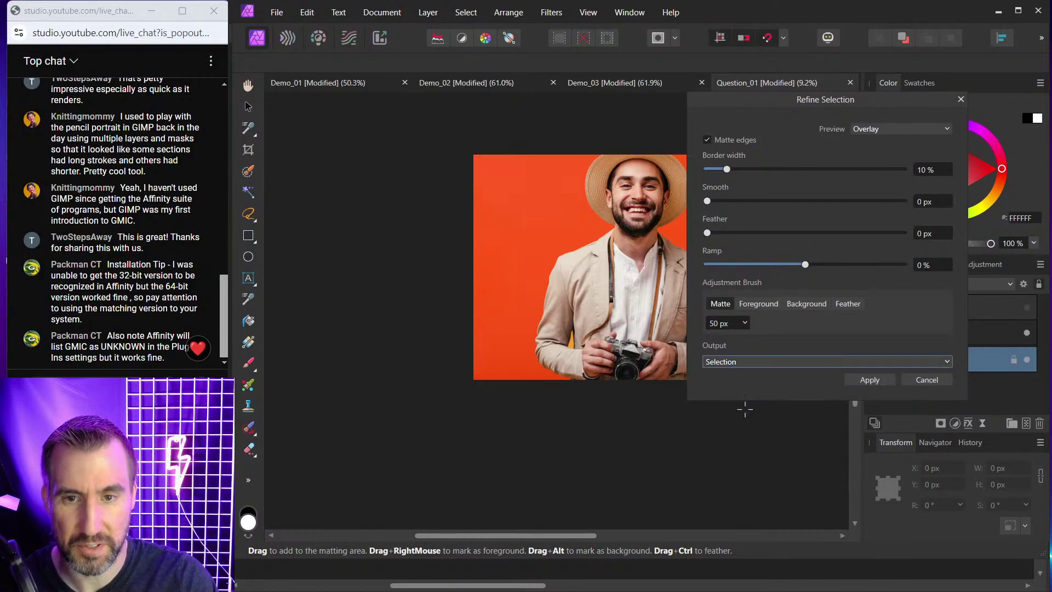
pyautogui.click(926, 379)
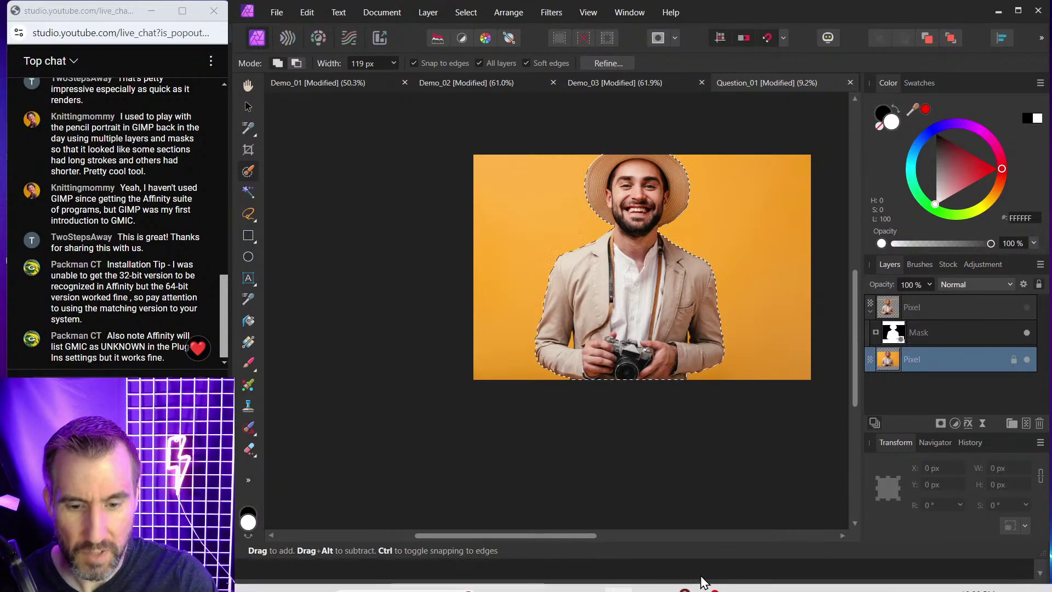
# Switch to the Livestream_09_15_2024 document in Affinity Designer and bring the Question 2 artboard on semi-transparent pixels into view.
pyautogui.click(592, 576)
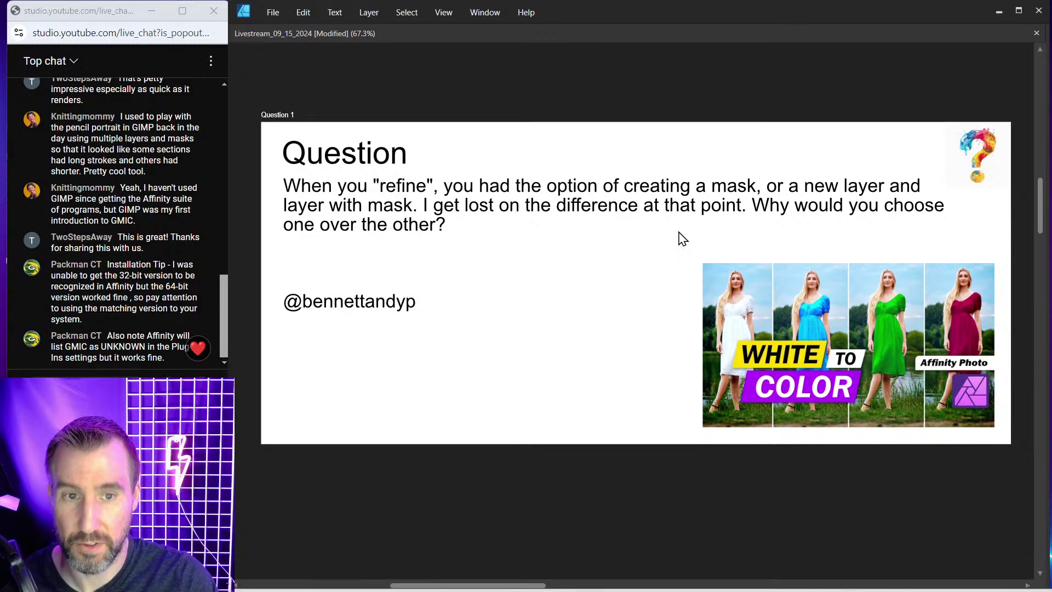
pyautogui.click(568, 277)
pyautogui.click(520, 139)
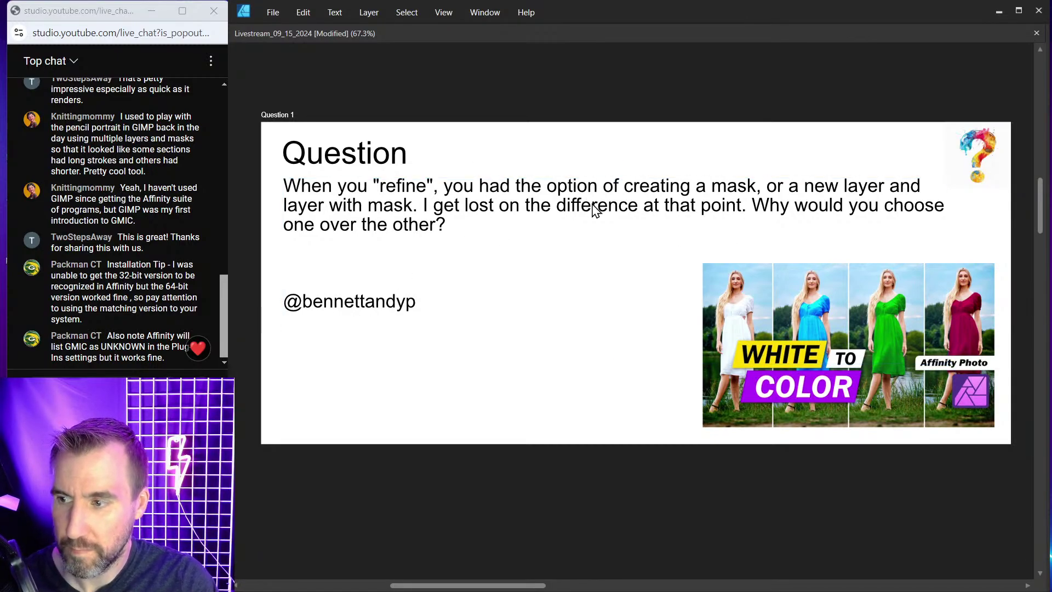
pyautogui.scroll(-5, 581, 213)
pyautogui.scroll(-6, 580, 214)
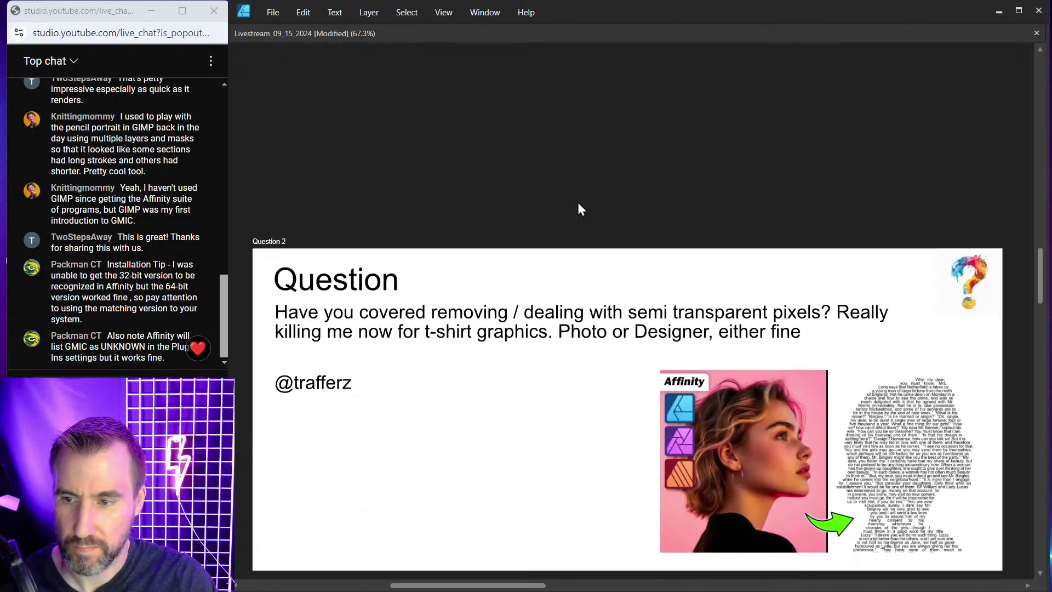
pyautogui.scroll(-1, 580, 208)
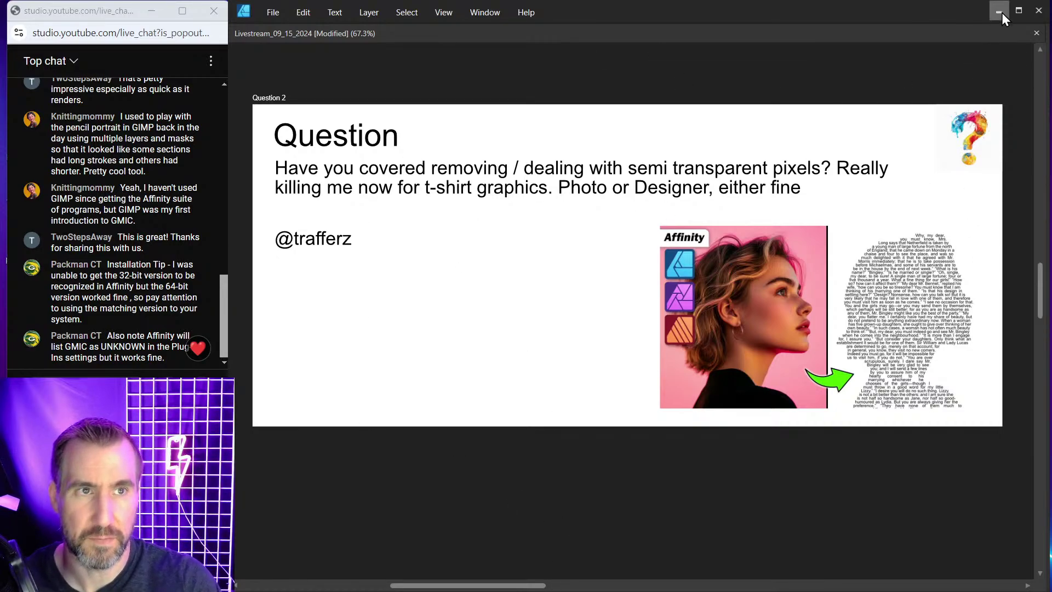
# Maximize the Affinity Designer window and bring back its hidden toolbars and panels.
pyautogui.click(1017, 9)
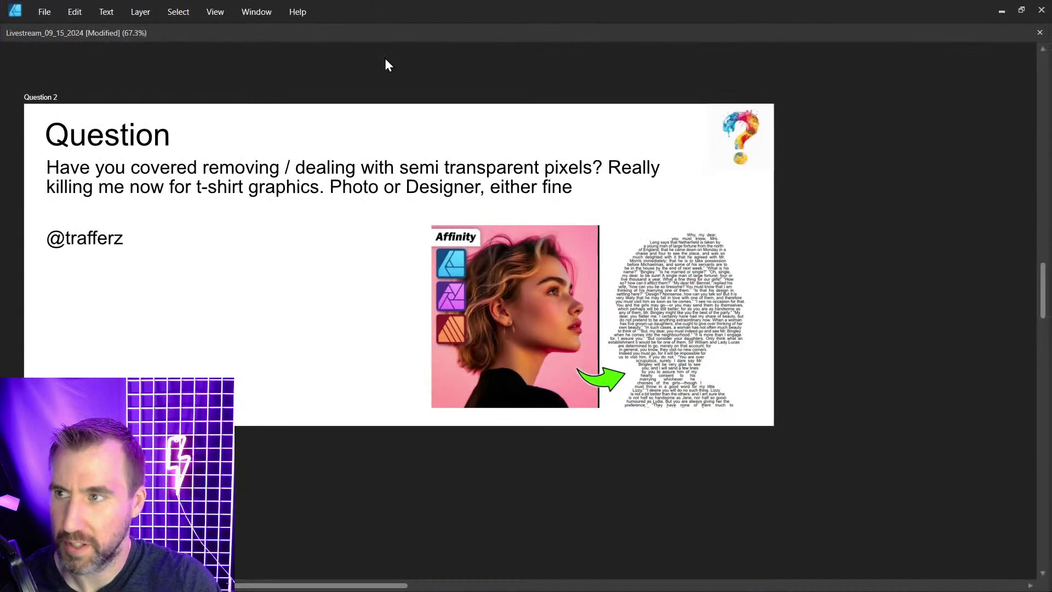
pyautogui.moveTo(514, 85); pyautogui.dragTo(642, 104)
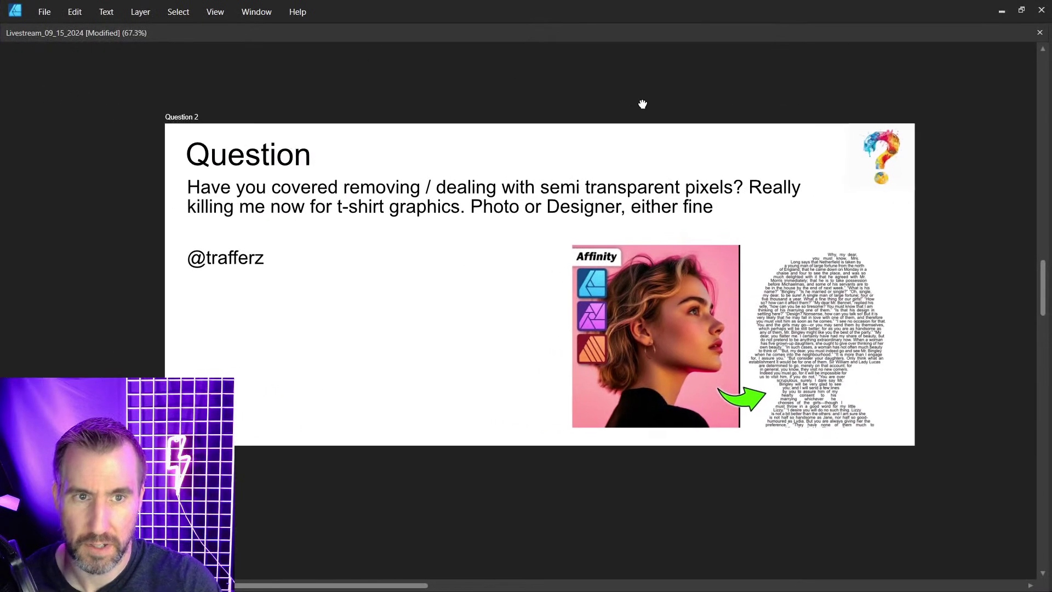
pyautogui.click(56, 12)
pyautogui.click(510, 82)
pyautogui.press('Tab')
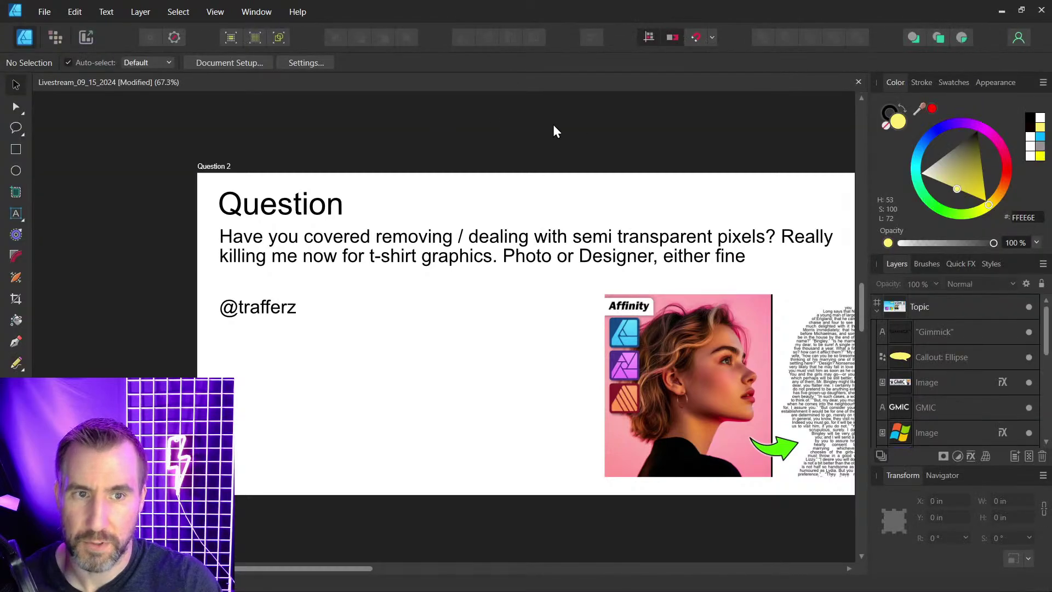
# Create a new Letter document measuring 11 × 8.5 in at 300 DPI.
pyautogui.click(47, 12)
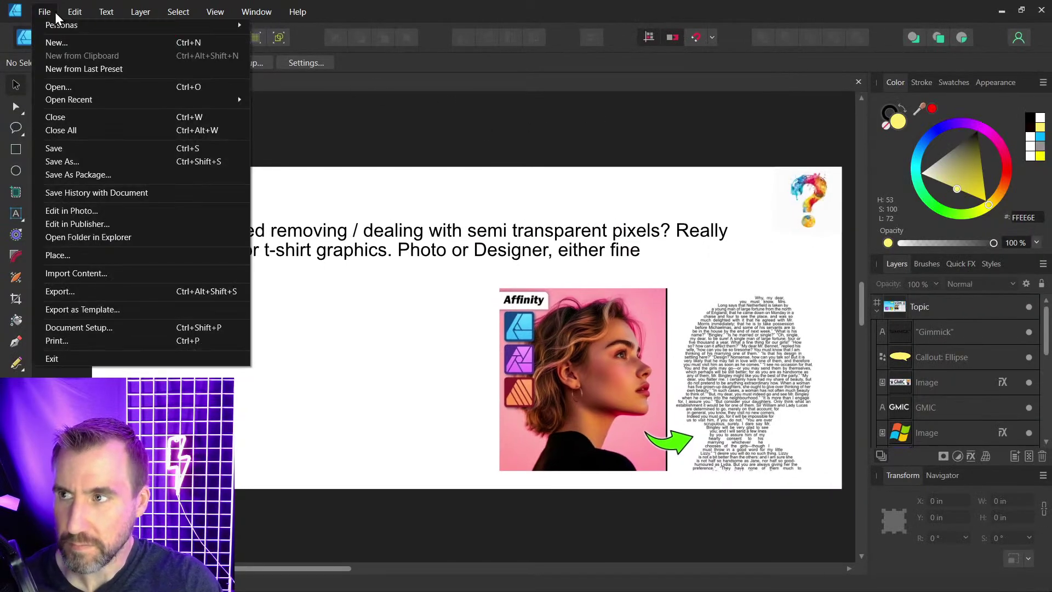
pyautogui.click(57, 43)
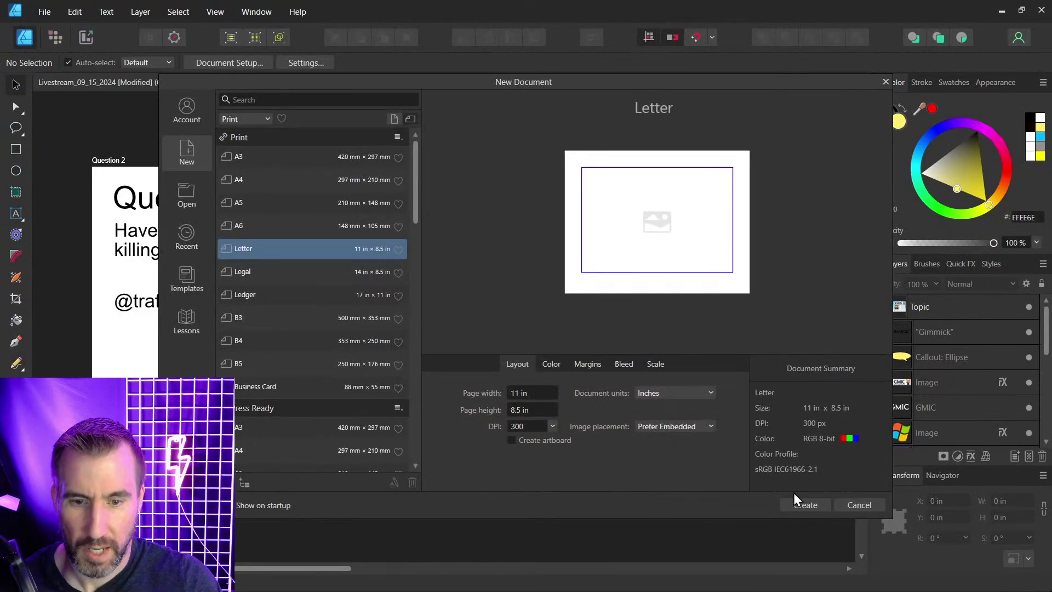
pyautogui.click(805, 504)
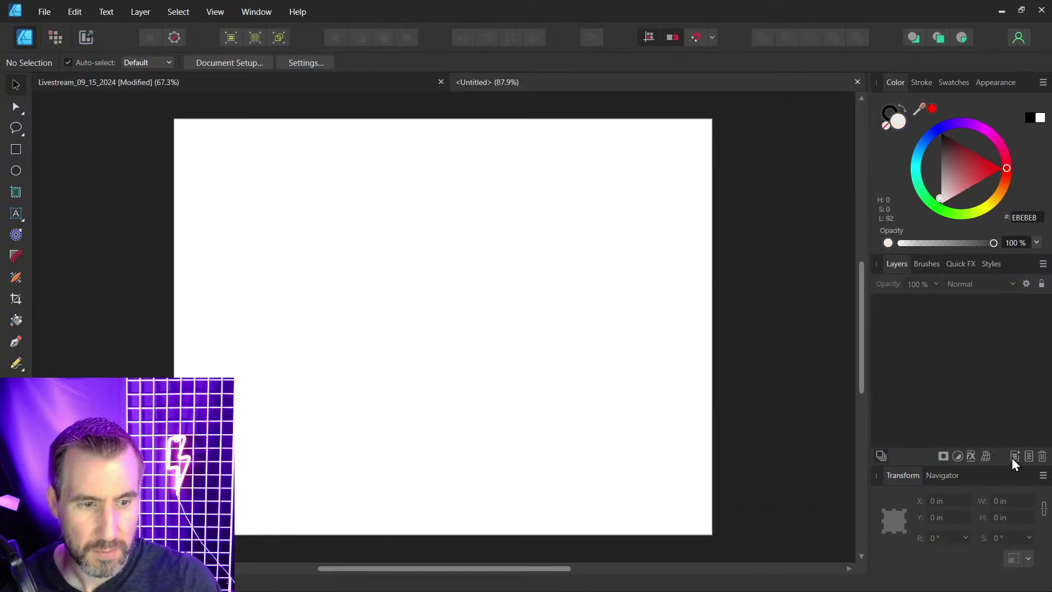
# Add an empty pixel layer to the new document and switch to the Pixel Persona, circling its icon in red.
pyautogui.click(1014, 457)
pyautogui.moveTo(545, 255); pyautogui.dragTo(637, 255)
pyautogui.click(54, 38)
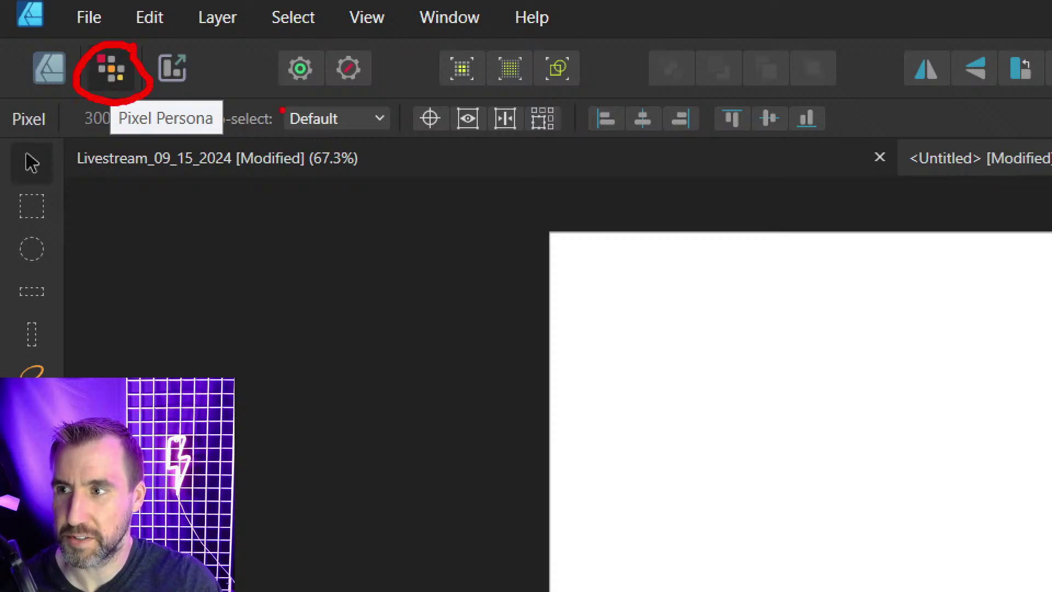
pyautogui.click(112, 69)
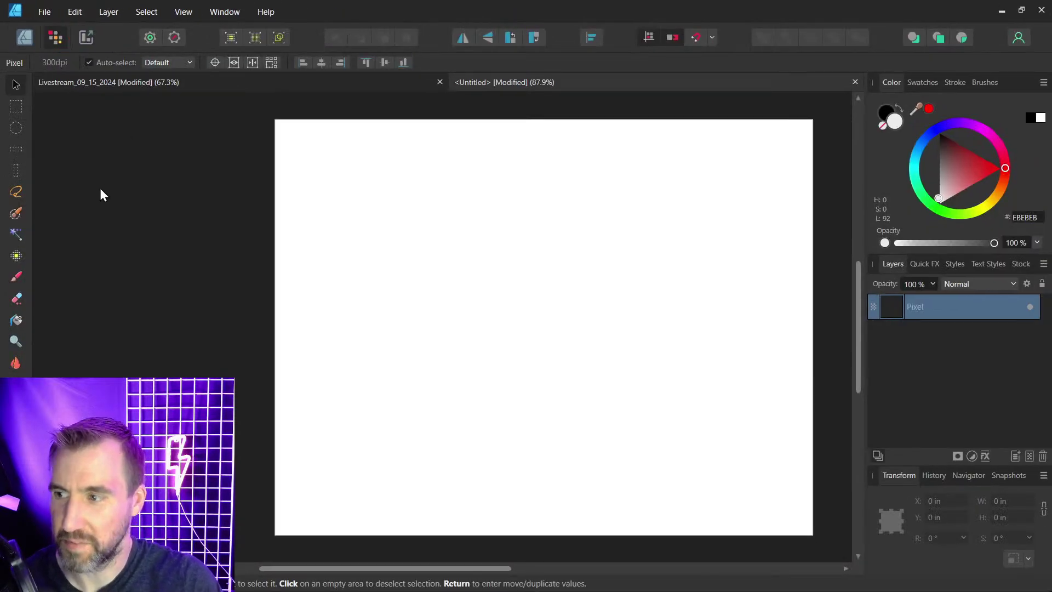
# Activate the Paint Brush and choose the 32 px Round Soft Brush from the Basic brush category.
pyautogui.click(16, 277)
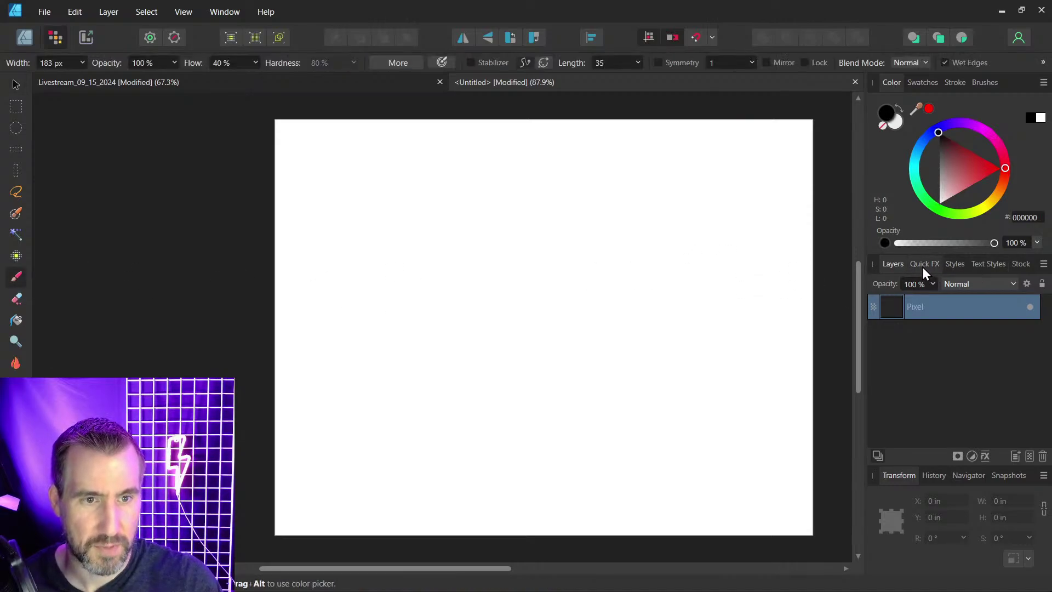
pyautogui.click(984, 82)
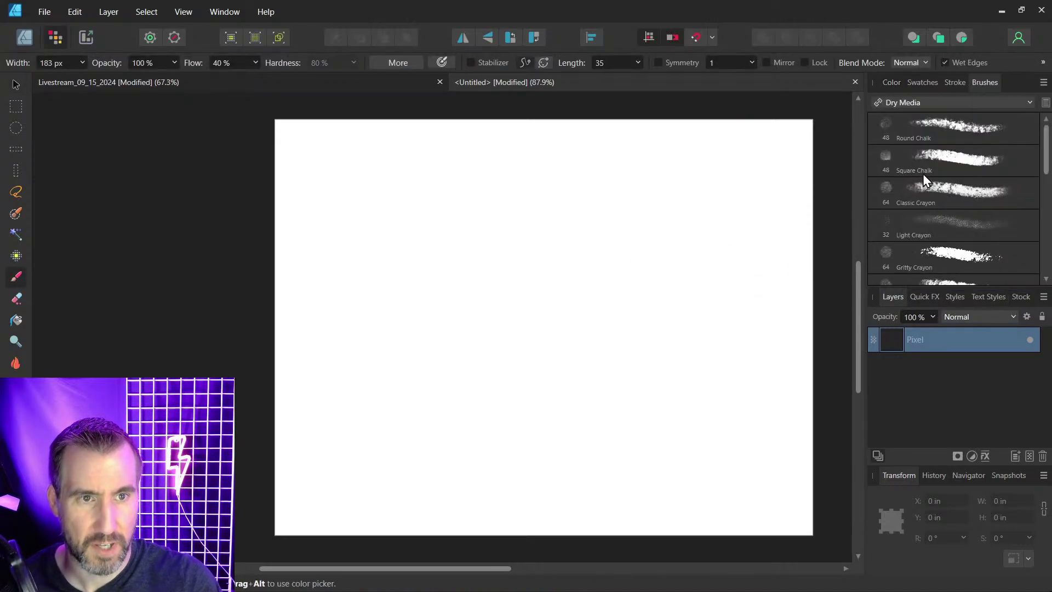
pyautogui.click(926, 103)
pyautogui.click(912, 130)
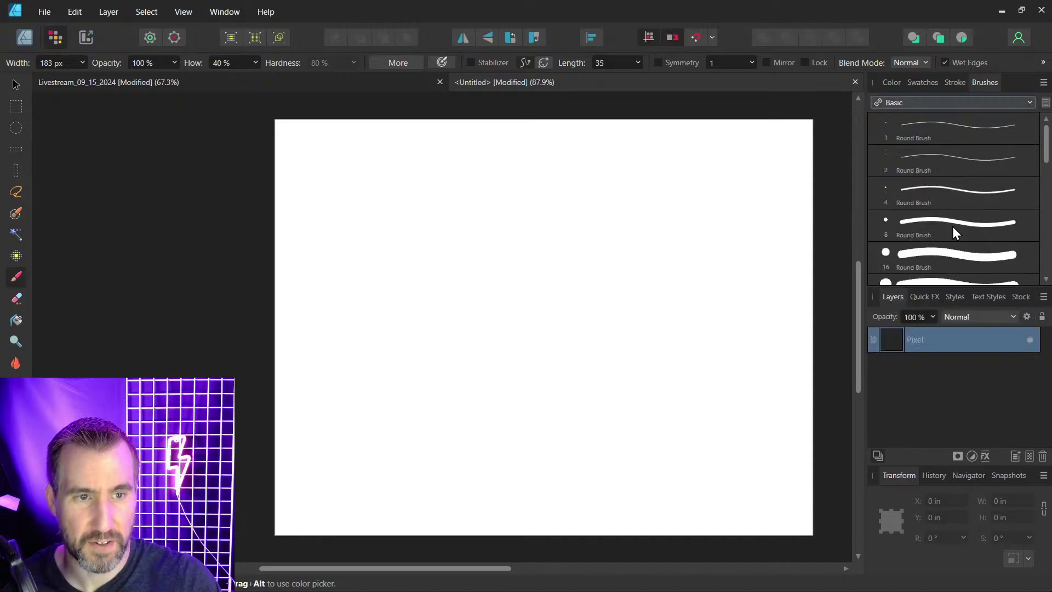
pyautogui.scroll(-3, 935, 227)
pyautogui.click(934, 245)
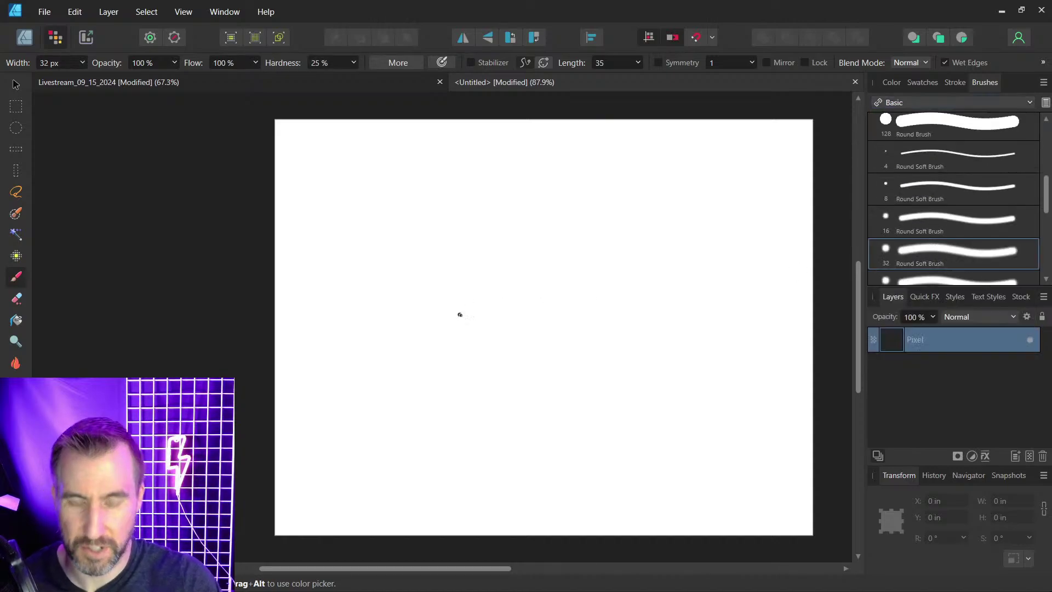
# Enlarge the brush to 1393 px, turn off Wet Edges, and paint one soft black dot near the page's centre.
pyautogui.press(']')
pyautogui.press(']')
pyautogui.press(']')
pyautogui.press(']')
pyautogui.press(']')
pyautogui.press(']')
pyautogui.press(']')
pyautogui.press(']')
pyautogui.press(']')
pyautogui.press(']')
pyautogui.press(']')
pyautogui.press(']')
pyautogui.press(']')
pyautogui.press(']')
pyautogui.press(']')
pyautogui.press(']')
pyautogui.press(']')
pyautogui.press(']')
pyautogui.press(']')
pyautogui.press(']')
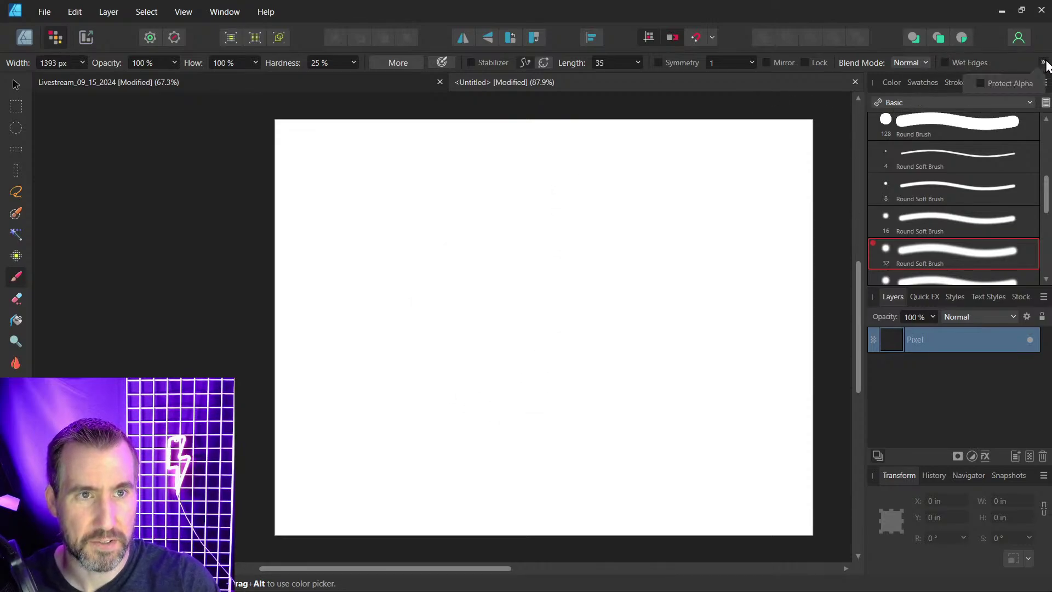
pyautogui.click(553, 304)
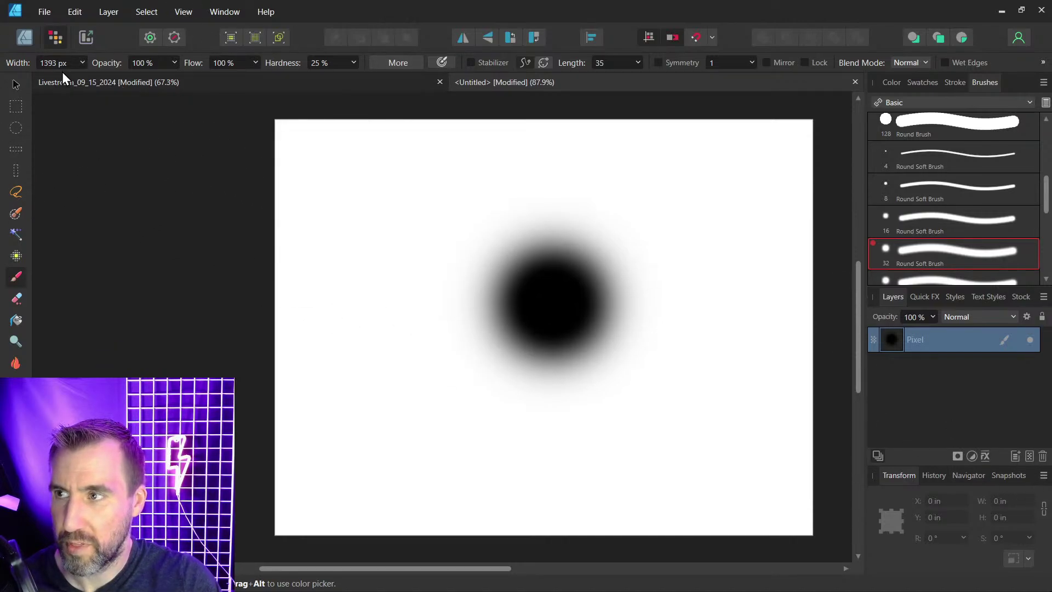
pyautogui.click(637, 320)
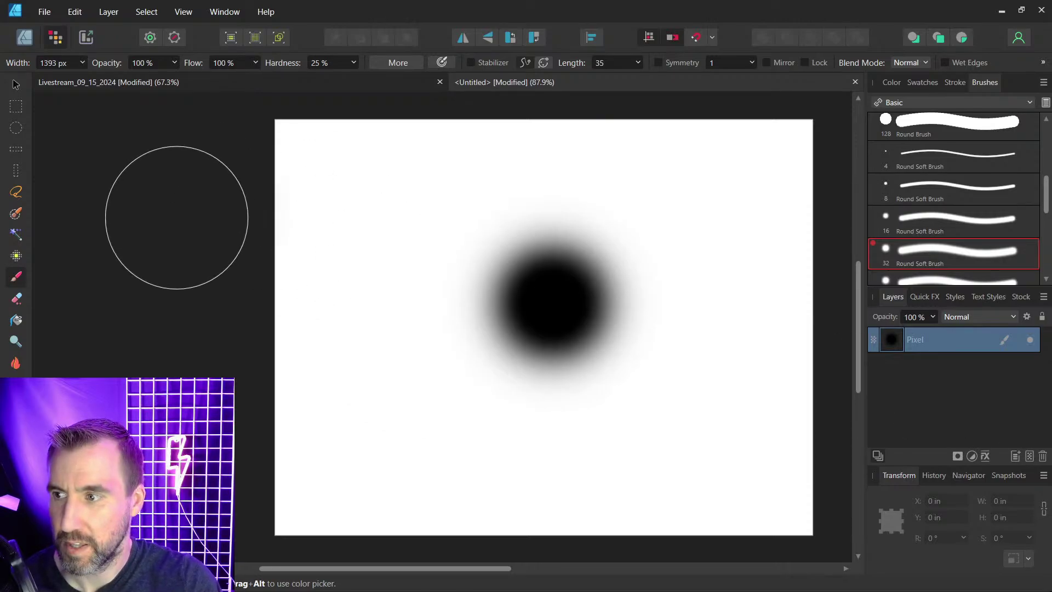
# In the Designer Persona, draw a bright cyan rectangle about 12.7 × 9.03 in covering the page and put it behind the soft dot.
pyautogui.click(25, 38)
pyautogui.click(16, 149)
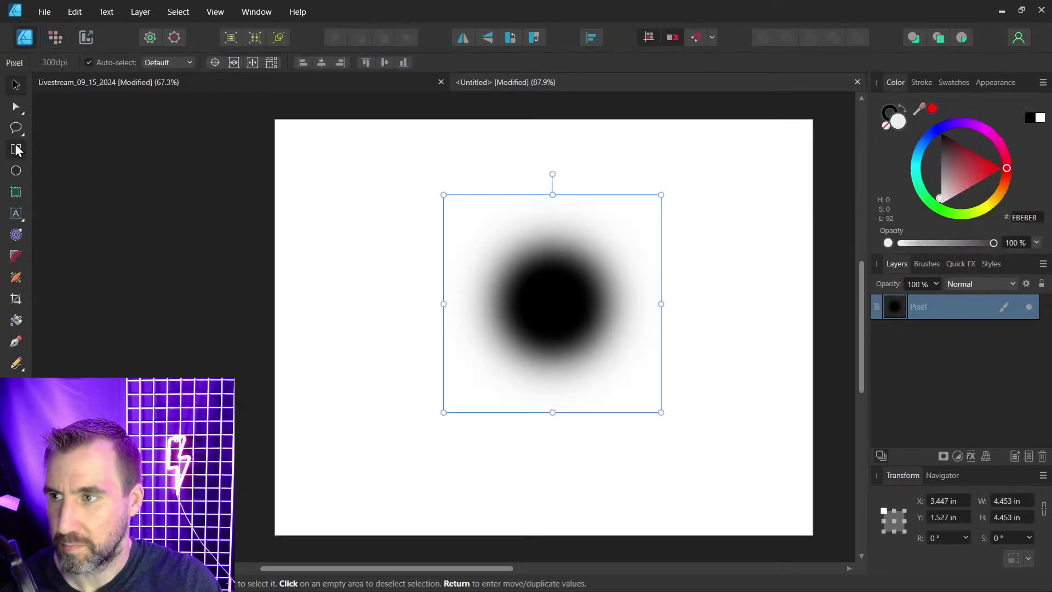
pyautogui.moveTo(232, 113); pyautogui.dragTo(755, 539)
pyautogui.moveTo(938, 144); pyautogui.dragTo(917, 165)
pyautogui.moveTo(885, 330); pyautogui.dragTo(899, 305)
pyautogui.click(899, 305)
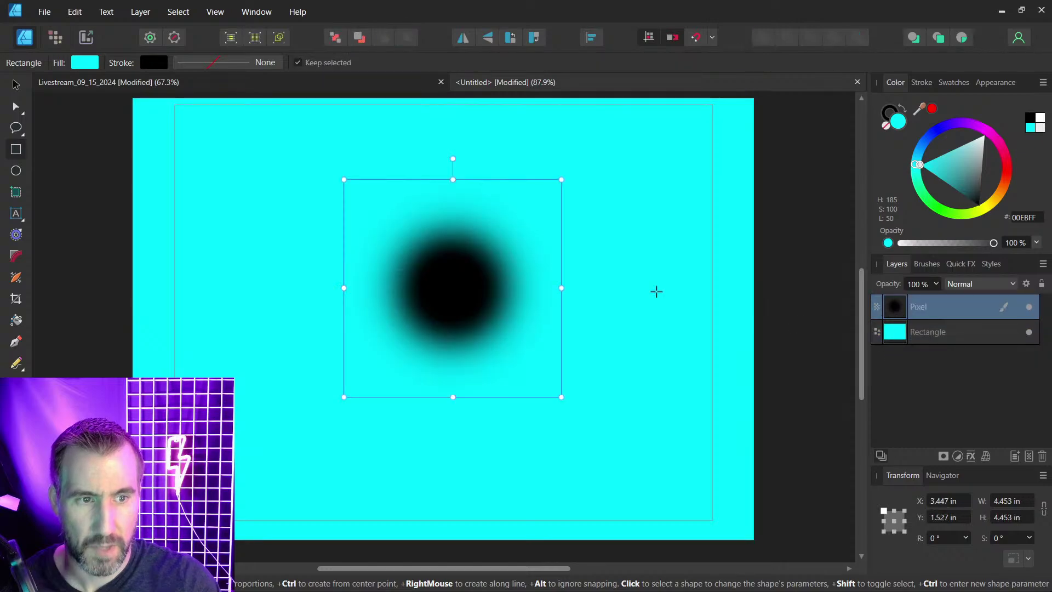
# Return to the Pixel Persona, lock the cyan rectangle layer, and clear the selection.
pyautogui.click(55, 37)
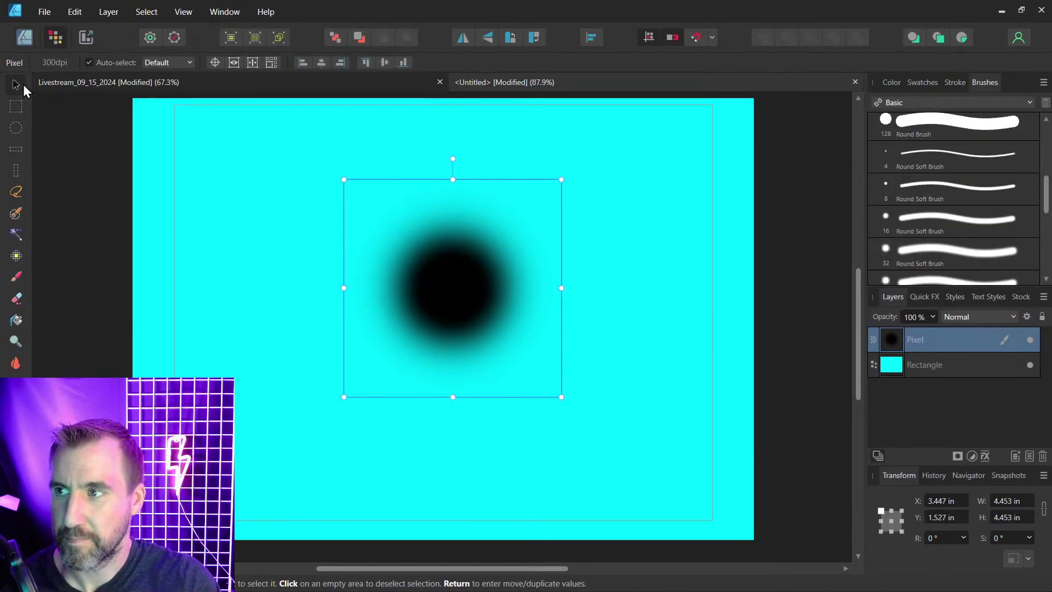
pyautogui.click(788, 229)
pyautogui.click(928, 372)
pyautogui.click(1042, 316)
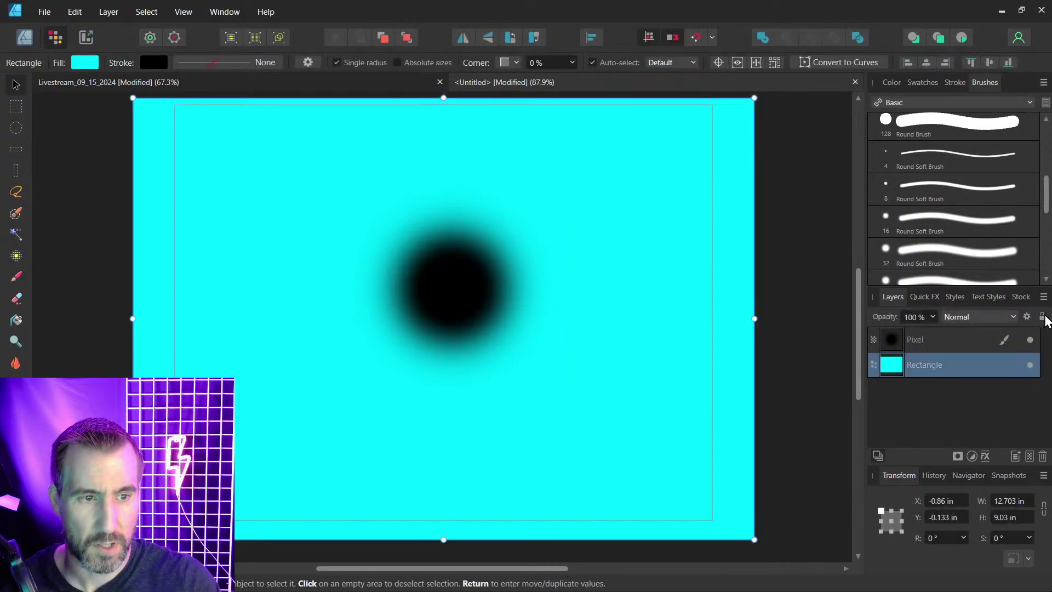
pyautogui.click(736, 290)
# Move the soft dot slightly down to about X 3.457 in, Y 1.66 in, and examine its semi-transparent edge up close.
pyautogui.scroll(2, 504, 282)
pyautogui.scroll(2, 503, 282)
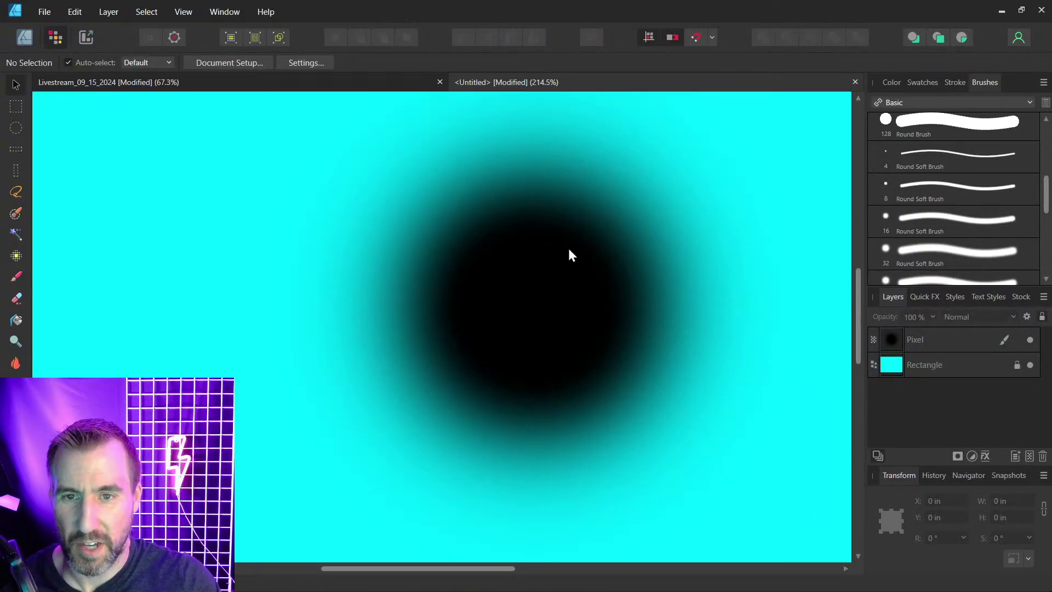
pyautogui.click(605, 274)
pyautogui.moveTo(569, 252); pyautogui.dragTo(573, 273)
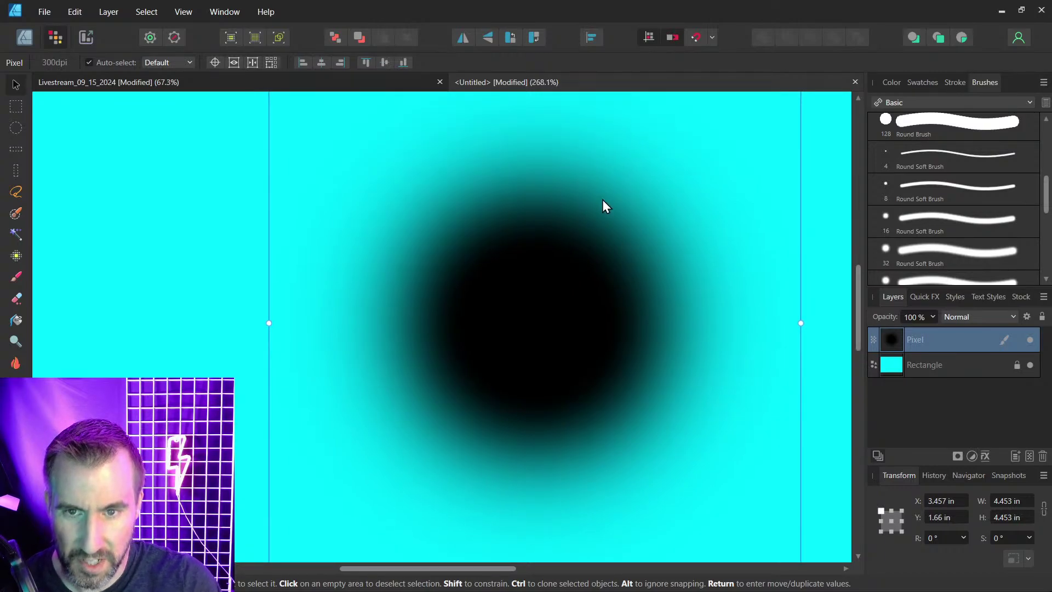
pyautogui.scroll(5, 603, 200)
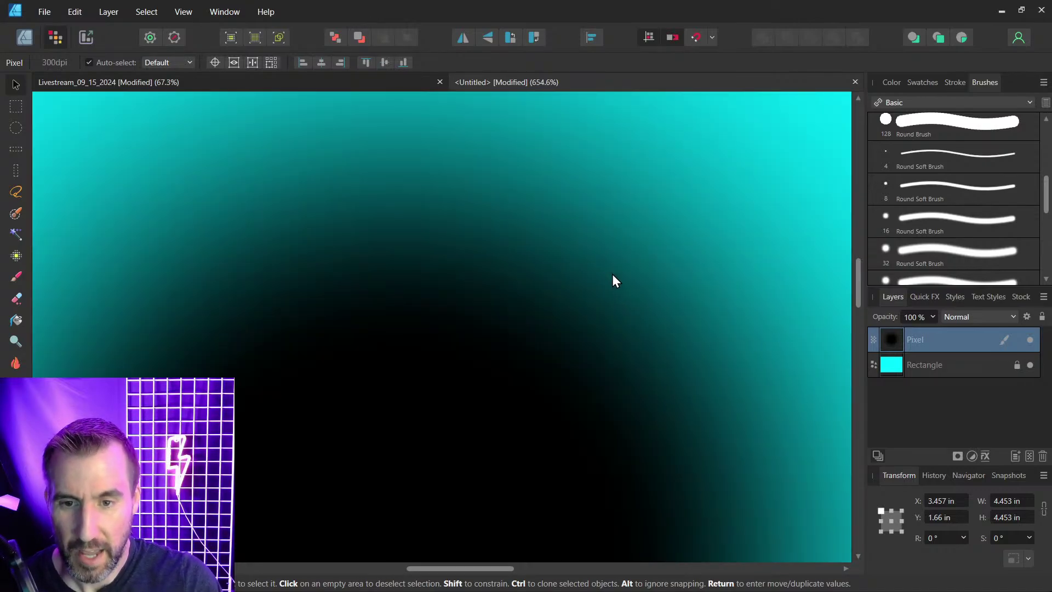
pyautogui.scroll(-5, 608, 272)
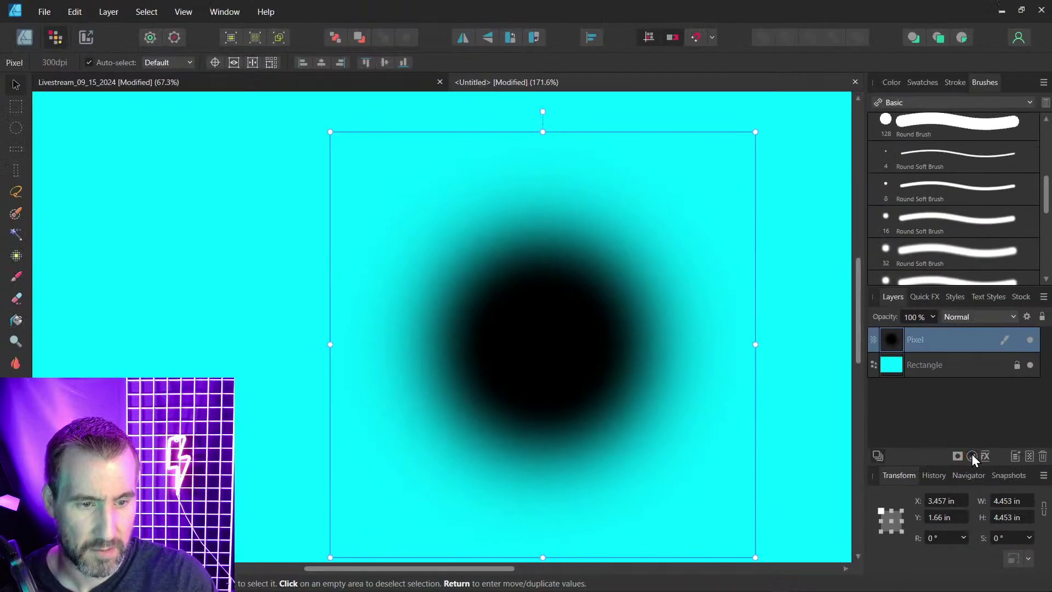
# Add a Curves adjustment to the dot's pixel layer, keep its dialog clear of the dot, and choose the Alpha channel.
pyautogui.click(972, 454)
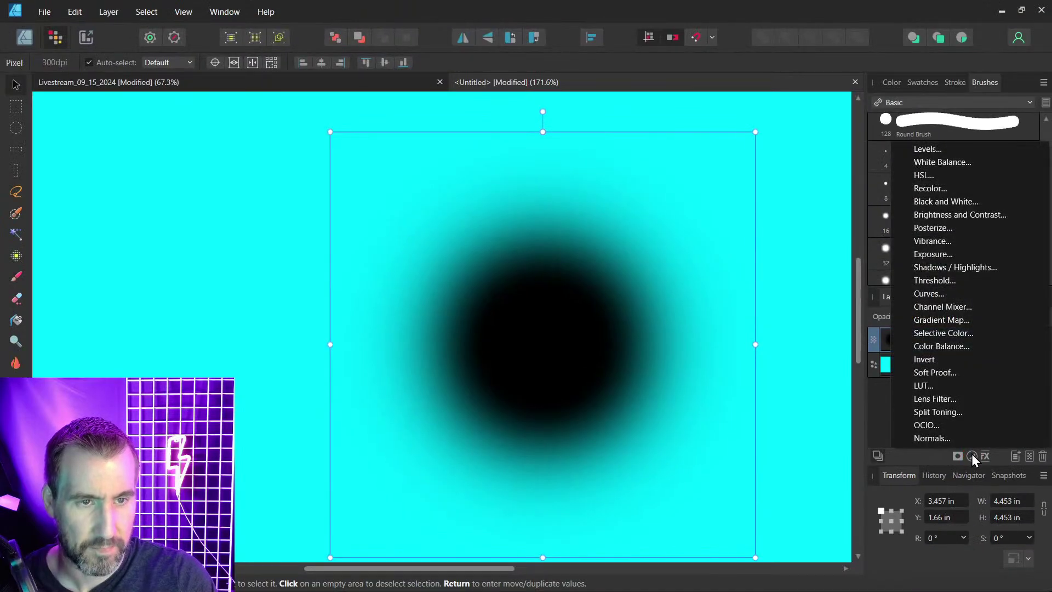
pyautogui.click(967, 294)
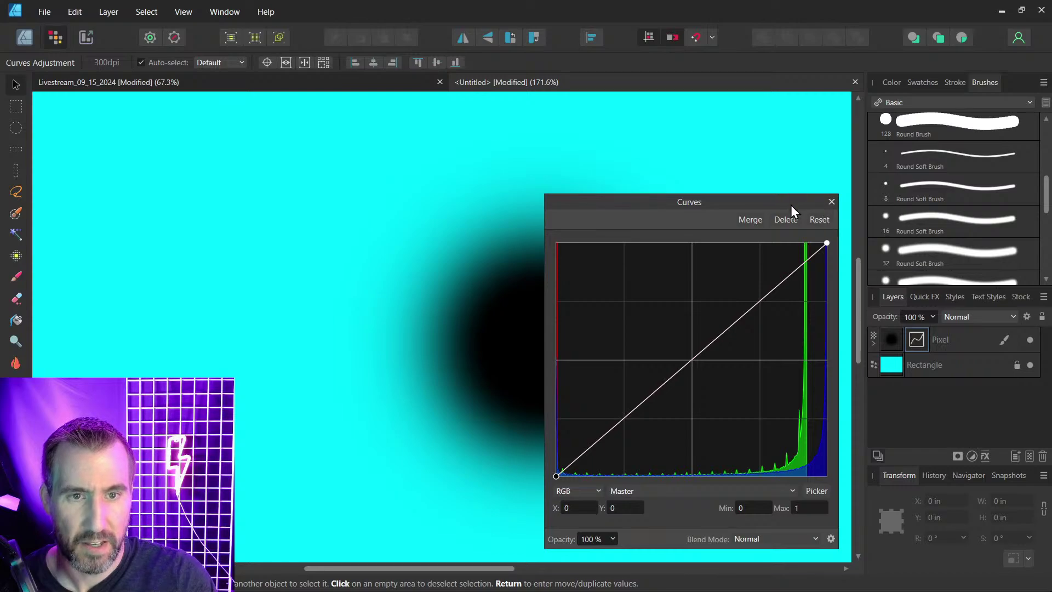
pyautogui.moveTo(791, 205)
pyautogui.mouseDown()
pyautogui.moveTo(485, 159)
pyautogui.moveTo(371, 128)
pyautogui.moveTo(813, 67)
pyautogui.mouseUp()
pyautogui.moveTo(472, 204); pyautogui.dragTo(314, 153)
pyautogui.moveTo(749, 75); pyautogui.dragTo(692, 106)
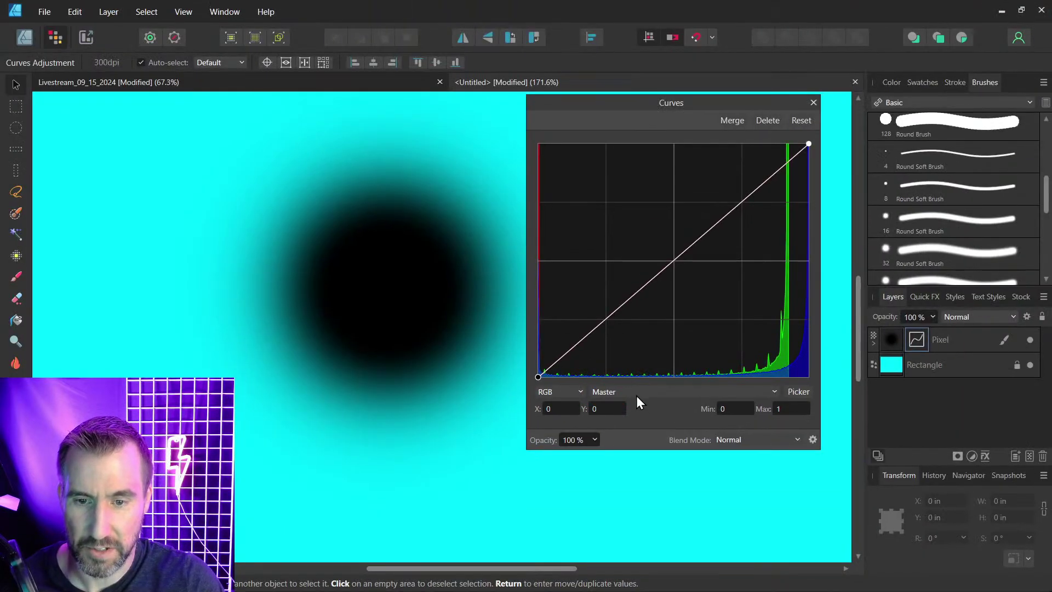
pyautogui.click(631, 392)
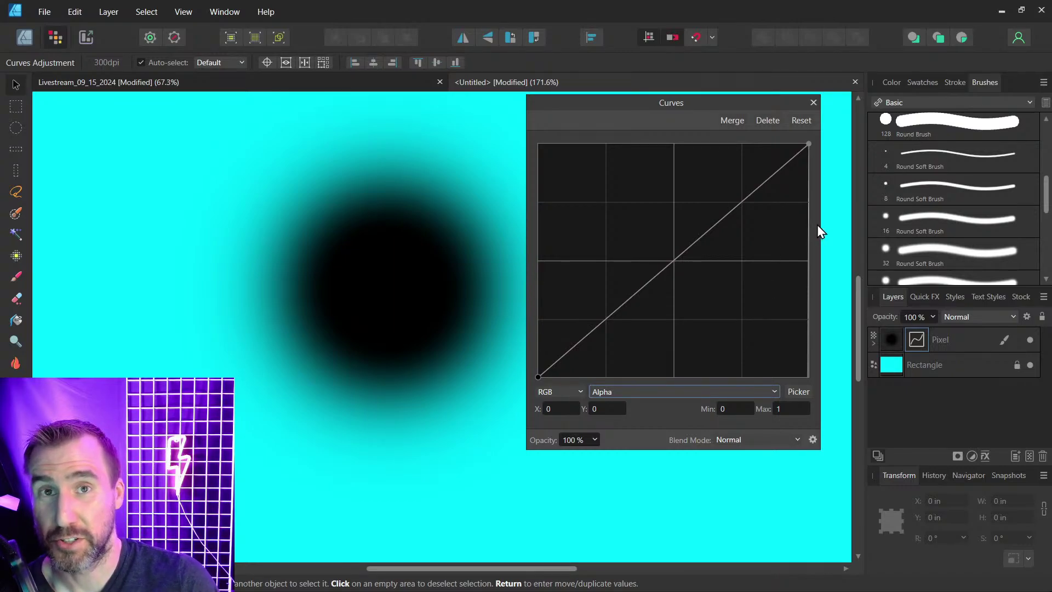
# Try lowering the Alpha curve's upper endpoint to X 1, Y 0, then restore it to X 1, Y 1.
pyautogui.moveTo(809, 144); pyautogui.dragTo(857, 389)
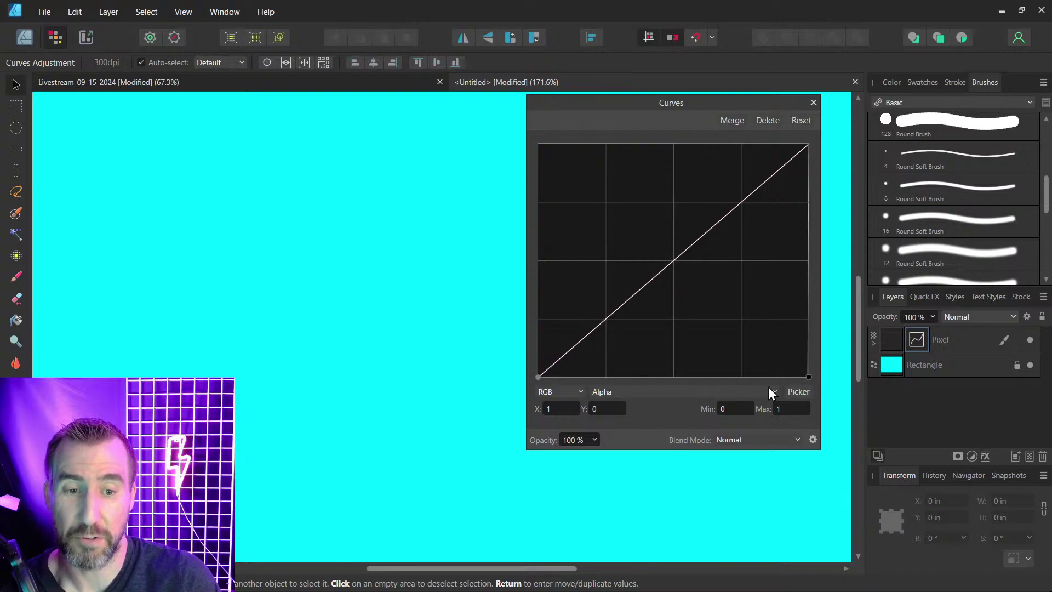
pyautogui.moveTo(808, 378); pyautogui.dragTo(840, 123)
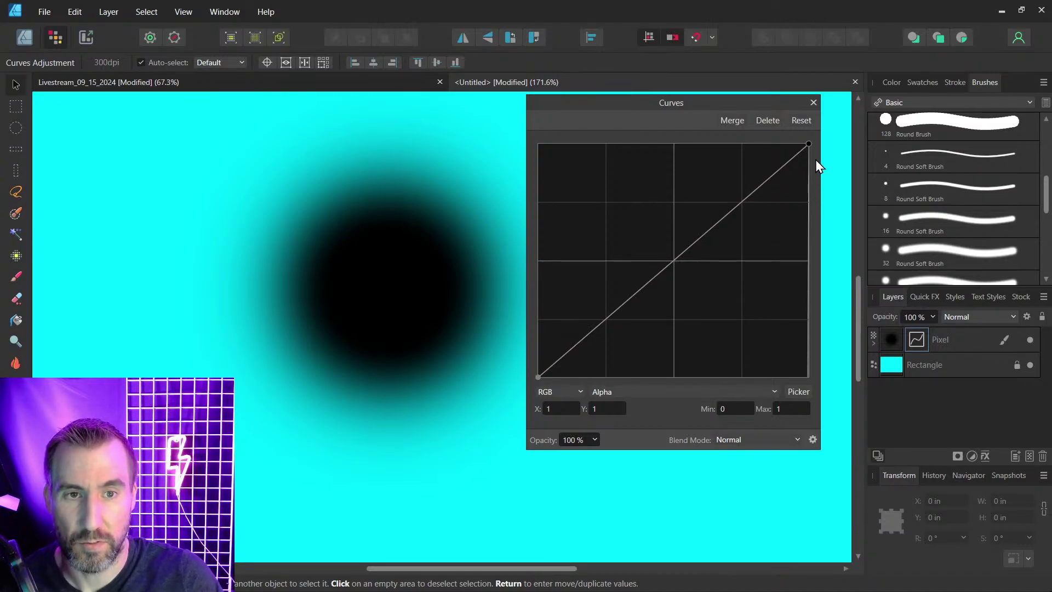
pyautogui.moveTo(810, 147); pyautogui.dragTo(842, 406)
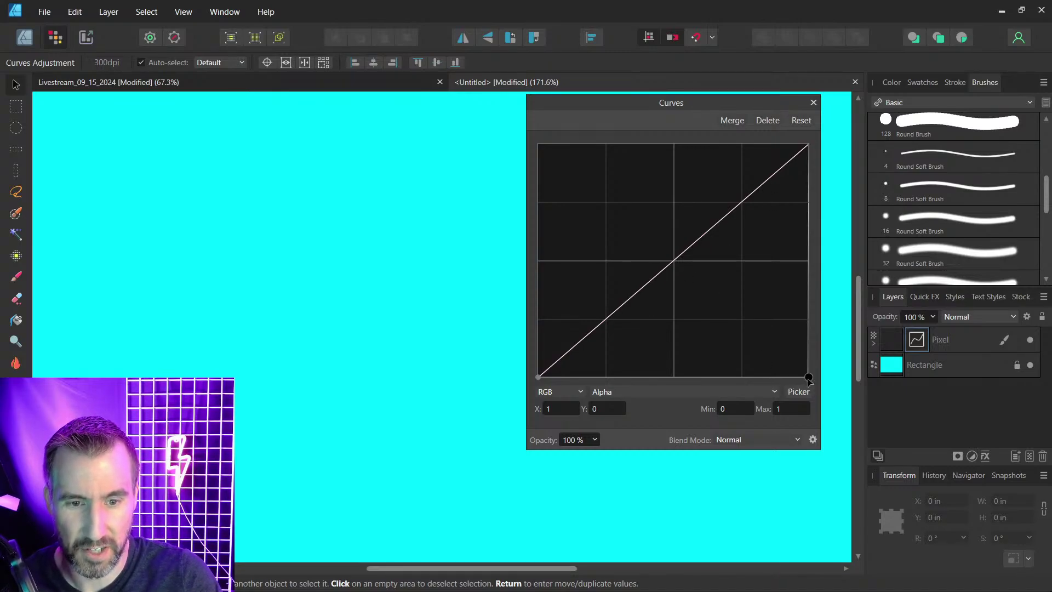
pyautogui.click(801, 124)
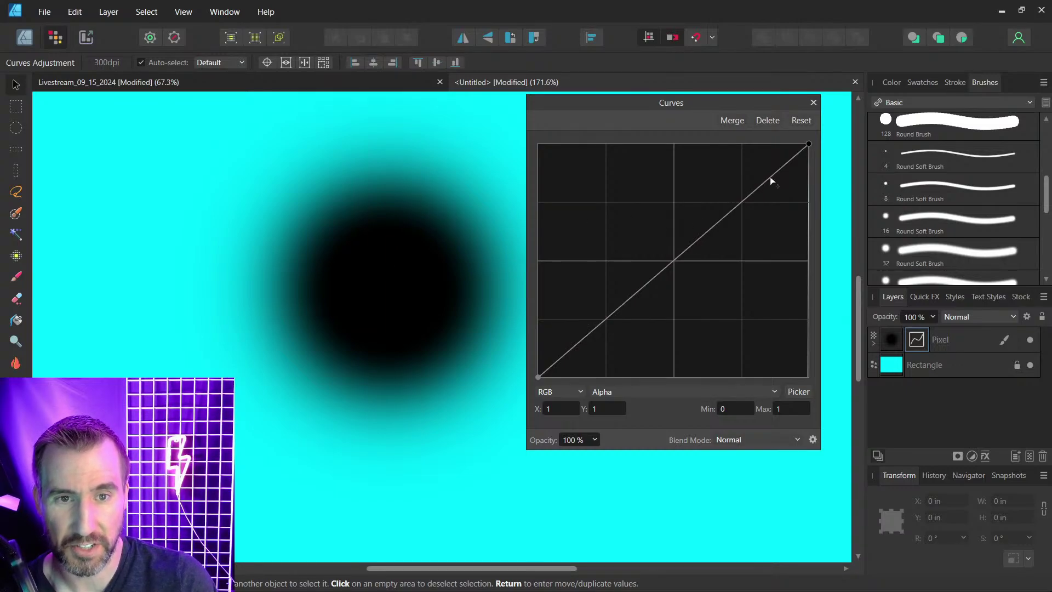
# Add a point to the Alpha curve at X 0.999, Y 0, and examine the dot's hard edge up close.
pyautogui.moveTo(771, 177); pyautogui.dragTo(838, 396)
pyautogui.scroll(8, 357, 256)
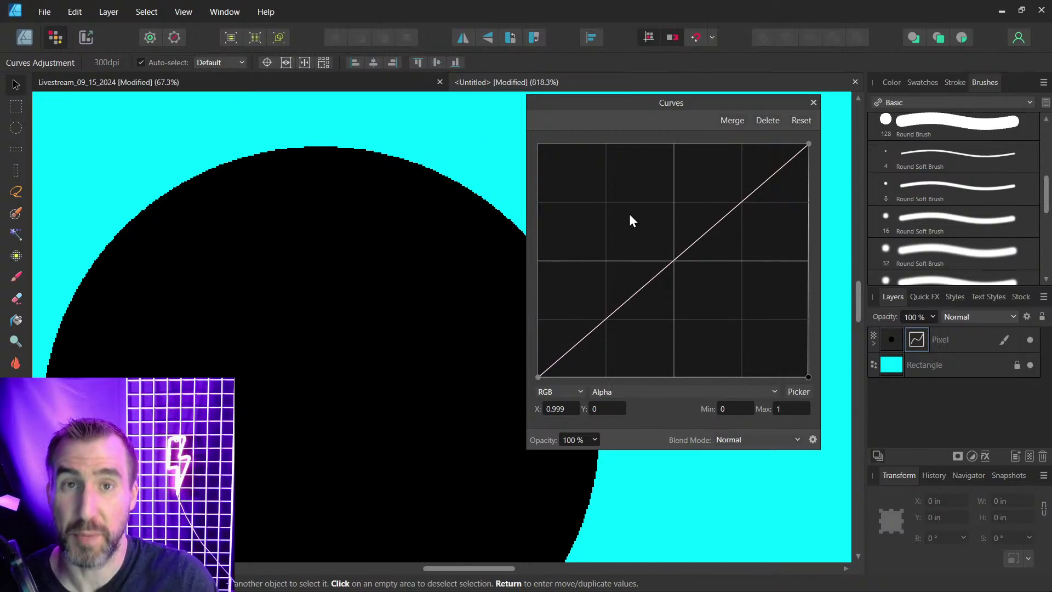
pyautogui.moveTo(748, 114); pyautogui.dragTo(761, 113)
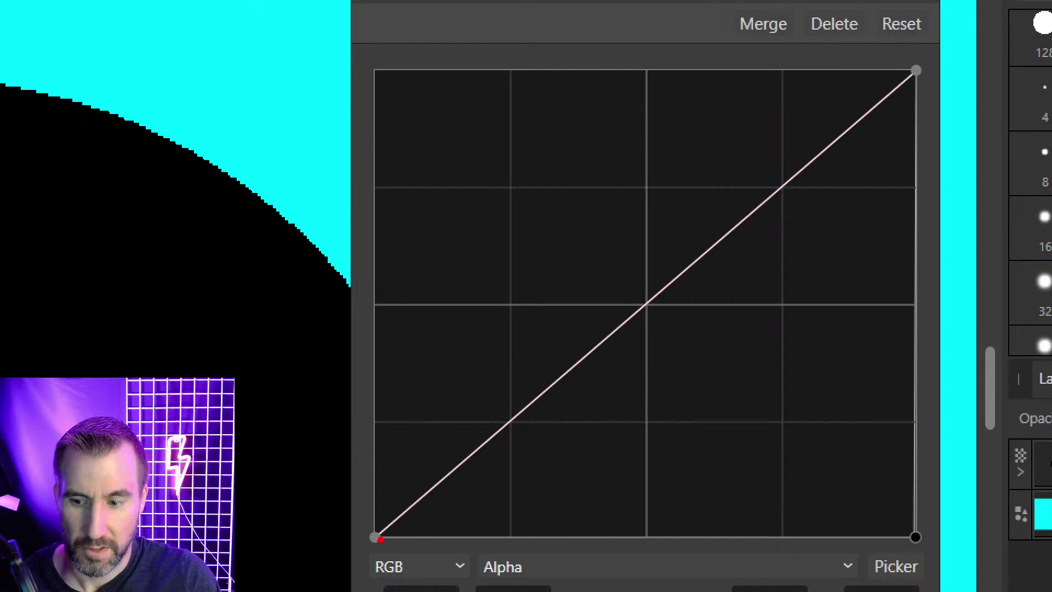
# Mark the Alpha curve's flat baseline and its upper endpoint in red, then clear the annotations.
pyautogui.moveTo(381, 540); pyautogui.dragTo(904, 537)
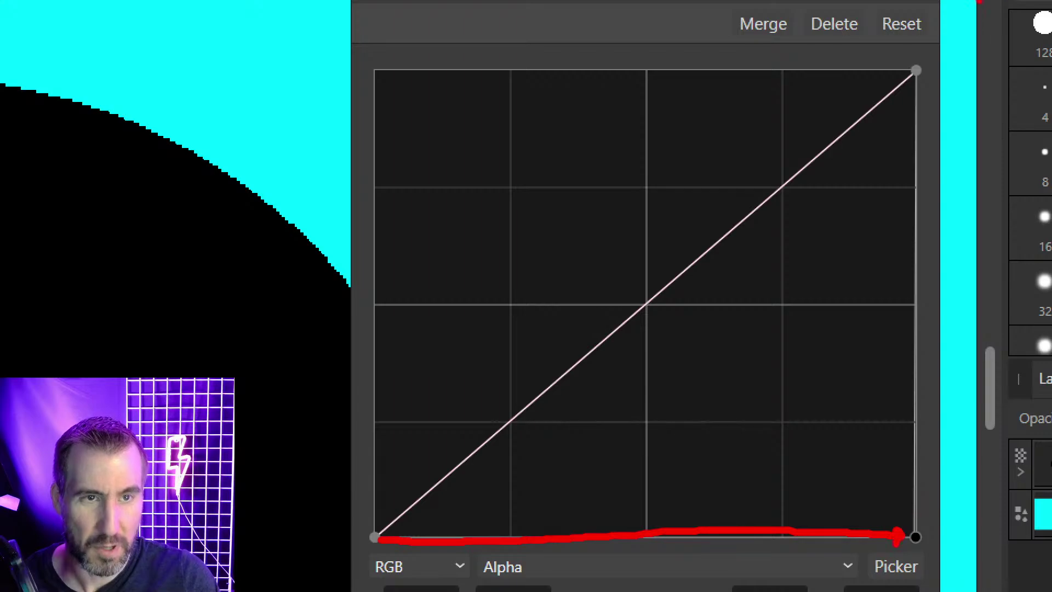
pyautogui.moveTo(914, 68); pyautogui.dragTo(918, 75)
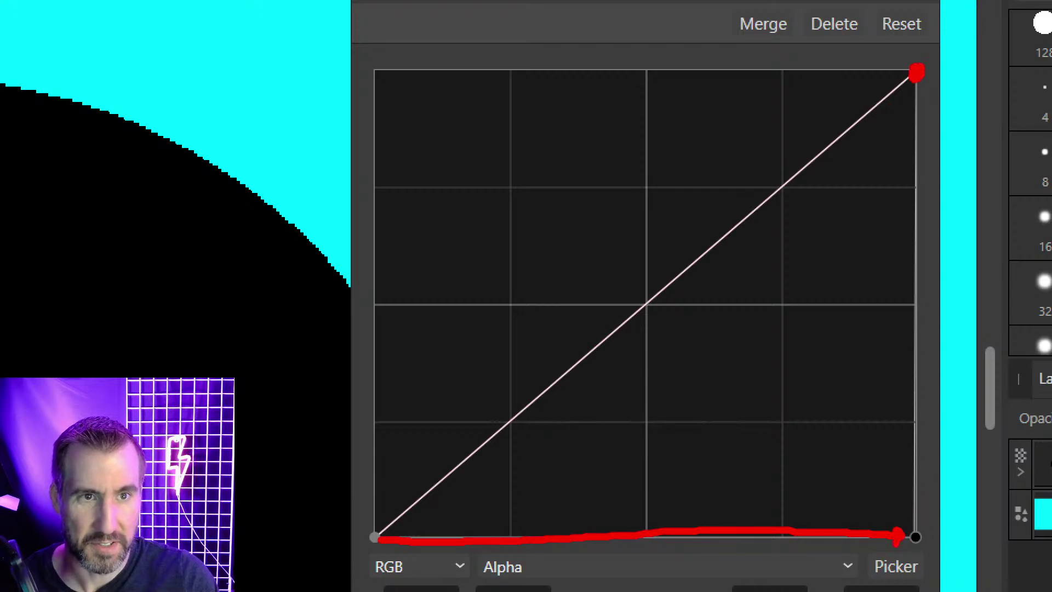
pyautogui.press('Escape')
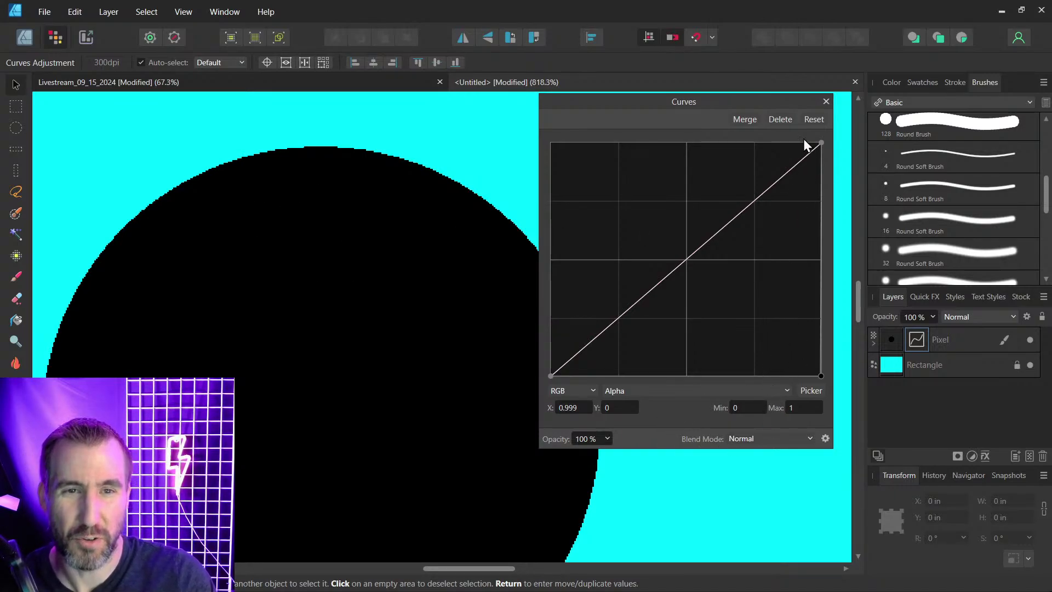
# Reset the Curves adjustment, close its dialog, and bring the whole dot back into view.
pyautogui.click(813, 118)
pyautogui.click(825, 102)
pyautogui.scroll(-5, 763, 209)
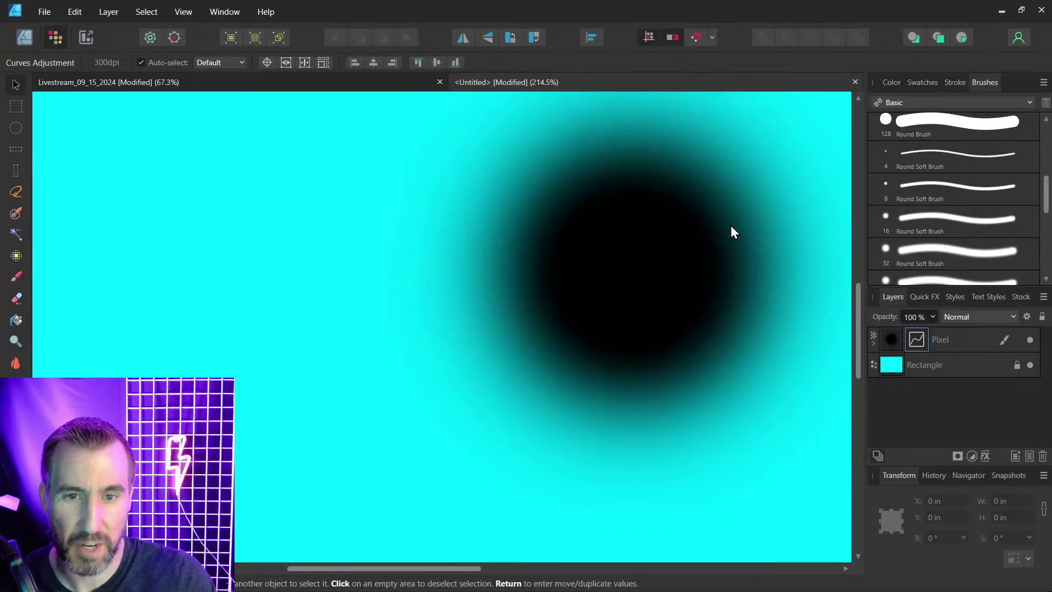
pyautogui.scroll(-3, 729, 224)
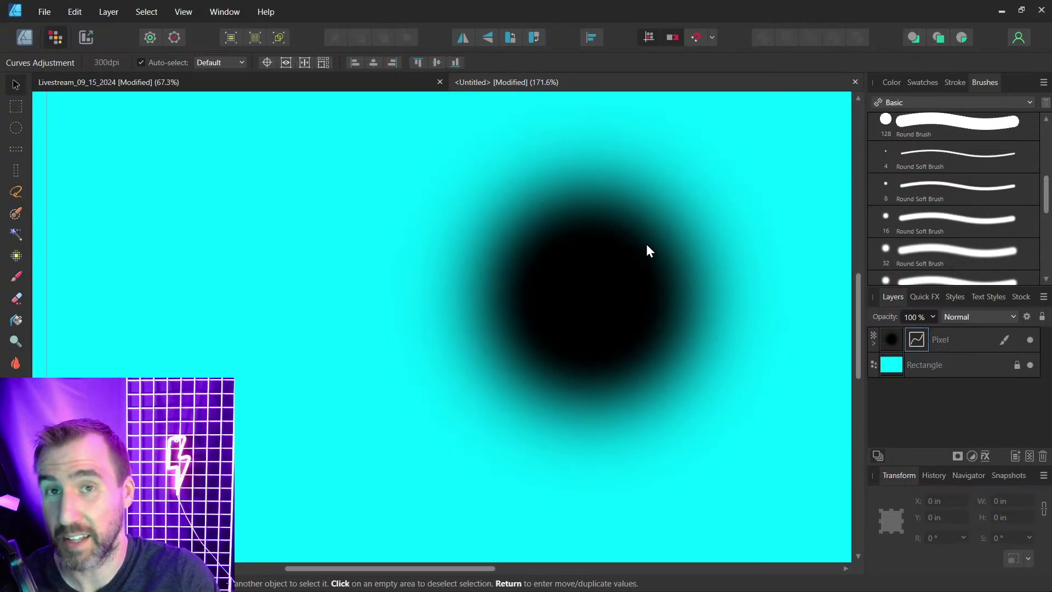
pyautogui.scroll(-4, 649, 249)
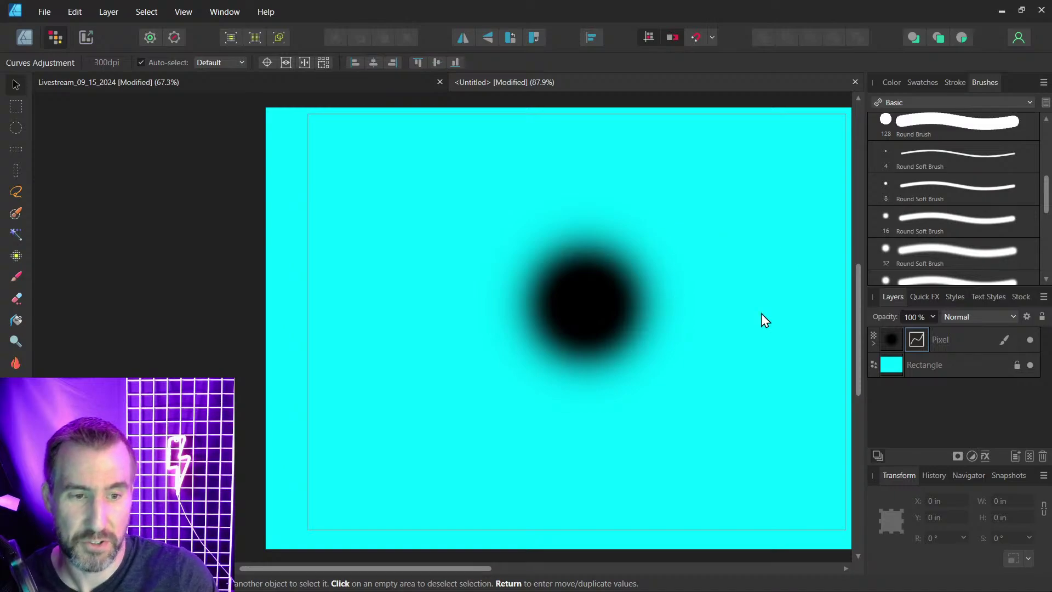
# Reopen the nested Curves adjustment, place an Alpha curve point at X 0.999, Y 0 while keeping the endpoint at 1, 1, and close it.
pyautogui.click(873, 343)
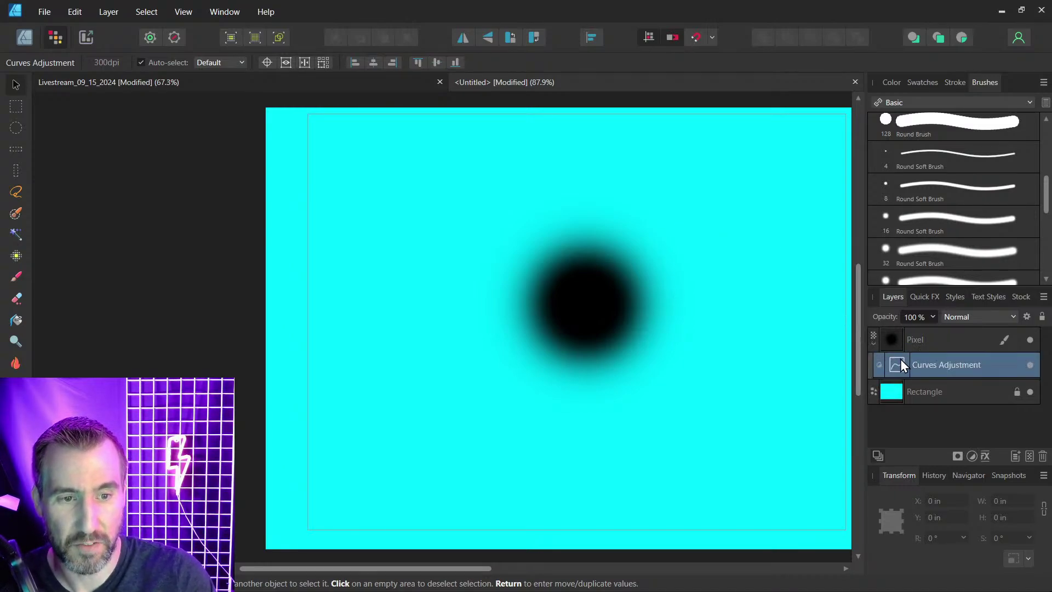
pyautogui.doubleClick(901, 366)
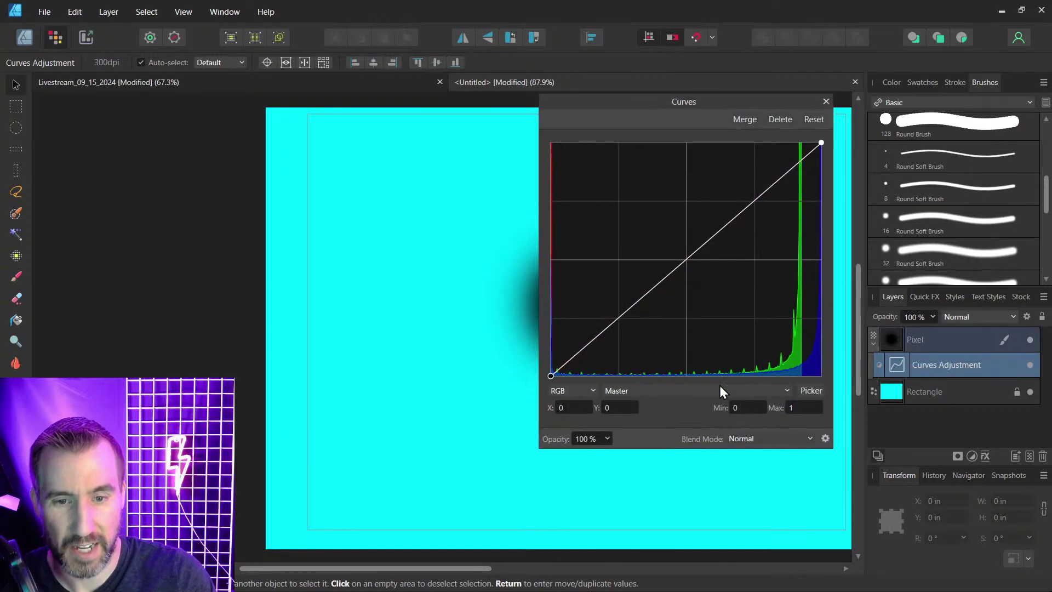
pyautogui.moveTo(713, 101); pyautogui.dragTo(881, 89)
pyautogui.click(829, 378)
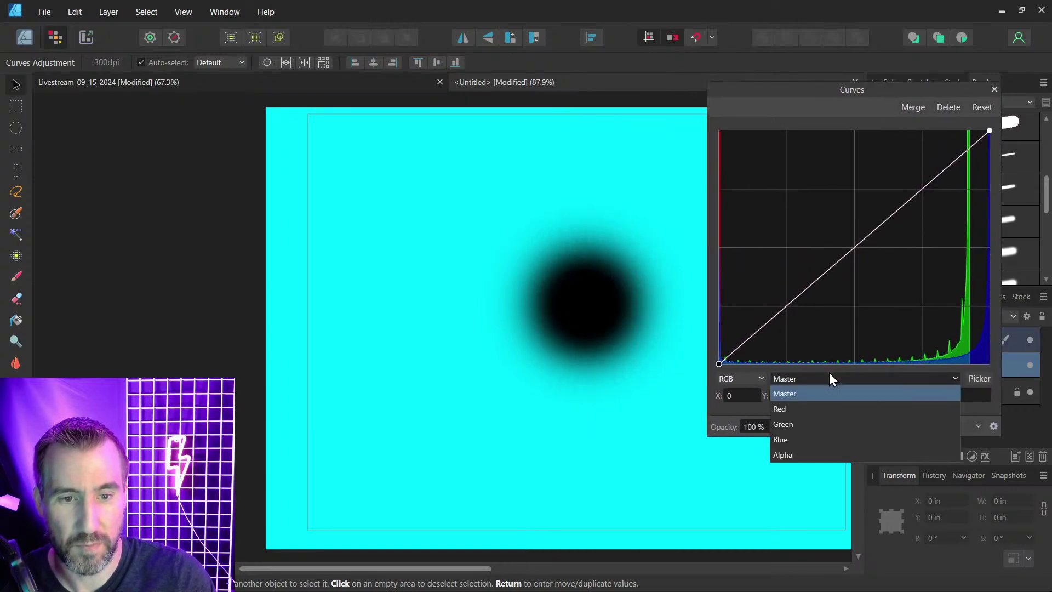
pyautogui.click(784, 454)
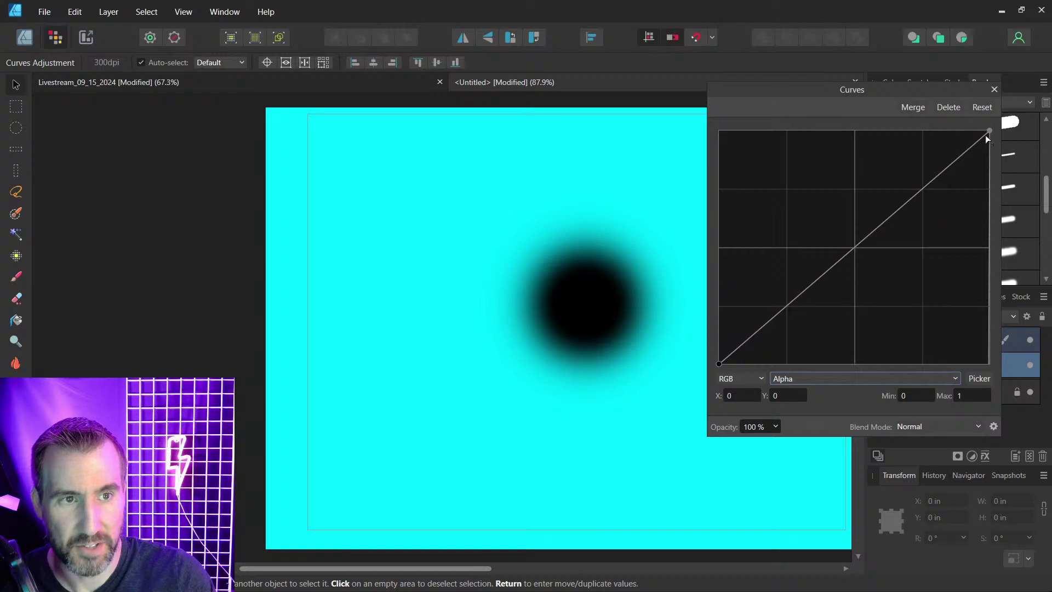
pyautogui.moveTo(967, 150); pyautogui.dragTo(1014, 367)
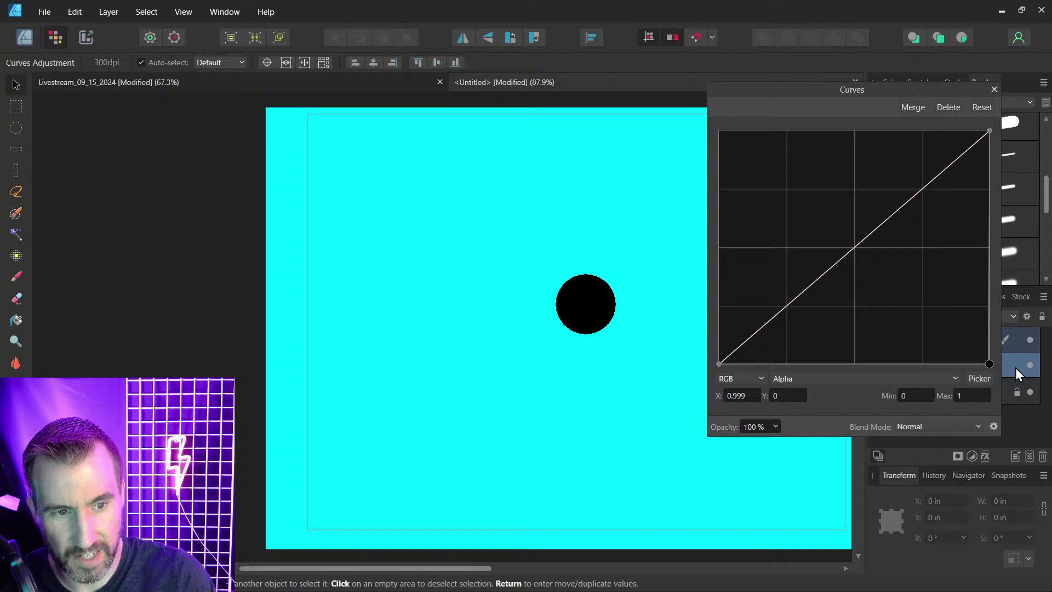
pyautogui.click(989, 132)
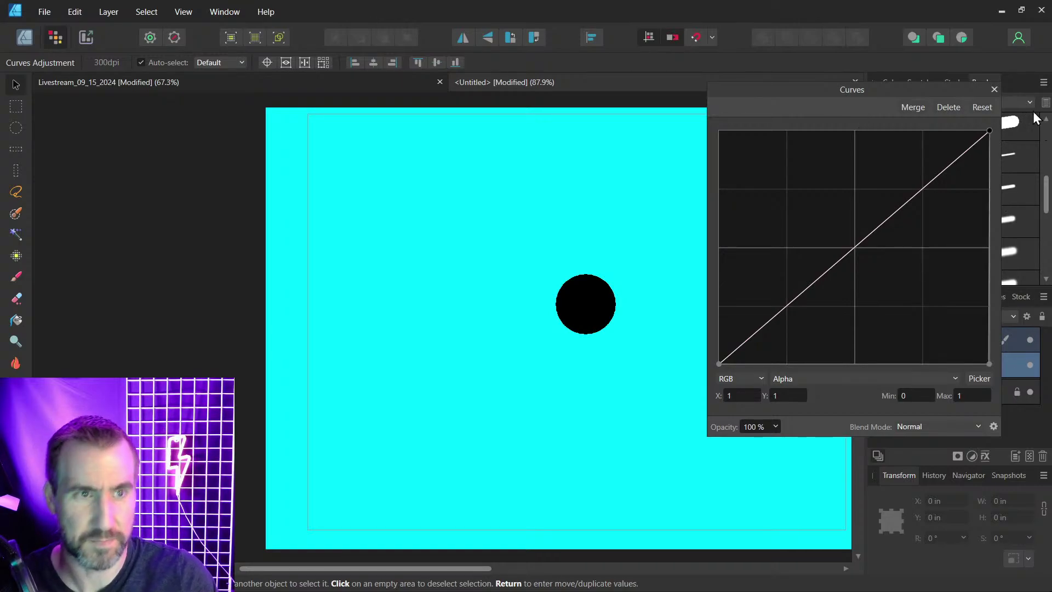
pyautogui.click(993, 90)
# Return to the Livestream_09_15_2024 document, hide the interface panels, and restore down the window to show Question 2 beside the live chat.
pyautogui.click(325, 80)
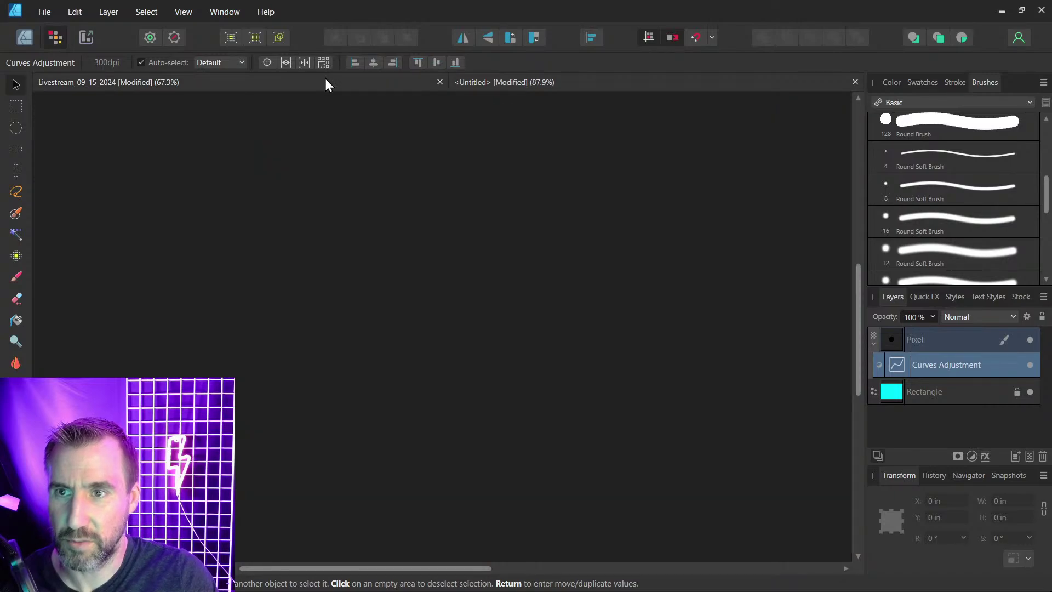
pyautogui.press('Tab')
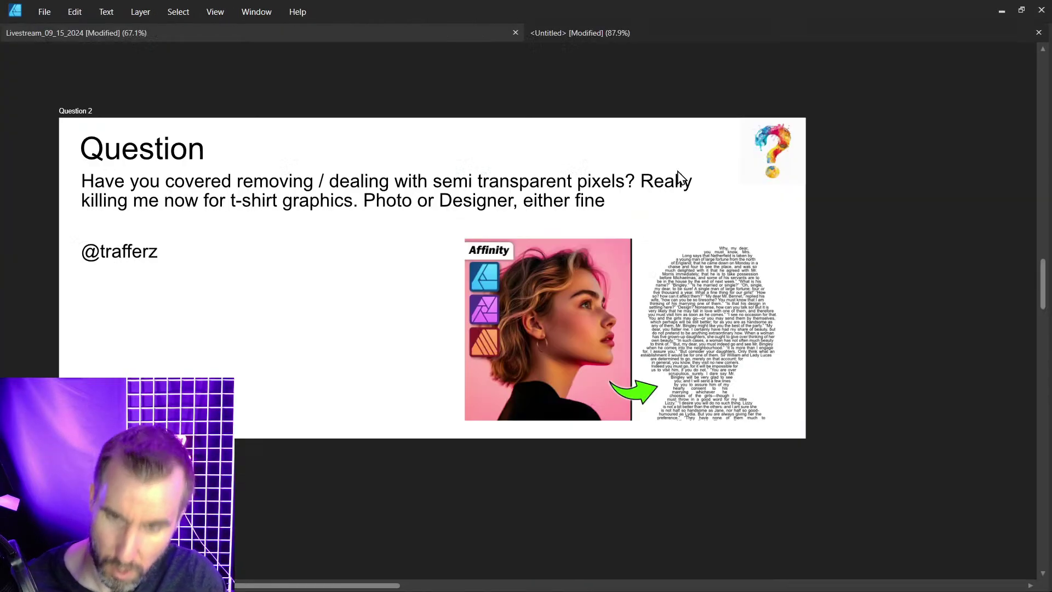
pyautogui.scroll(-1, 678, 127)
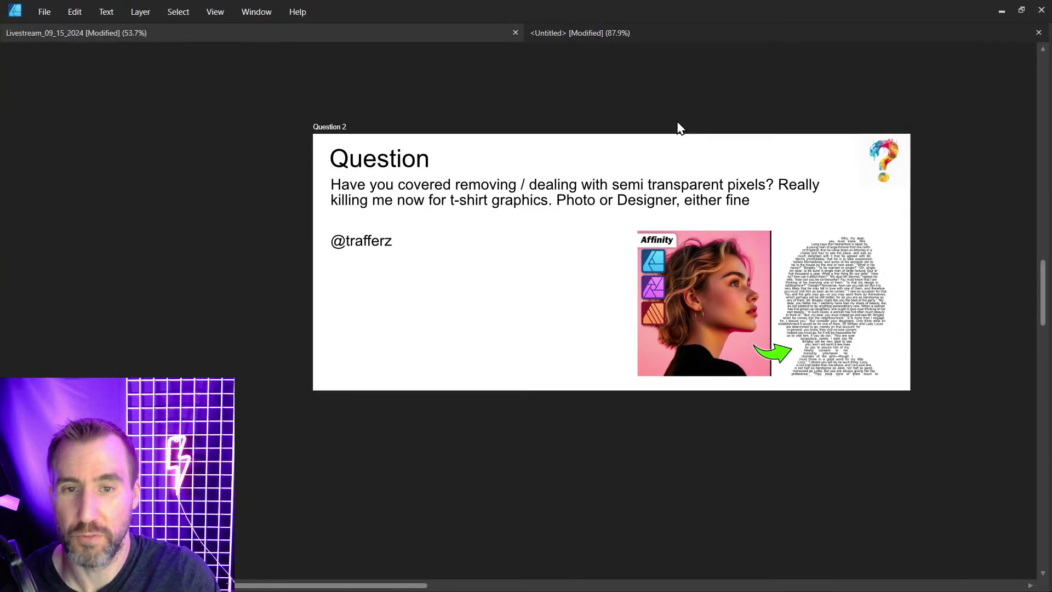
pyautogui.click(1020, 10)
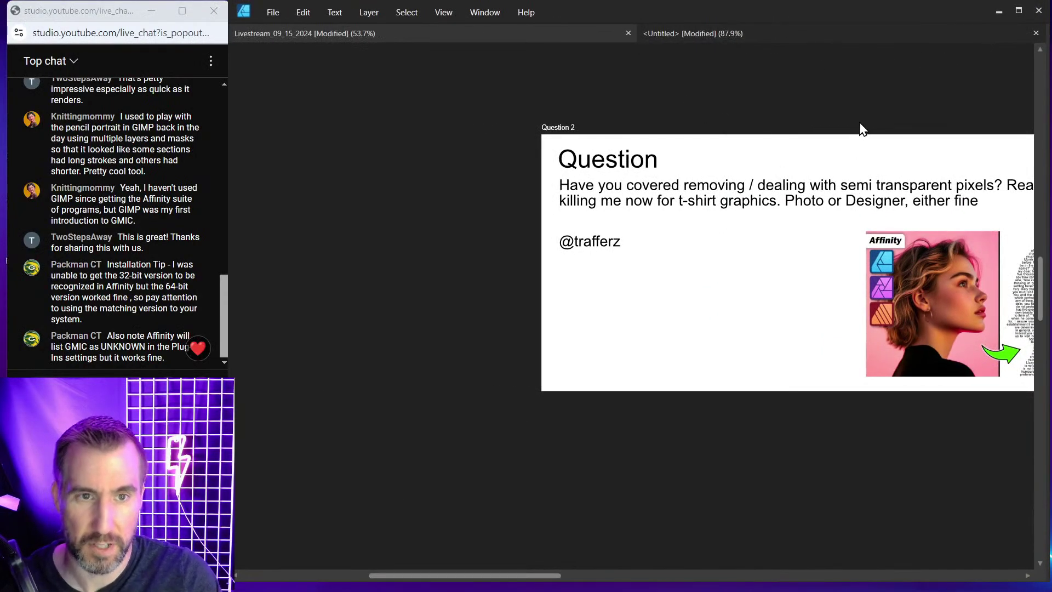
pyautogui.moveTo(861, 129); pyautogui.dragTo(689, 138)
pyautogui.scroll(1, 679, 157)
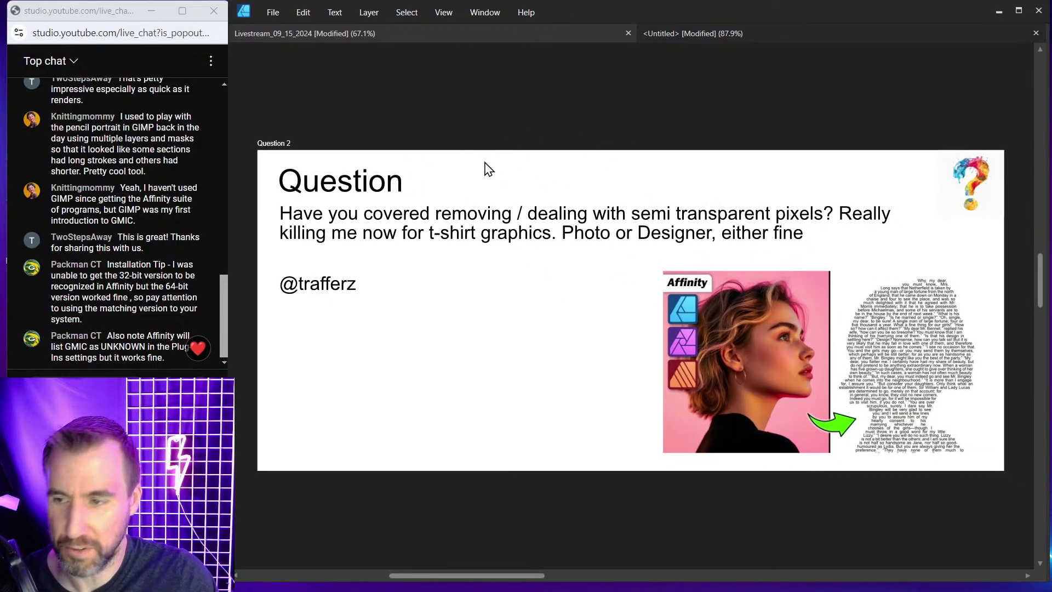
# Move on to the Question 3 slide about applying a gradient from the original photo to black and white.
pyautogui.scroll(-6, 477, 184)
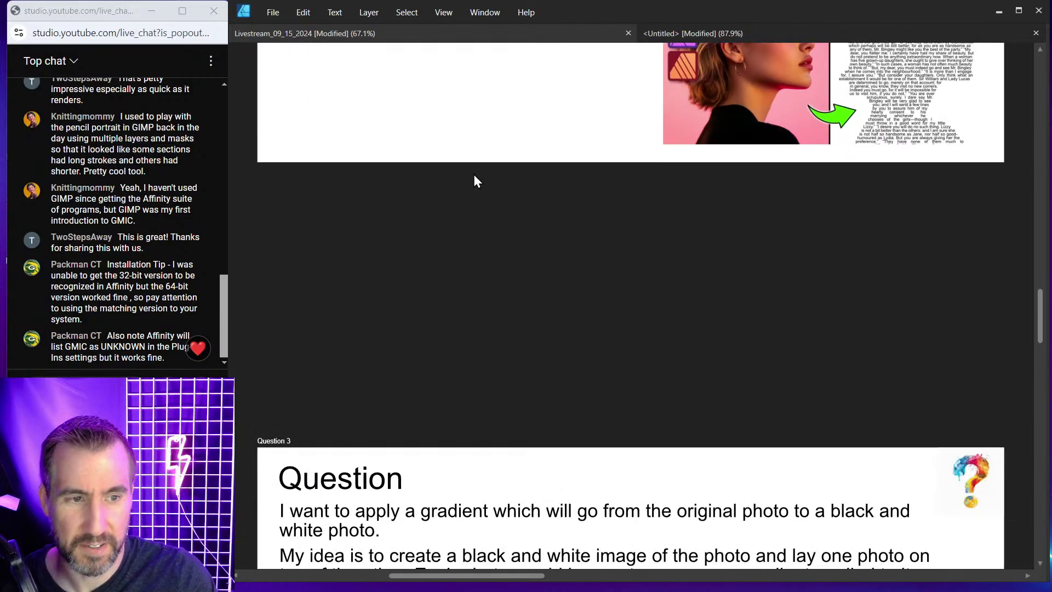
pyautogui.scroll(-5, 478, 171)
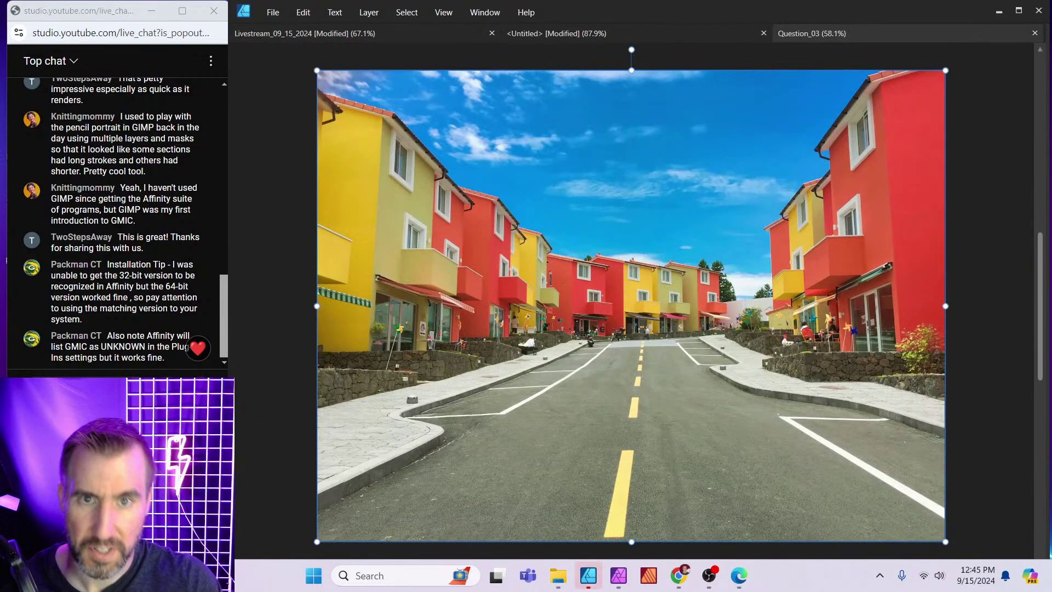
# Maximize the window with the Question_03 document, restore the interface panels, and frame the whole street photo.
pyautogui.click(1018, 10)
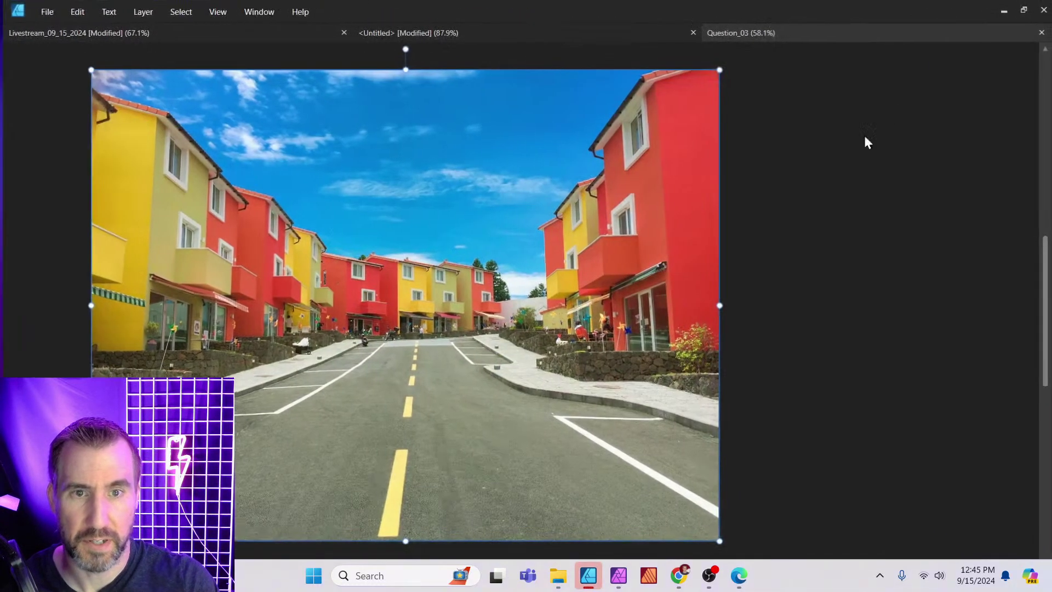
pyautogui.press('Tab')
pyautogui.moveTo(586, 225); pyautogui.dragTo(659, 213)
pyautogui.scroll(1, 538, 296)
pyautogui.scroll(-2, 539, 296)
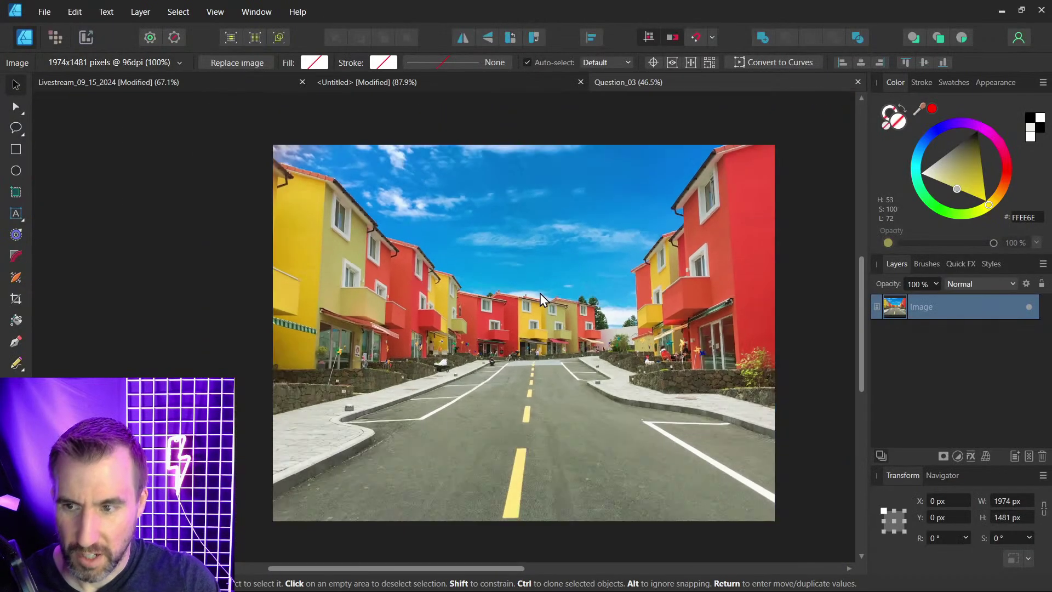
pyautogui.scroll(-1, 540, 294)
pyautogui.click(540, 294)
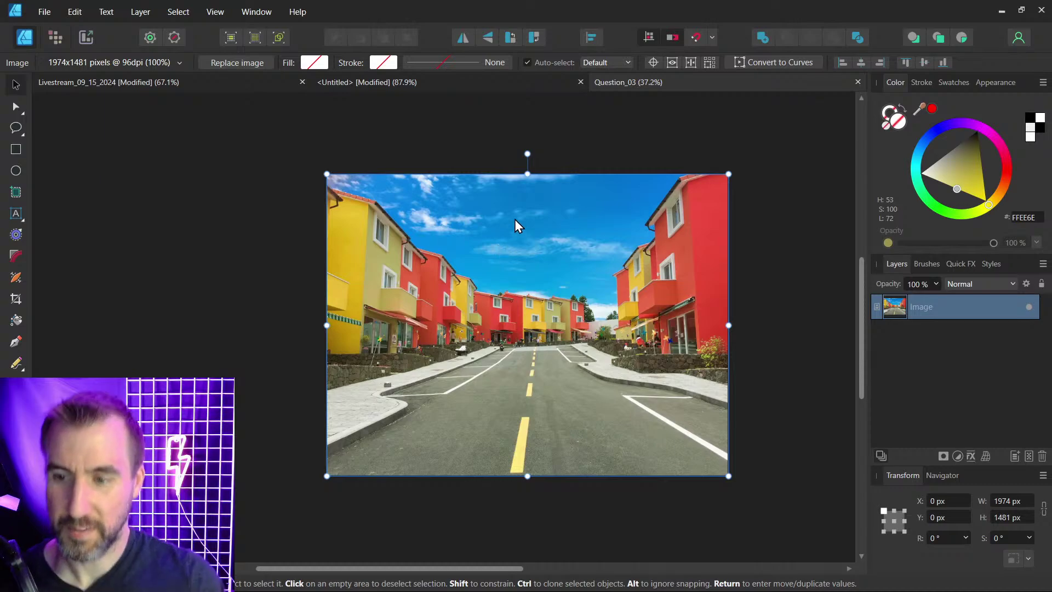
pyautogui.hscroll(-1, 504, 234)
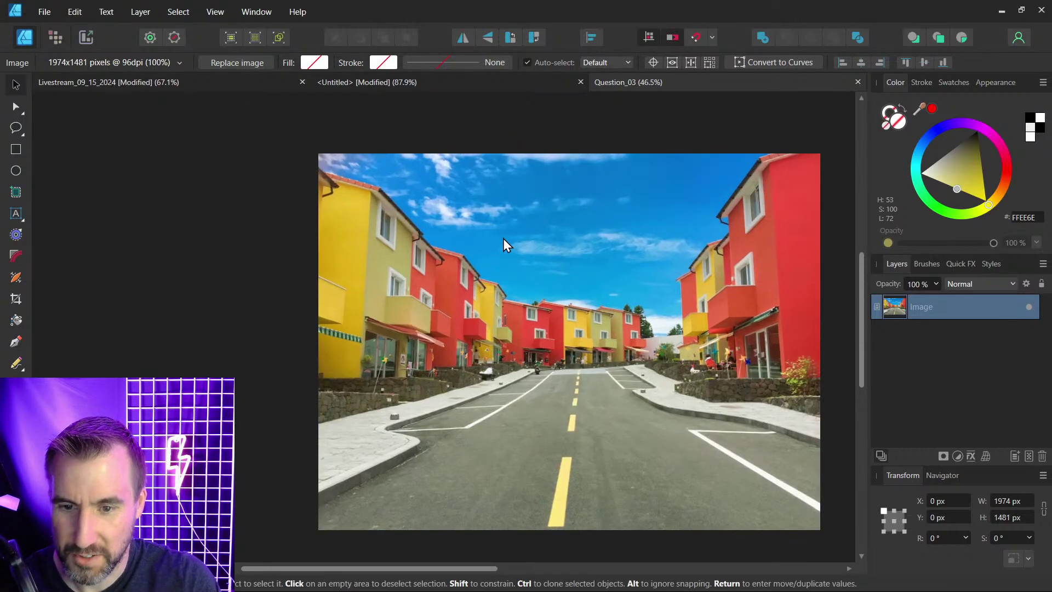
pyautogui.scroll(1, 503, 239)
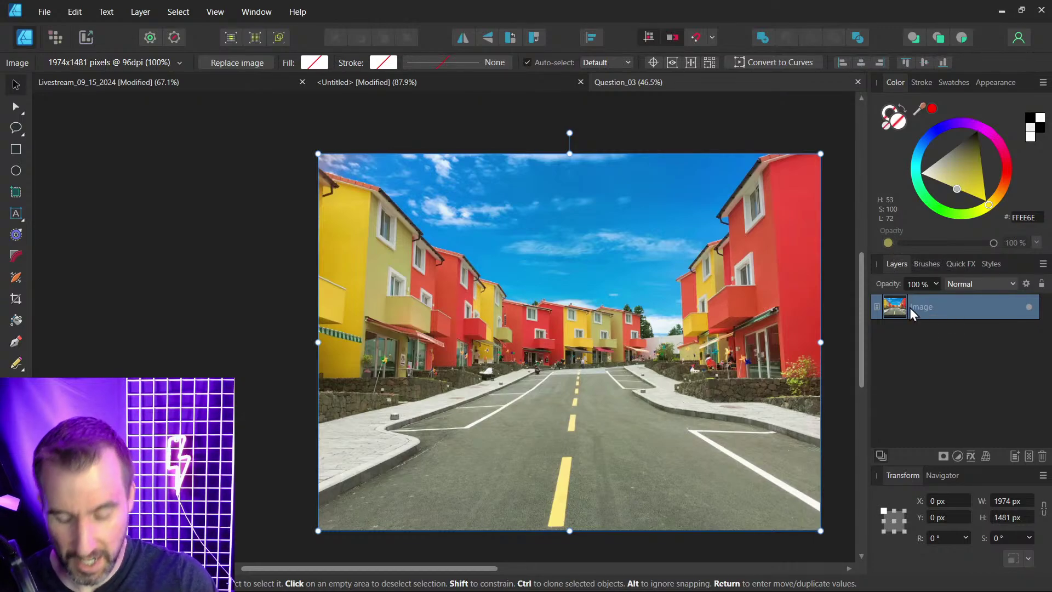
# Duplicate the street photo layer, naming the upper copy BW and the lower original Color.
pyautogui.hotkey('ctrl', 'j')
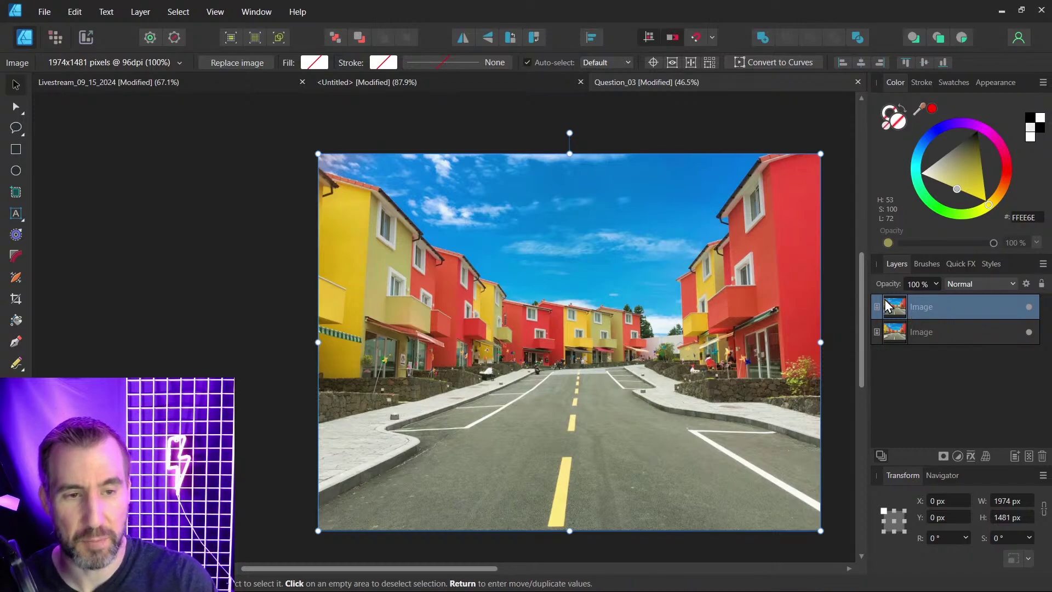
pyautogui.doubleClick(925, 308)
pyautogui.write('BW')
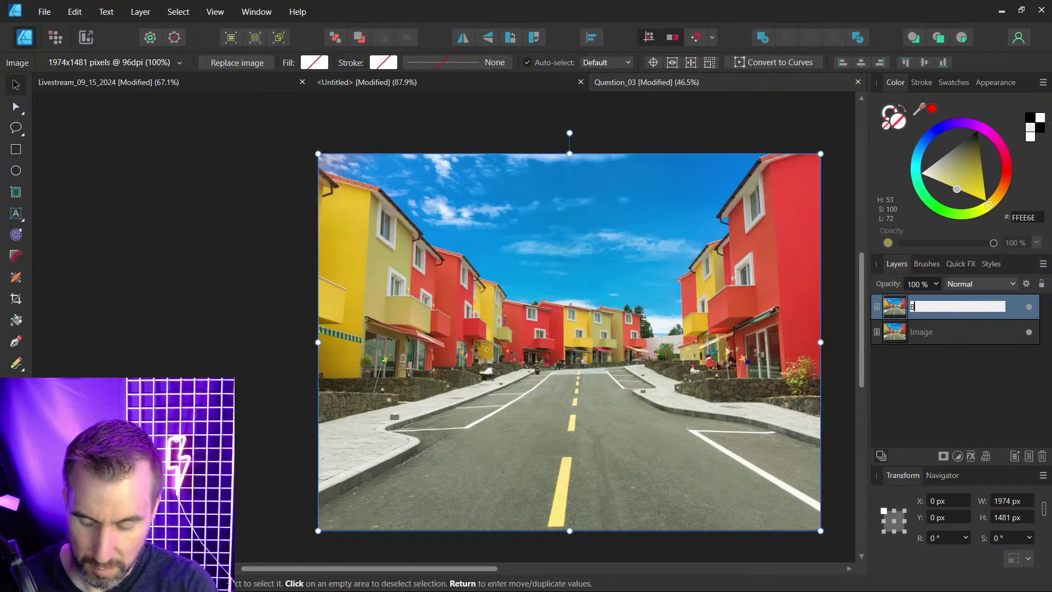
pyautogui.press('Return')
pyautogui.doubleClick(935, 332)
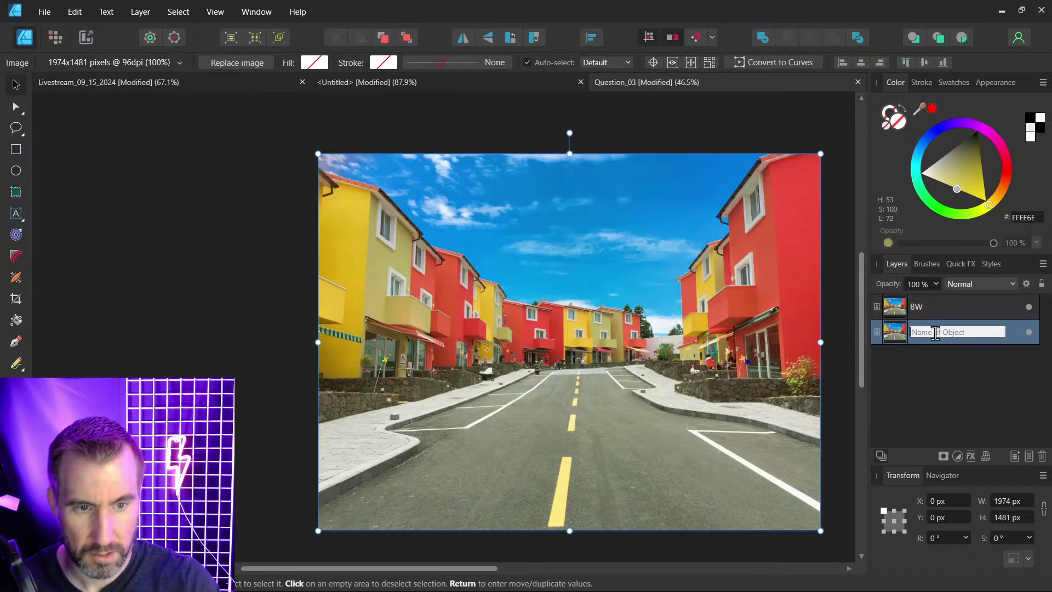
pyautogui.write('Color')
pyautogui.press('Return')
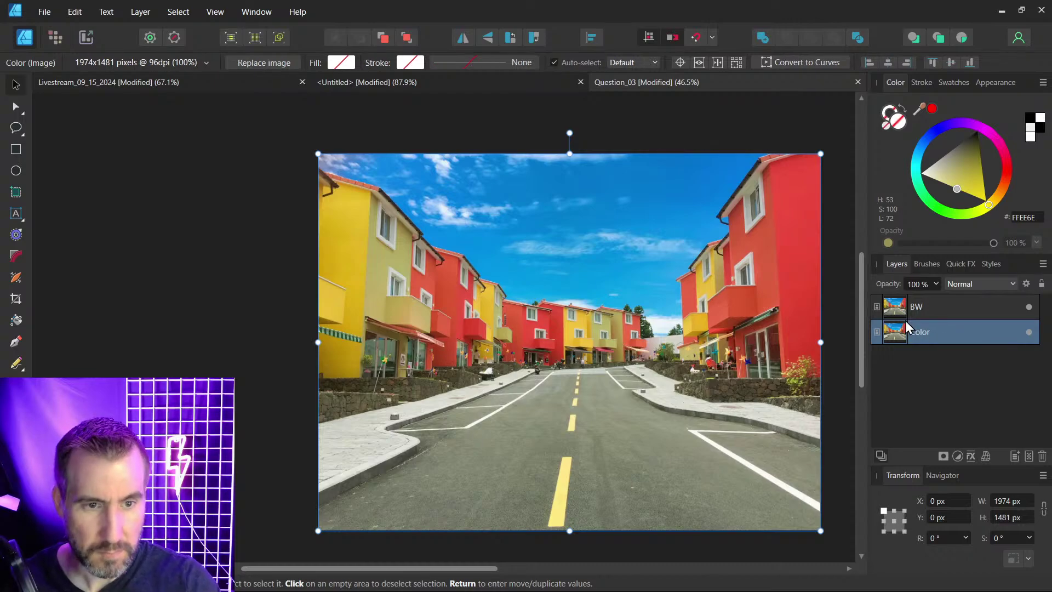
# Apply a Black and White adjustment with default values to the BW layer and expand the layer to show it.
pyautogui.click(915, 307)
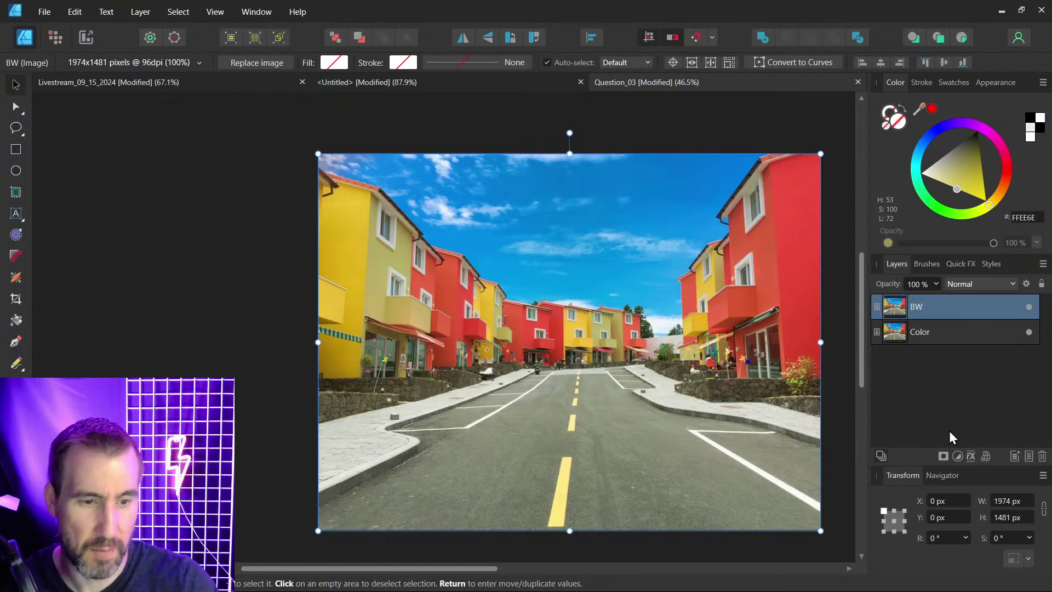
pyautogui.click(958, 455)
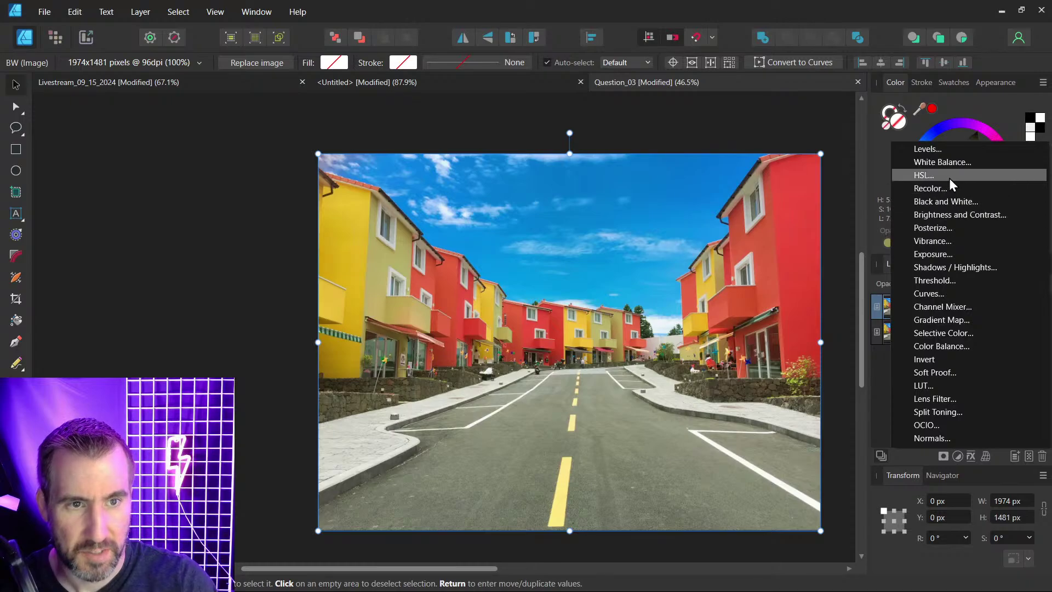
pyautogui.click(948, 200)
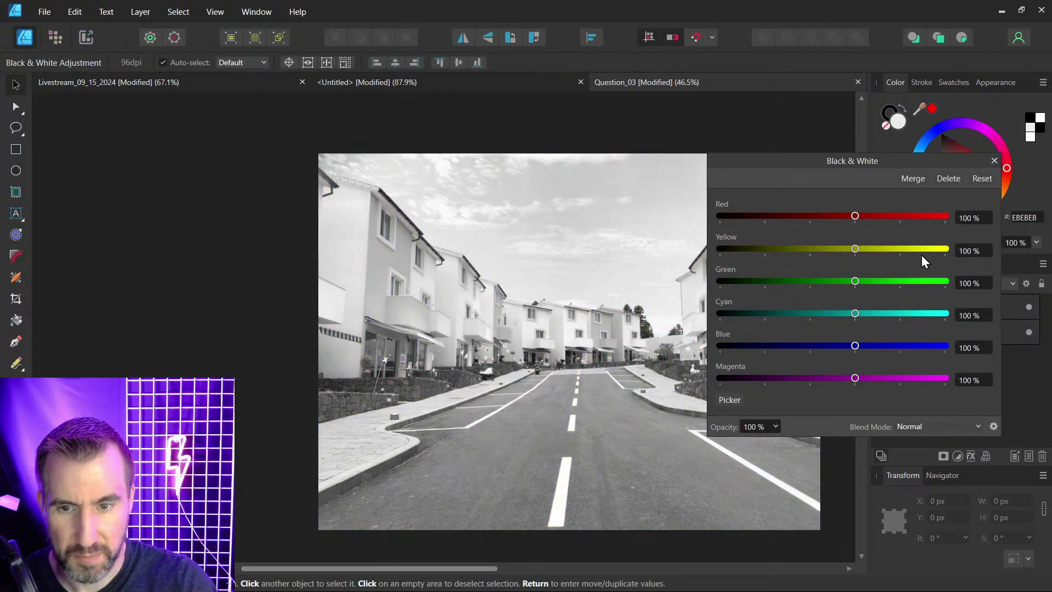
pyautogui.click(994, 161)
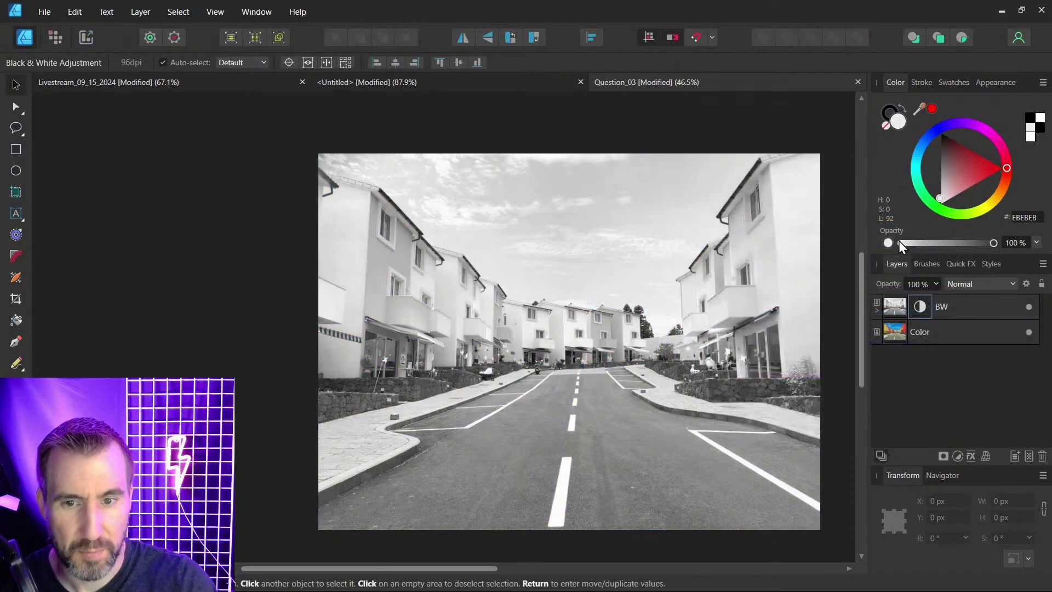
pyautogui.click(910, 307)
pyautogui.click(877, 311)
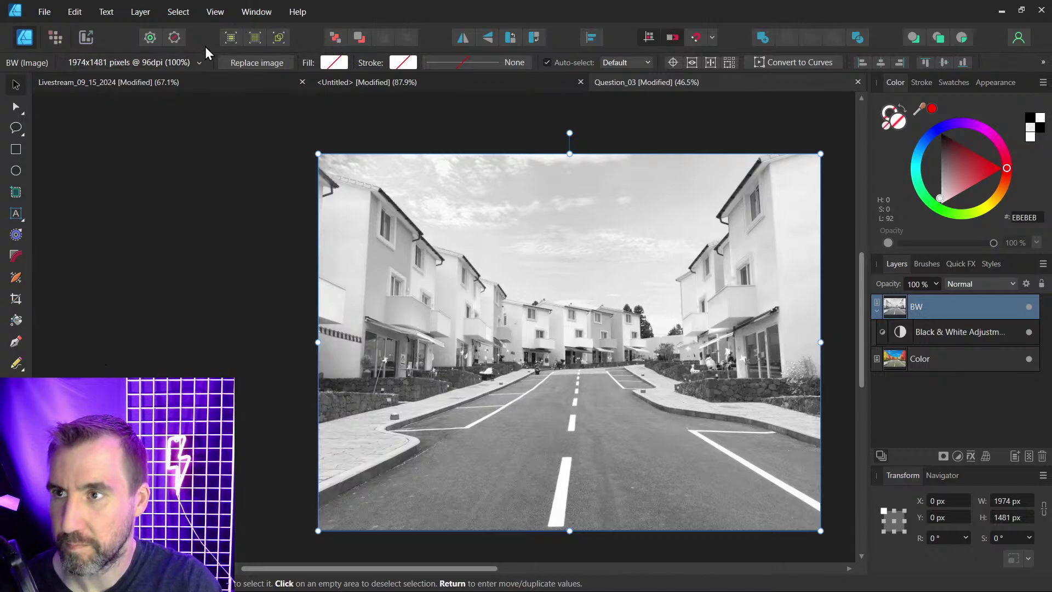
# Customize the tools by adding the Transparency Tool and the Fill Tool directly below the Ellipse Tool.
pyautogui.click(214, 12)
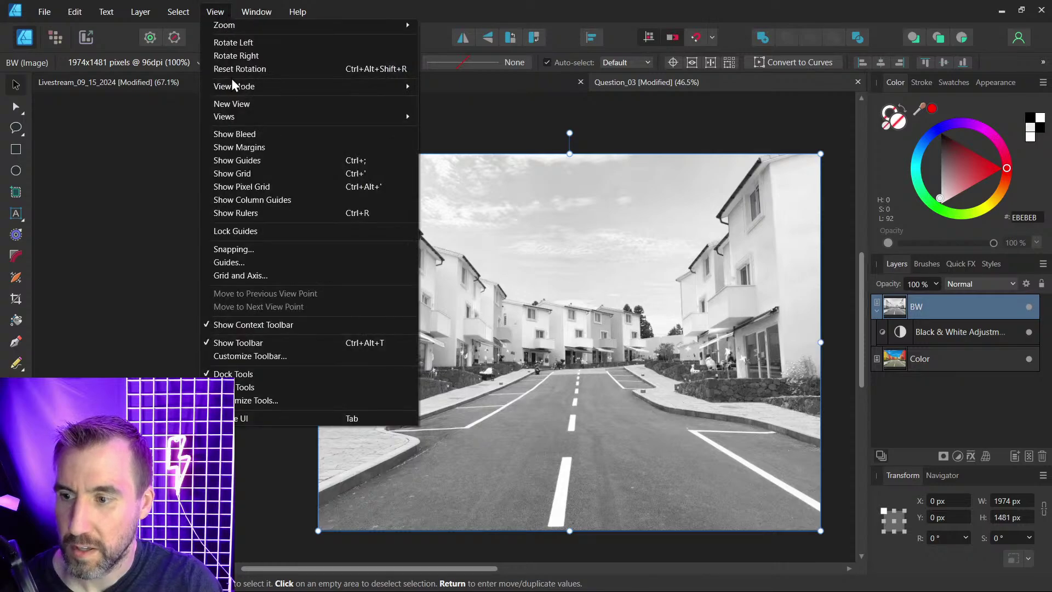
pyautogui.click(281, 401)
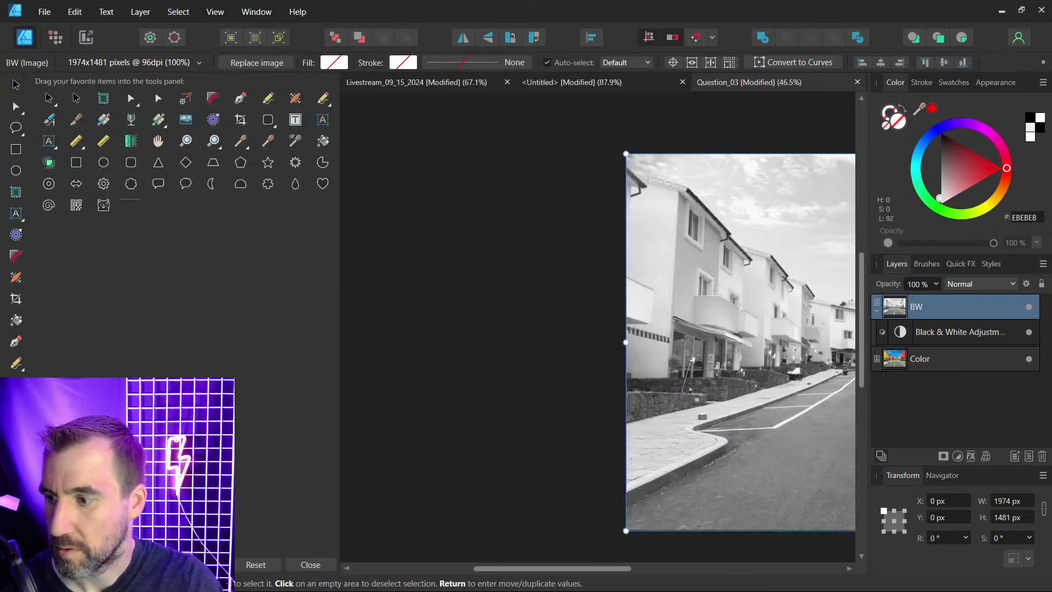
pyautogui.moveTo(16, 405); pyautogui.dragTo(21, 196)
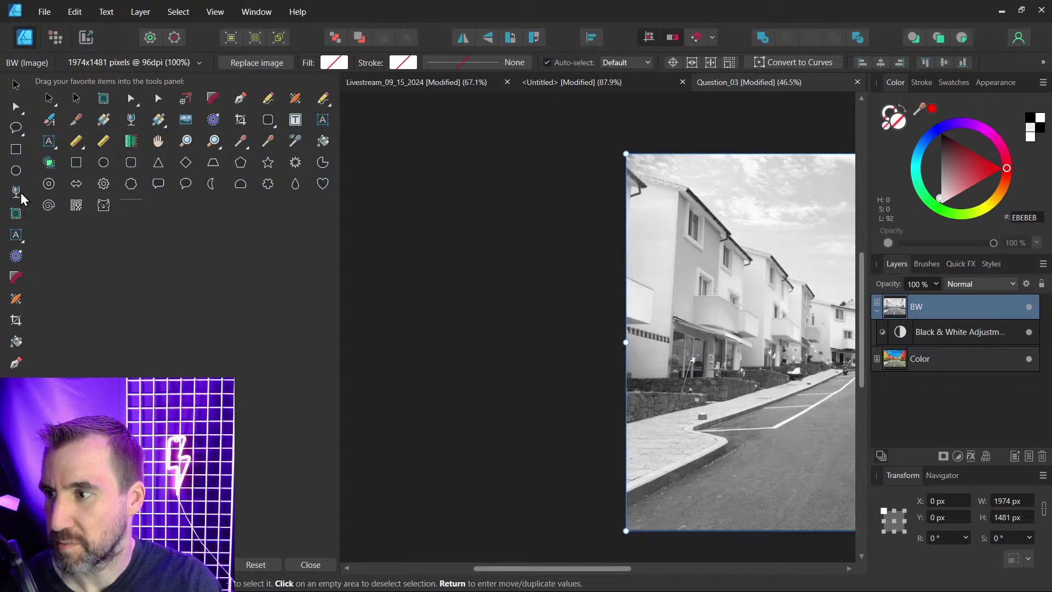
pyautogui.moveTo(16, 406); pyautogui.dragTo(21, 216)
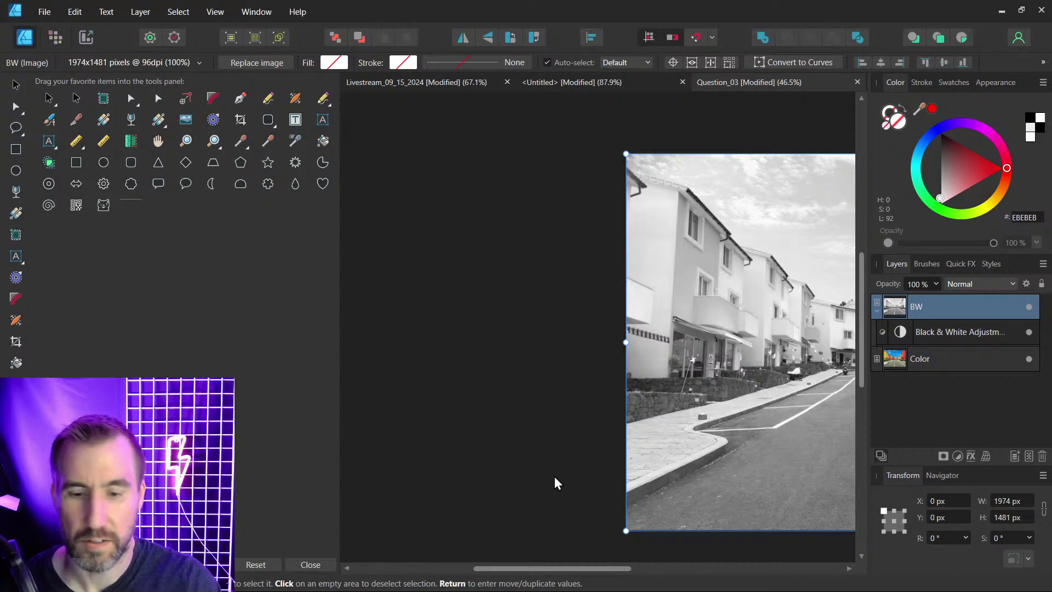
pyautogui.click(310, 564)
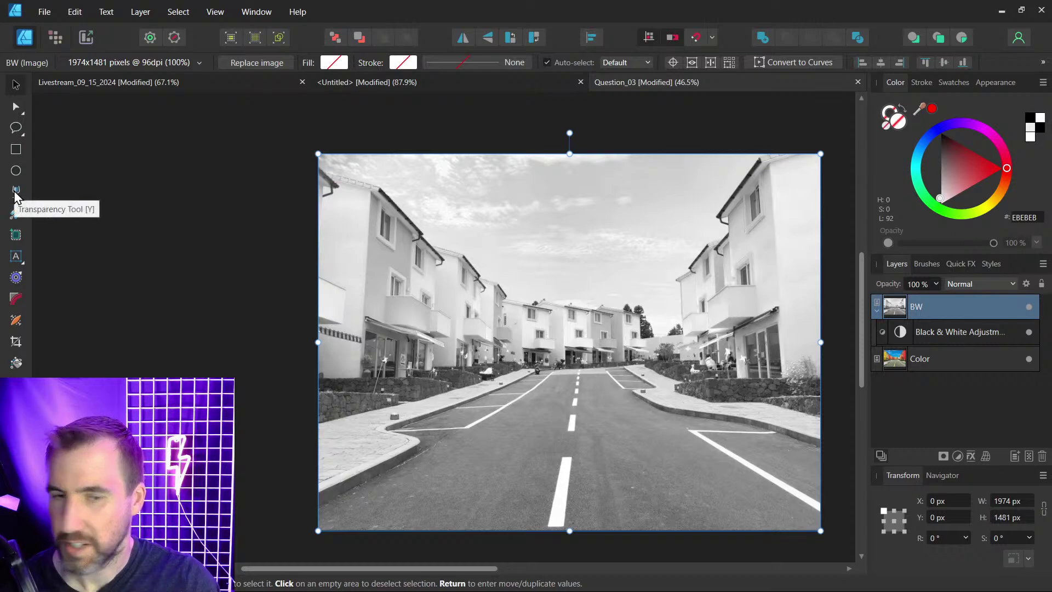
# Fade the BW layer from left to right with a linear transparency, shift its midpoint right, and check the fade with the Color layer temporarily hidden.
pyautogui.click(16, 193)
pyautogui.moveTo(334, 347); pyautogui.dragTo(648, 347)
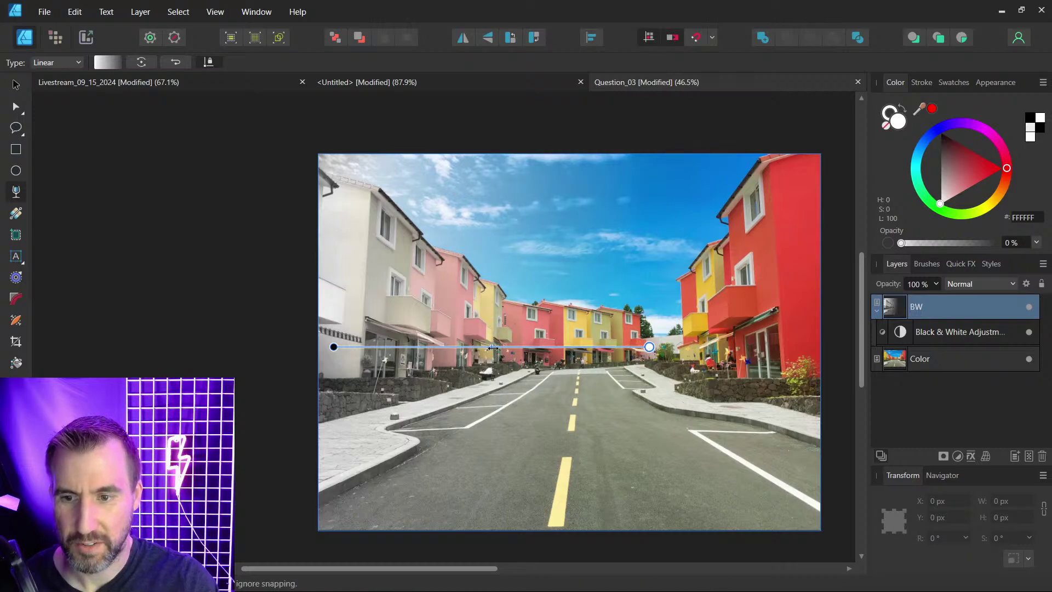
pyautogui.moveTo(491, 347); pyautogui.dragTo(530, 347)
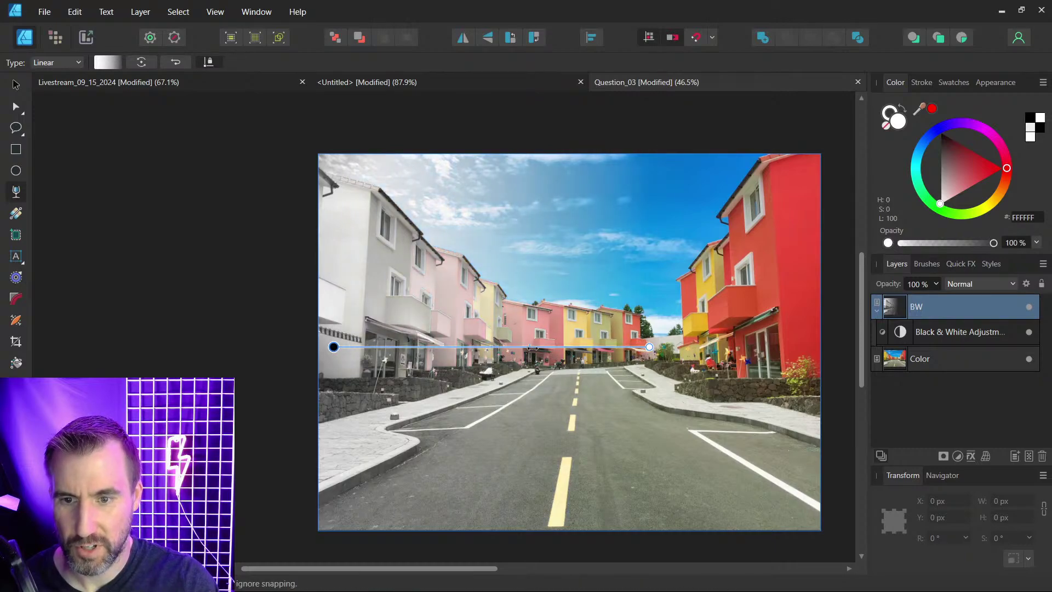
pyautogui.click(1029, 358)
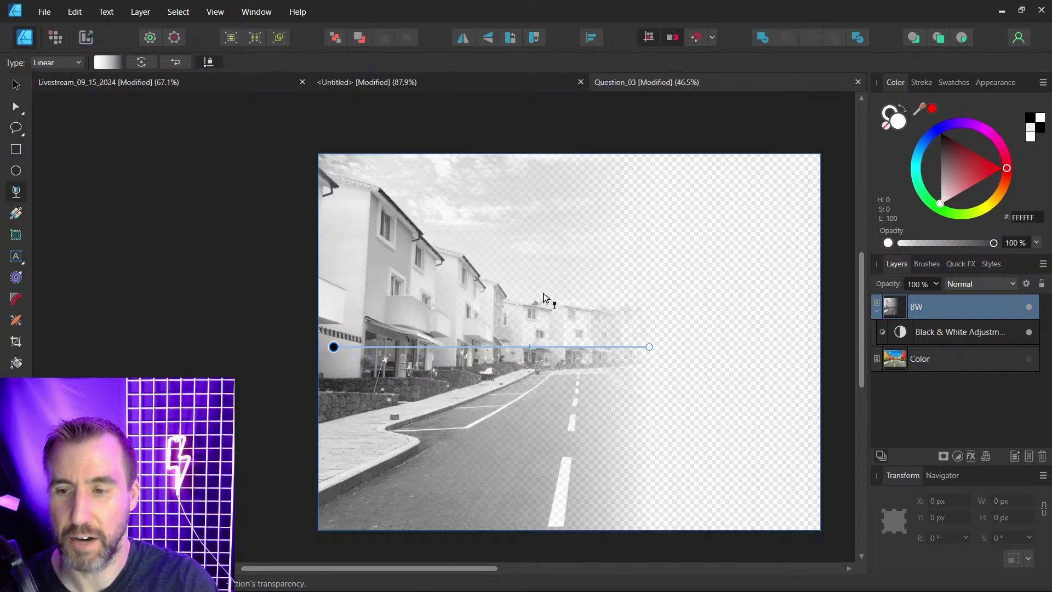
pyautogui.click(1029, 358)
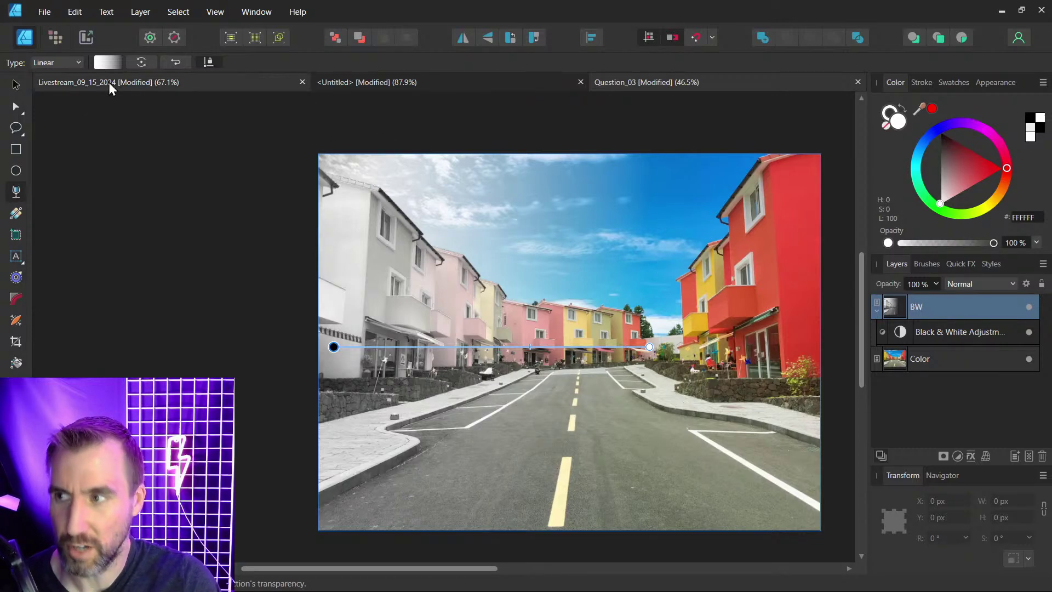
# Delete the BW layer and nest a Black and White adjustment with default values inside the Color layer.
pyautogui.click(16, 85)
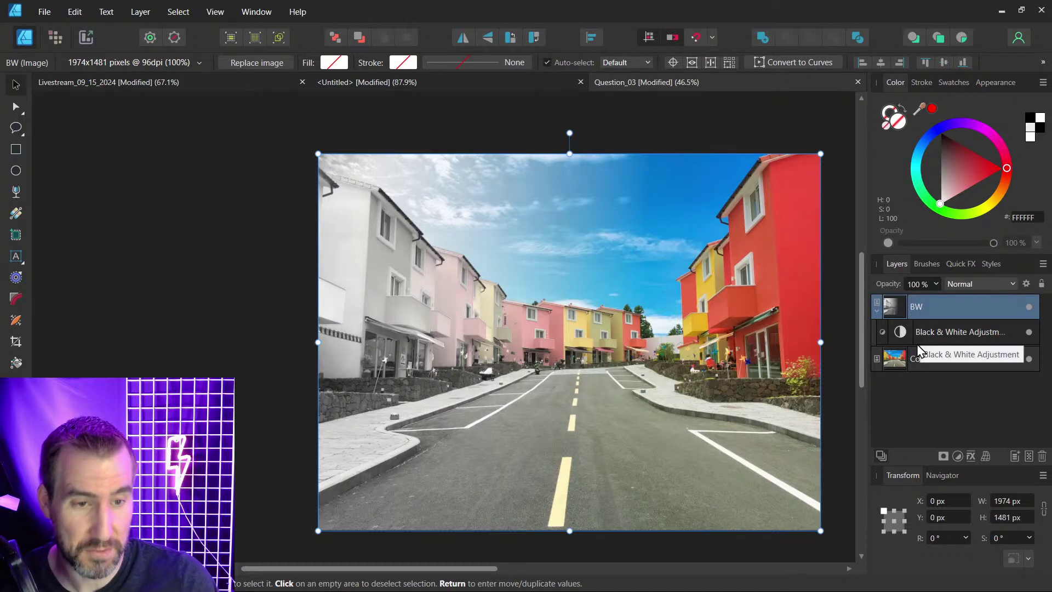
pyautogui.click(1042, 457)
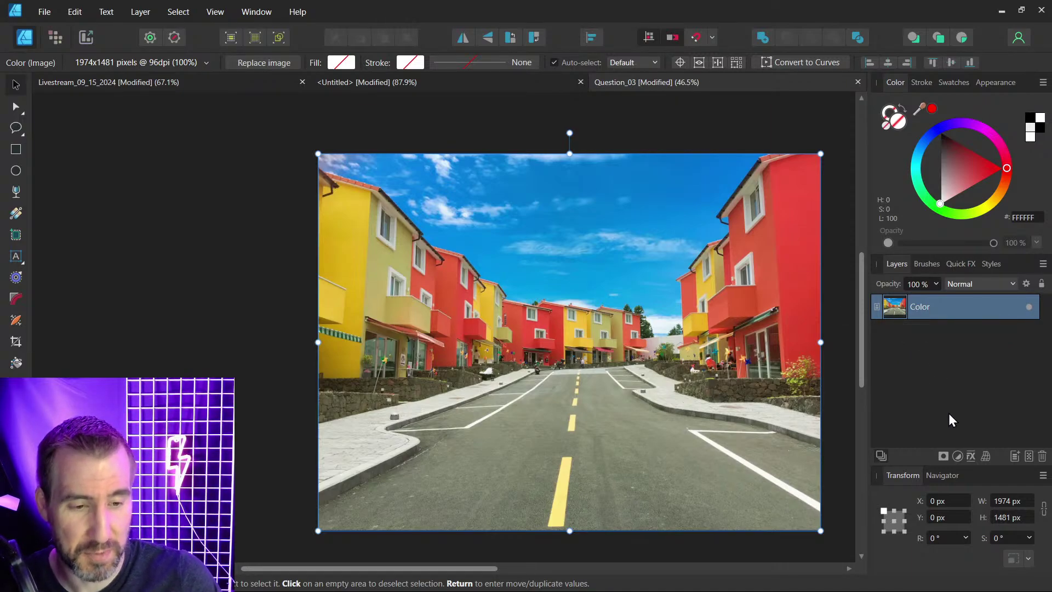
pyautogui.click(957, 457)
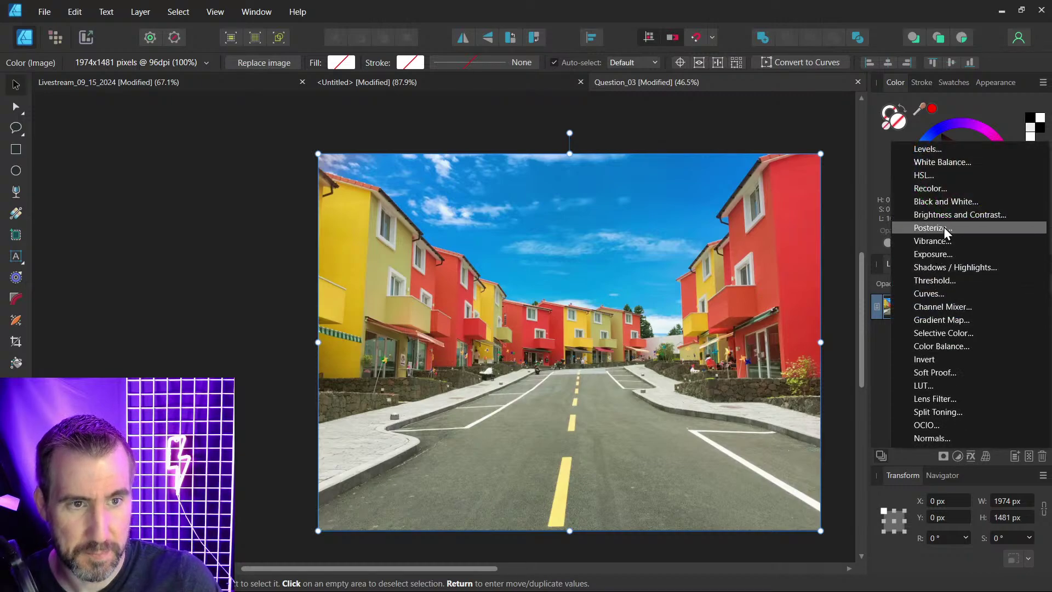
pyautogui.click(948, 203)
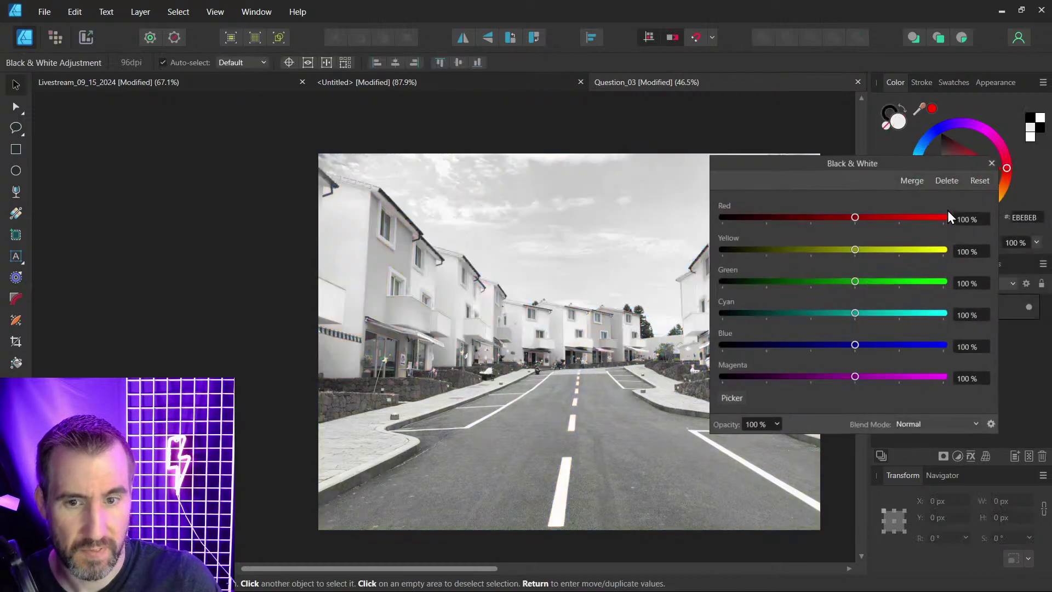
pyautogui.click(993, 160)
pyautogui.click(878, 310)
pyautogui.doubleClick(899, 333)
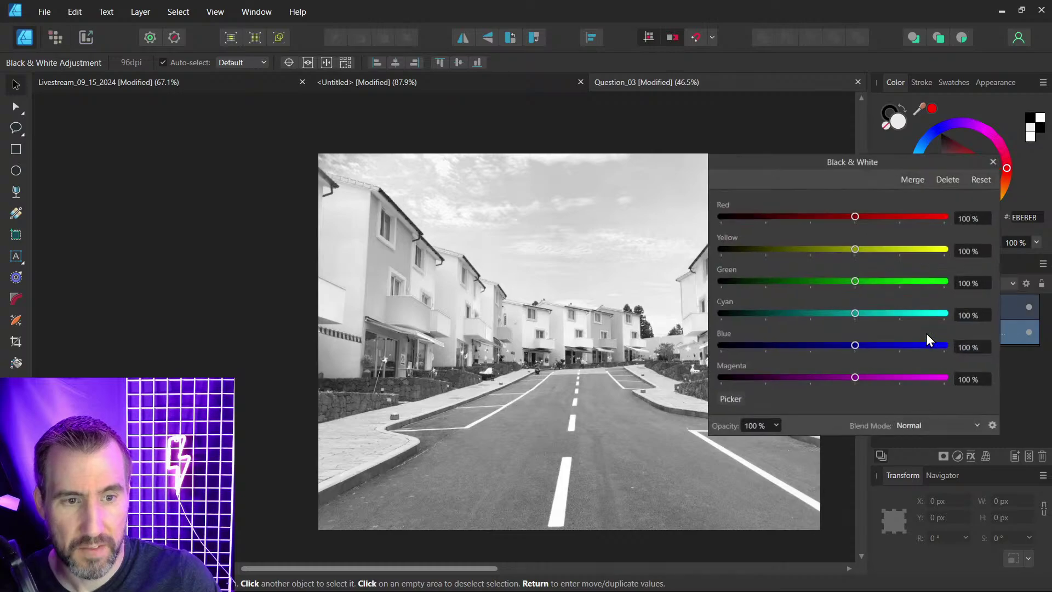
pyautogui.click(995, 161)
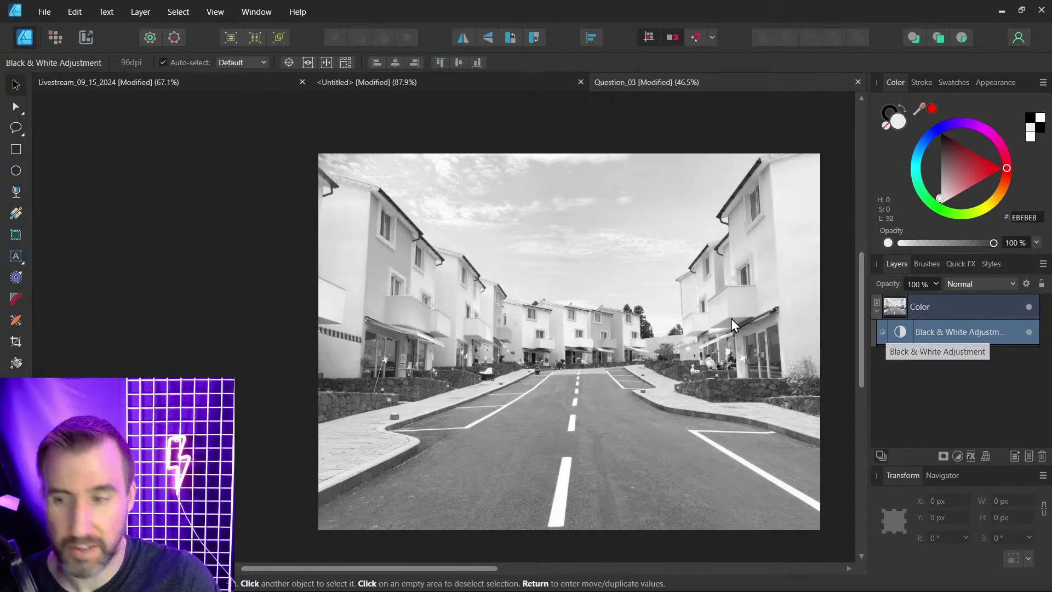
# Apply a left-to-right linear gradient fill across the Black & White adjustment and set its right end to black.
pyautogui.click(15, 220)
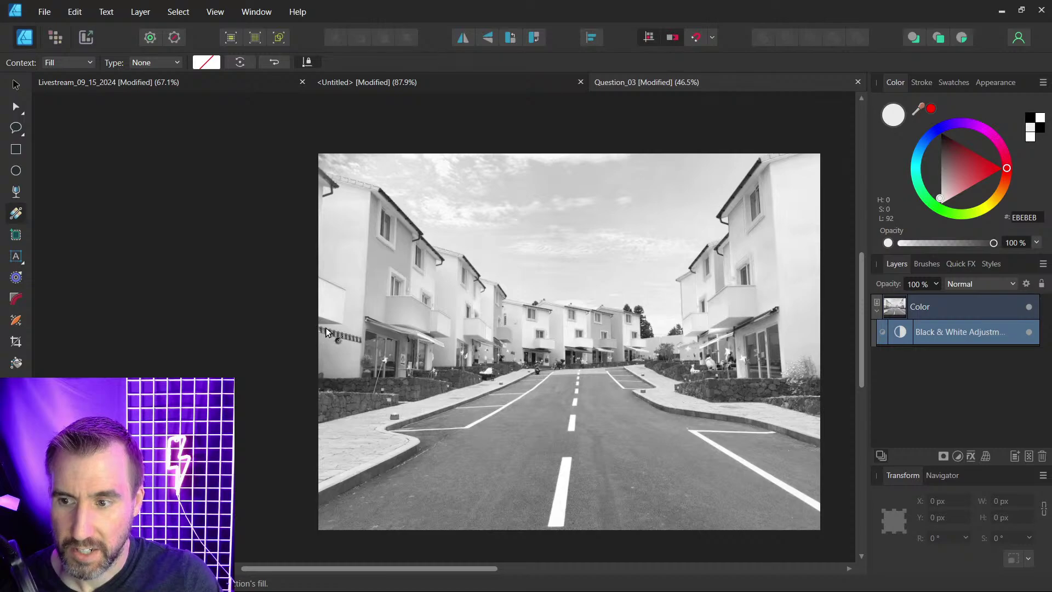
pyautogui.moveTo(326, 329); pyautogui.dragTo(413, 330)
pyautogui.moveTo(558, 330); pyautogui.dragTo(602, 330)
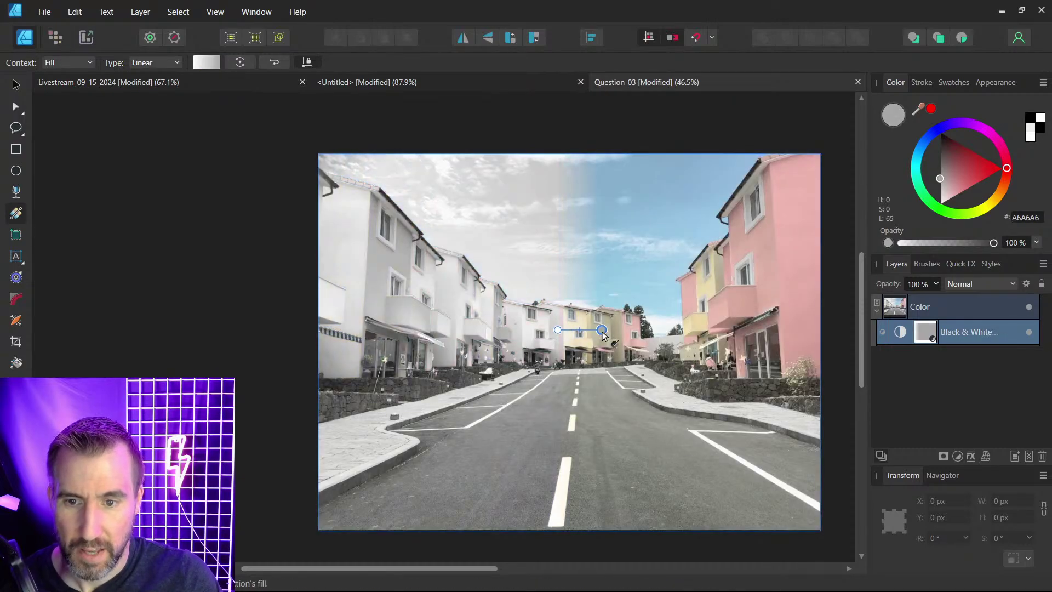
pyautogui.moveTo(319, 326); pyautogui.dragTo(813, 327)
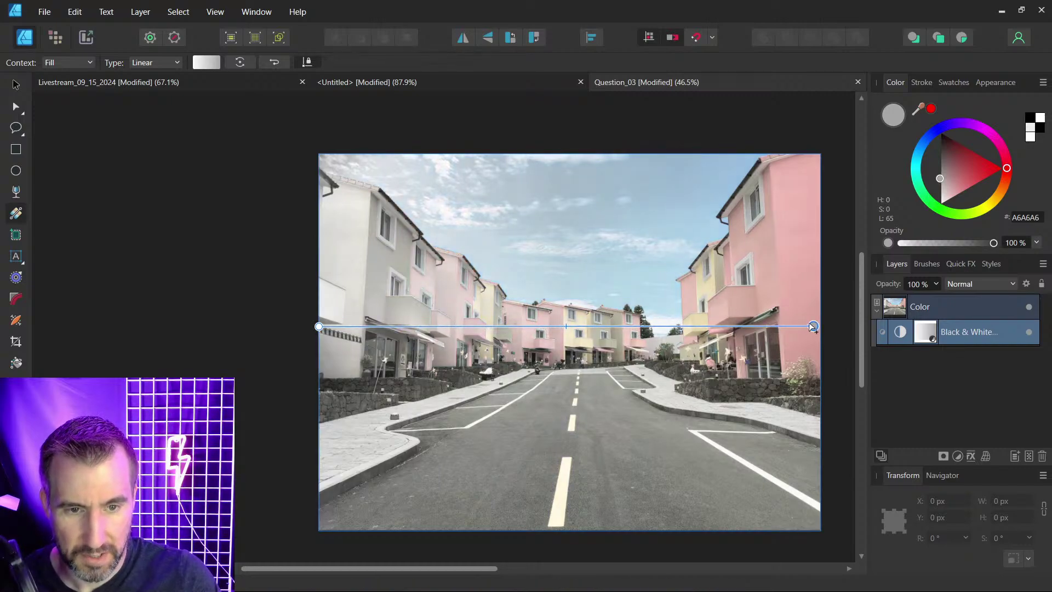
pyautogui.click(939, 153)
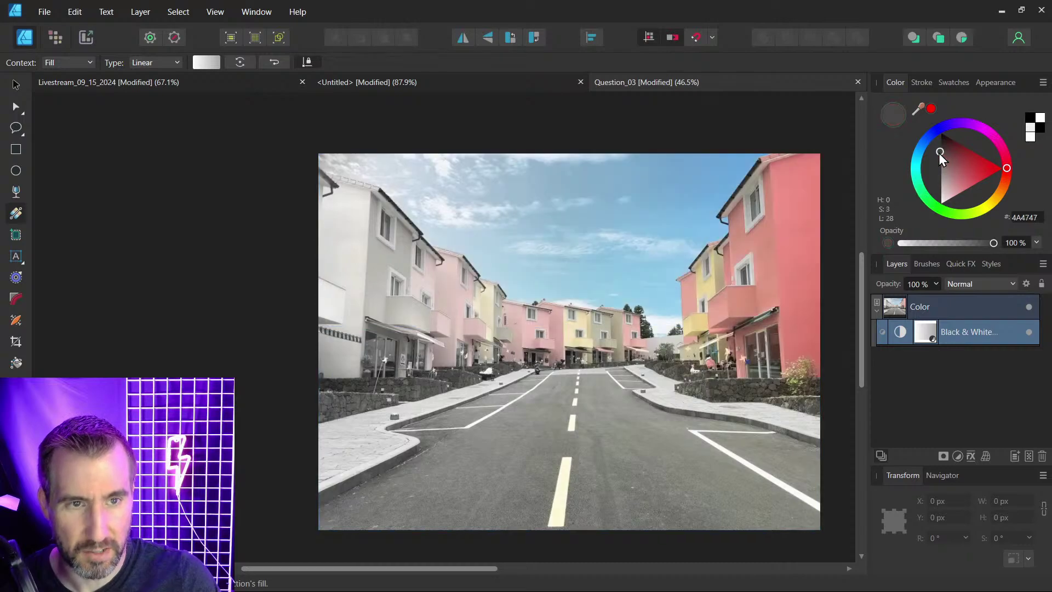
pyautogui.moveTo(938, 154); pyautogui.dragTo(939, 132)
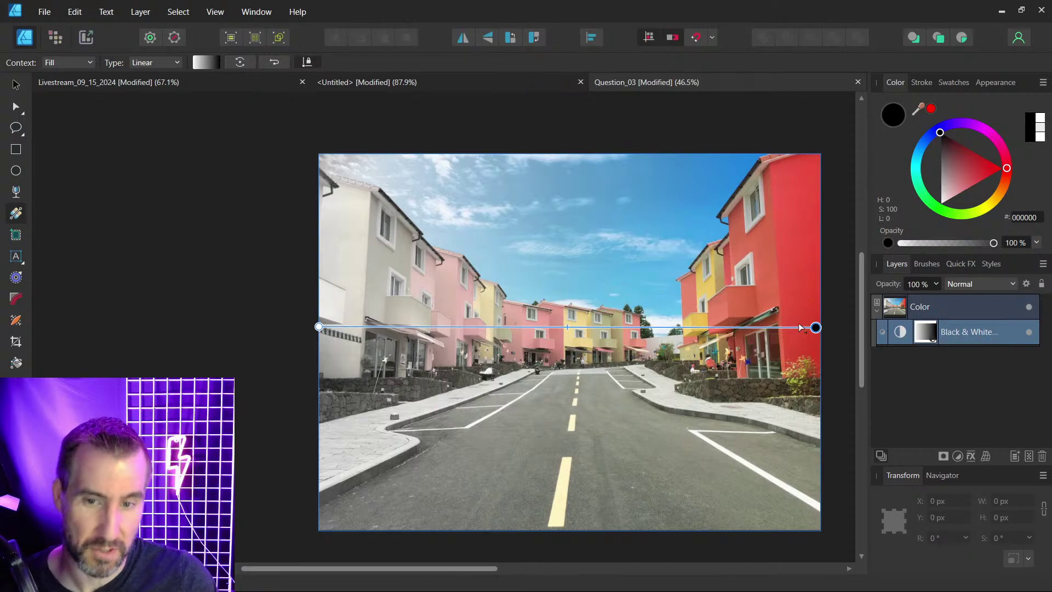
# Shift the adjustment gradient's midpoint to the right, deselect it, and reselect the adjustment with the Fill Tool.
pyautogui.moveTo(567, 327); pyautogui.dragTo(612, 331)
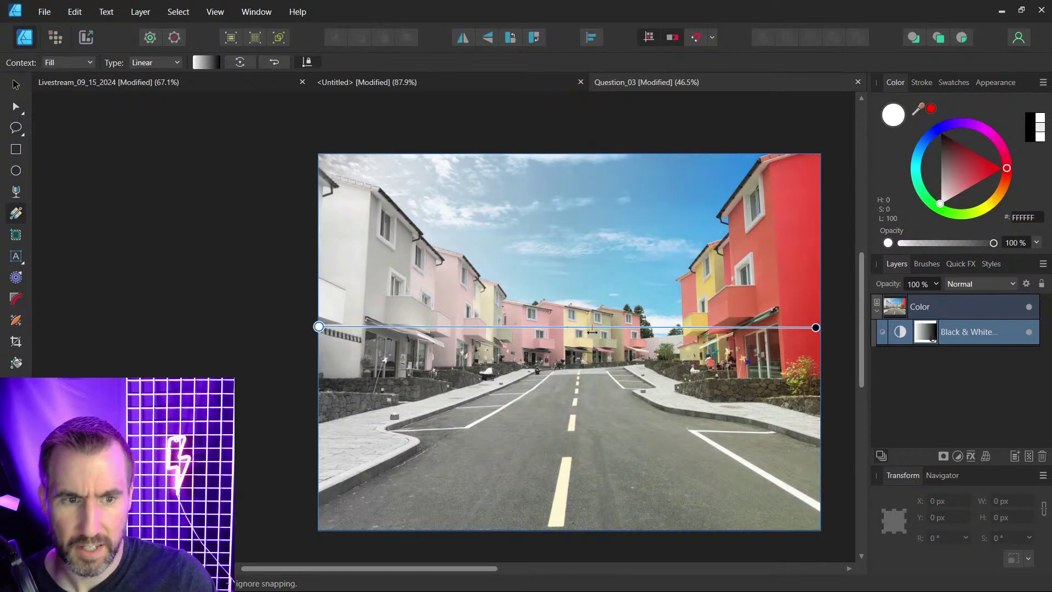
pyautogui.click(15, 87)
pyautogui.click(844, 352)
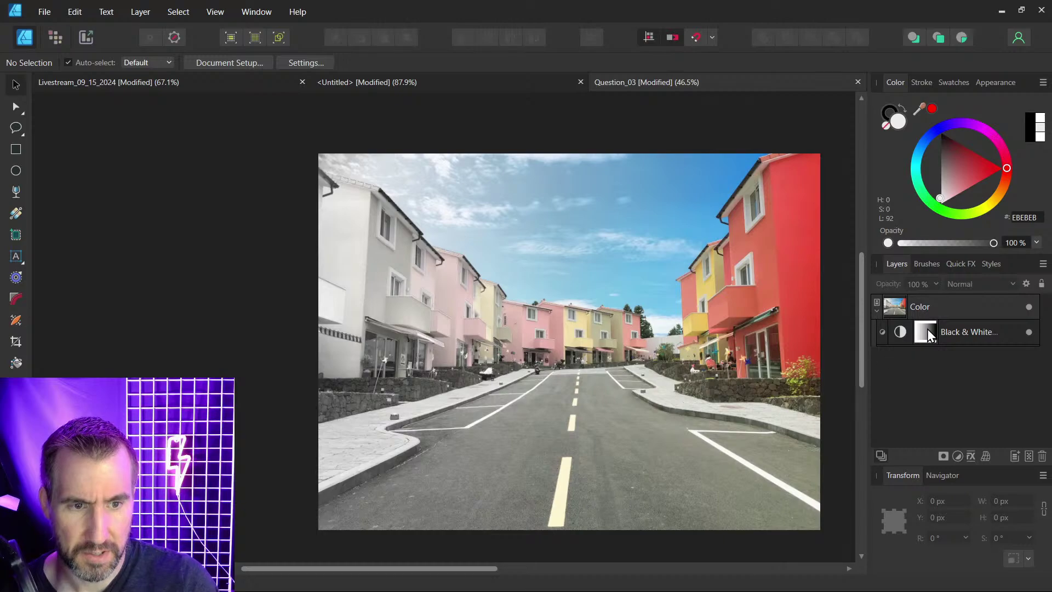
pyautogui.click(927, 330)
pyautogui.click(16, 214)
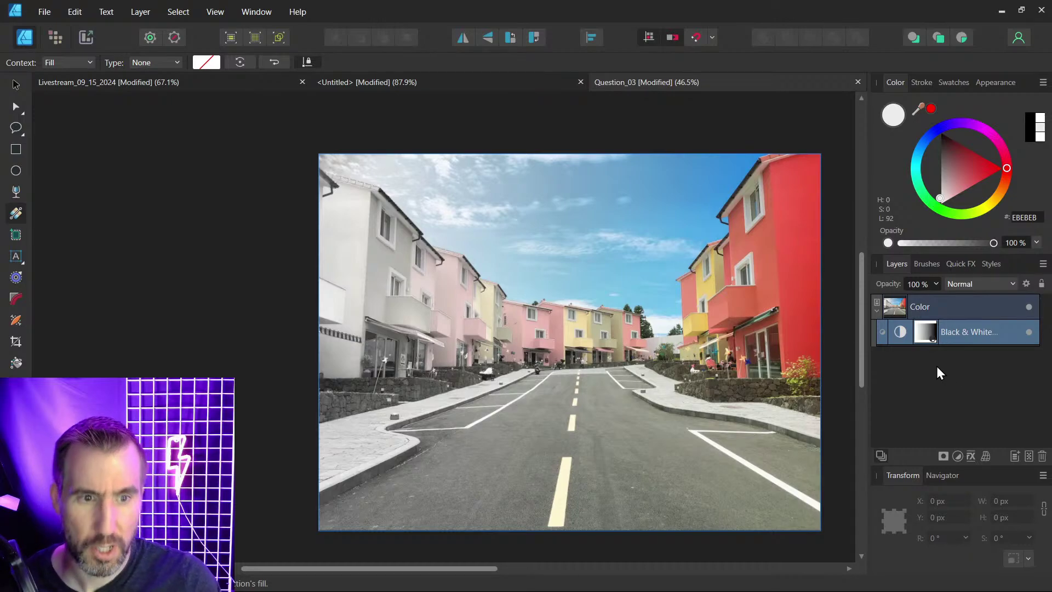
# Delete the faded Black & White adjustment and add a new one with default values inside the Color layer.
pyautogui.doubleClick(901, 334)
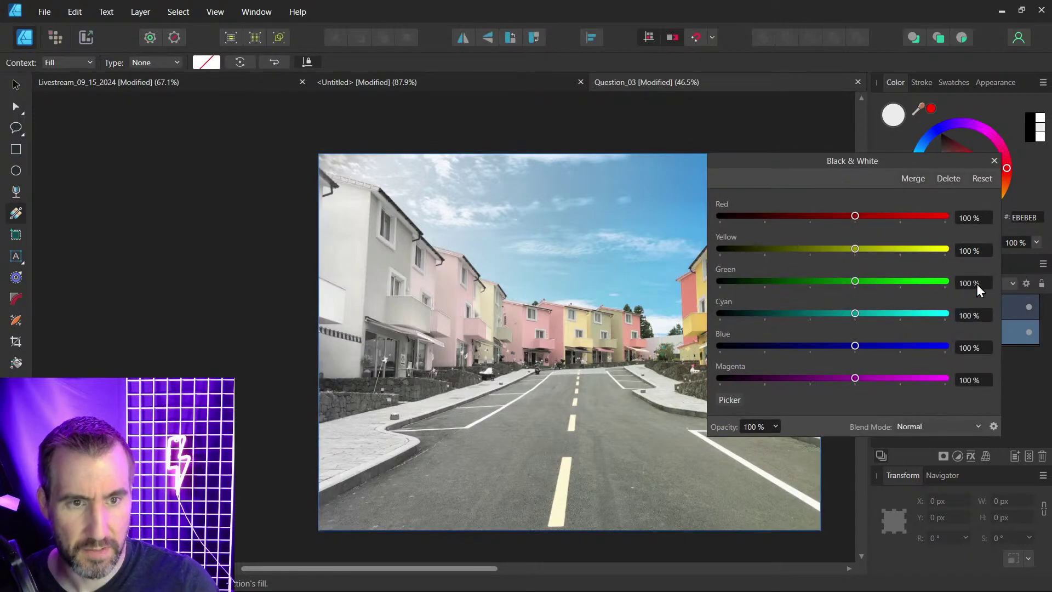
pyautogui.click(955, 176)
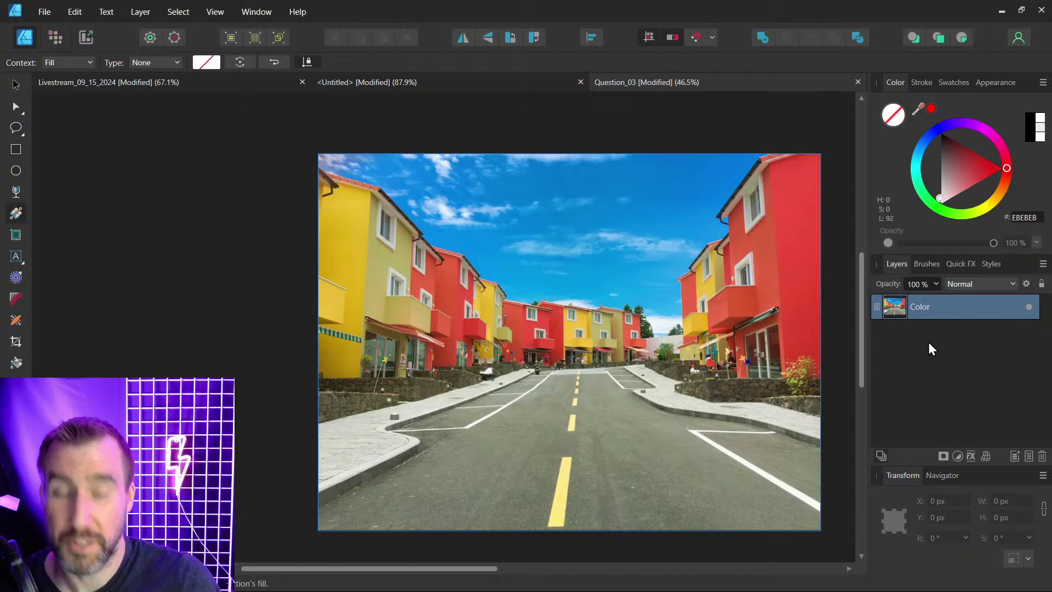
pyautogui.click(957, 456)
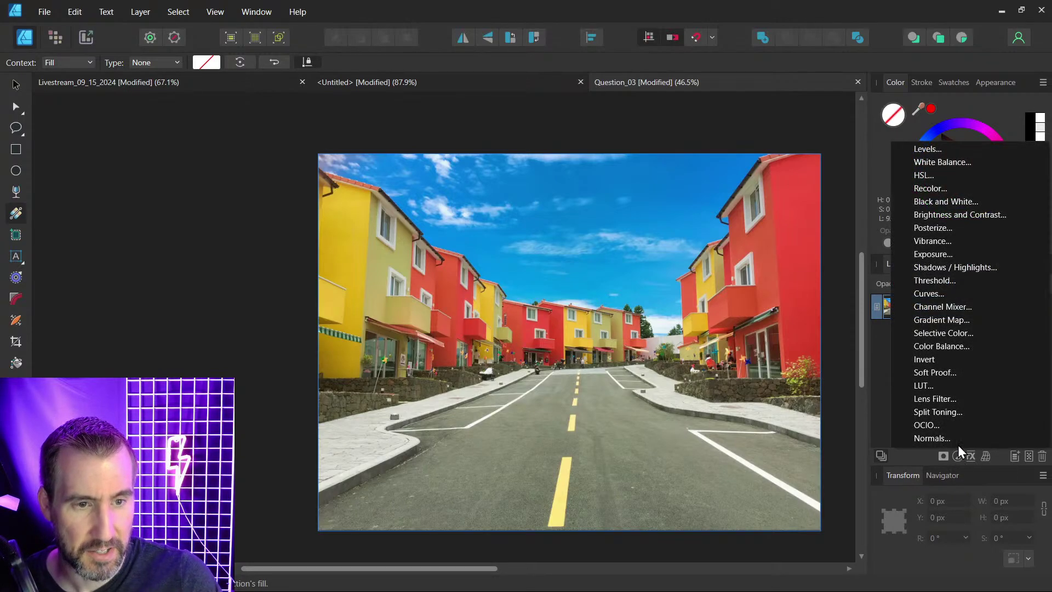
pyautogui.click(964, 202)
pyautogui.click(986, 158)
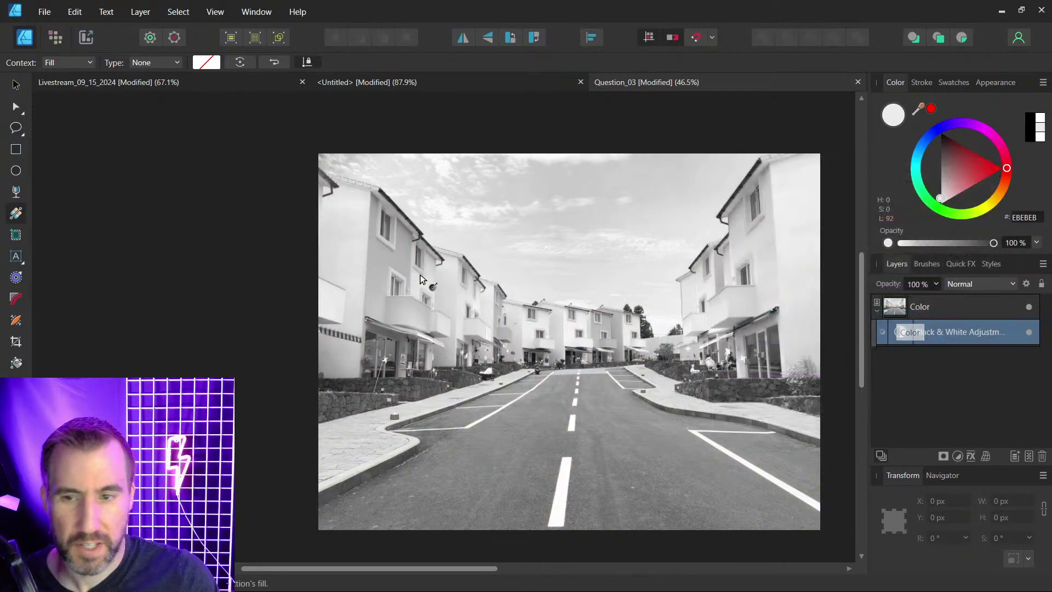
# Cover the whole photo with a rectangle about 2015 × 1513 px and give it a left-to-right linear gradient ending in black.
pyautogui.click(17, 150)
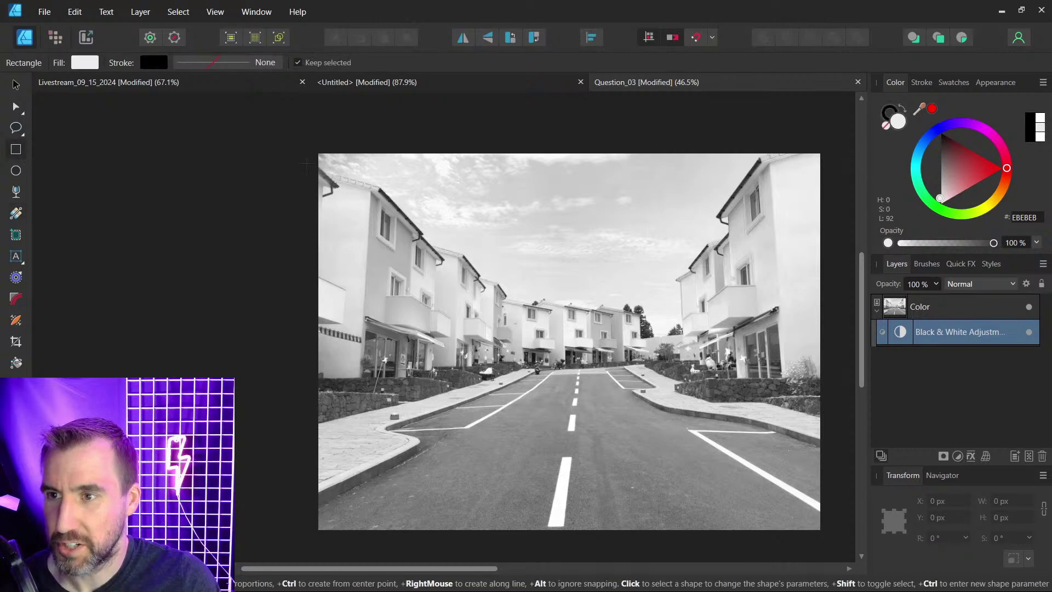
pyautogui.moveTo(313, 147); pyautogui.dragTo(826, 533)
pyautogui.click(16, 213)
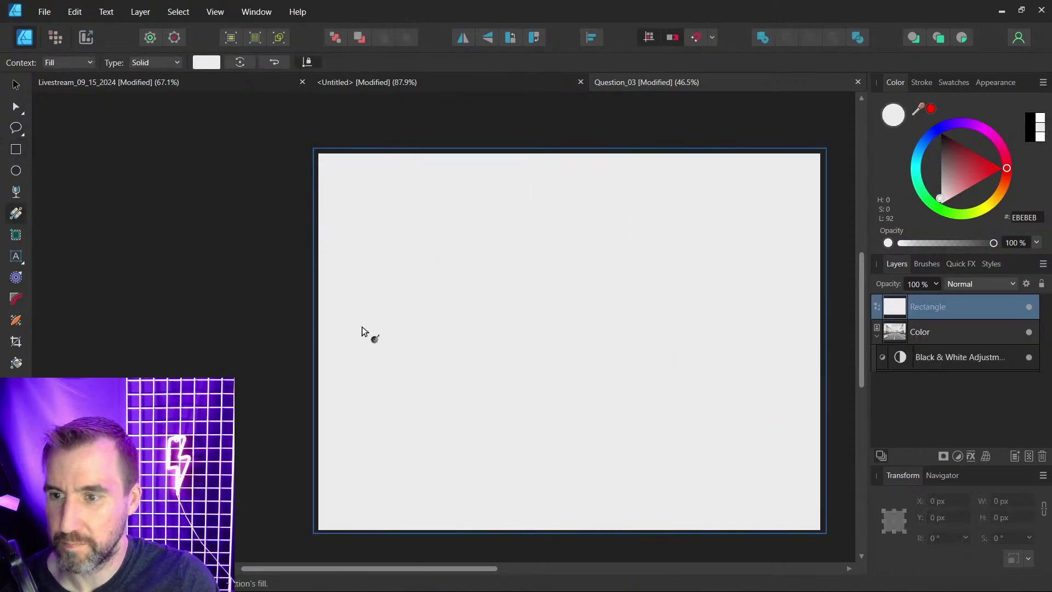
pyautogui.moveTo(330, 318); pyautogui.dragTo(803, 319)
pyautogui.moveTo(954, 165); pyautogui.dragTo(935, 132)
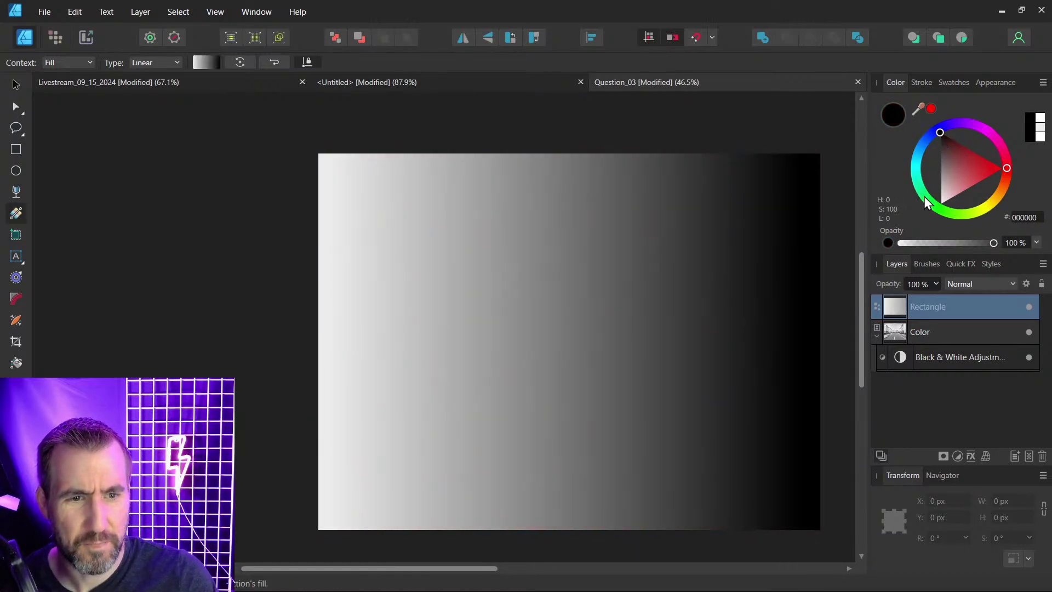
# Try nesting the gradient rectangle inside the Black & White adjustment, and move it back above the Color layer.
pyautogui.click(16, 85)
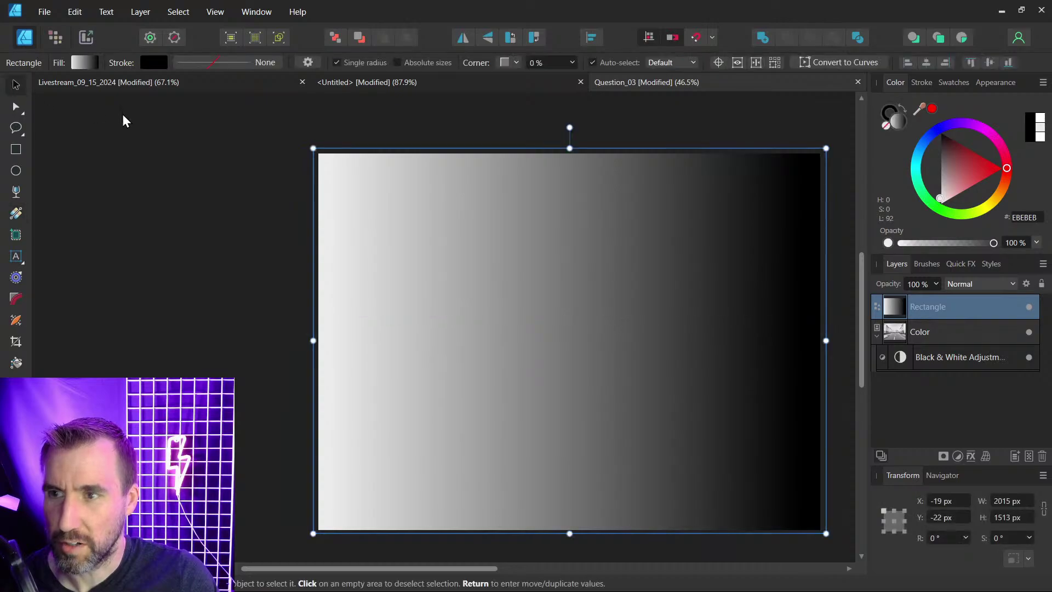
pyautogui.click(496, 151)
pyautogui.moveTo(893, 307); pyautogui.dragTo(935, 365)
pyautogui.click(882, 335)
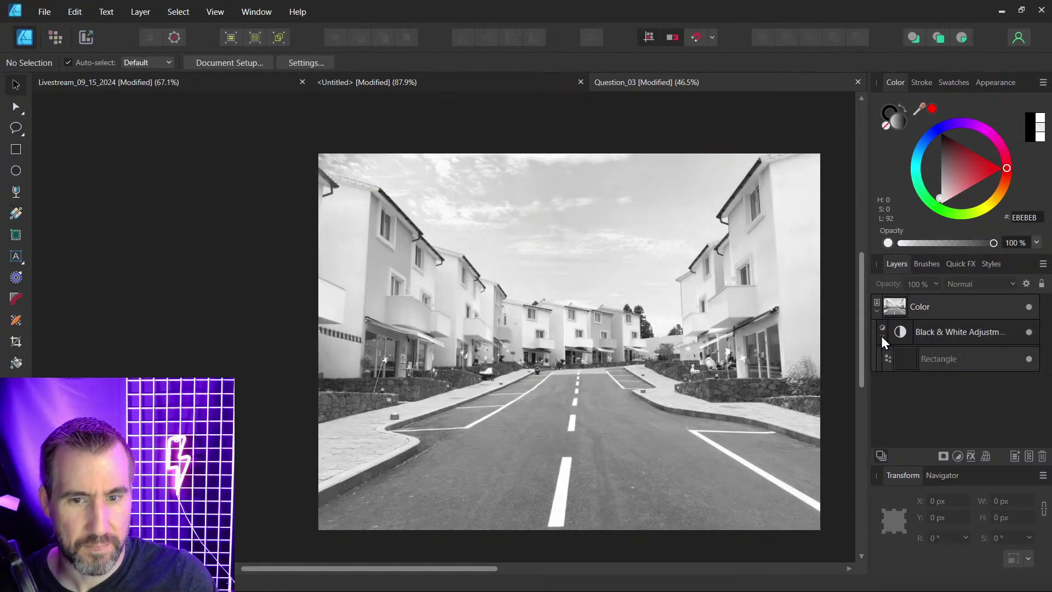
pyautogui.click(908, 360)
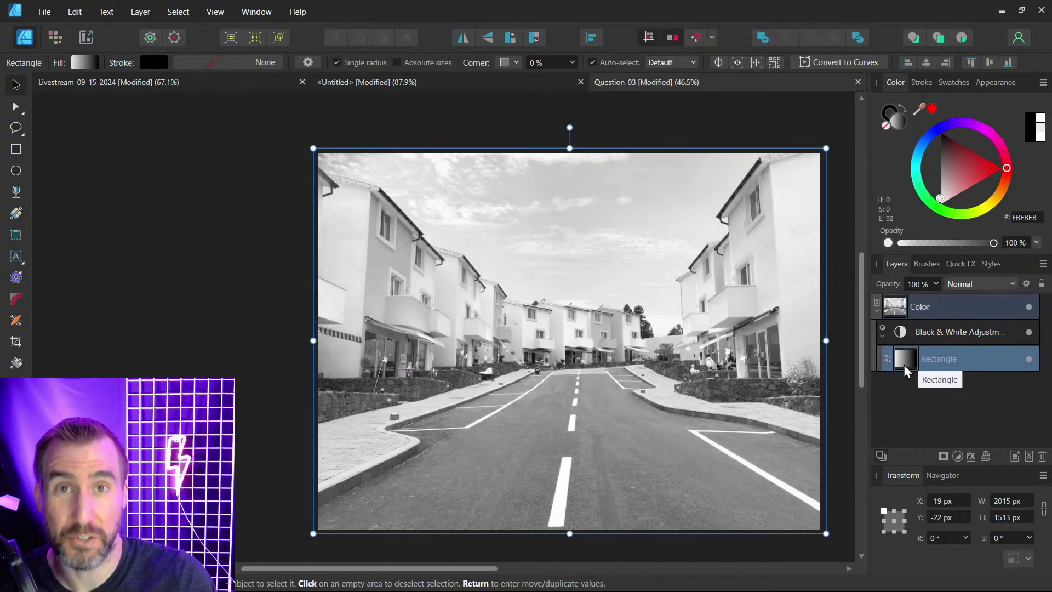
pyautogui.moveTo(903, 359); pyautogui.dragTo(900, 294)
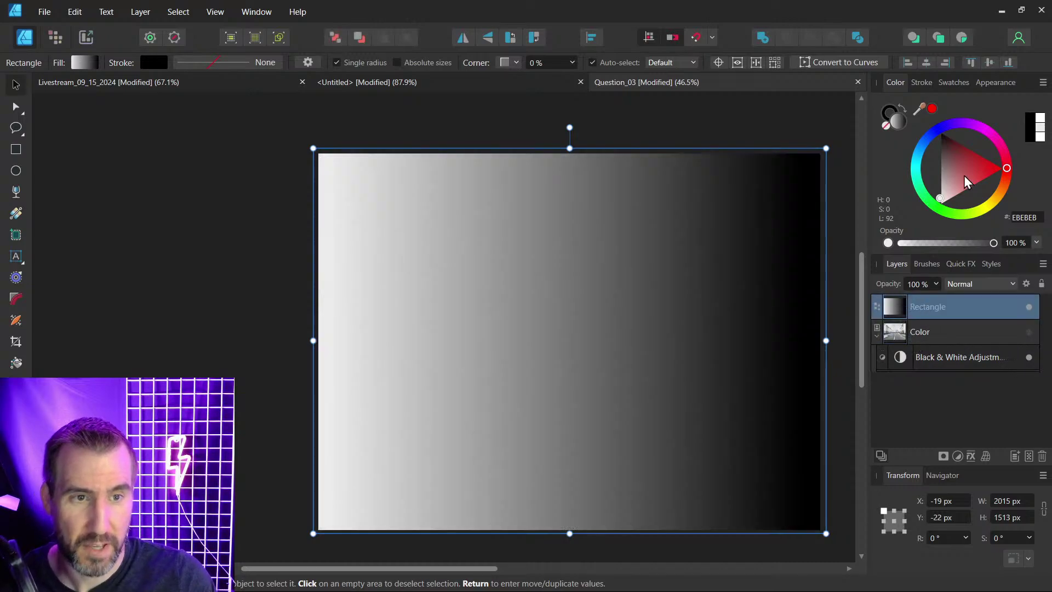
# Fill the rectangle with solid light blue (54C9FF) and fade it out from left to right with a linear transparency.
pyautogui.moveTo(964, 176); pyautogui.dragTo(997, 176)
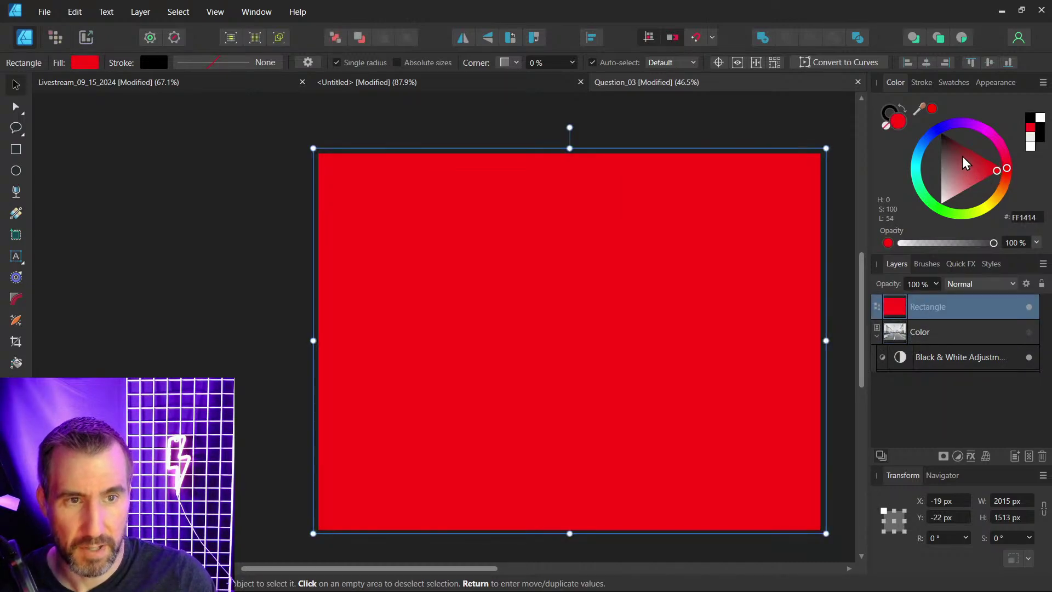
pyautogui.moveTo(920, 137); pyautogui.dragTo(948, 148)
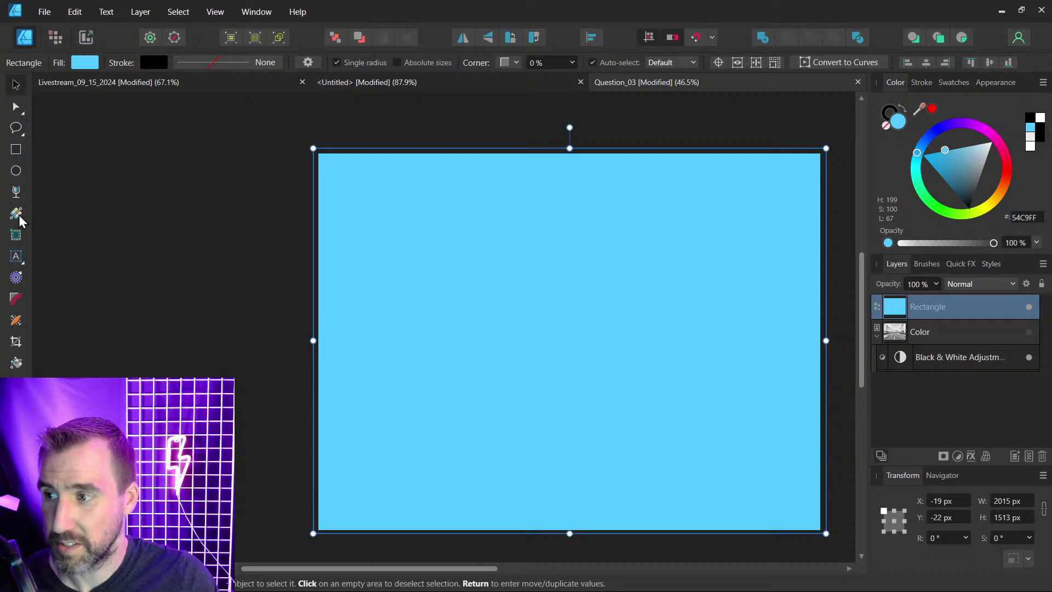
pyautogui.click(16, 191)
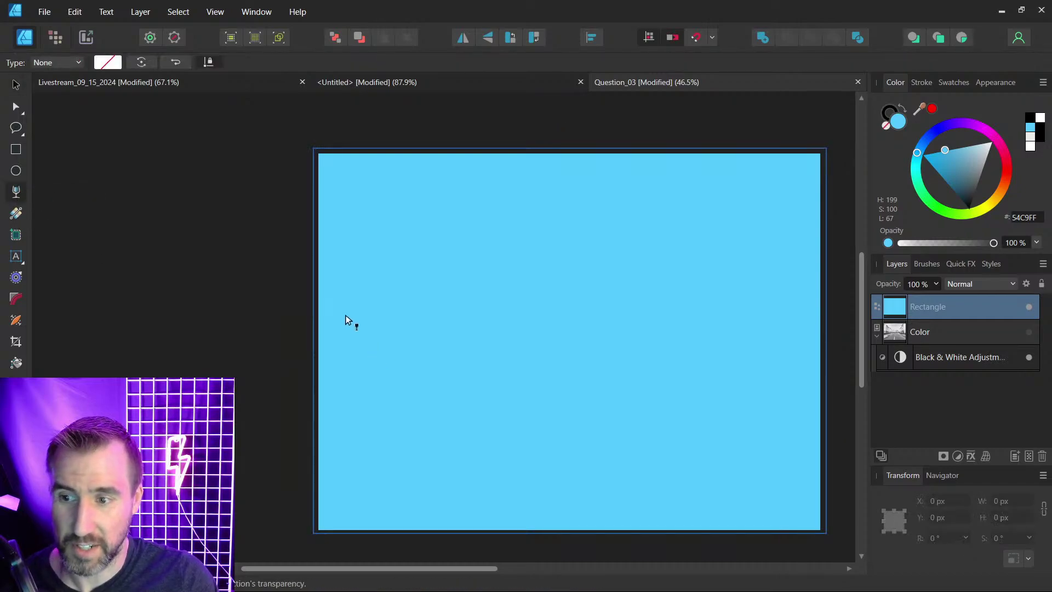
pyautogui.moveTo(330, 313); pyautogui.dragTo(812, 330)
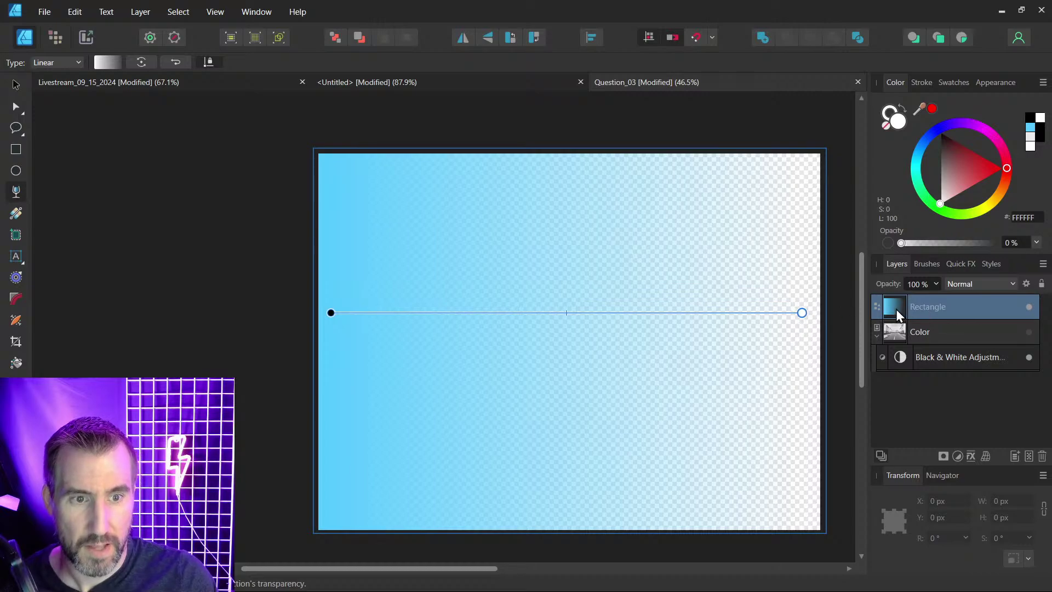
# Shorten the rectangle's transparency gradient slightly, make the rectangle a mask on the Black & White adjustment, and clear the selection.
pyautogui.moveTo(893, 313); pyautogui.dragTo(919, 352)
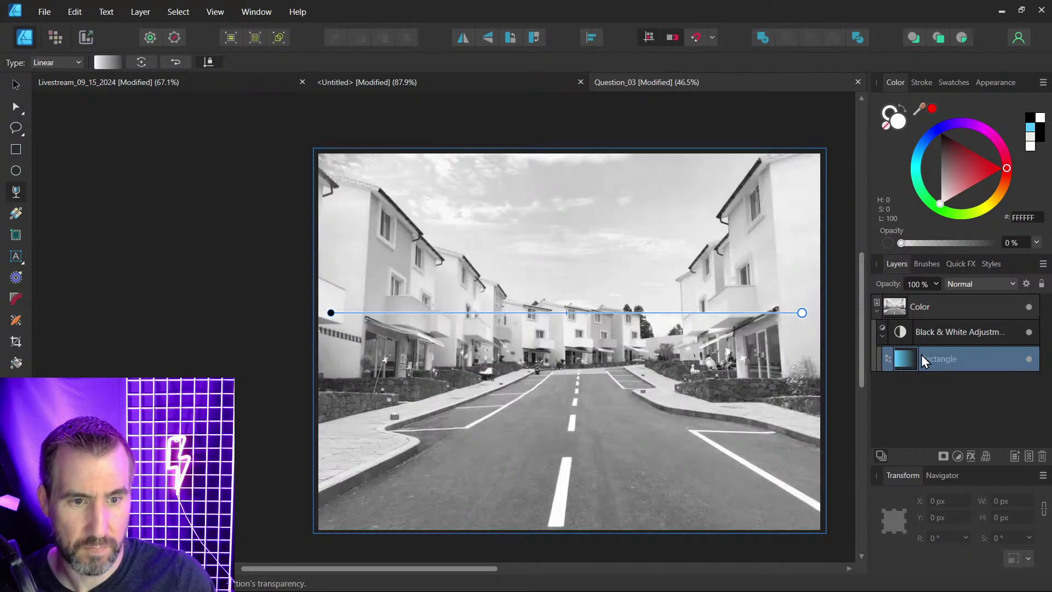
pyautogui.moveTo(802, 312); pyautogui.dragTo(791, 314)
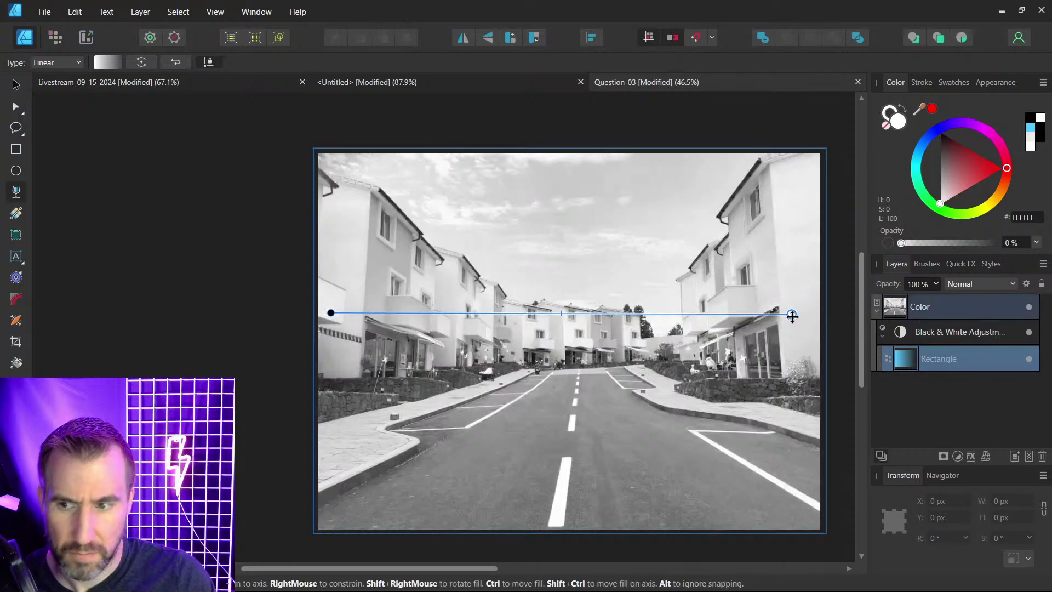
pyautogui.moveTo(912, 366); pyautogui.dragTo(901, 335)
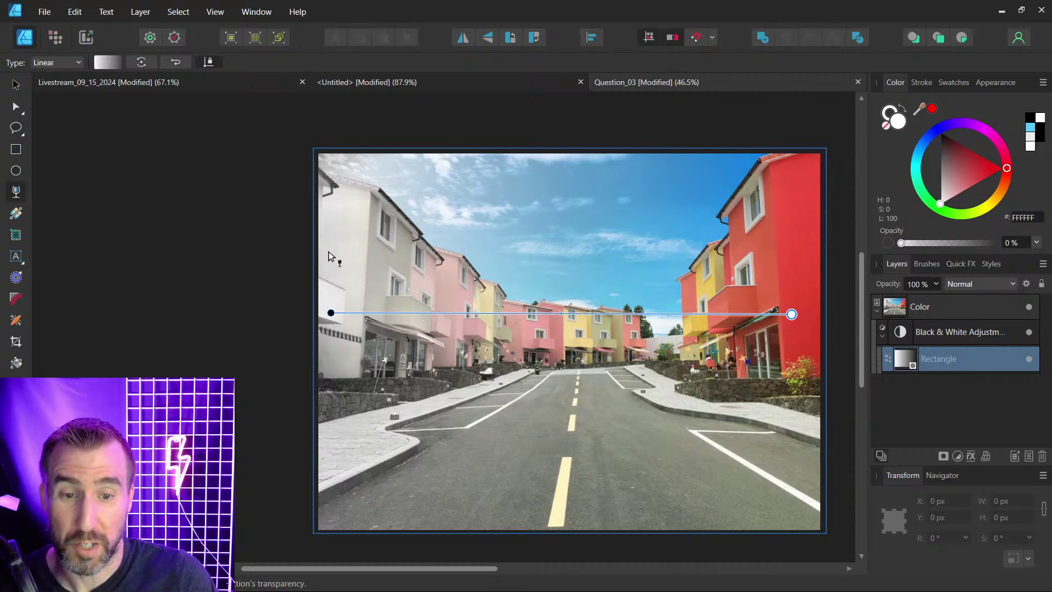
pyautogui.click(16, 85)
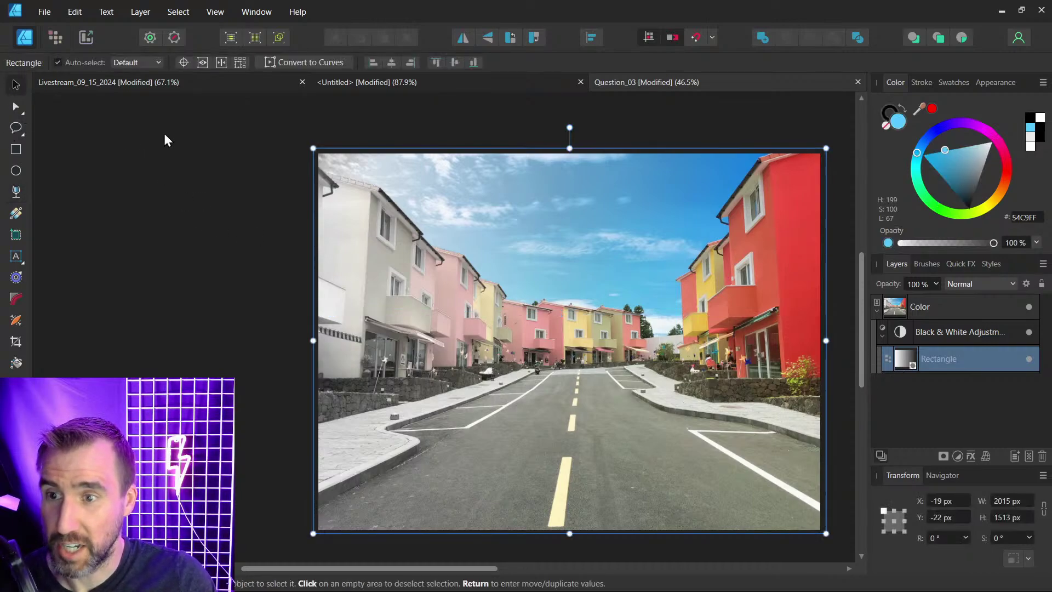
pyautogui.click(166, 136)
# Reselect the rectangle mask and shift both ends of its transparency gradient slightly to the right to adjust the fade.
pyautogui.click(899, 361)
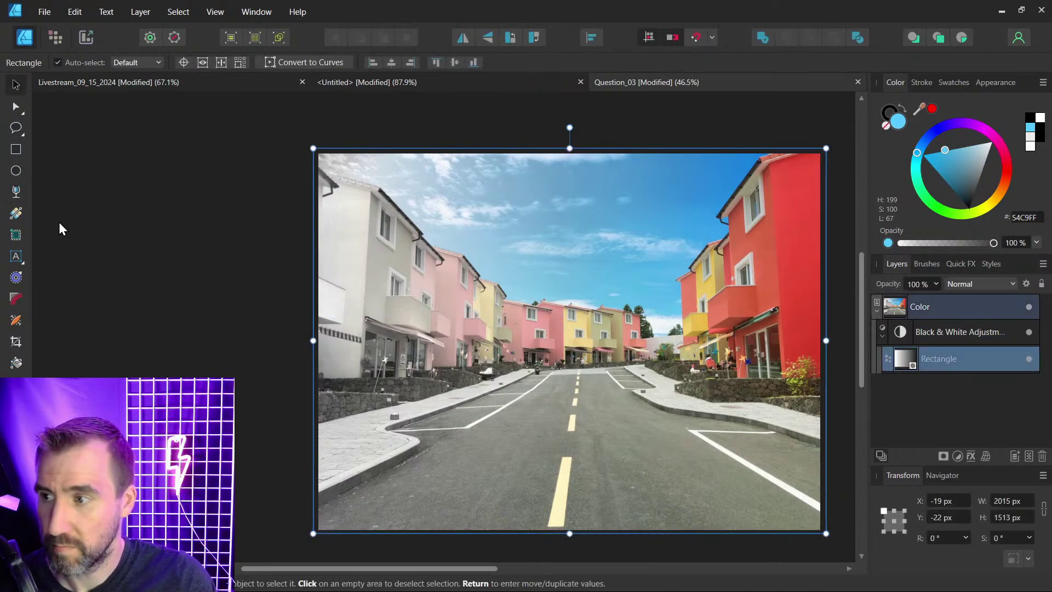
pyautogui.click(16, 191)
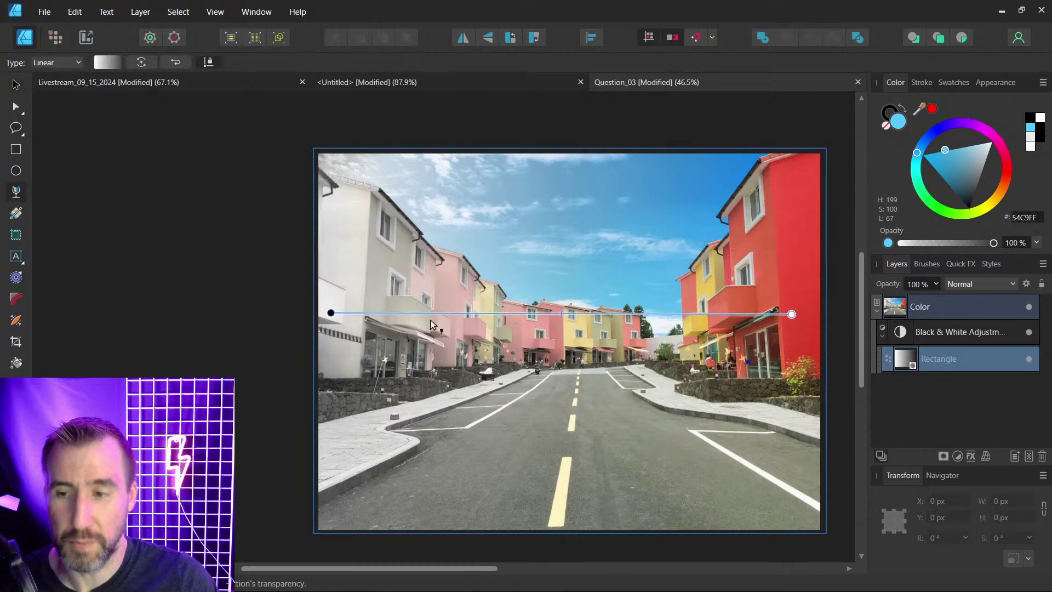
pyautogui.moveTo(332, 312); pyautogui.dragTo(352, 325)
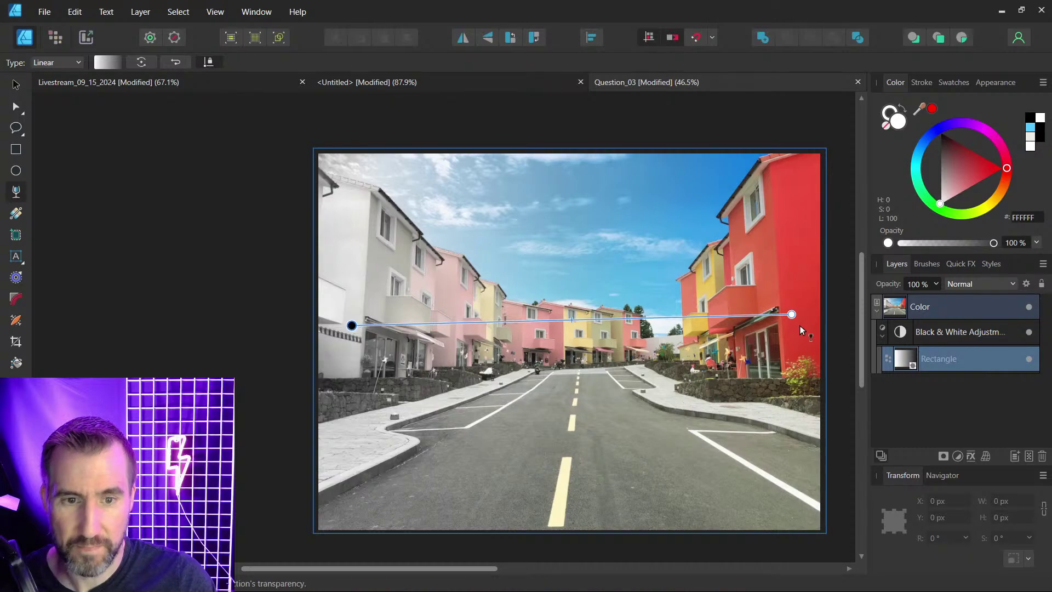
pyautogui.moveTo(794, 316)
pyautogui.mouseDown()
pyautogui.moveTo(679, 432)
pyautogui.moveTo(751, 313)
pyautogui.moveTo(800, 314)
pyautogui.mouseUp()
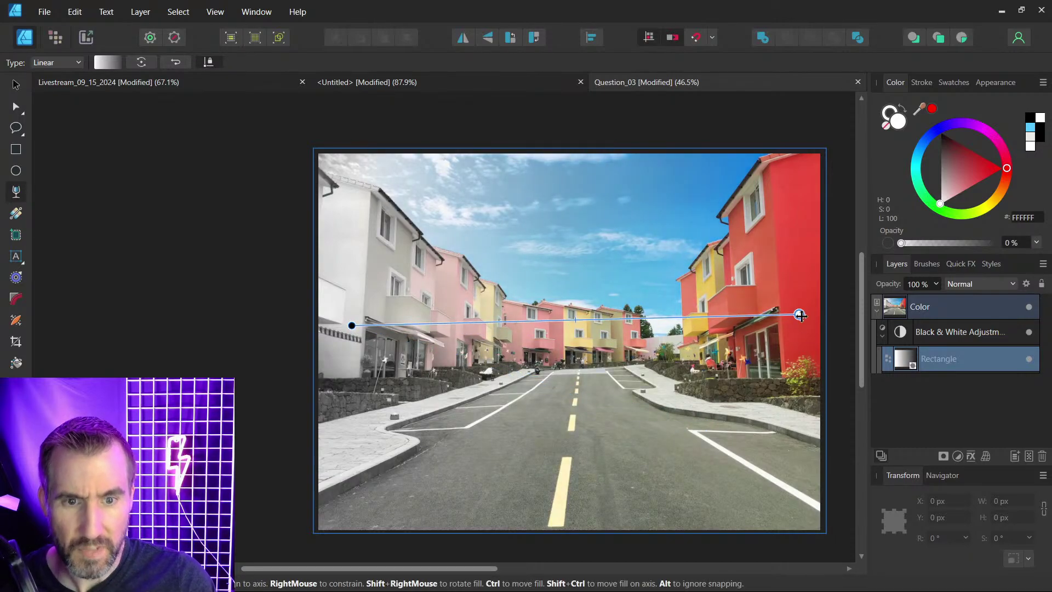
pyautogui.click(17, 89)
pyautogui.click(219, 169)
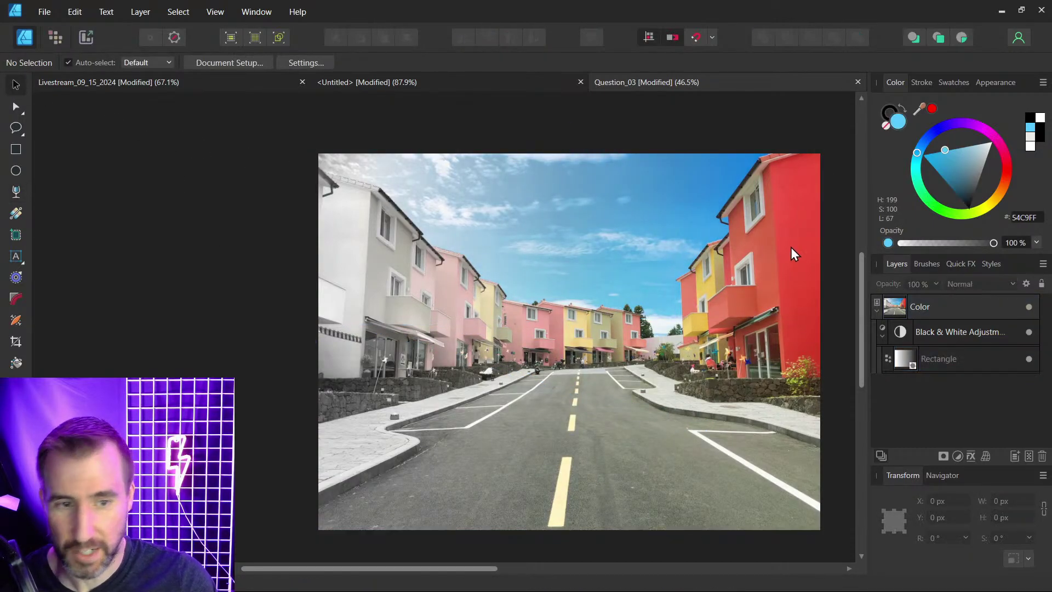
# Add the artistic text "HOUSES" at about 150.8 pt in the sky above the houses.
pyautogui.press('t')
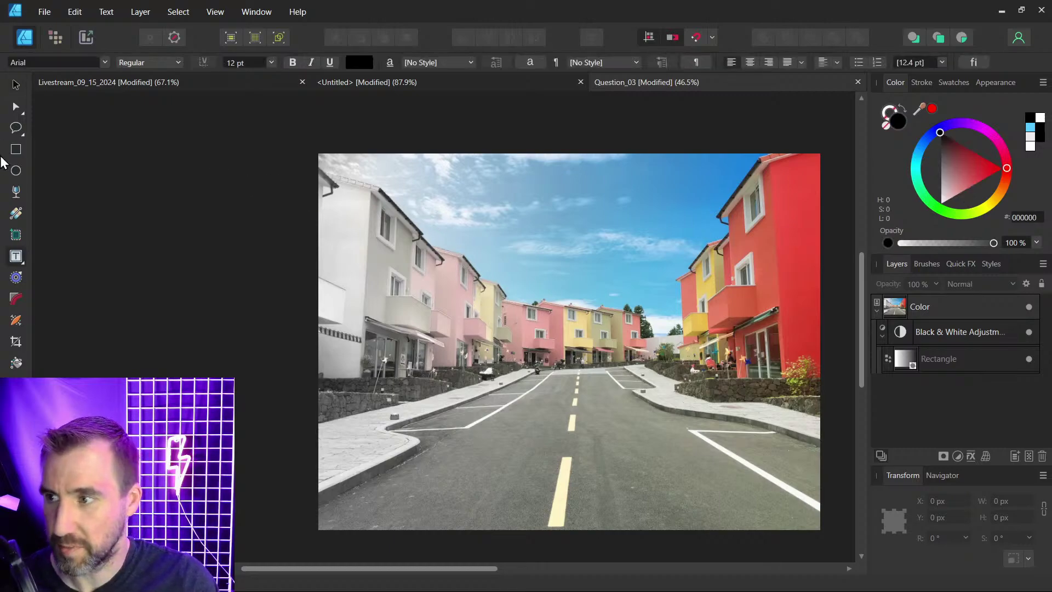
pyautogui.click(15, 256)
pyautogui.click(42, 257)
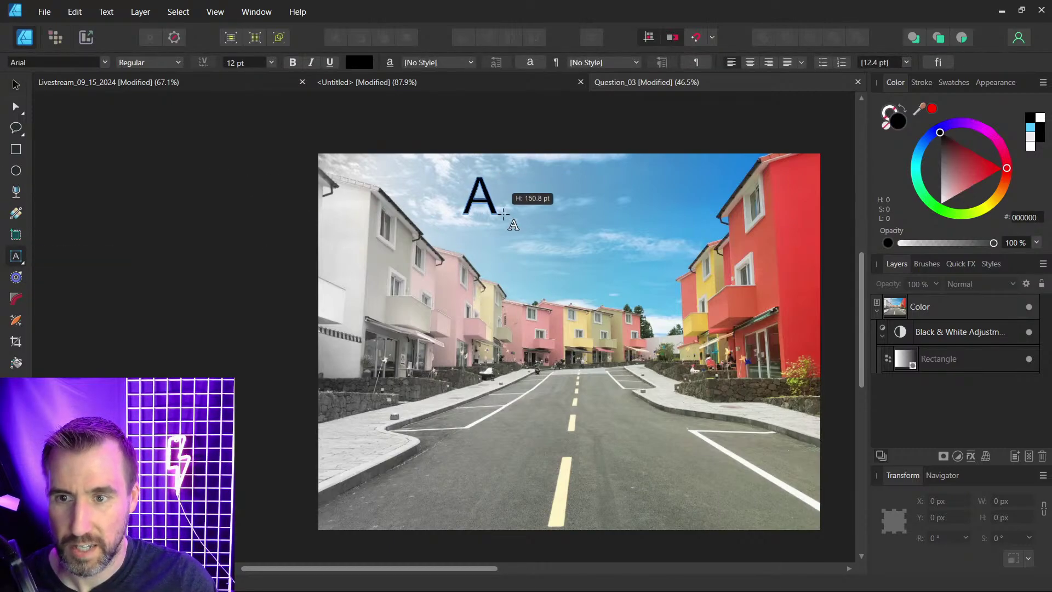
pyautogui.moveTo(467, 169); pyautogui.dragTo(503, 220)
pyautogui.write('HOUSES')
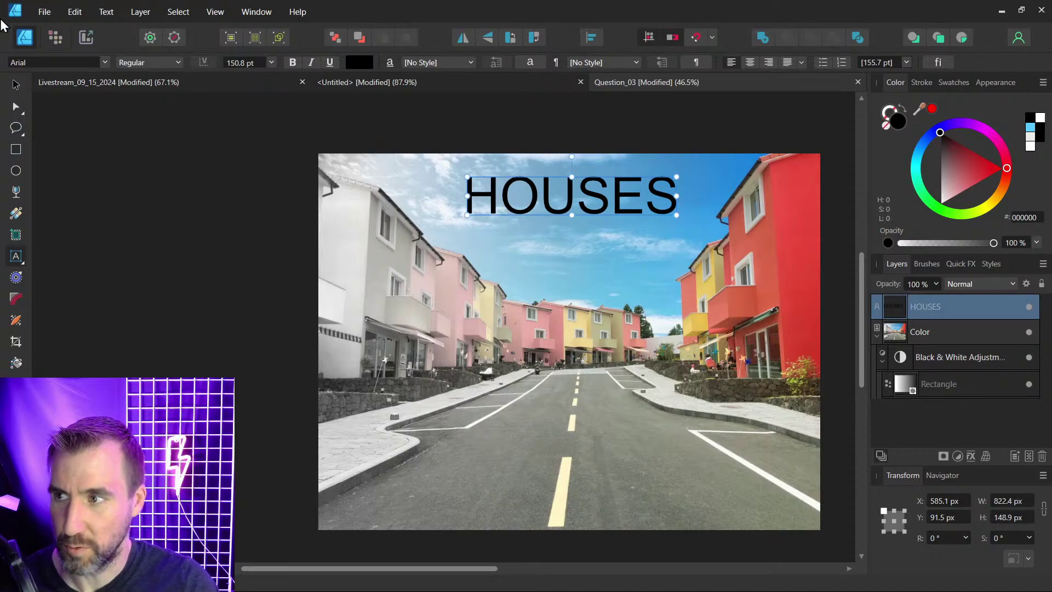
# Recolor the HOUSES text blue (0F6DFF) and move it slightly up and to the right in the sky.
pyautogui.press('Escape')
pyautogui.moveTo(969, 166); pyautogui.dragTo(998, 174)
pyautogui.click(925, 141)
pyautogui.moveTo(577, 218)
pyautogui.mouseDown()
pyautogui.moveTo(596, 212)
pyautogui.moveTo(587, 211)
pyautogui.mouseUp()
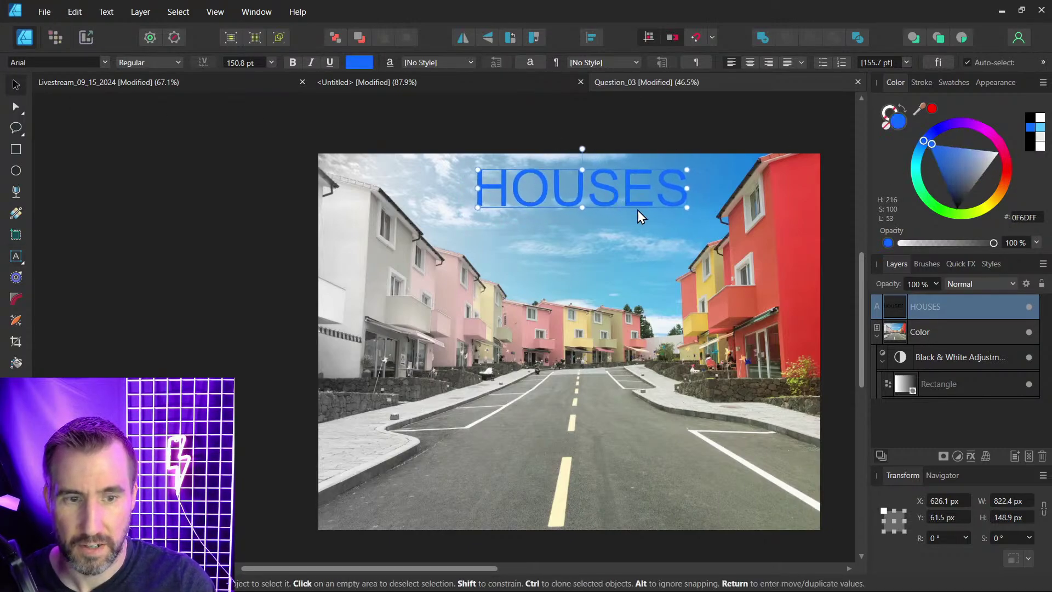
# Shorten the rectangle mask's transparency gradient to a nearly horizontal fade across the middle of the street, and clear the selection.
pyautogui.click(912, 385)
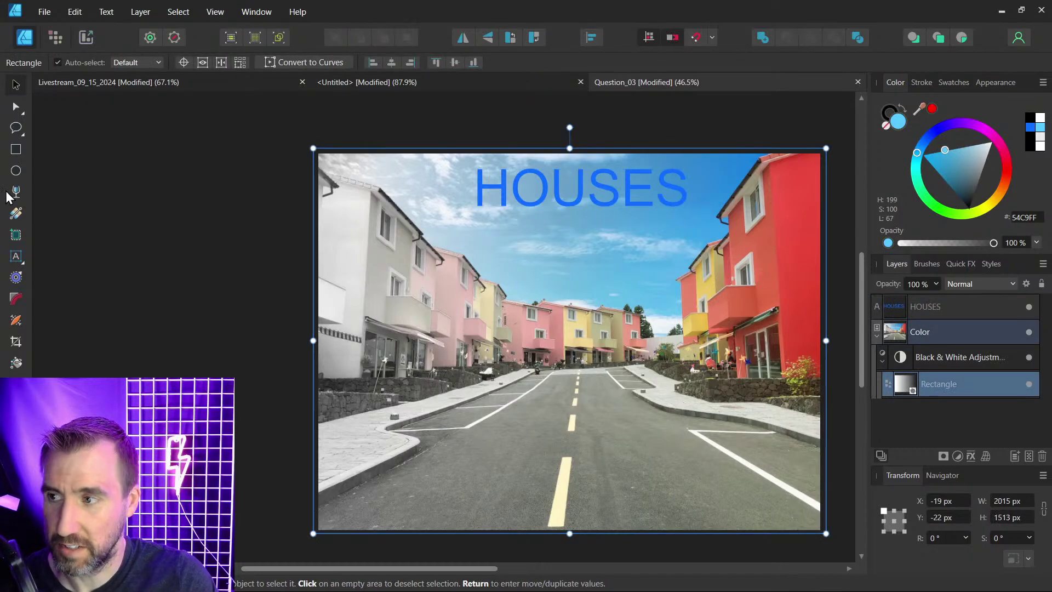
pyautogui.click(19, 193)
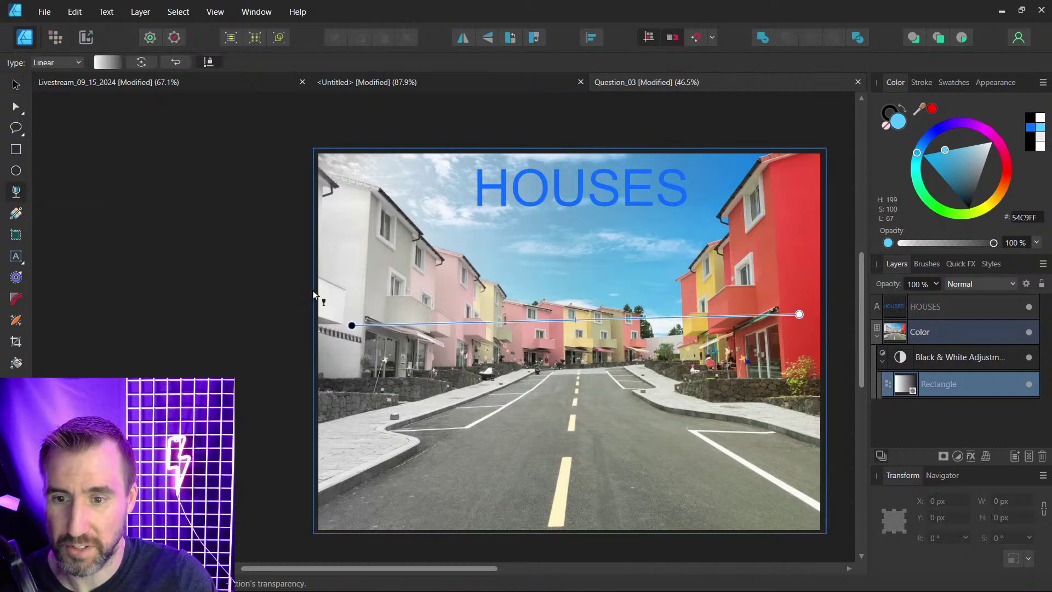
pyautogui.moveTo(352, 327); pyautogui.dragTo(399, 143)
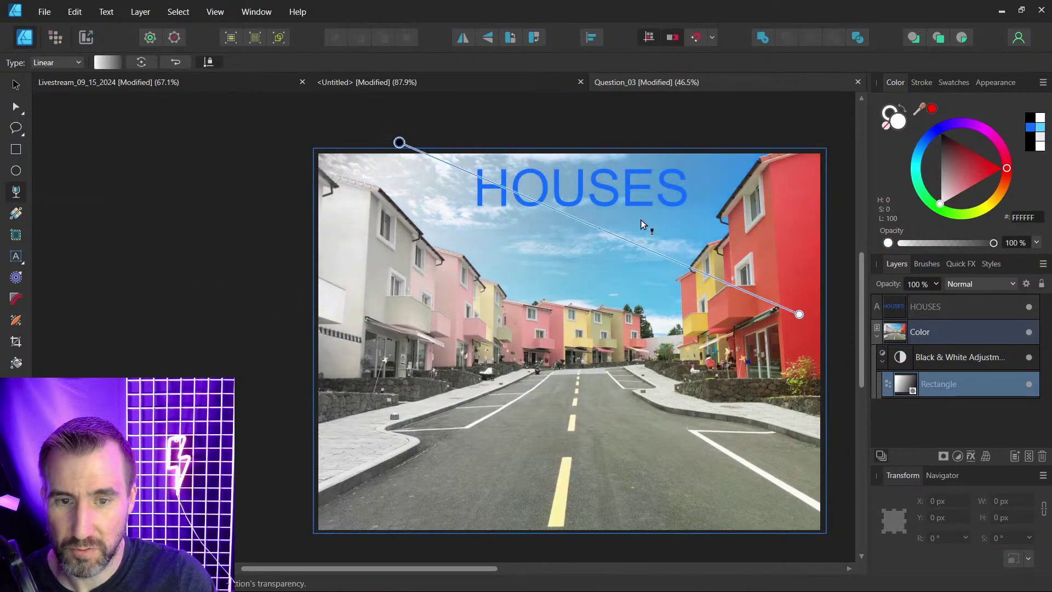
pyautogui.moveTo(800, 314); pyautogui.dragTo(733, 392)
pyautogui.moveTo(406, 145); pyautogui.dragTo(448, 380)
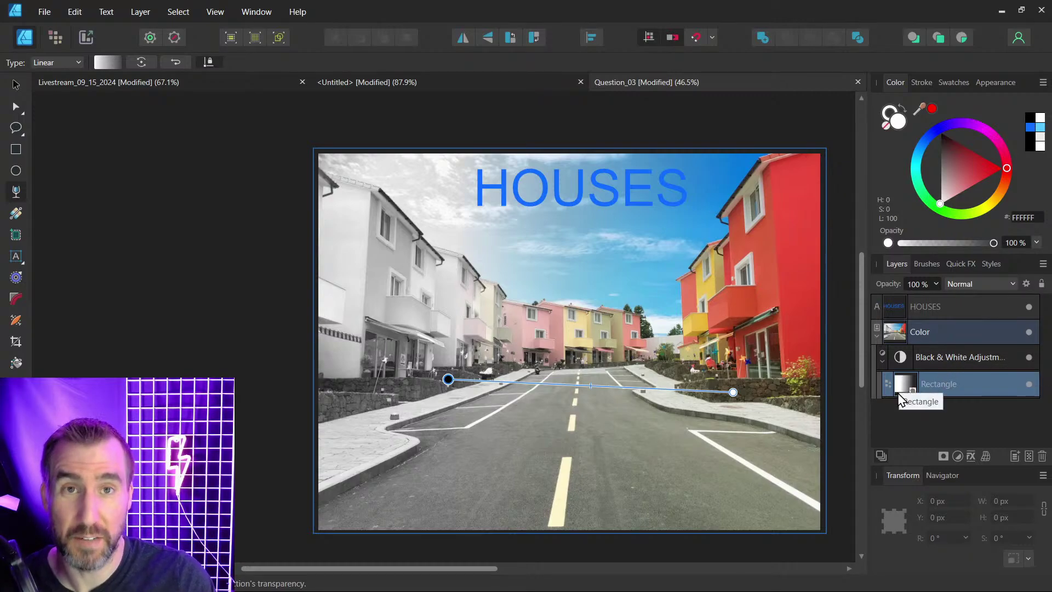
pyautogui.click(15, 87)
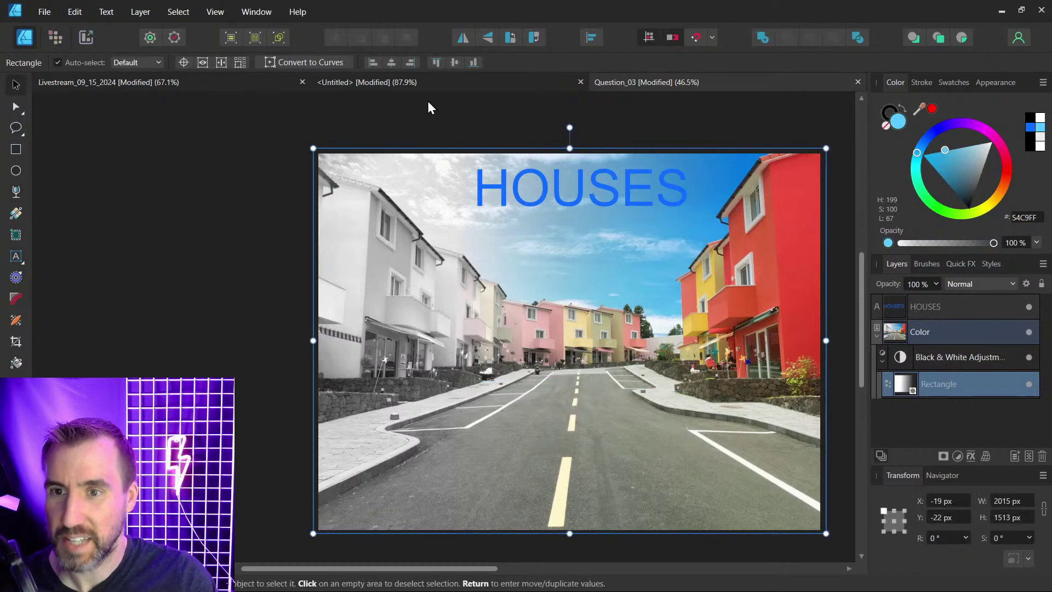
pyautogui.click(430, 107)
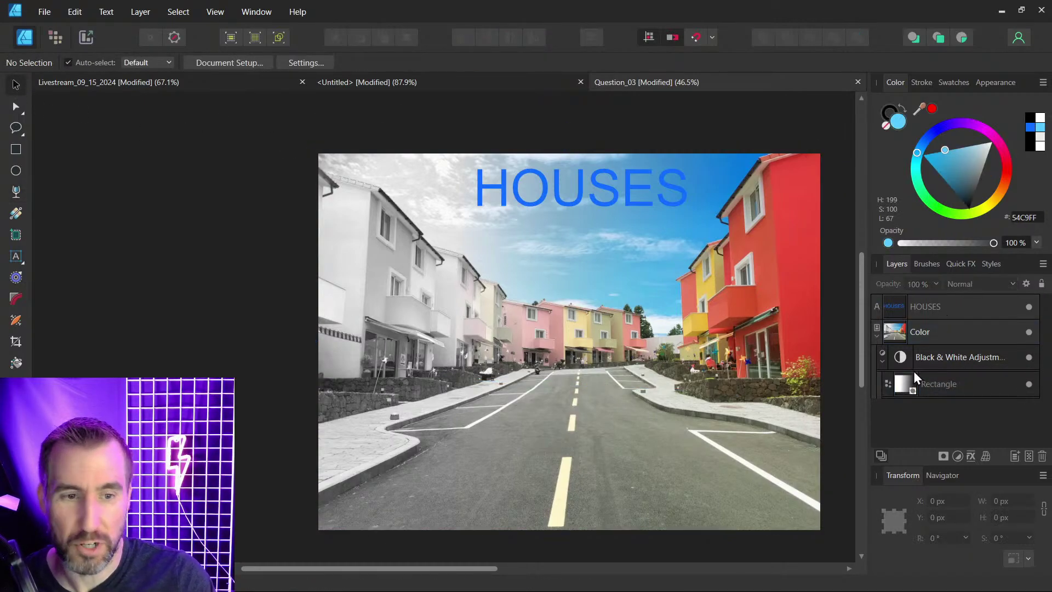
# Hide the rectangle mask and delete it from the Black & White adjustment.
pyautogui.click(1029, 384)
pyautogui.click(943, 359)
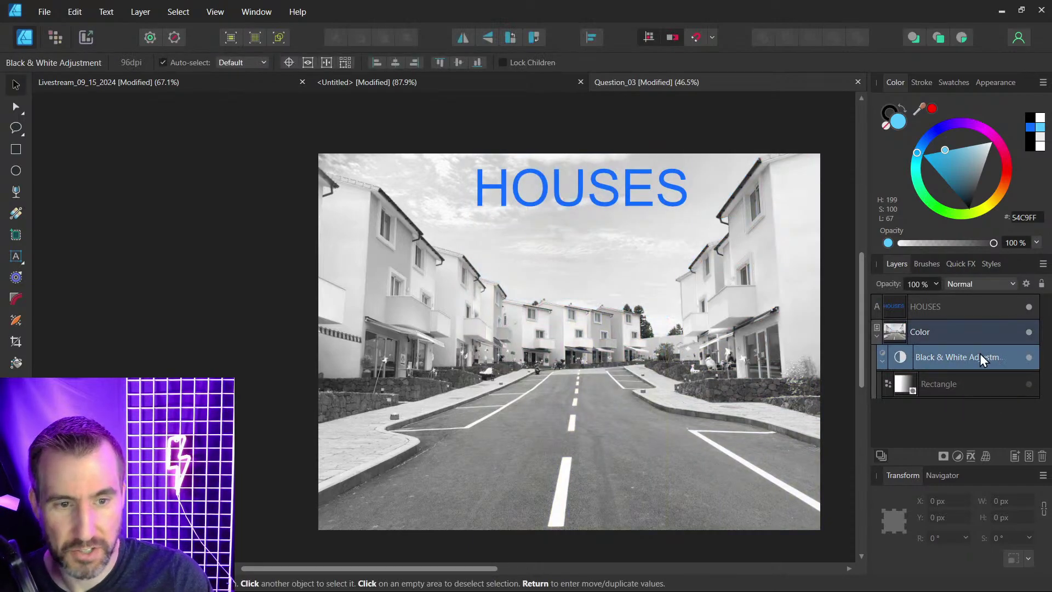
pyautogui.click(953, 385)
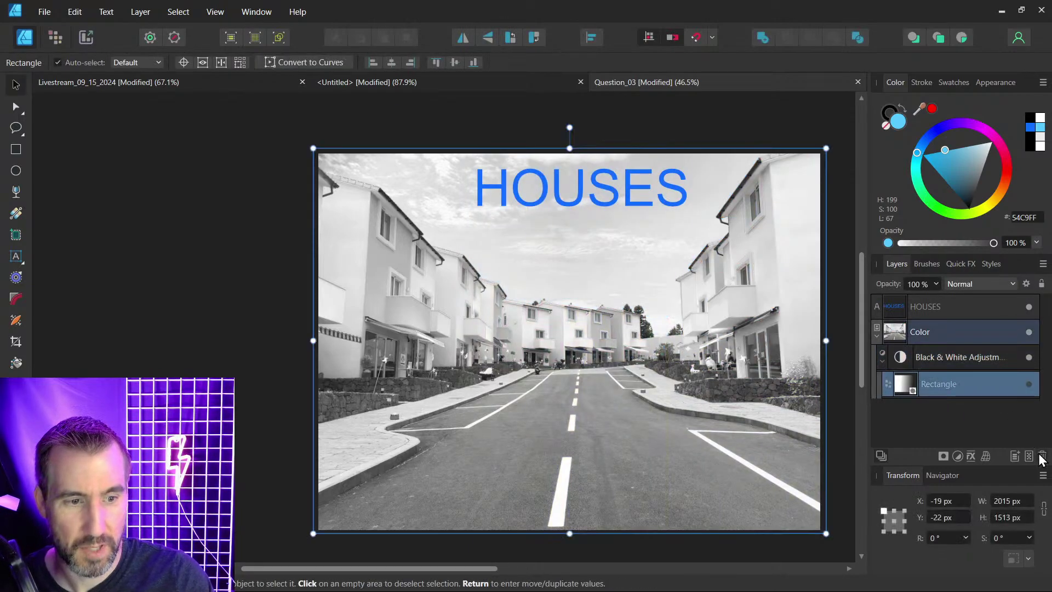
pyautogui.press('Delete')
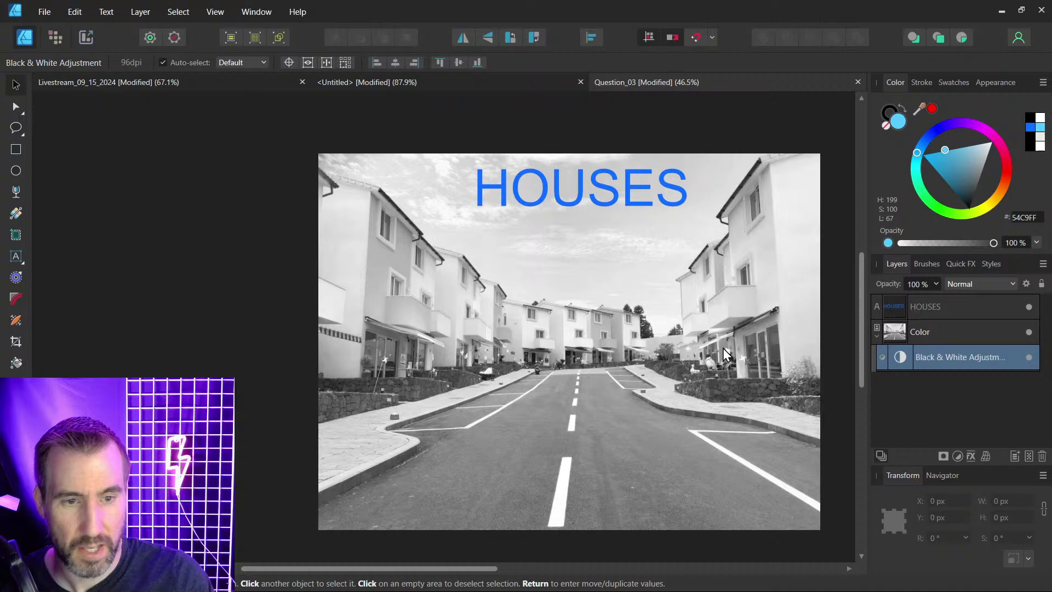
# Apply a horizontal linear gradient fill to the Black & White adjustment, from white near the left houses to black (000000) near the right houses.
pyautogui.click(16, 214)
pyautogui.moveTo(442, 302); pyautogui.dragTo(704, 301)
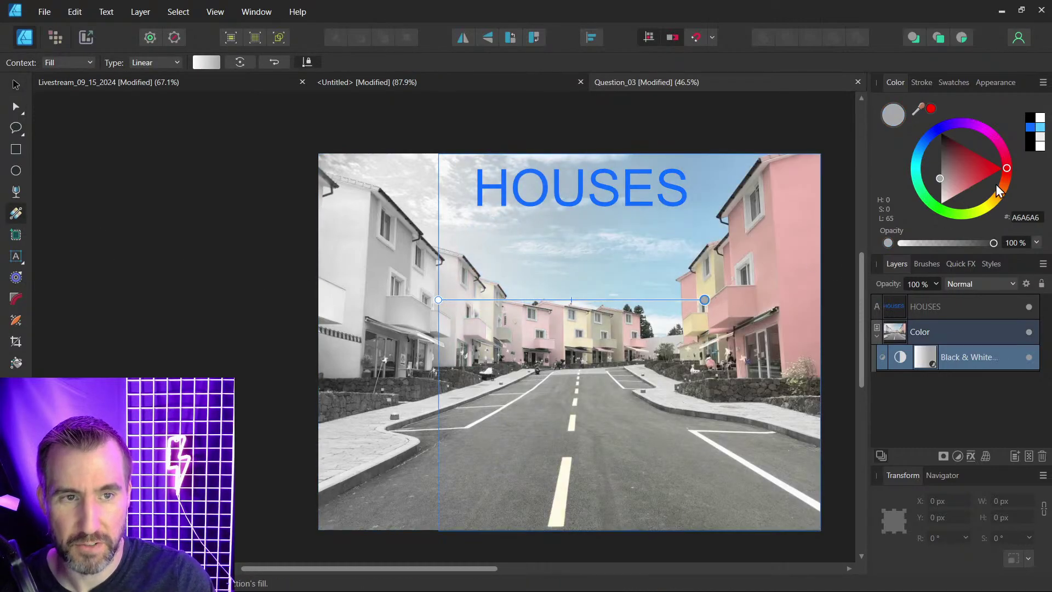
pyautogui.moveTo(944, 175); pyautogui.dragTo(917, 129)
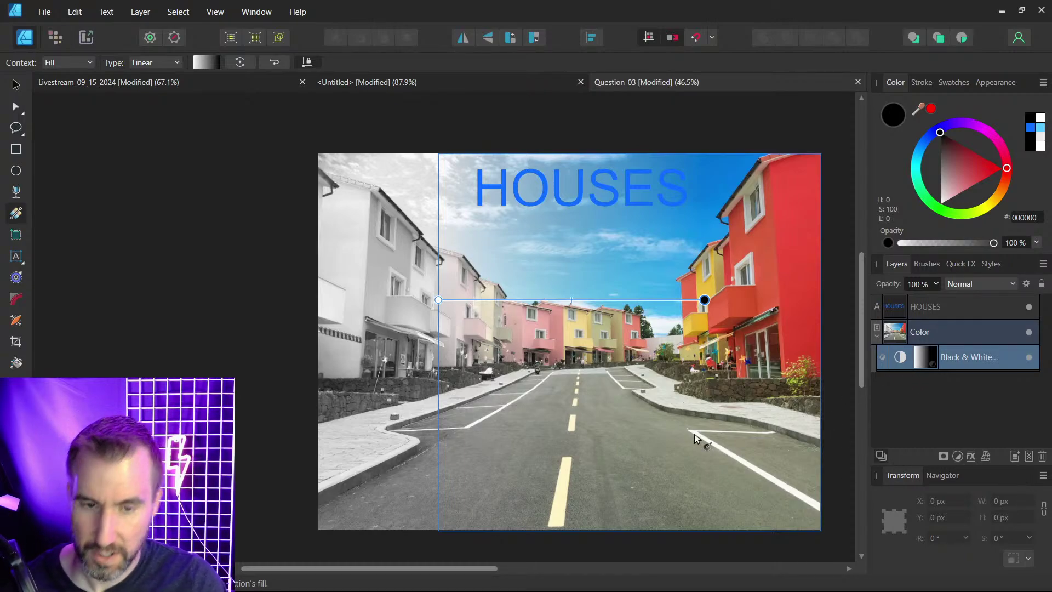
# Restore the window beside the chat, switch to the Livestream_09_15_2024 document and bring up the Question 4 artboard.
pyautogui.moveTo(629, 584)
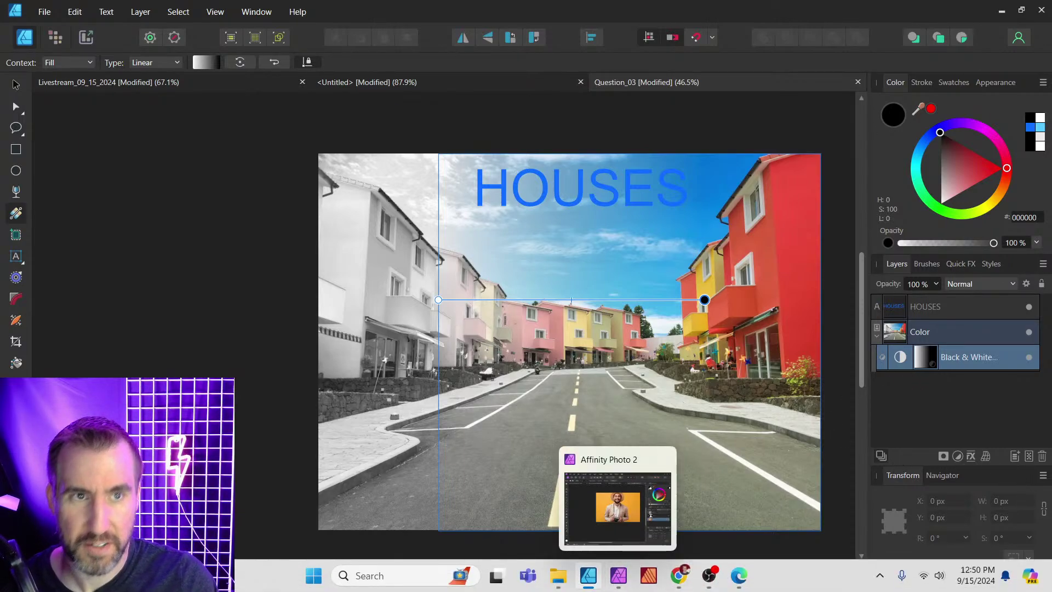
pyautogui.click(1022, 10)
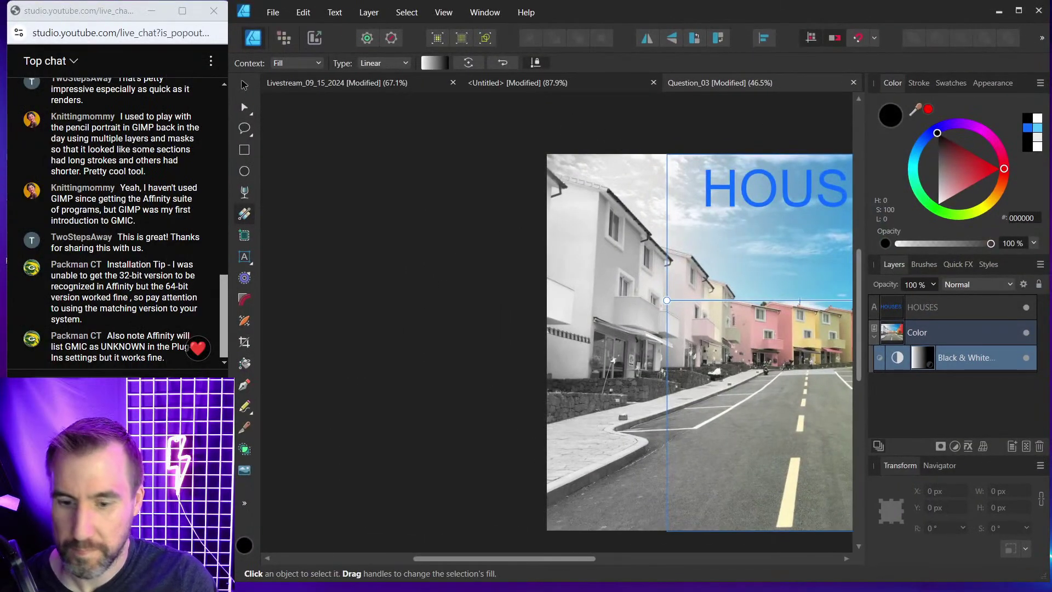
pyautogui.click(400, 77)
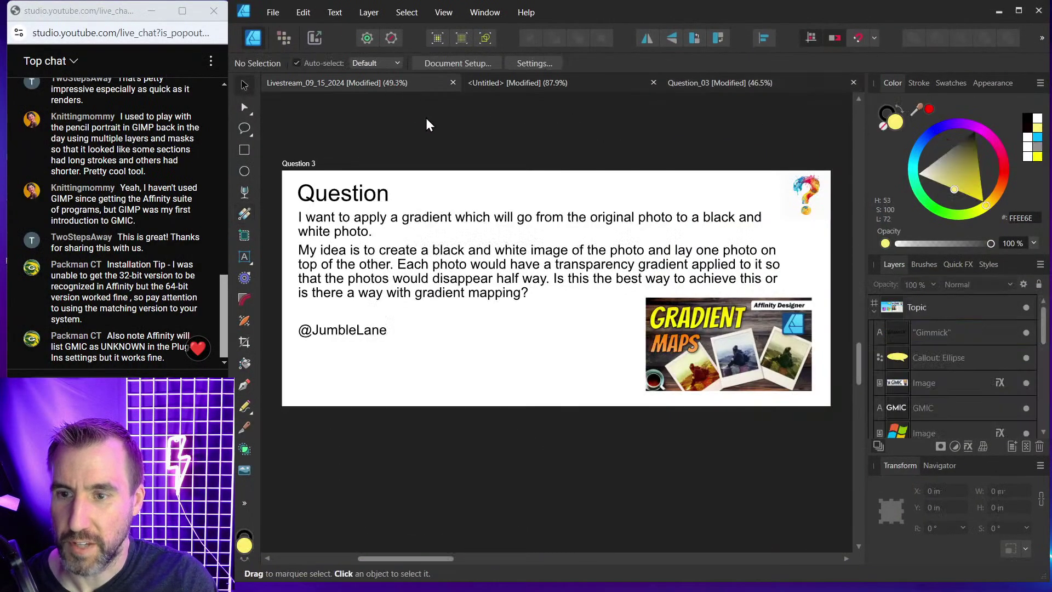
pyautogui.scroll(-5, 671, 245)
pyautogui.scroll(-2, 660, 244)
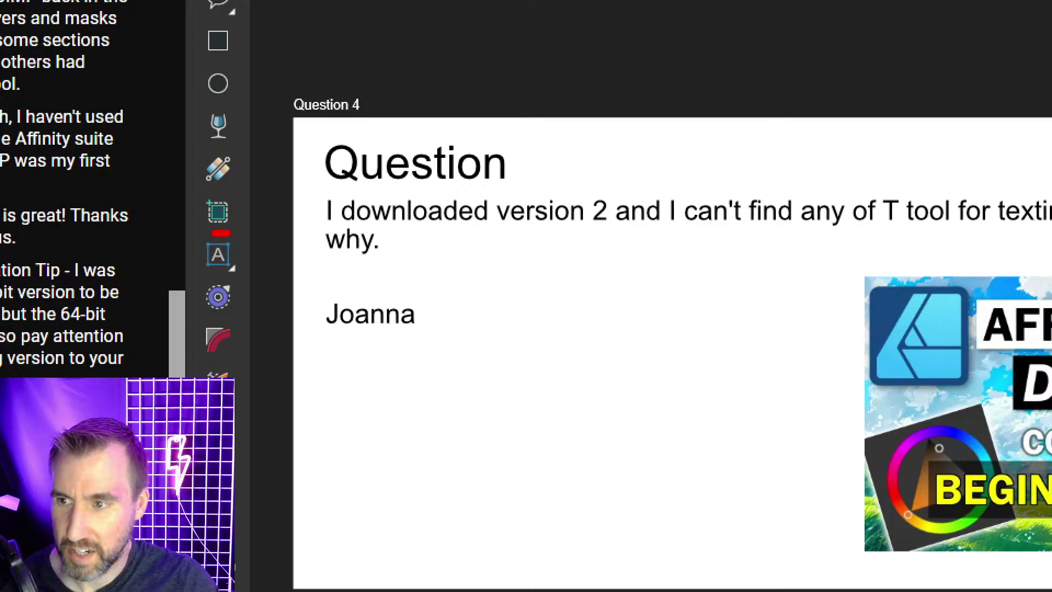
# Point out the text tool and examine the overflow tools hidden at the end of the toolbox, then close the list.
pyautogui.moveTo(220, 233)
pyautogui.mouseDown()
pyautogui.moveTo(184, 265)
pyautogui.moveTo(218, 292)
pyautogui.moveTo(249, 290)
pyautogui.moveTo(252, 263)
pyautogui.moveTo(226, 238)
pyautogui.mouseUp()
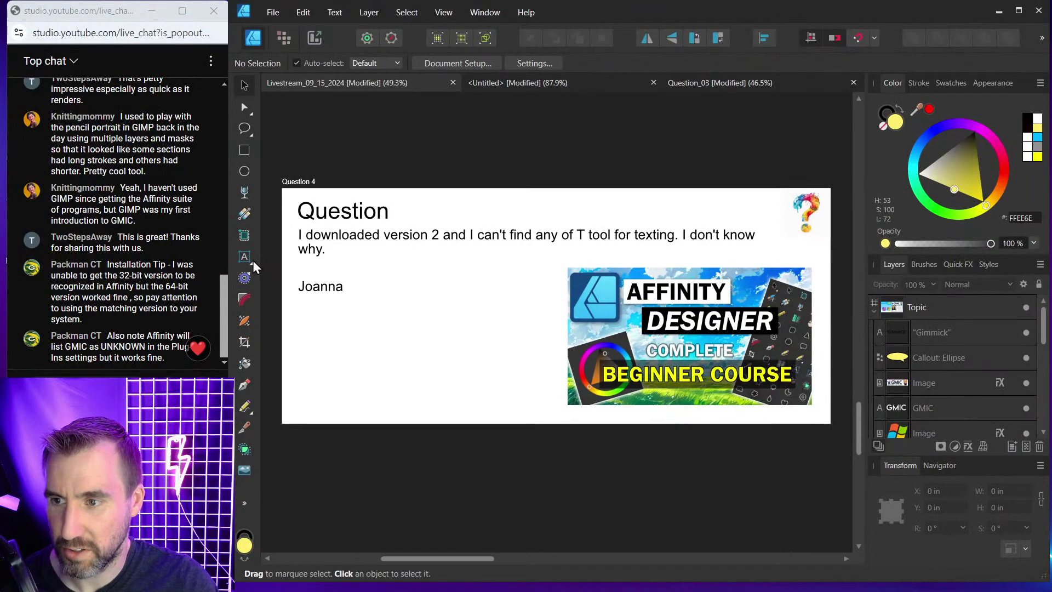
pyautogui.click(241, 260)
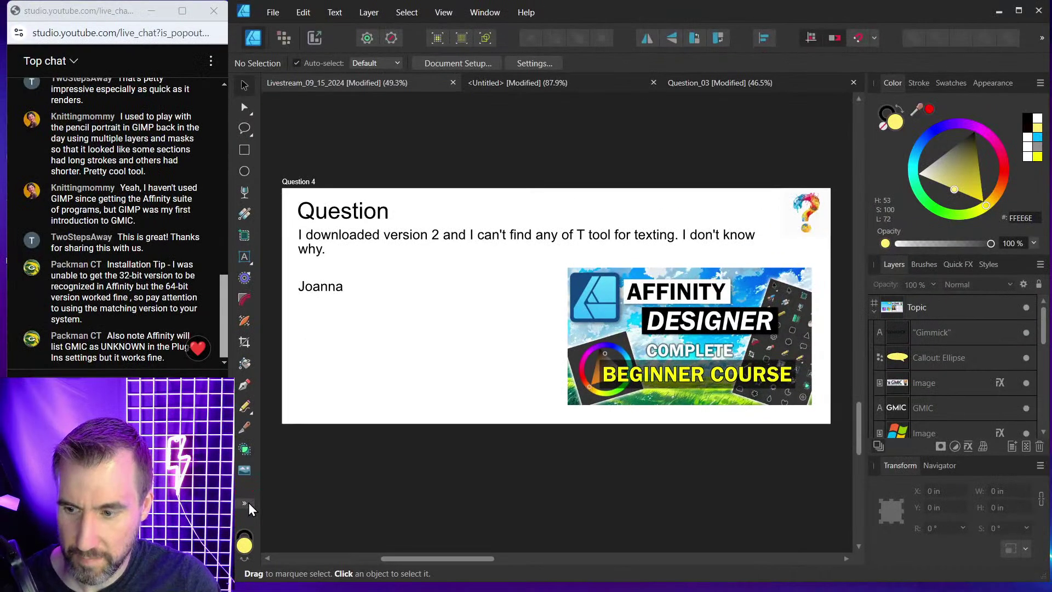
pyautogui.click(247, 506)
pyautogui.moveTo(310, 508)
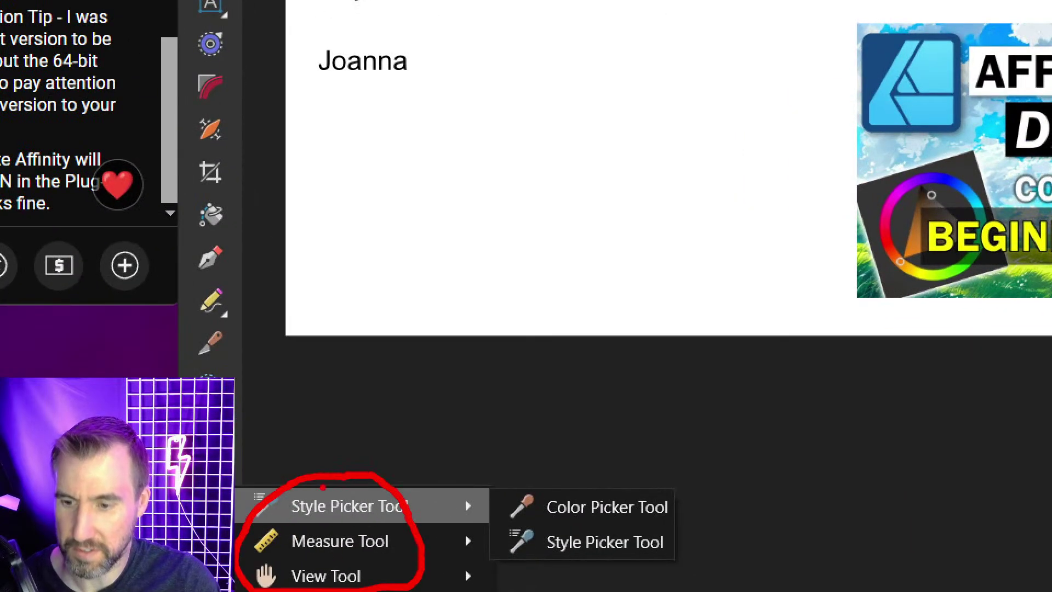
pyautogui.press('Escape')
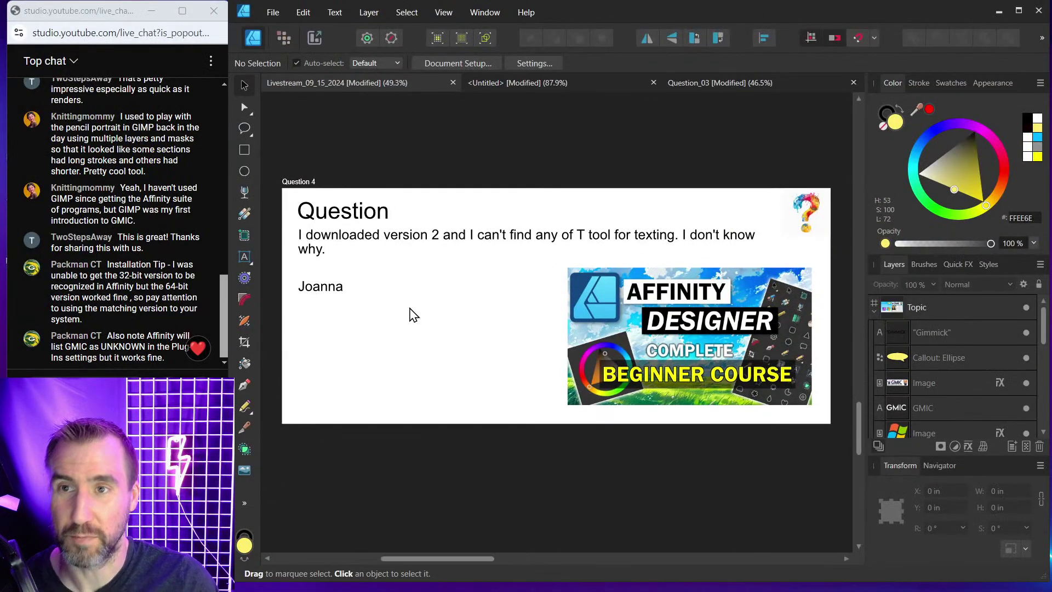
# Open the tool customization view to examine the full set of available tools, and close it.
pyautogui.click(443, 12)
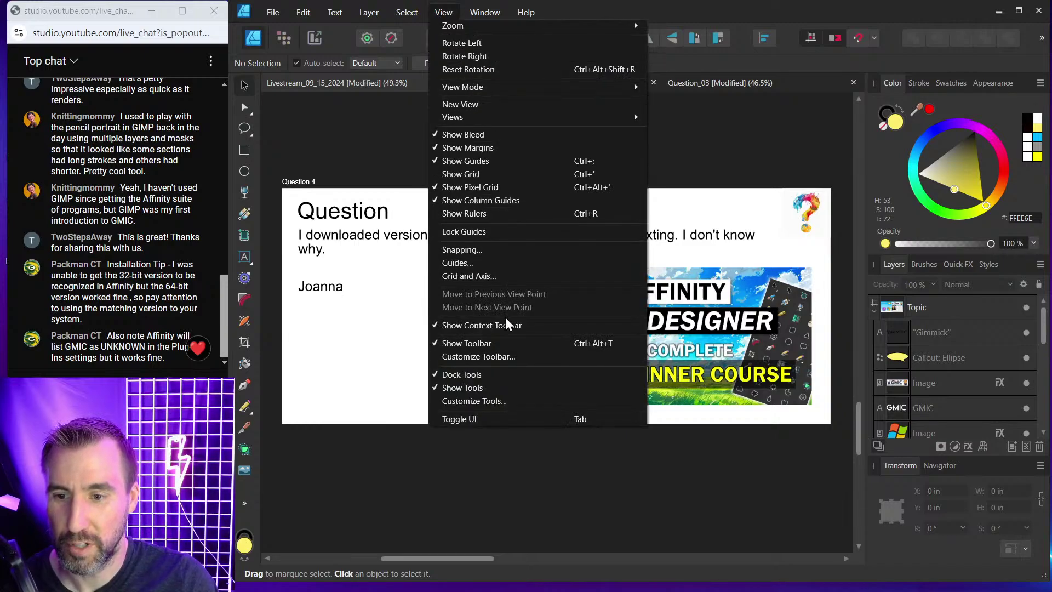
pyautogui.click(497, 406)
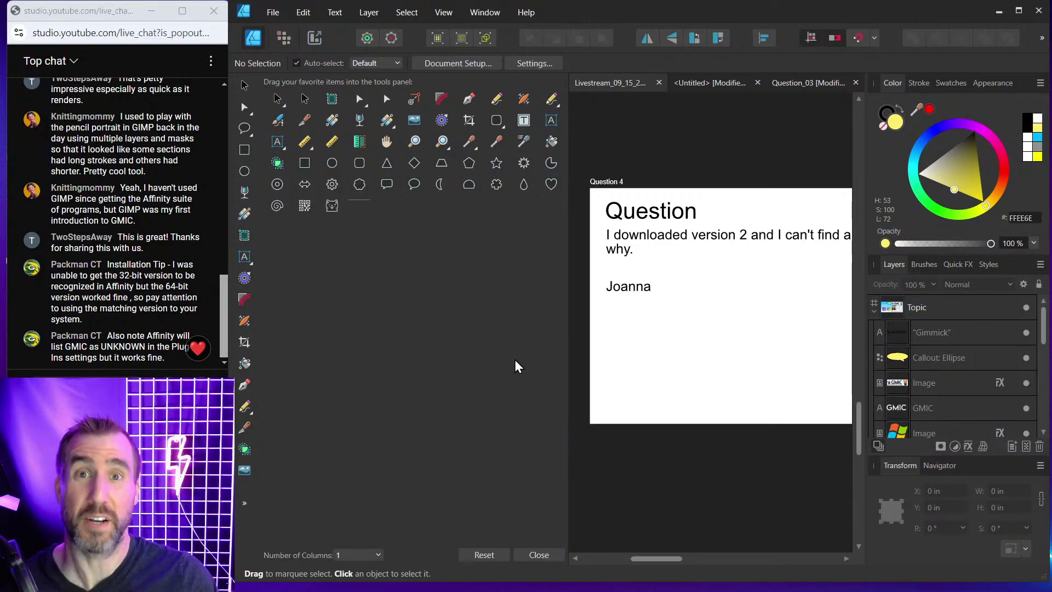
pyautogui.click(539, 555)
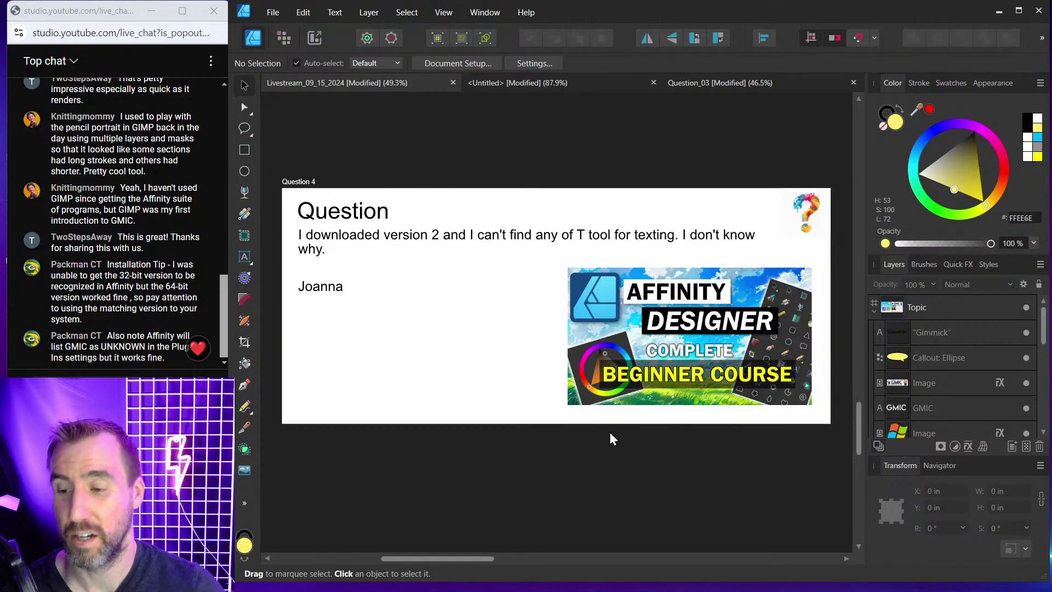
# Recheck the hidden overflow tools, revisit the tool customization view, and close it.
pyautogui.click(245, 506)
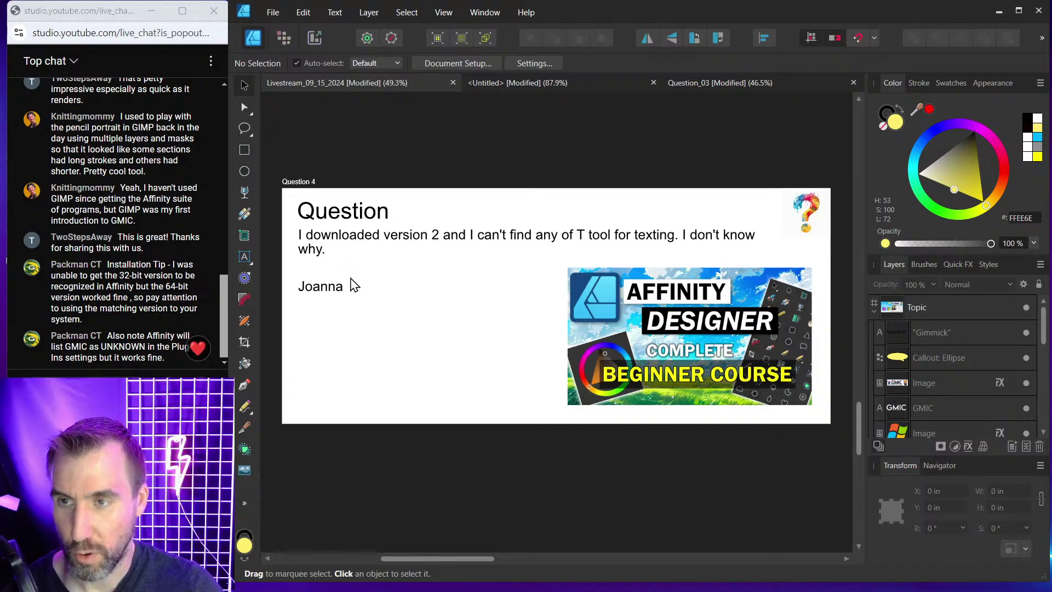
pyautogui.click(246, 508)
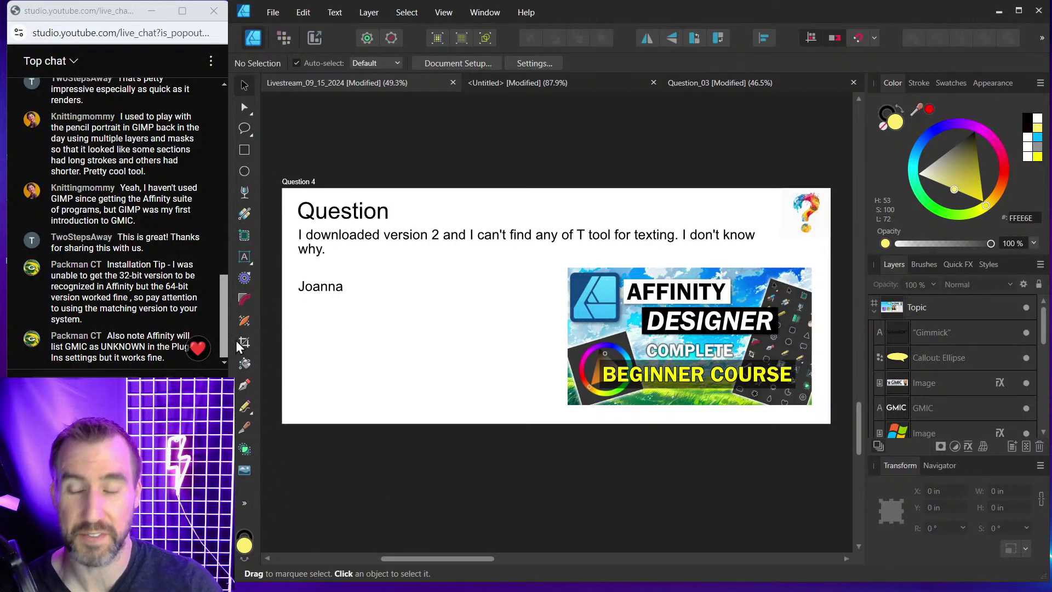
pyautogui.click(245, 504)
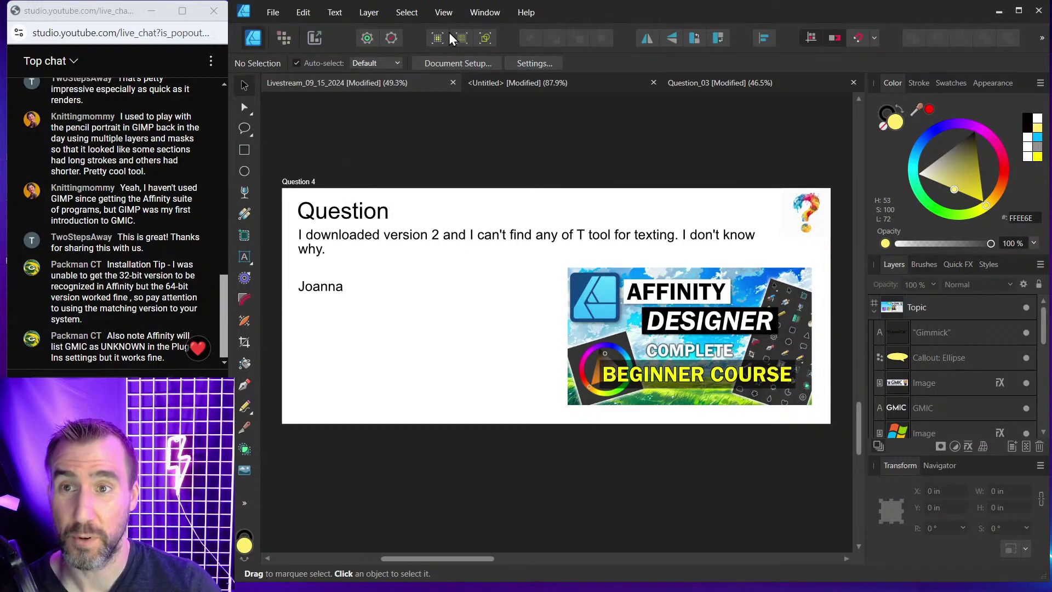
pyautogui.click(443, 12)
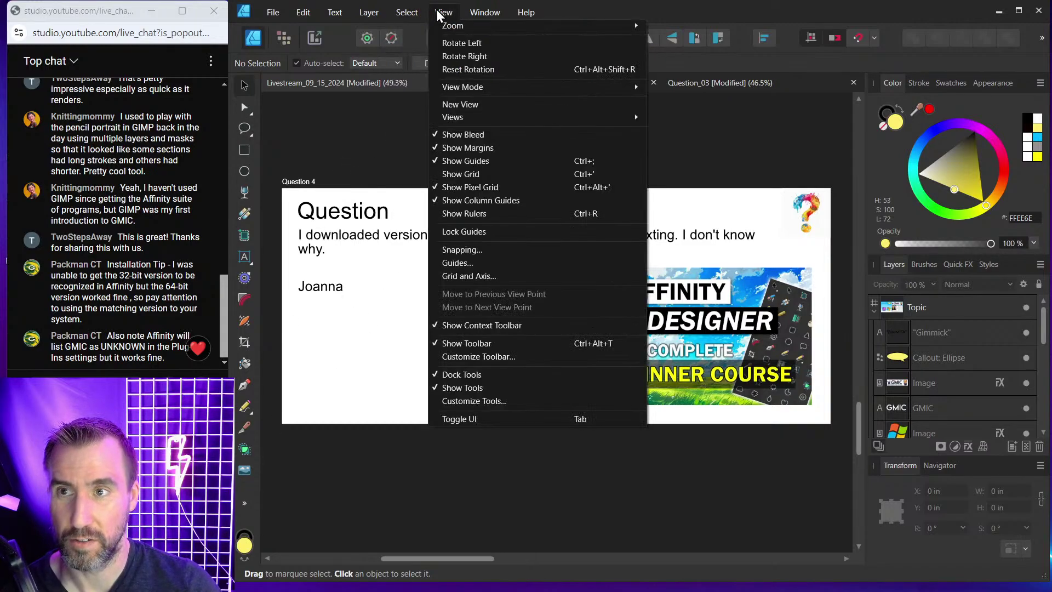
pyautogui.click(500, 402)
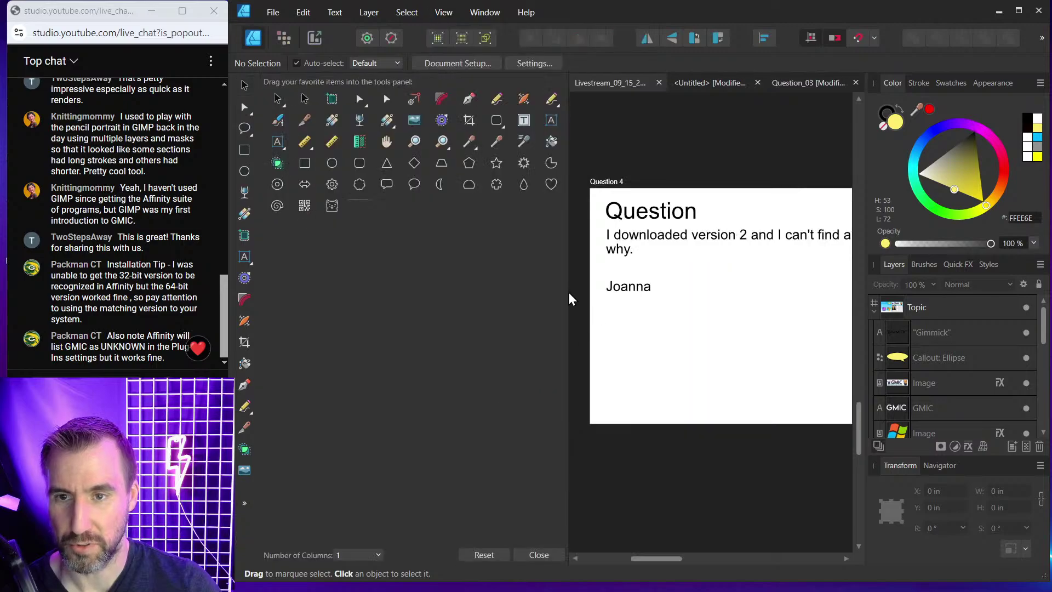
pyautogui.click(538, 555)
# Go to the Question 5 artboard and read the question about turning gray to white for a coloring book.
pyautogui.scroll(-5, 521, 235)
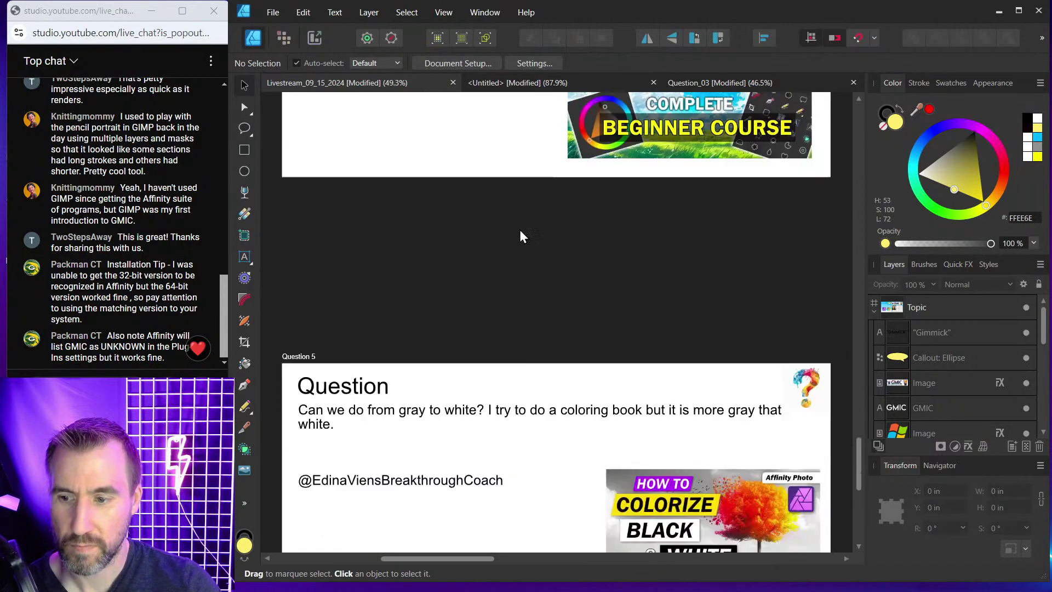
pyautogui.scroll(-4, 521, 235)
pyautogui.scroll(3, 521, 235)
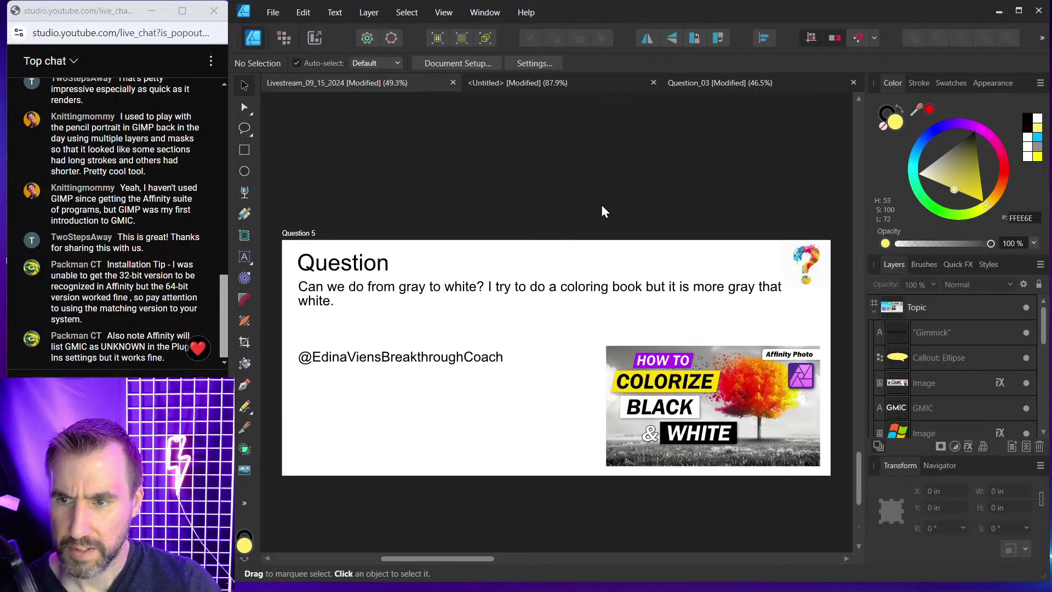
pyautogui.scroll(-1, 600, 212)
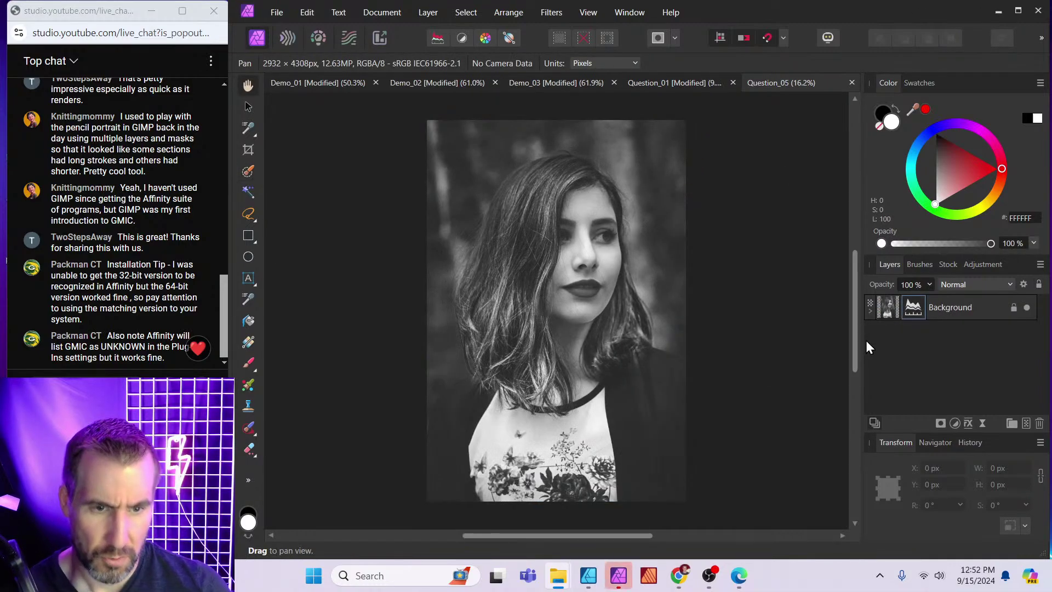
# In Affinity Photo, expand the Background layer of Question_05 and delete its nested Levels adjustment.
pyautogui.click(870, 311)
pyautogui.click(883, 336)
pyautogui.click(1039, 423)
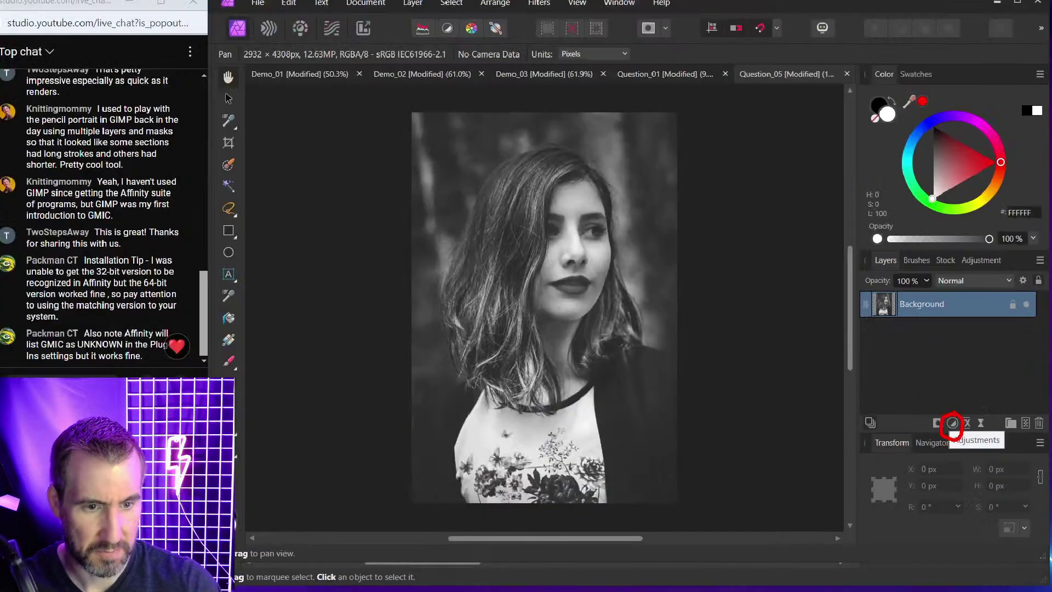
# Add a Levels adjustment to the Background layer and set its black level to 15%.
pyautogui.click(952, 422)
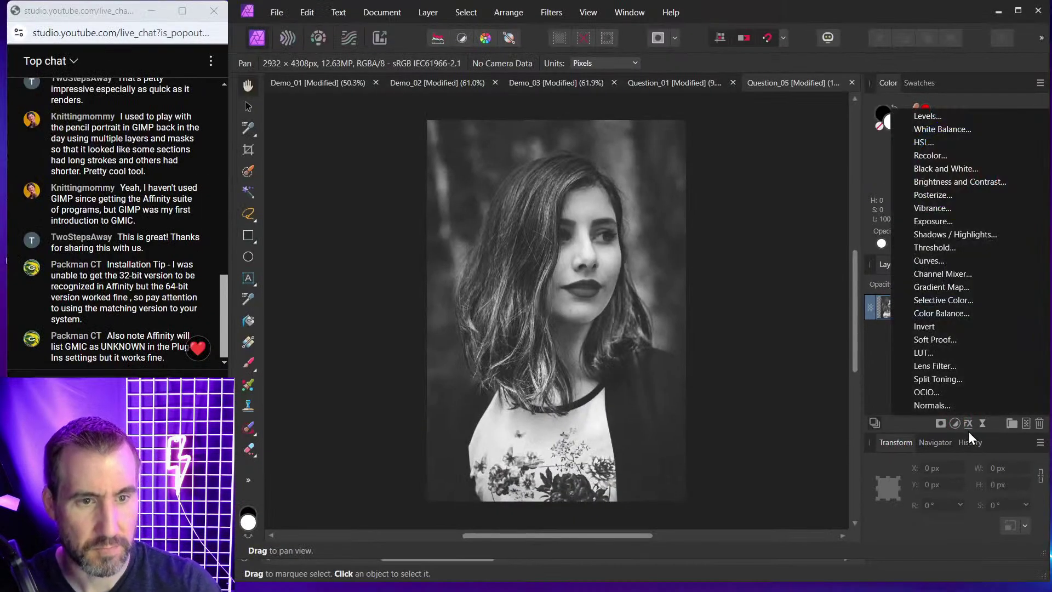
pyautogui.click(936, 120)
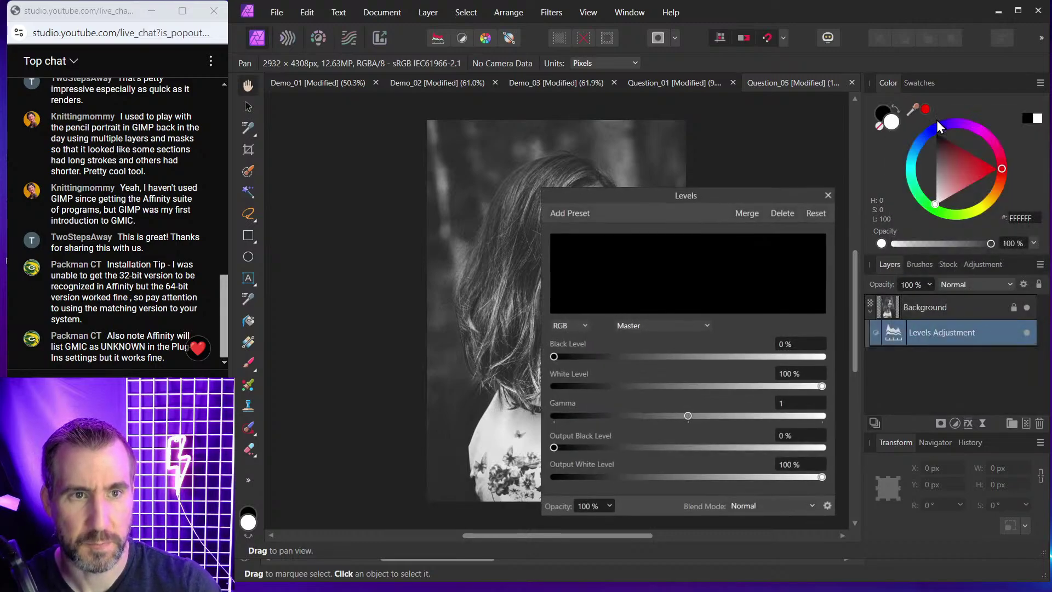
pyautogui.moveTo(760, 192); pyautogui.dragTo(906, 129)
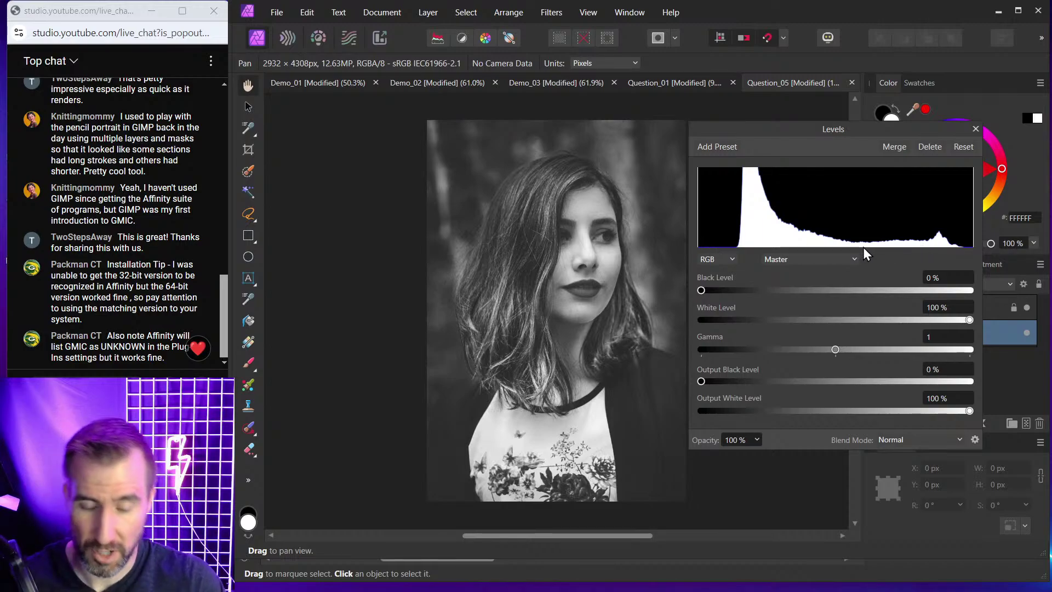
pyautogui.moveTo(848, 129); pyautogui.dragTo(866, 133)
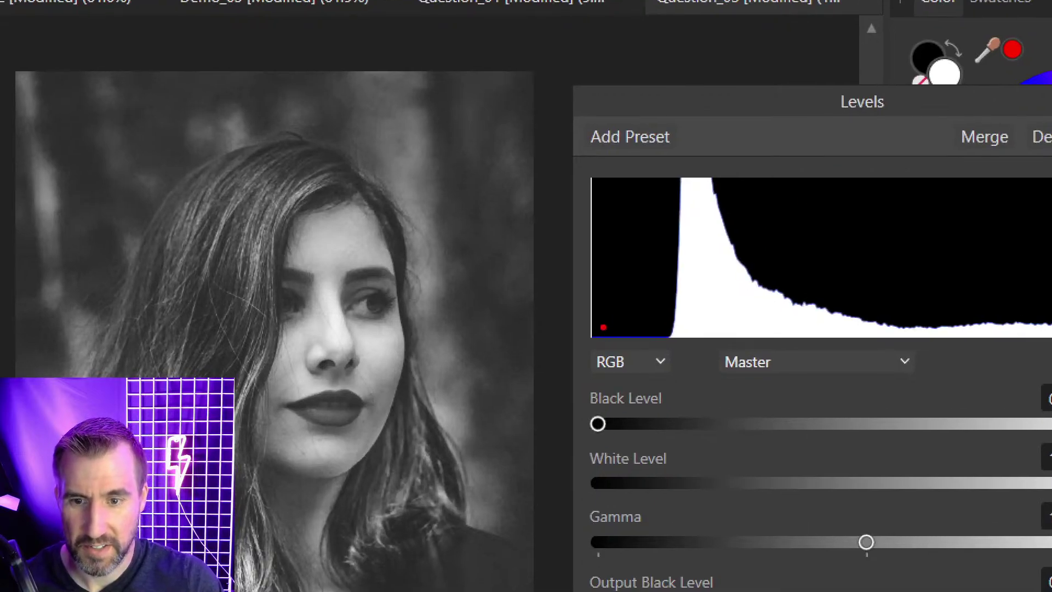
pyautogui.moveTo(603, 327)
pyautogui.mouseDown()
pyautogui.moveTo(583, 342)
pyautogui.moveTo(630, 356)
pyautogui.moveTo(666, 358)
pyautogui.moveTo(687, 342)
pyautogui.moveTo(603, 328)
pyautogui.mouseUp()
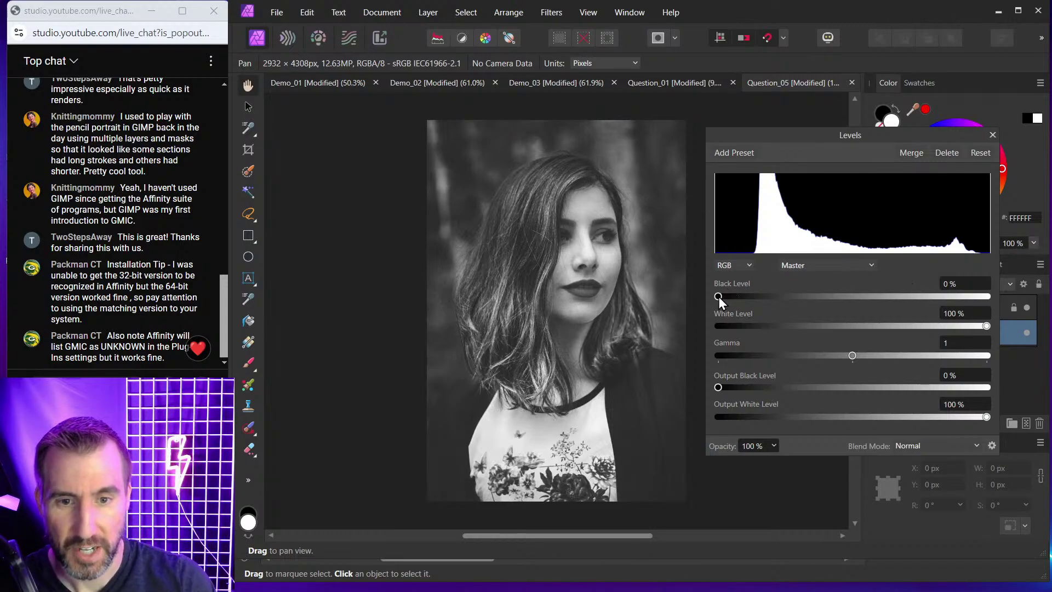
pyautogui.moveTo(718, 297); pyautogui.dragTo(761, 300)
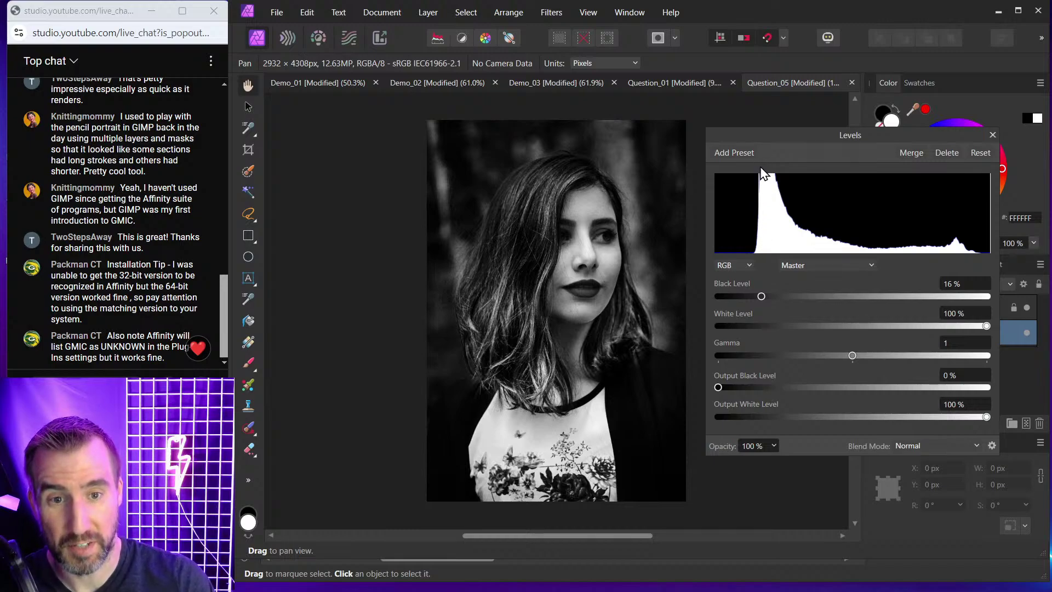
pyautogui.moveTo(761, 297)
pyautogui.mouseDown()
pyautogui.moveTo(750, 297)
pyautogui.moveTo(762, 301)
pyautogui.mouseUp()
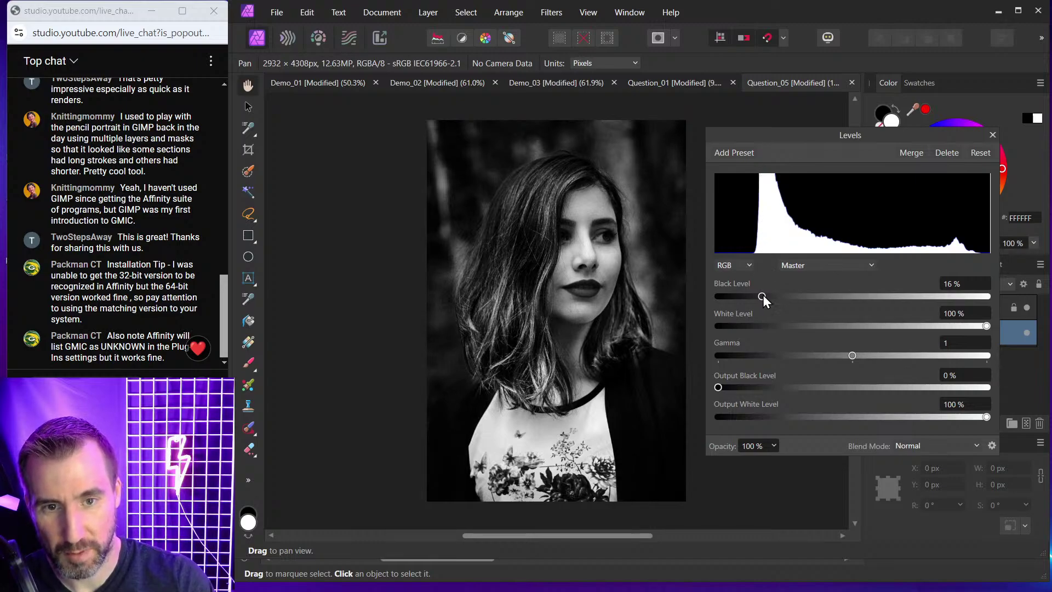
pyautogui.moveTo(763, 295); pyautogui.dragTo(759, 296)
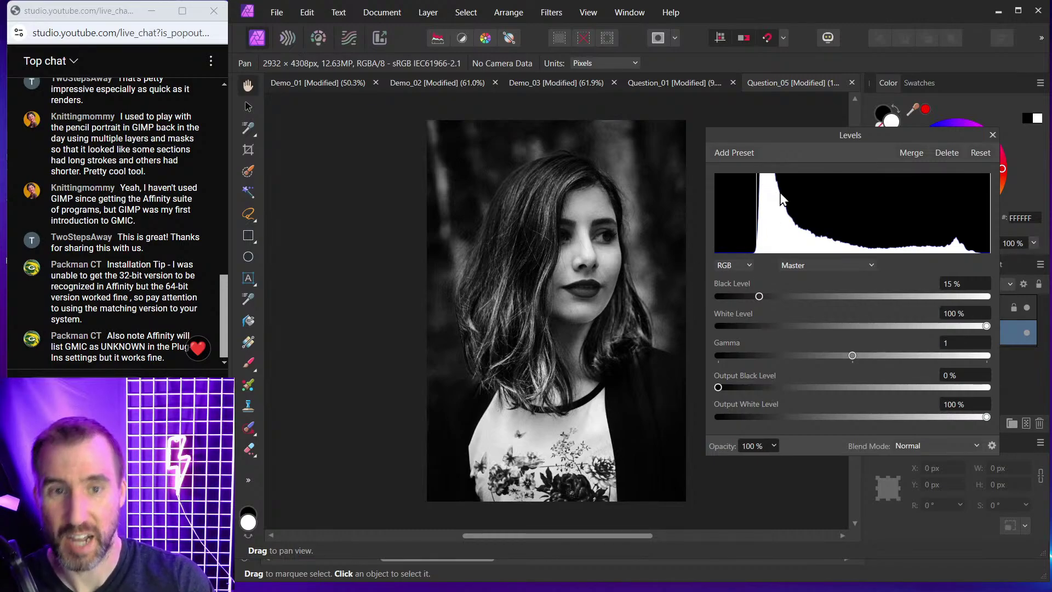
# Reset the Levels adjustment and show the Histogram directly above the Levels dialog at a similar width.
pyautogui.click(976, 153)
pyautogui.moveTo(947, 135); pyautogui.dragTo(932, 214)
pyautogui.click(630, 12)
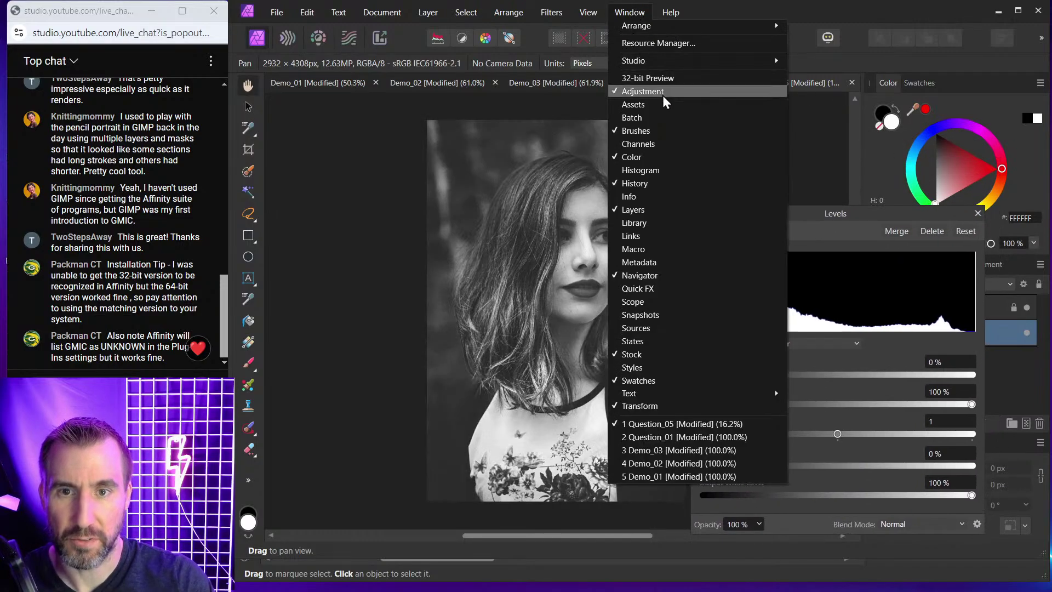
pyautogui.click(657, 171)
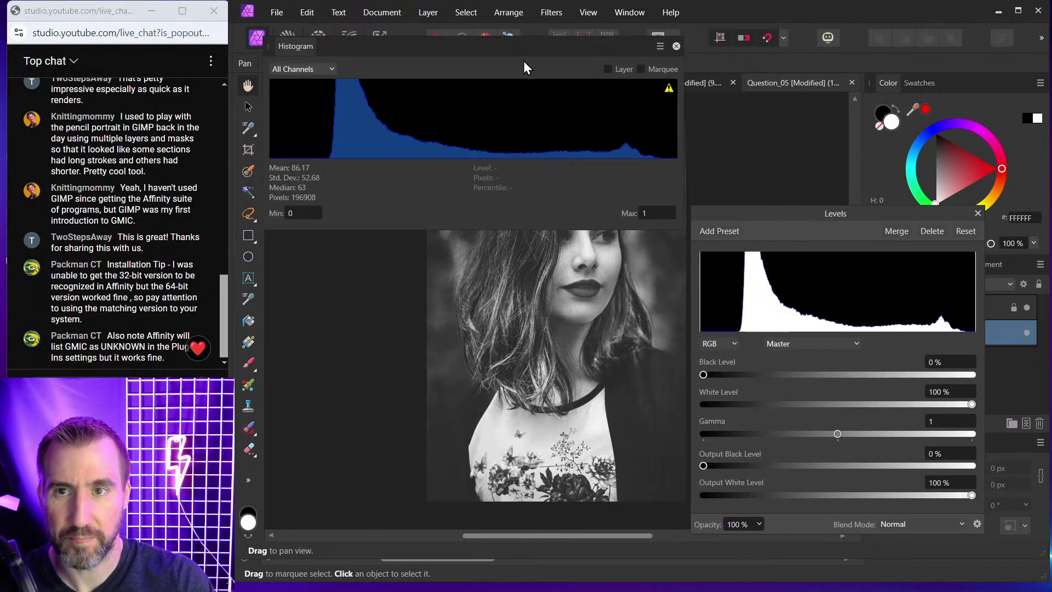
pyautogui.moveTo(524, 60); pyautogui.dragTo(827, 20)
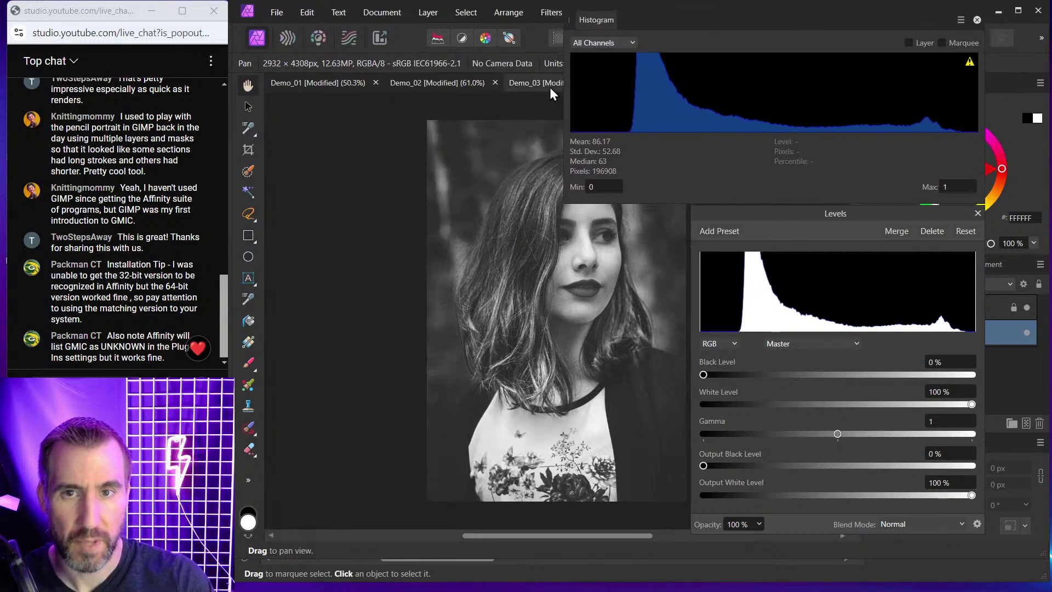
pyautogui.moveTo(567, 87); pyautogui.dragTo(691, 98)
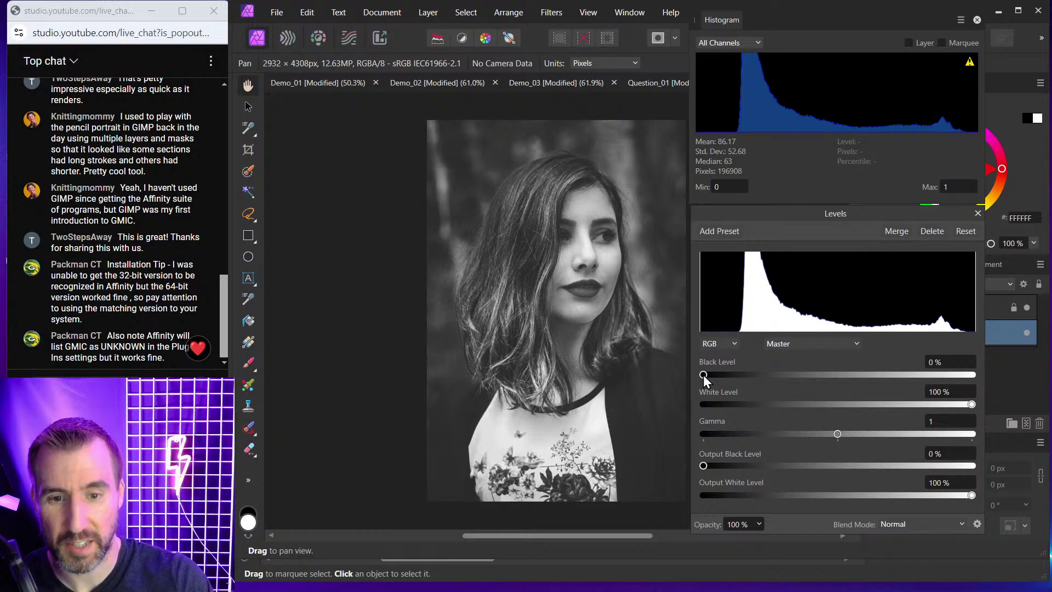
# Try a black level of 16% with white levels of 96% and 87%, and reset the Levels adjustment.
pyautogui.moveTo(702, 374); pyautogui.dragTo(745, 374)
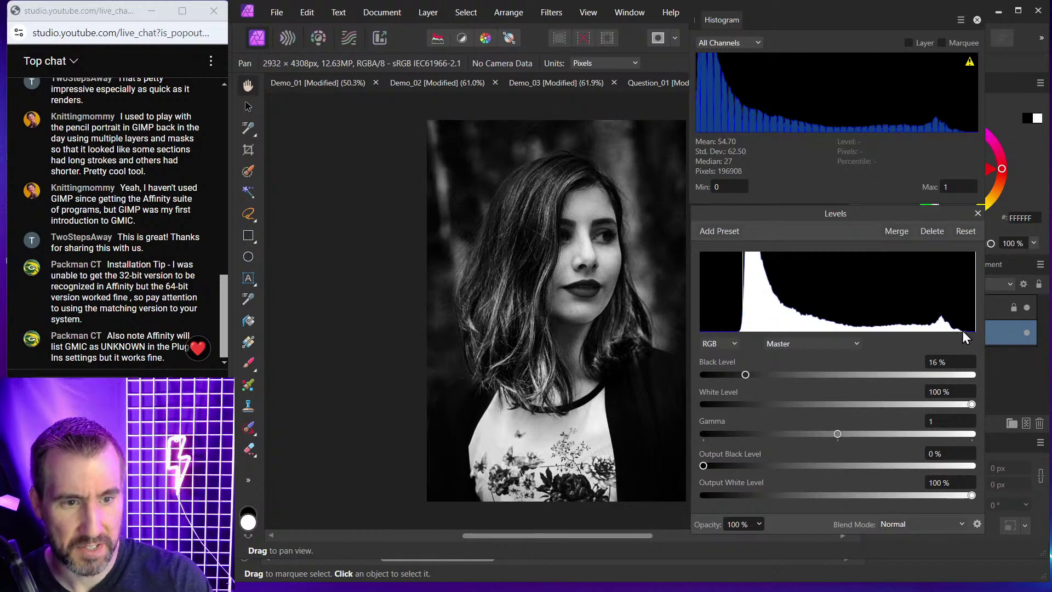
pyautogui.moveTo(972, 405); pyautogui.dragTo(961, 406)
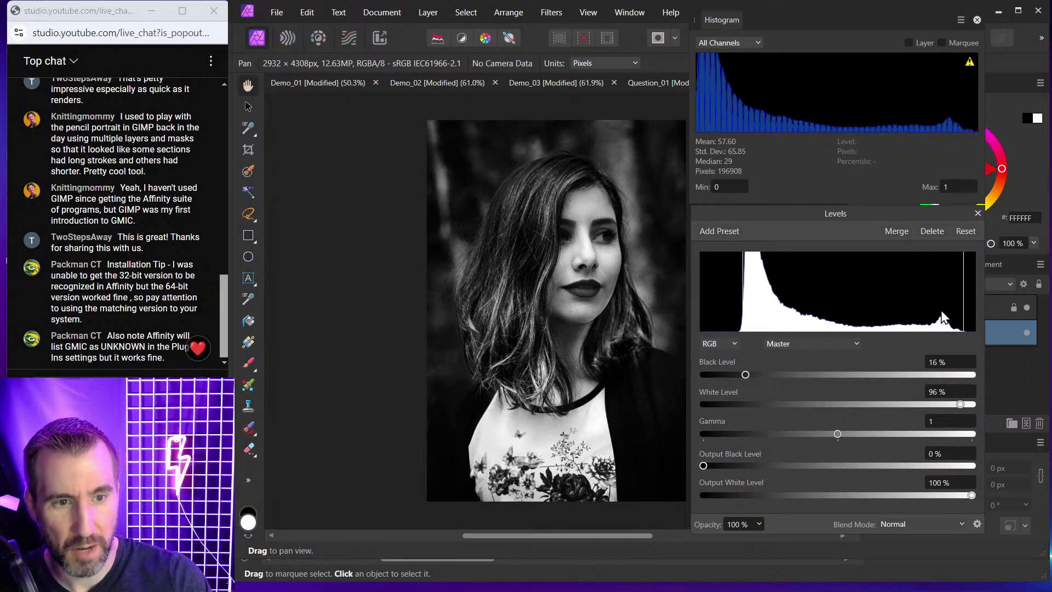
pyautogui.moveTo(960, 403); pyautogui.dragTo(937, 404)
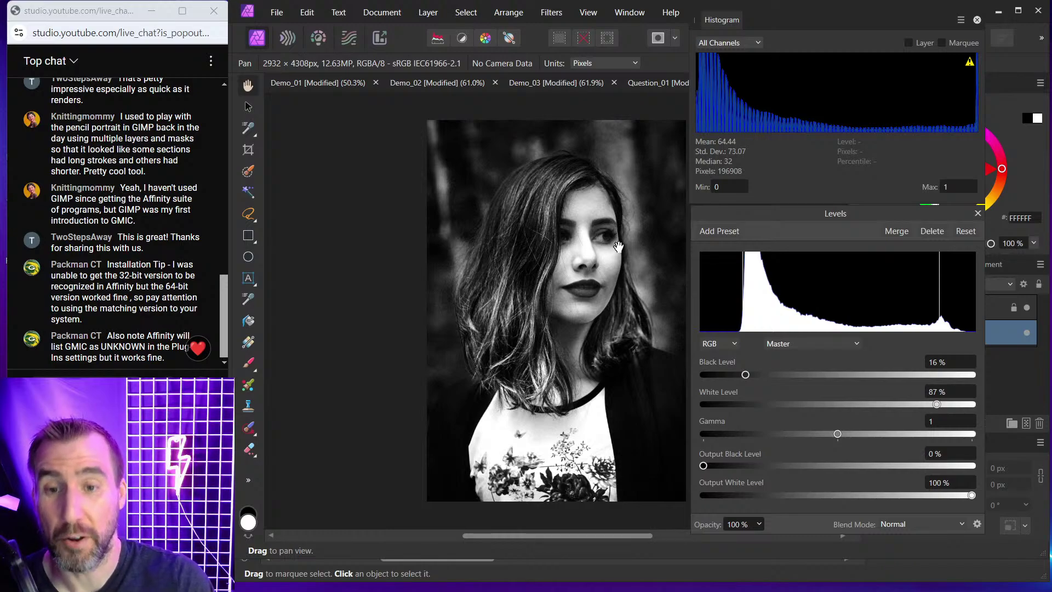
pyautogui.moveTo(936, 404)
pyautogui.mouseDown()
pyautogui.moveTo(880, 414)
pyautogui.moveTo(783, 403)
pyautogui.moveTo(1000, 412)
pyautogui.mouseUp()
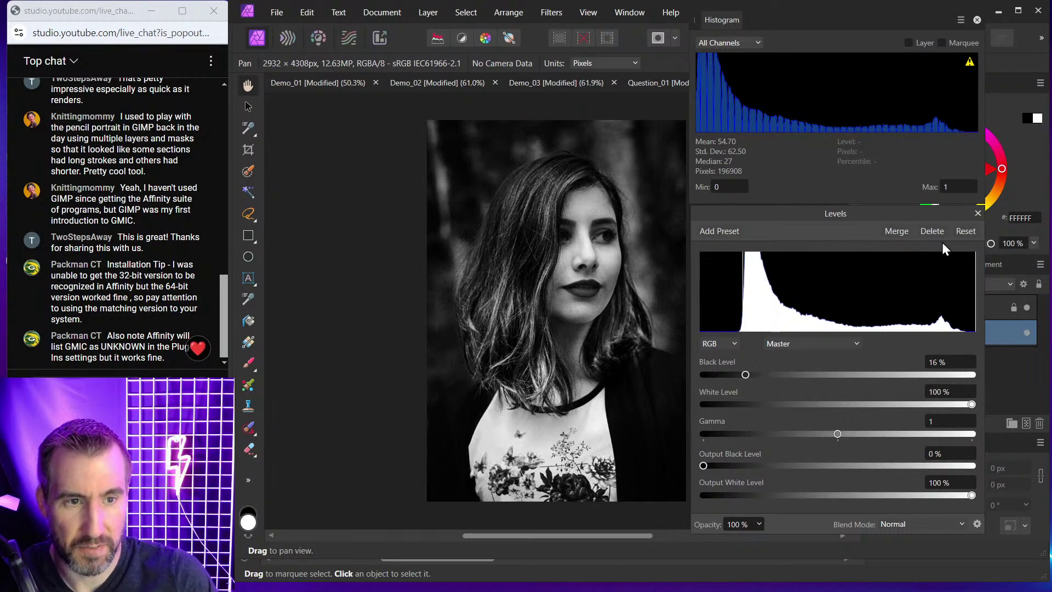
pyautogui.click(963, 233)
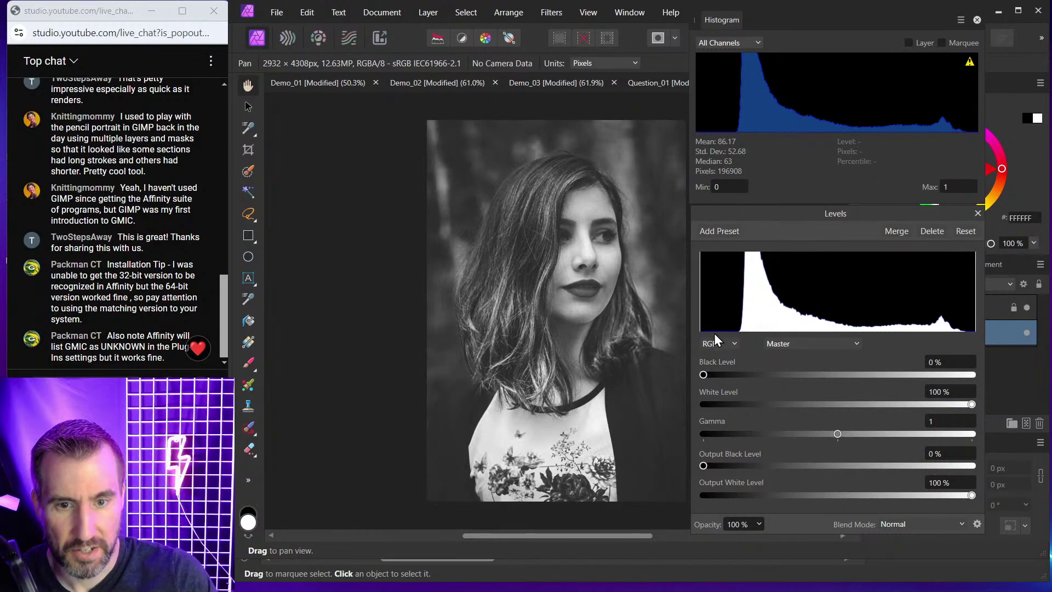
# Set the black level to 16% and the white level to 96%, close the Histogram, and delete the Levels adjustment.
pyautogui.moveTo(704, 375); pyautogui.dragTo(745, 375)
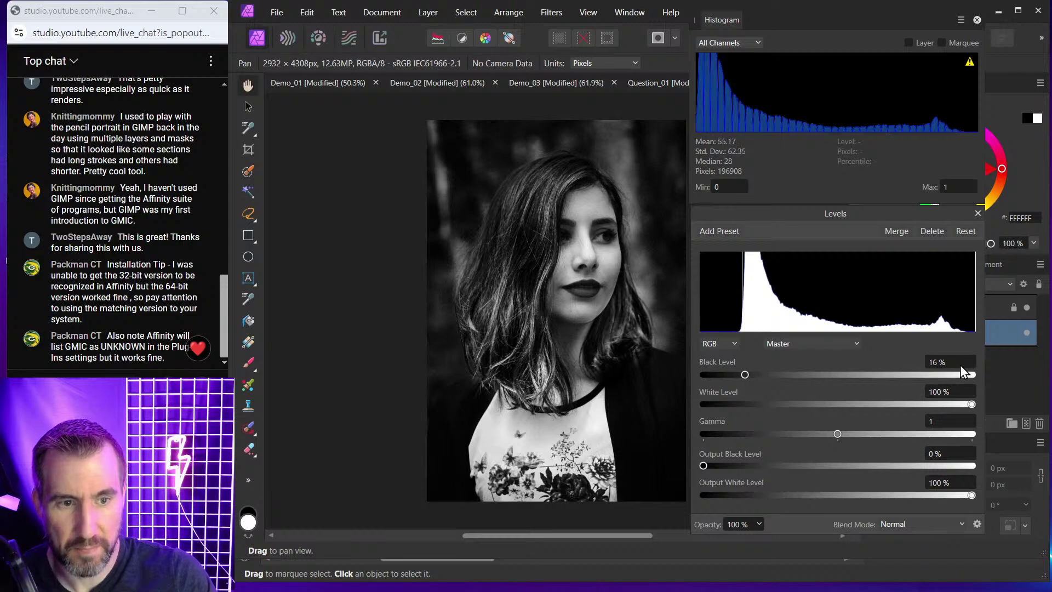
pyautogui.moveTo(972, 403); pyautogui.dragTo(961, 404)
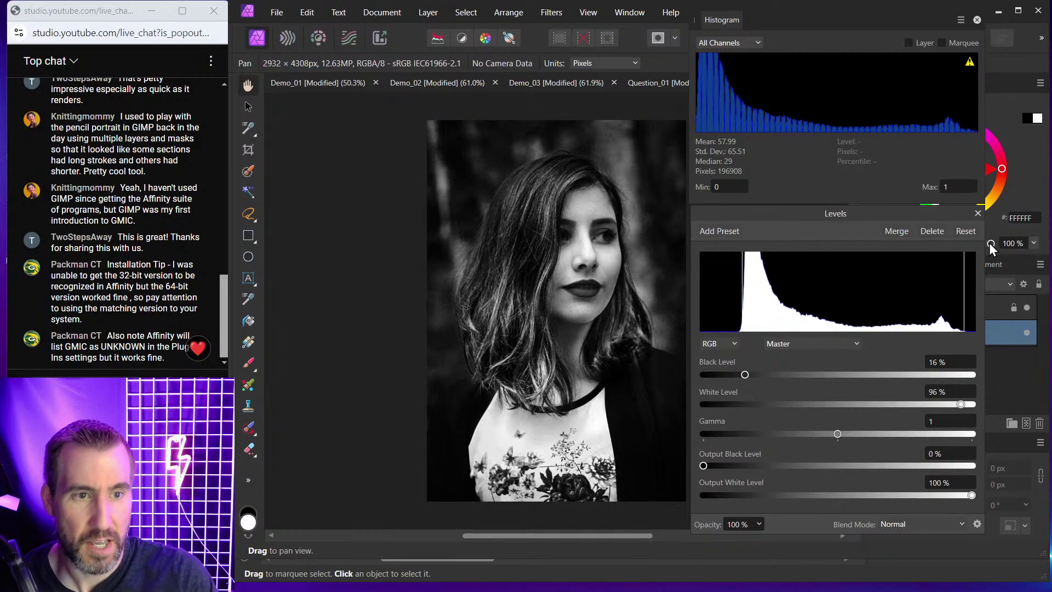
pyautogui.click(978, 213)
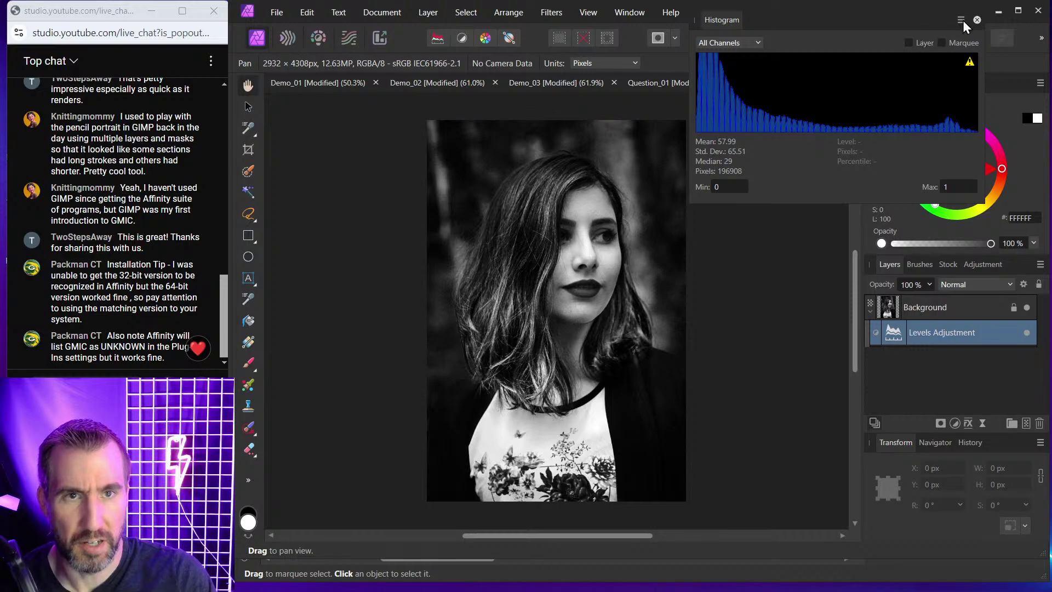
pyautogui.click(978, 20)
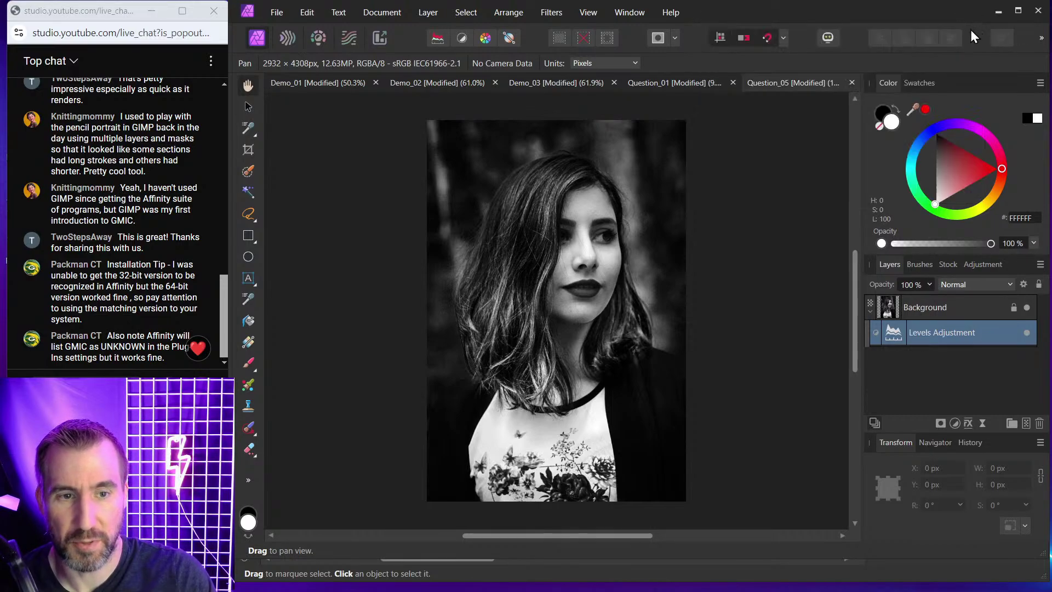
pyautogui.click(1040, 423)
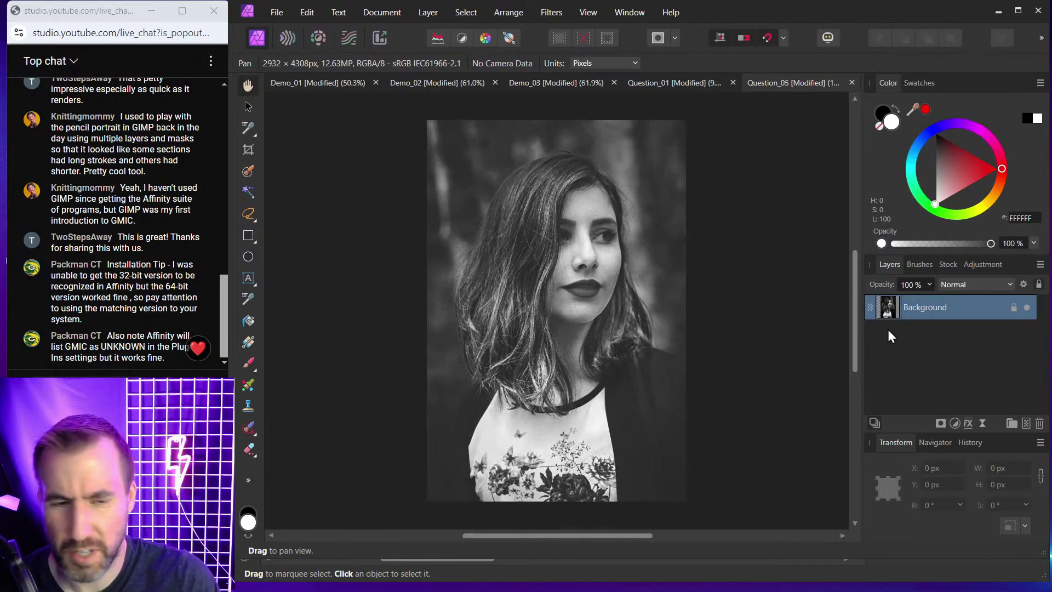
# Try a Threshold adjustment of 34% on the Background layer, inspect its edges up close, and delete the adjustment.
pyautogui.click(956, 424)
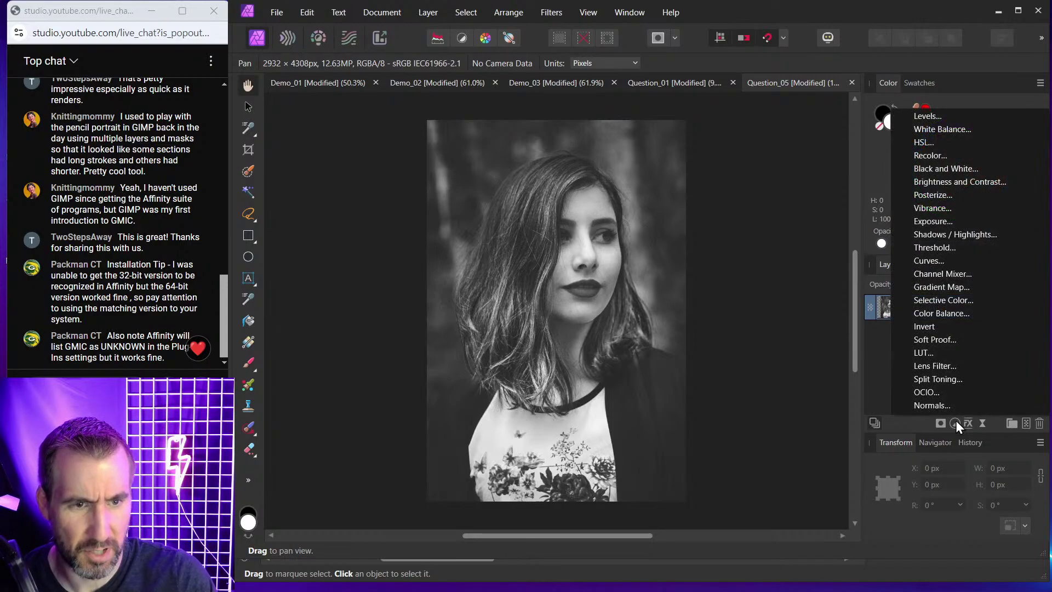
pyautogui.click(946, 249)
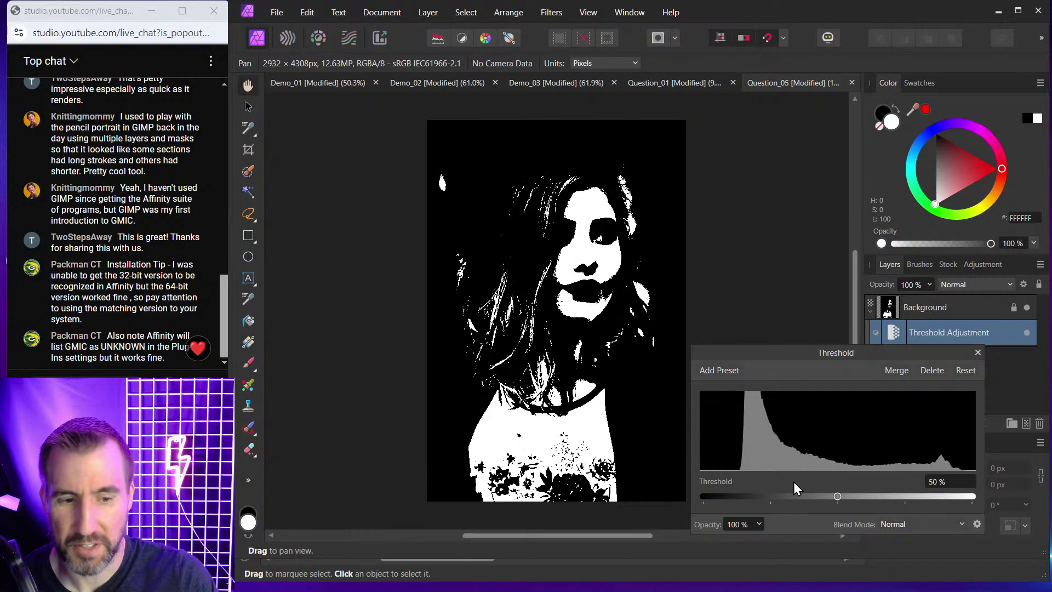
pyautogui.moveTo(834, 498); pyautogui.dragTo(795, 498)
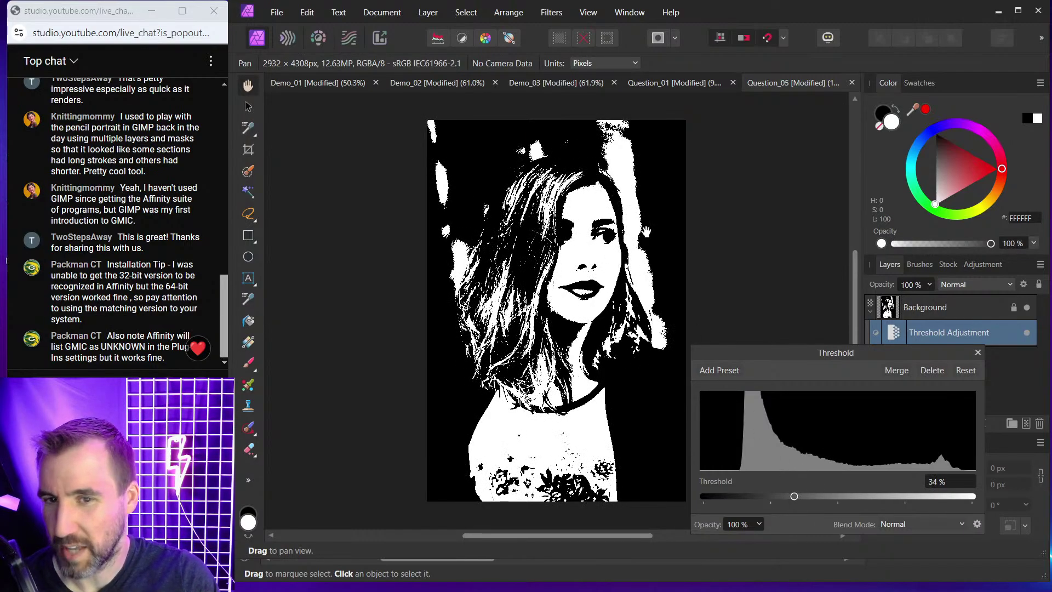
pyautogui.scroll(5, 626, 209)
pyautogui.scroll(4, 626, 209)
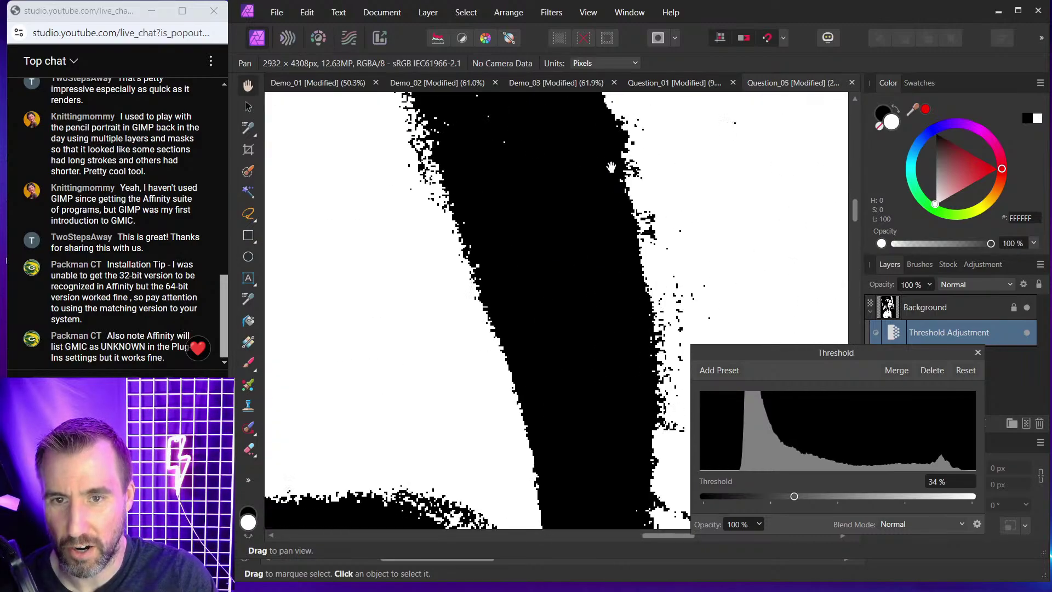
pyautogui.click(977, 353)
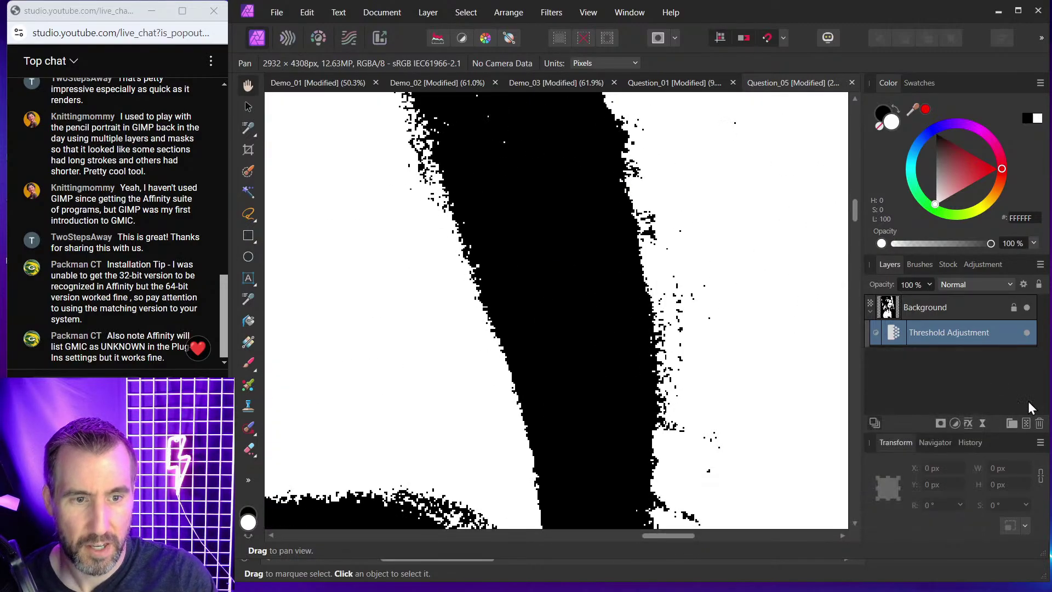
pyautogui.click(1039, 422)
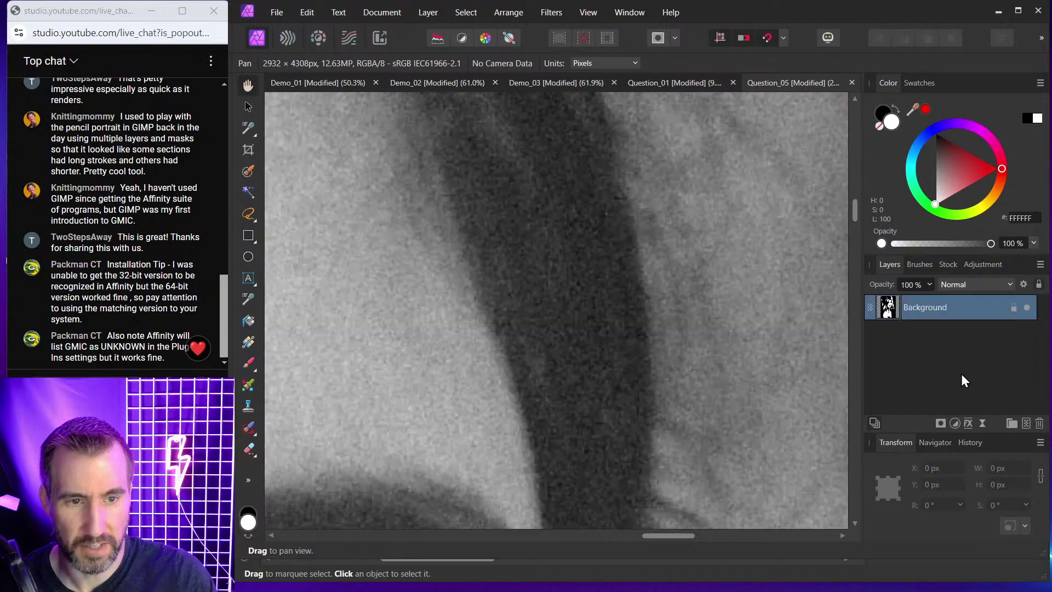
# Add a new Levels adjustment to the Background layer, try a 16% black level and 91% white level, and reset it.
pyautogui.scroll(-6, 765, 330)
pyautogui.moveTo(732, 391); pyautogui.dragTo(714, 265)
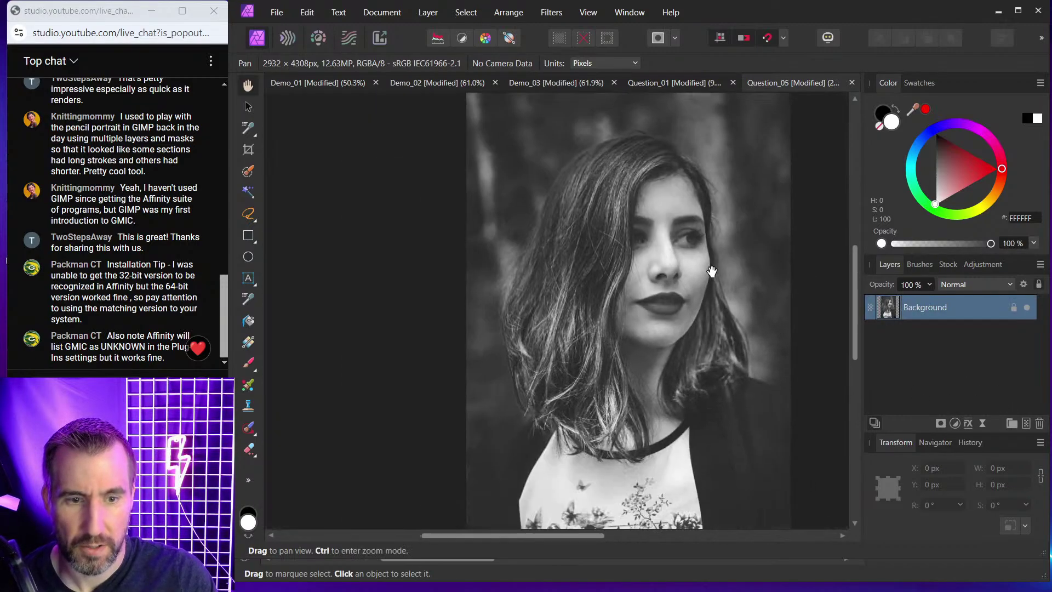
pyautogui.click(954, 422)
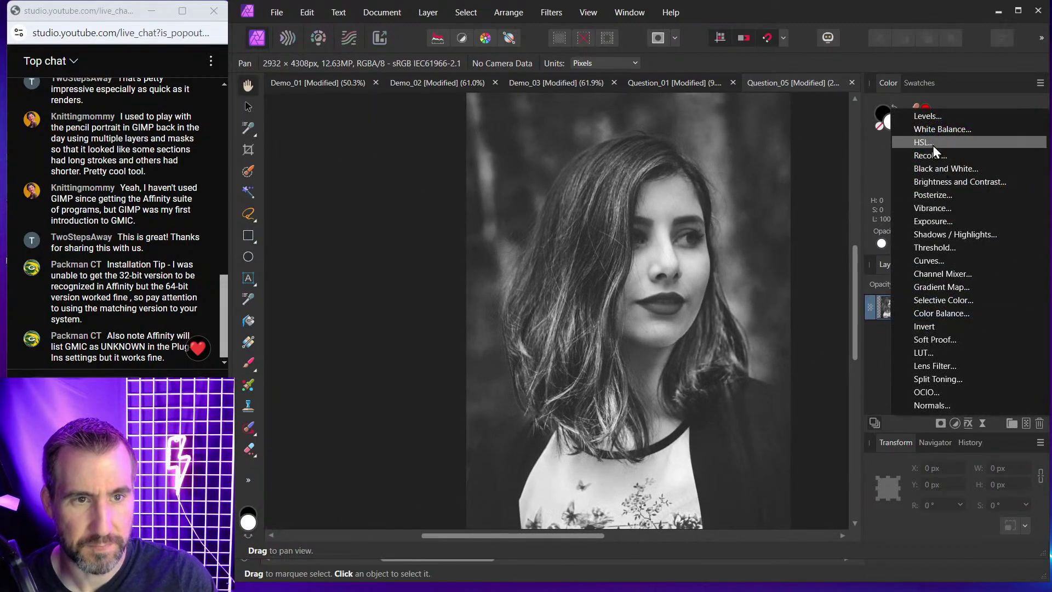
pyautogui.click(932, 116)
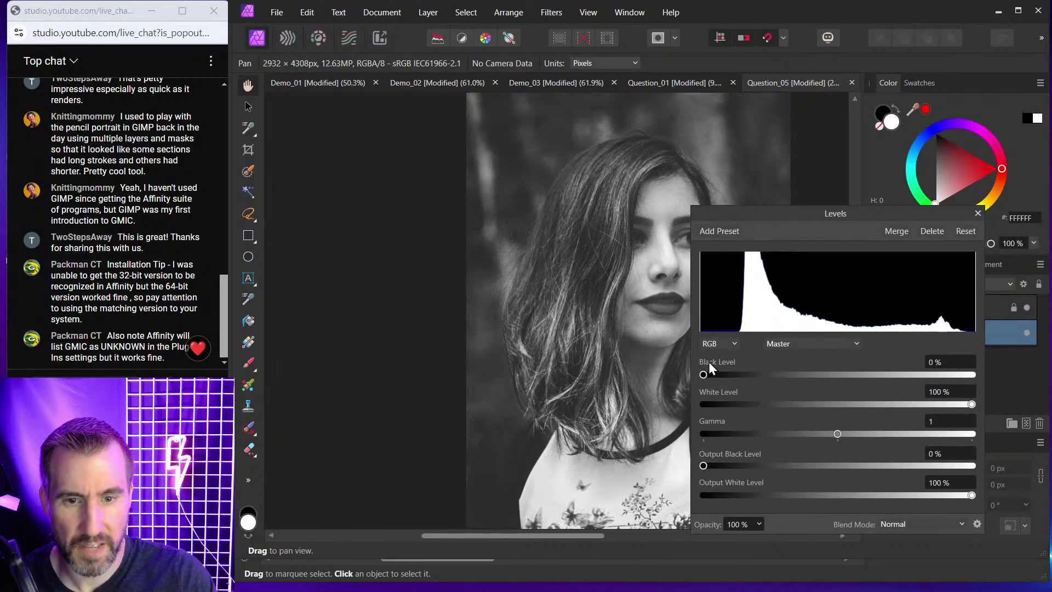
pyautogui.moveTo(703, 374); pyautogui.dragTo(746, 378)
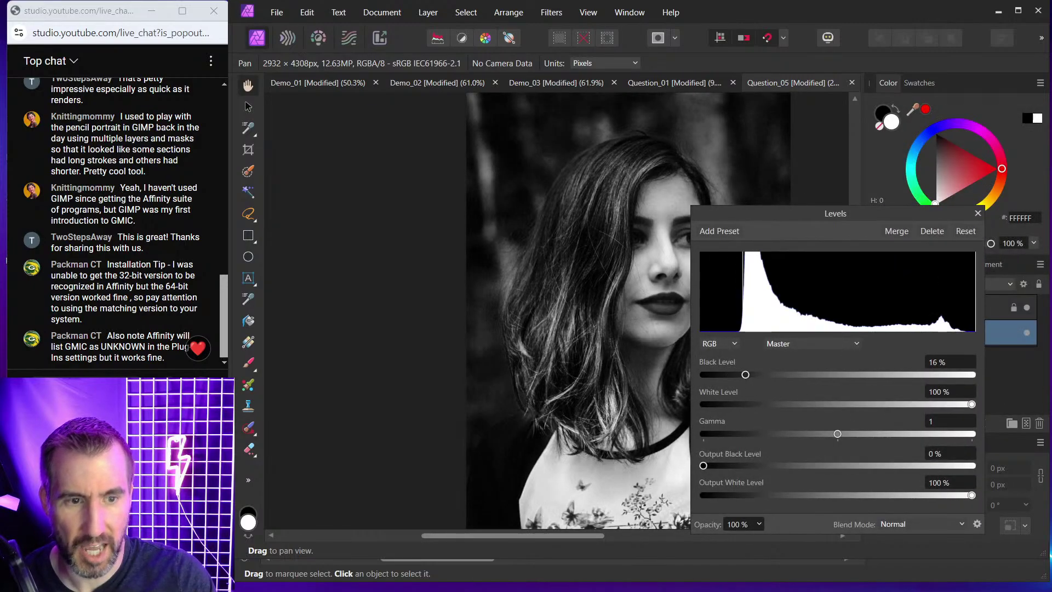
pyautogui.moveTo(972, 404); pyautogui.dragTo(948, 403)
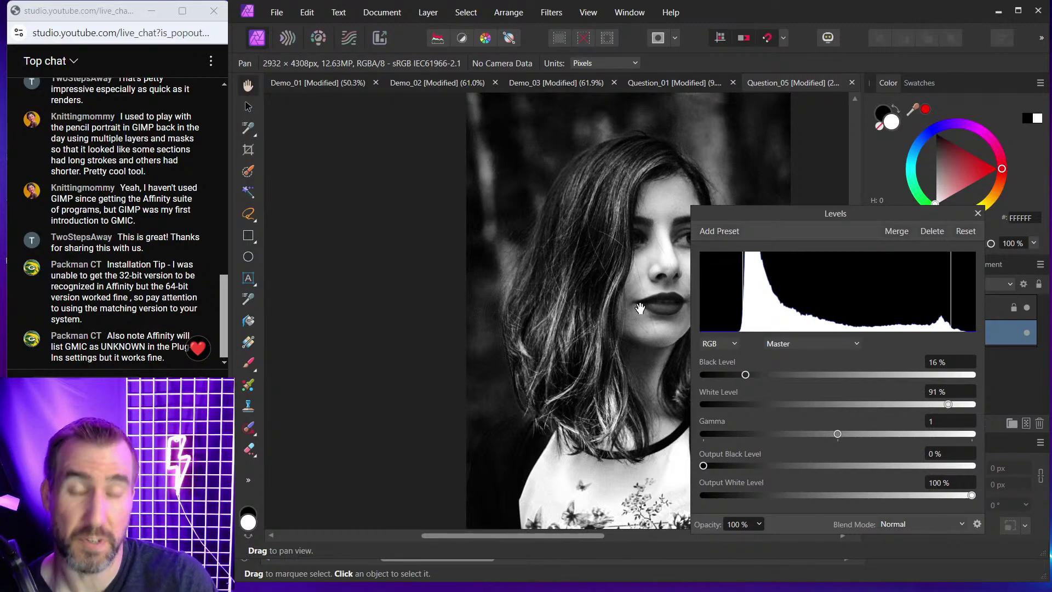
pyautogui.click(970, 229)
pyautogui.click(978, 213)
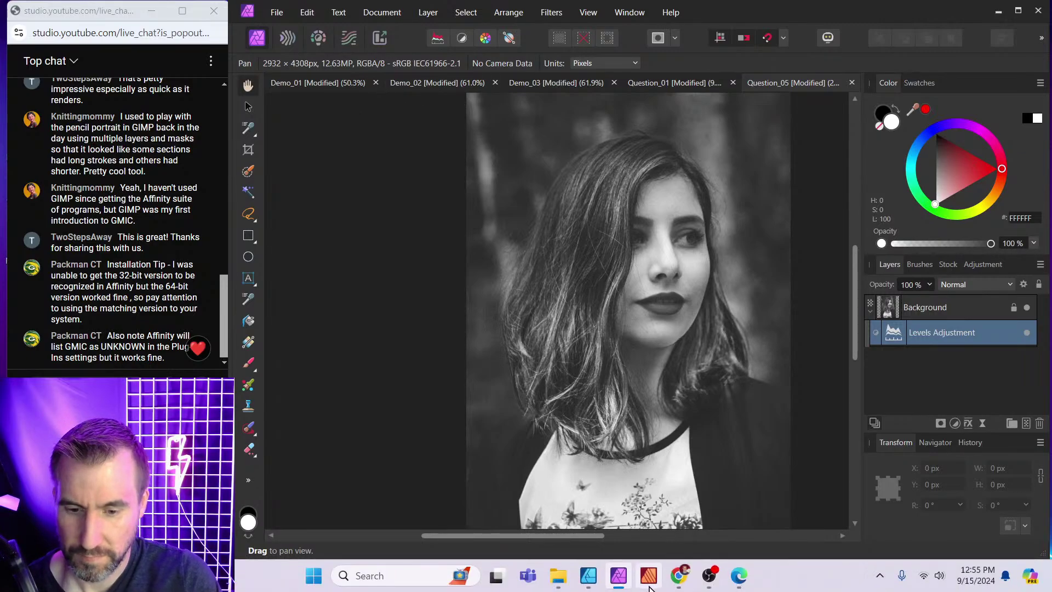
# Switch to the livestream document in Affinity Designer and go from the Question 5 artboard back to the Intro artboard.
pyautogui.click(587, 581)
pyautogui.scroll(-18, 696, 331)
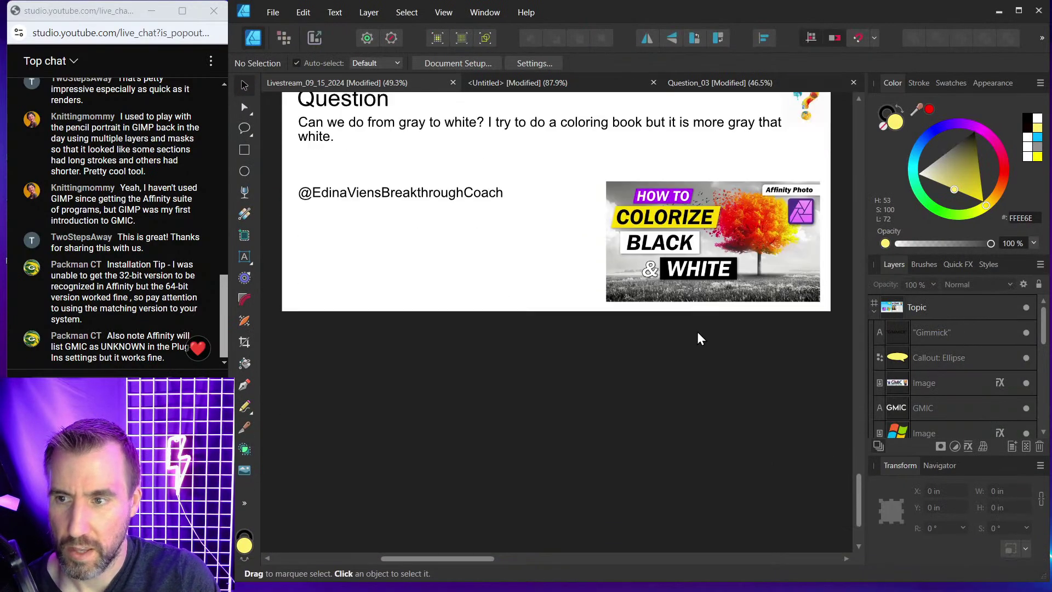
pyautogui.scroll(18, 691, 336)
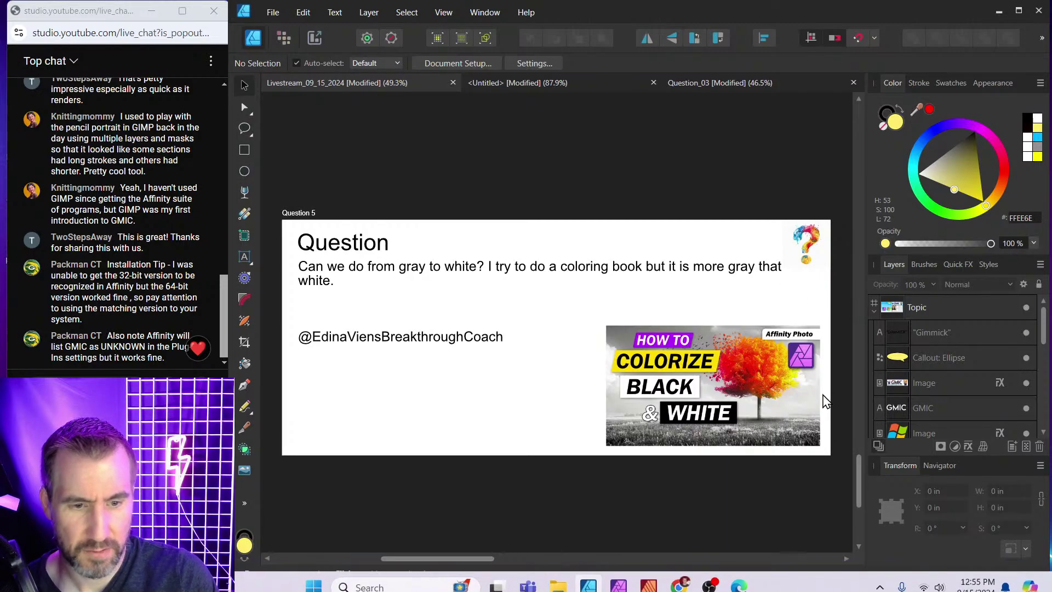
pyautogui.scroll(10, 830, 115)
pyautogui.scroll(-5, 846, 143)
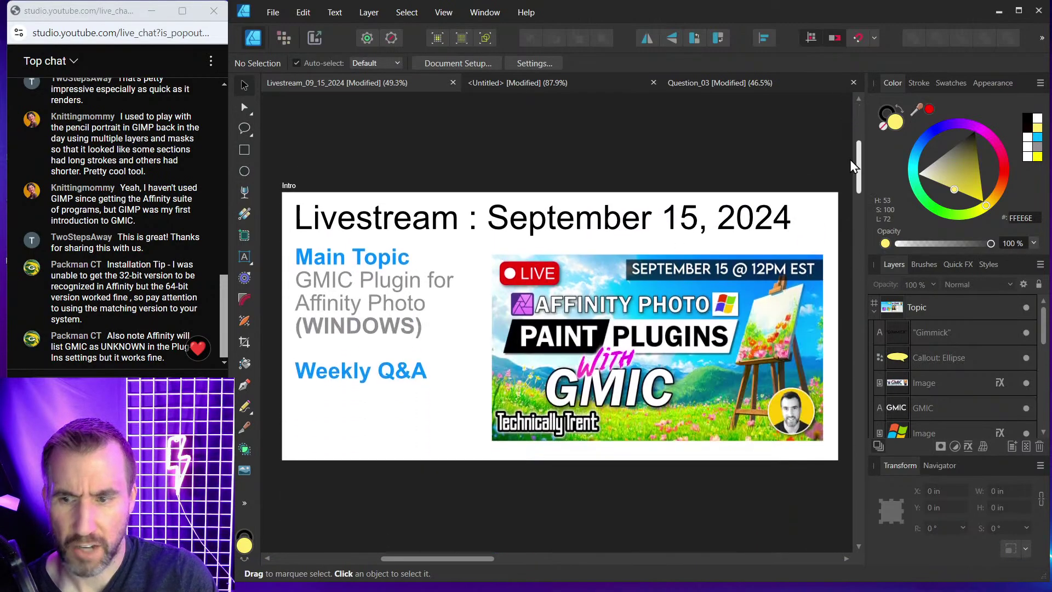